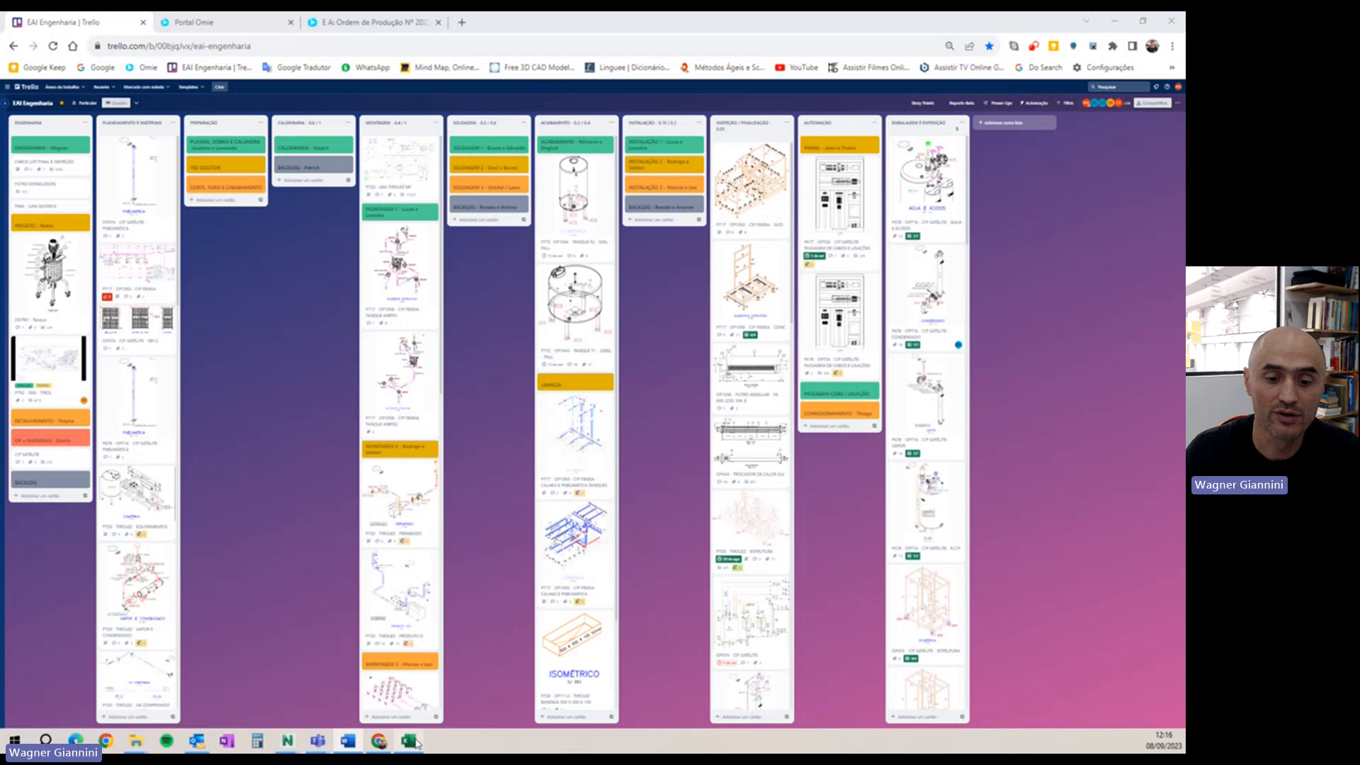
- Check the CARGA DE TRABALHO entry on the DASHBOARD sheet in Excel and return to the Trello board
left_click(409, 739)
left_click(715, 332)
left_click(847, 365)
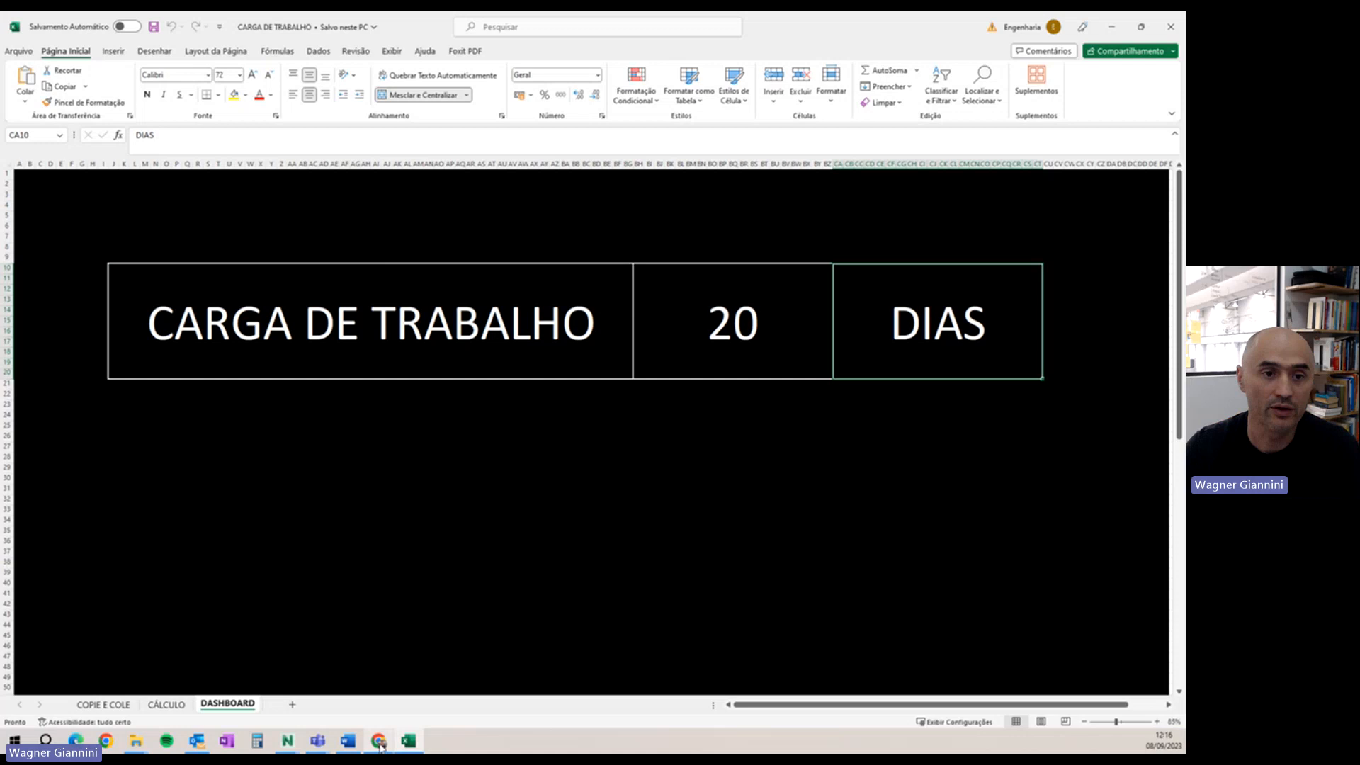
left_click(380, 744)
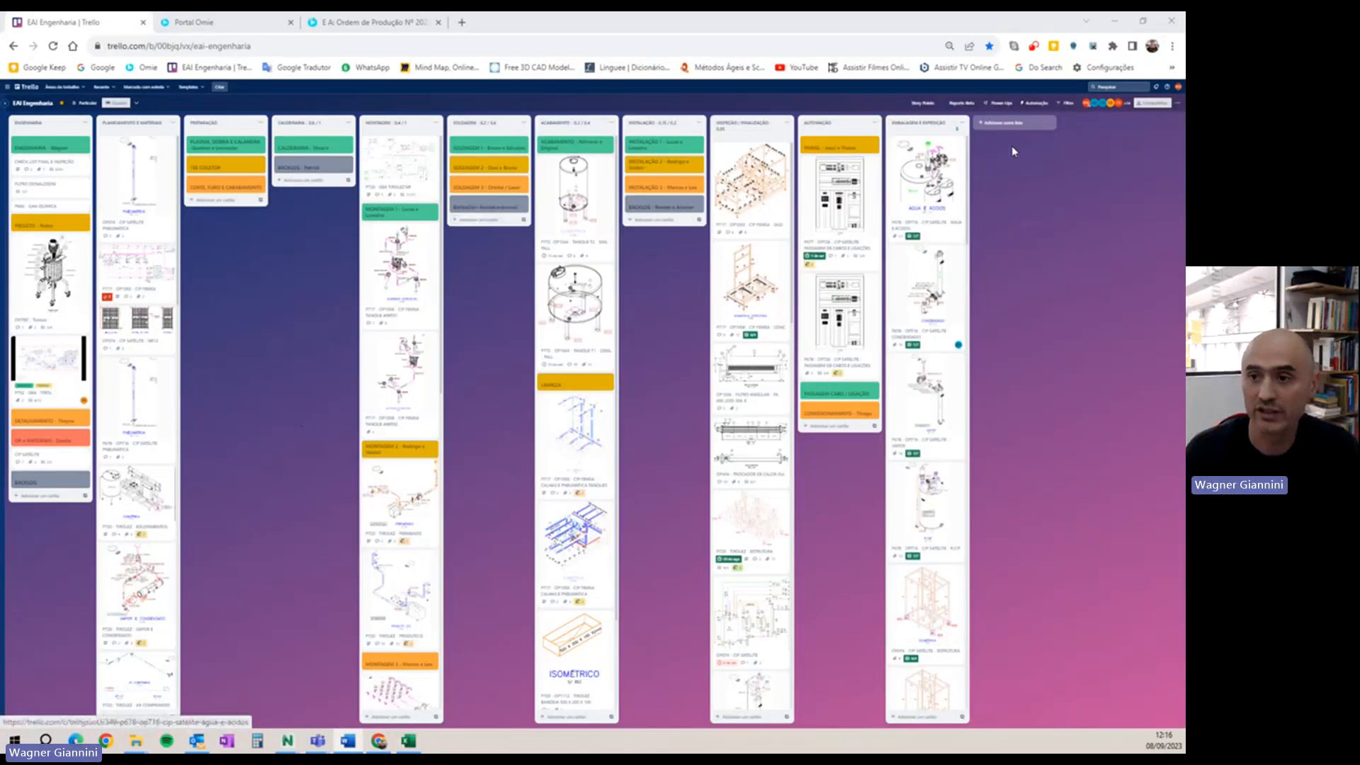
- Filter the board's cards by the keyword OP074
left_click(1066, 103)
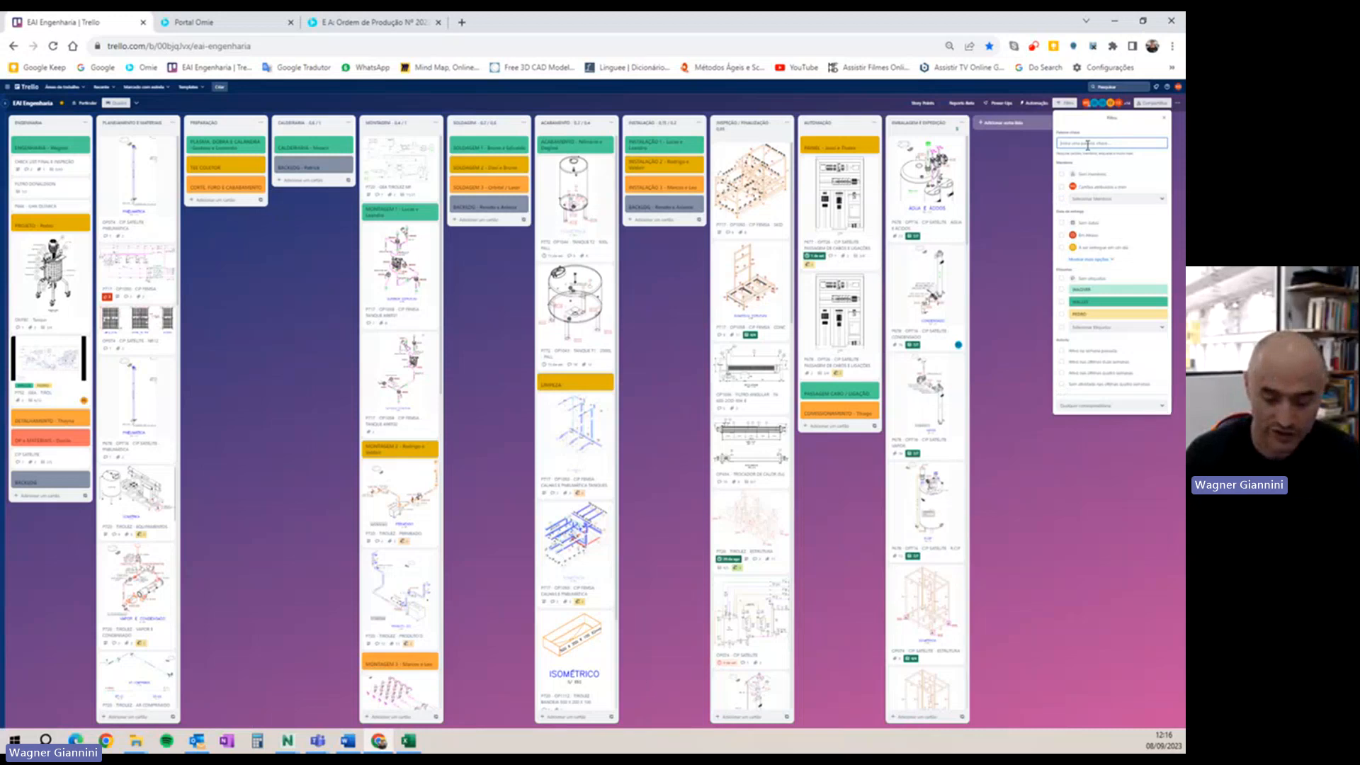
type("5")
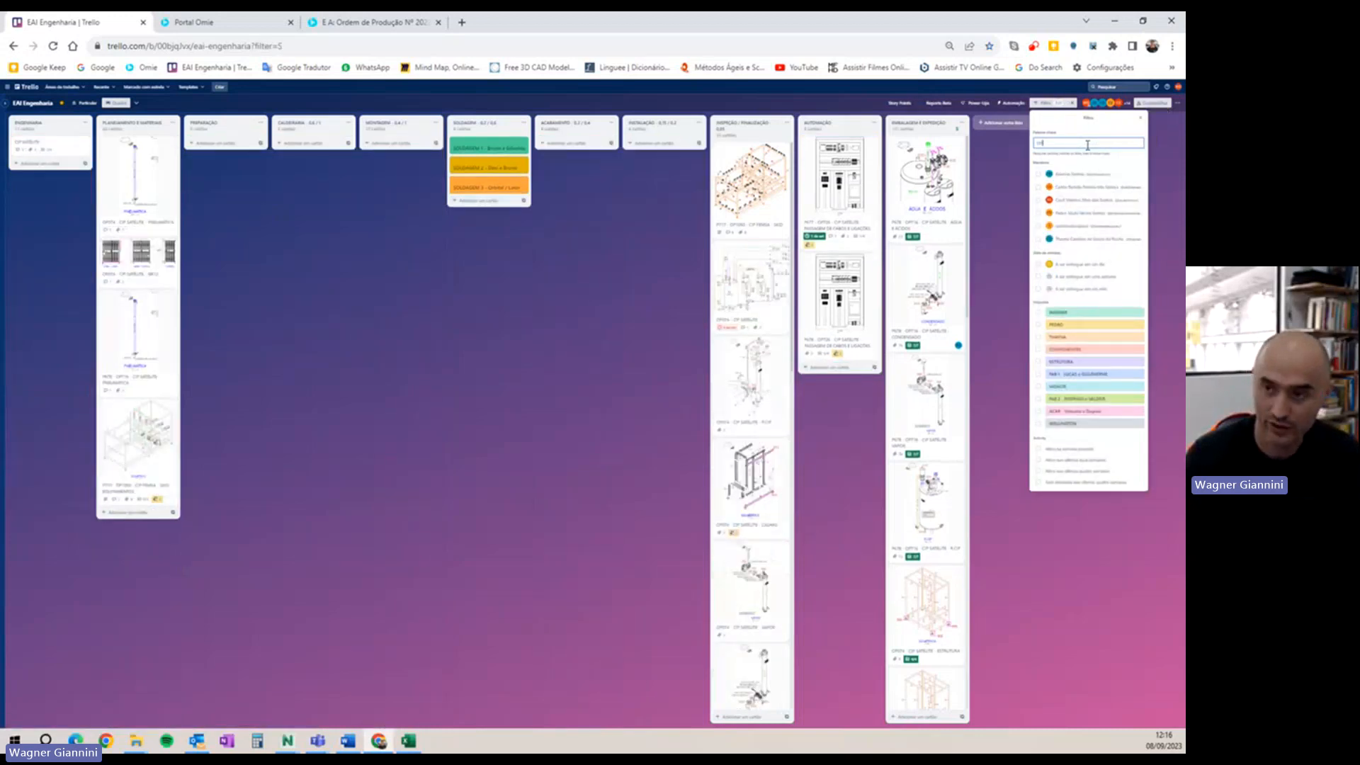
type("P704")
left_click(992, 241)
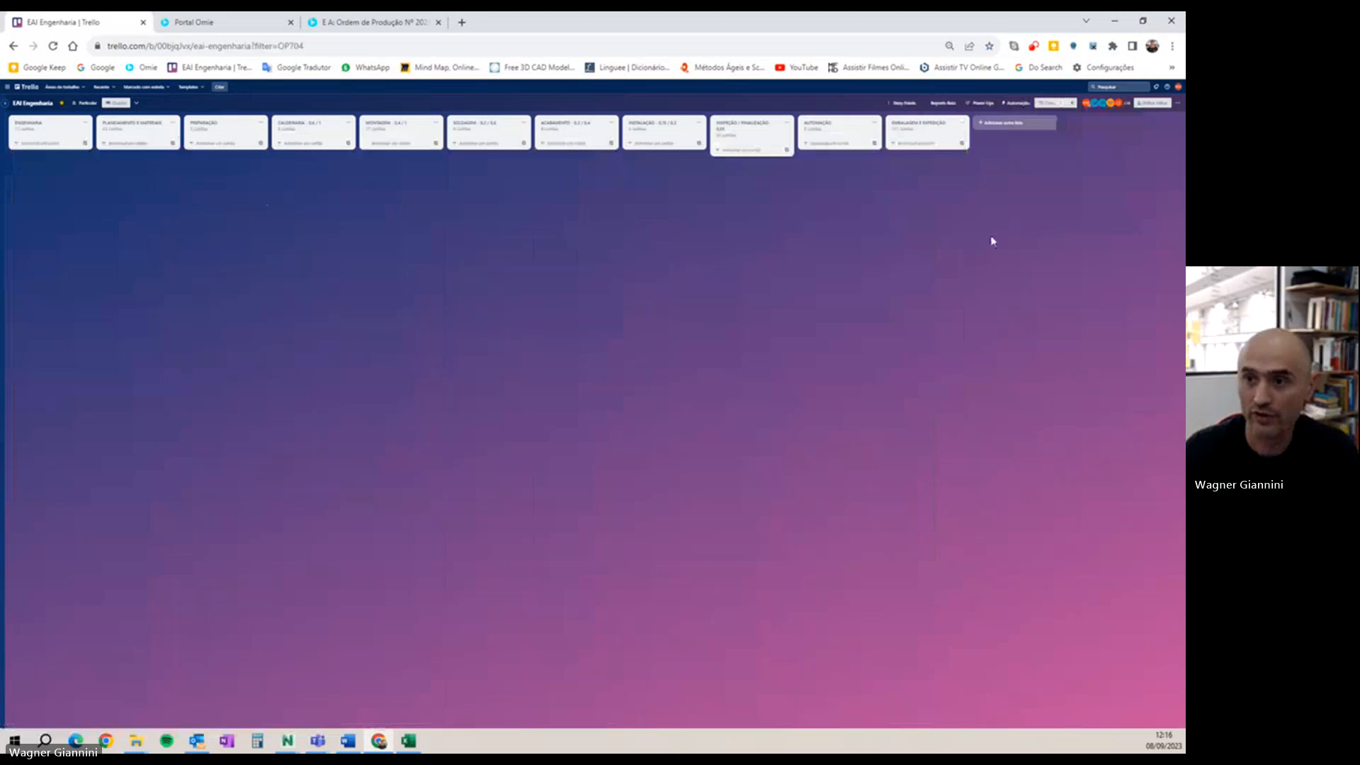
key("ctrl+plus")
left_click(1004, 111)
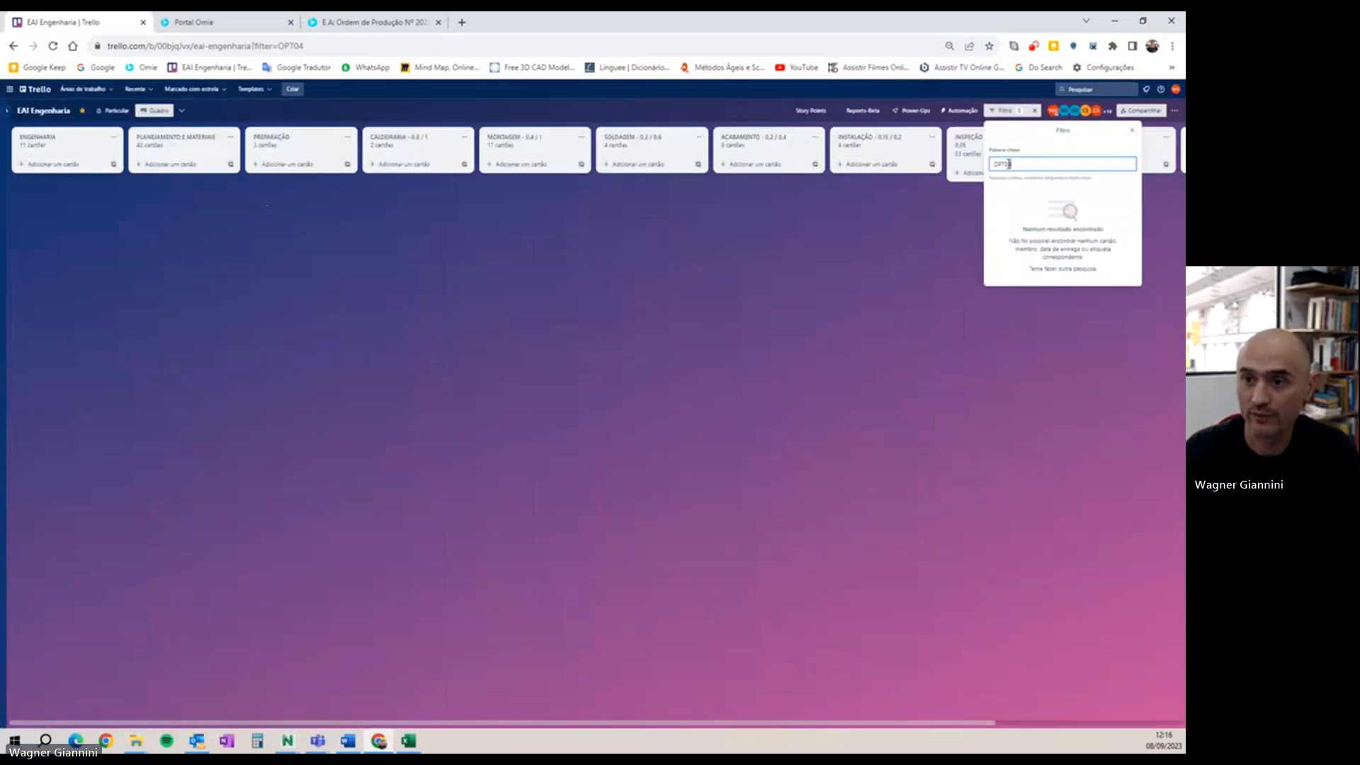
left_click_drag(1012, 164, 1001, 165)
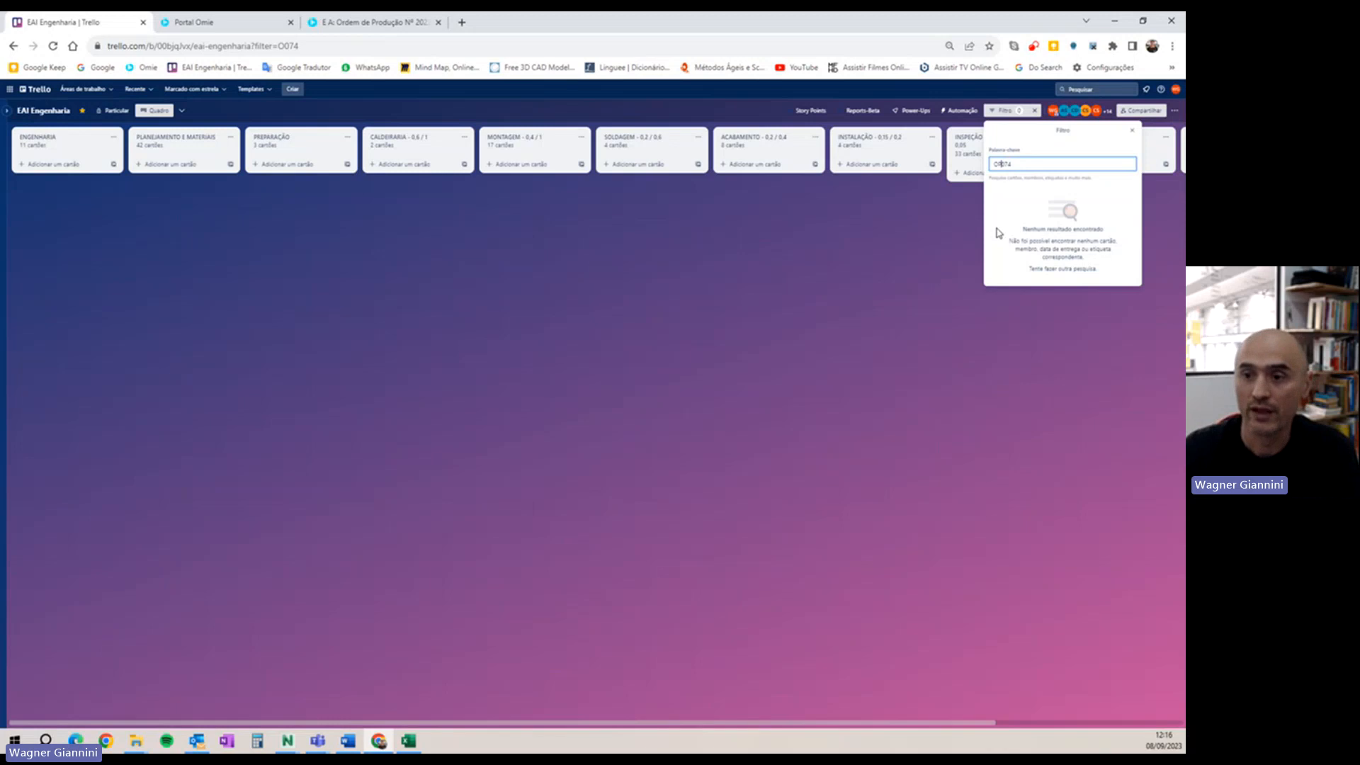
type("P")
left_click(848, 322)
left_click_drag(848, 322, 907, 434)
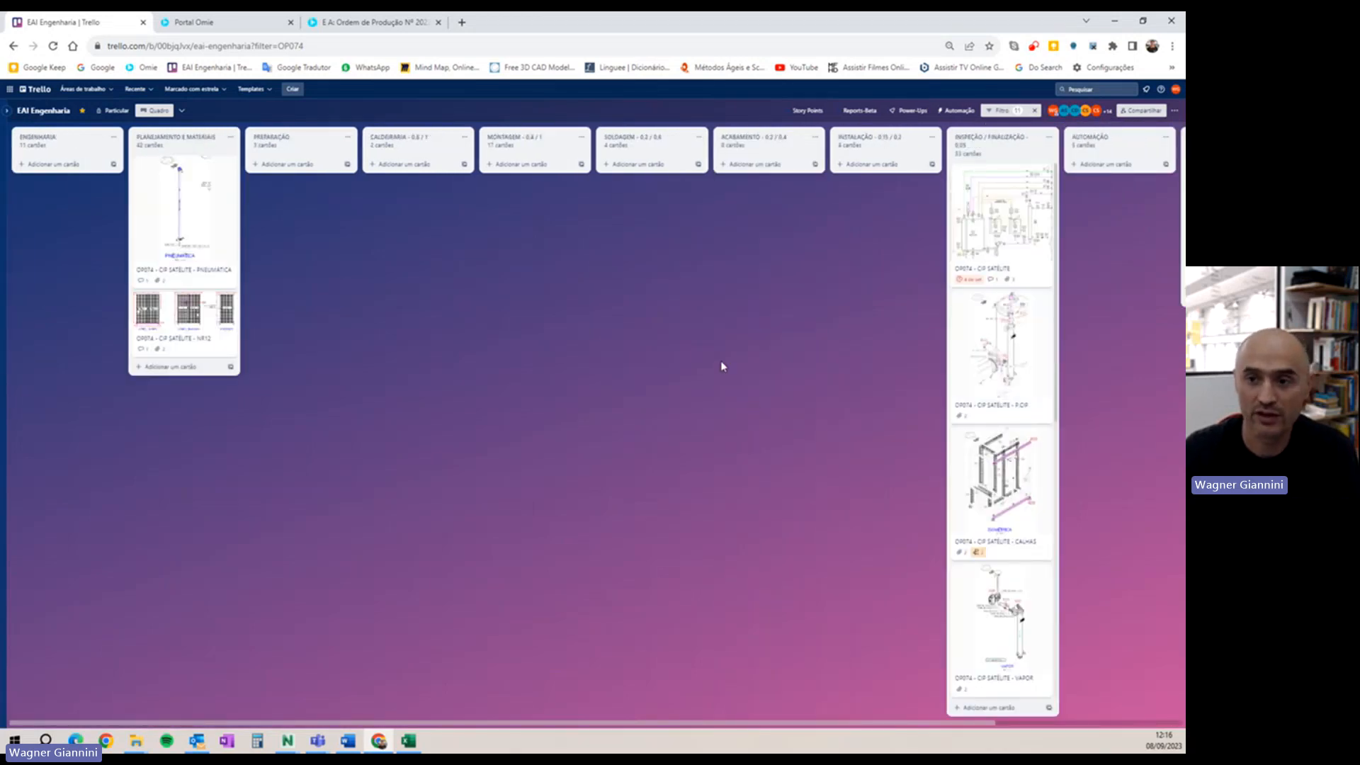
- Move the OP074 - CIP SATÉLITE card from the INSPEÇÃO / FINALIZAÇÃO list to the ENGENHARIA list
key("ctrl+plus")
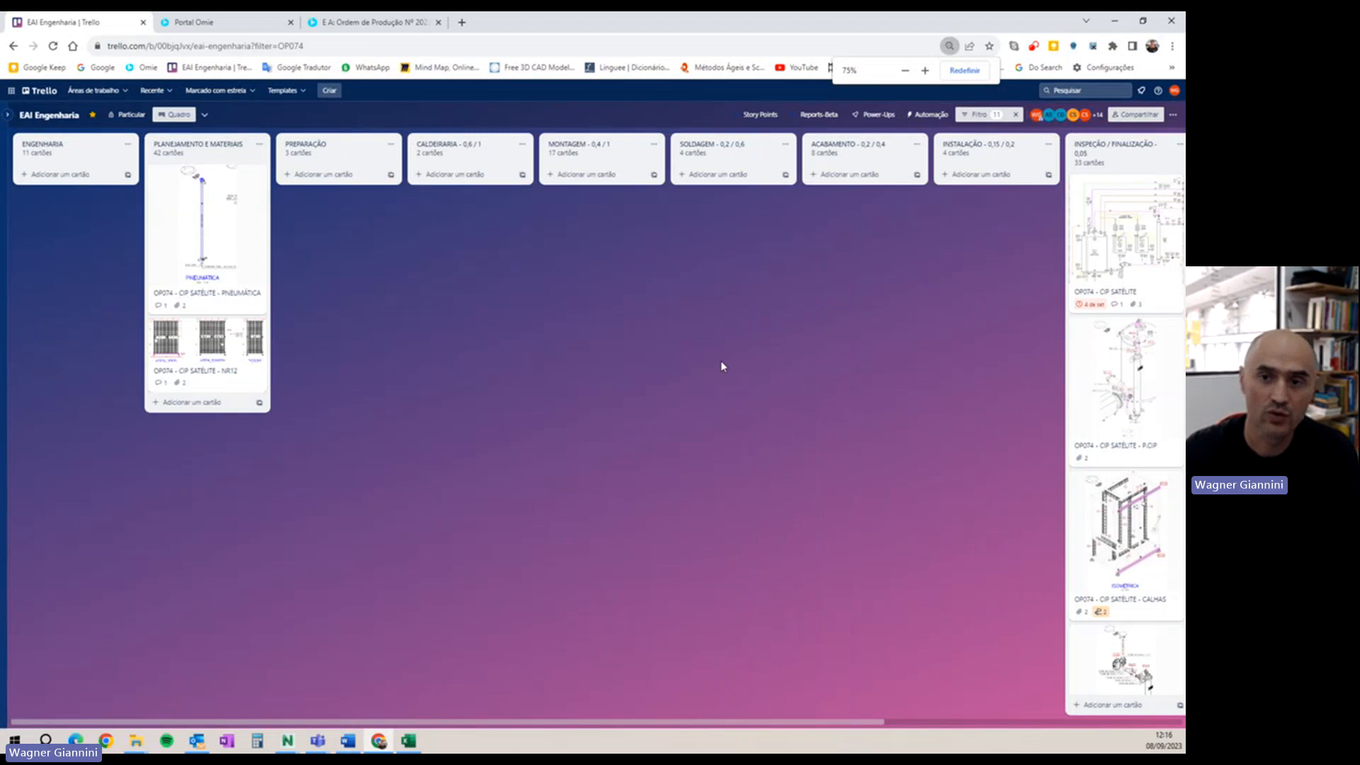
key("ctrl+minus")
key("ctrl+minus")
key("ctrl+plus")
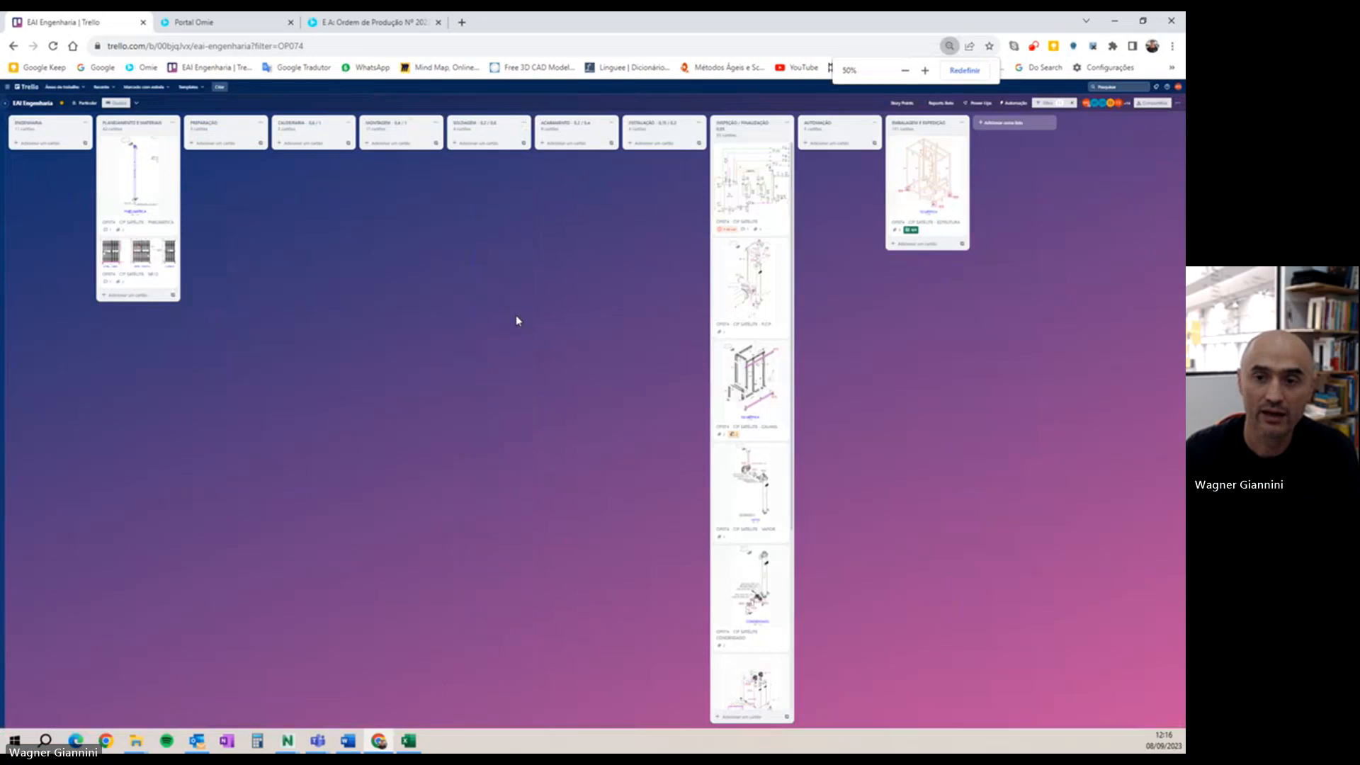
key("ctrl+plus")
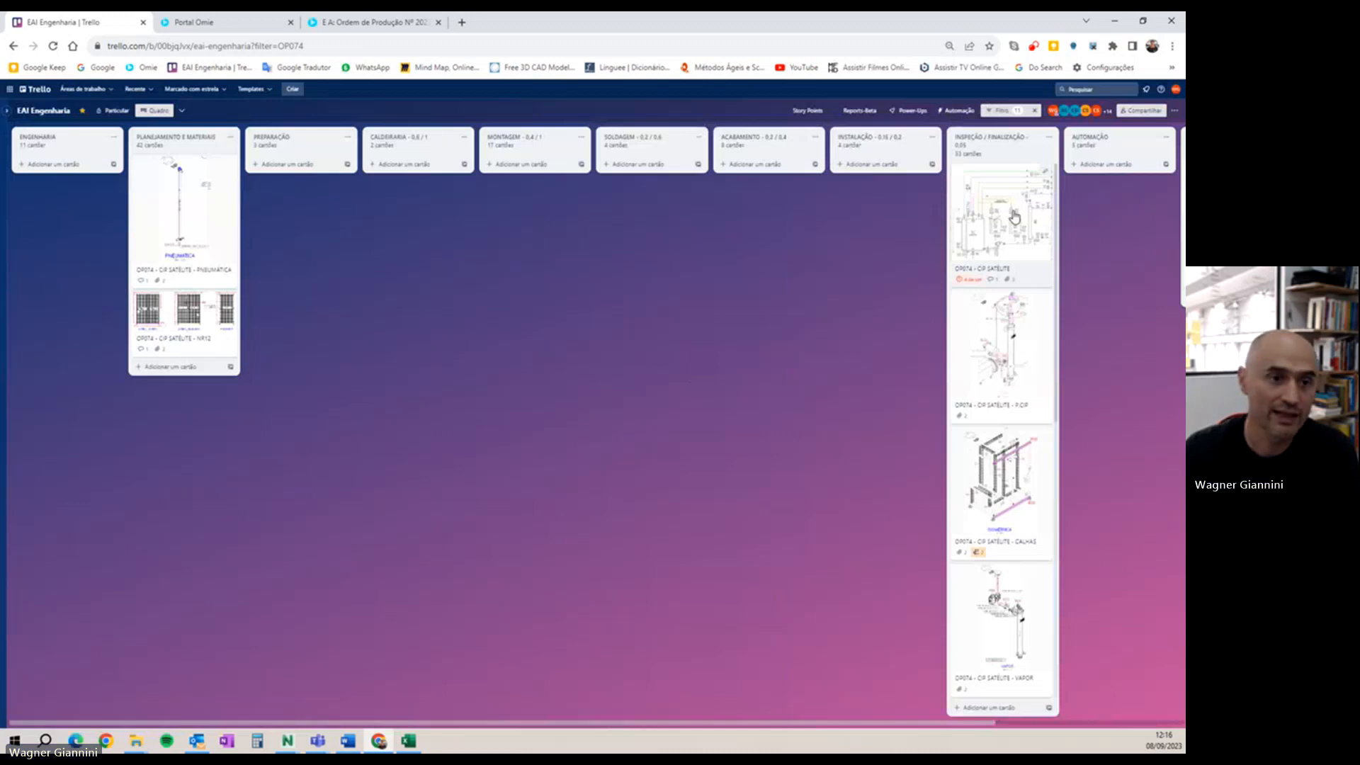
left_click_drag(1014, 217, 74, 225)
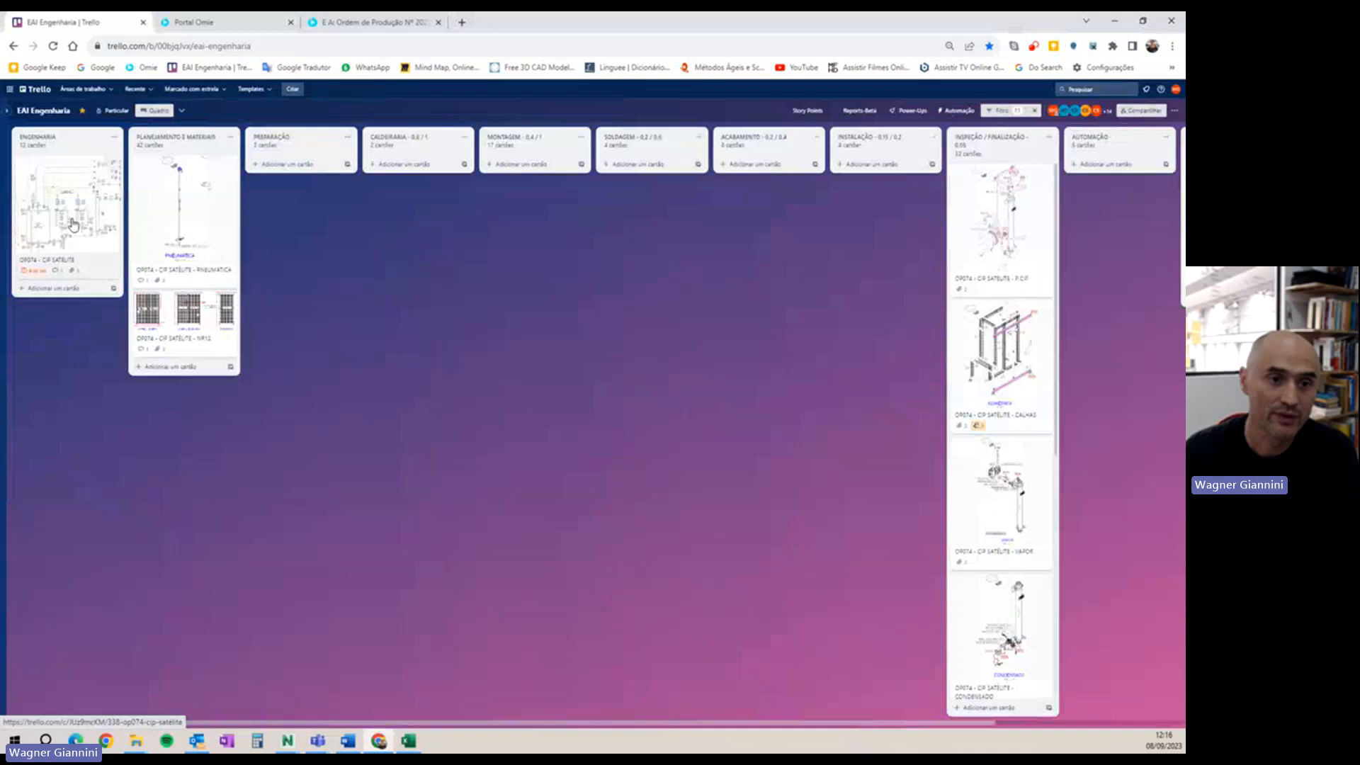
- Open the OP074 - CIP SATÉLITE card, view its cover drawing image.png enlarged, and close the card
left_click(74, 225)
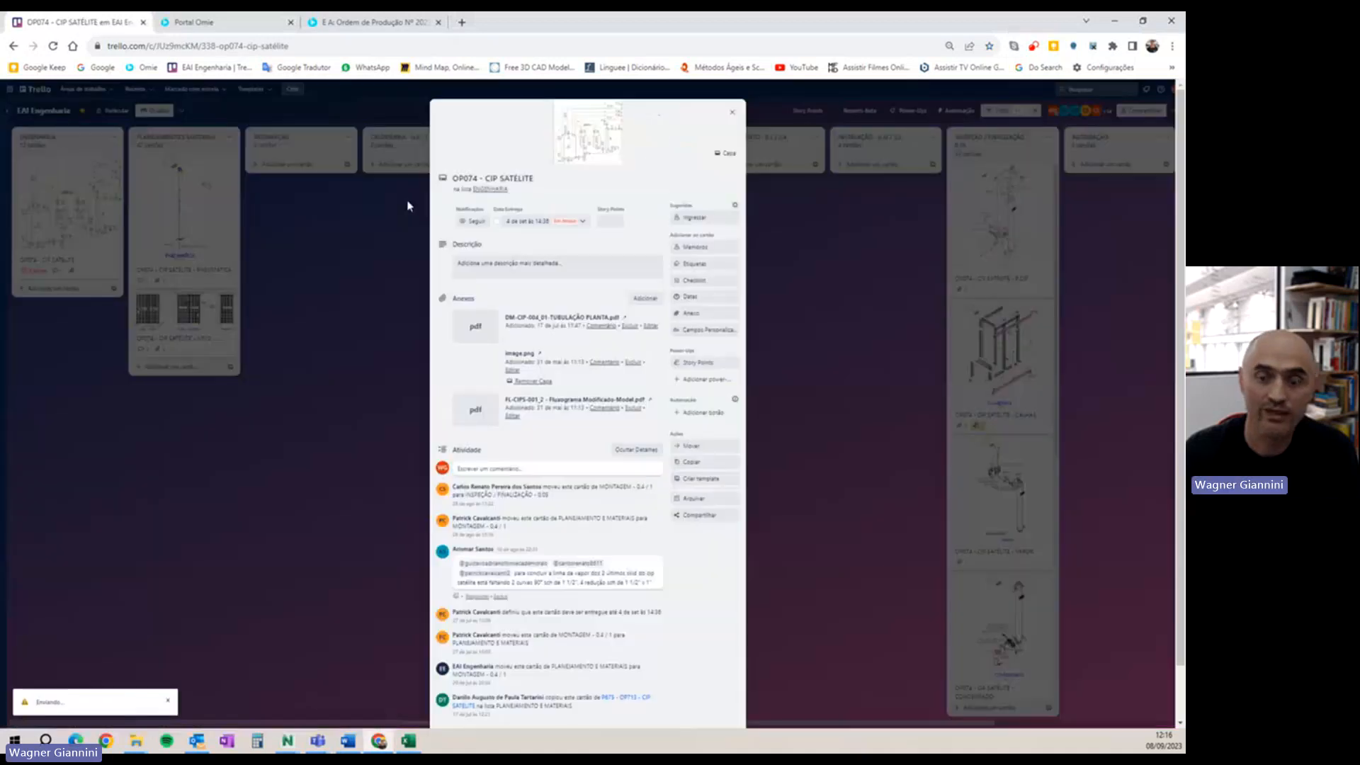
left_click(581, 138)
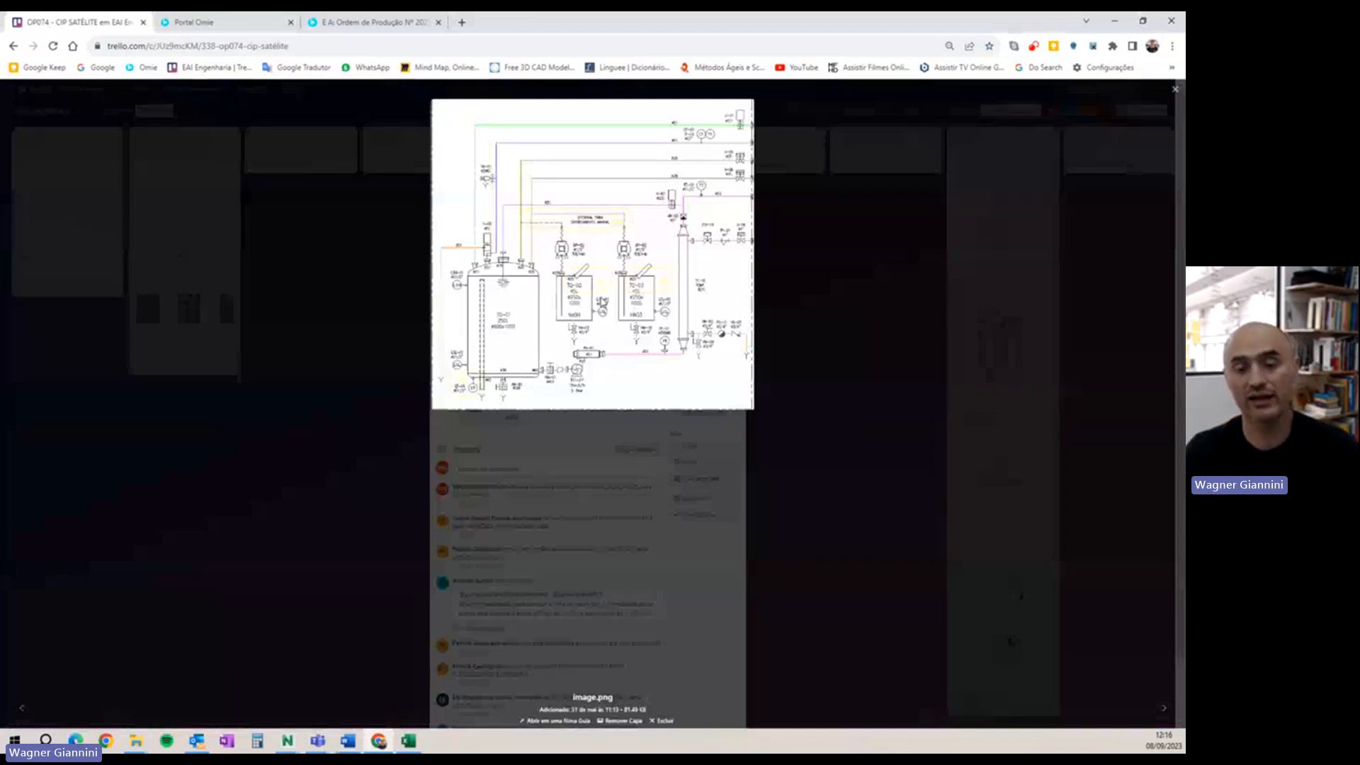
left_click(794, 342)
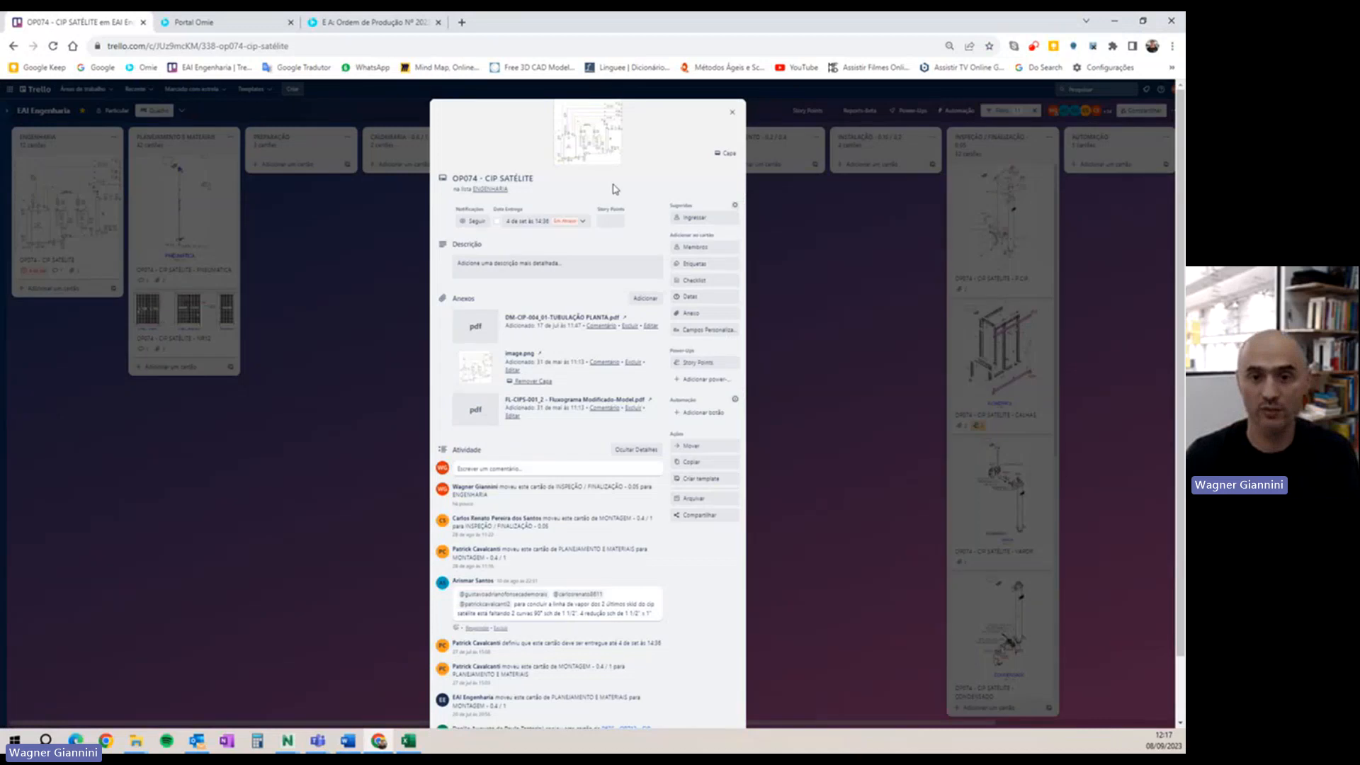
left_click(733, 114)
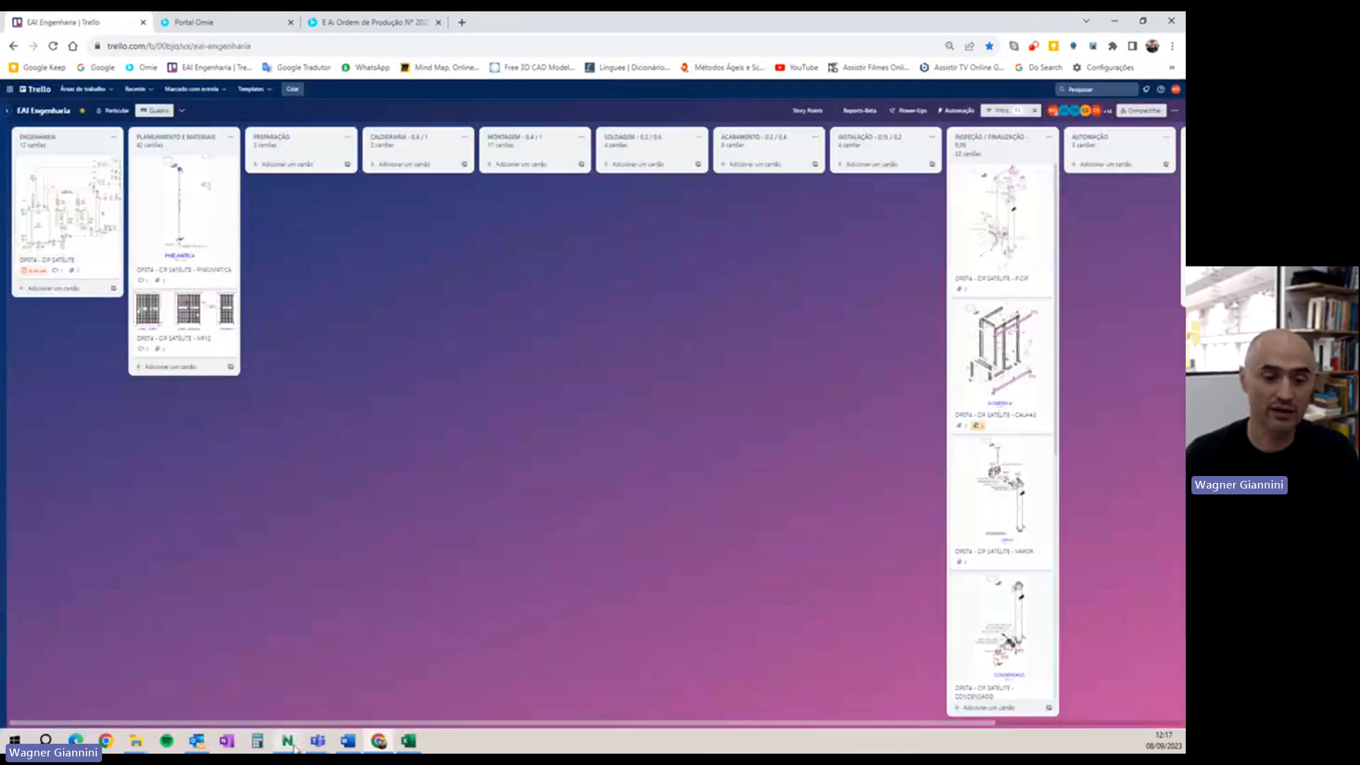
- Switch to the CIP SATÉLITE_3 model in Navisworks and examine its frame, piping and panel from several angles
mouse_move(295, 747)
left_click(227, 689)
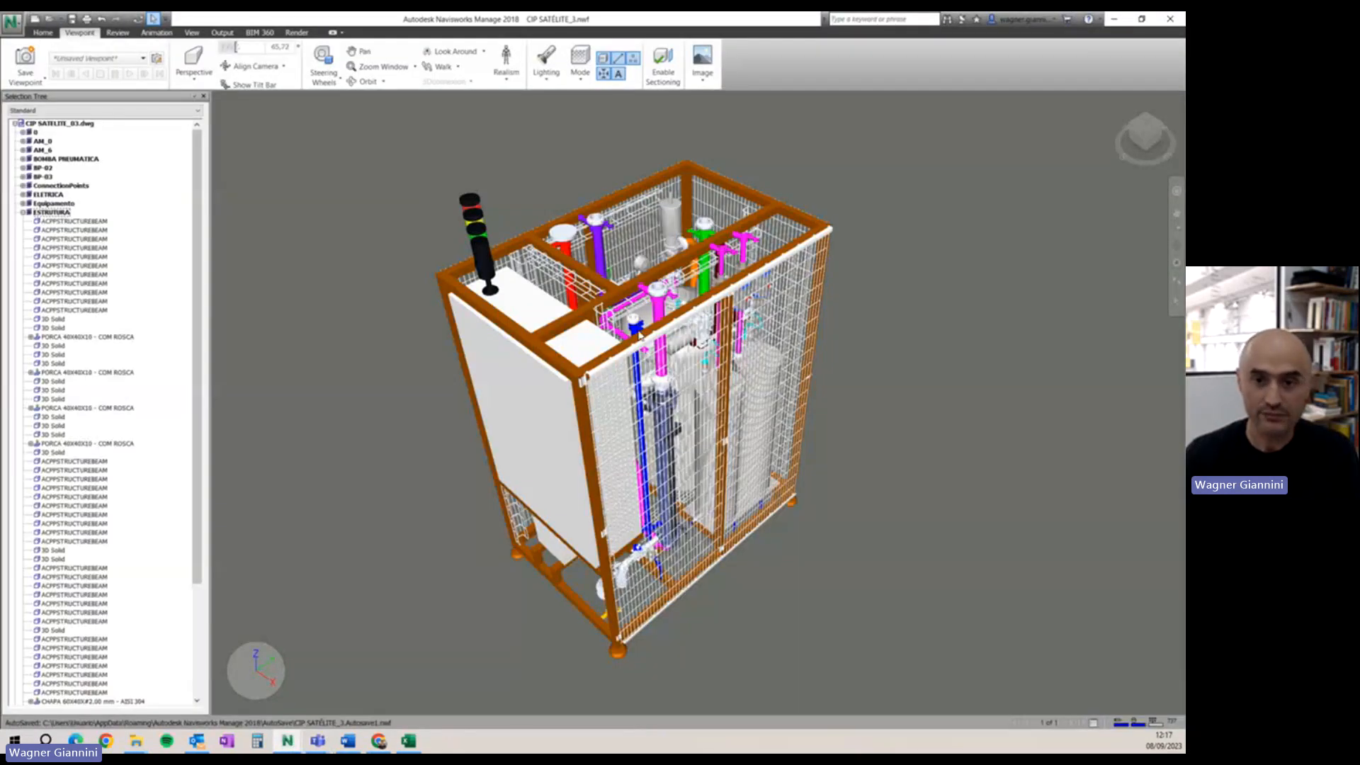
left_click_drag(639, 336, 564, 295)
left_click(552, 296)
left_click_drag(724, 361, 647, 490)
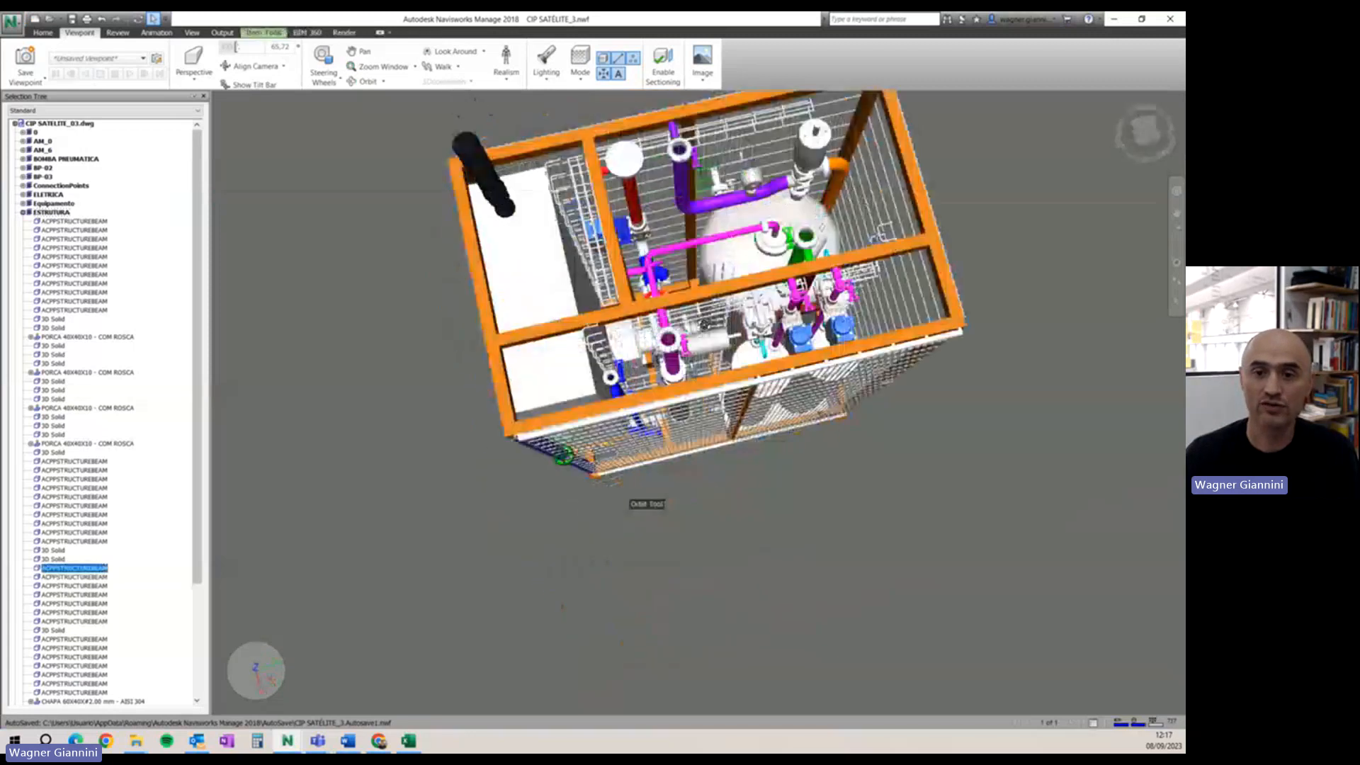
left_click(734, 224)
left_click_drag(682, 397, 762, 285)
left_click(694, 319)
left_click_drag(695, 319, 610, 367)
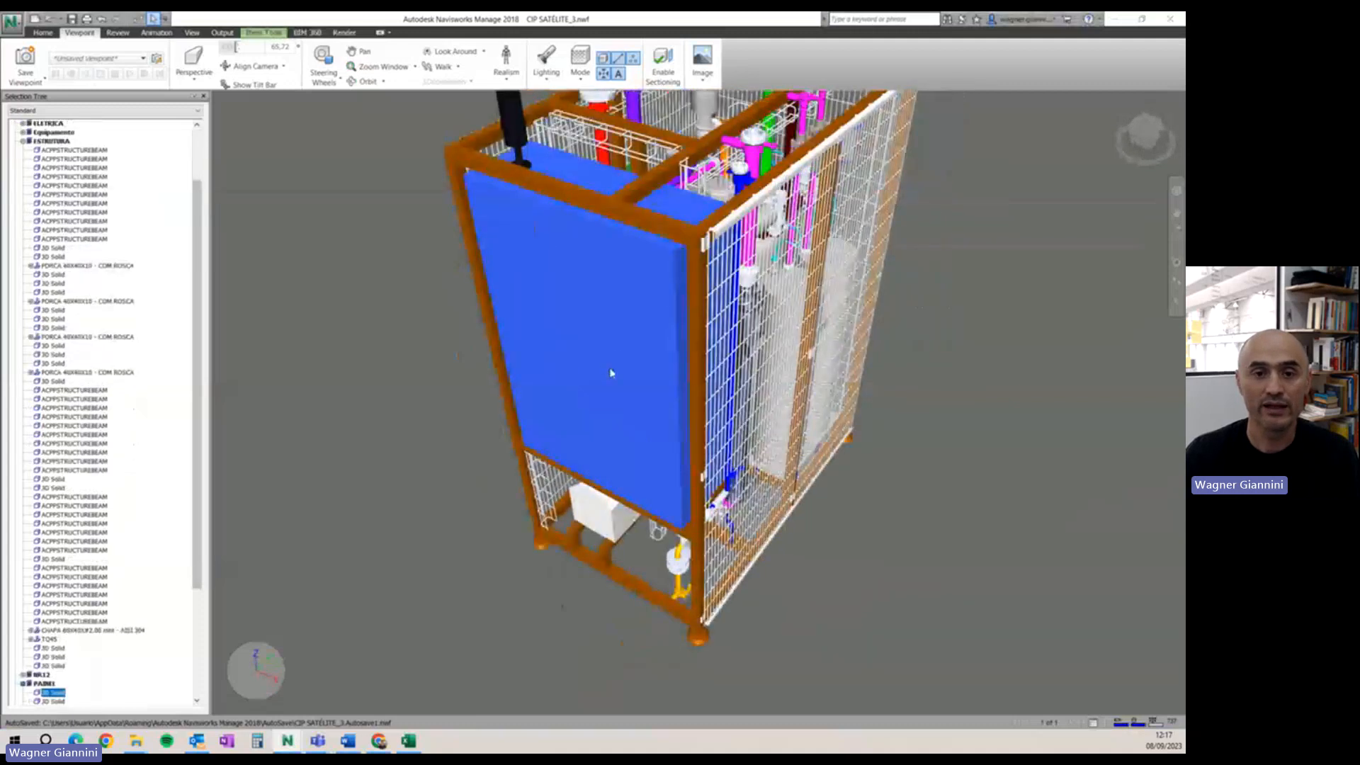
- Return to Trello, clear the card filter, and filter the board again by the keyword OP074
key("alt+Tab")
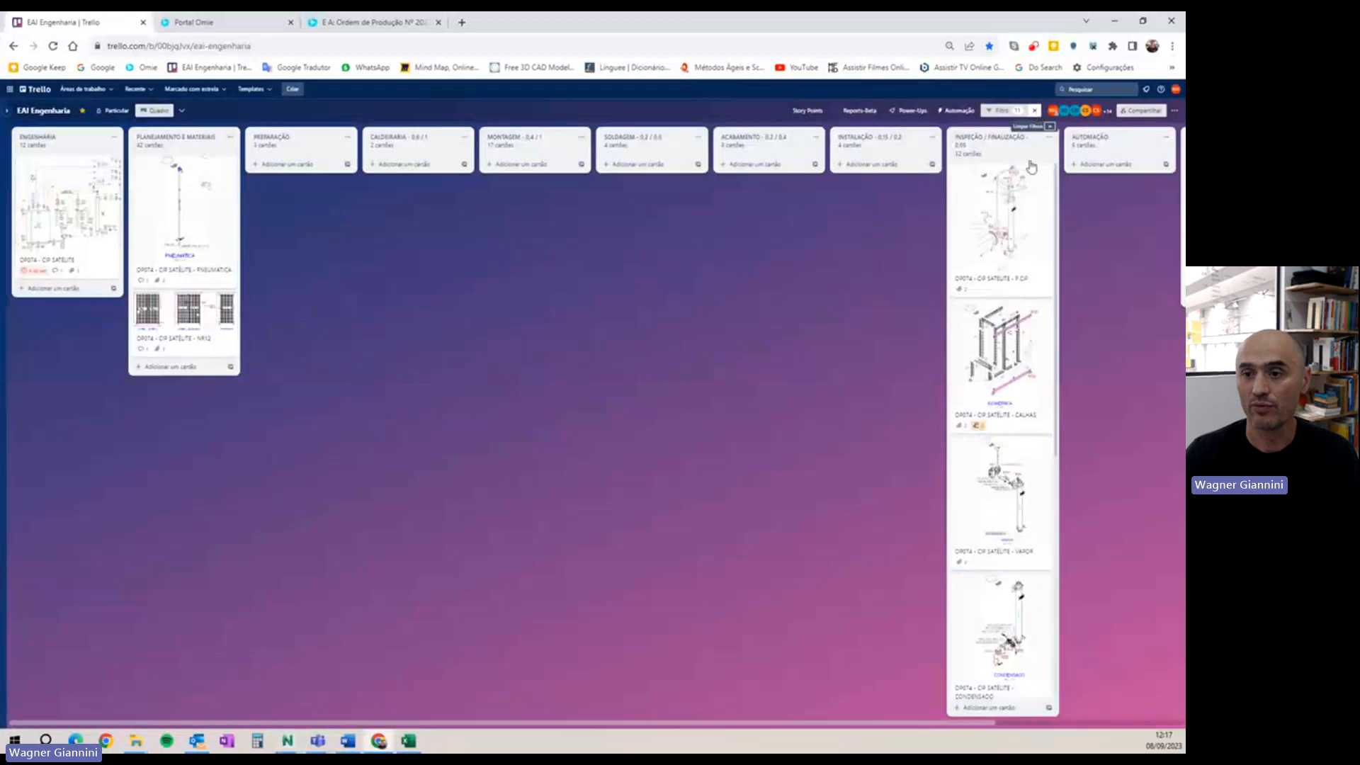
left_click(1035, 111)
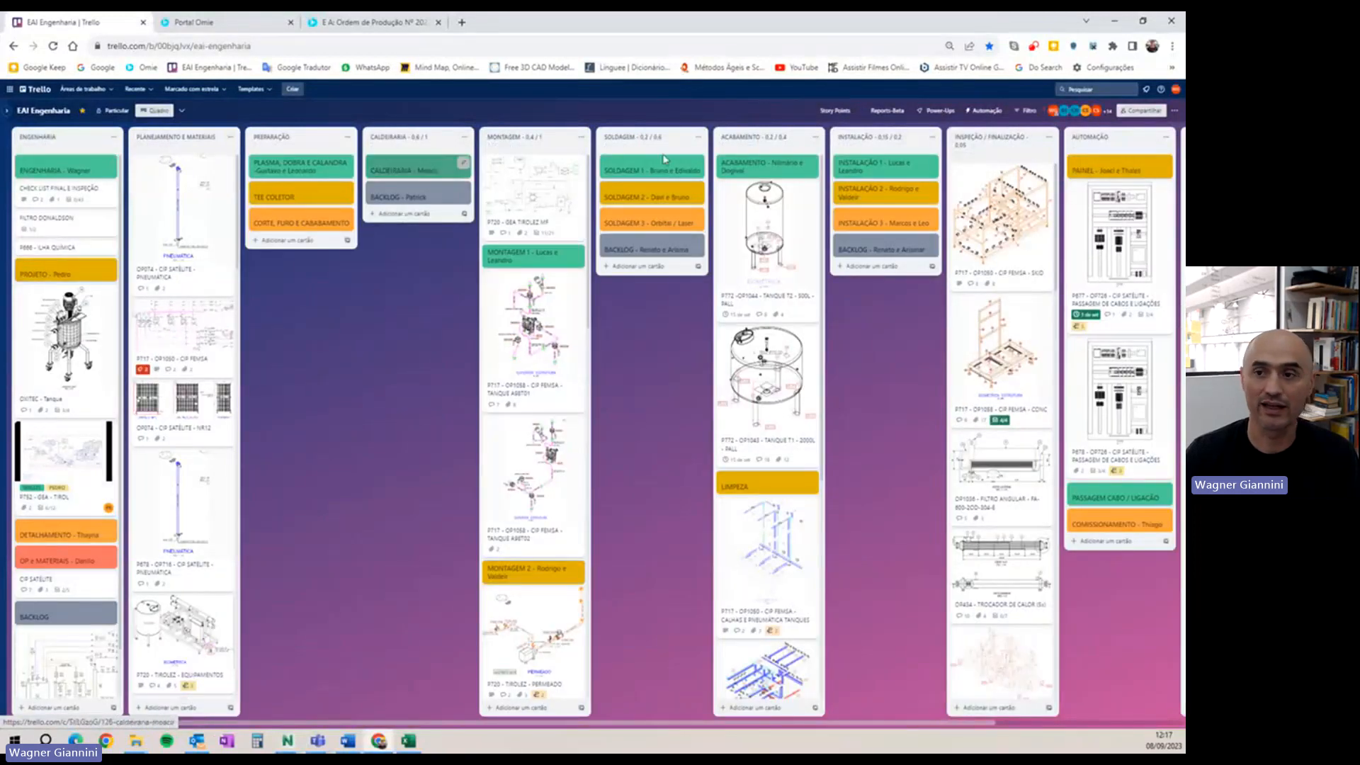
left_click(1026, 110)
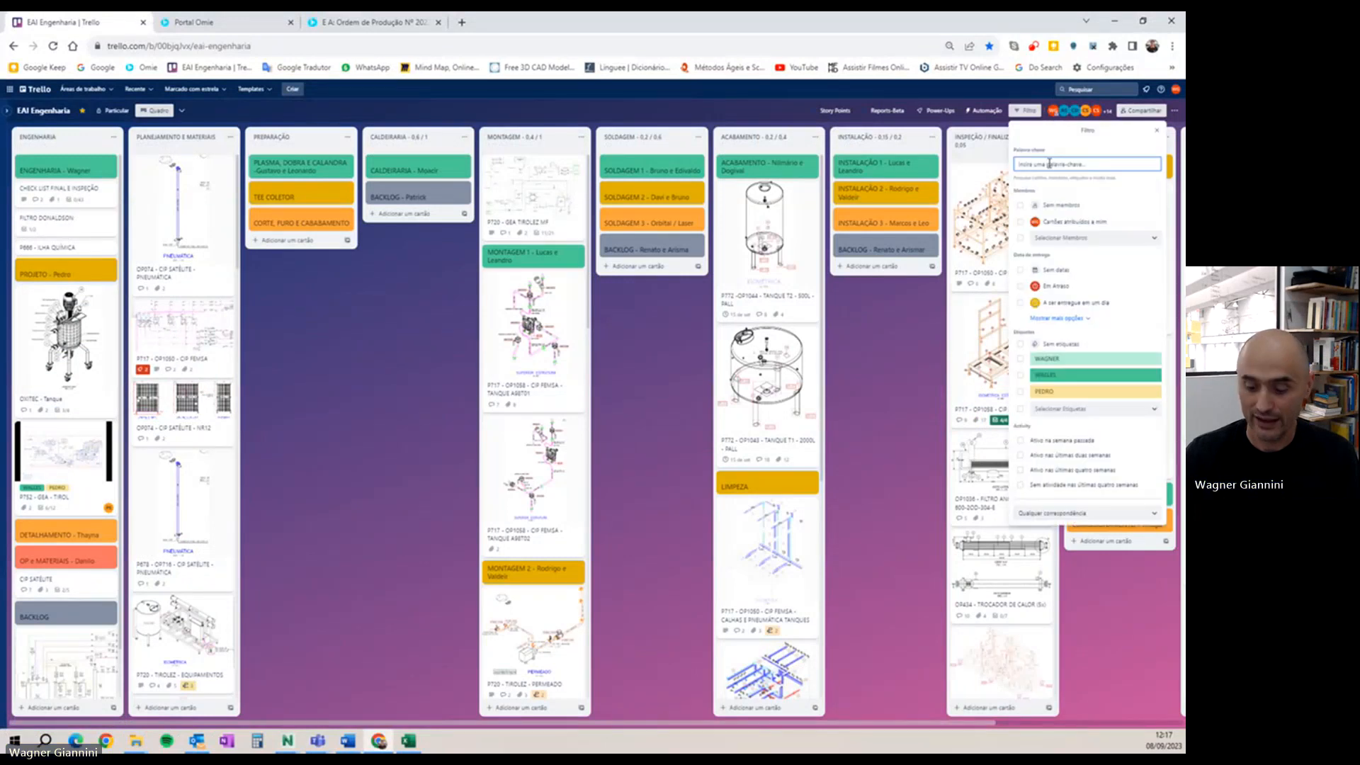
type("OP704")
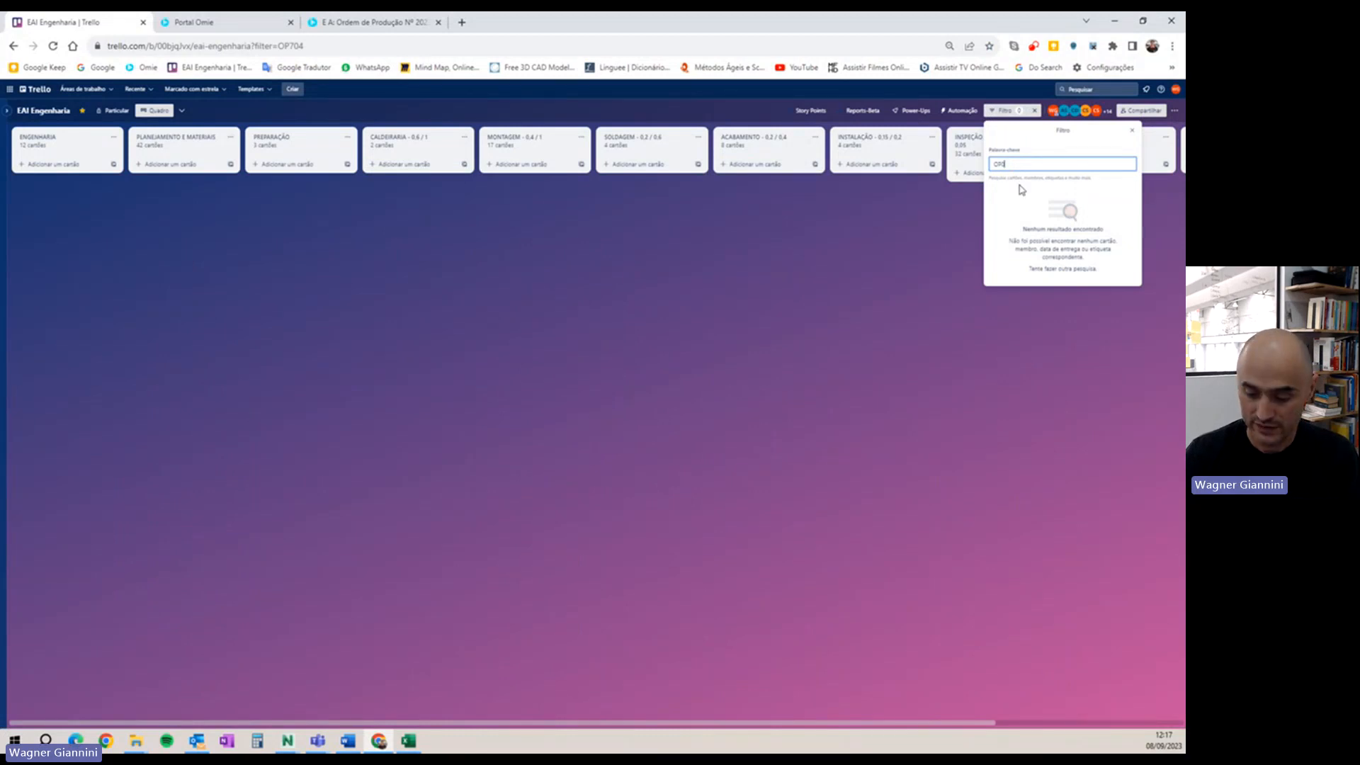
type("74")
left_click(562, 456)
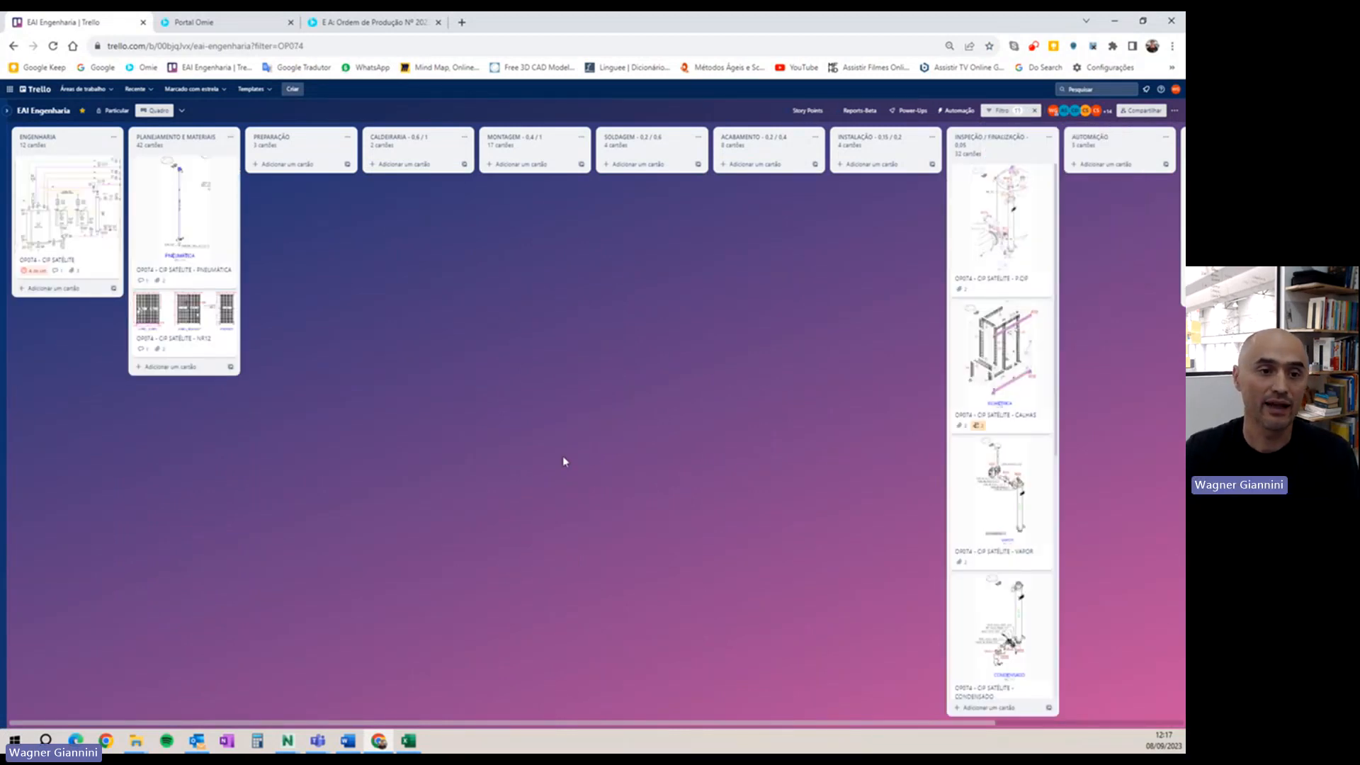
- Move the OP074 - CIP SATÉLITE card from the ENGENHARIA list back to the start of INSPEÇÃO / FINALIZAÇÃO
scroll(998, 461, "down", 3)
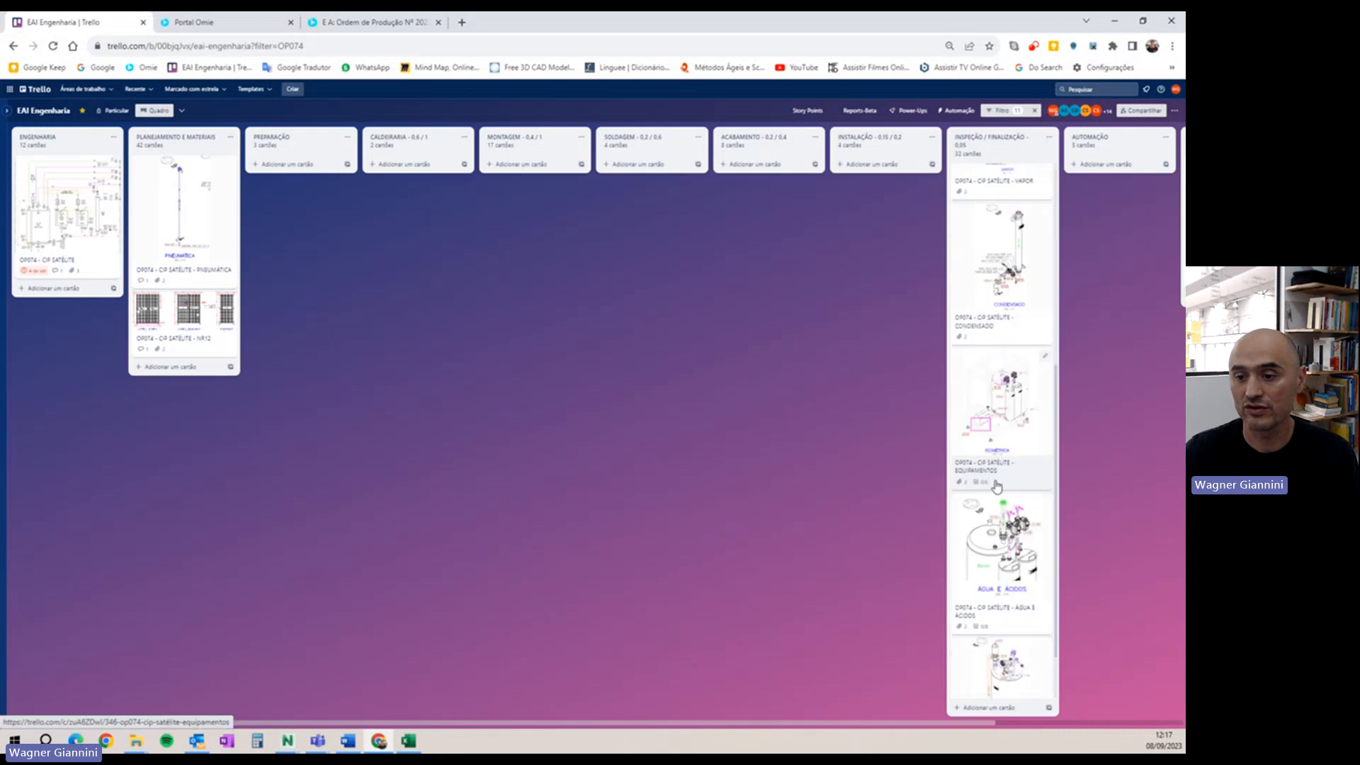
scroll(999, 460, "up", 3)
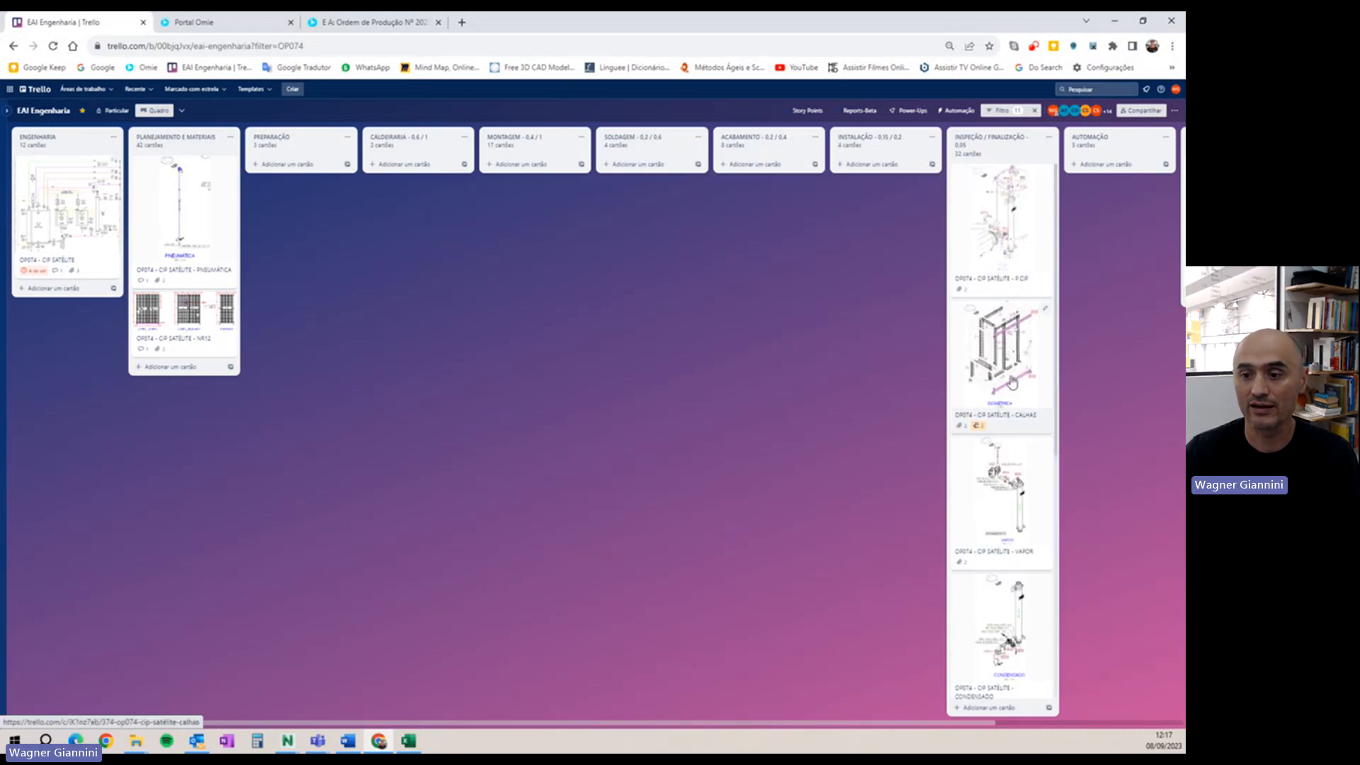
scroll(1002, 468, "down", 5)
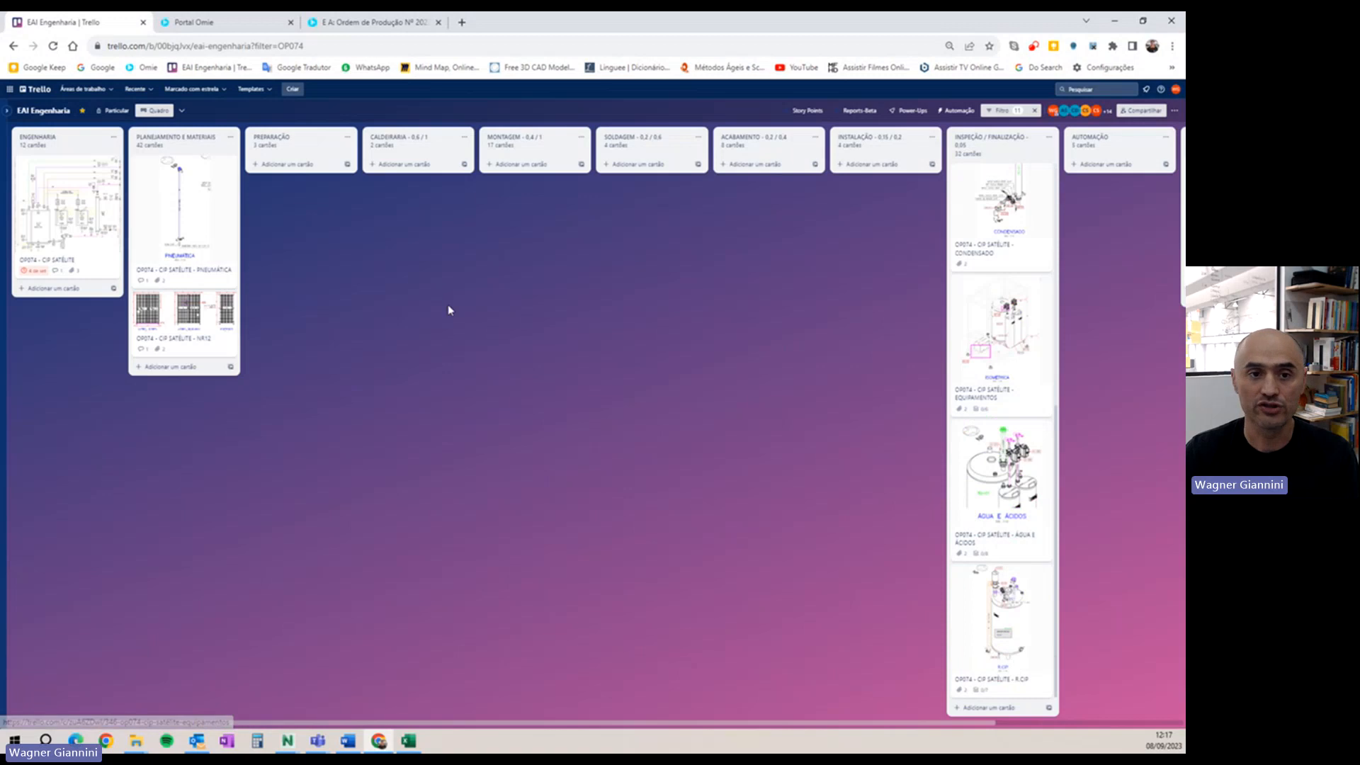
scroll(966, 217, "up", 5)
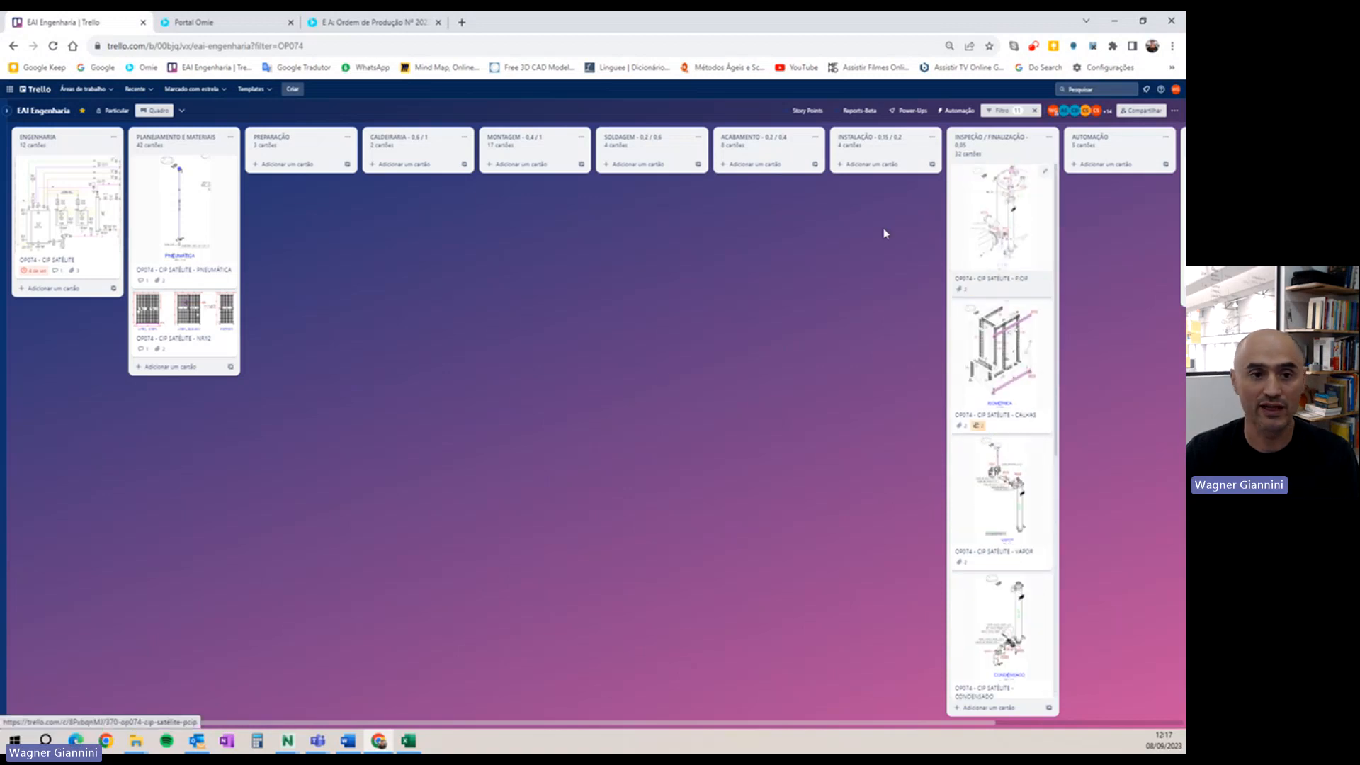
left_click_drag(100, 212, 1025, 192)
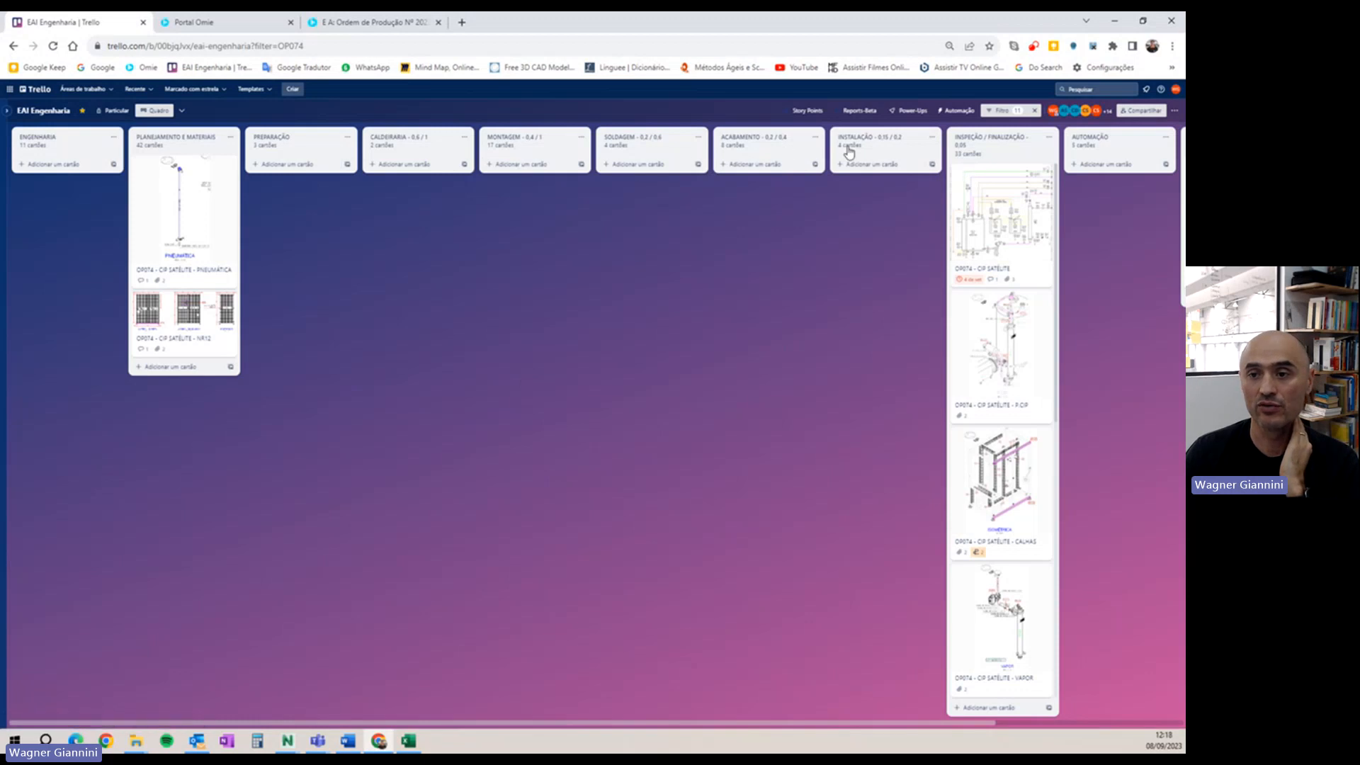
- Review the OP074 cards in the INSPEÇÃO / FINALIZAÇÃO and EMBALAGEM E EXPEDIÇÃO lists
scroll(996, 340, "down", 3)
scroll(996, 341, "down", 6)
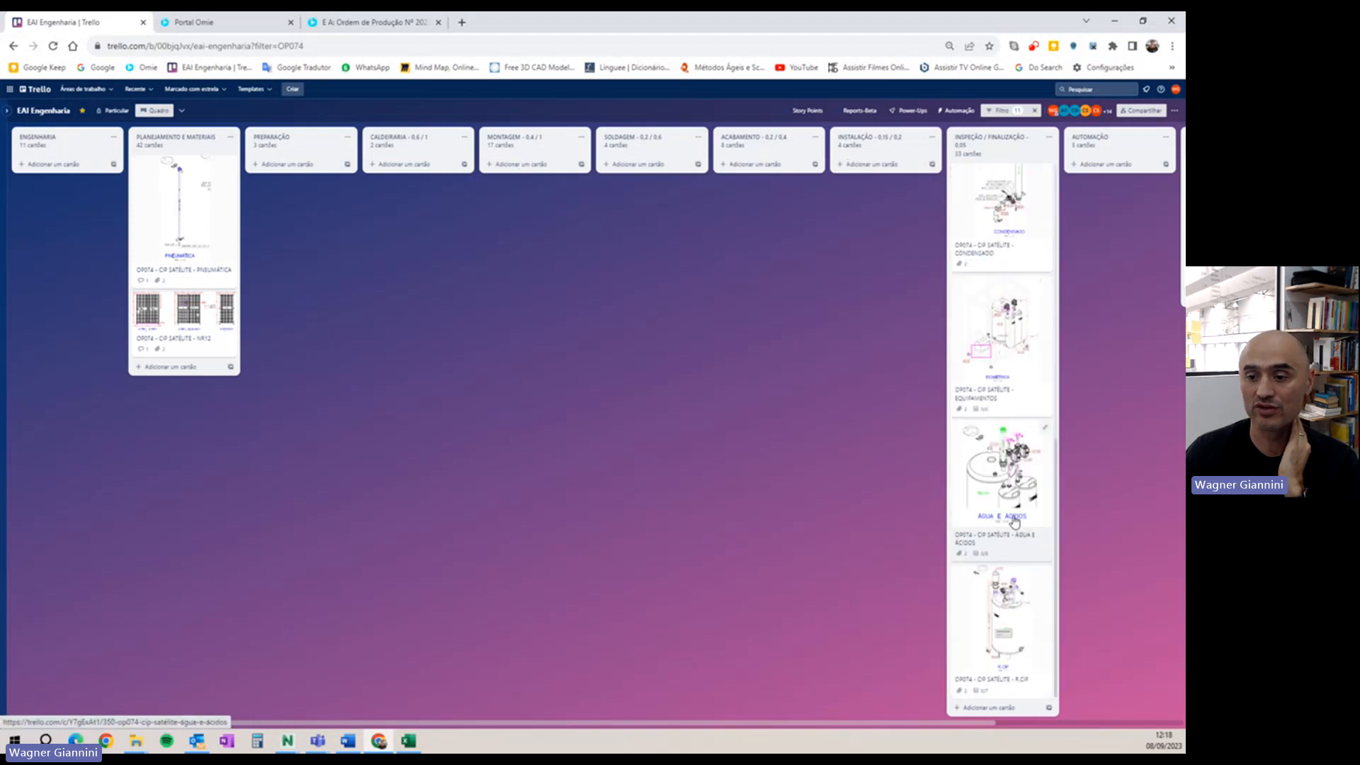
scroll(1013, 531, "up", 10)
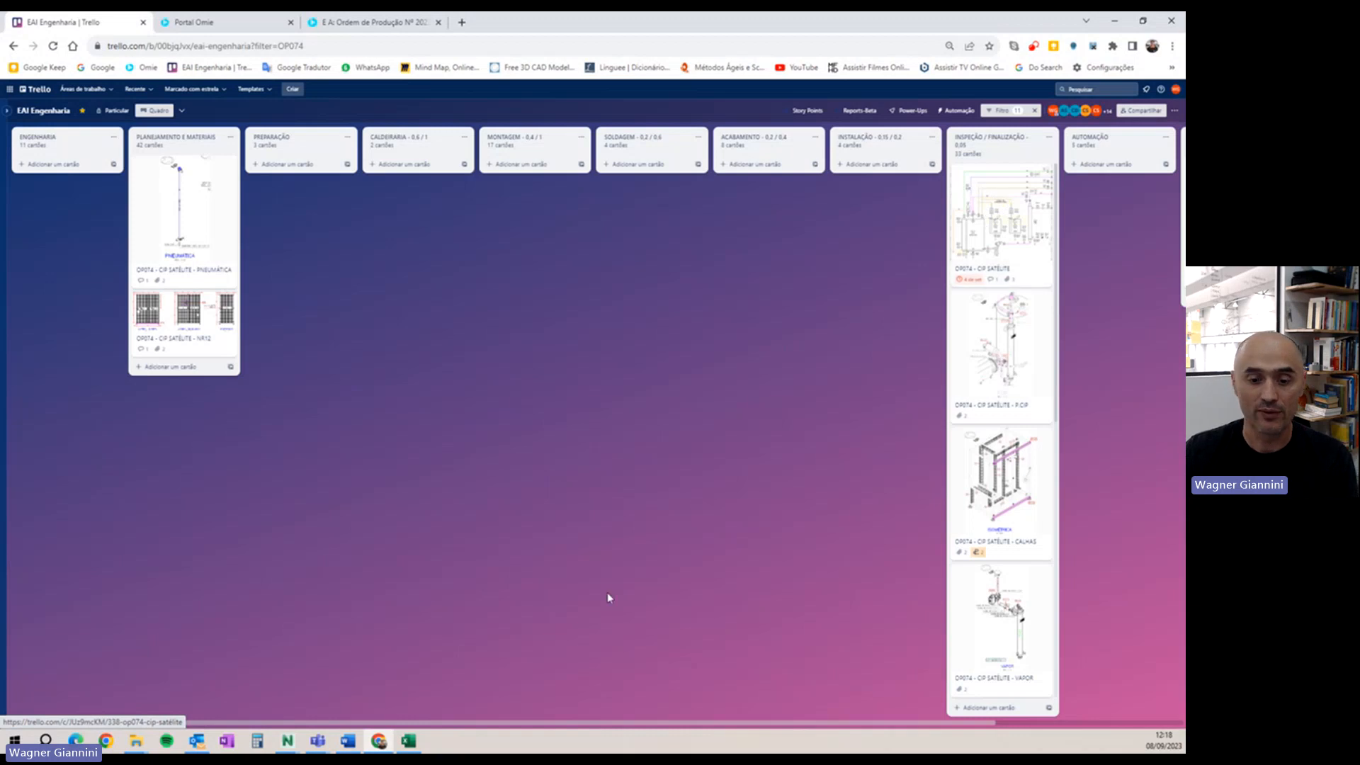
scroll(994, 362, "down", 2)
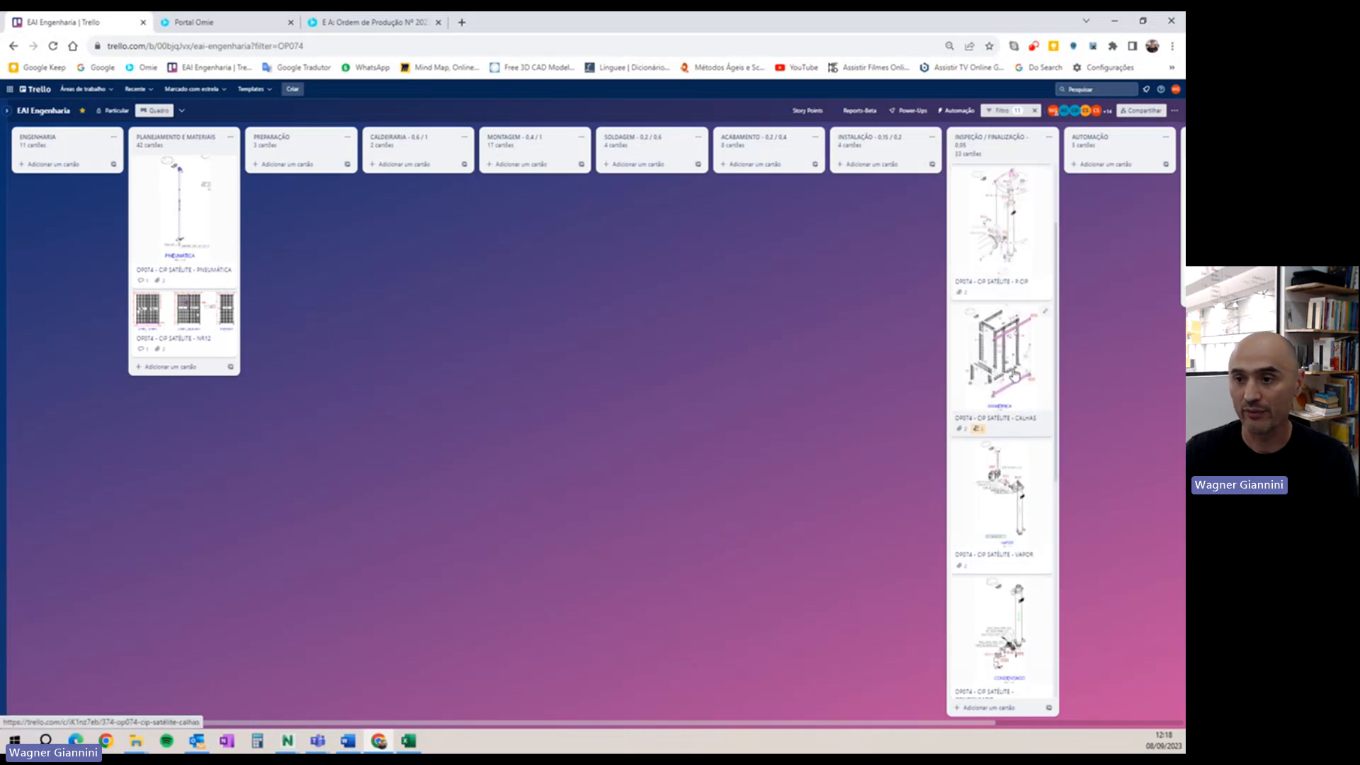
left_click_drag(770, 439, 493, 438)
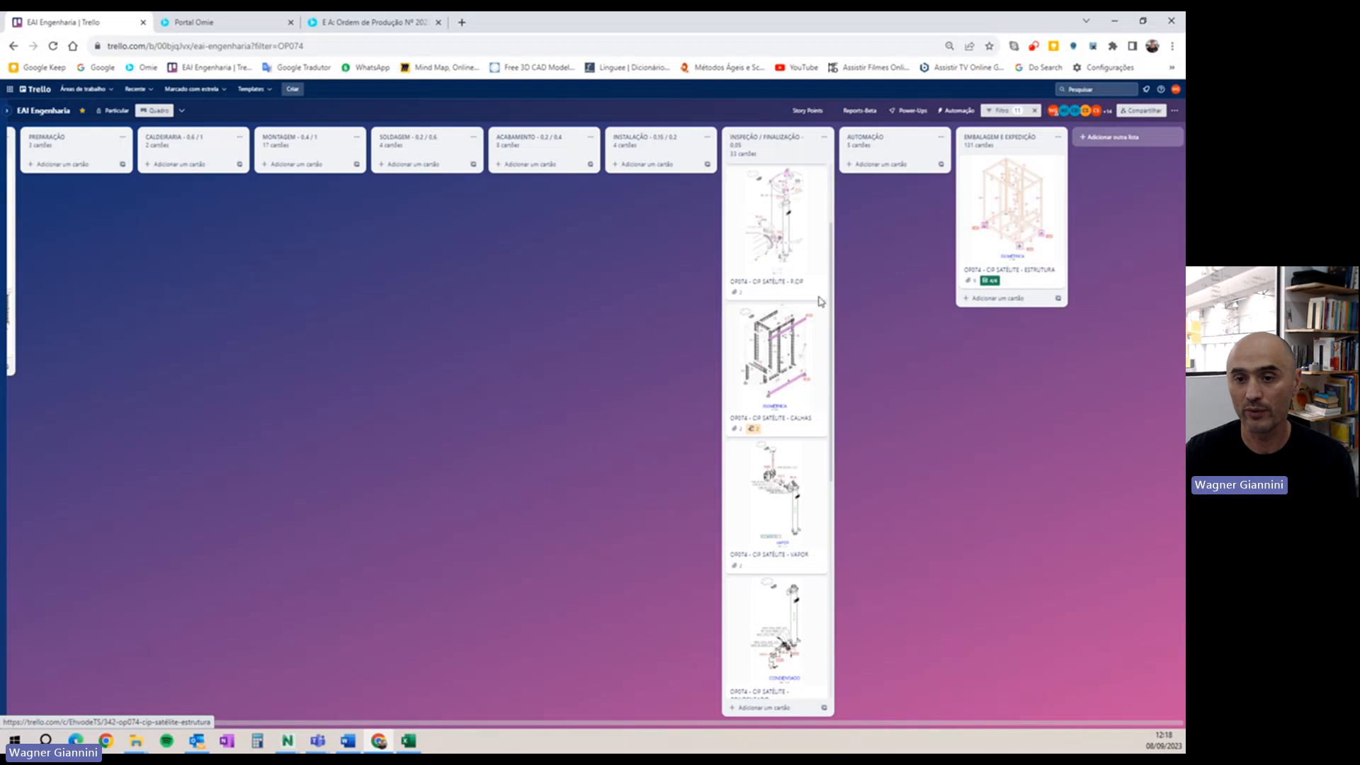
left_click_drag(372, 359, 597, 361)
left_click_drag(789, 350, 564, 358)
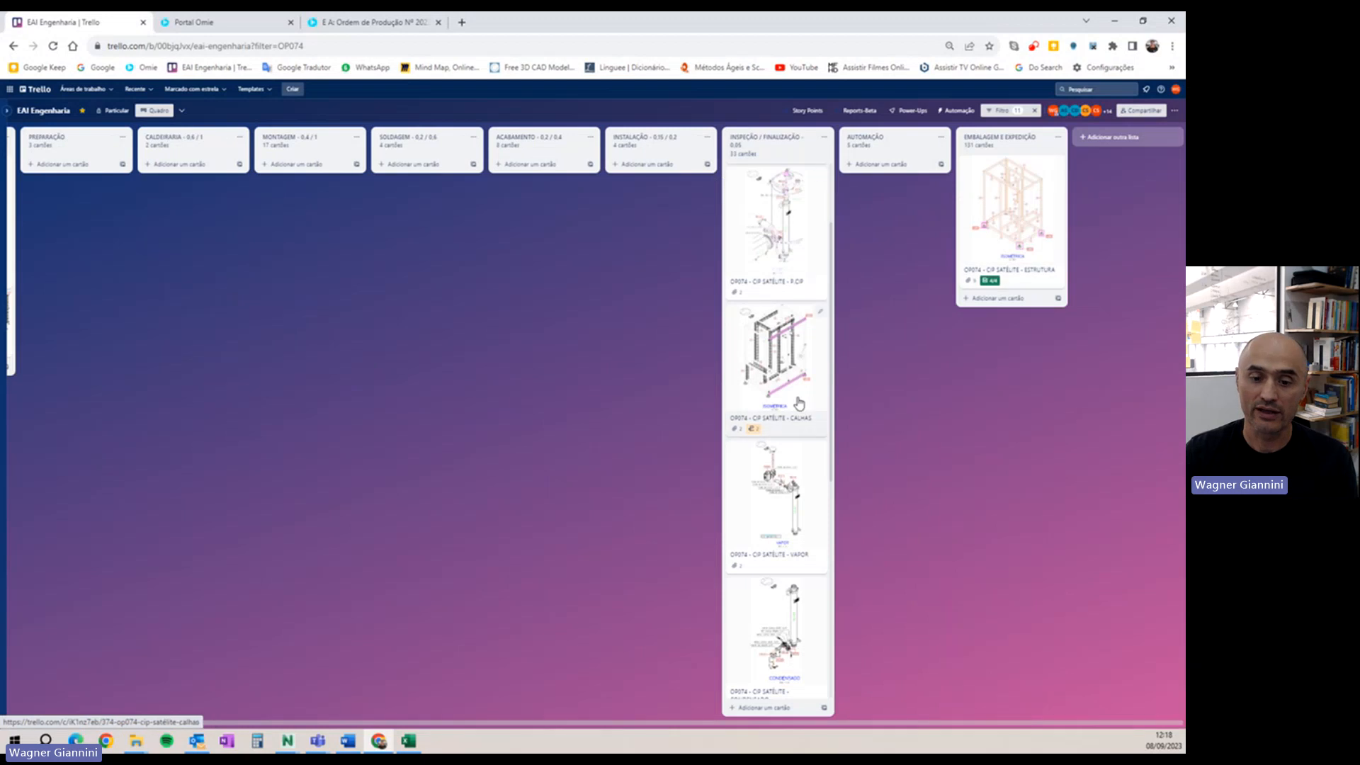
- Switch to the CIP SATÉLITE_3 model in Navisworks
left_click(288, 740)
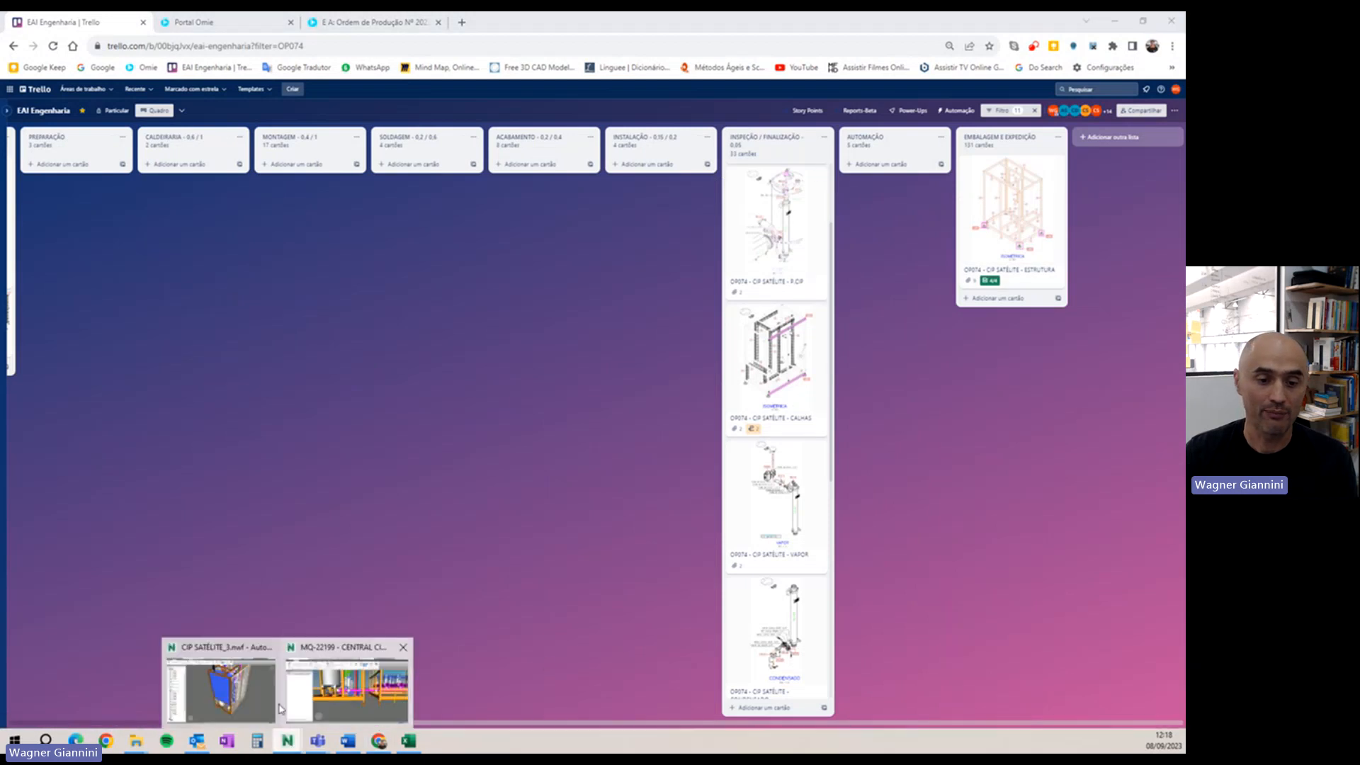
left_click(221, 697)
- Try isolating the frame's vertical corner beam by hiding all unselected items, and undo it
right_click(673, 340)
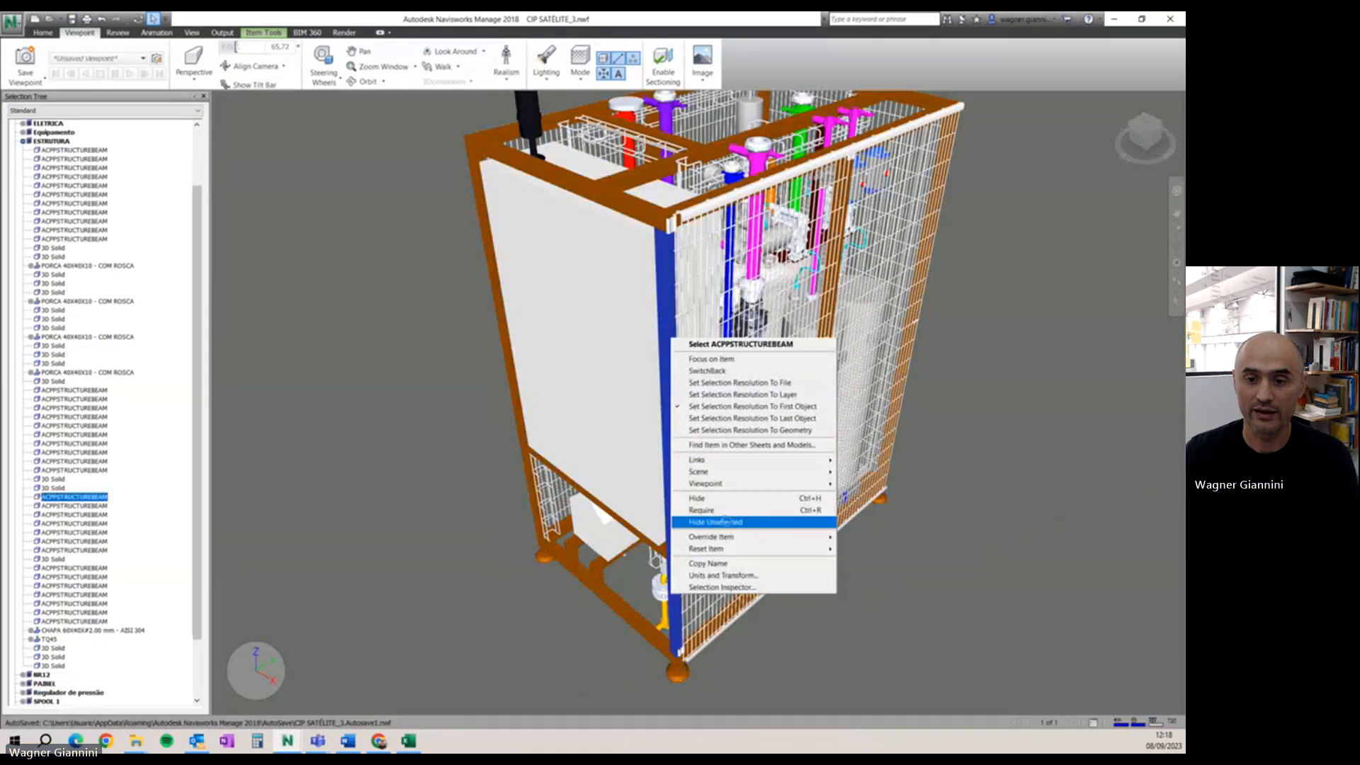
left_click(724, 522)
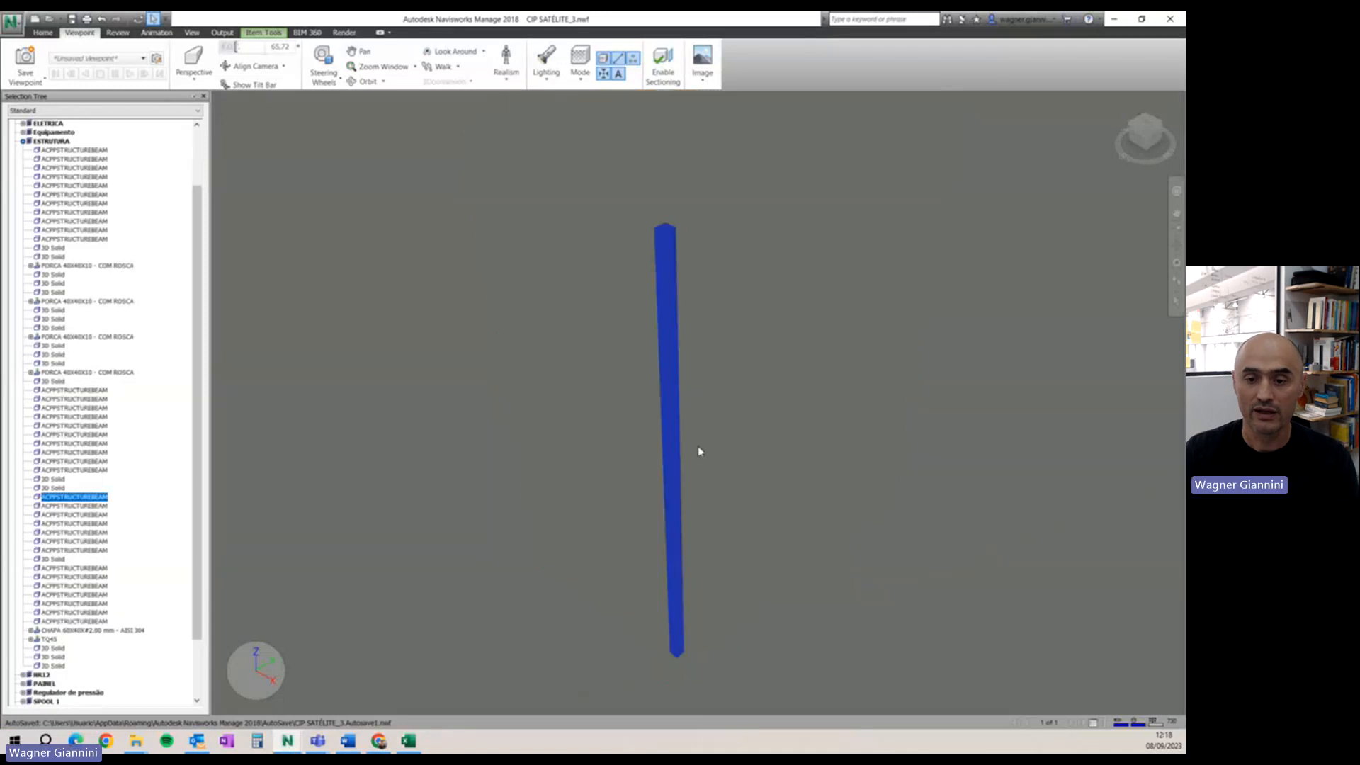
key("ctrl+z")
right_click(676, 424)
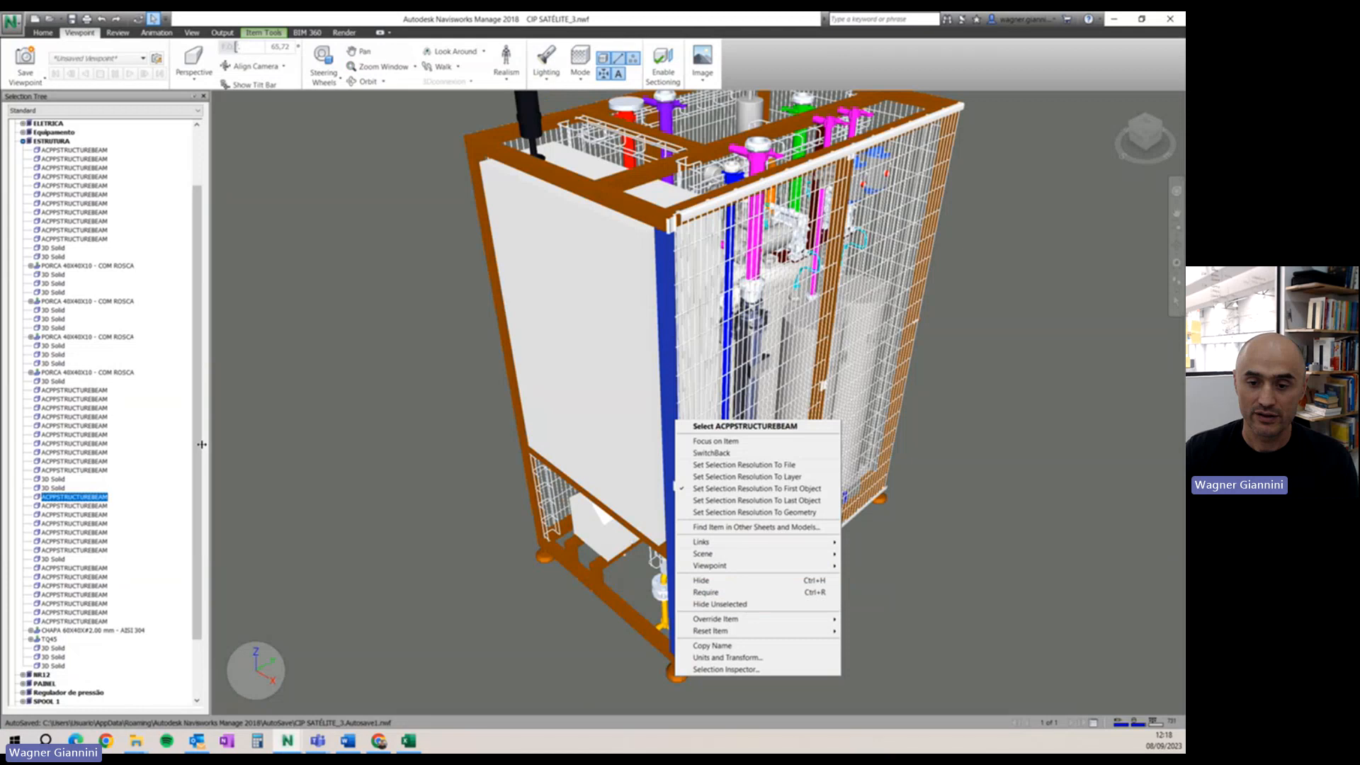
- Isolate the ESTRUTURA group by hiding all unselected items, and examine the frame from a lower angle
left_click(57, 142)
right_click(59, 142)
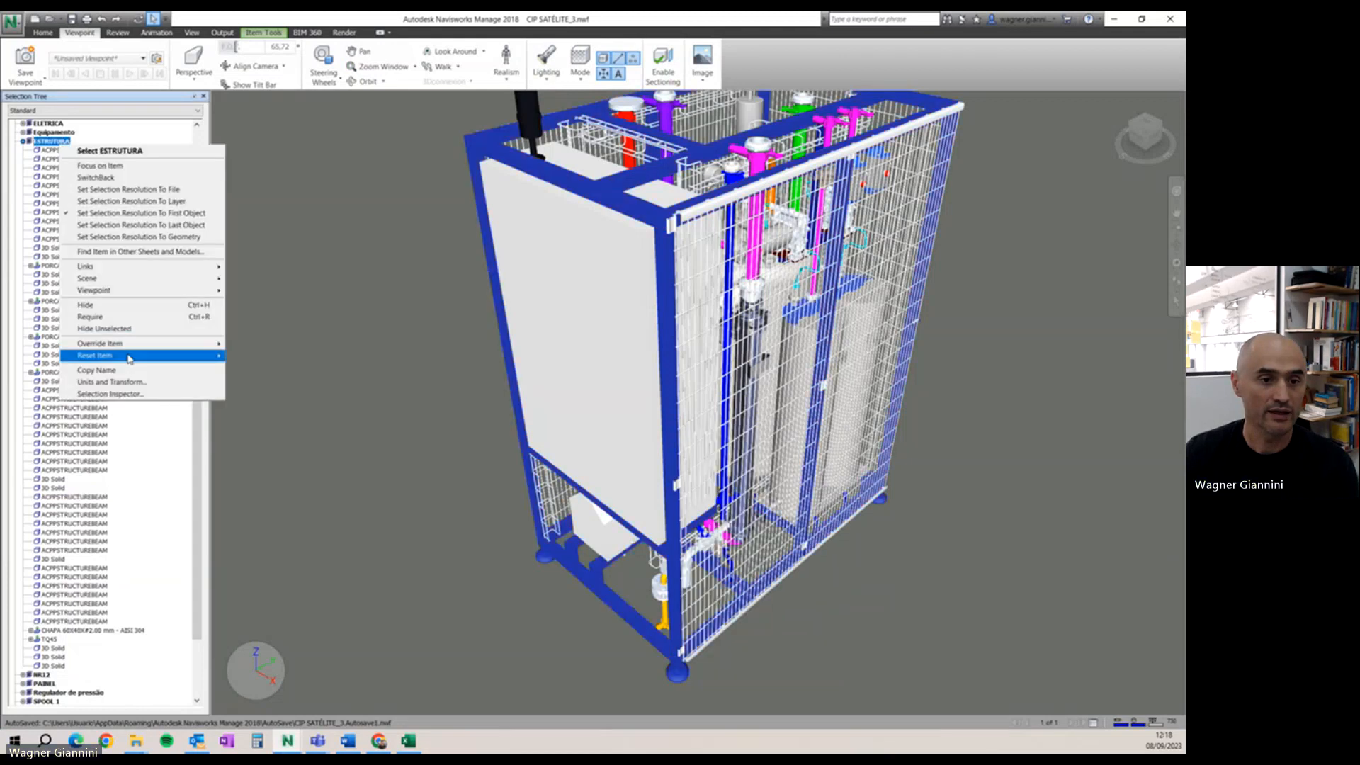
left_click(130, 331)
left_click(954, 453)
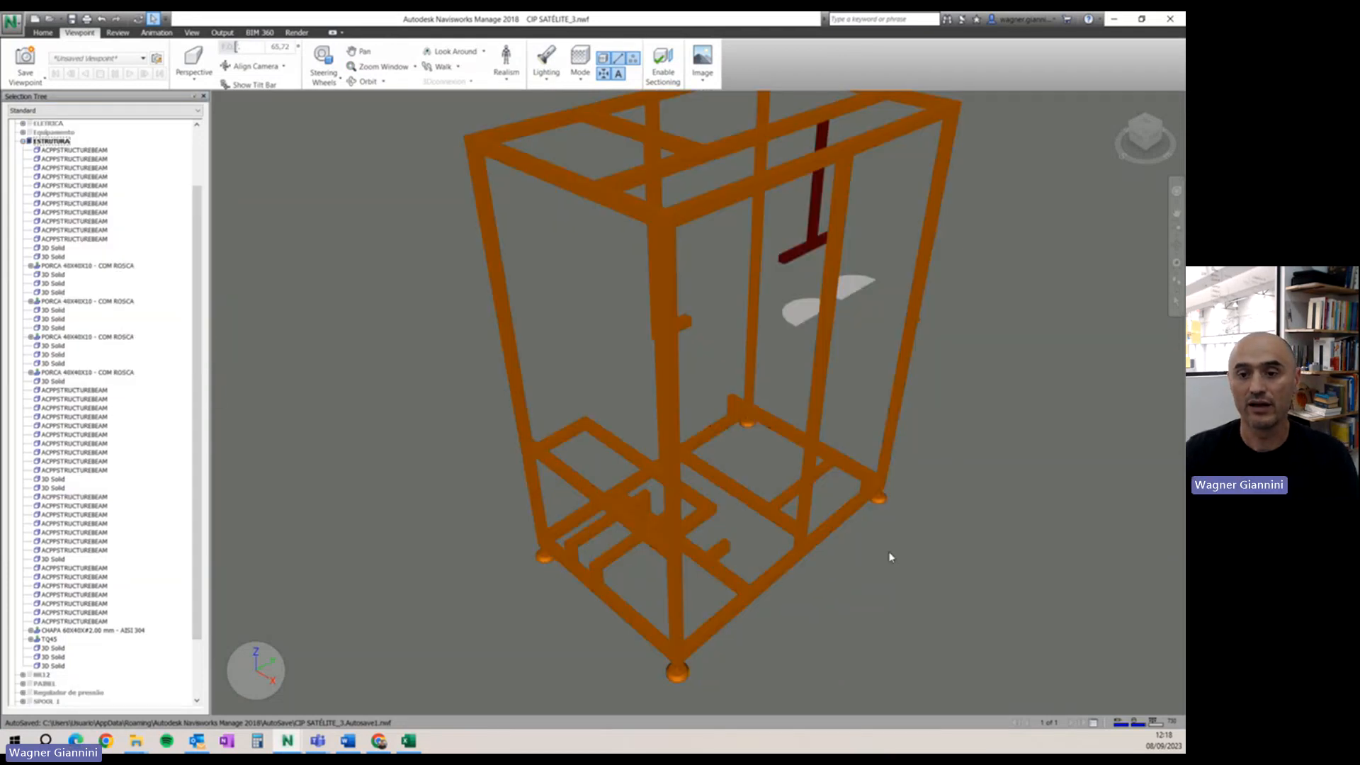
left_click_drag(889, 555, 829, 496)
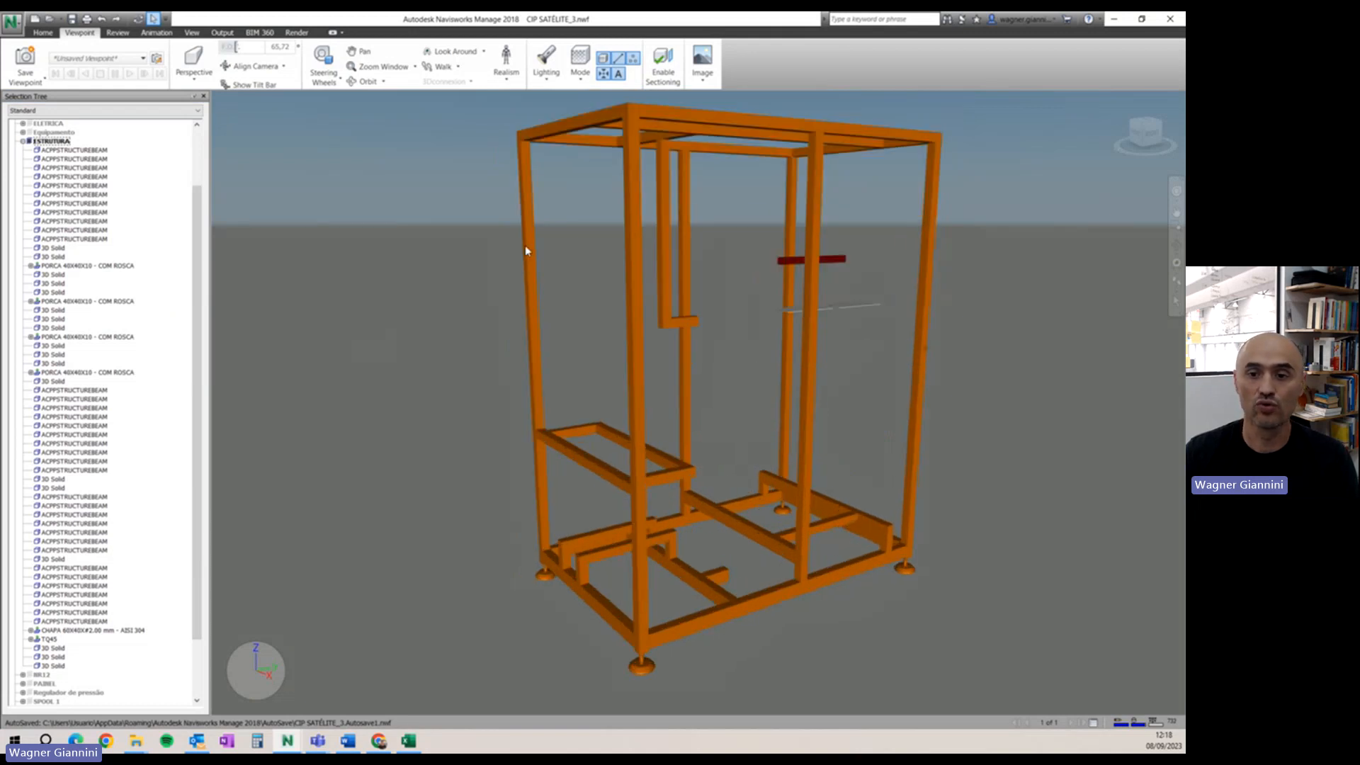
scroll(565, 279, "up", 1)
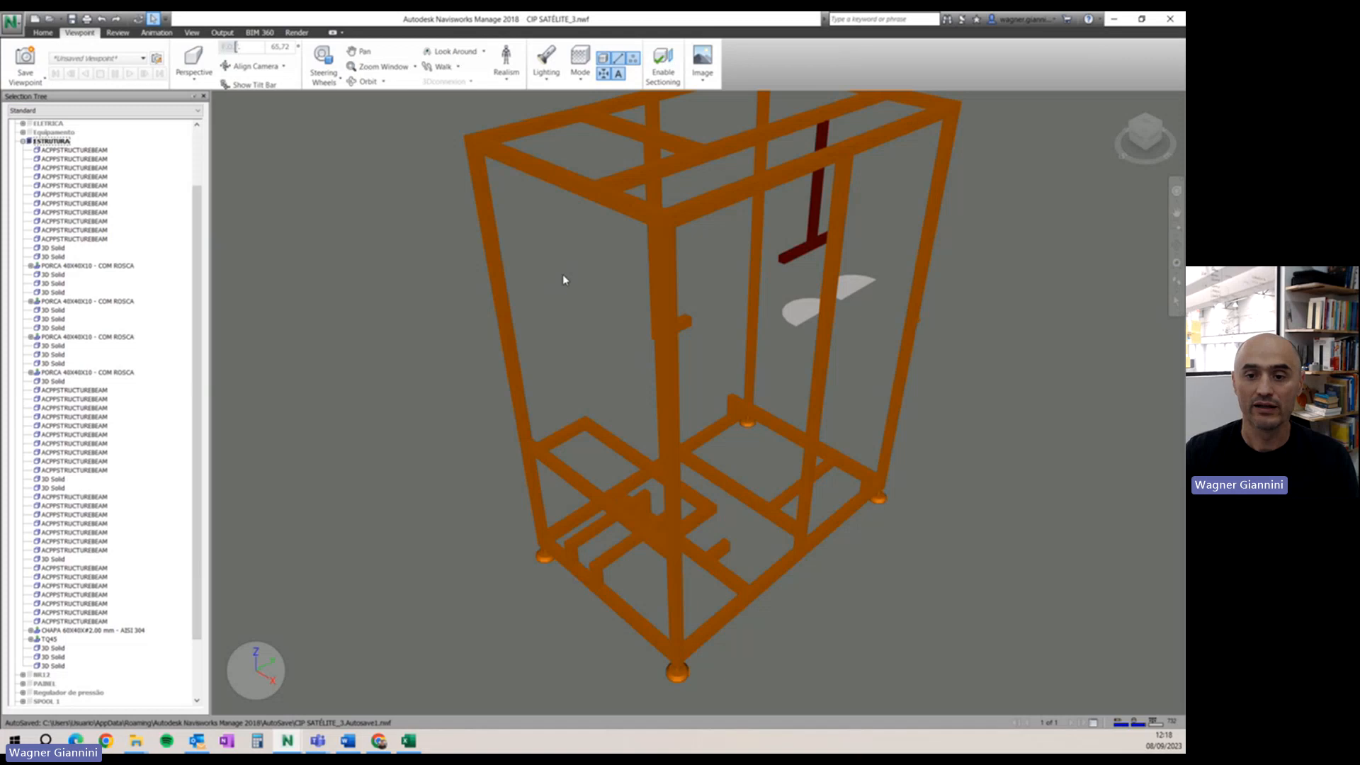
- Return to Trello and review the OP074 cards across the lists from PLANEJAMENTO E MATERIAIS to EMBALAGEM E EXPEDIÇÃO
key("alt+Tab")
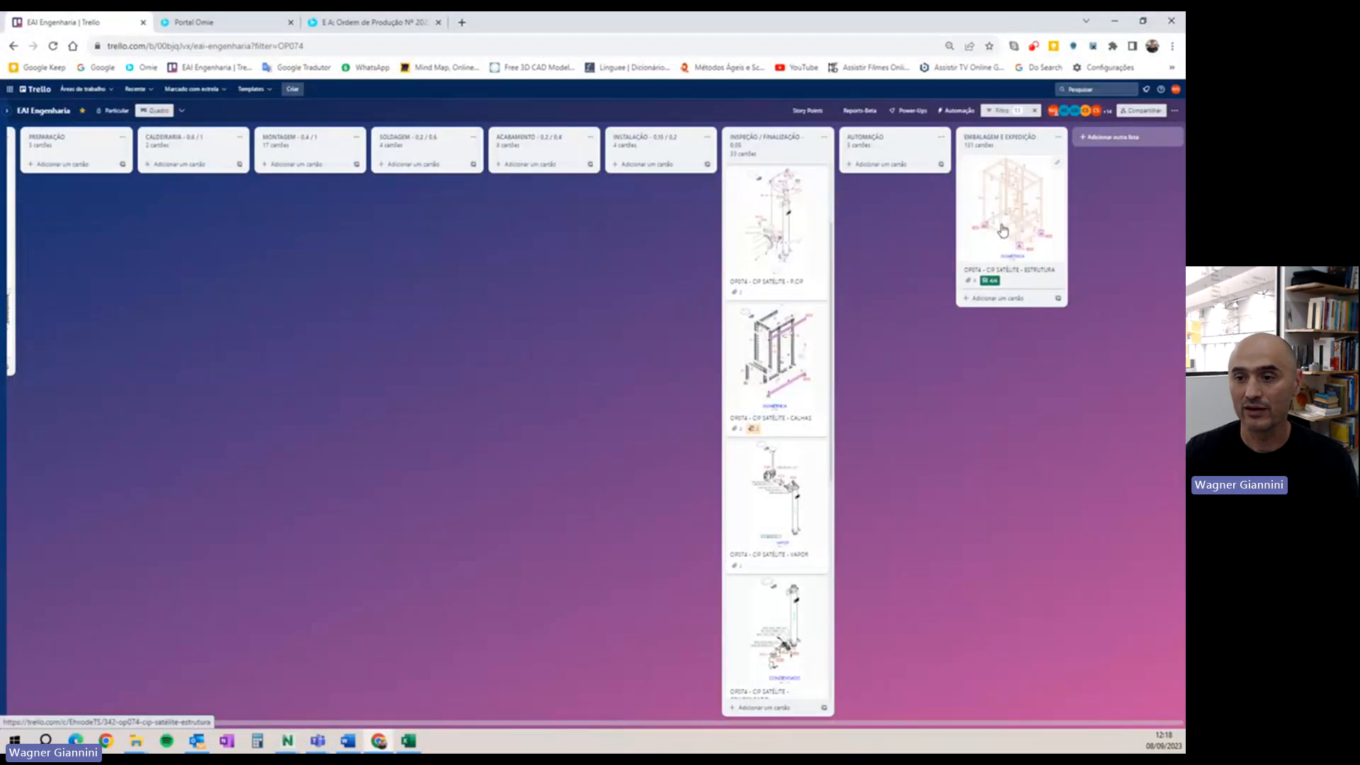
scroll(781, 583, "down", 3)
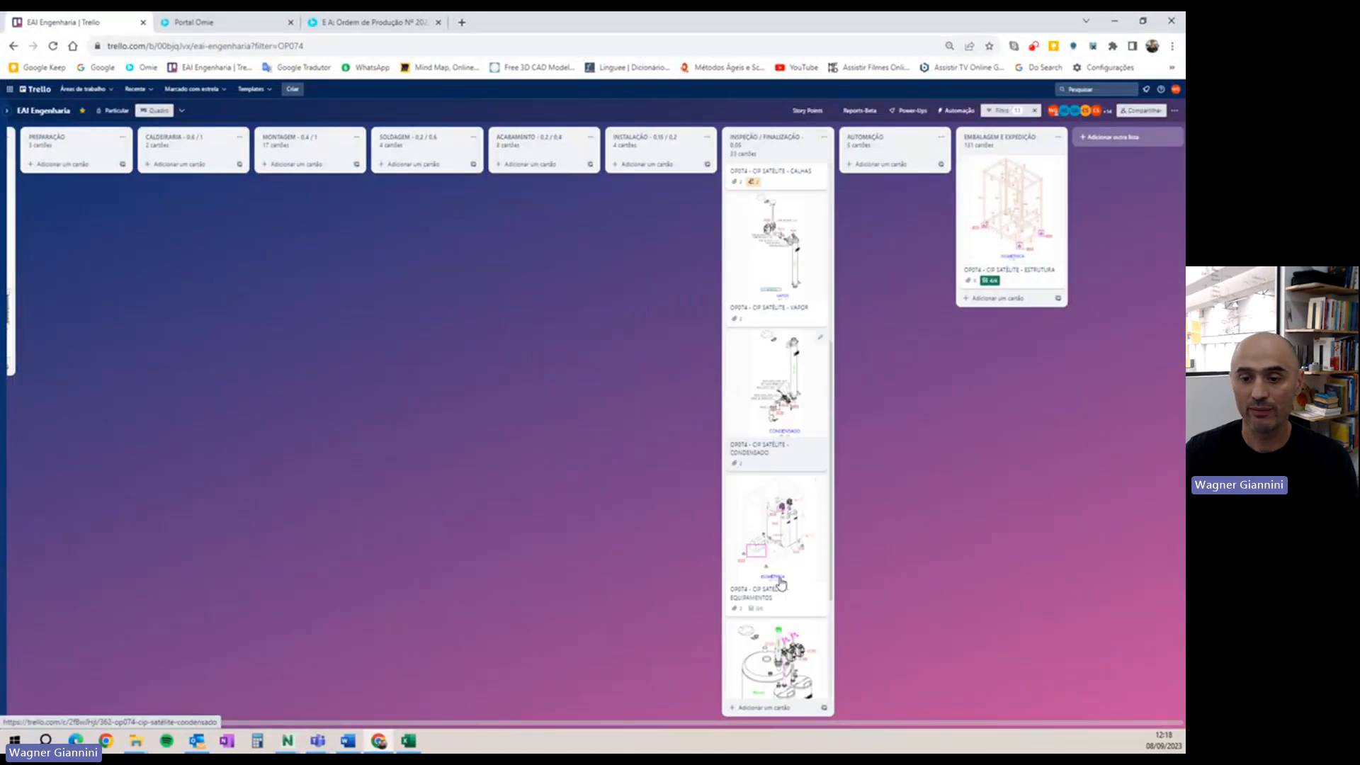
scroll(782, 584, "up", 5)
scroll(376, 377, "left", 3)
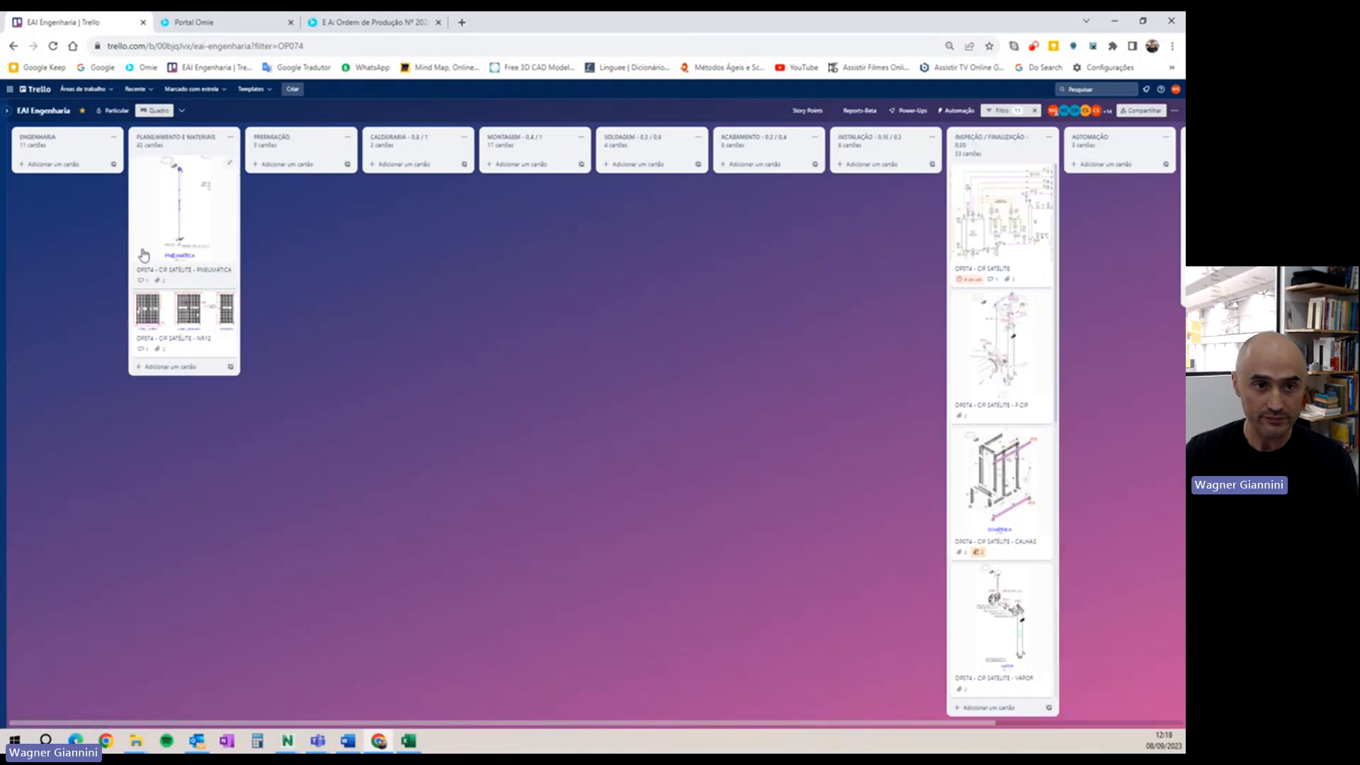
scroll(545, 258, "right", 1)
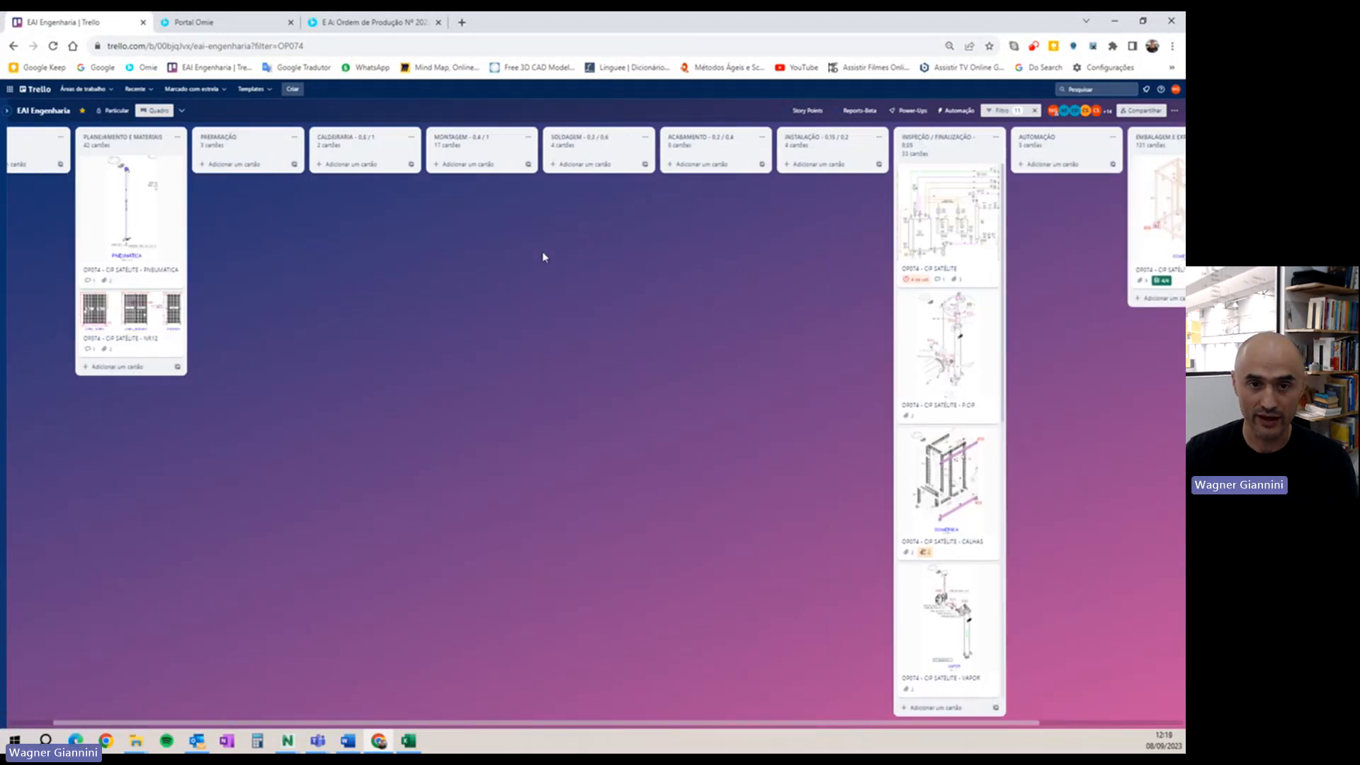
scroll(544, 258, "right", 2)
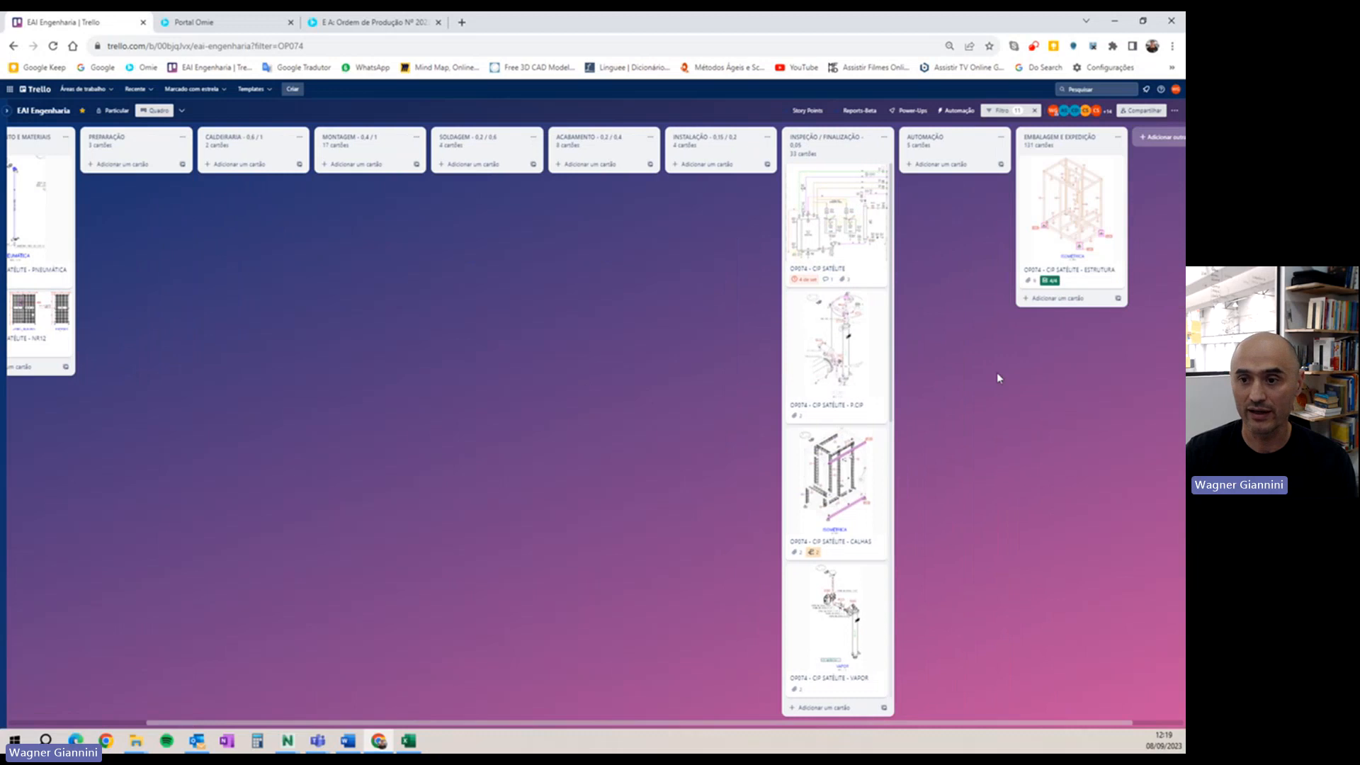
scroll(966, 418, "right", 1)
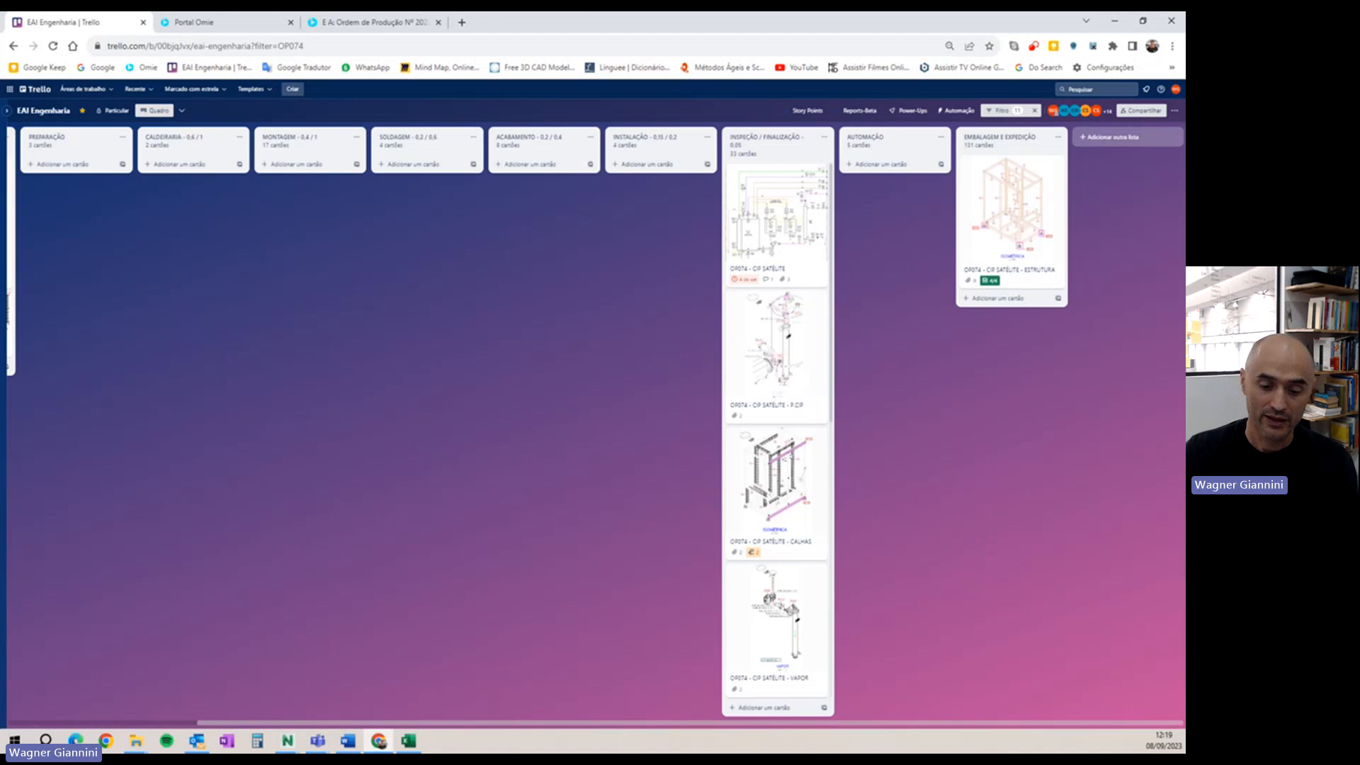
key("alt+Tab")
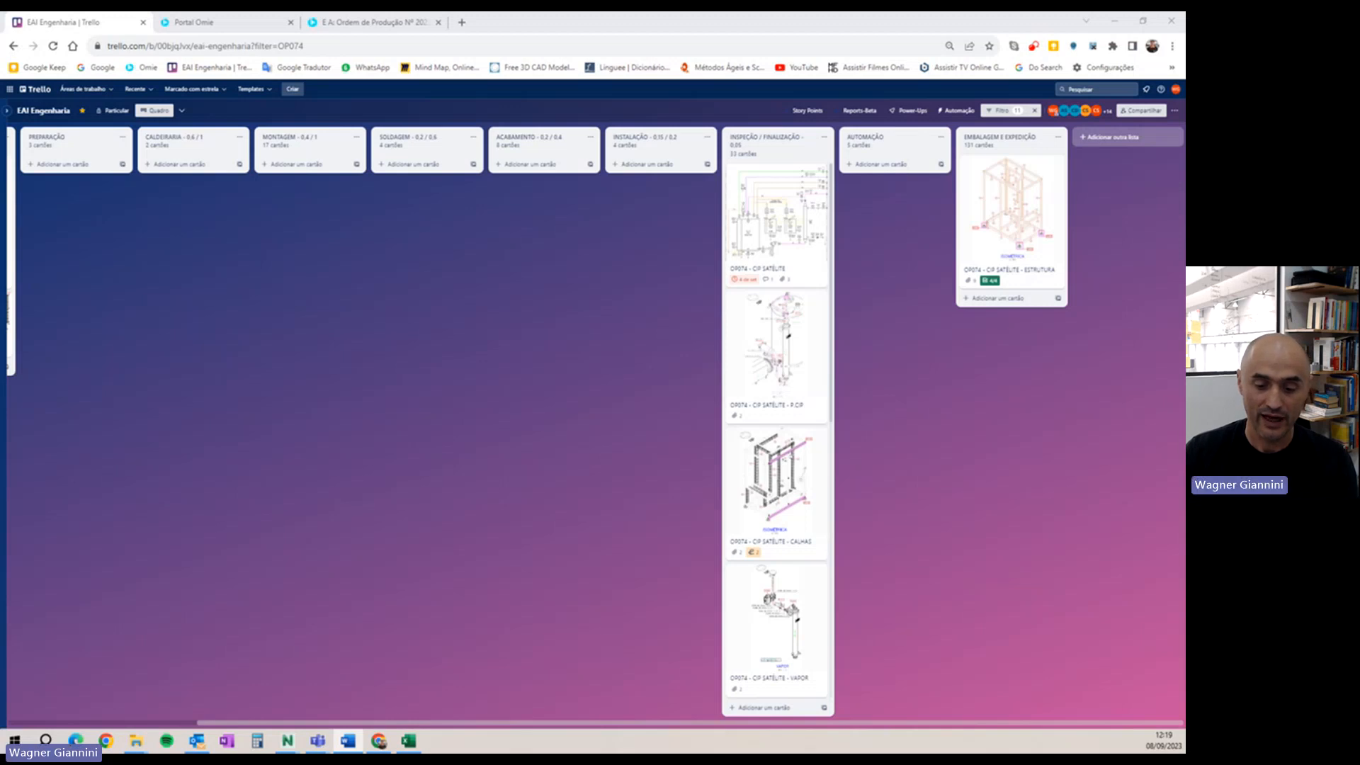
left_click(544, 451)
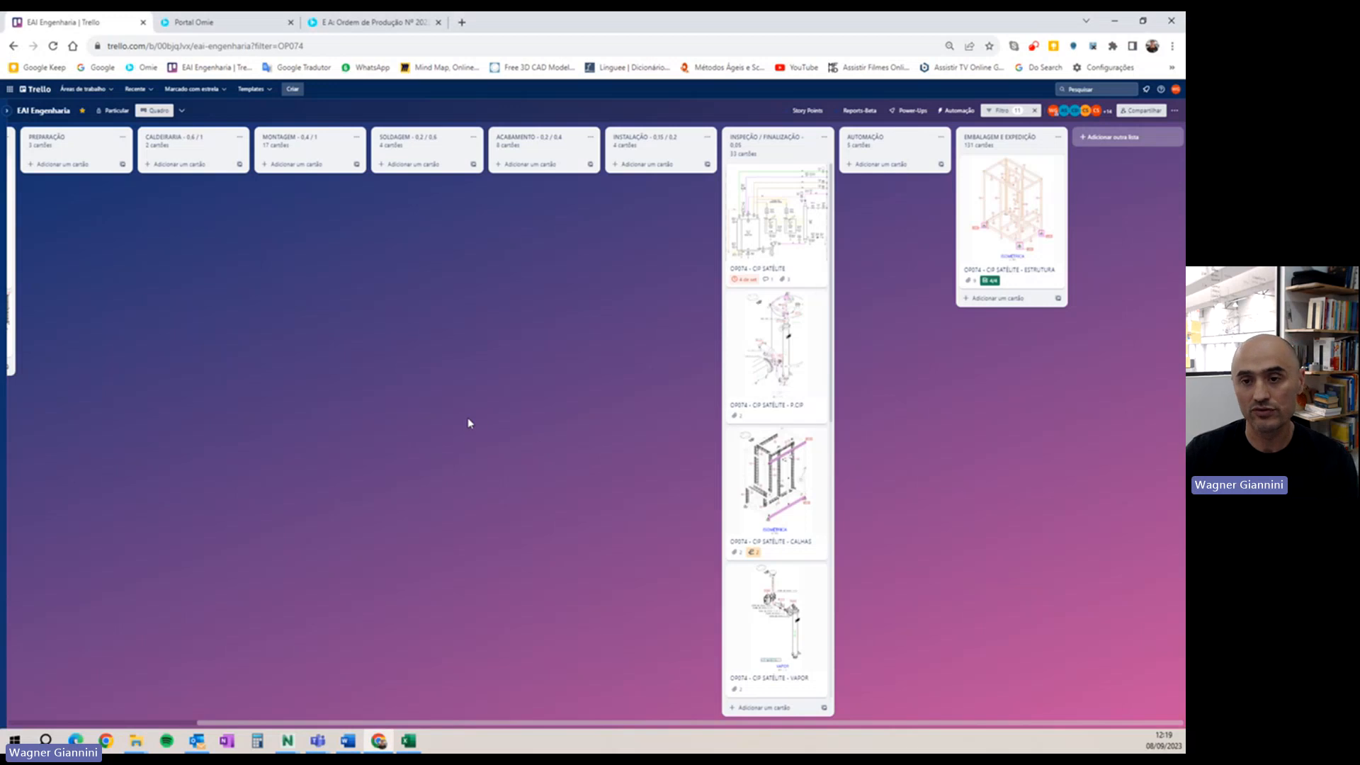
left_click_drag(468, 424, 723, 441)
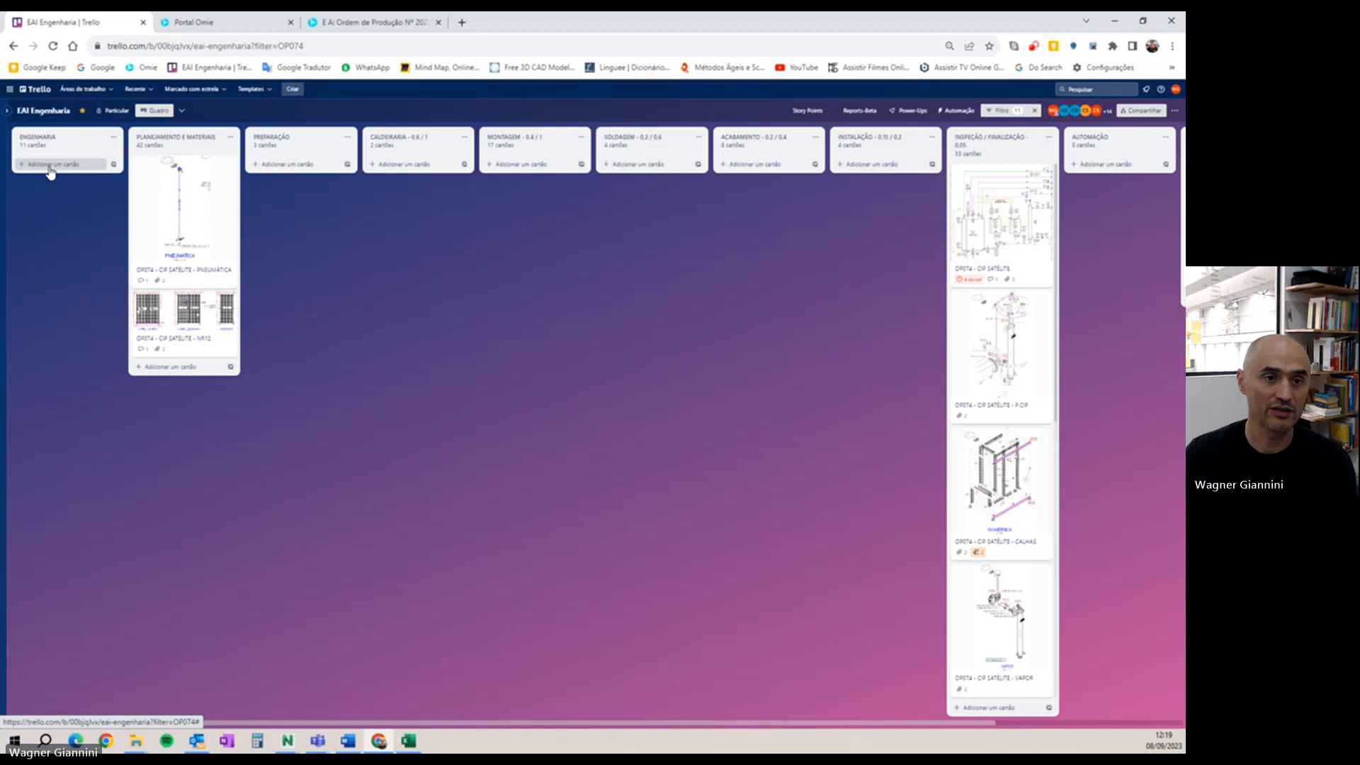
left_click(49, 167)
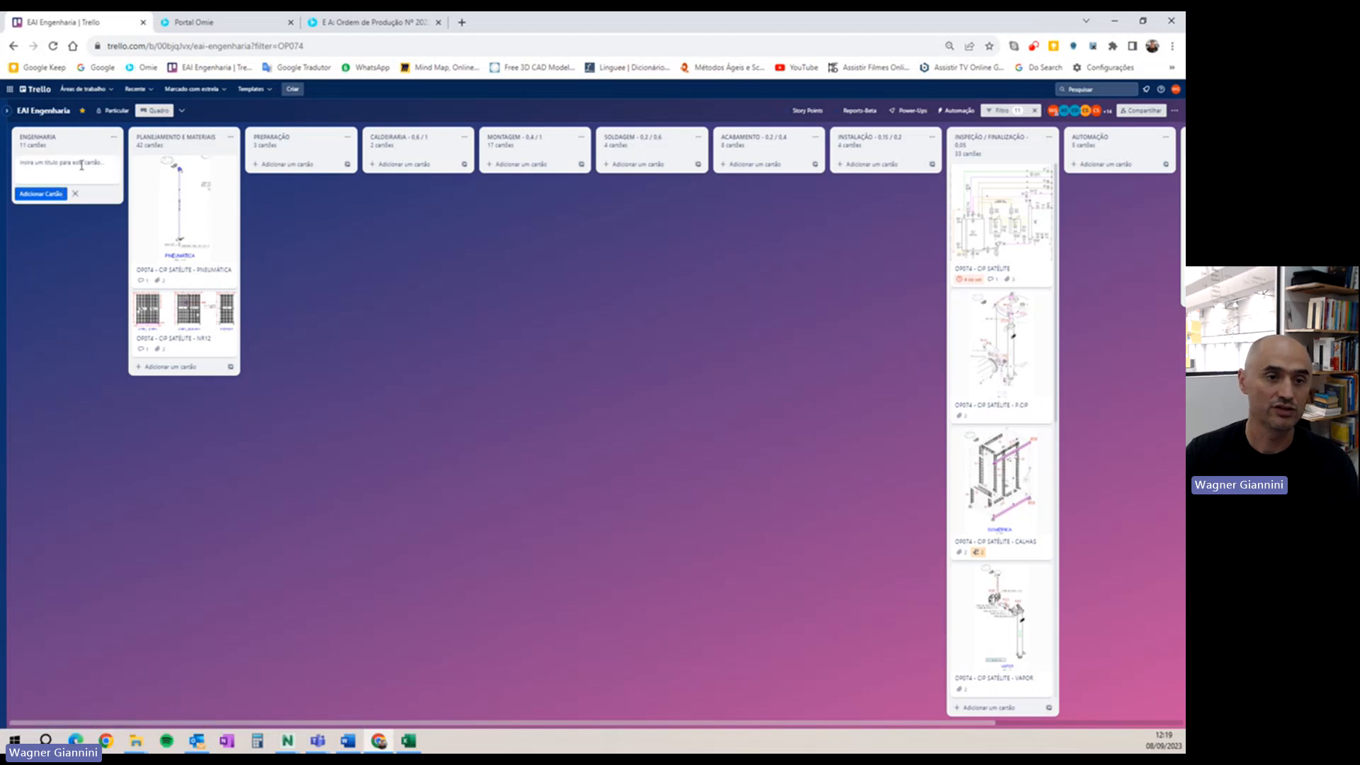
key("Escape")
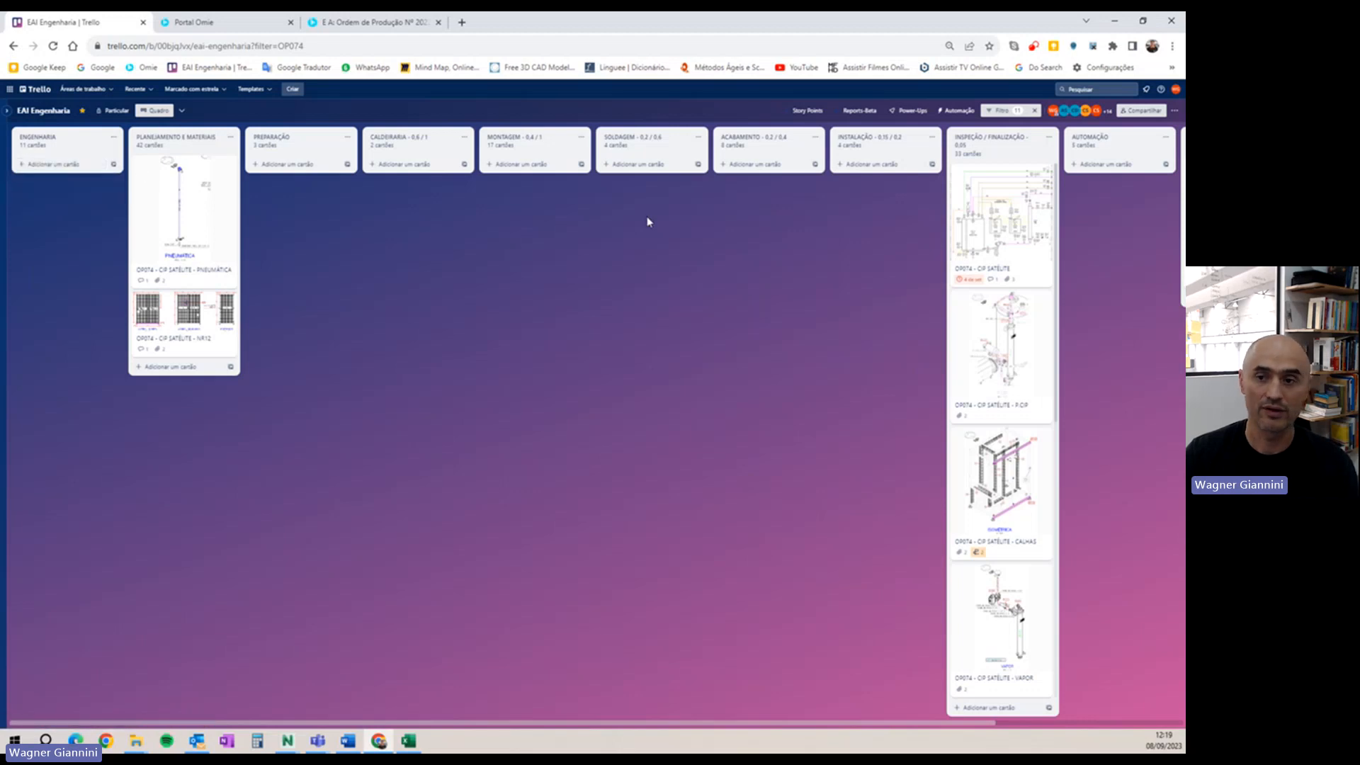
- Copy the OP074 - CIP SATÉLITE card to the ENGENHARIA list as OPXXX - CIP SATÉLITE, without its attachments or comments
left_click(1001, 275)
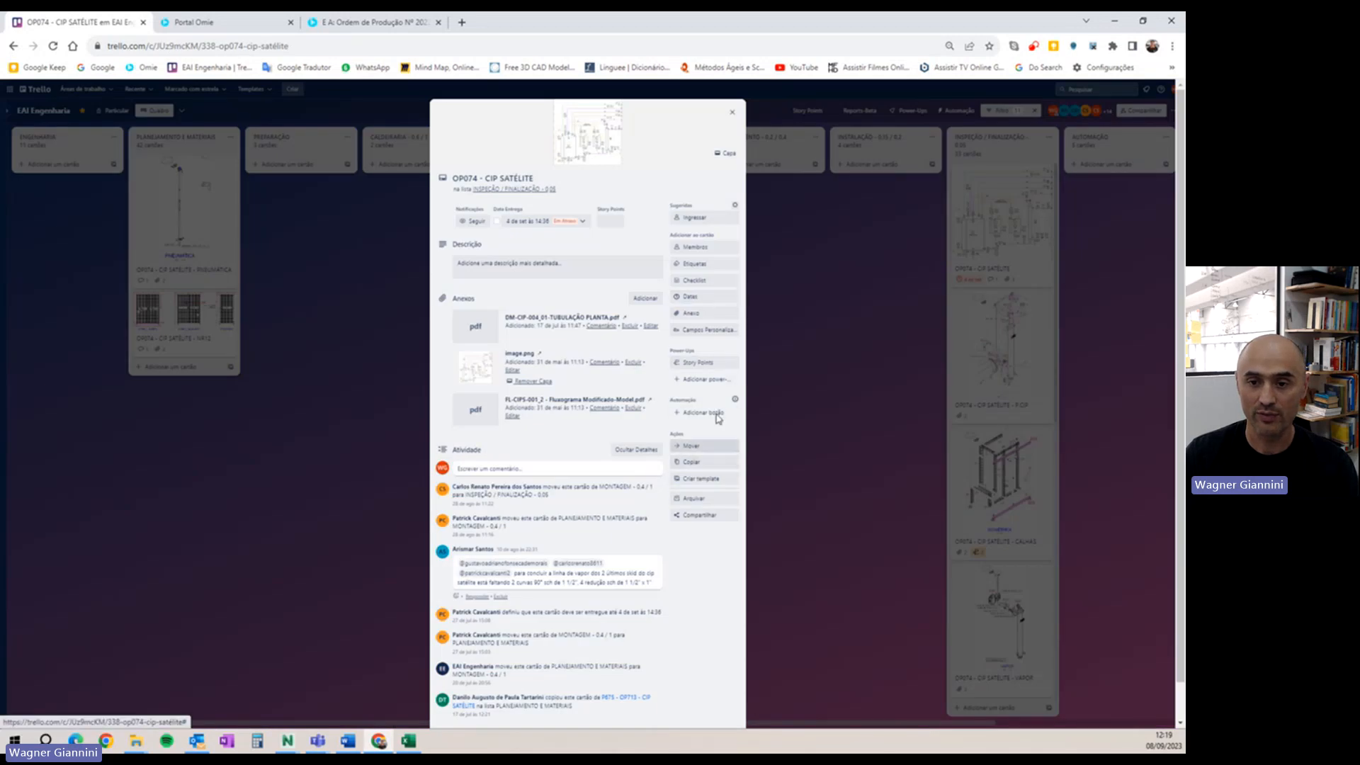
left_click(713, 469)
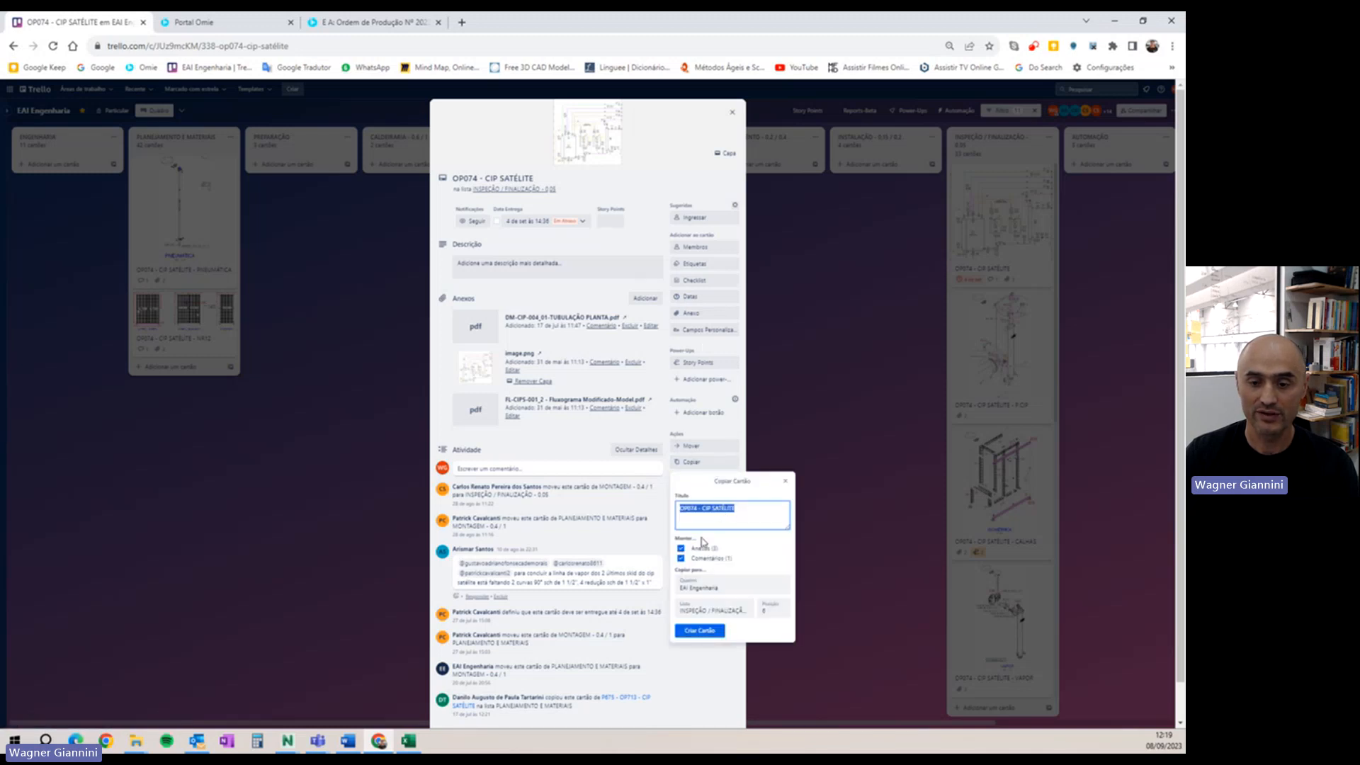
left_click(681, 558)
left_click(682, 550)
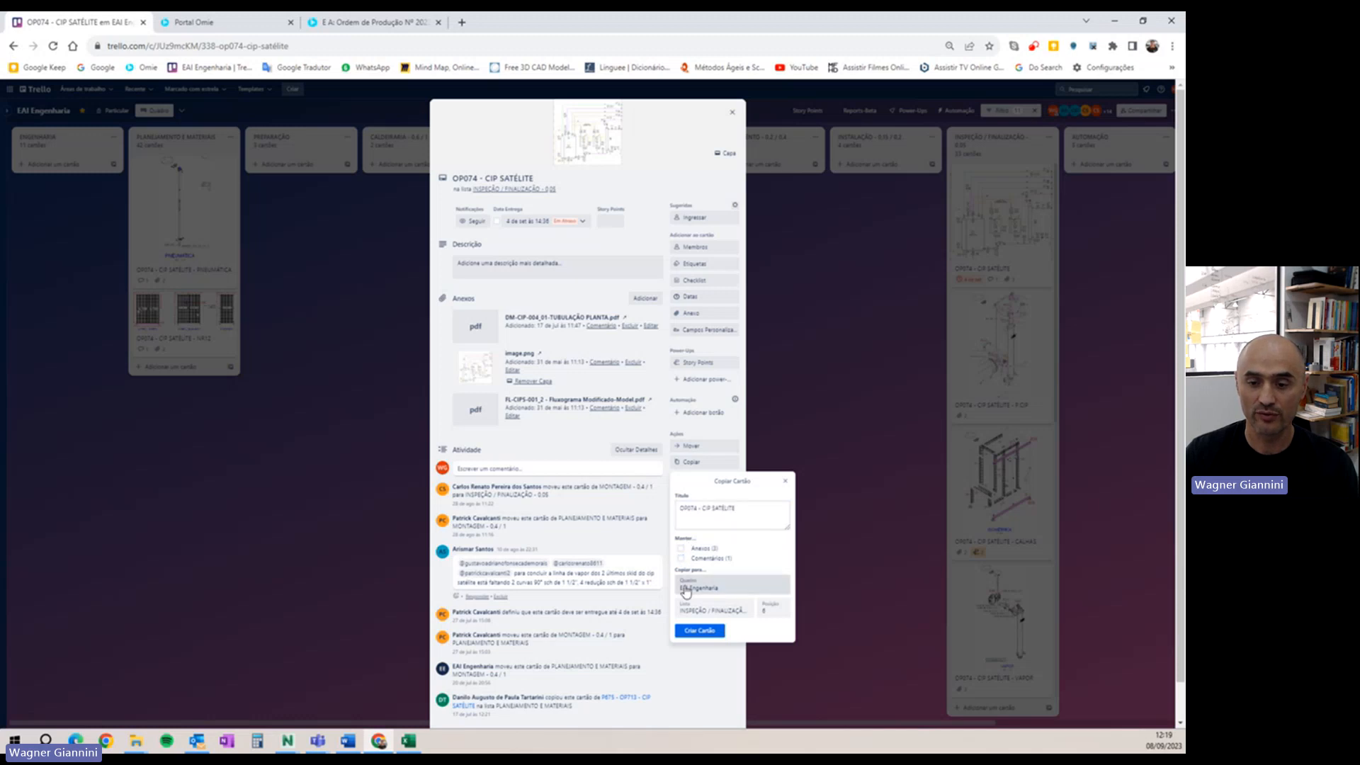
left_click(717, 611)
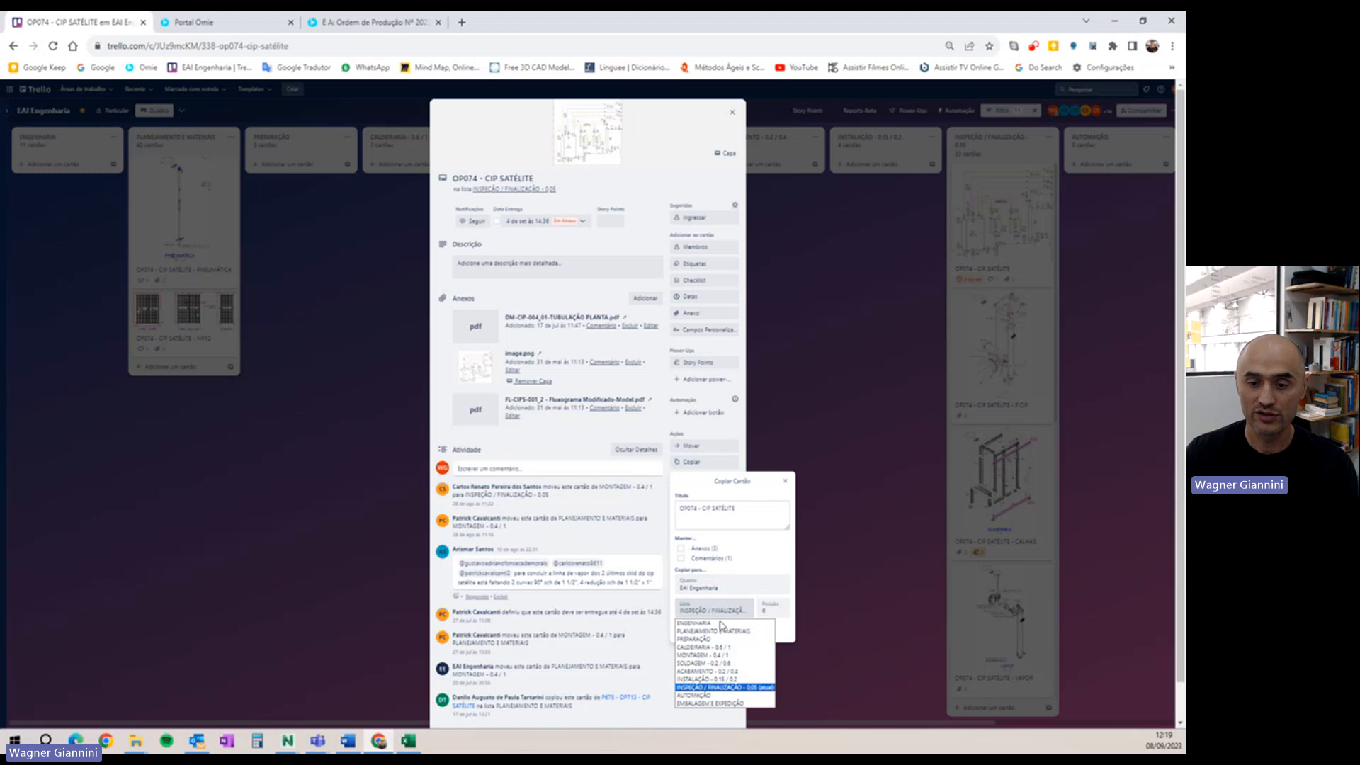
left_click(720, 623)
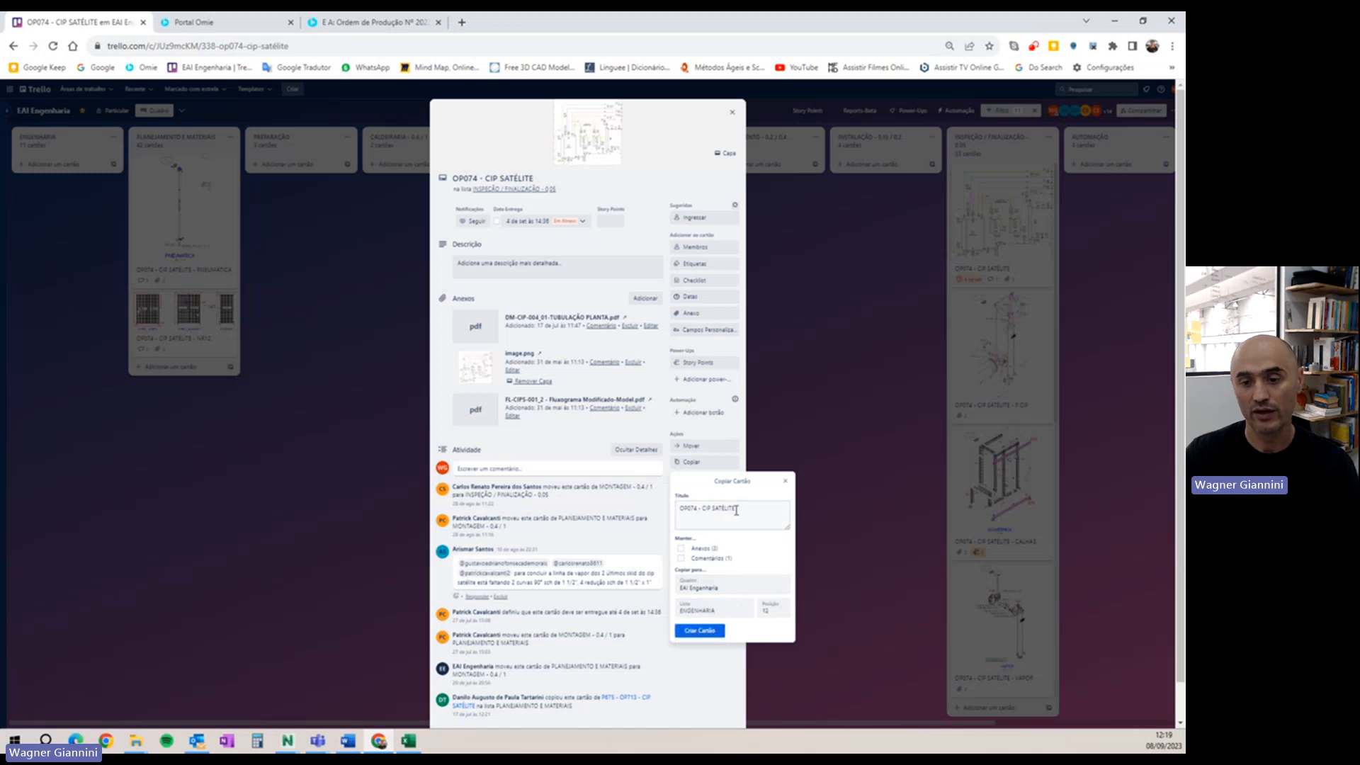
left_click(694, 511)
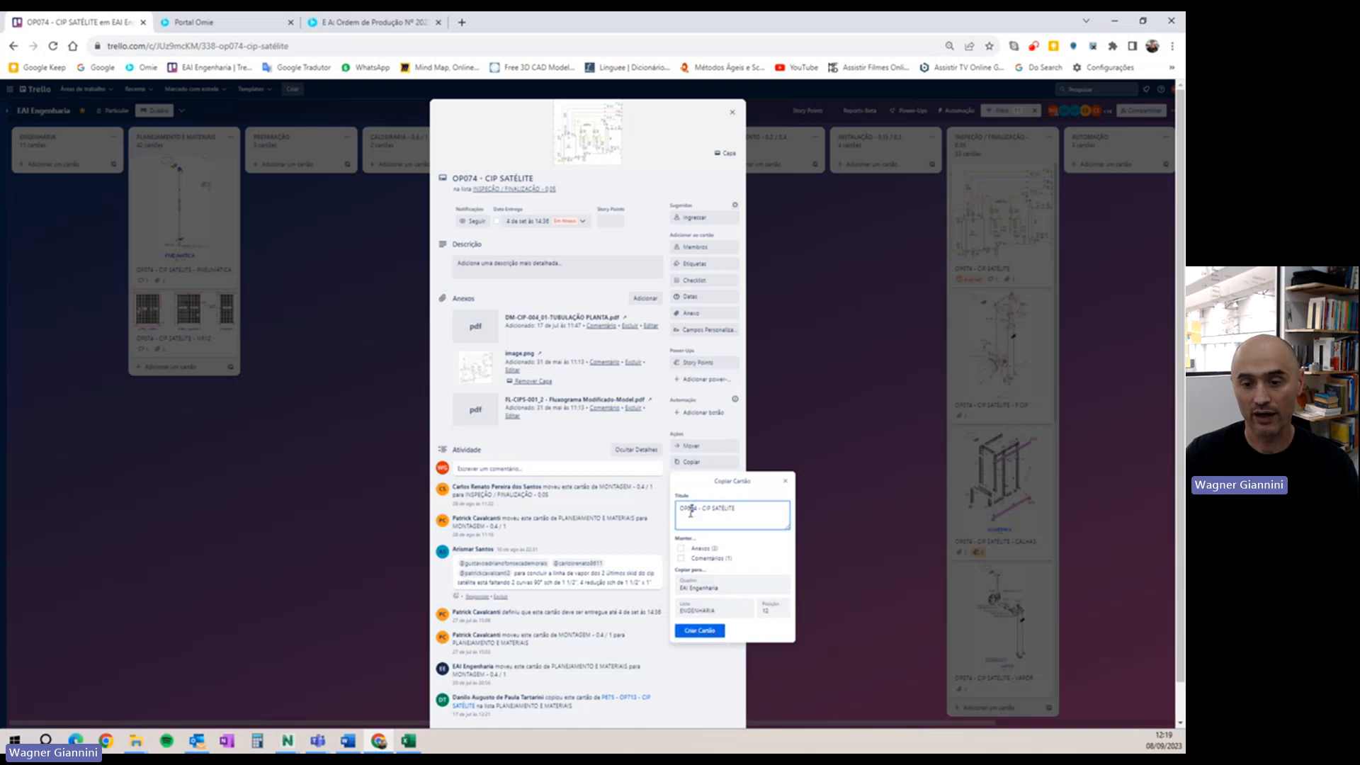
key("BackSpace")
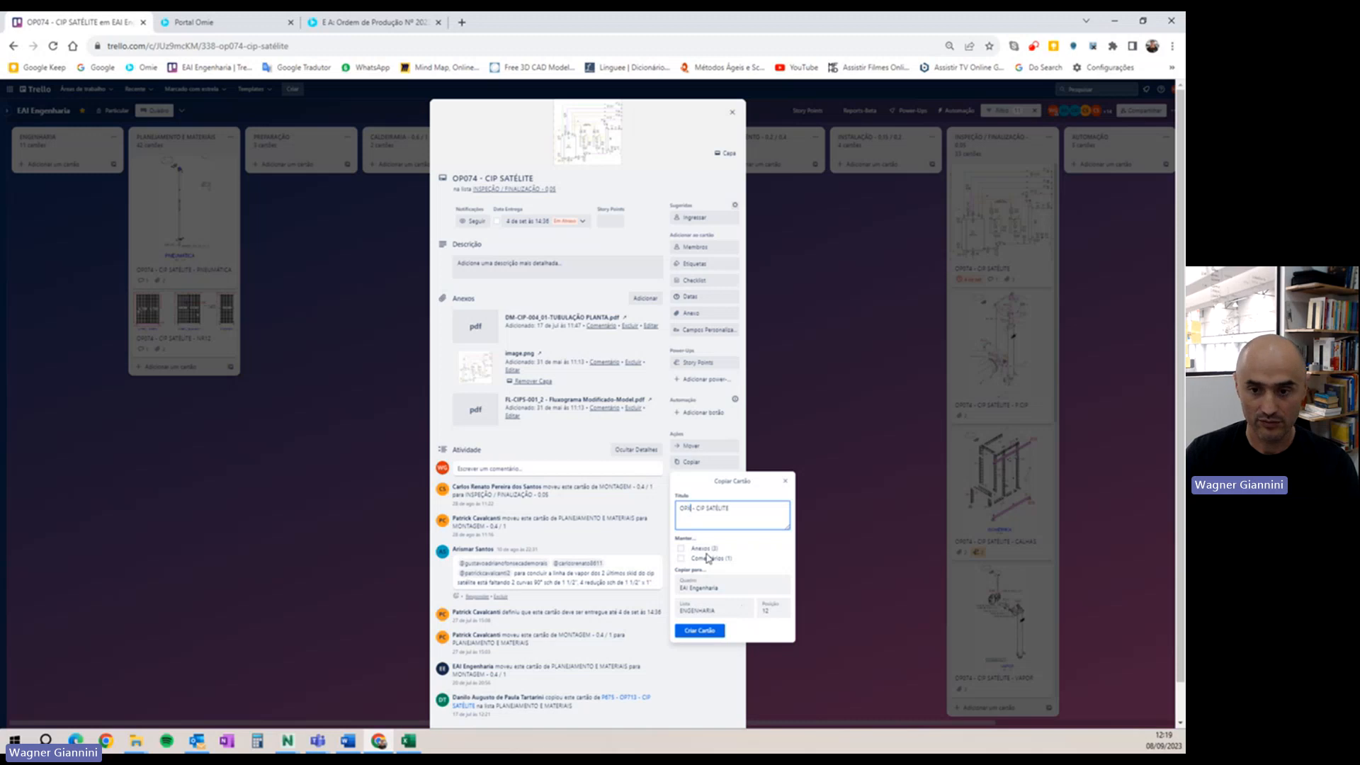
left_click(707, 631)
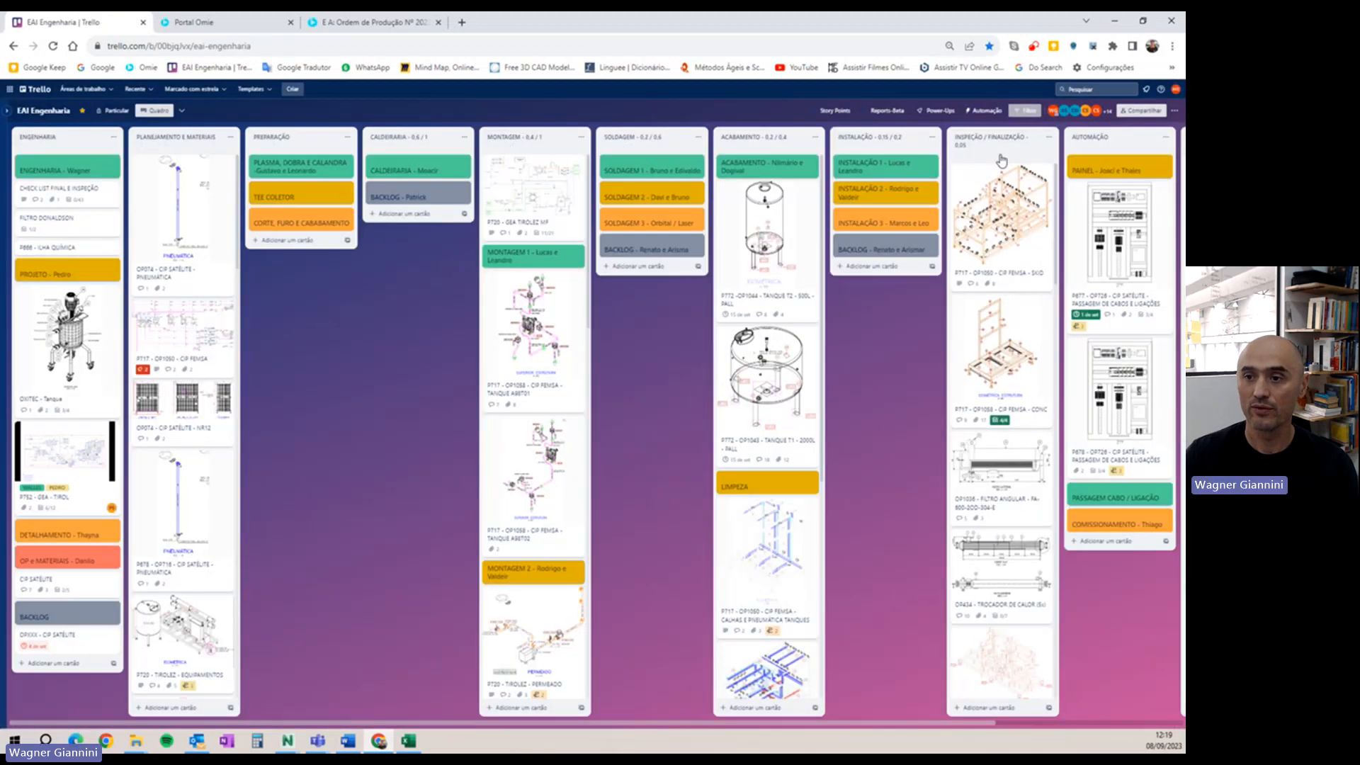
- Filter the board's cards by the keyword SAT in place of OP074
left_click(1025, 110)
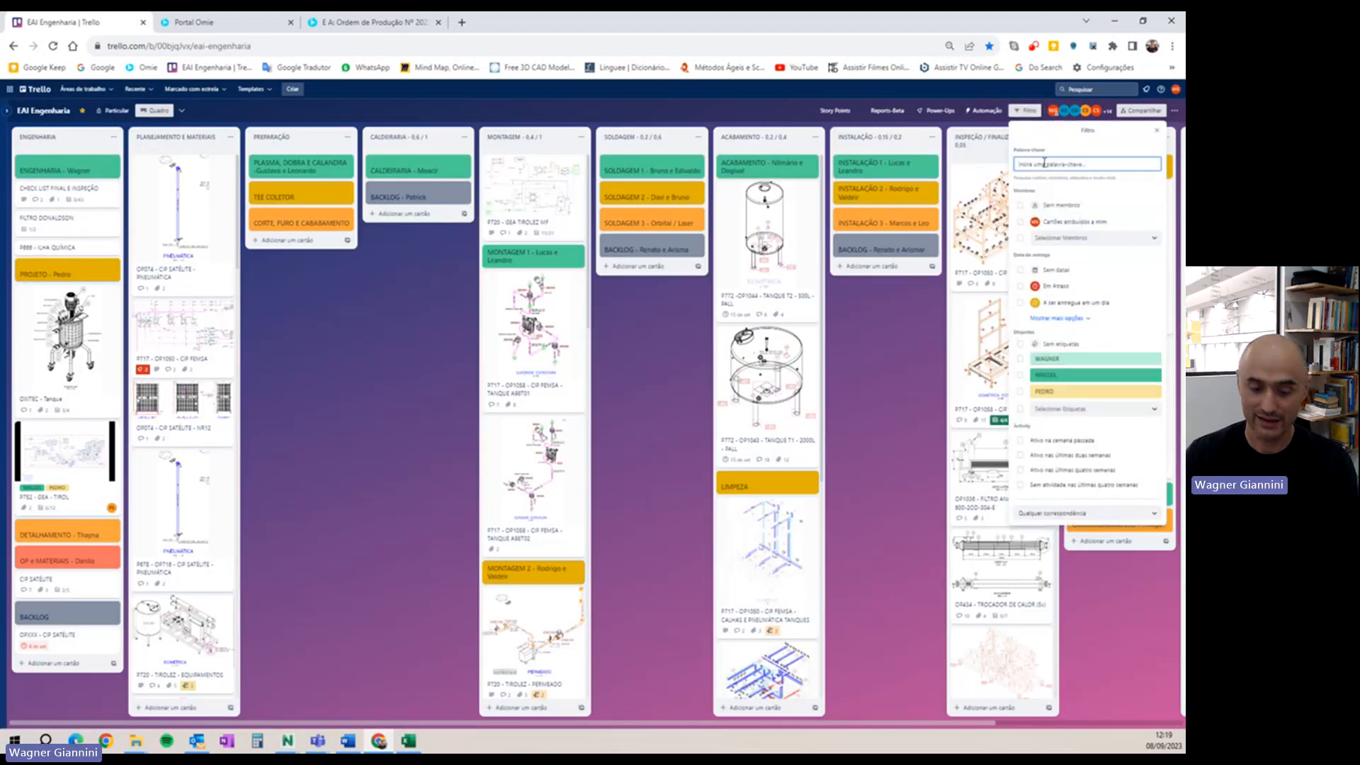
type("f")
type("AT")
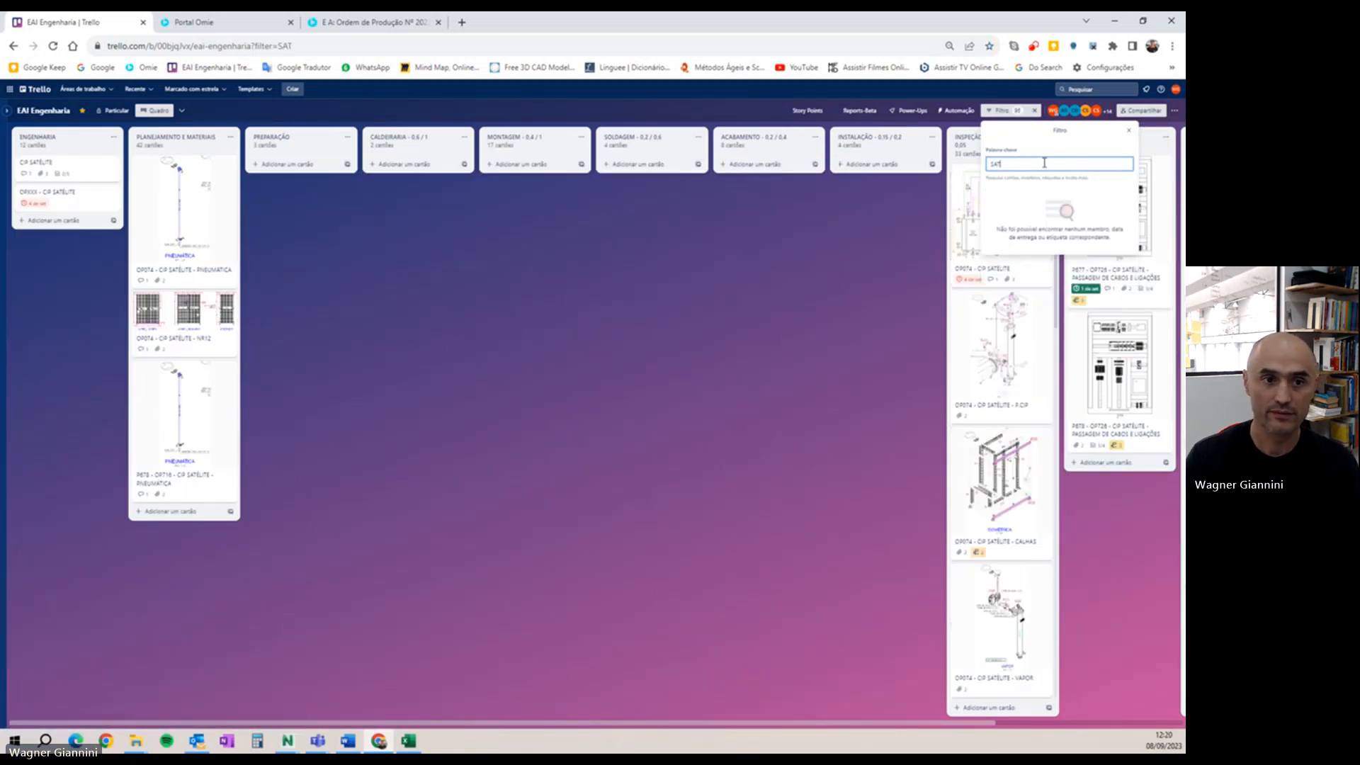
type("'")
left_click(779, 295)
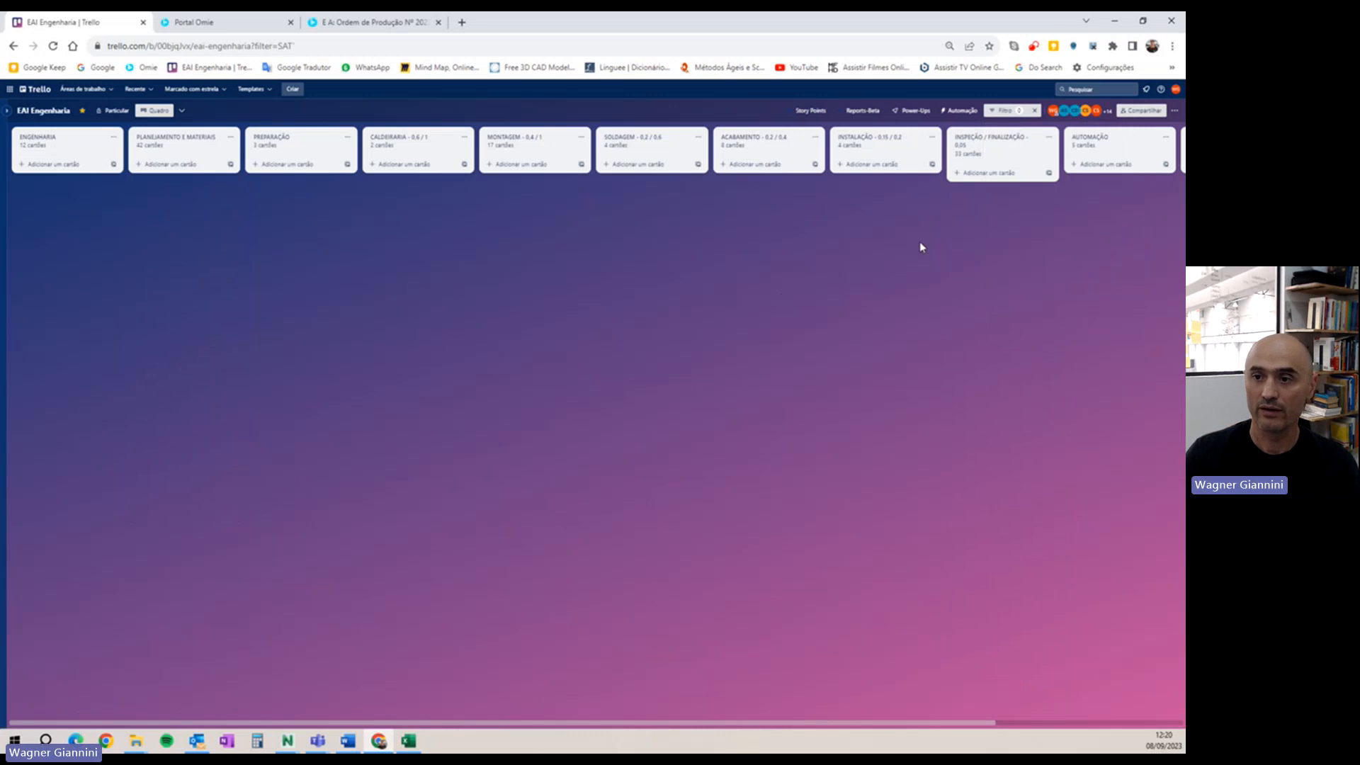
left_click(1013, 114)
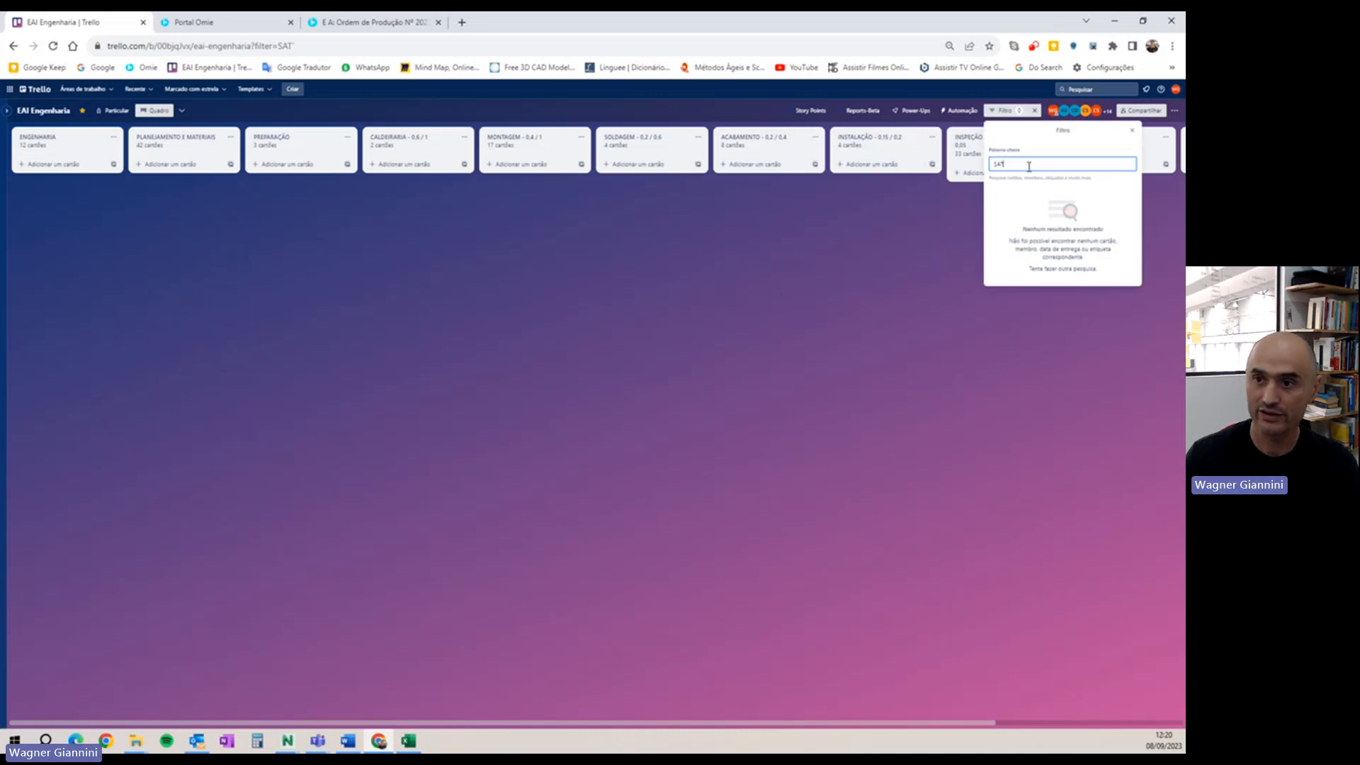
key("BackSpace")
left_click(427, 423)
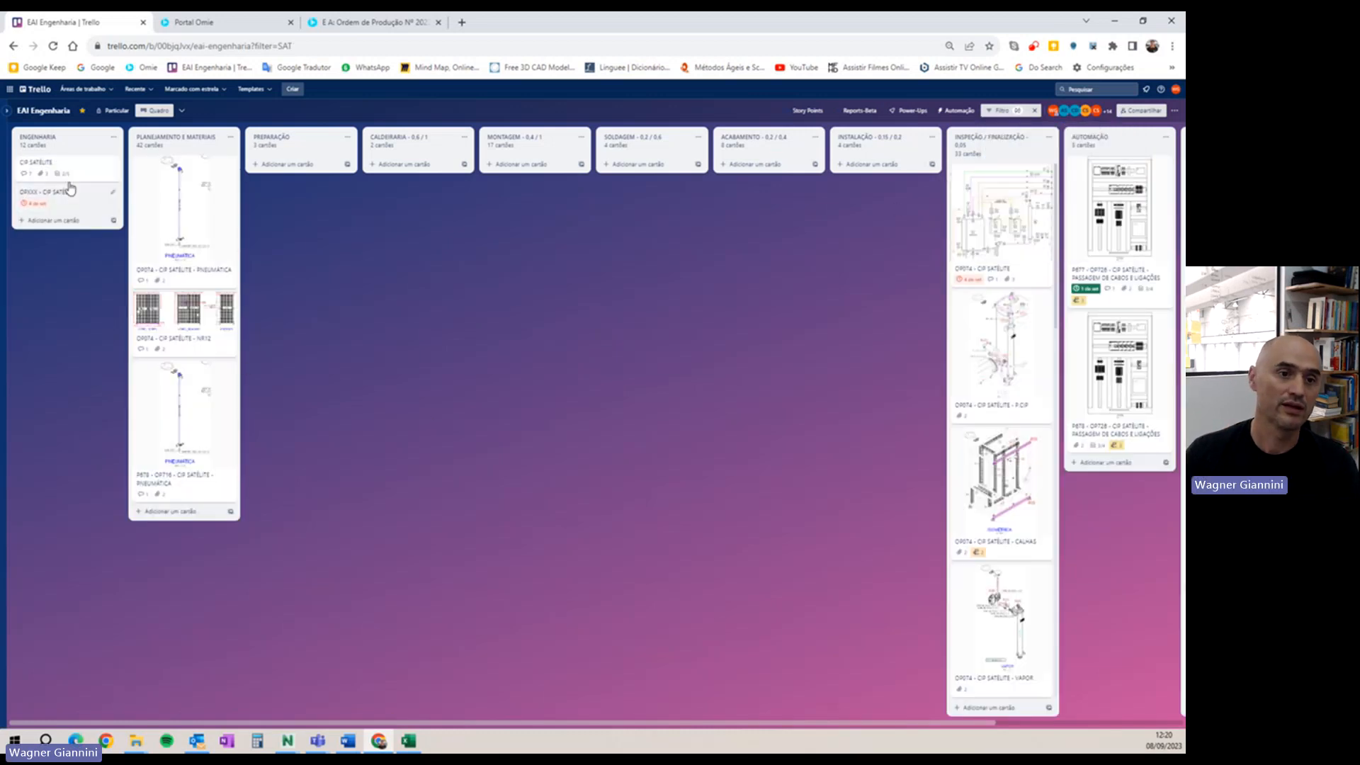
- Remove the due date from the OPXXX - CIP SATÉLITE card in the ENGENHARIA list, and close the card
left_click(34, 202)
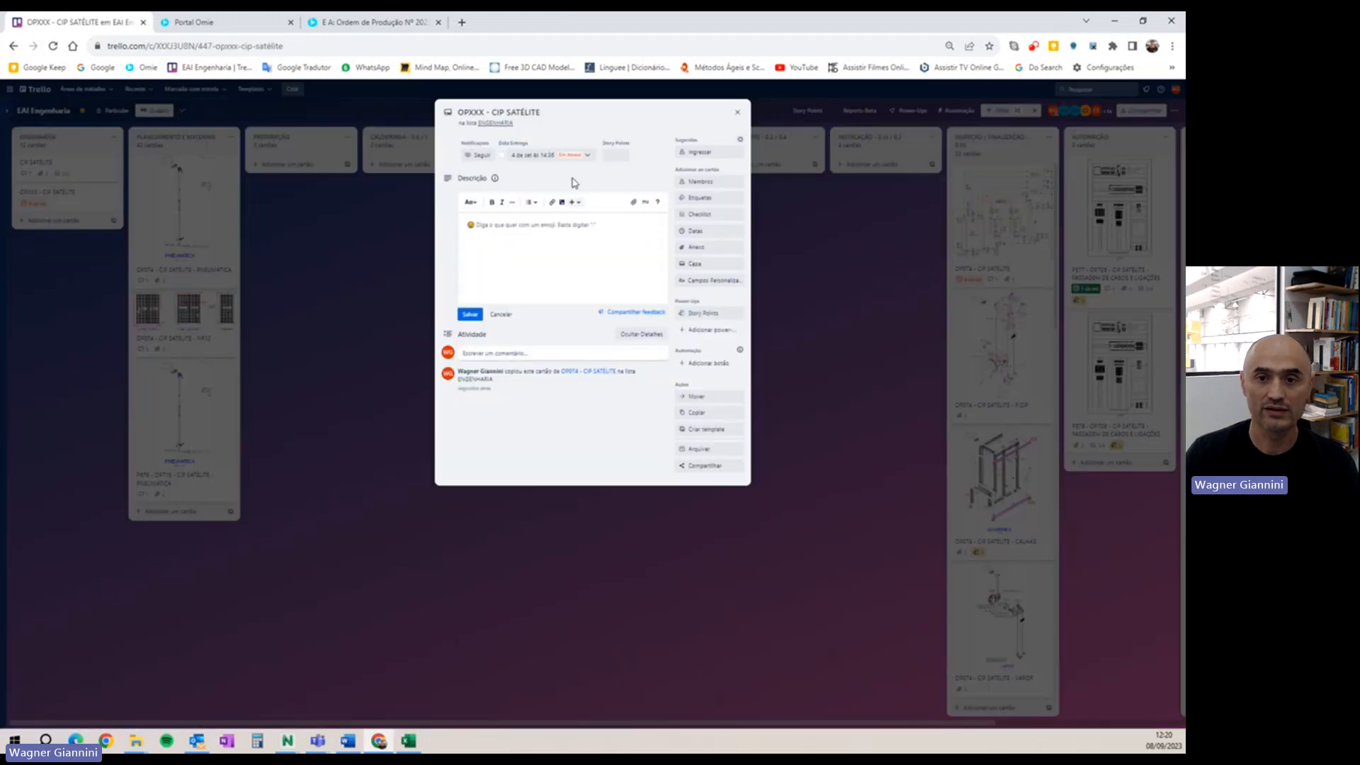
left_click(587, 157)
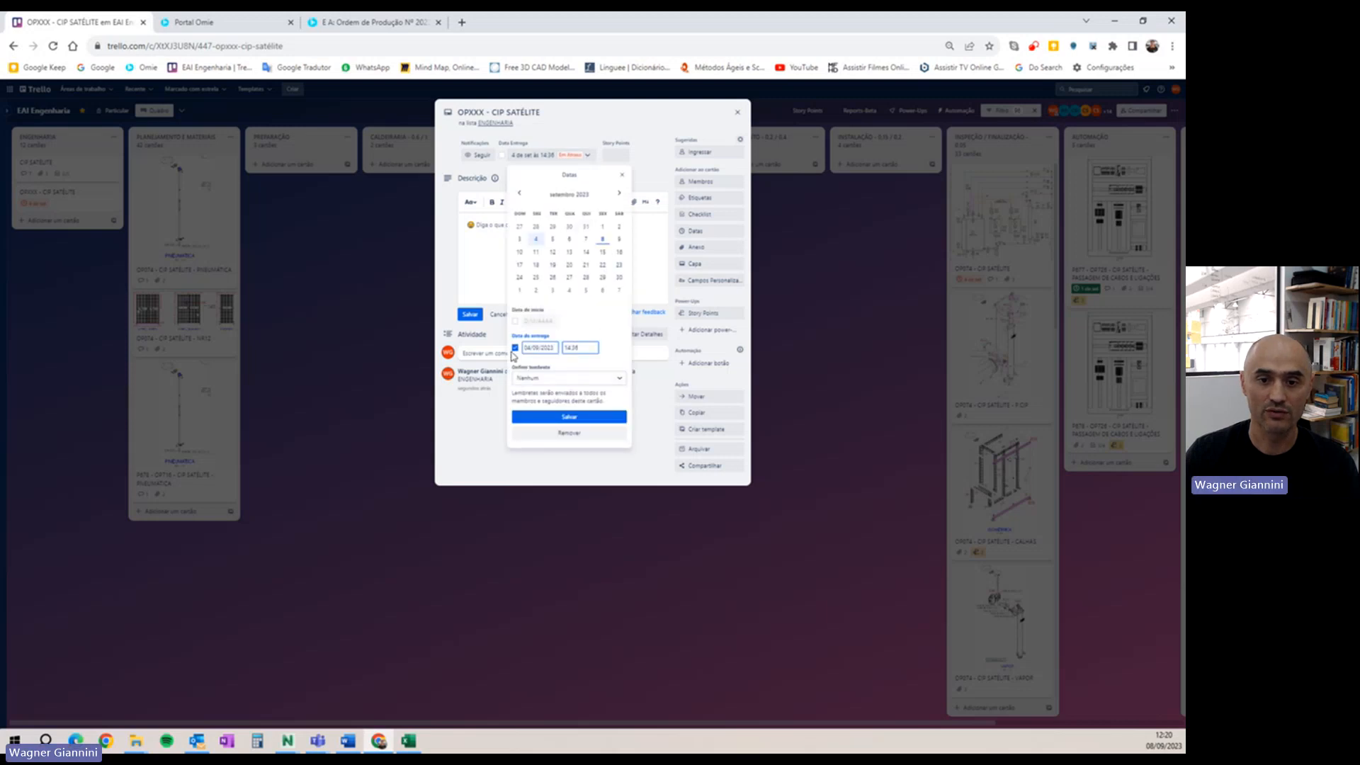
left_click(515, 348)
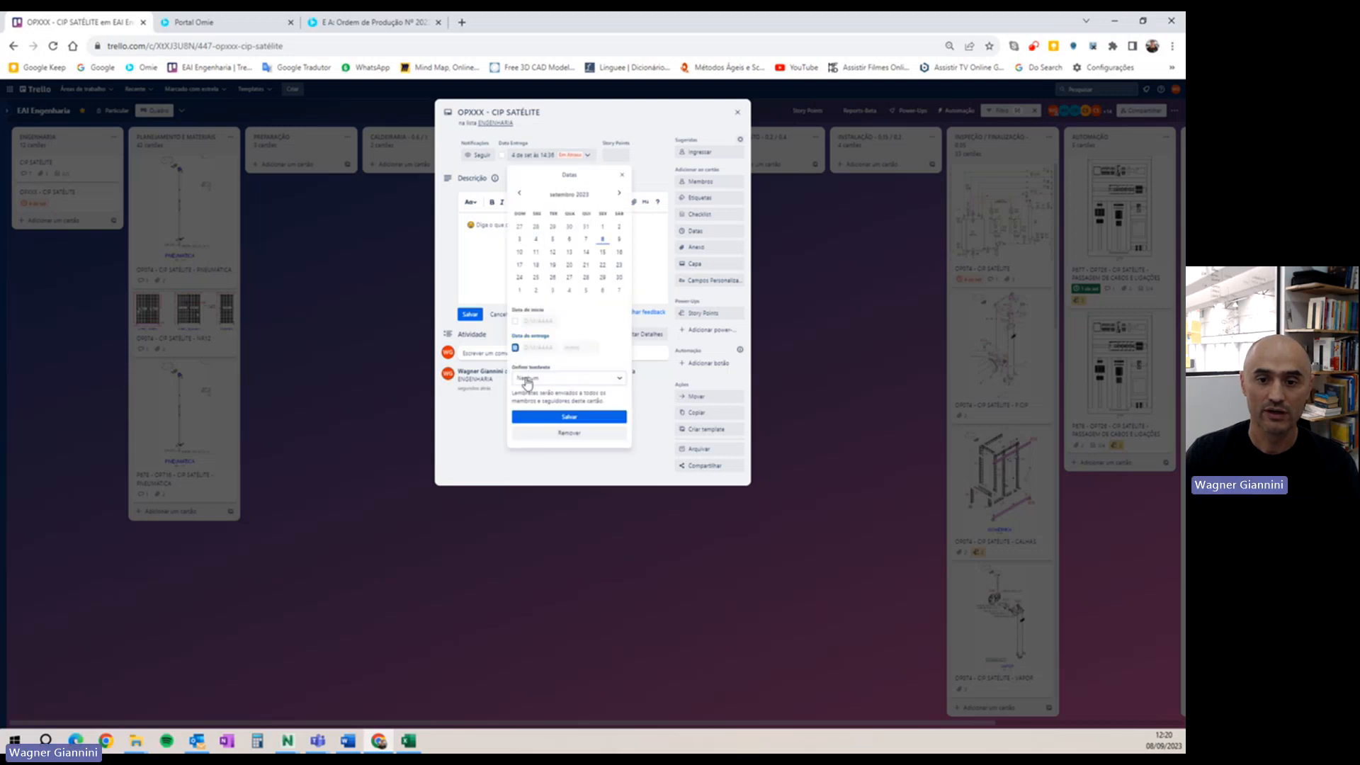
left_click(621, 174)
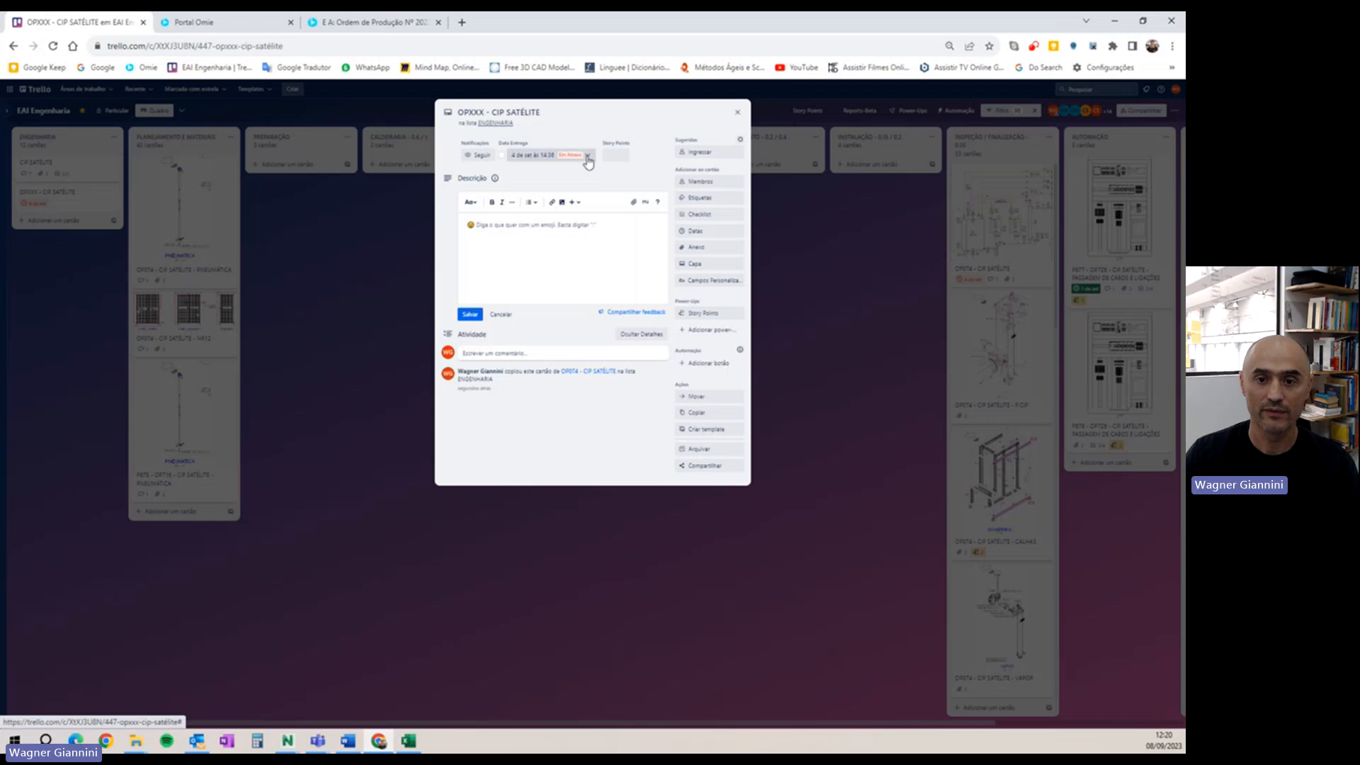
left_click(587, 162)
left_click(561, 418)
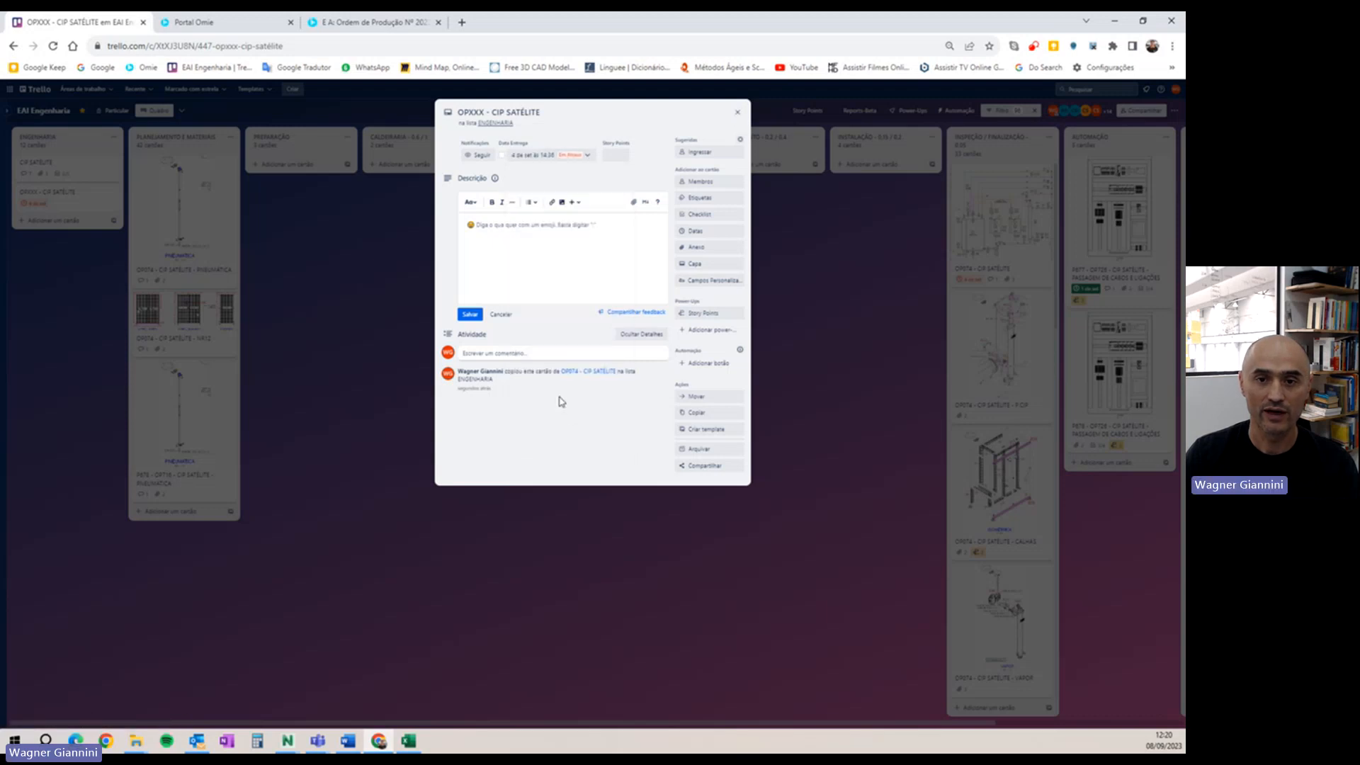
left_click(737, 112)
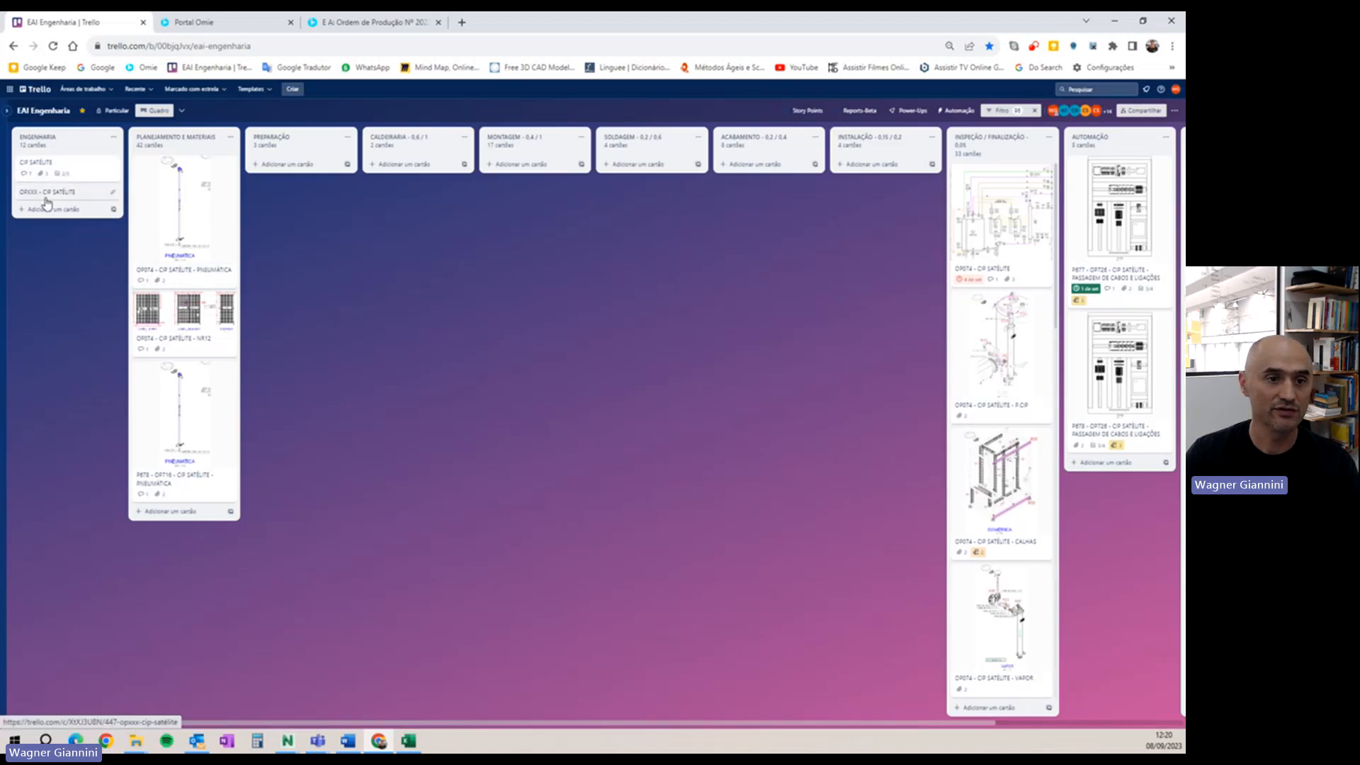
- Filter the board's cards by the keyword OPXXX in place of SAT
left_click(1001, 111)
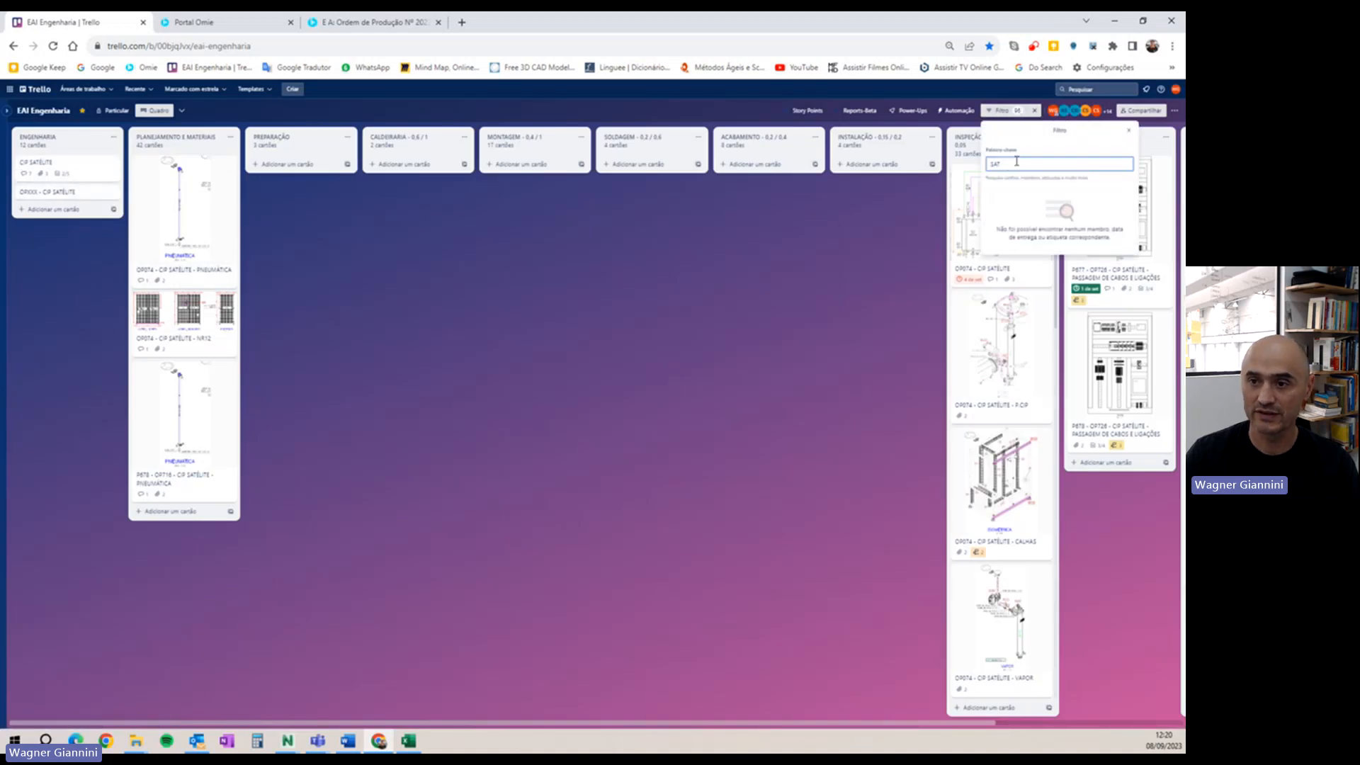
left_click_drag(1016, 162, 973, 172)
type("O")
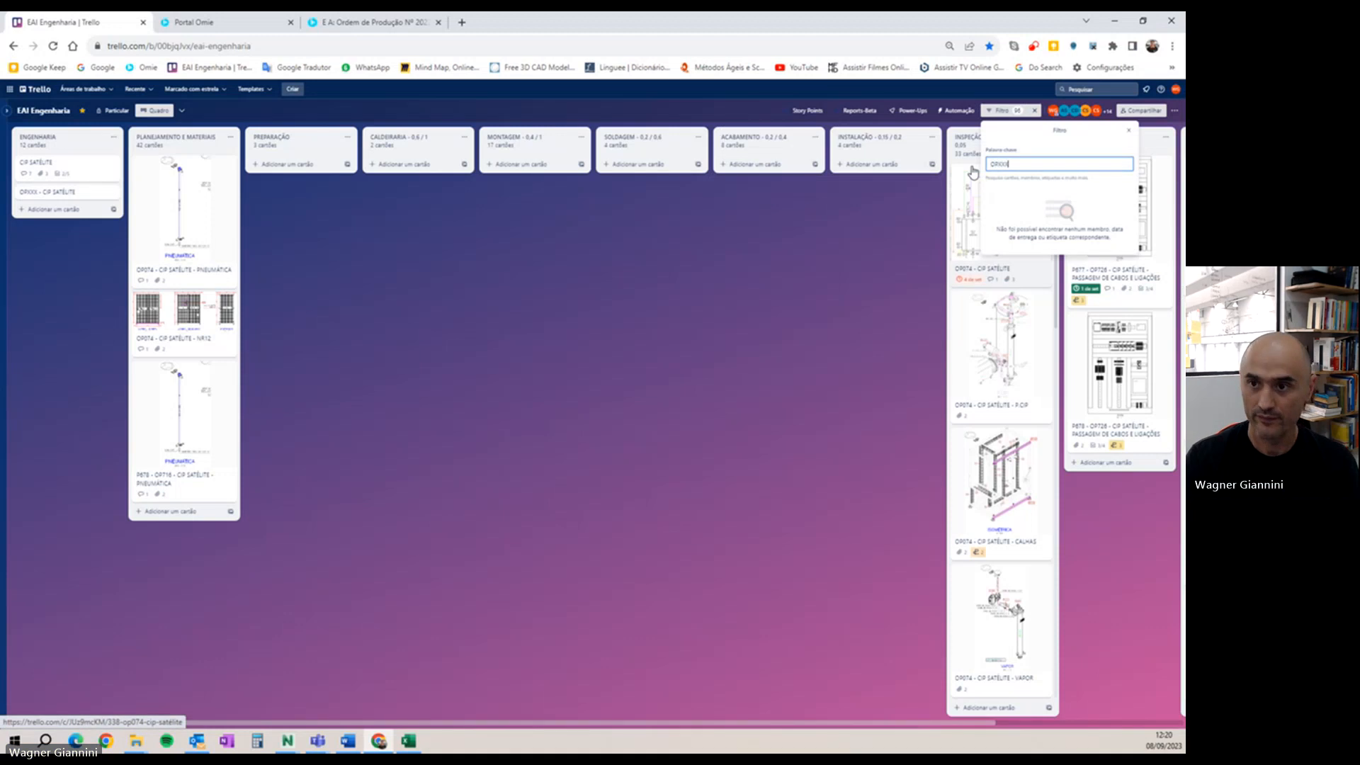
type("PXXX")
left_click(711, 307)
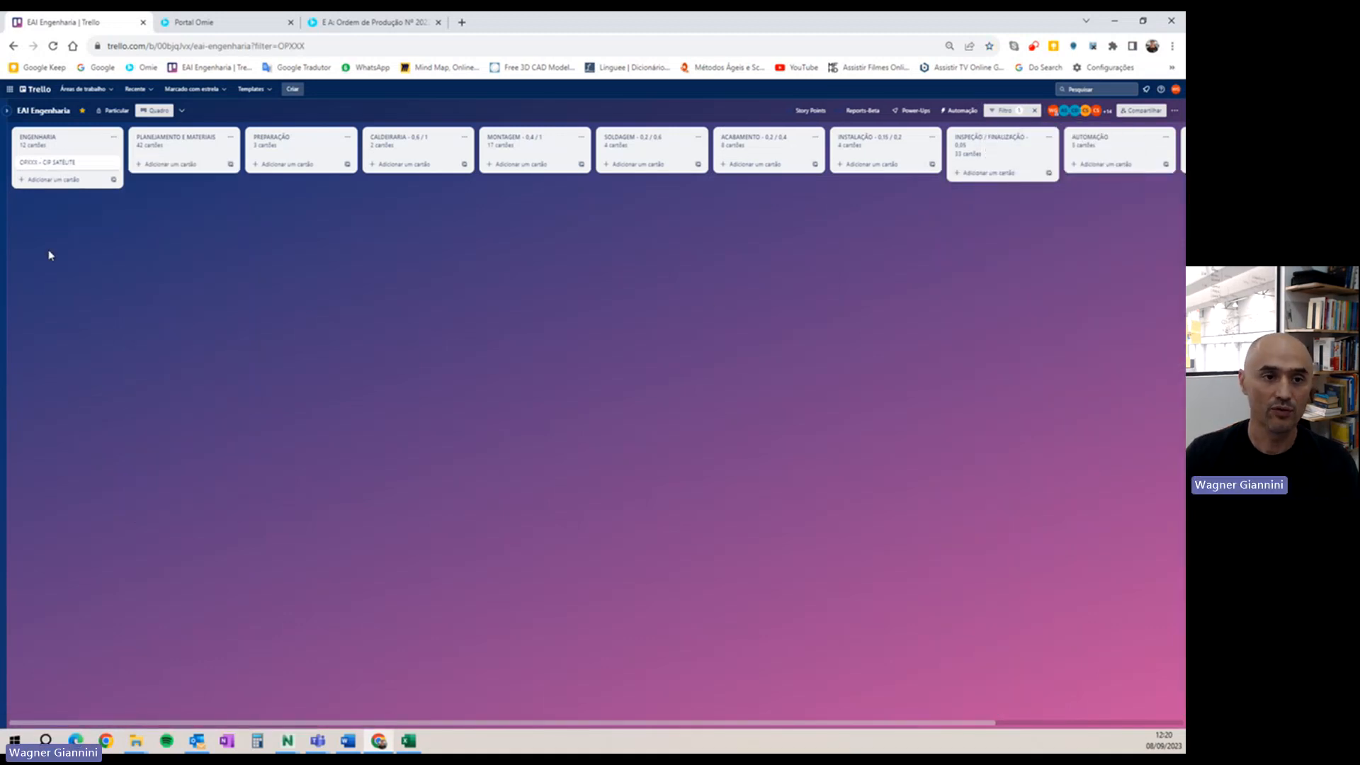
left_click(63, 167)
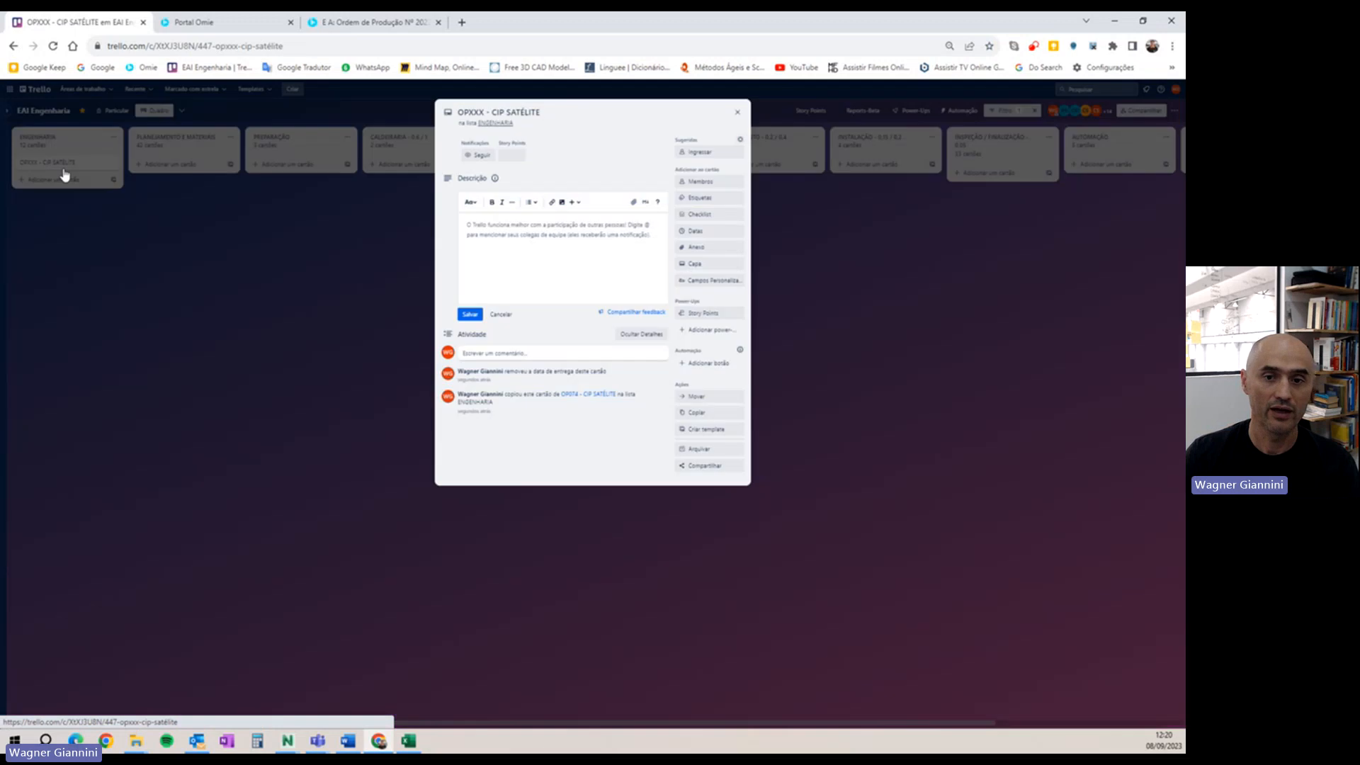
left_click(717, 413)
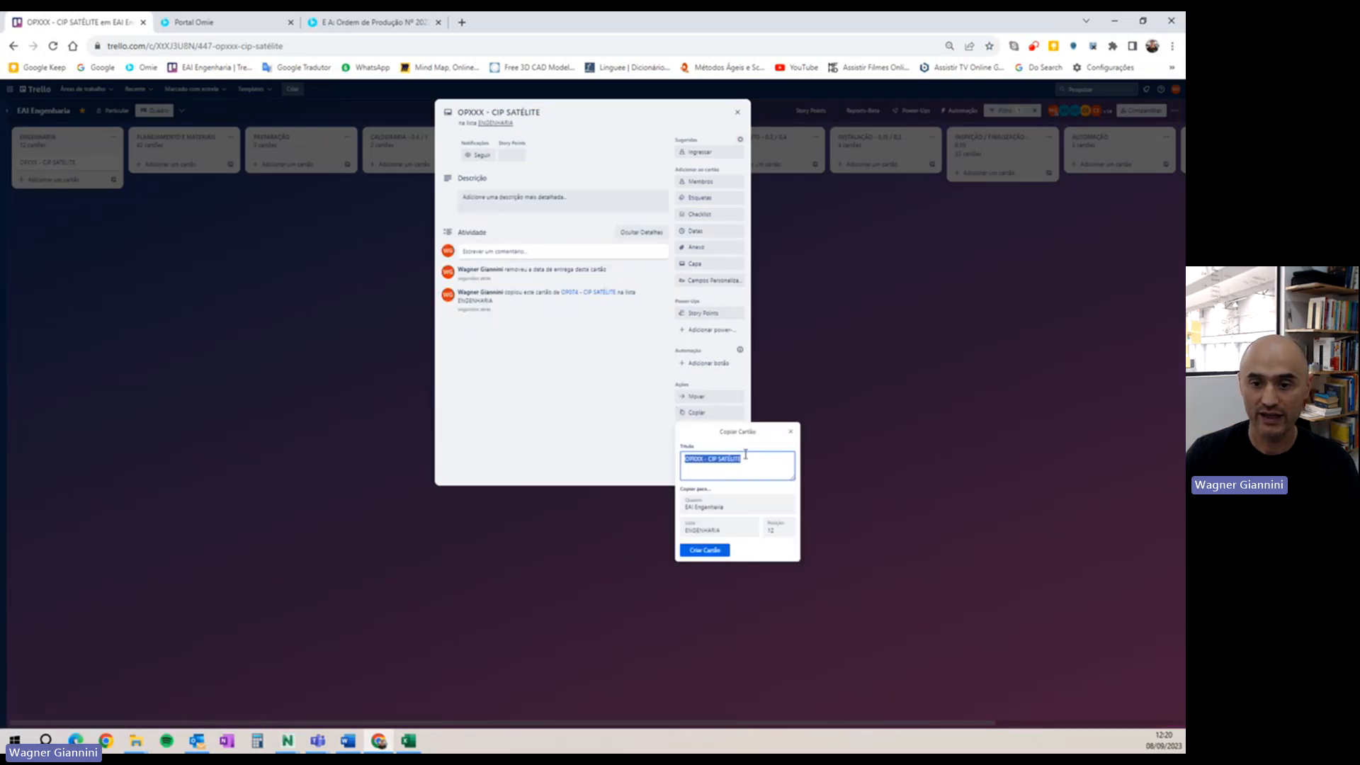
key("Escape")
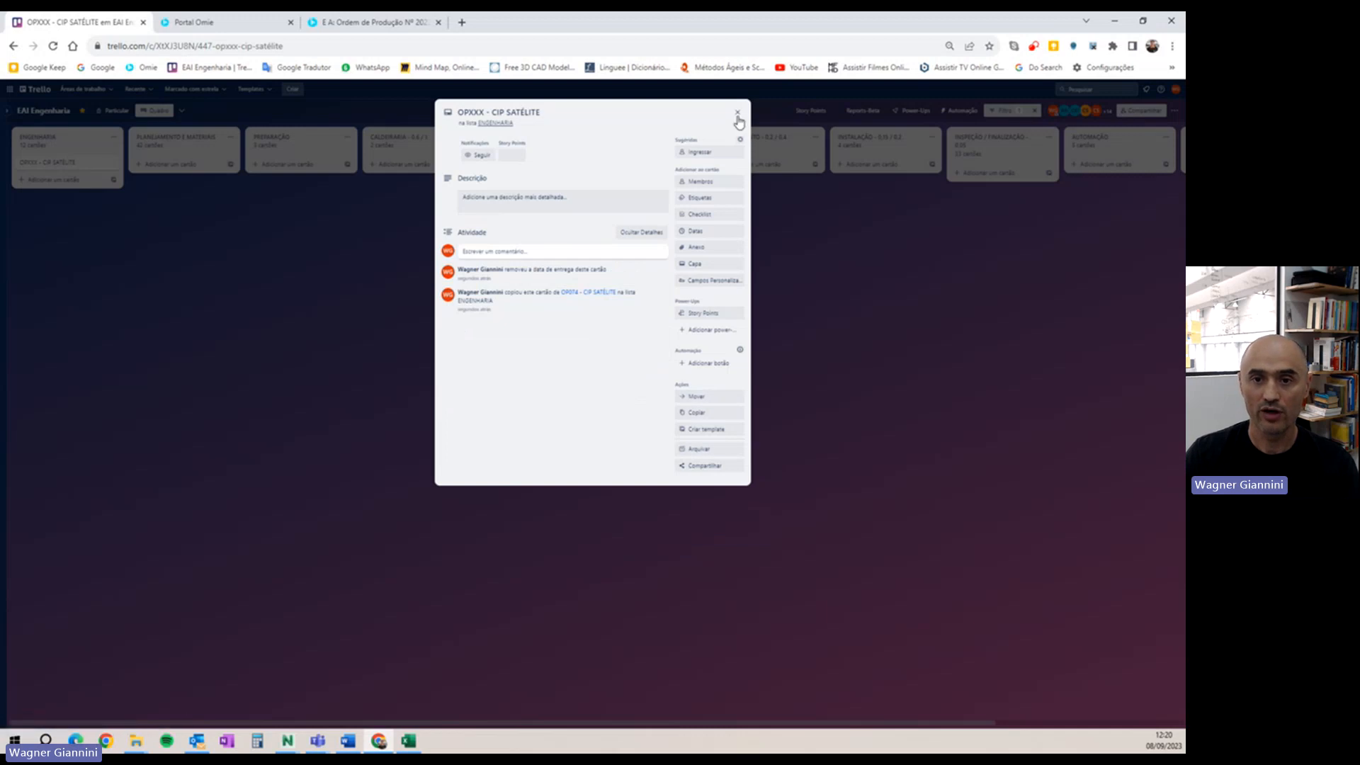
left_click_drag(552, 111, 460, 114)
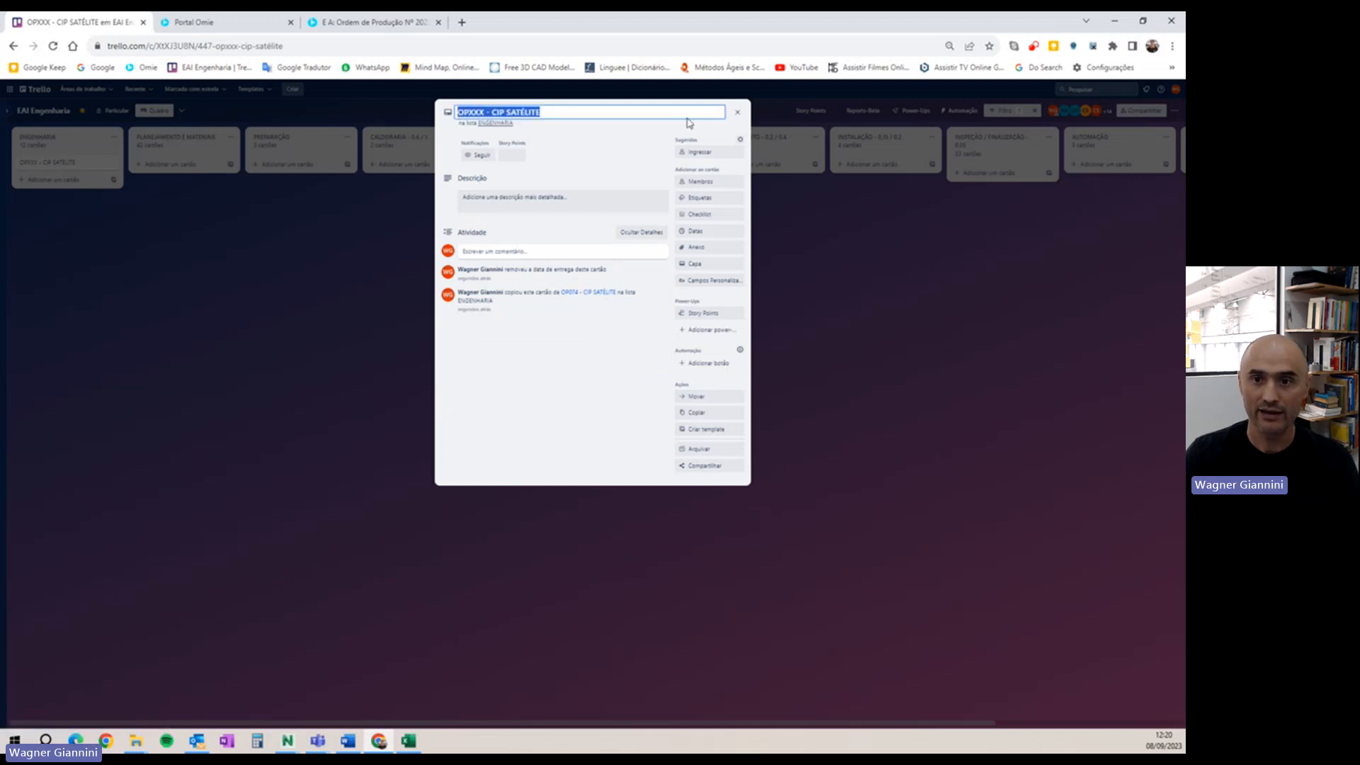
key("Escape")
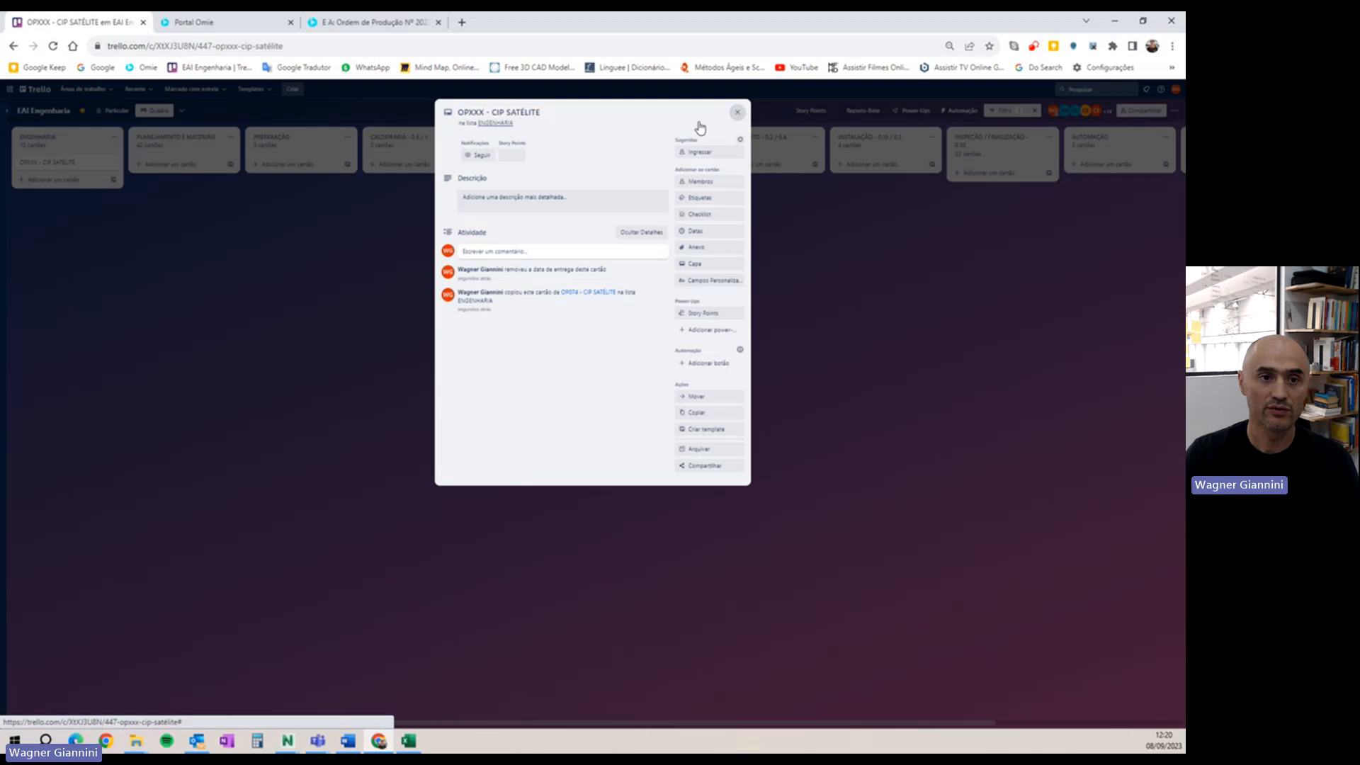
key("Escape")
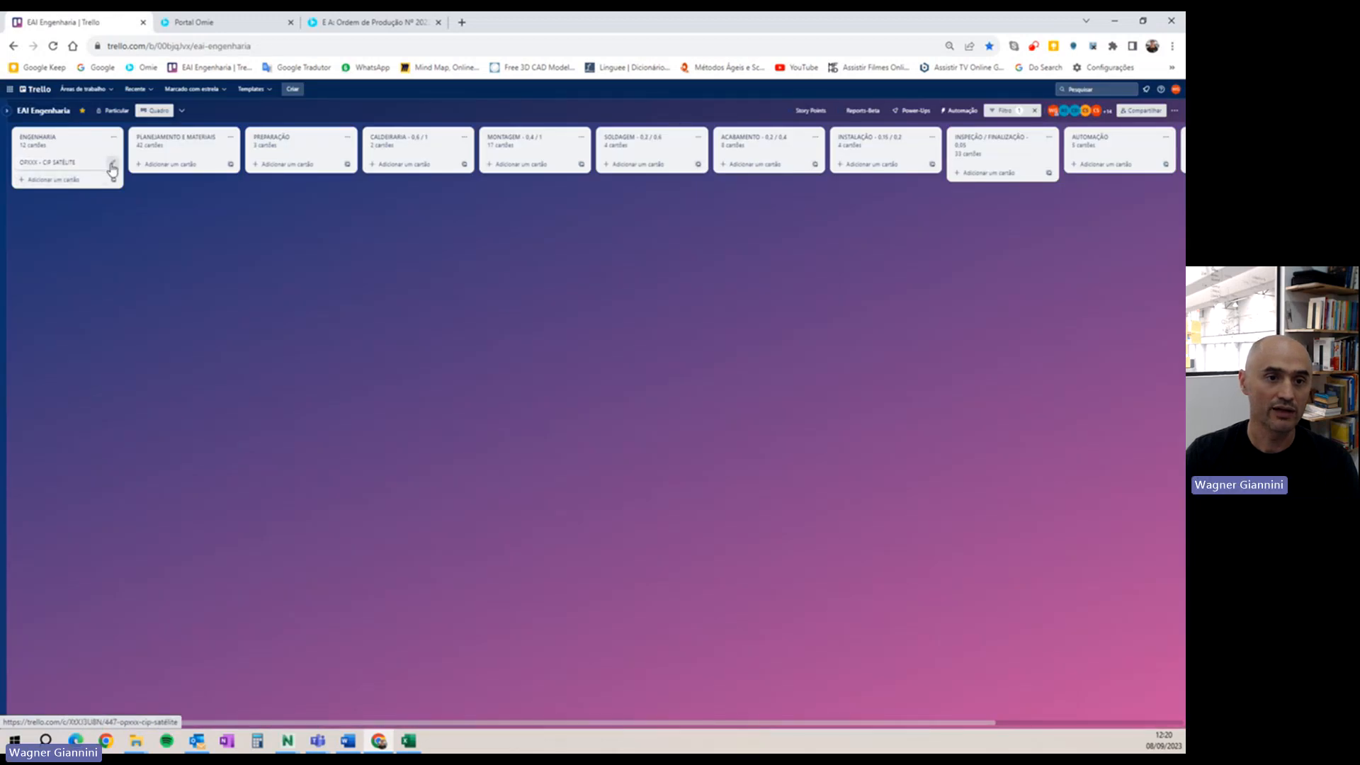
- Copy the title text of the OPXXX - CIP SATÉLITE card in ENGENHARIA, and archive the card
left_click(112, 162)
key("ctrl+c")
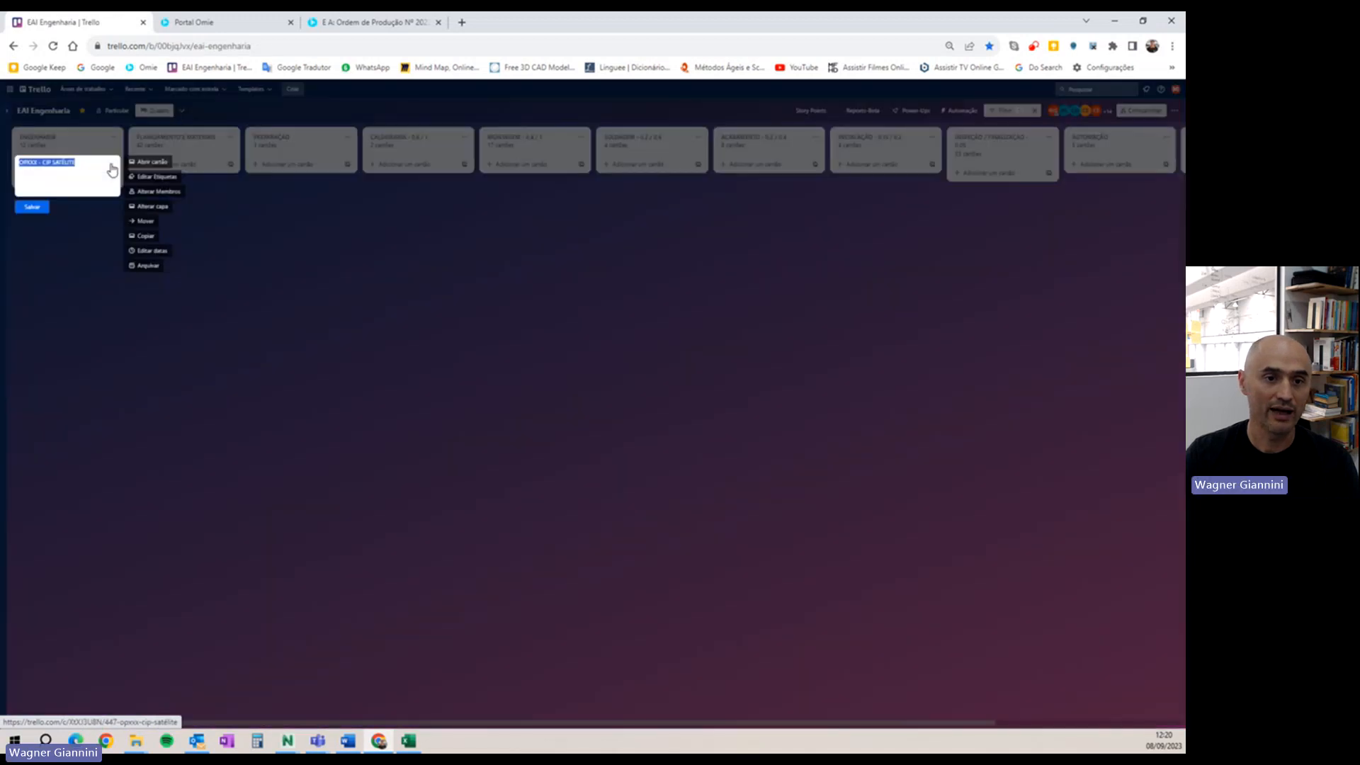
left_click(150, 268)
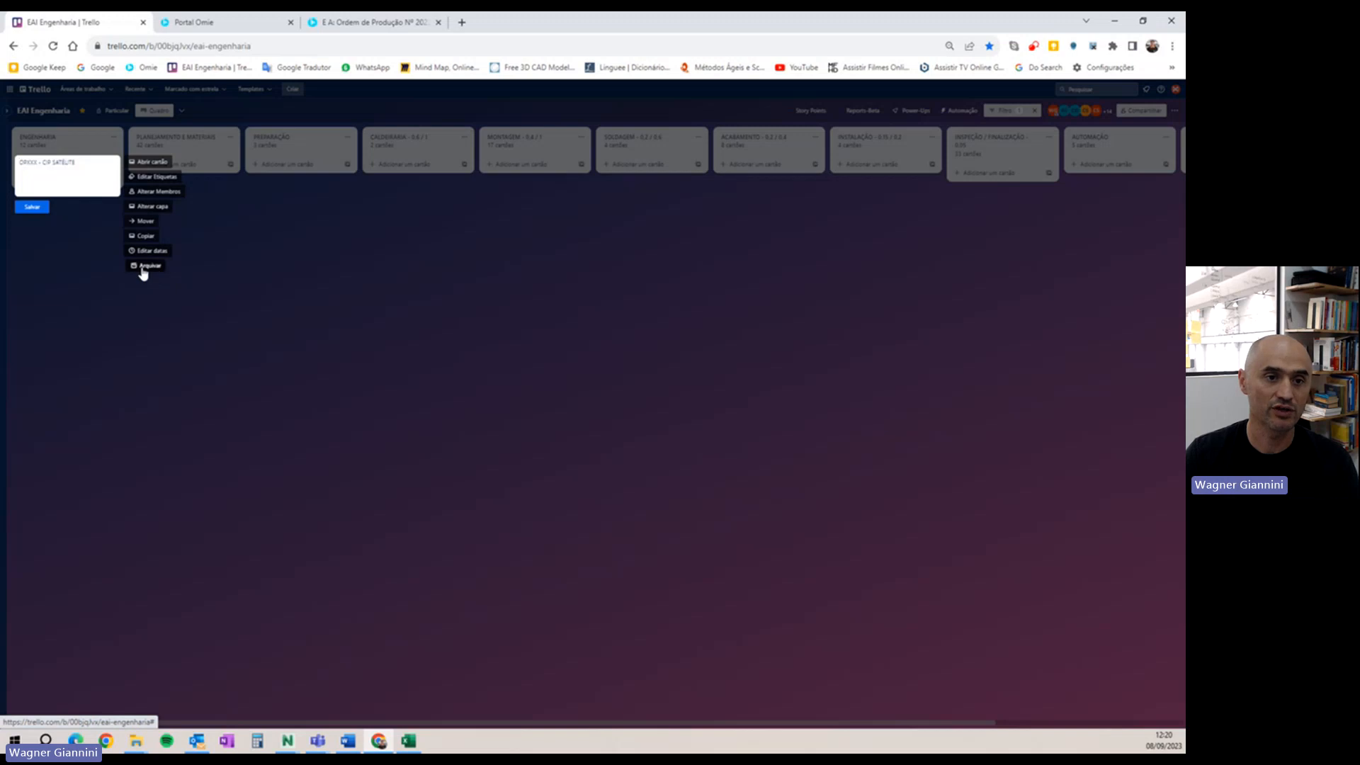
- Permanently delete the OPXXX - CIP SATÉLITE card from the board's archived items
left_click(1175, 110)
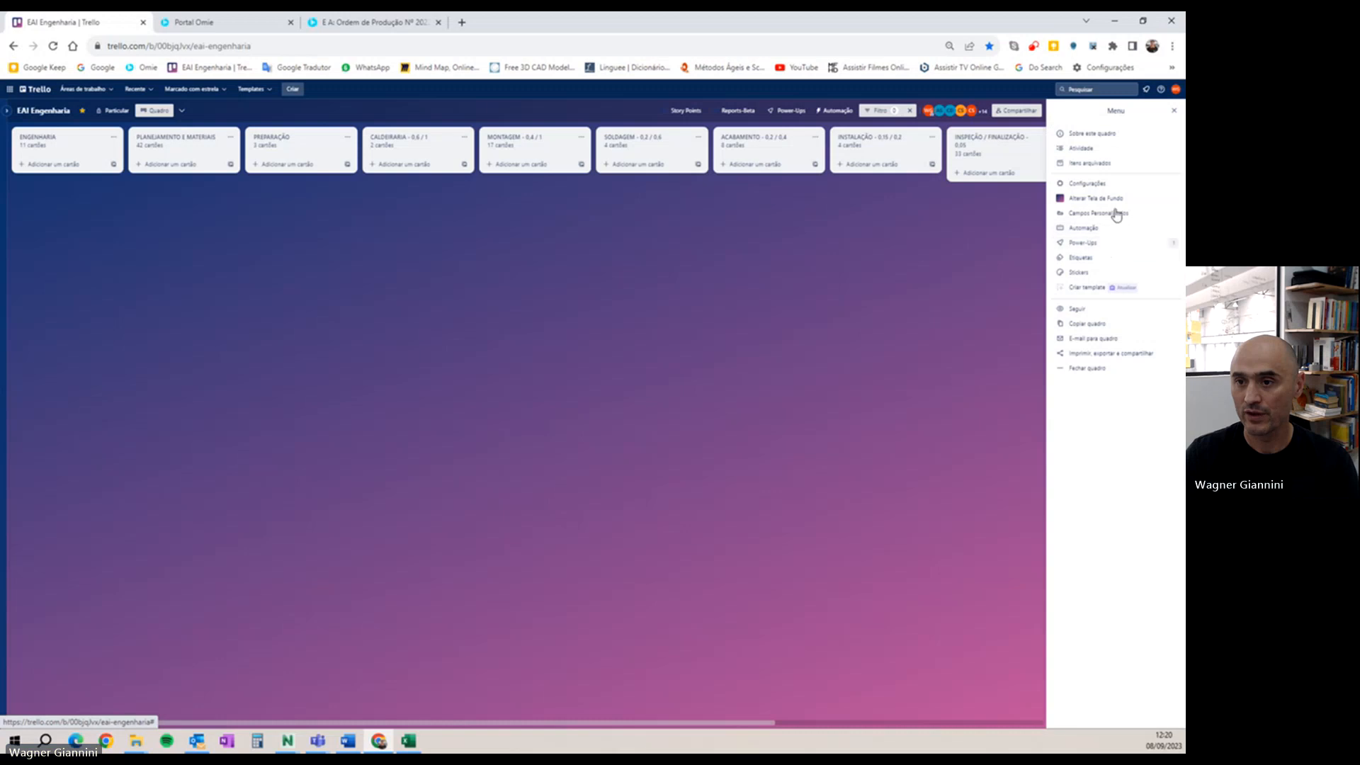
left_click(1117, 163)
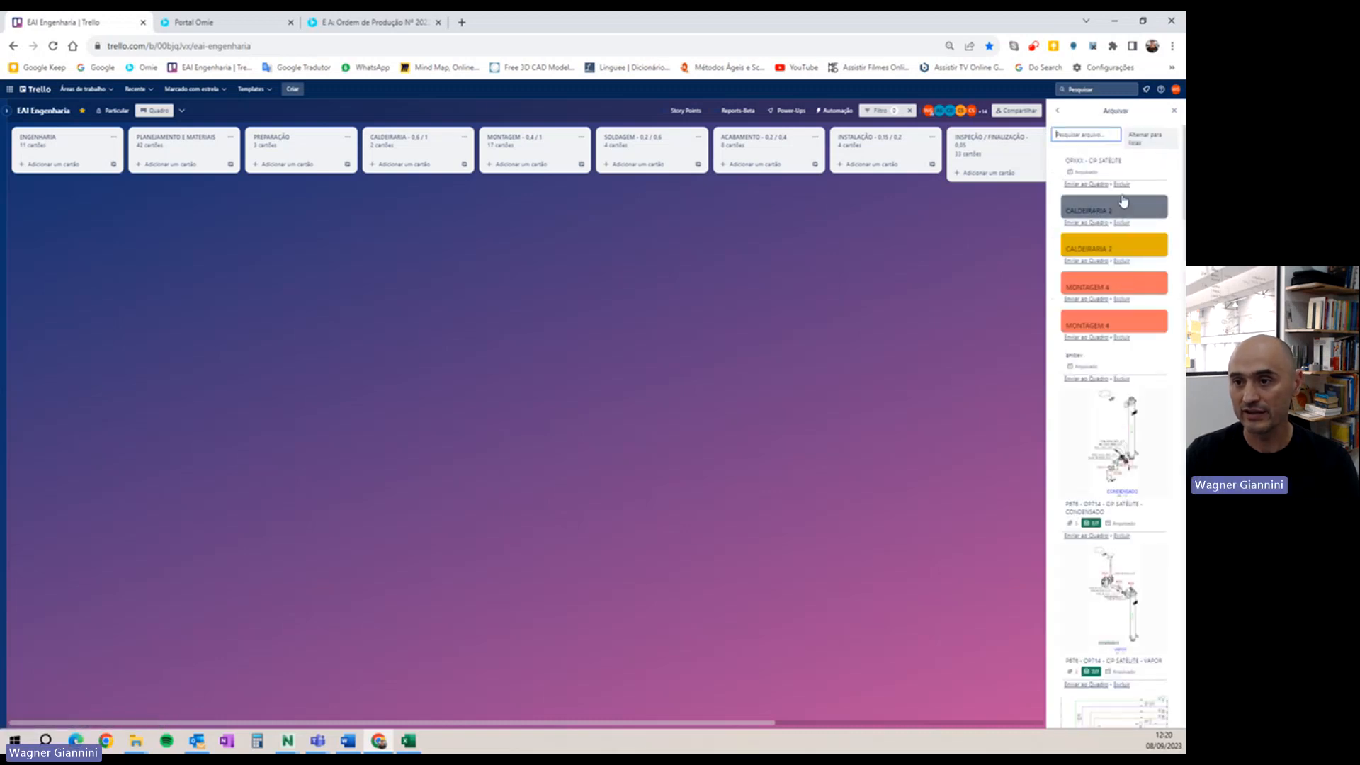
left_click(1123, 185)
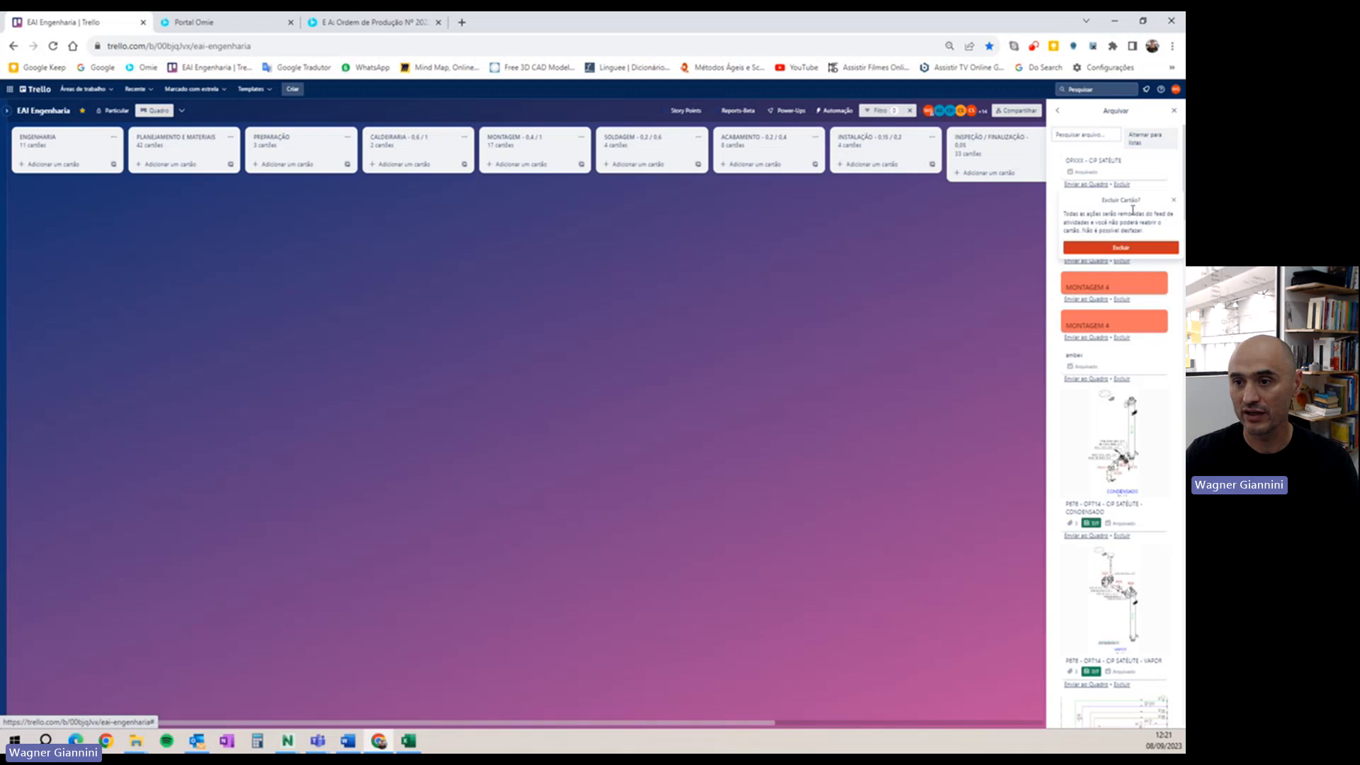
left_click(1121, 247)
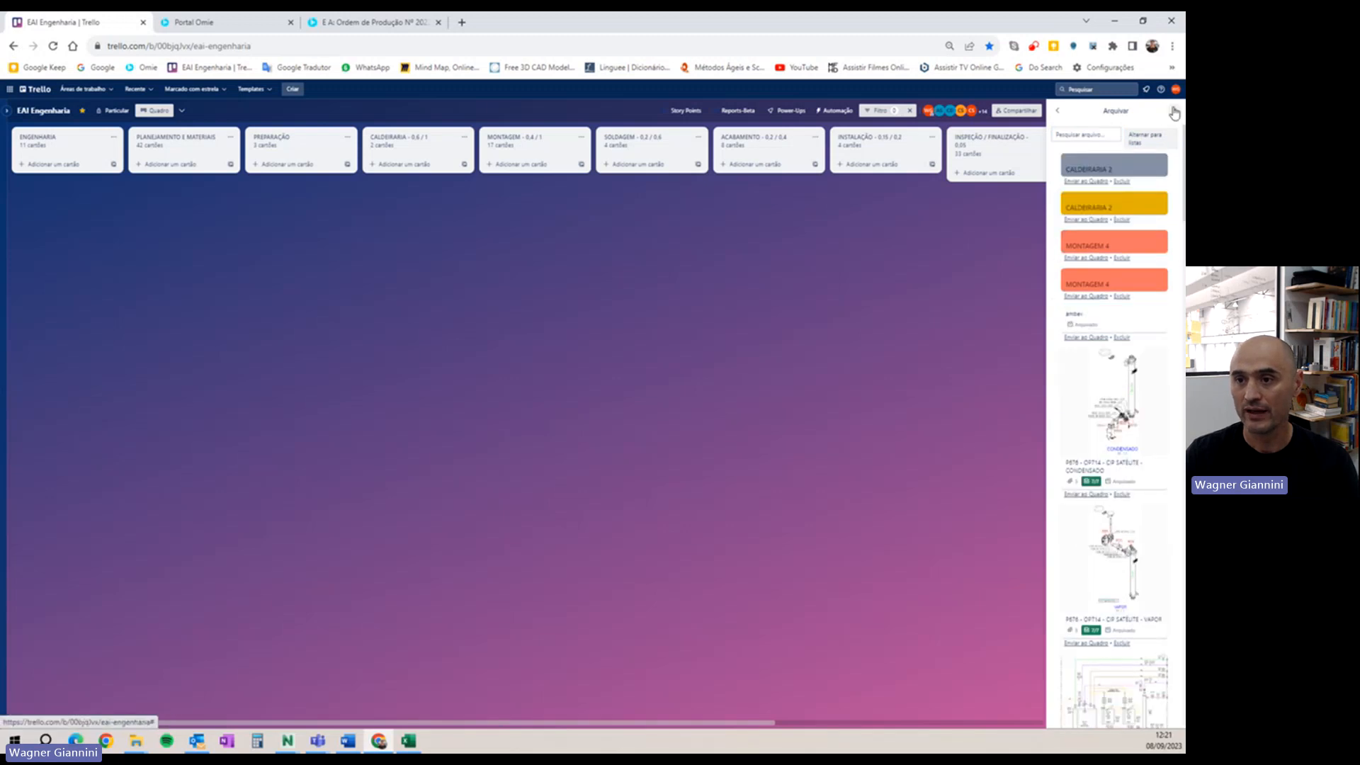
left_click(1174, 112)
- Add a new card to the ENGENHARIA list with the copied title OPXXX - CIP SATÉLITE
left_click(56, 164)
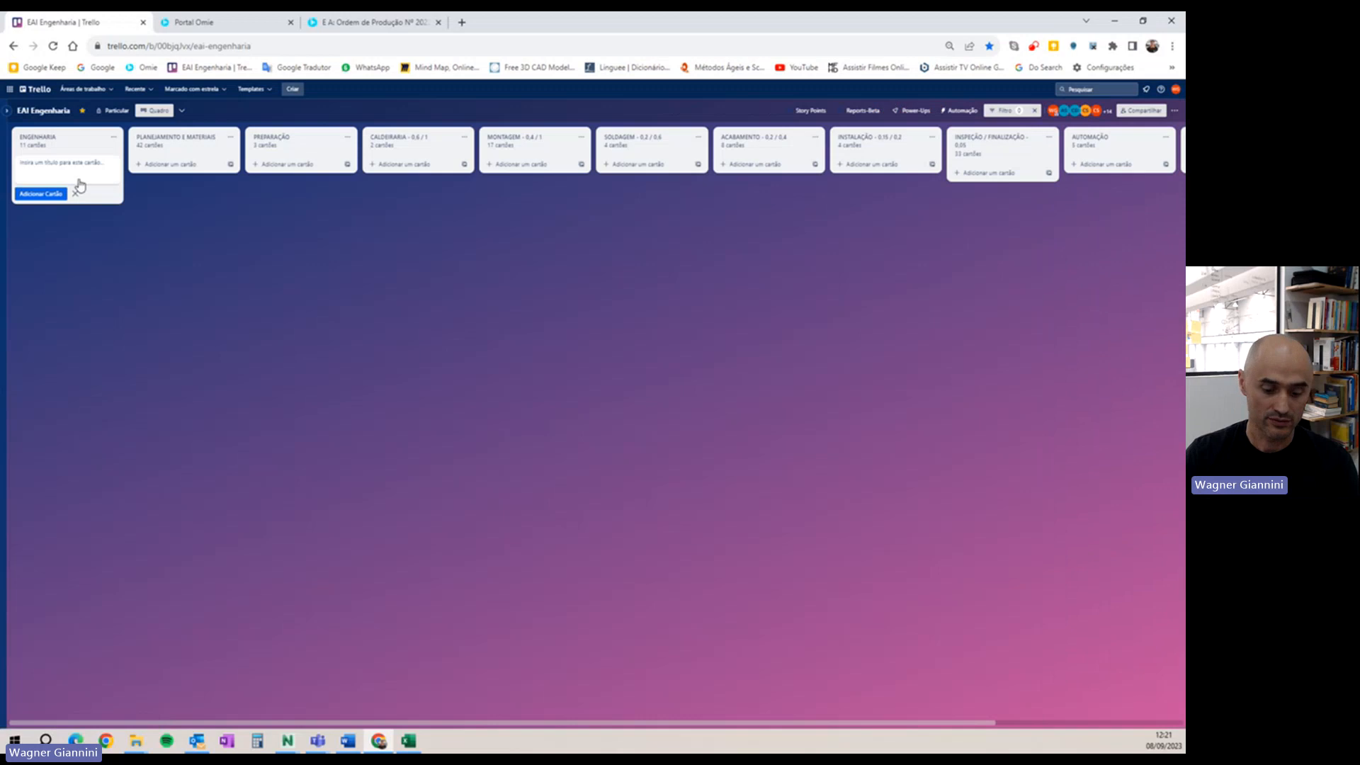
key("ctrl+v")
left_click(40, 194)
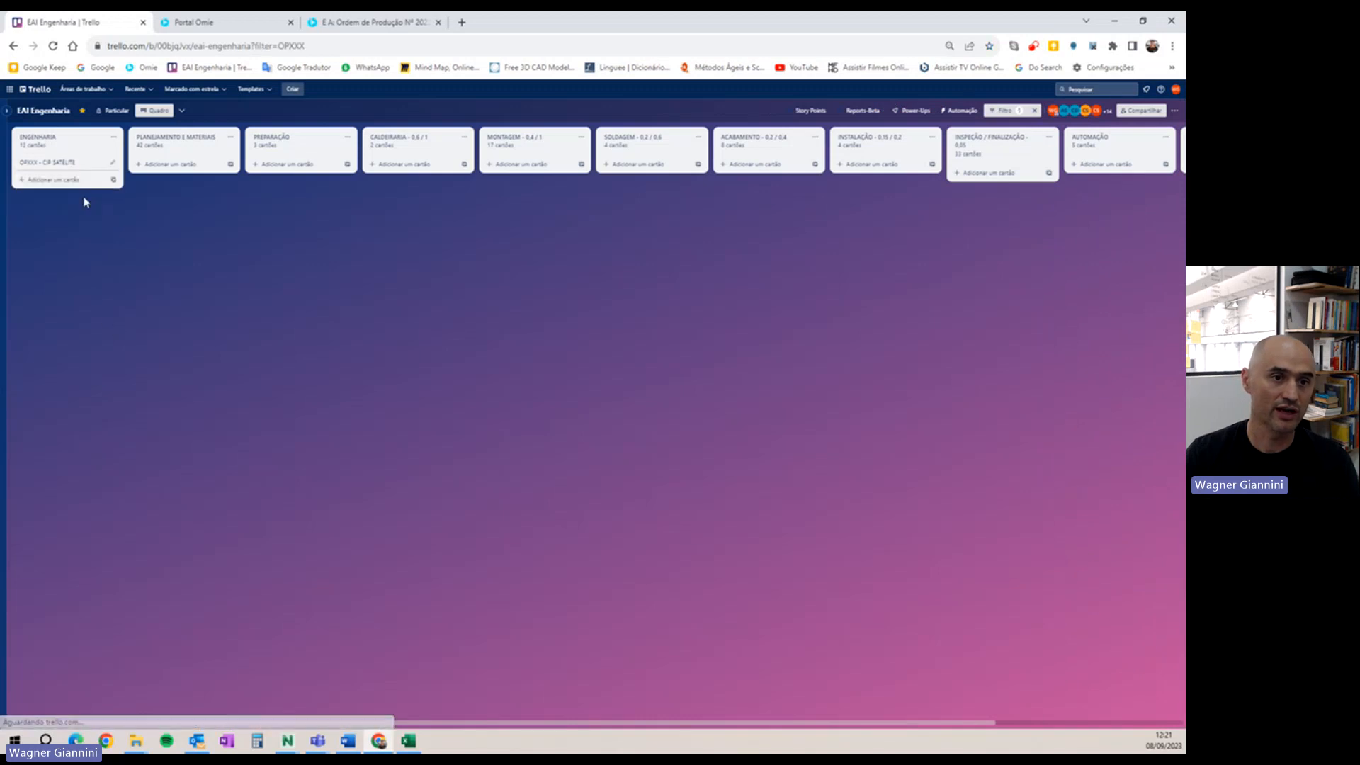
- Open the new OPXXX - CIP SATÉLITE card and try entering placeholder text in its description
left_click(88, 165)
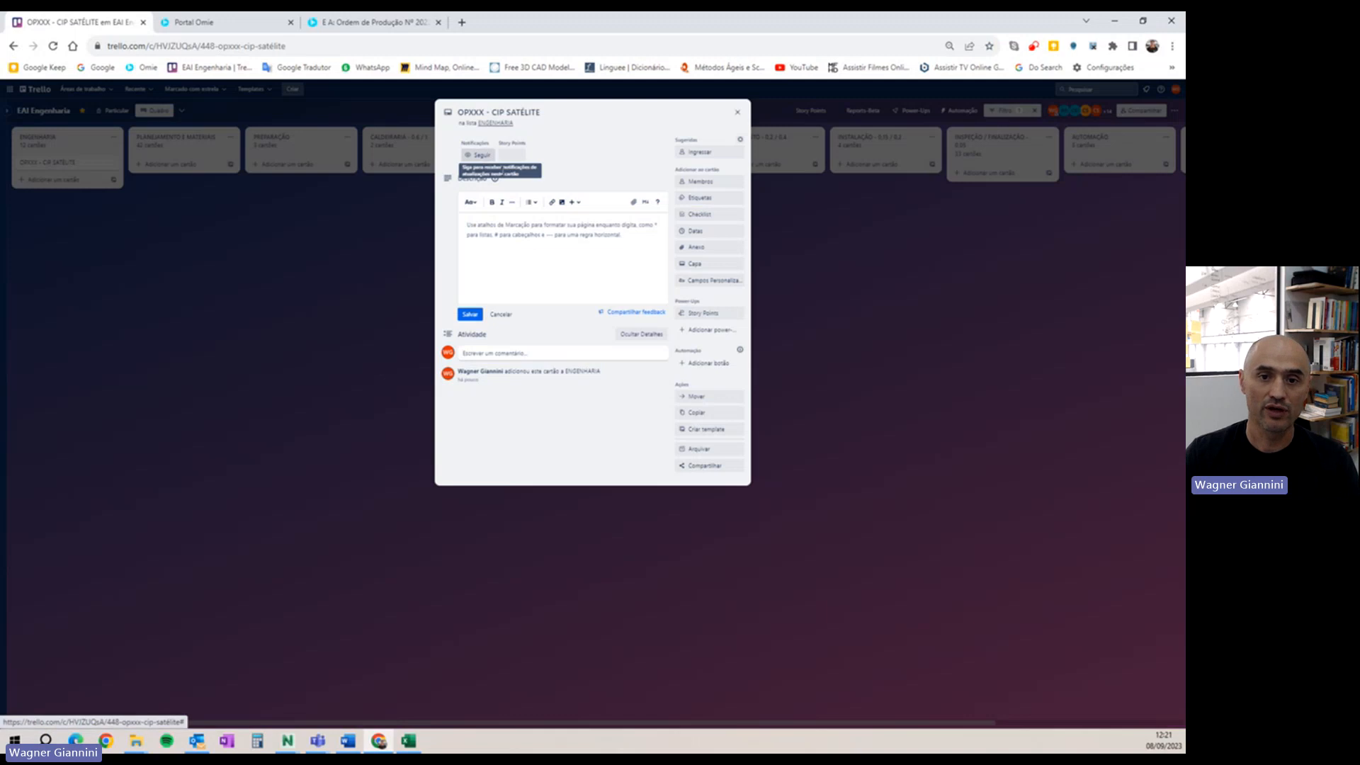
left_click(520, 251)
type("dd d")
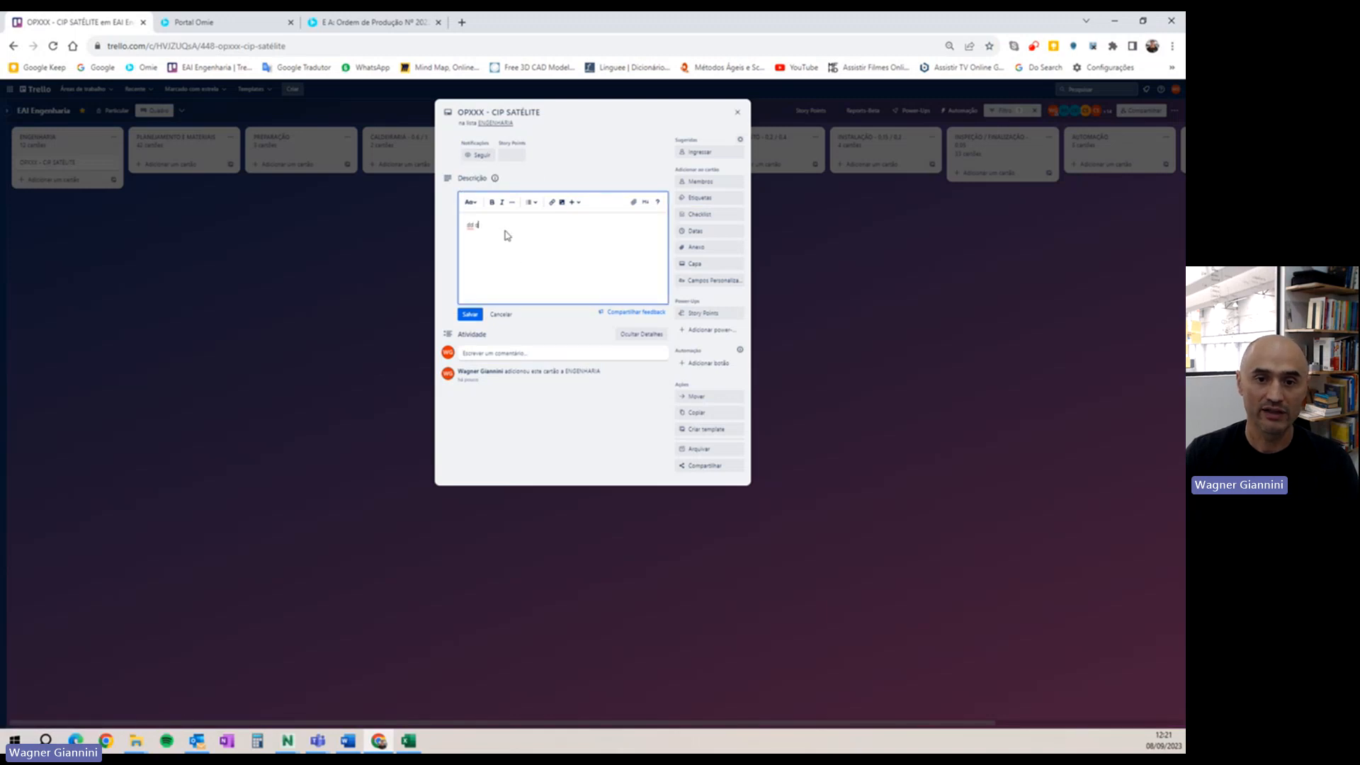
key("BackSpace")
key("BackSpace")
key("BackSpace")
left_click(884, 272)
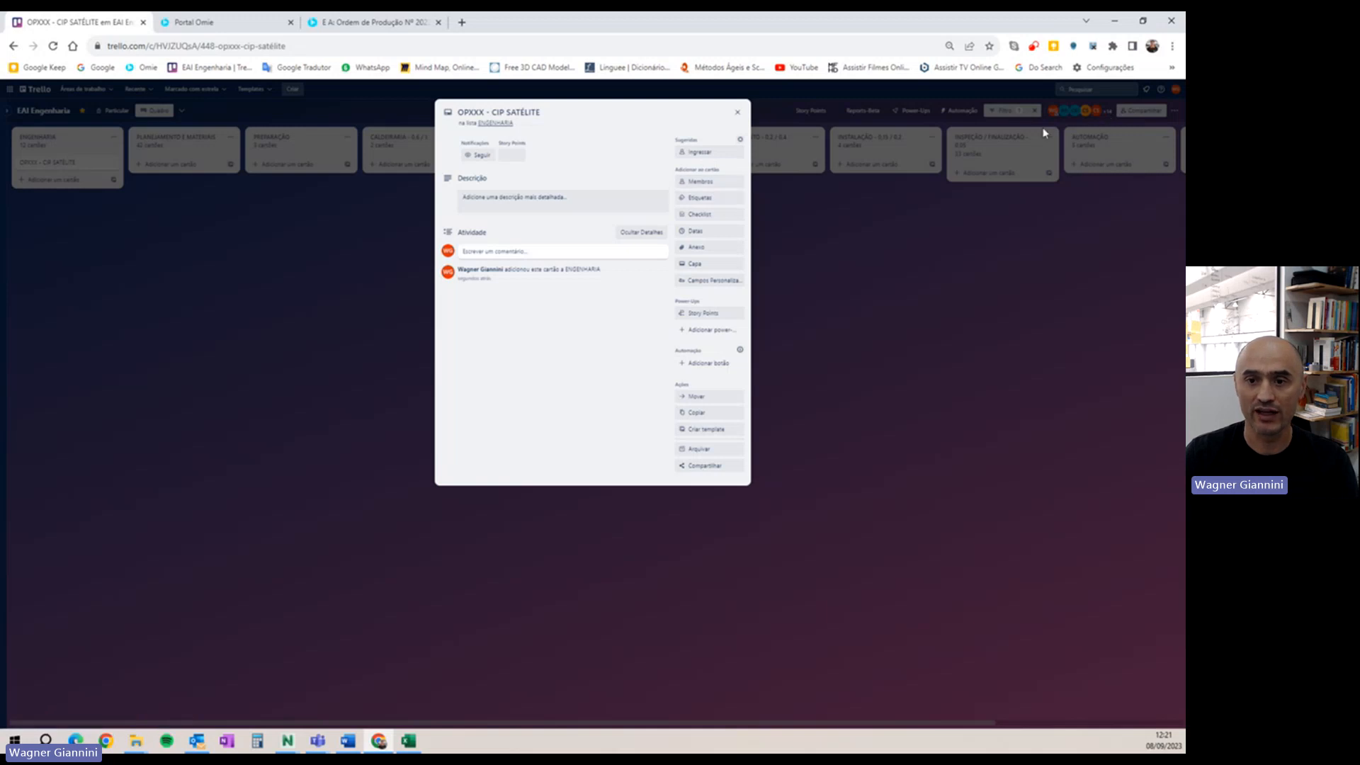
- Review the card's label, date and attachment options without changing them, and return to the board
left_click(730, 198)
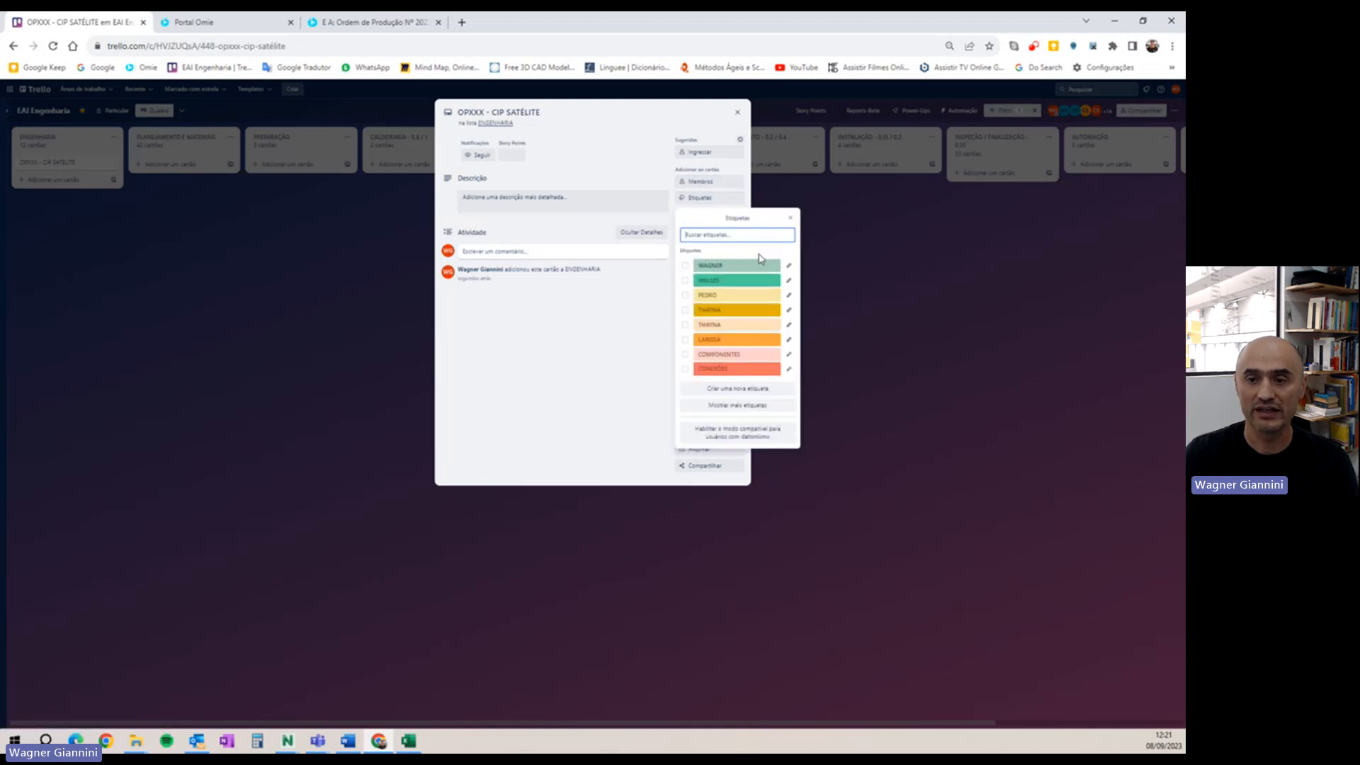
left_click(790, 218)
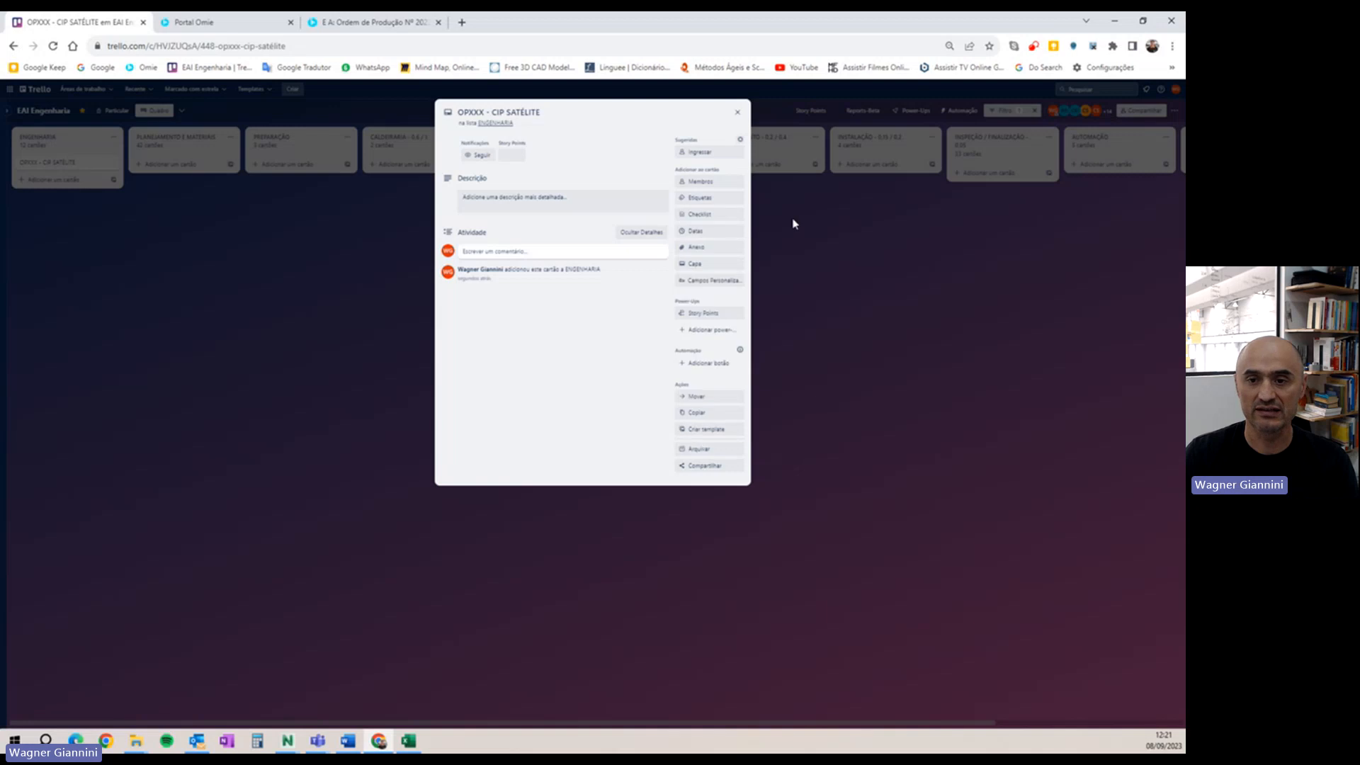
left_click(721, 230)
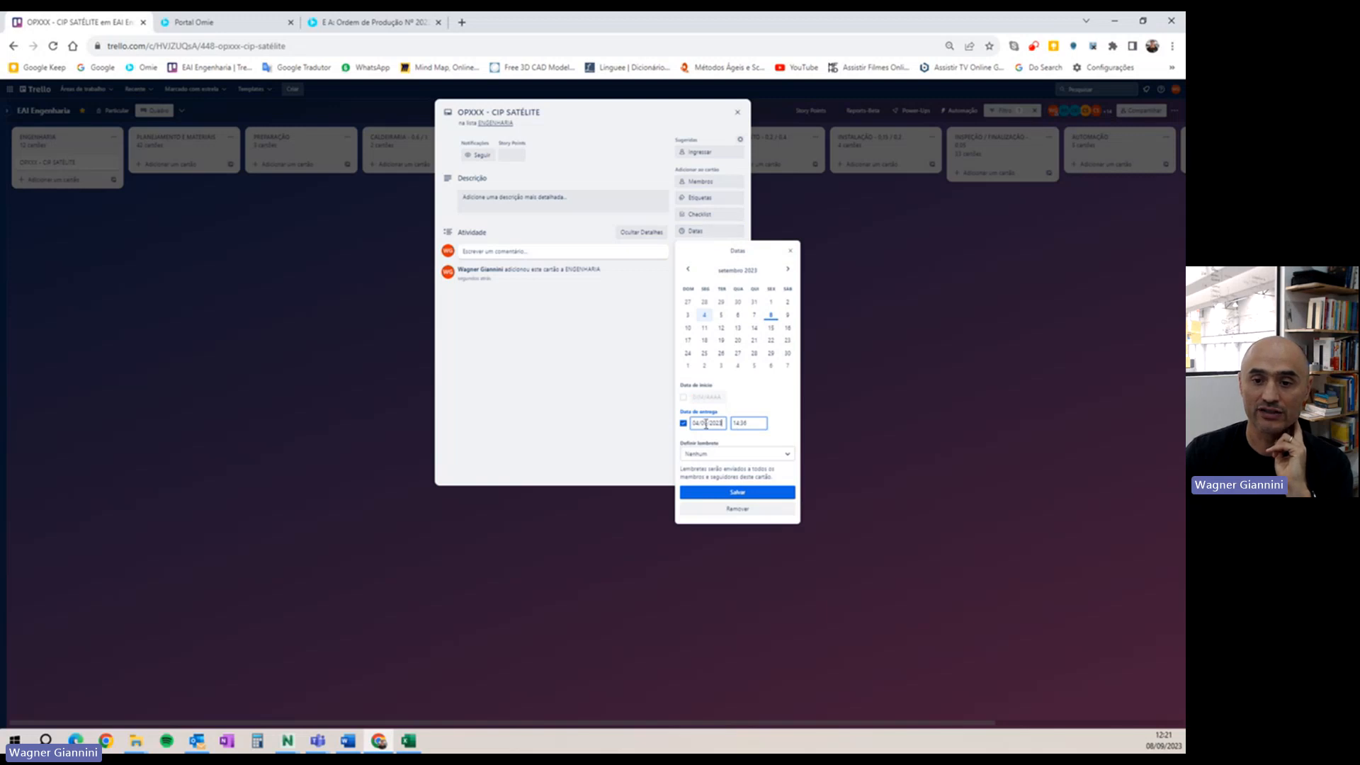
left_click(791, 254)
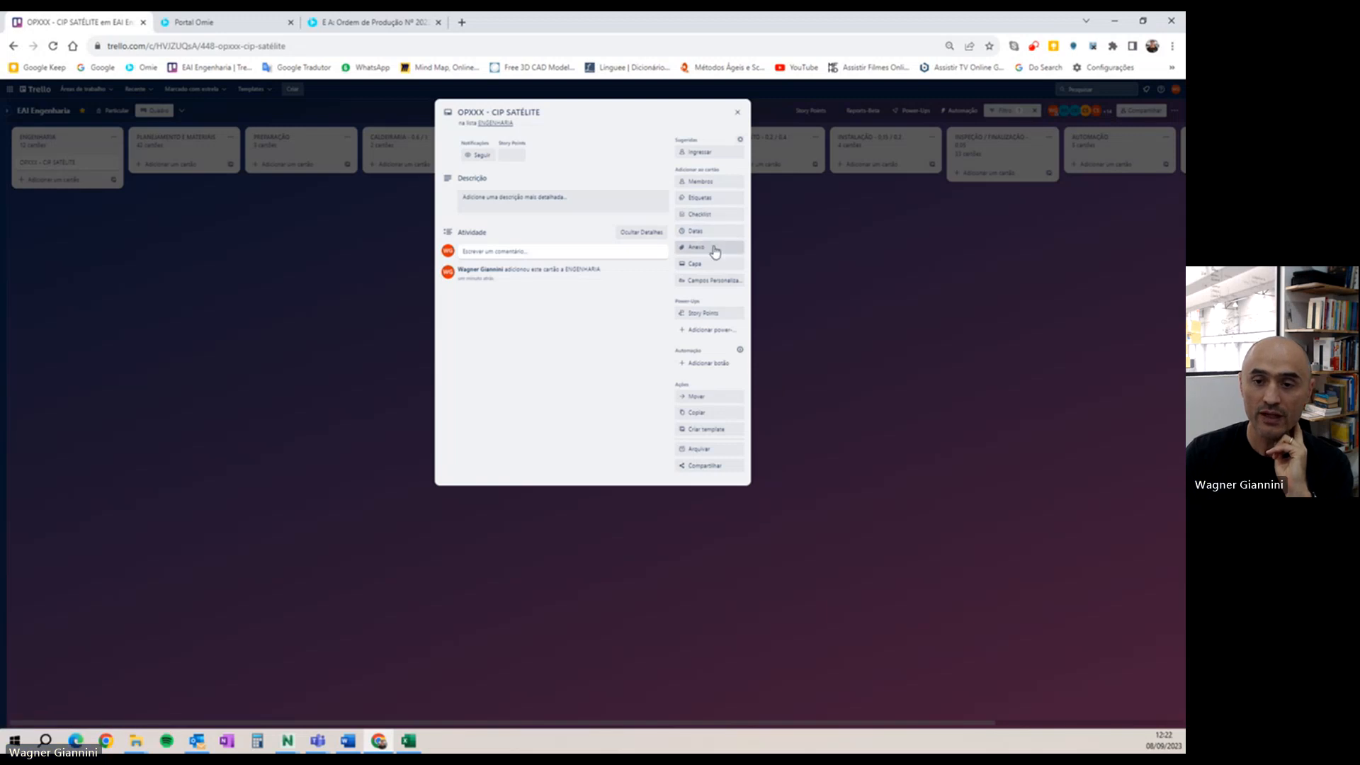
left_click(713, 250)
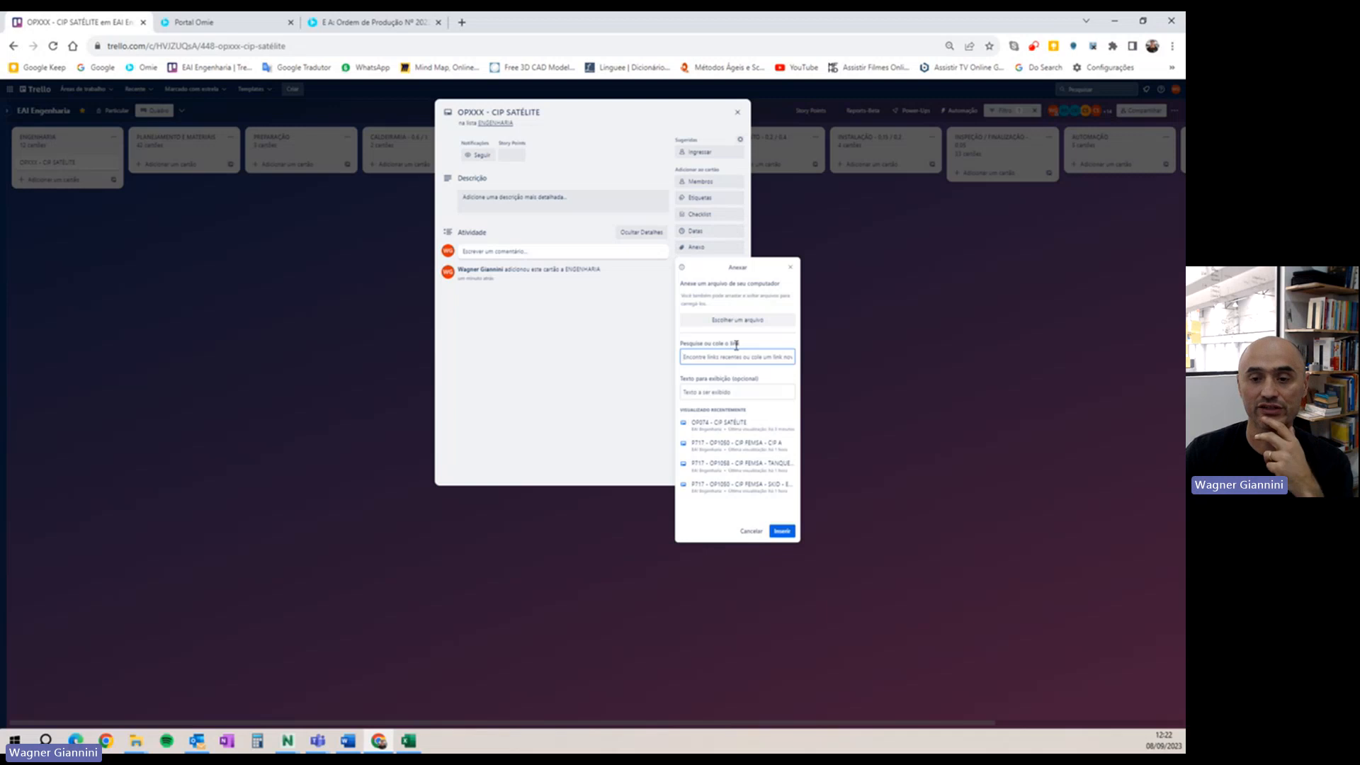
left_click(790, 268)
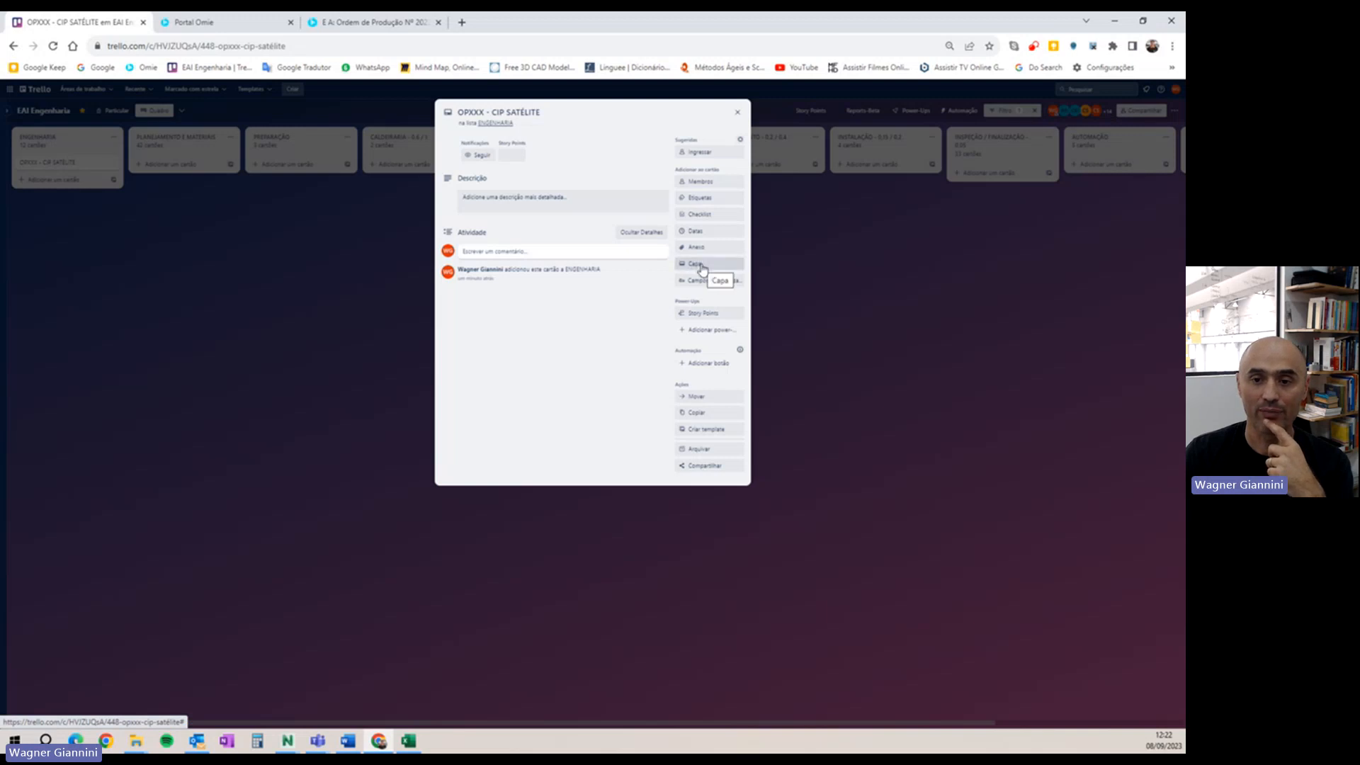
left_click(843, 289)
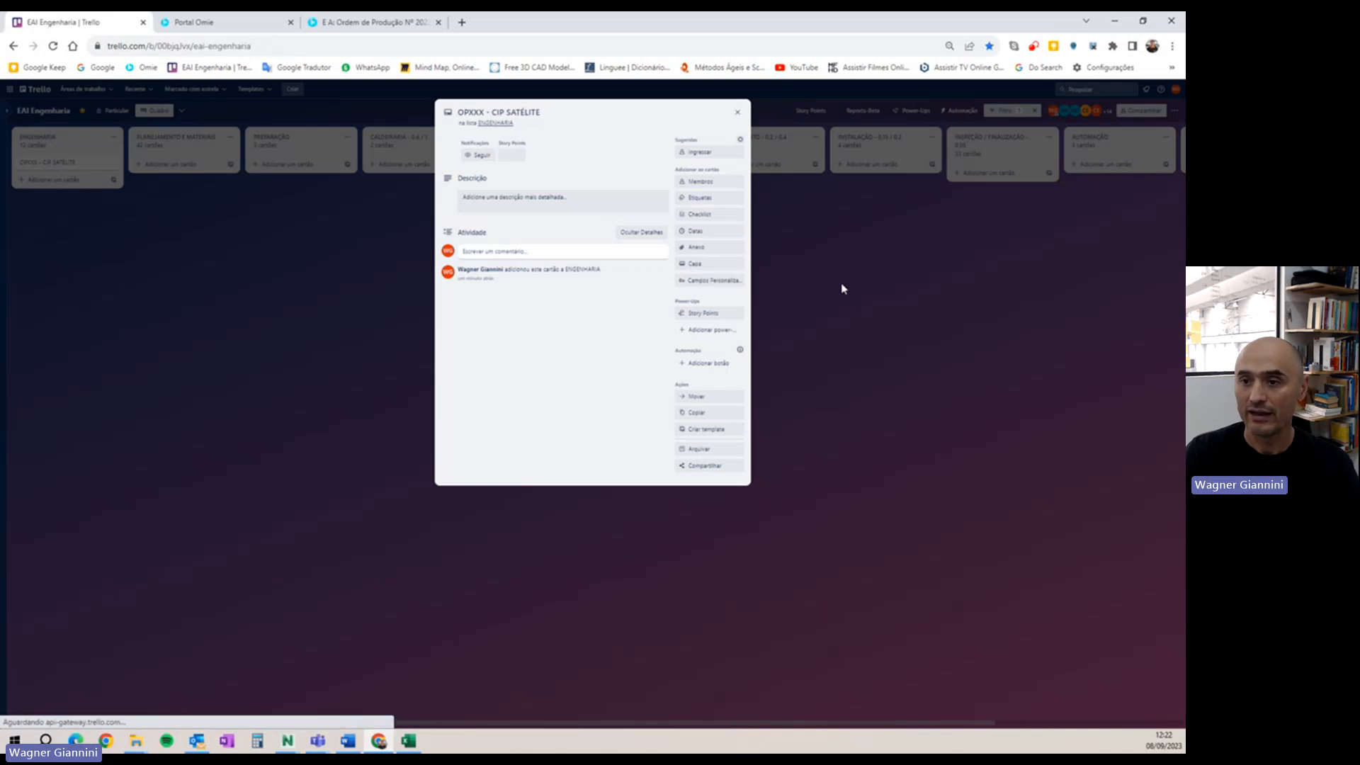
left_click(1011, 143)
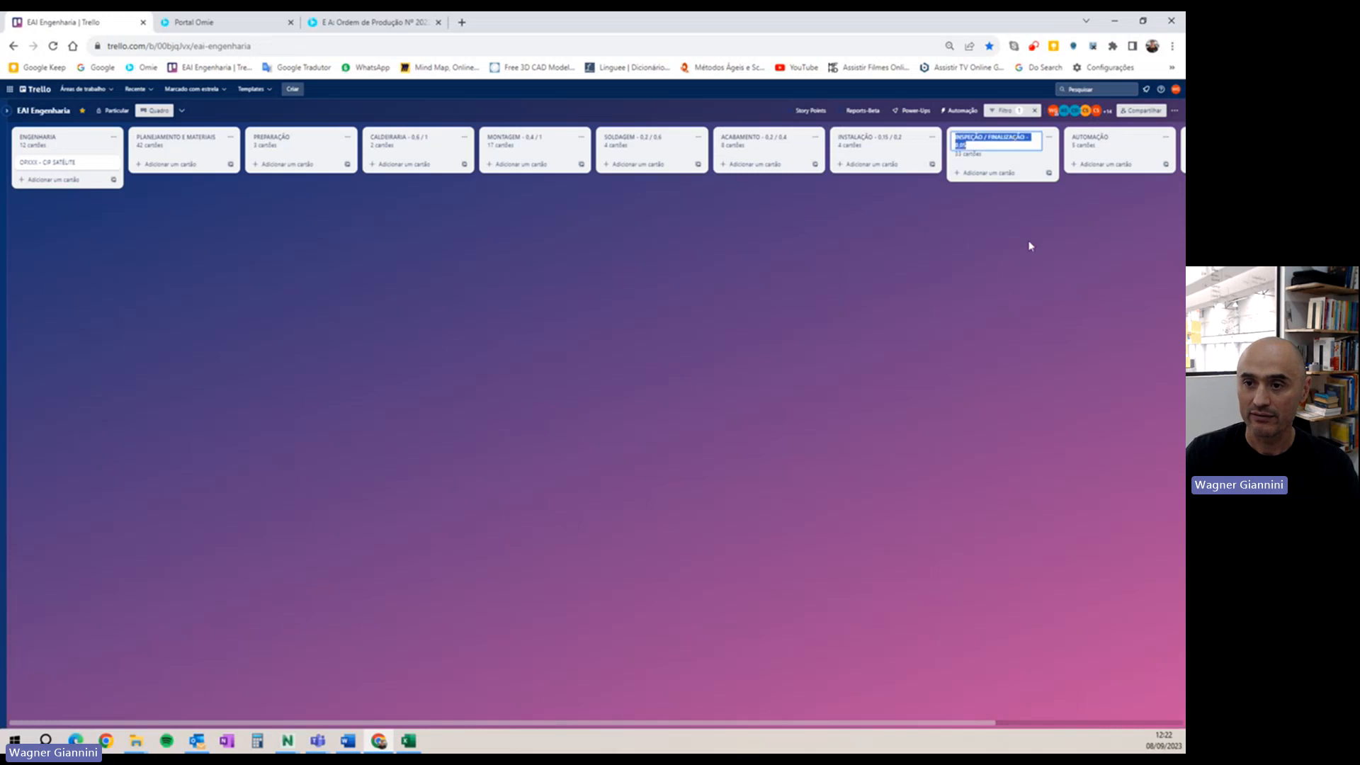
left_click(994, 292)
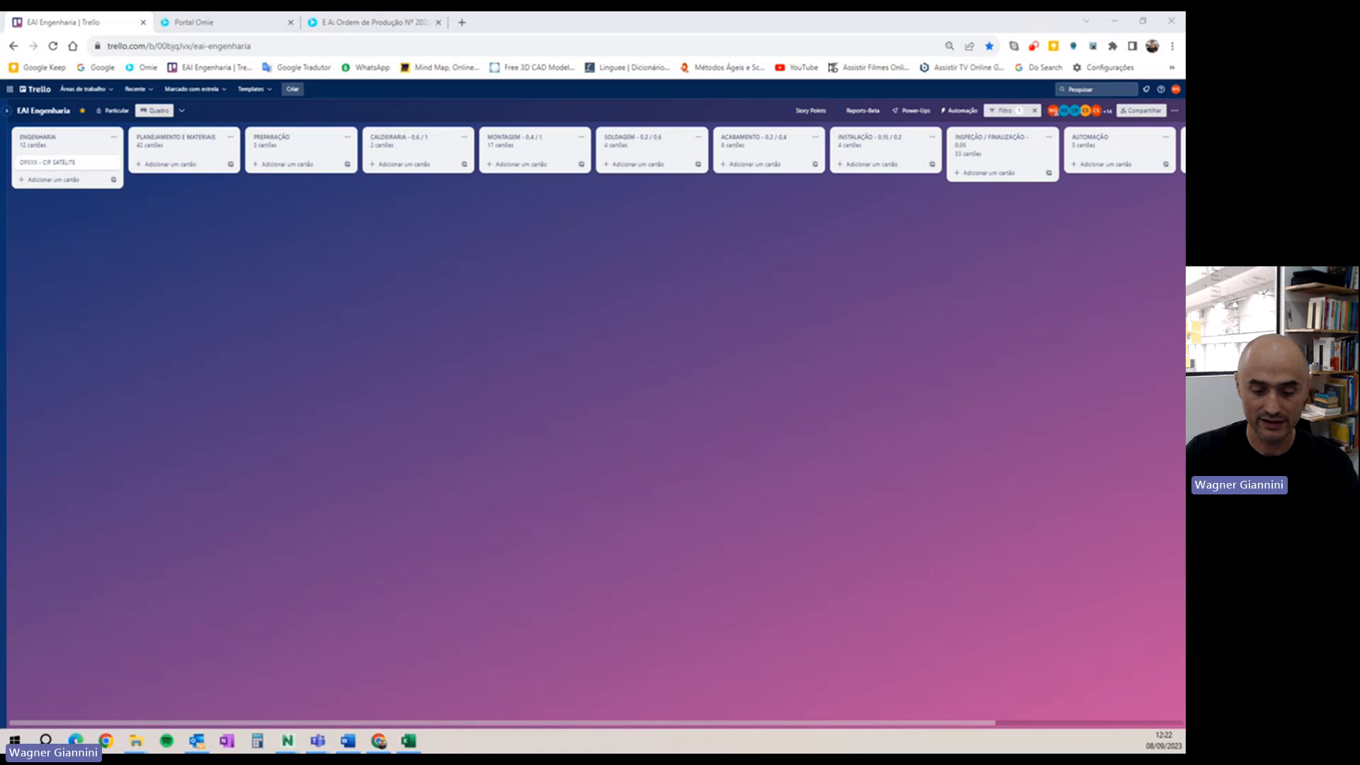
key("alt+Tab")
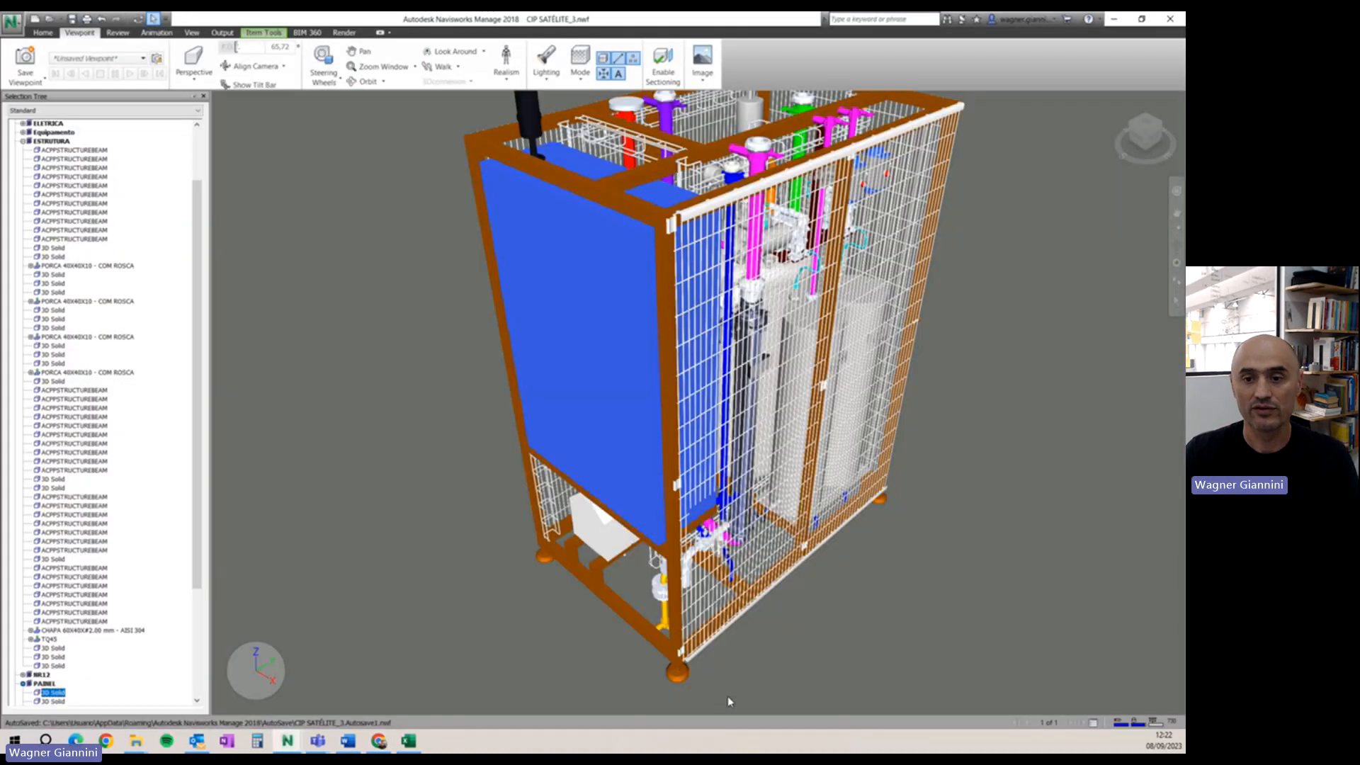
scroll(784, 430, "down", 4)
key("alt+Tab")
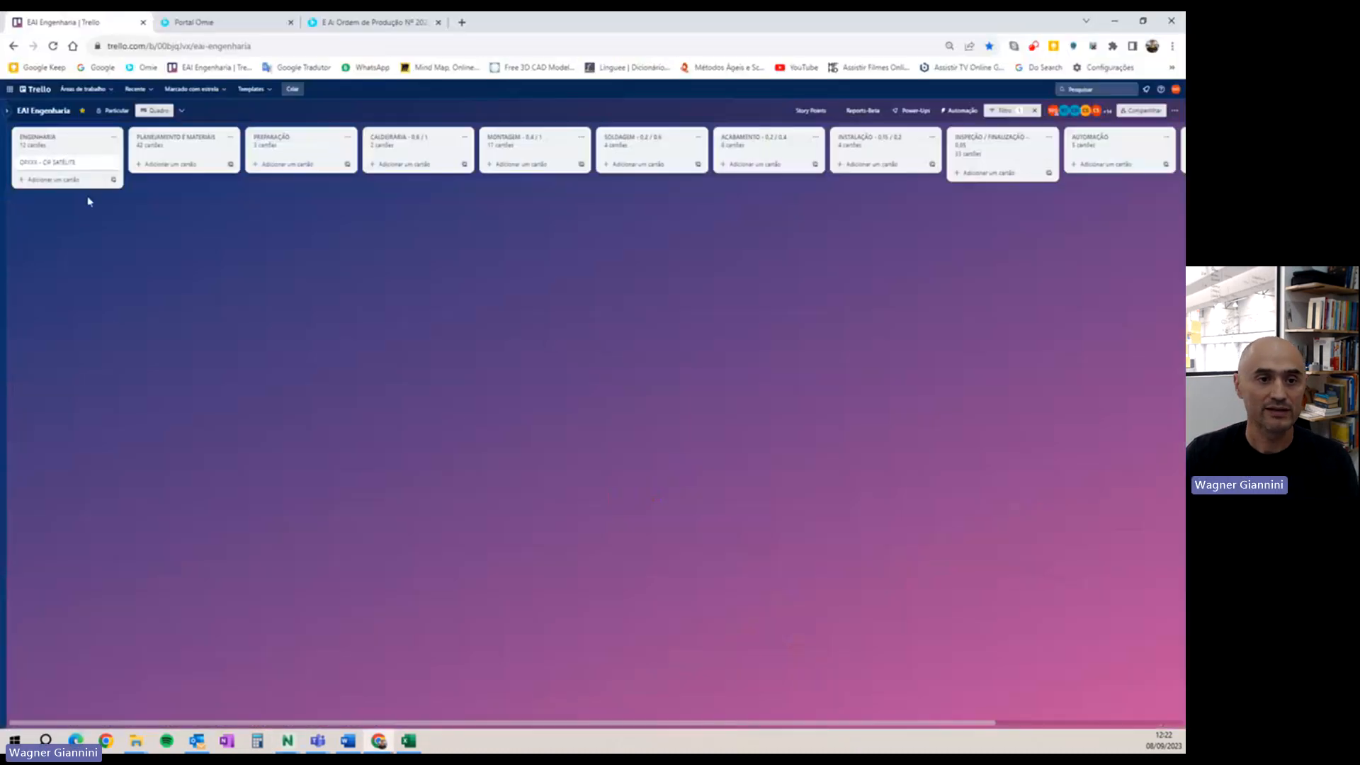
- Open the OPXXX - CIP SATÉLITE card, check the CARGA DE TRABALHO dashboard in Excel, and close the card's empty description editor
left_click(67, 165)
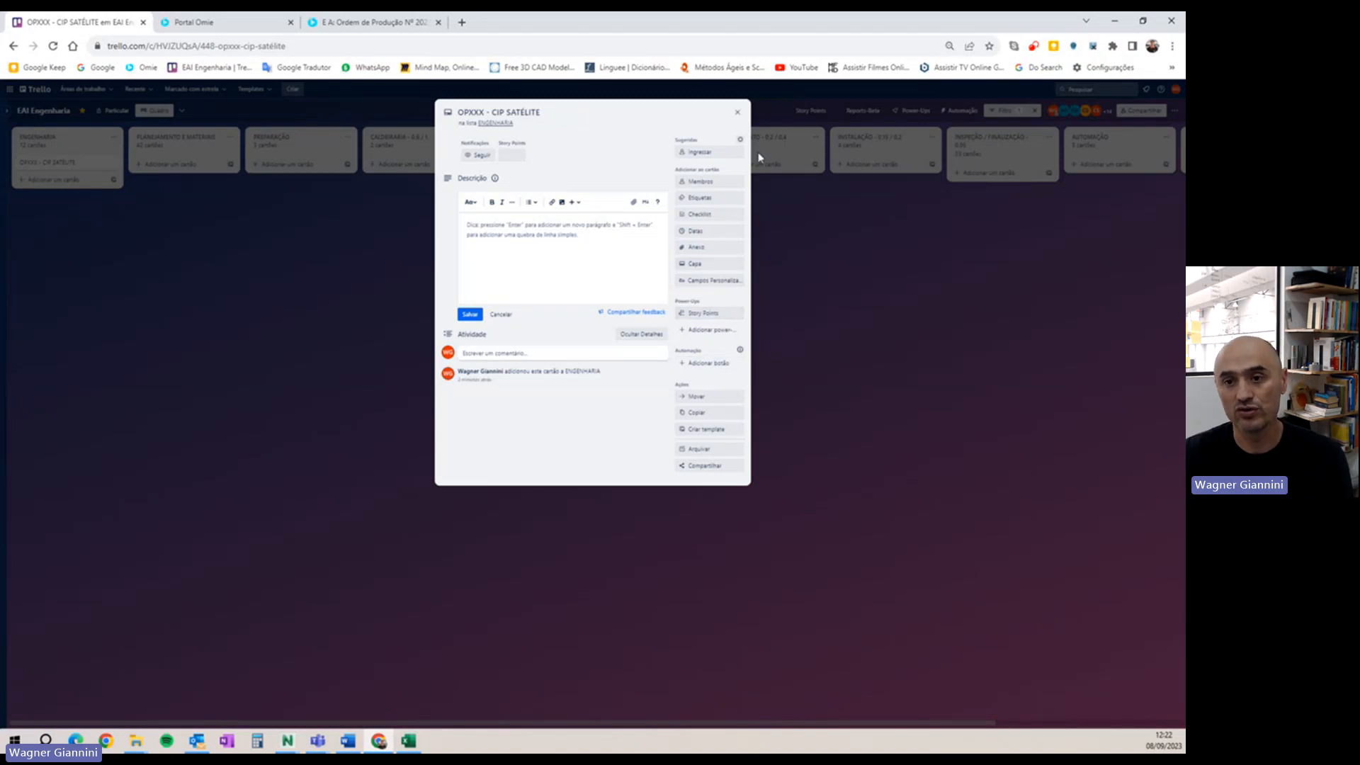
left_click(409, 740)
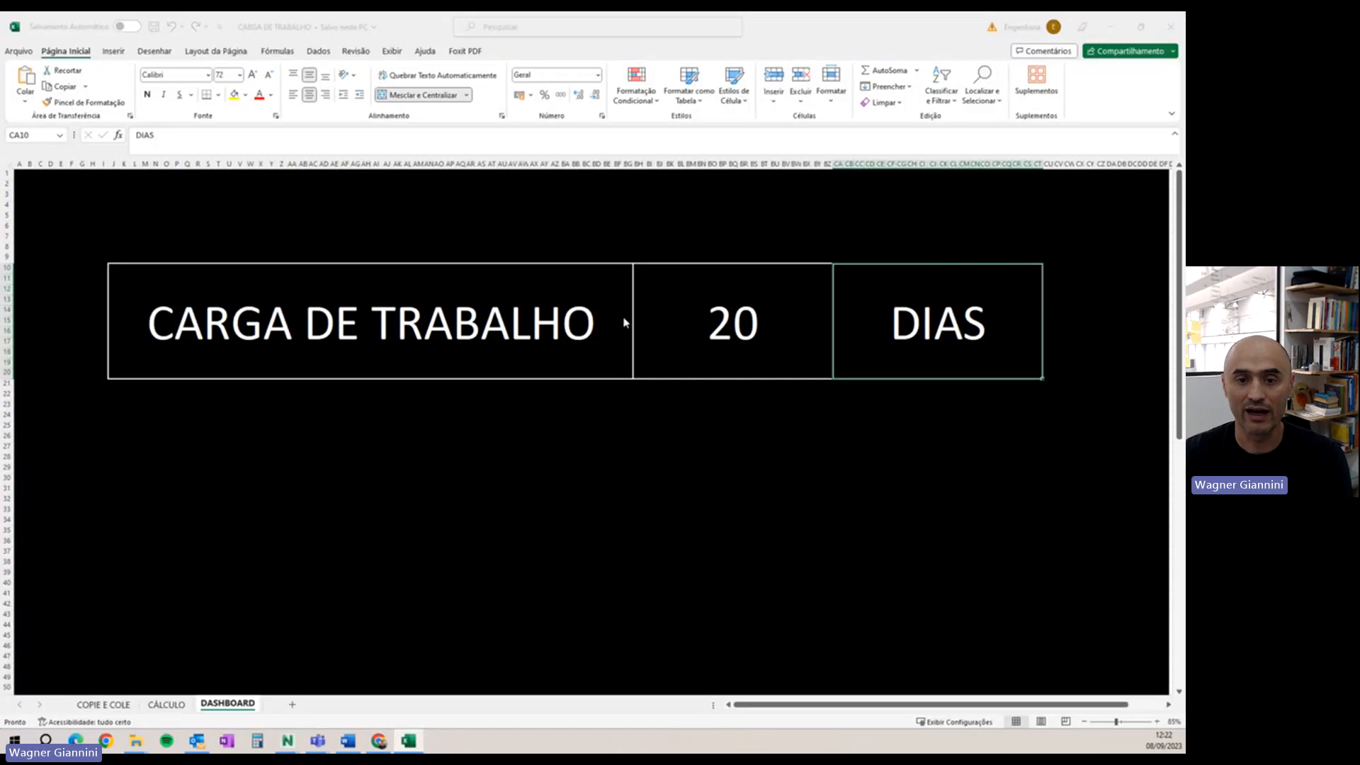
key("alt+Tab")
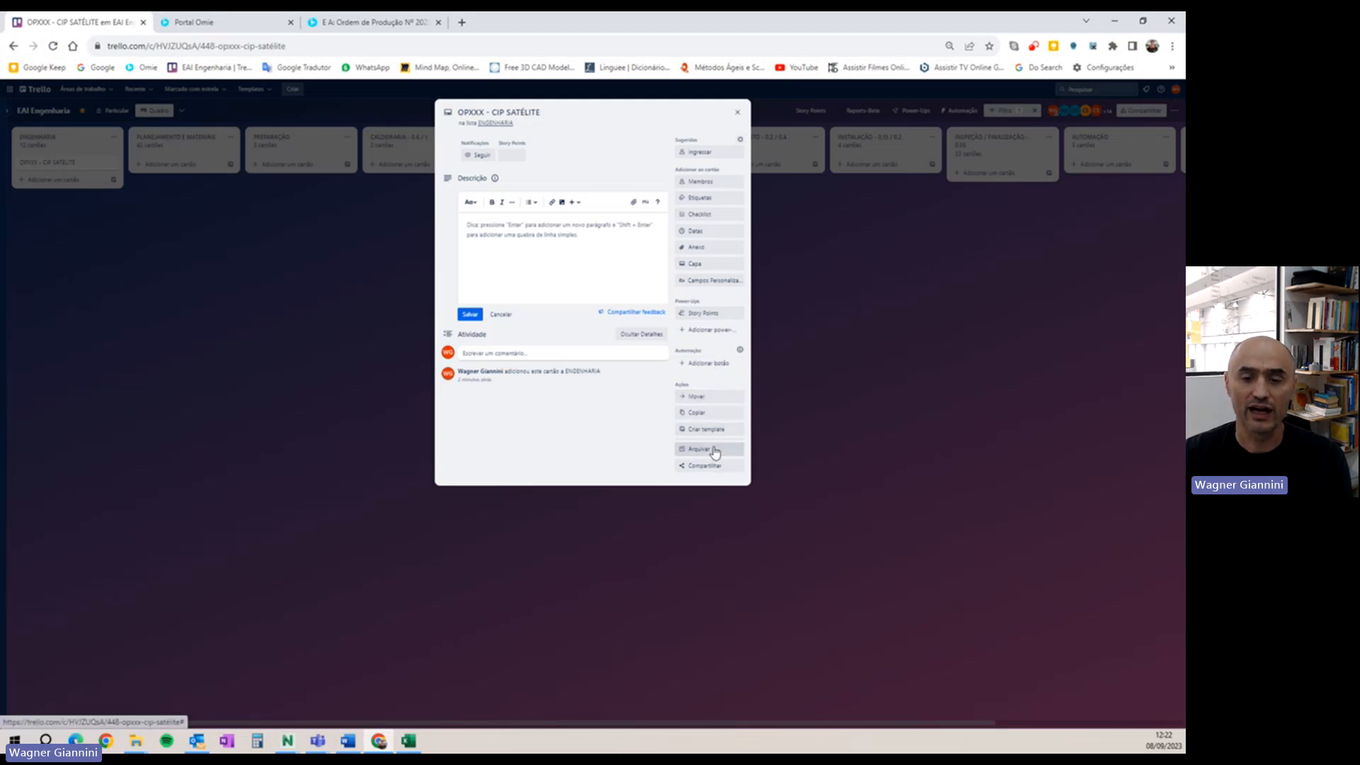
key("Escape")
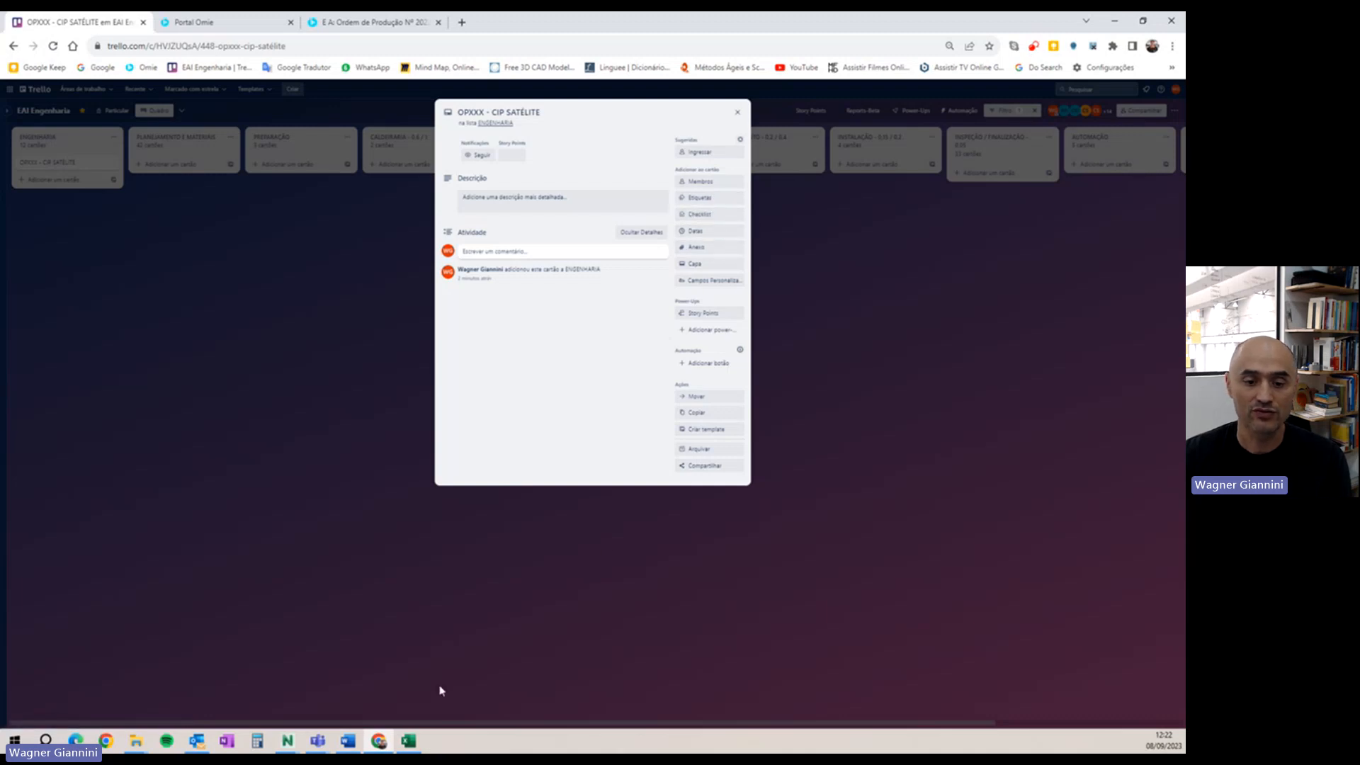
- Switch to Navisworks, frame the whole CIP SATÉLITE model in a three-quarter view, and capture that area as a screenshot
left_click(408, 741)
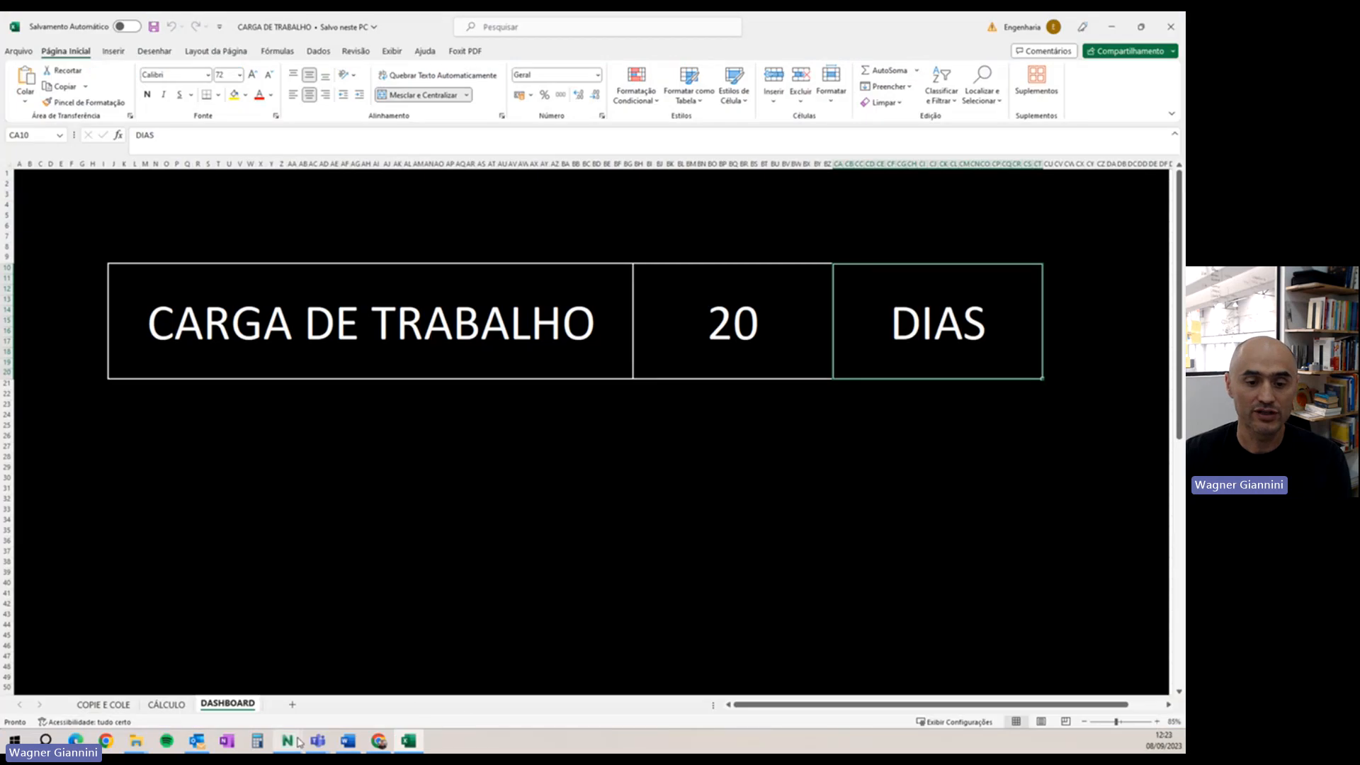
mouse_move(287, 741)
left_click(244, 701)
left_click_drag(601, 507, 660, 460)
scroll(660, 460, "up", 1)
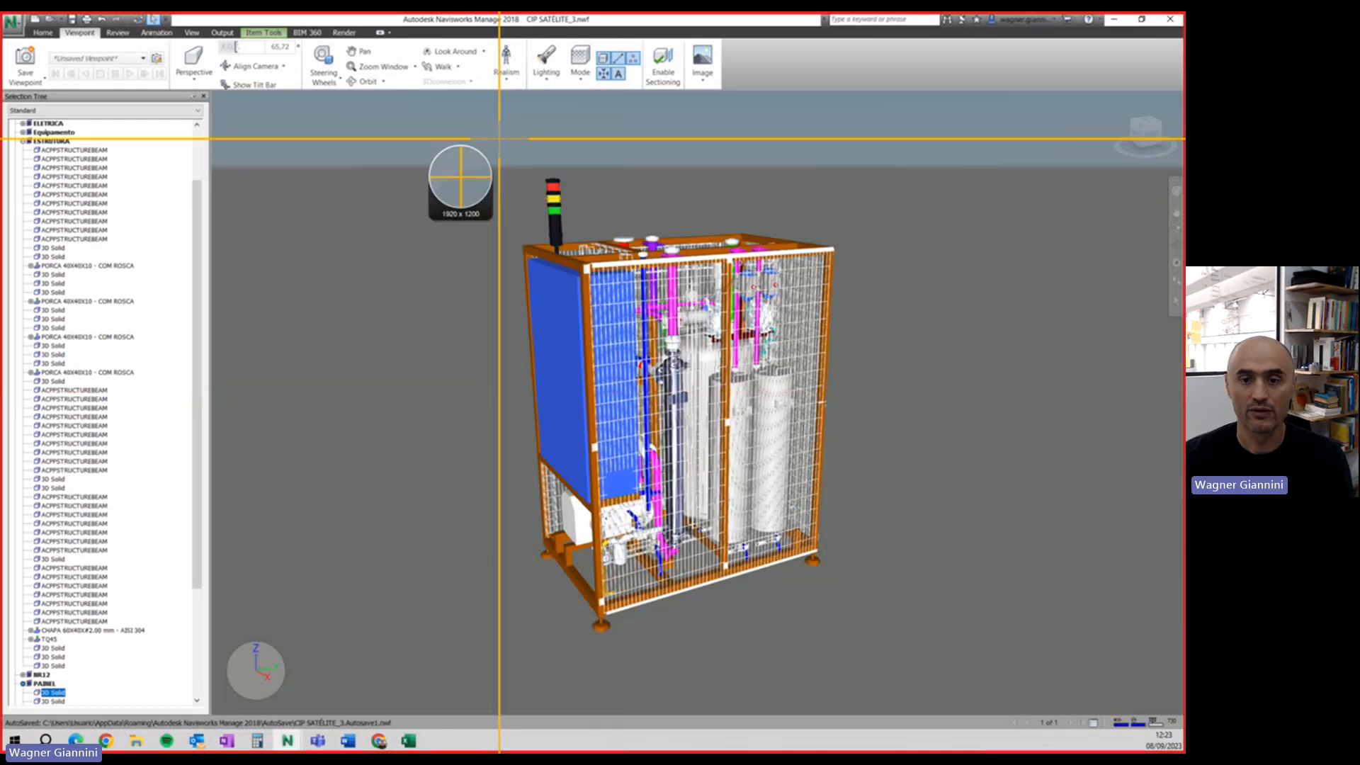
left_click_drag(495, 141, 861, 654)
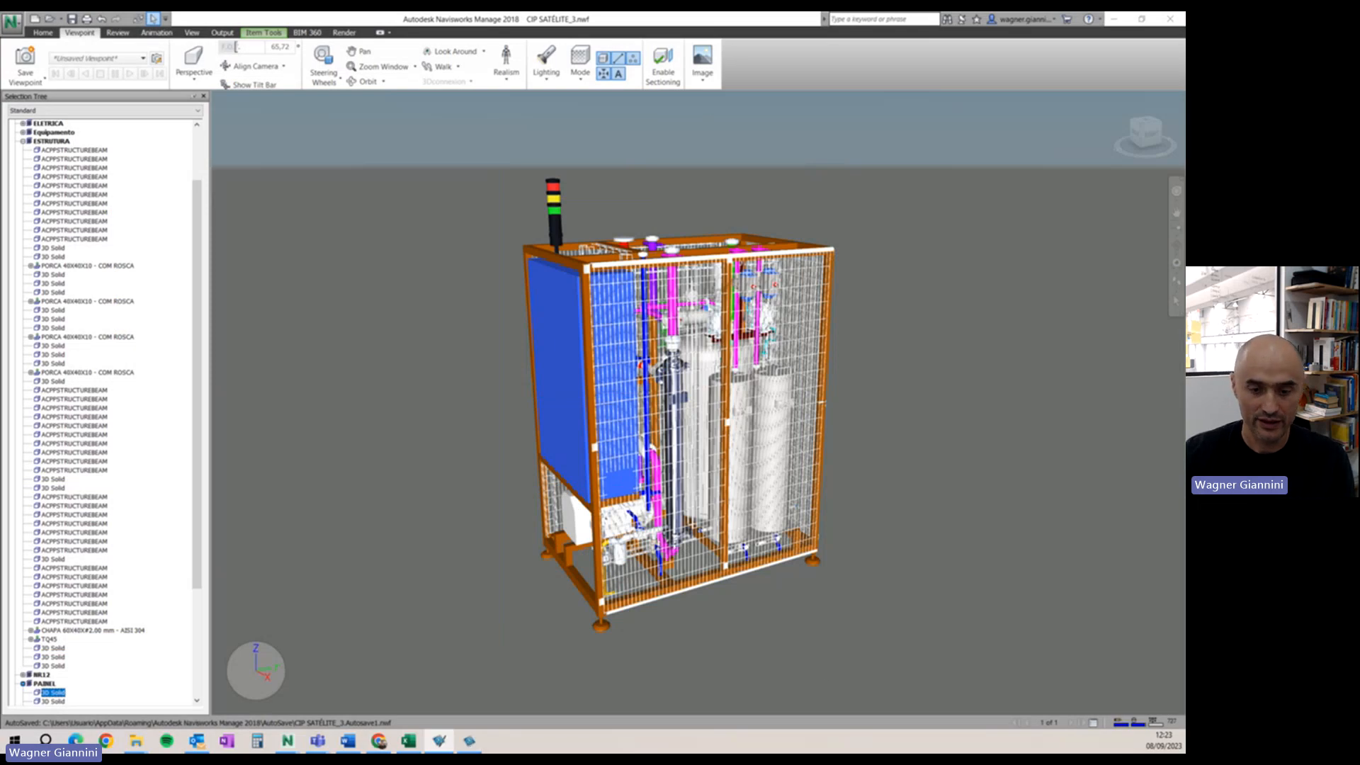
- Return to Trello, attach the captured model image to the OPXXX - CIP SATÉLITE card by pasting it as a comment, and close the card
left_click(379, 741)
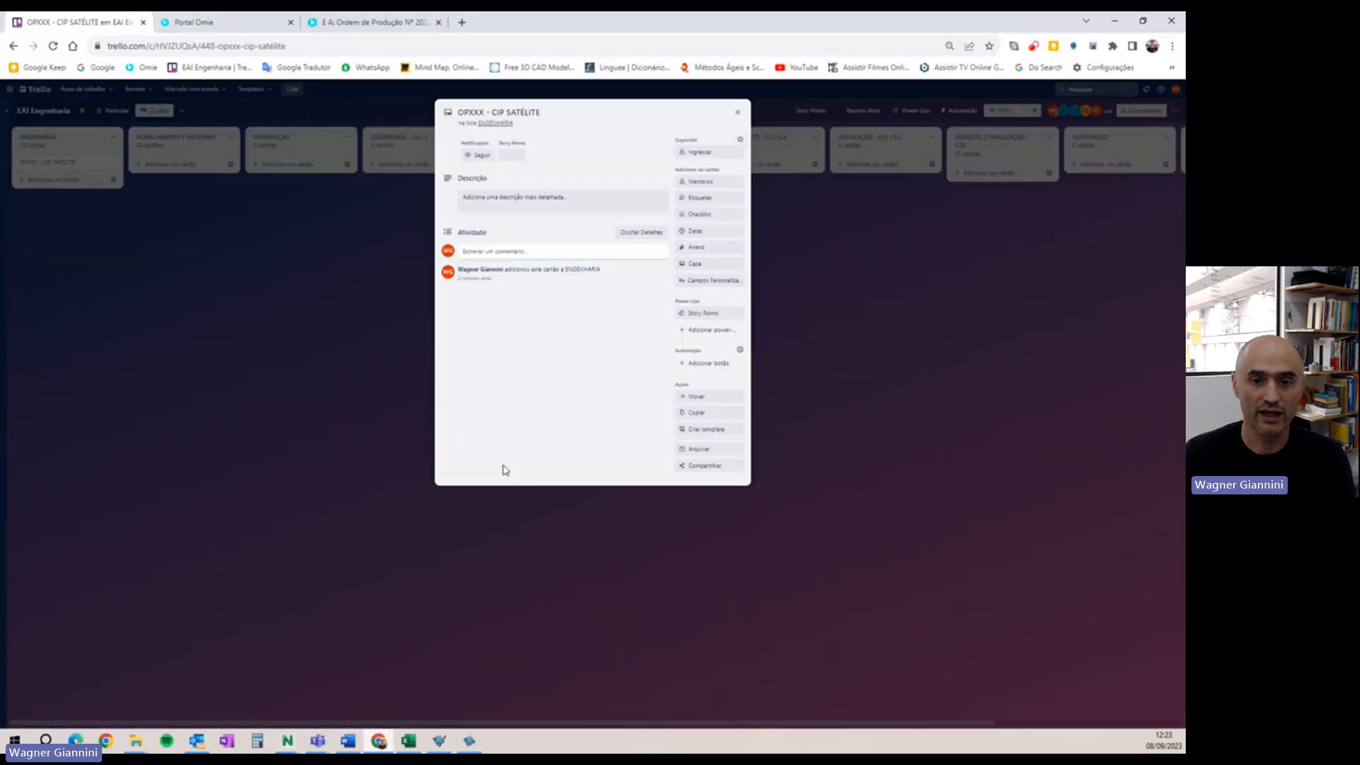
left_click(582, 254)
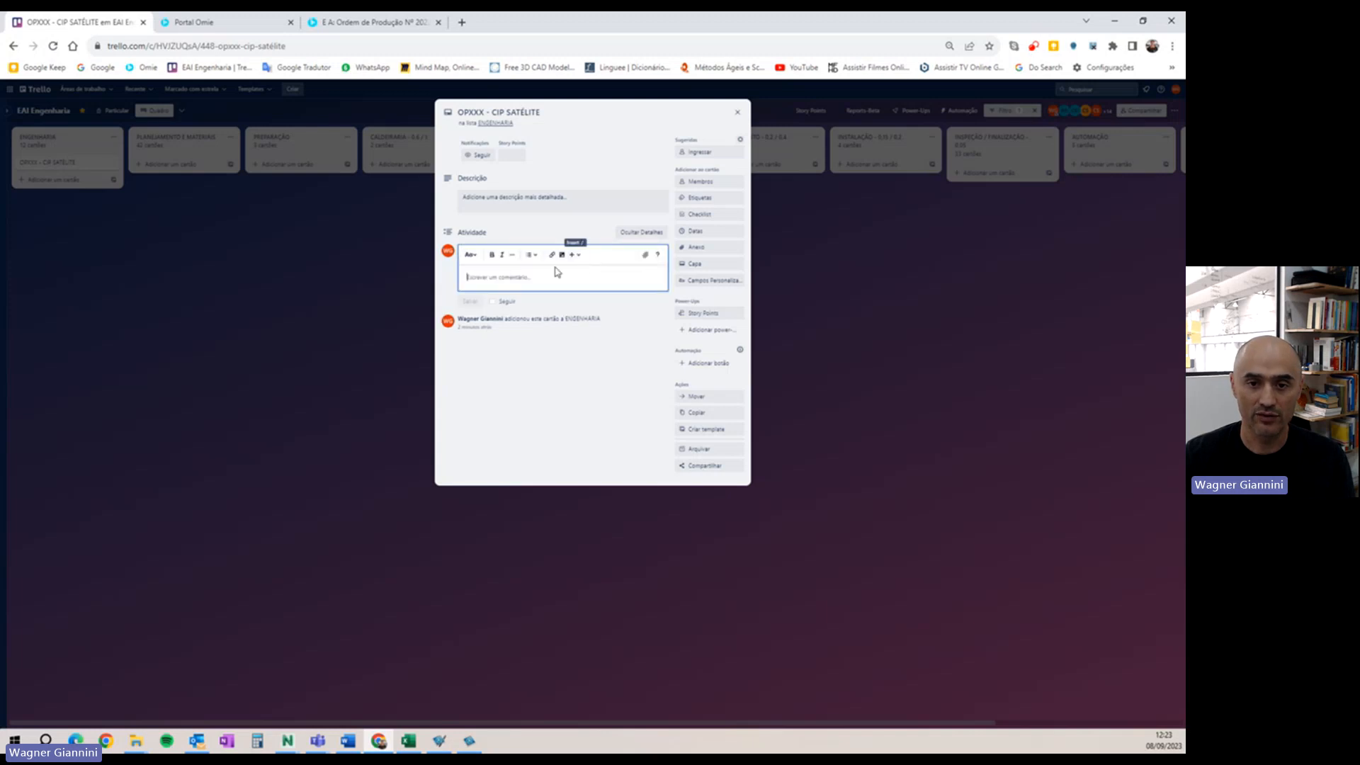
key("ctrl+v")
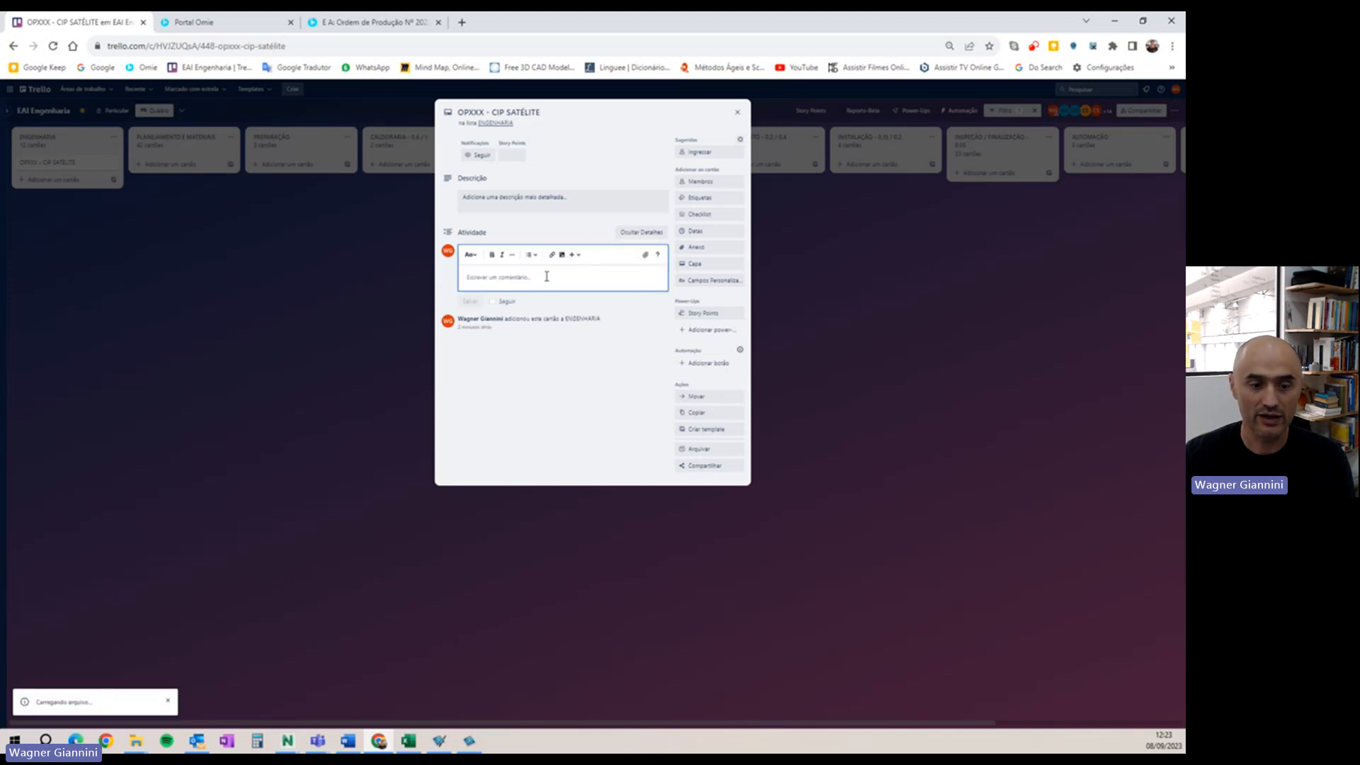
left_click(833, 324)
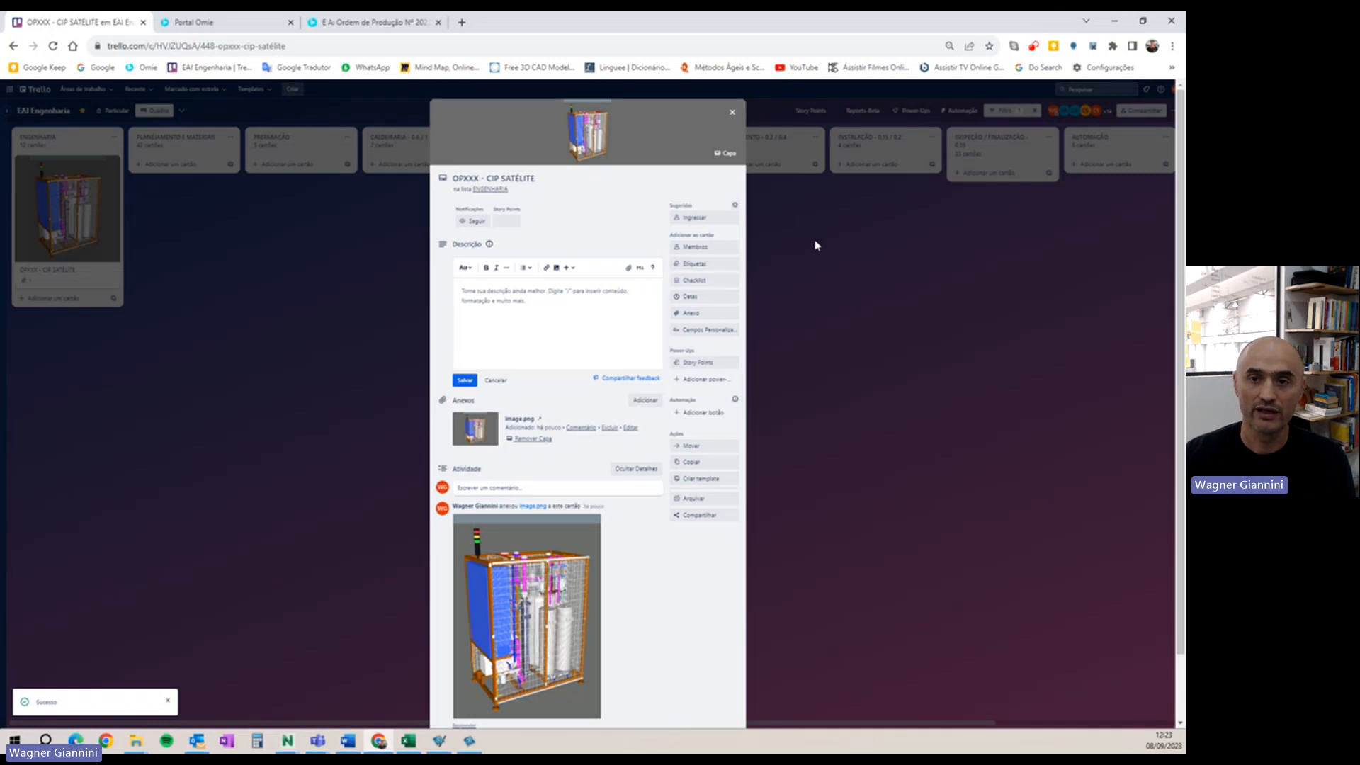
left_click(815, 246)
left_click(733, 113)
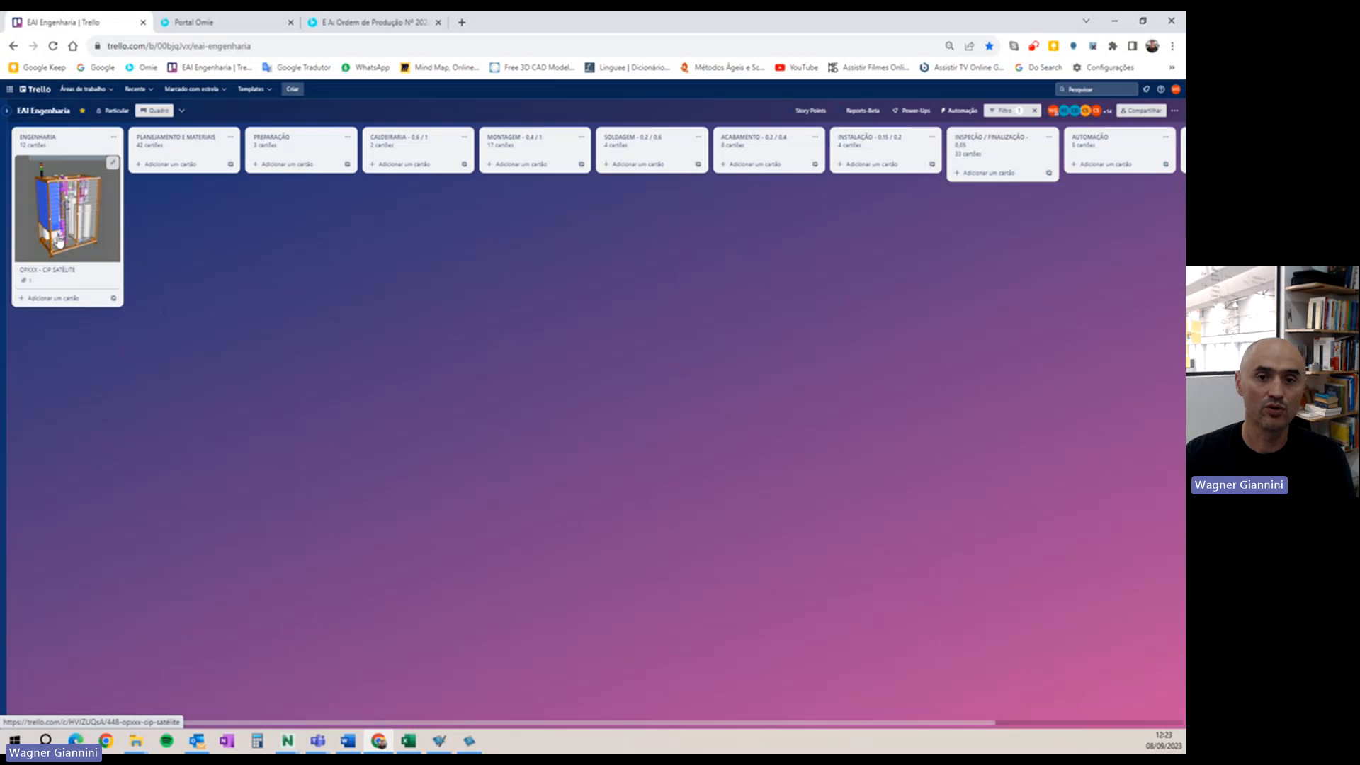
- Clear the board's card filter and move the OPXXX - CIP SATÉLITE card directly below the ENGENHARIA heading card
key("alt+Tab")
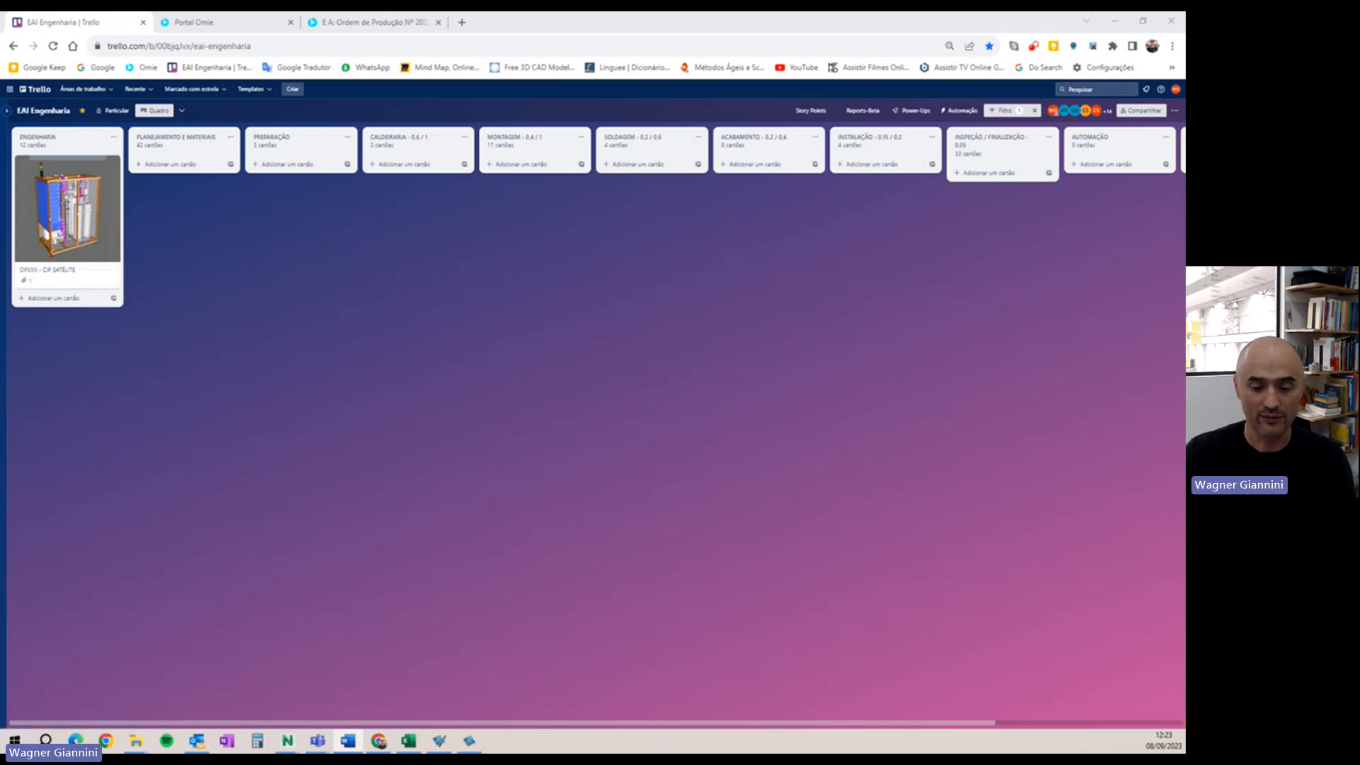
left_click(110, 359)
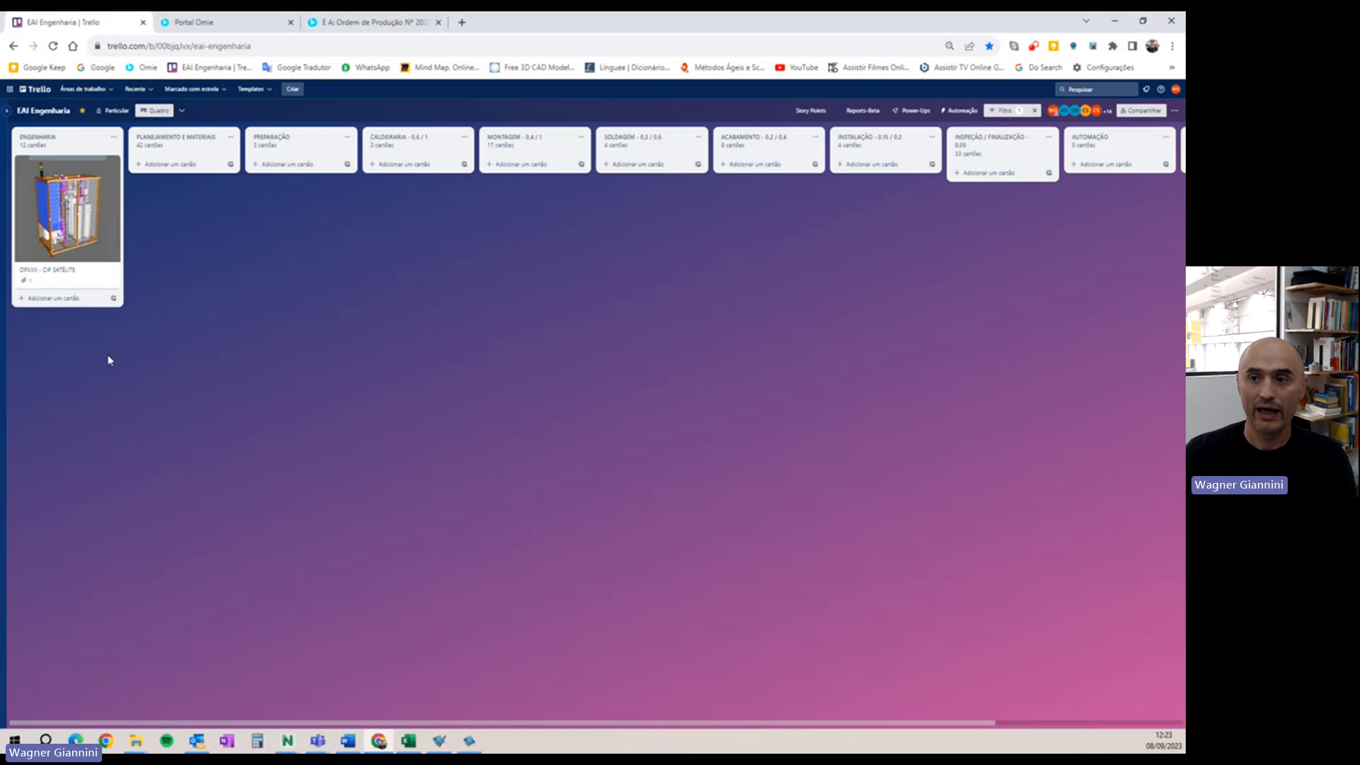
left_click(1034, 111)
scroll(435, 344, "down", 1)
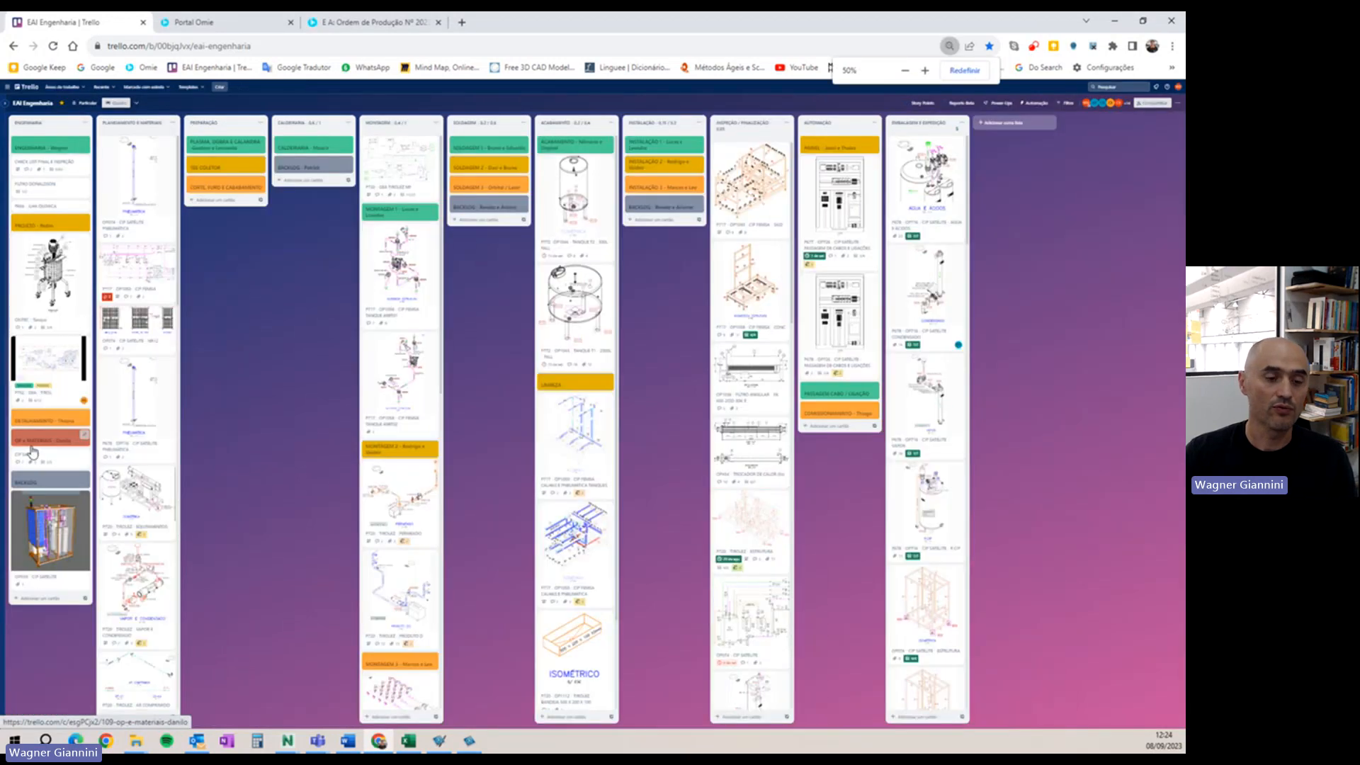
left_click_drag(47, 538, 51, 177)
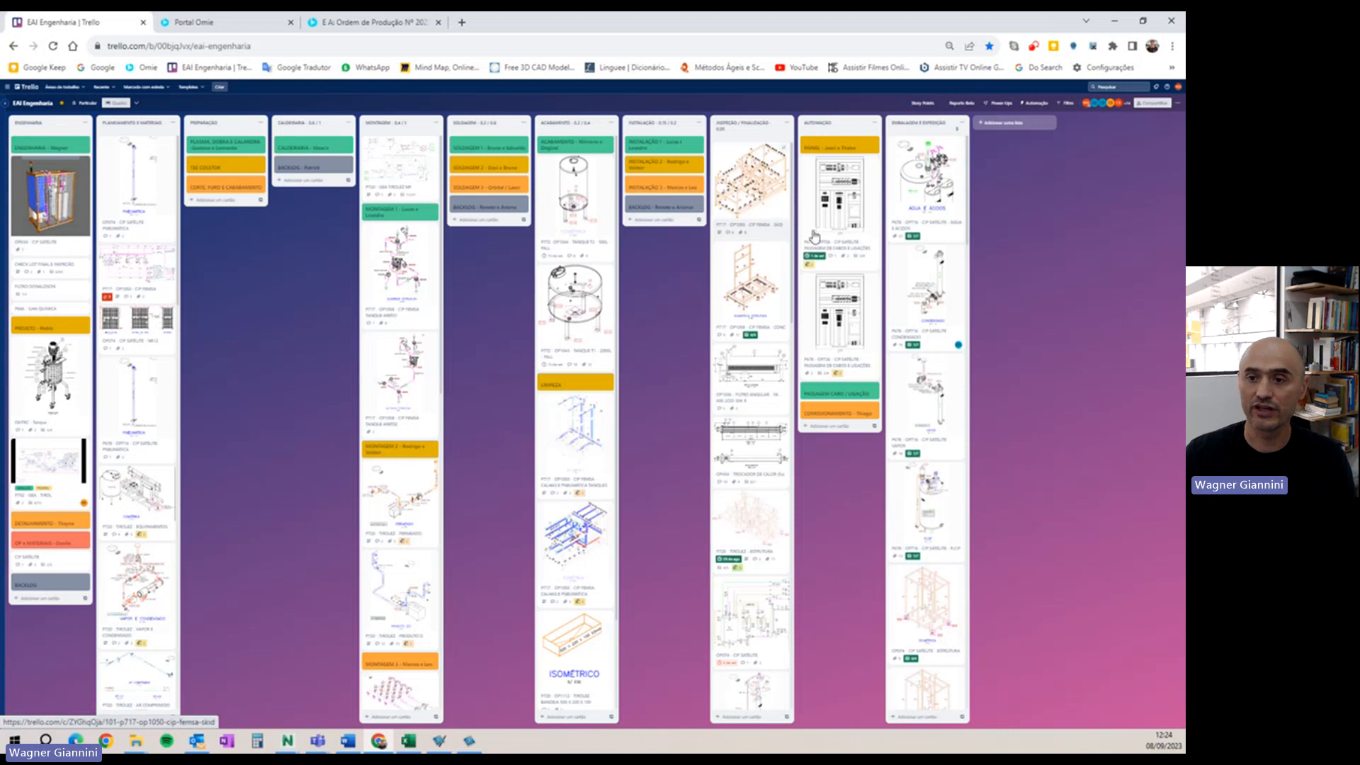
- Look through the INSPEÇÃO / FINALIZAÇÃO list and move the OPXXX - CIP SATÉLITE card below the PROJETO heading in the ENGENHARIA list
scroll(764, 526, "down", 2)
scroll(763, 526, "down", 4)
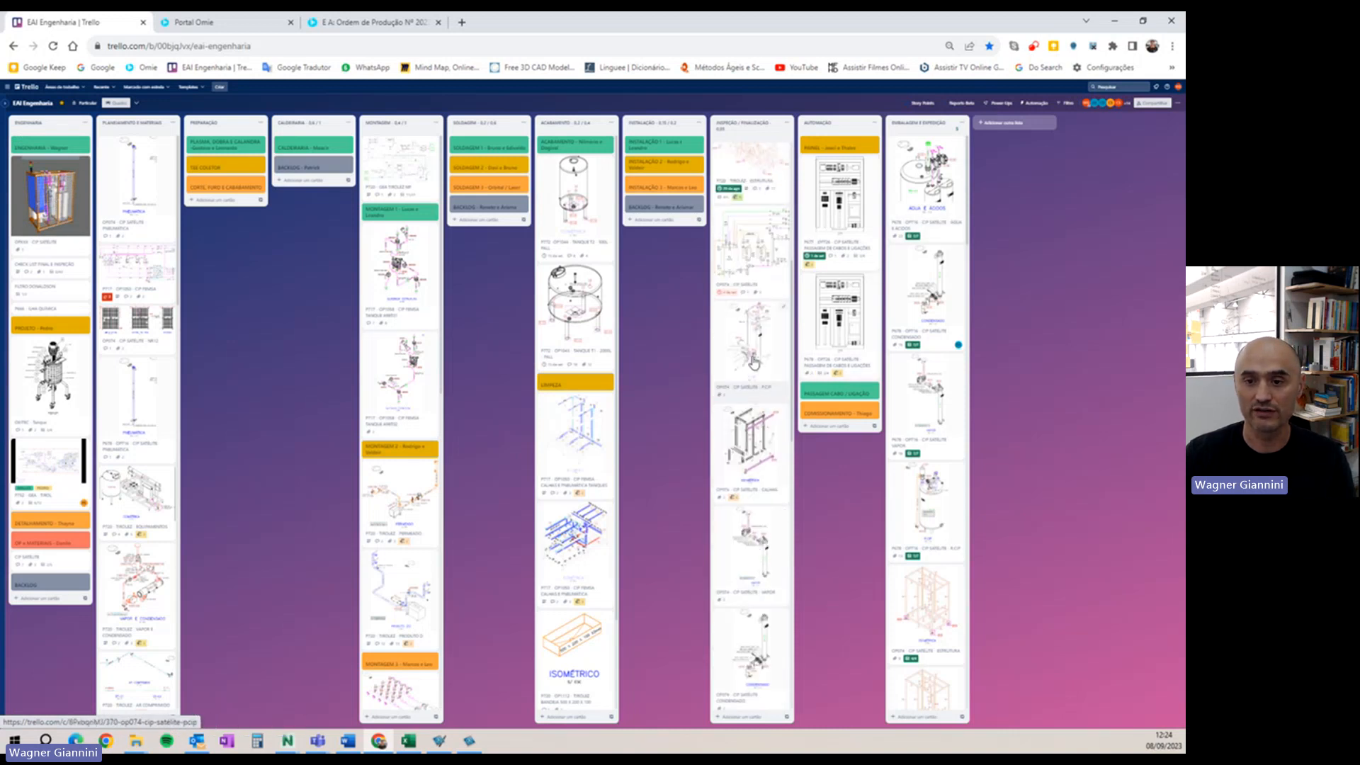
left_click_drag(58, 204, 78, 325)
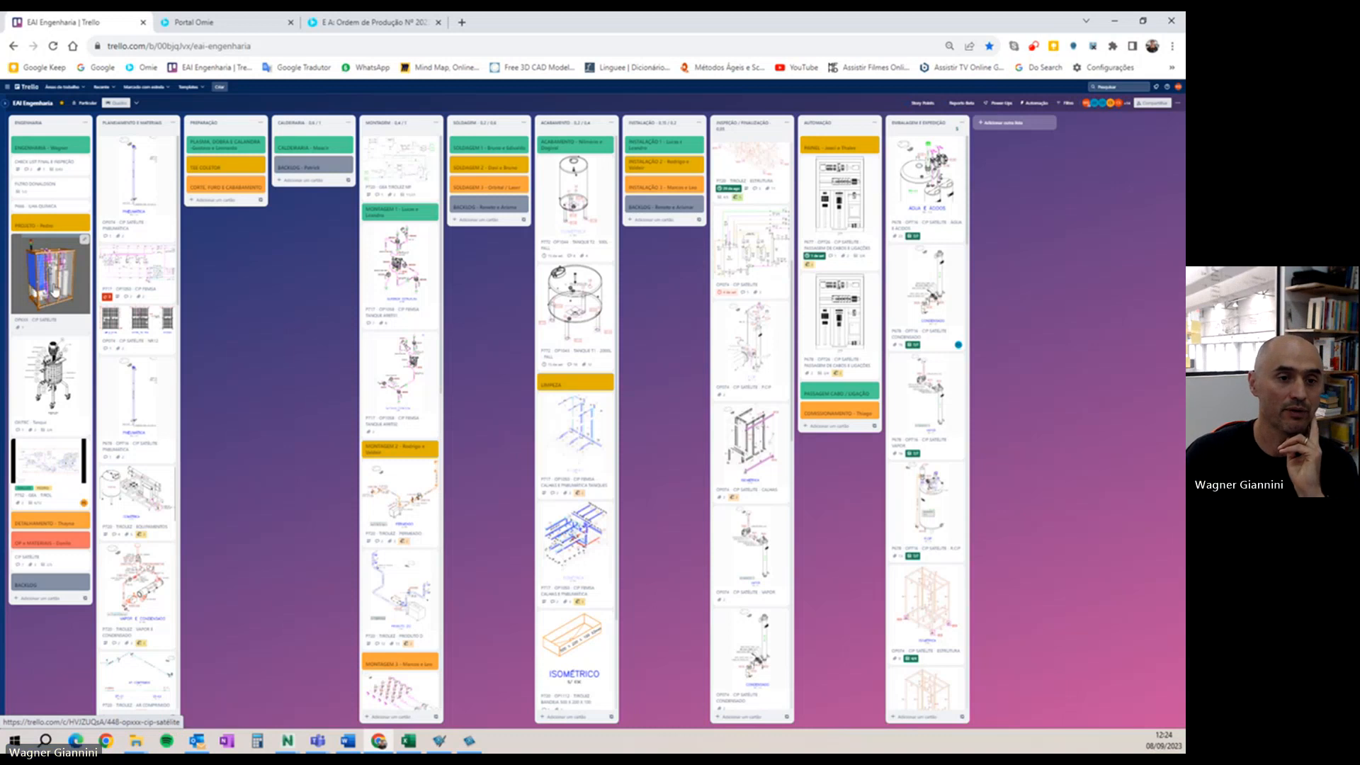
- Review the OPXXX - CIP SATÉLITE card's attached image and activity history, and return to the board
left_click(55, 291)
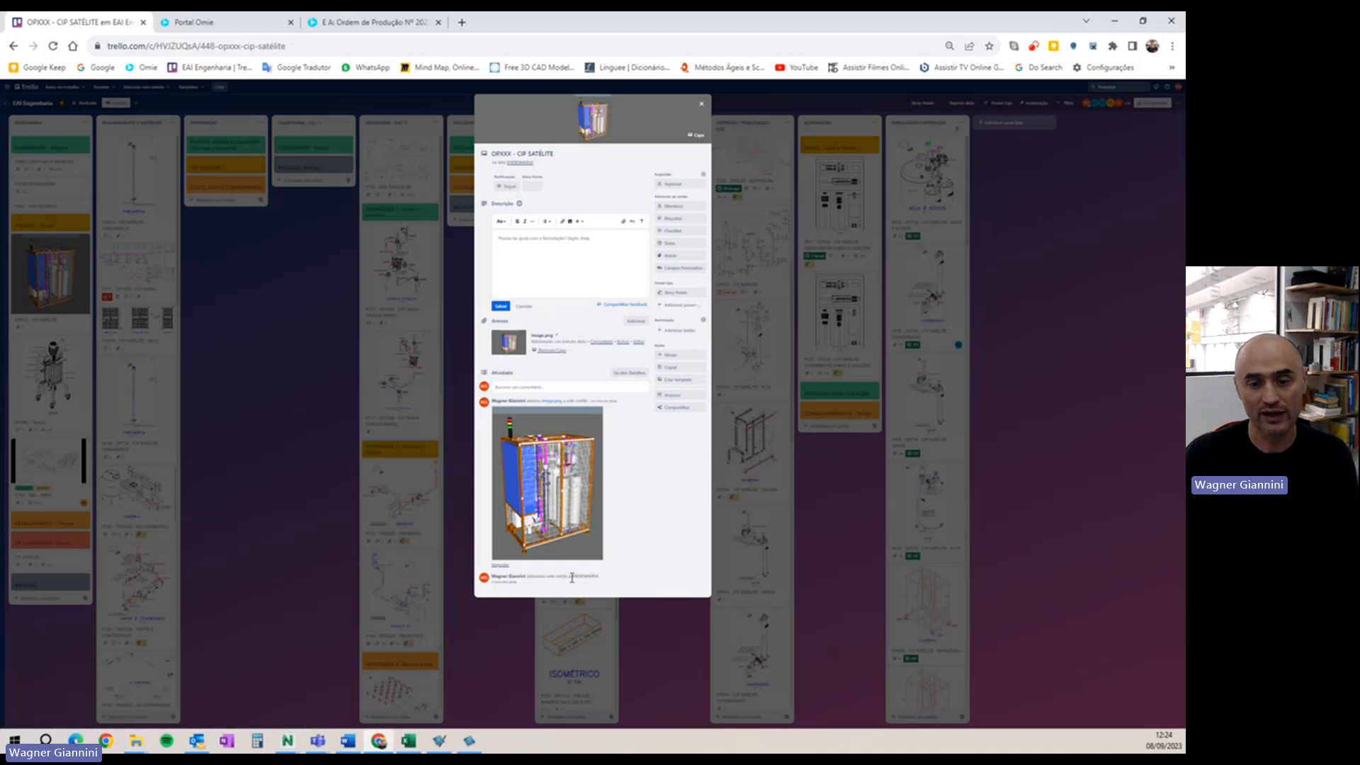
key("ctrl+plus")
key("ctrl+plus")
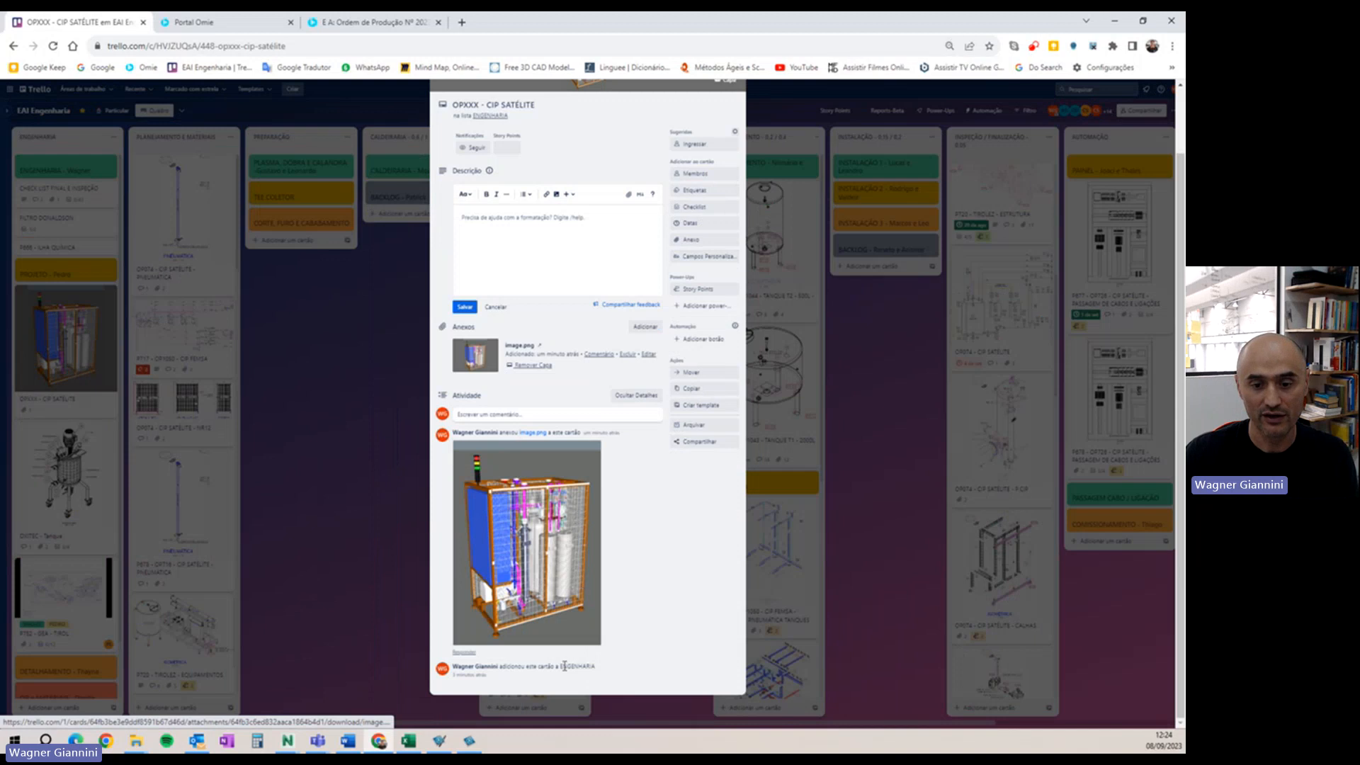
key("ctrl+minus")
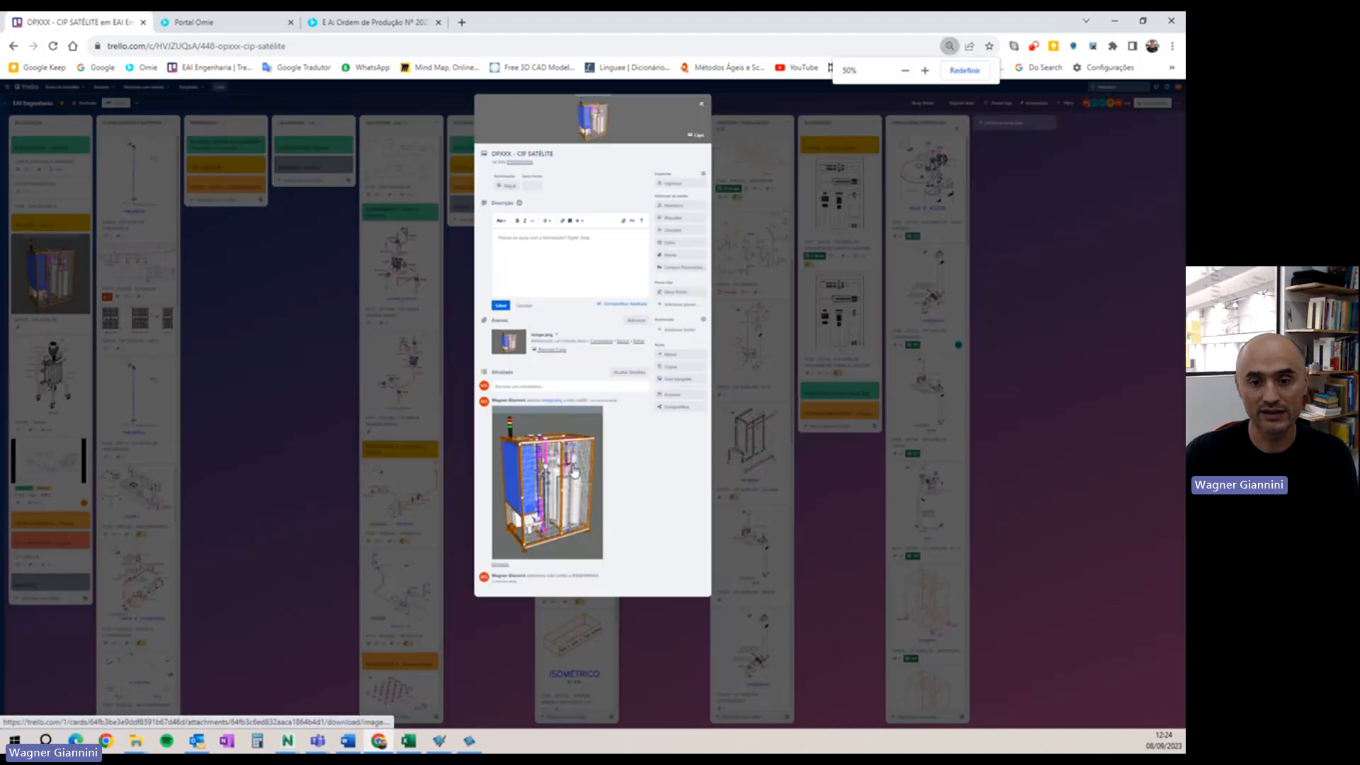
key("Escape")
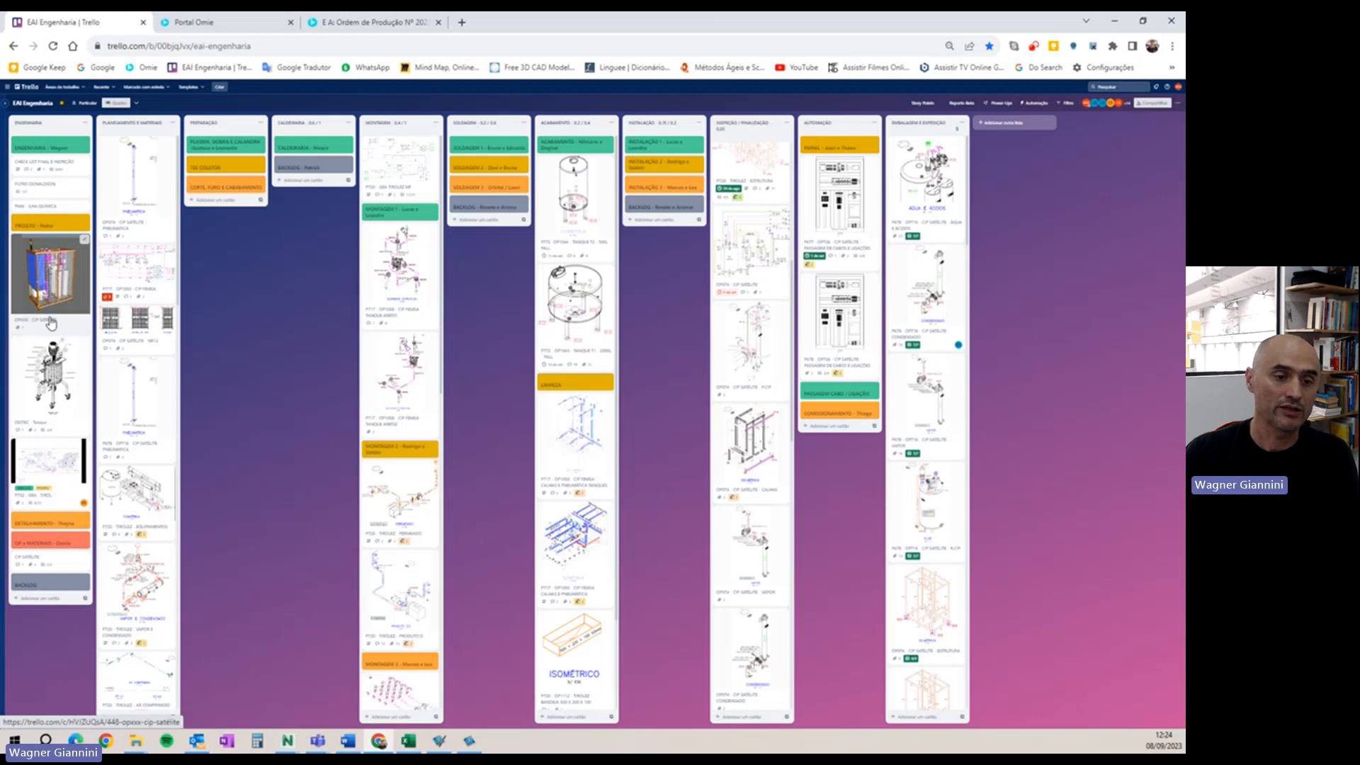
left_click(44, 278)
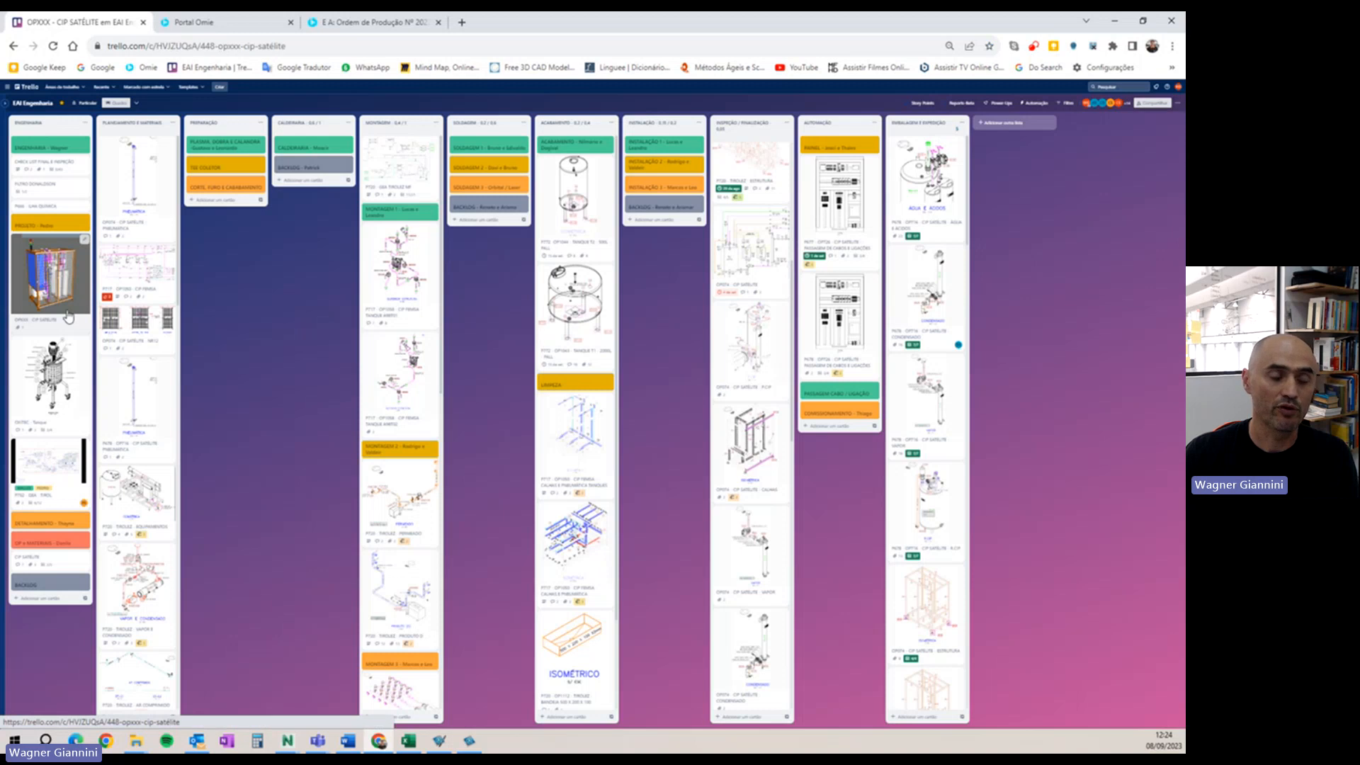
left_click(702, 104)
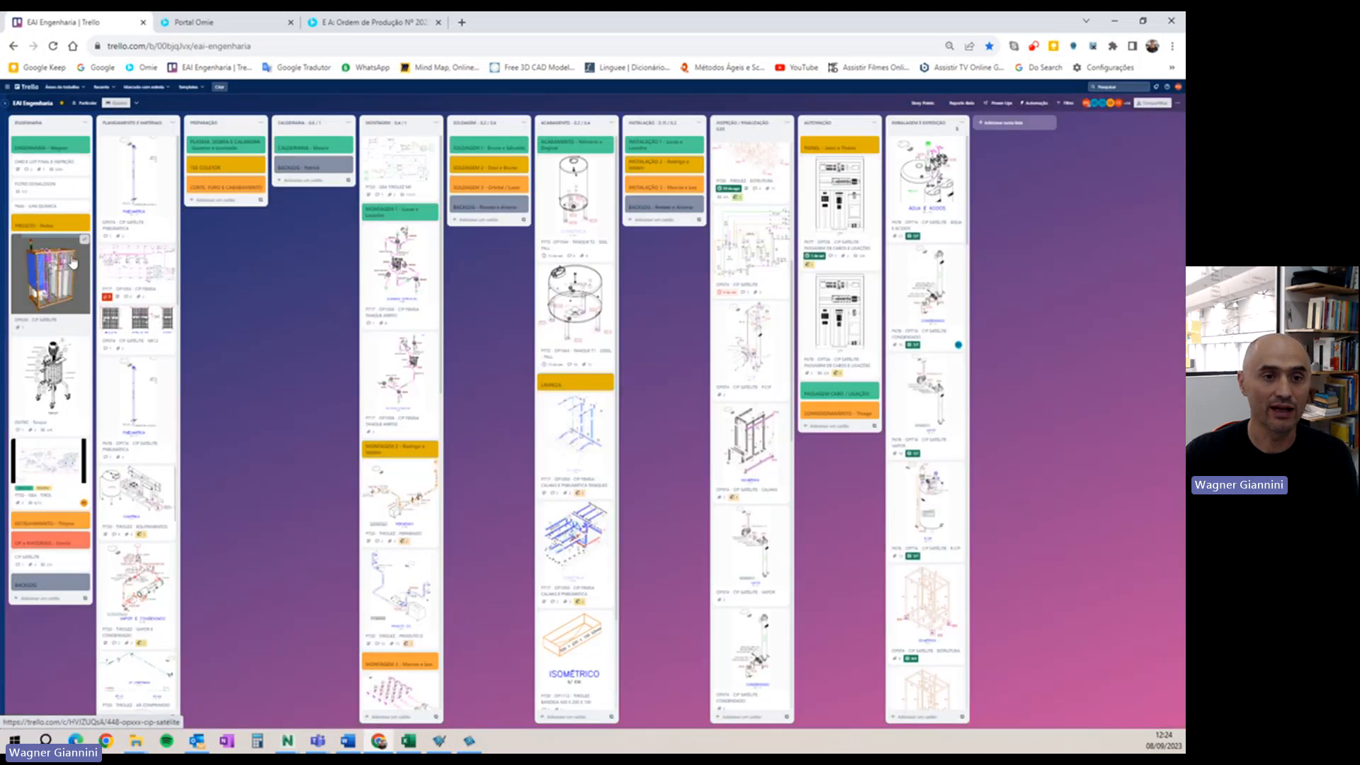
- Move the OPXXX - CIP SATÉLITE card to the top of the PLANEJAMENTO E MATERIAIS list and review its activity history
left_click_drag(71, 266, 135, 177)
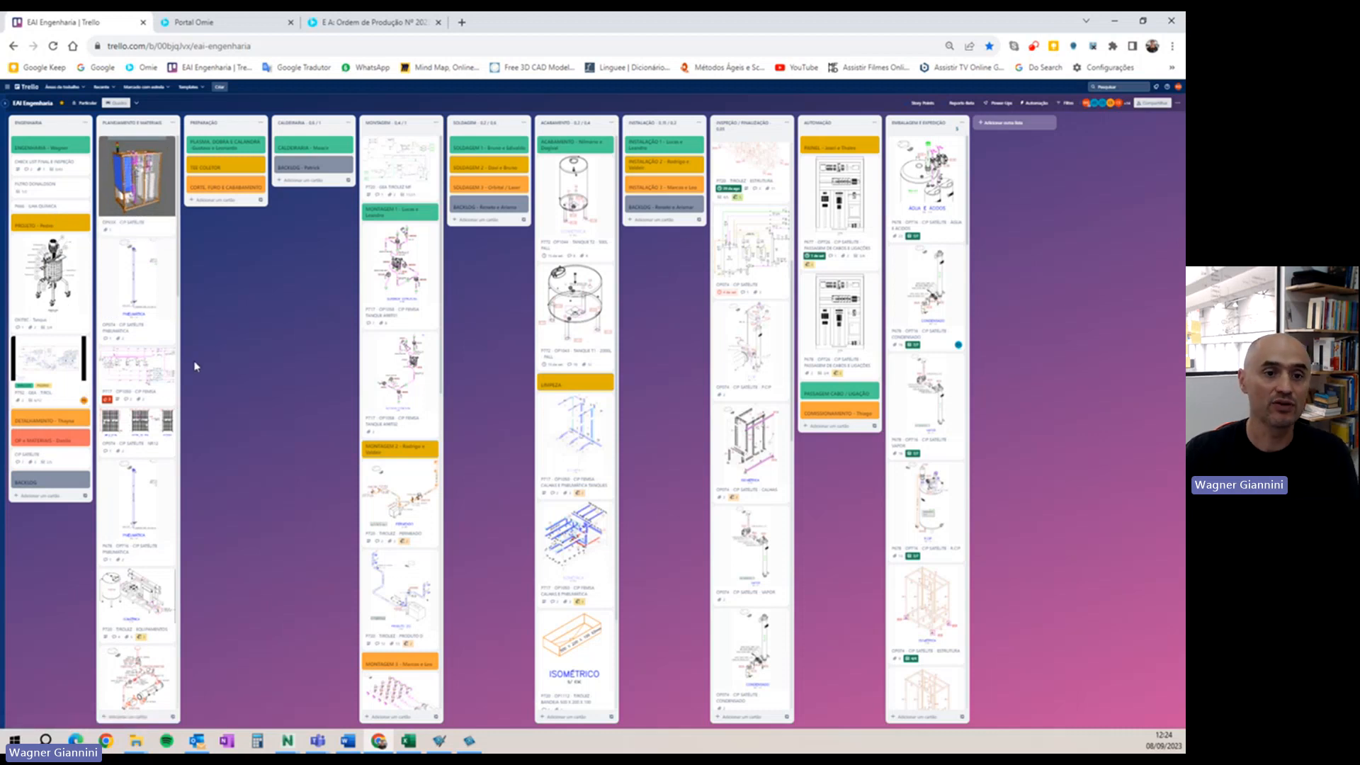
left_click(152, 196)
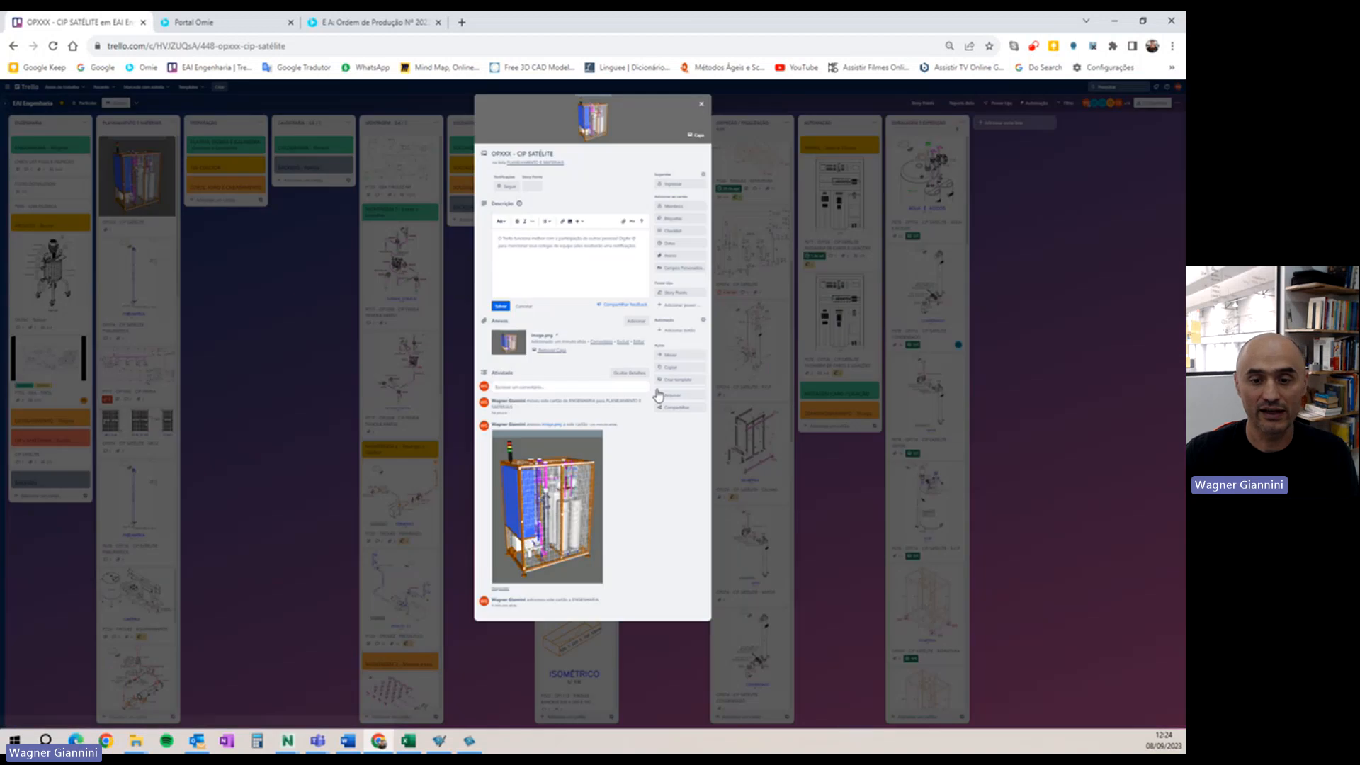
scroll(602, 459, "up", 2)
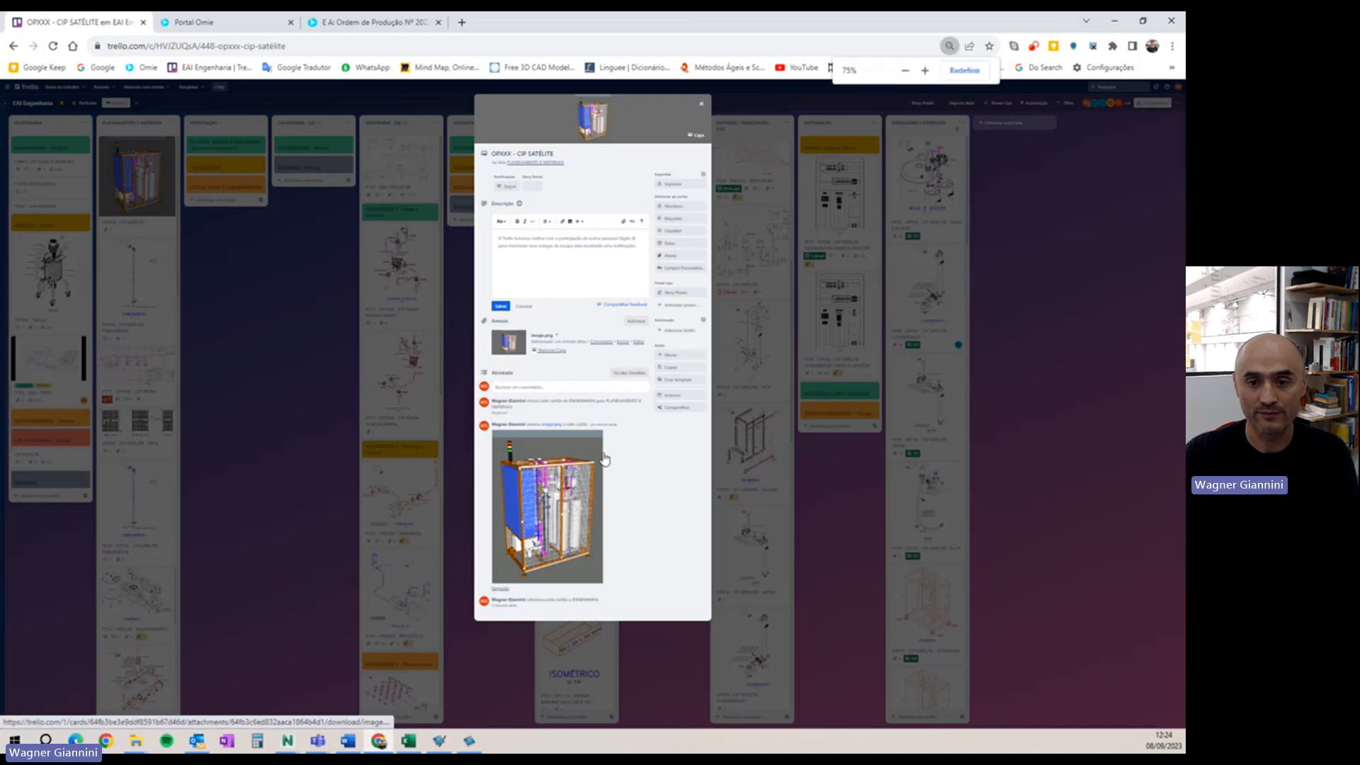
scroll(595, 577, "down", 3)
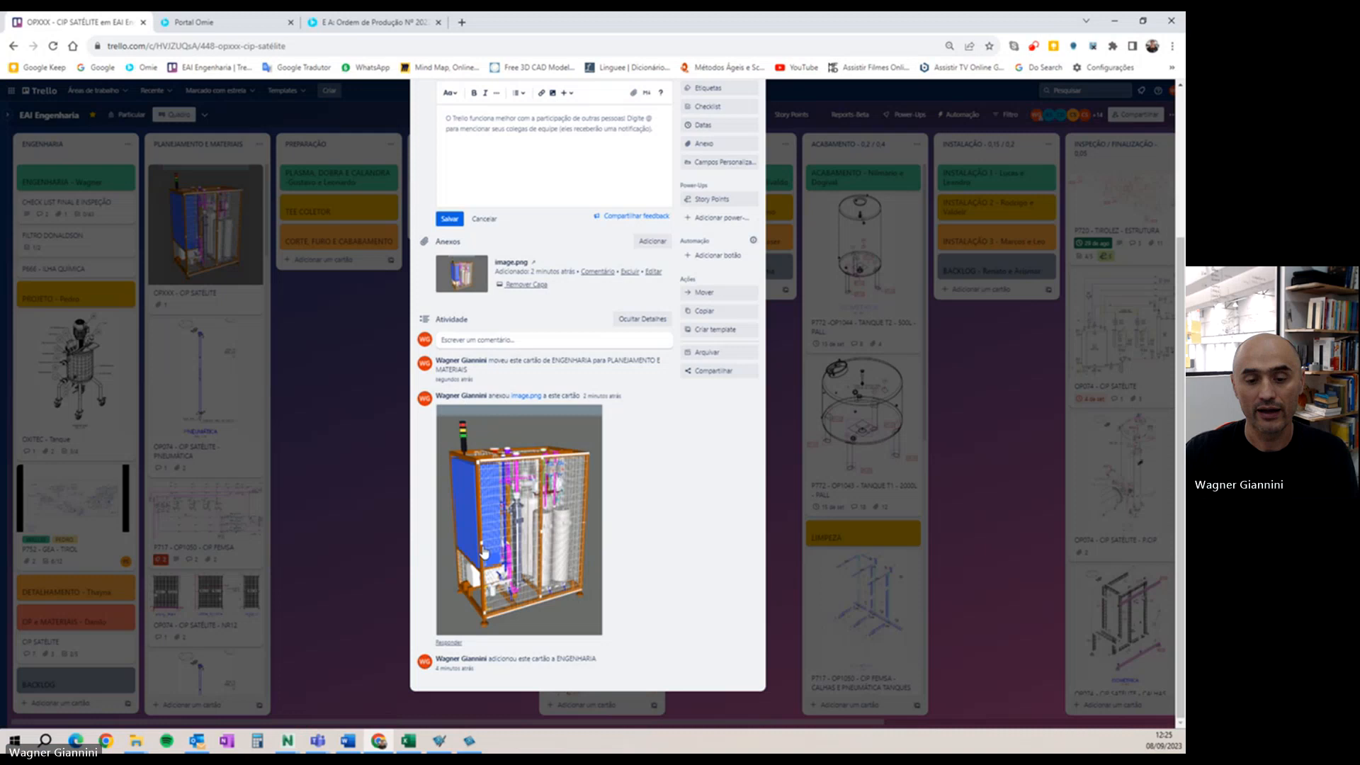
scroll(609, 397, "up", 3)
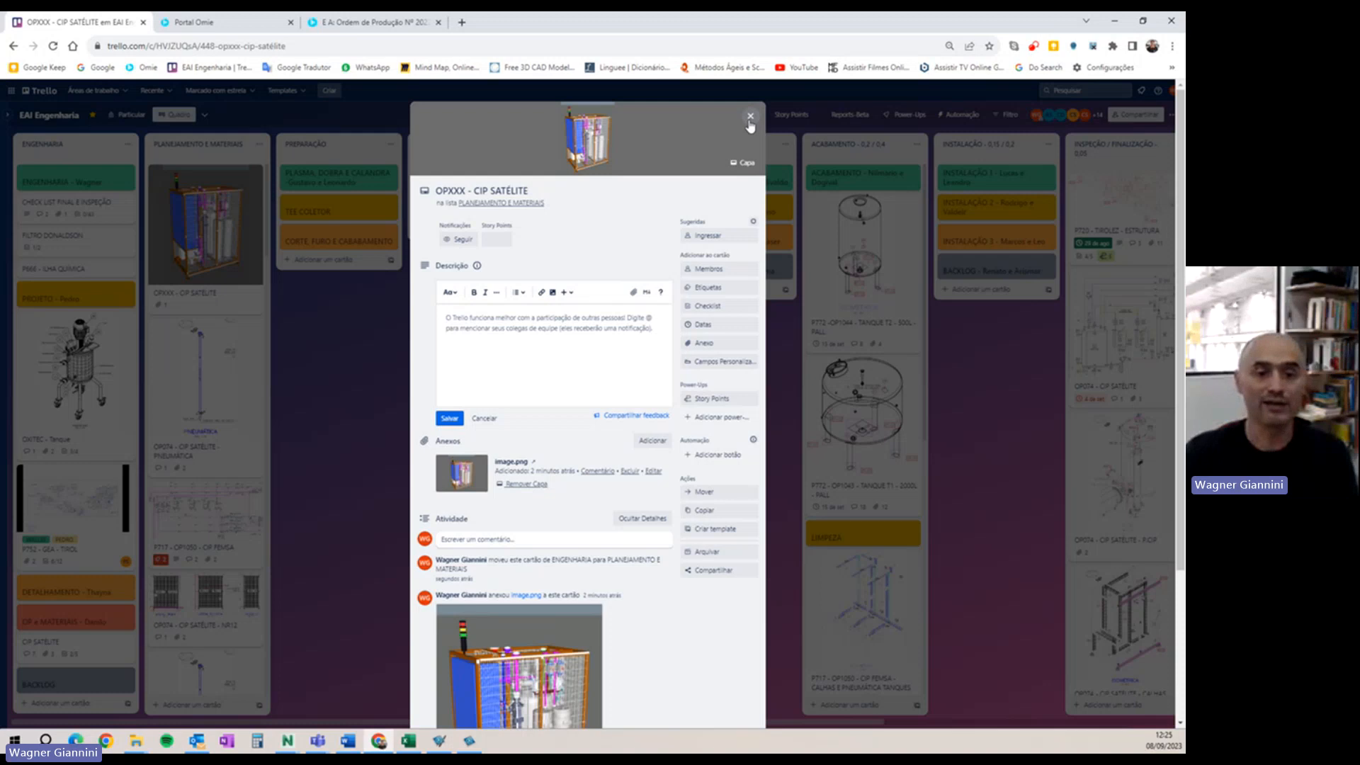
left_click(750, 121)
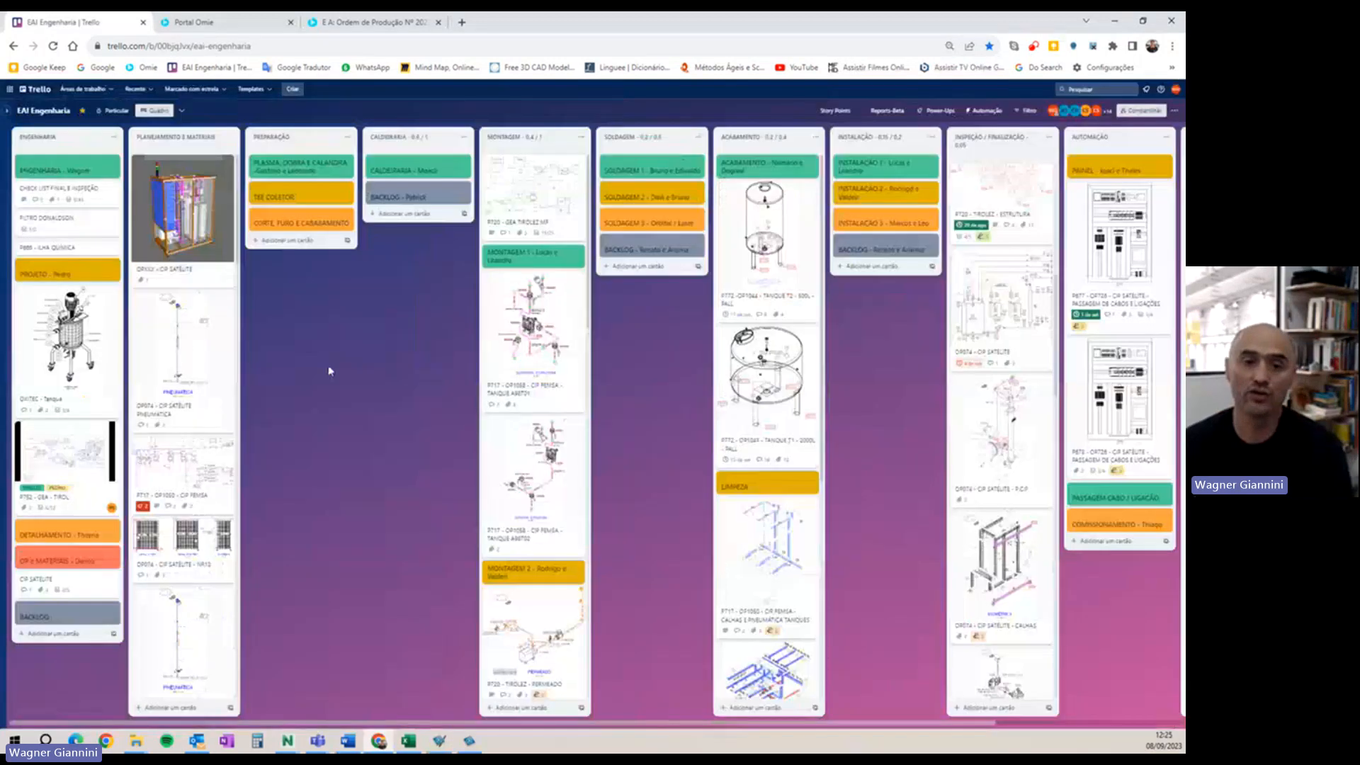
- Check the CARGA DE TRABALHO dashboard in Excel and return to the full Trello board
key("ctrl+minus")
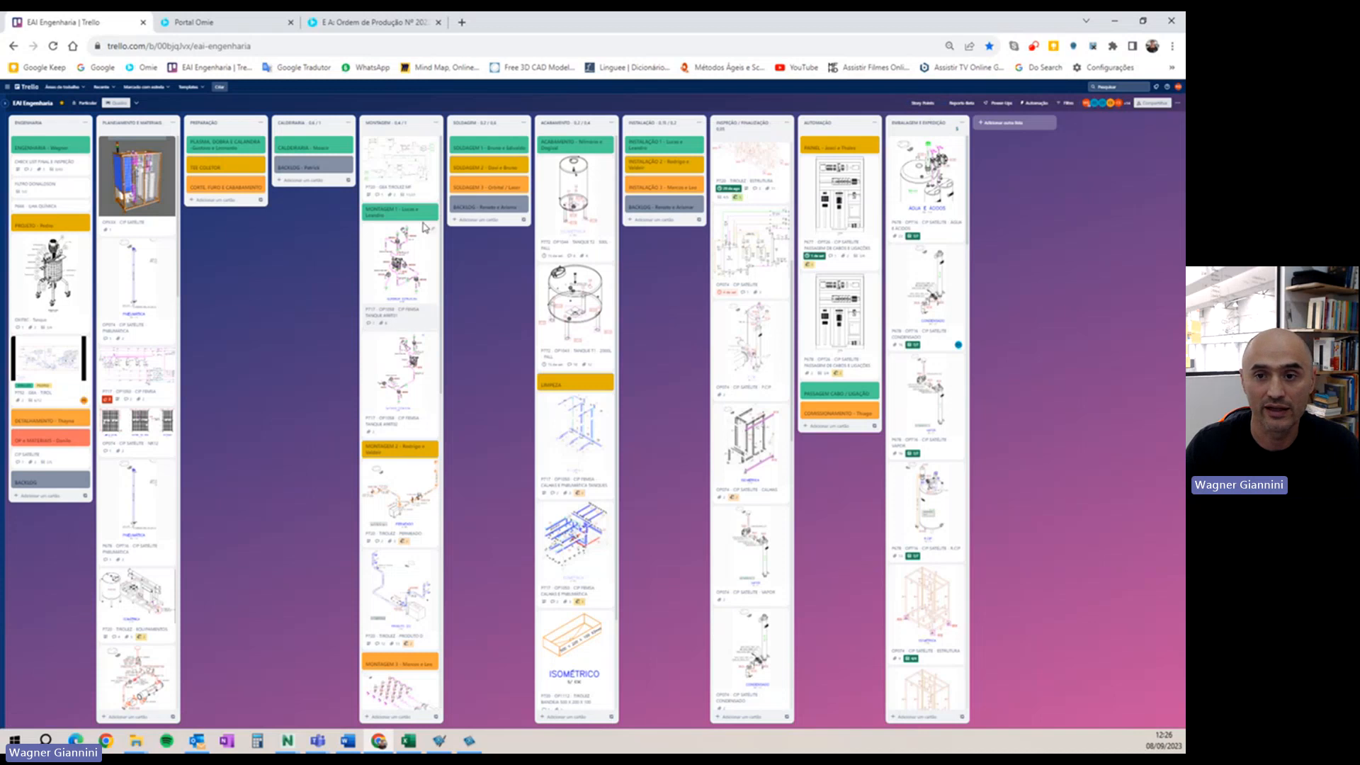
left_click(411, 741)
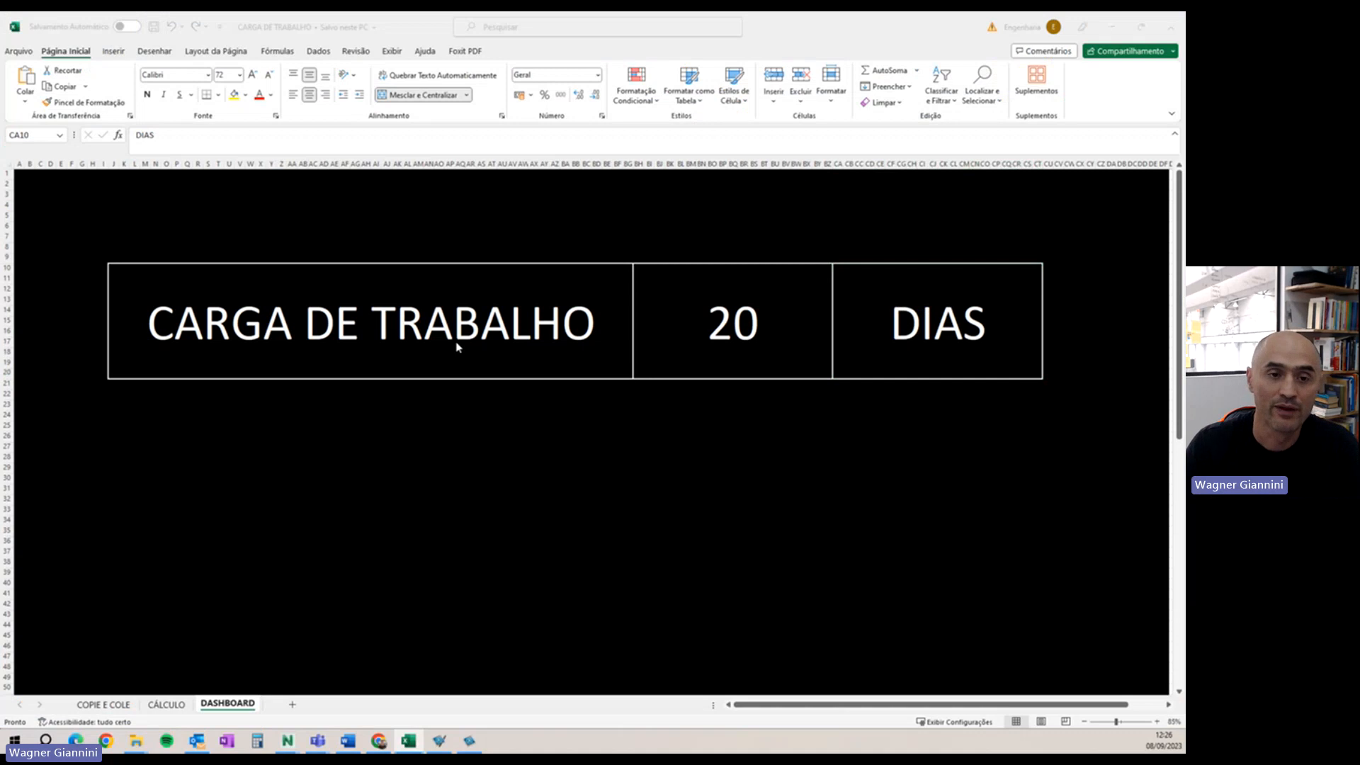
key("alt+Tab")
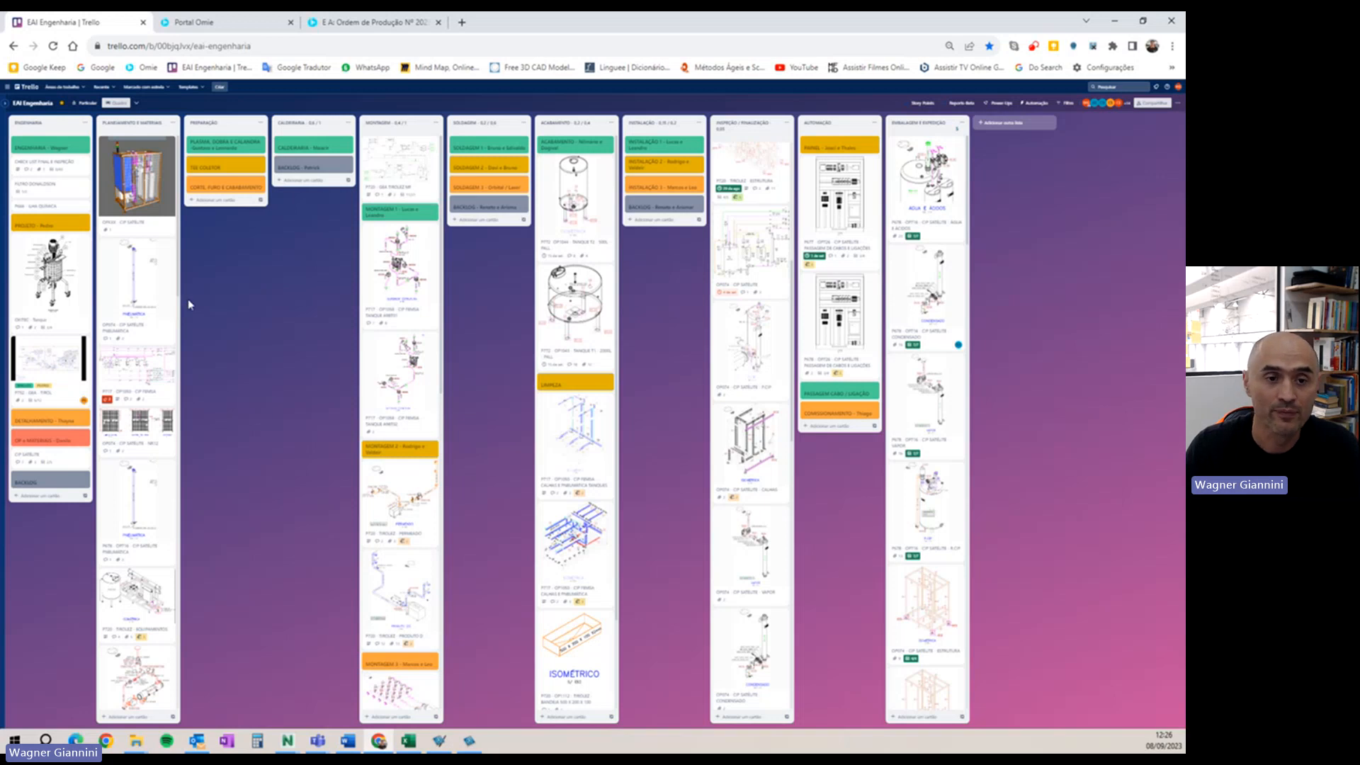
- Move the OPXXX - CIP SATÉLITE card to the PREPARAÇÃO list, directly below the PLASMA, DOBRA E CALANDRA heading
key("ctrl+plus")
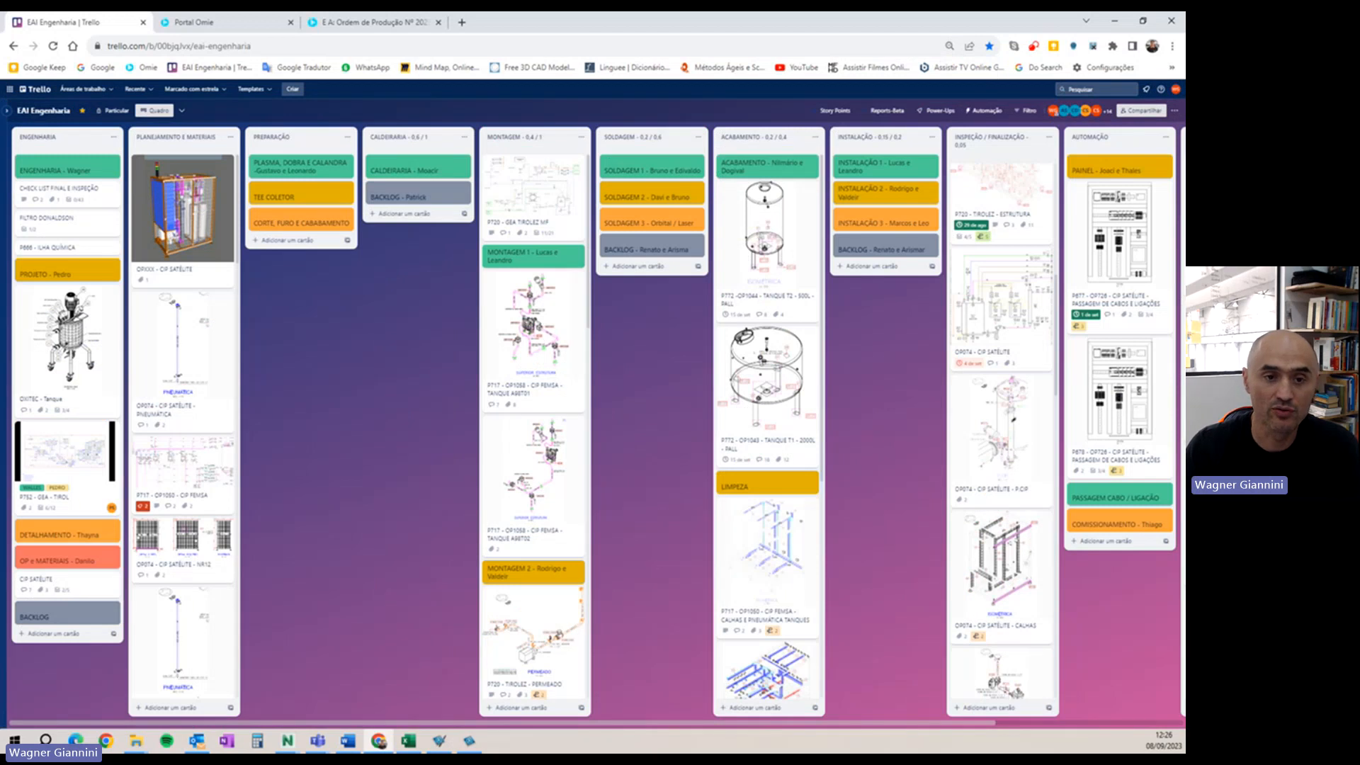
left_click_drag(186, 226, 172, 252)
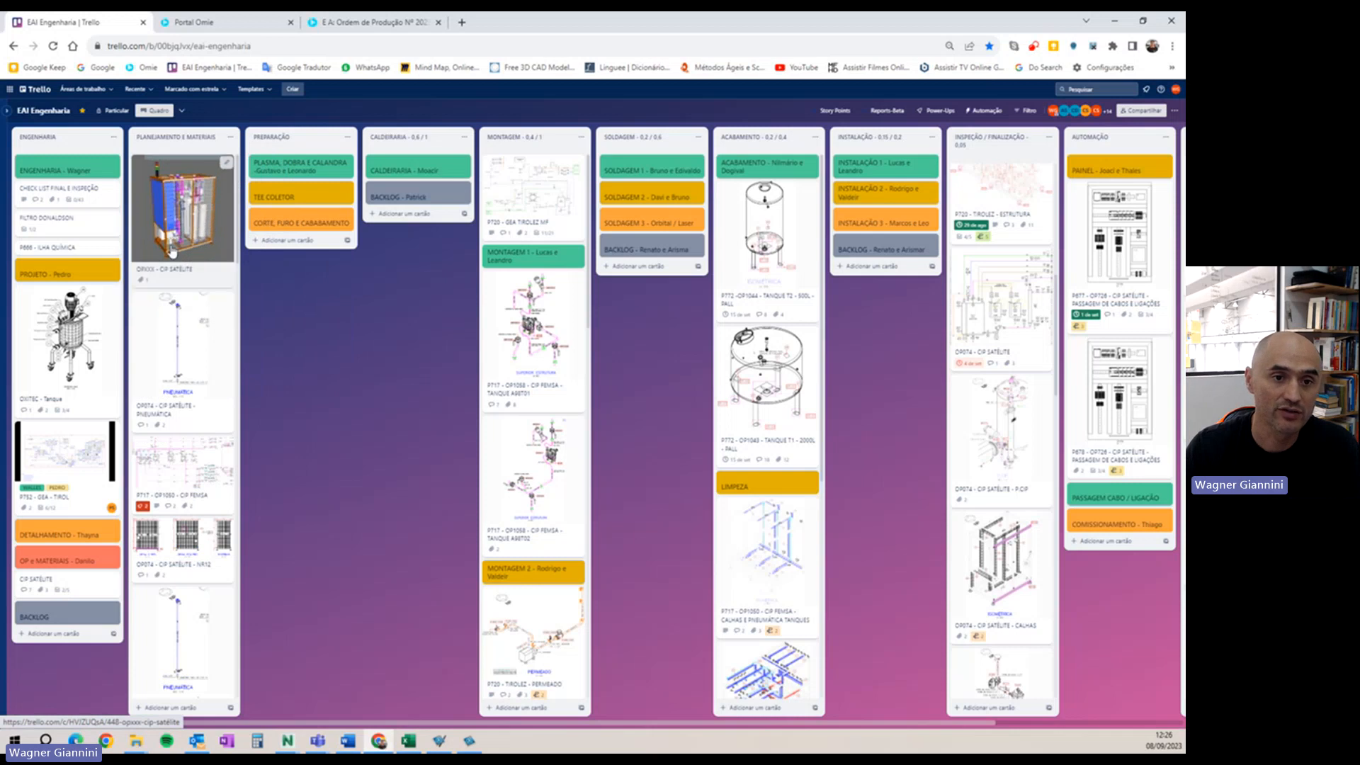
key("ctrl+minus")
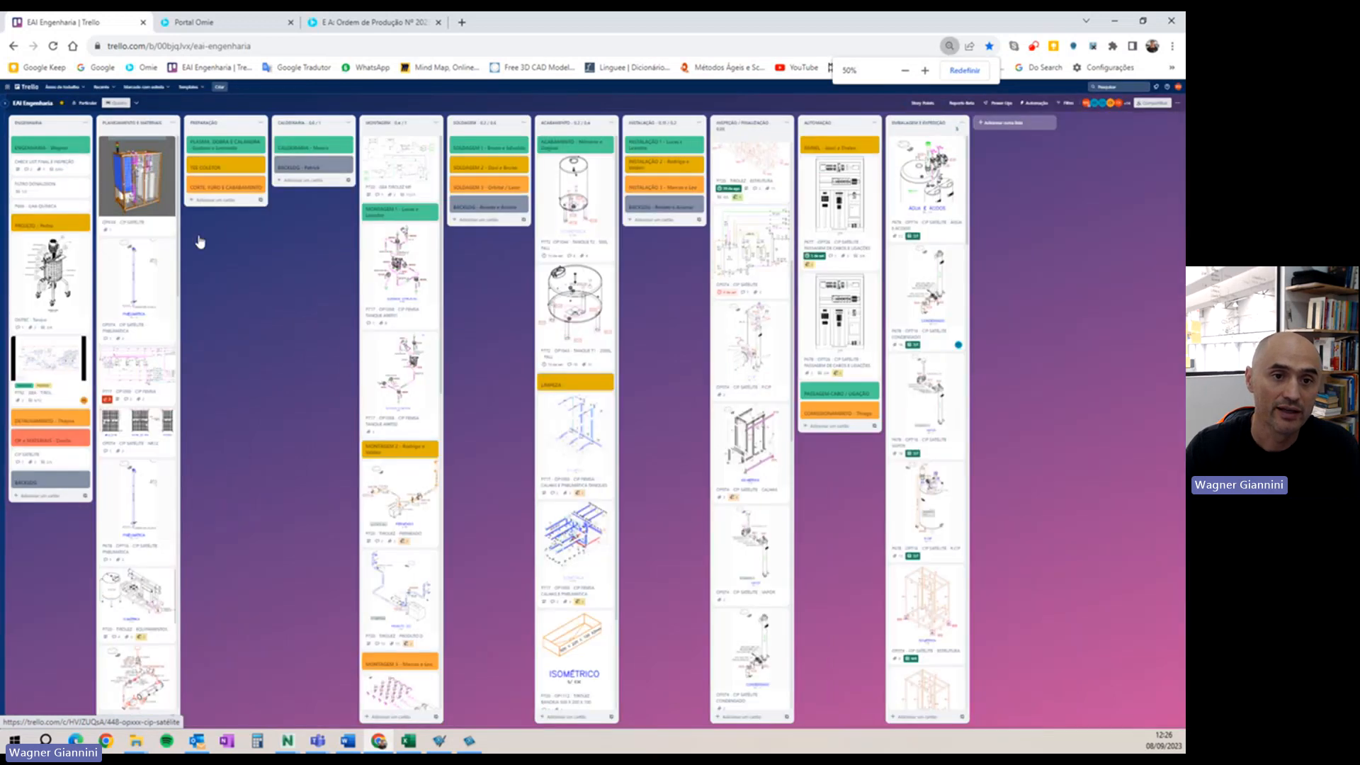
left_click_drag(173, 173, 220, 216)
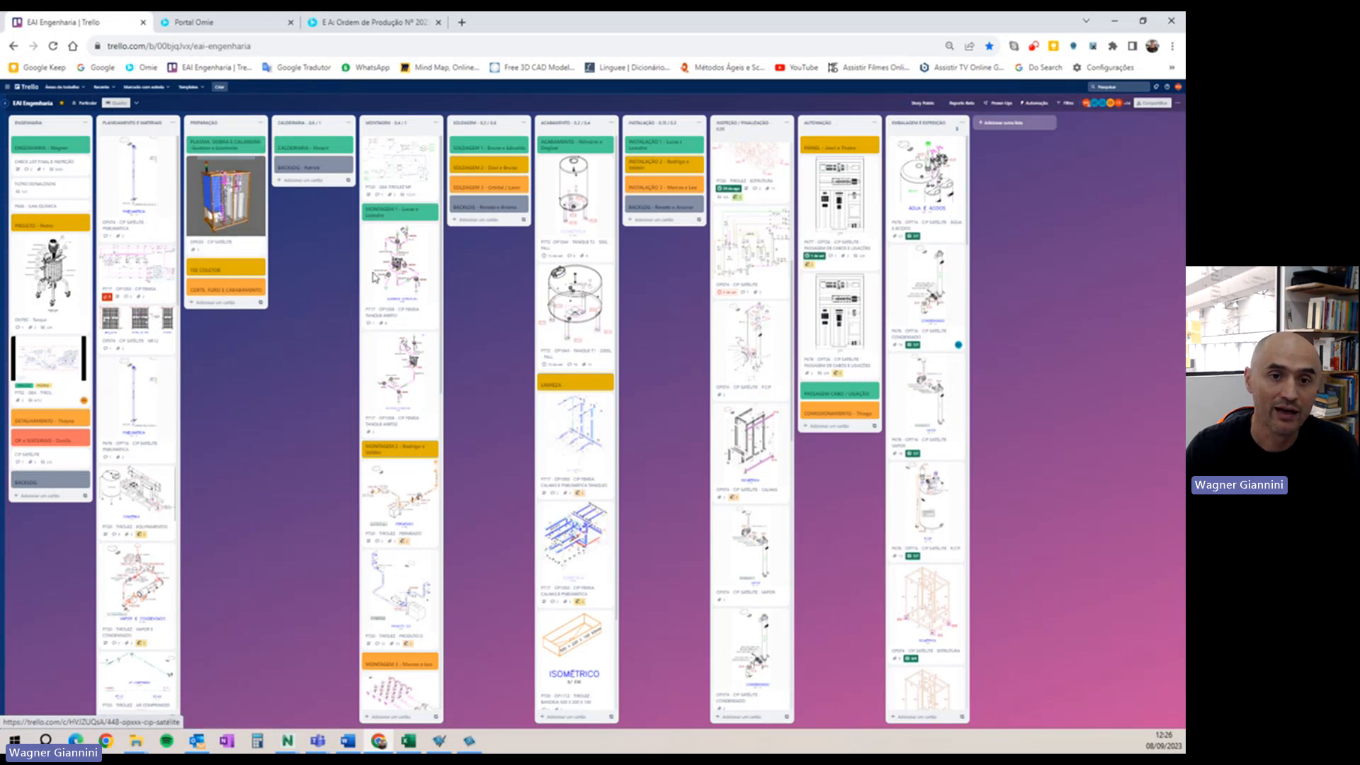
- Move the OPXXX - CIP SATÉLITE card from PREPARAÇÃO to the MONTAGEM list, directly below its BACKLOG heading
scroll(396, 333, "down", 7)
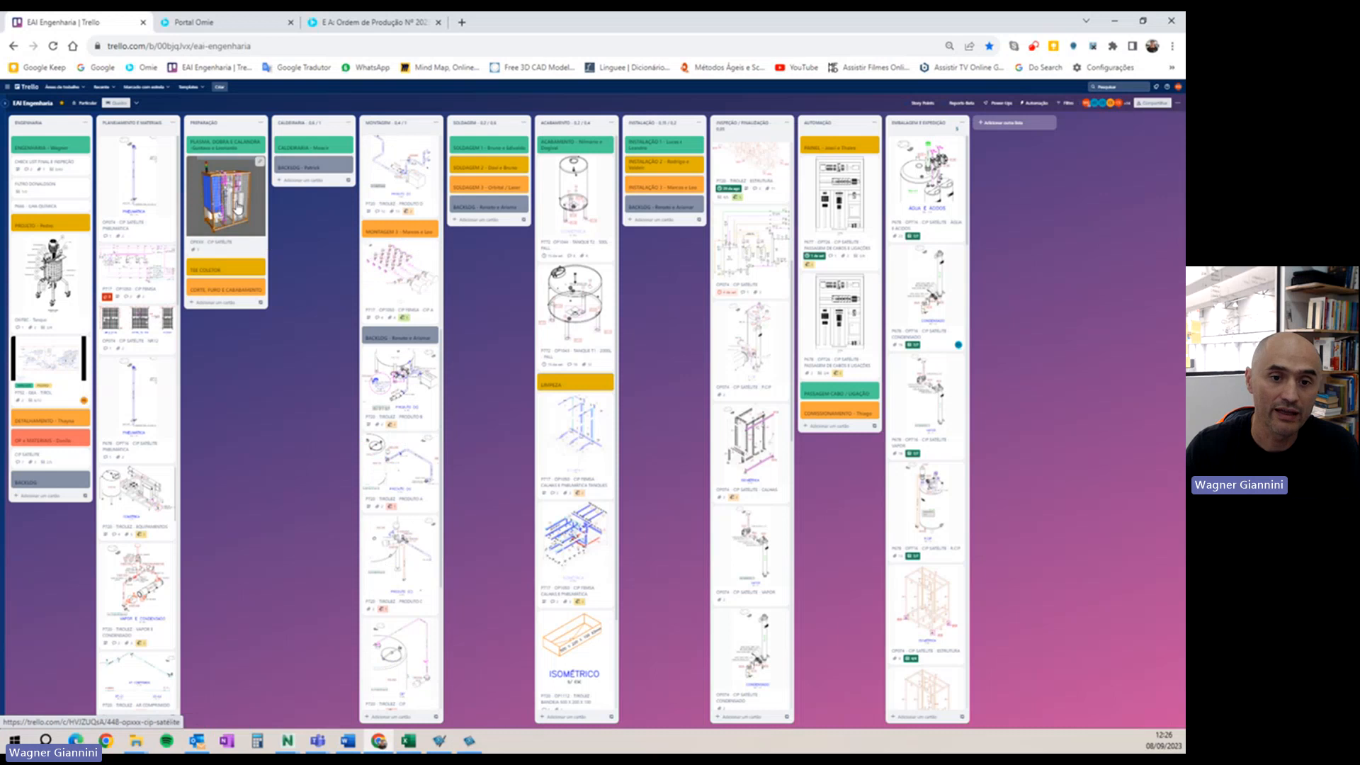
left_click_drag(235, 209, 420, 346)
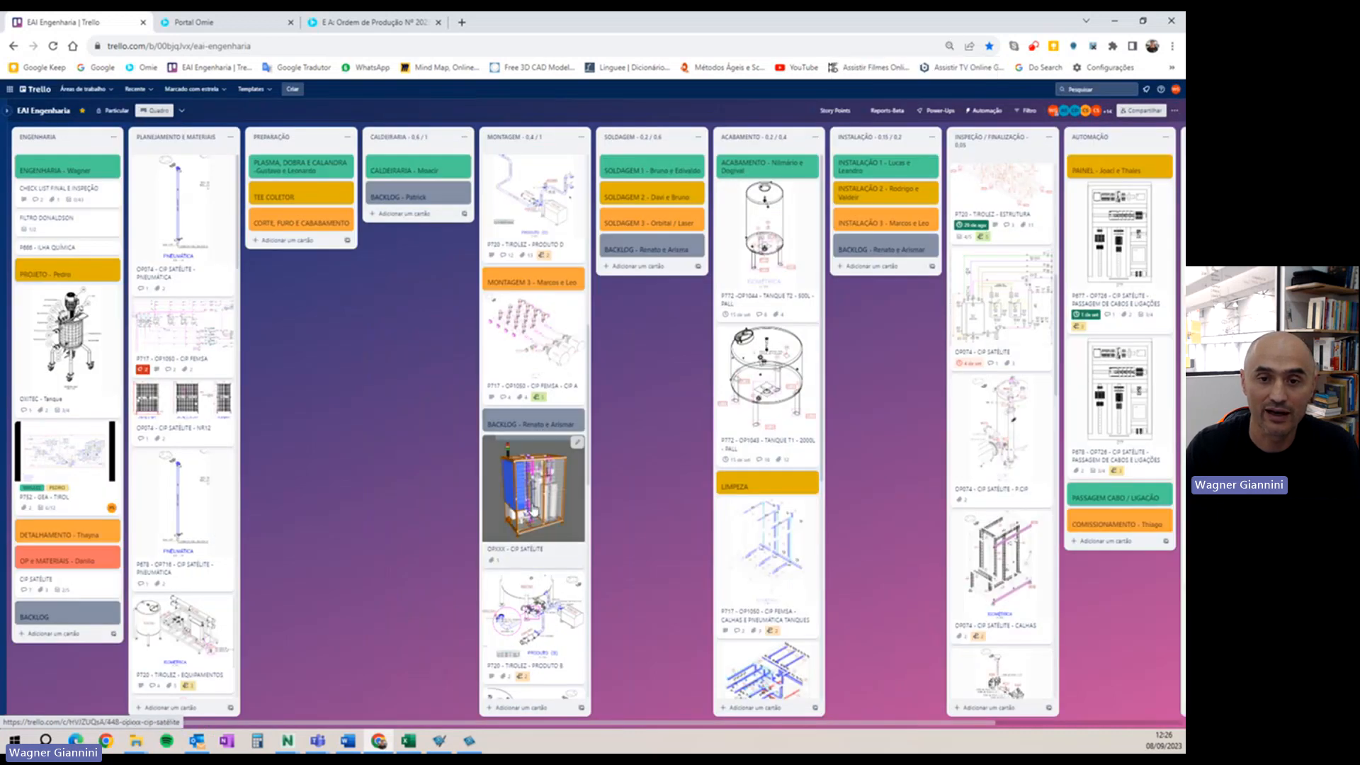
scroll(542, 319, "up", 10)
scroll(540, 211, "down", 8)
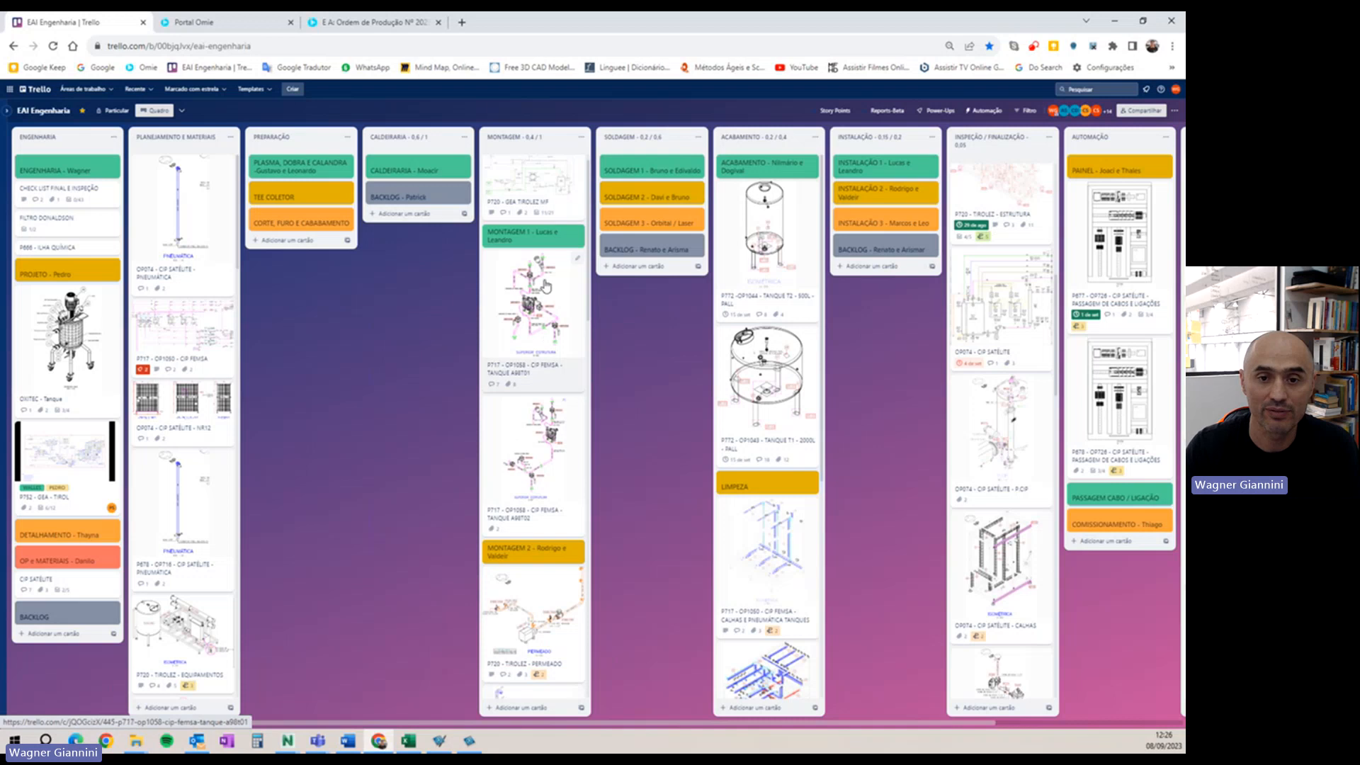
scroll(542, 347, "down", 2)
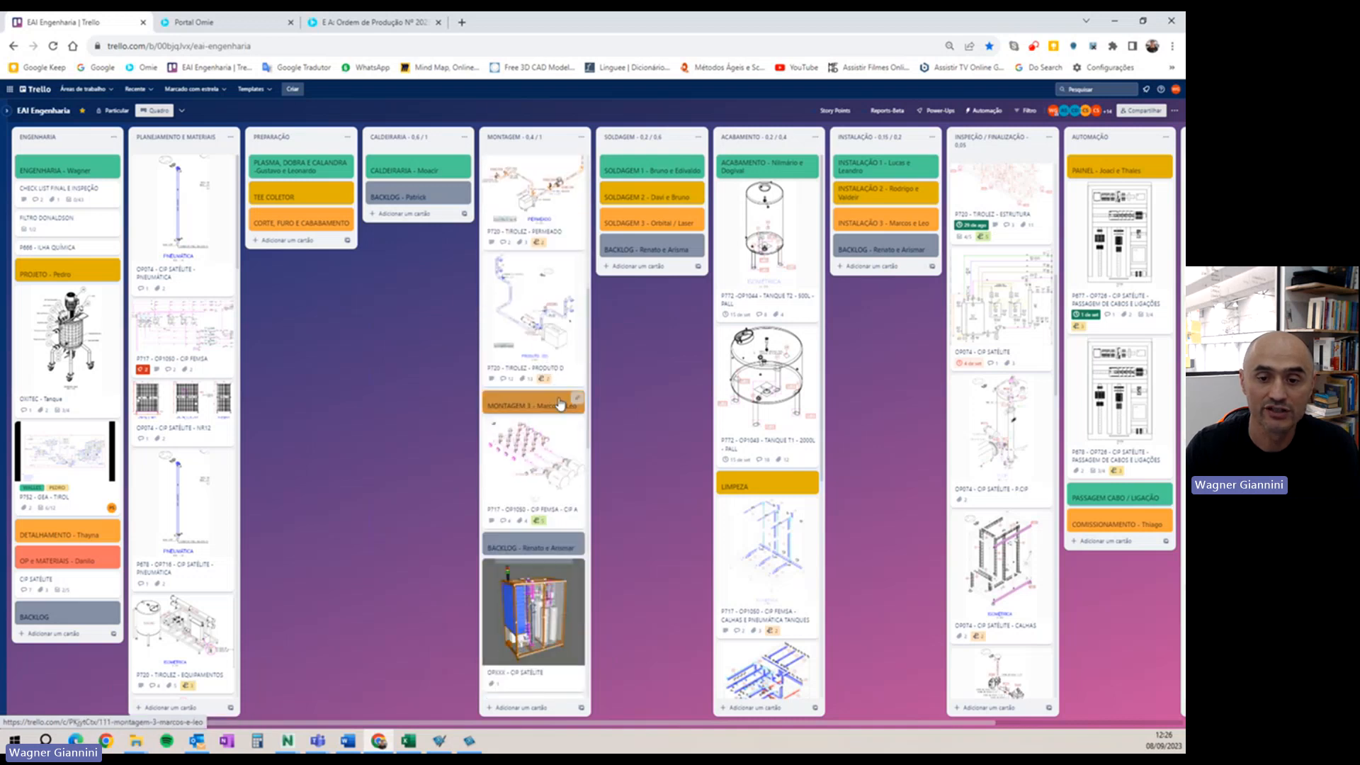
key("ctrl+minus")
key("ctrl+minus")
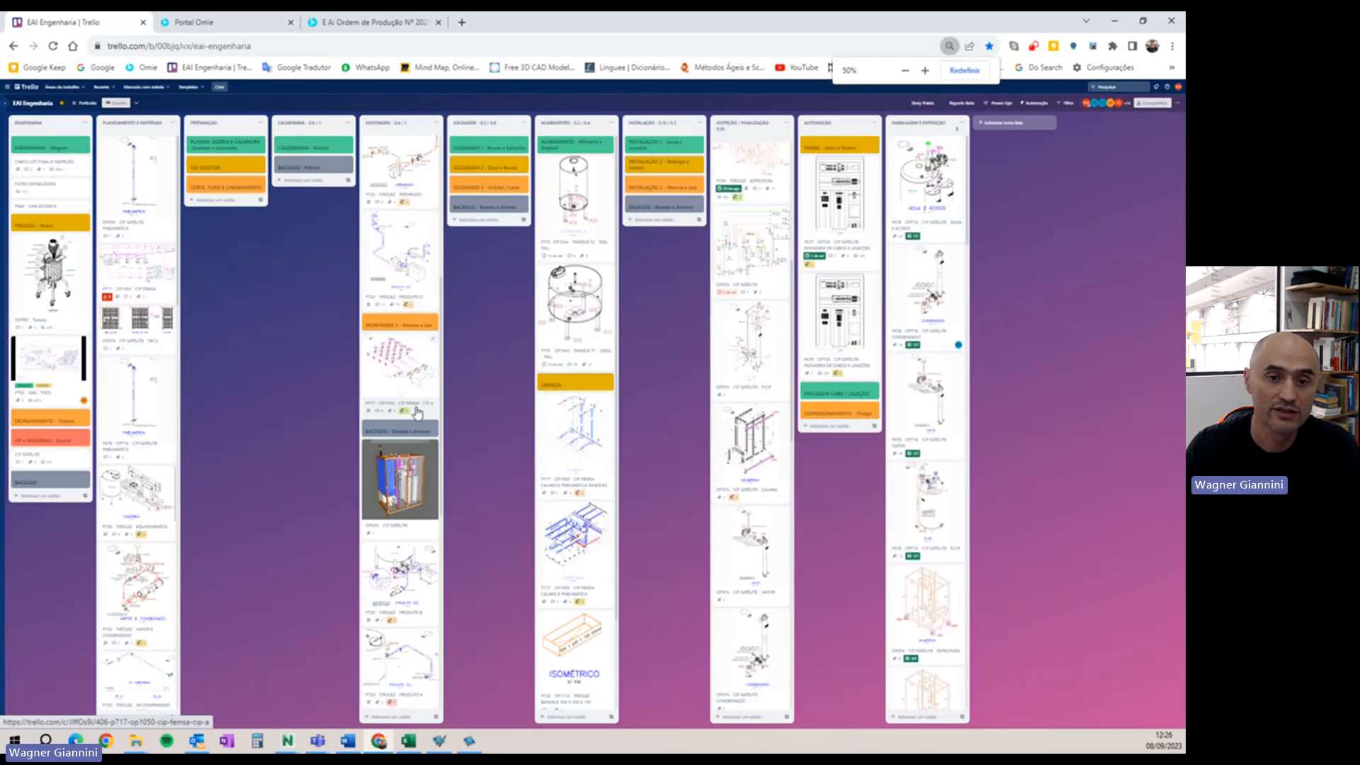
- Review the list moves recorded in the OPXXX - CIP SATÉLITE card's activity history and close the card
left_click(413, 513)
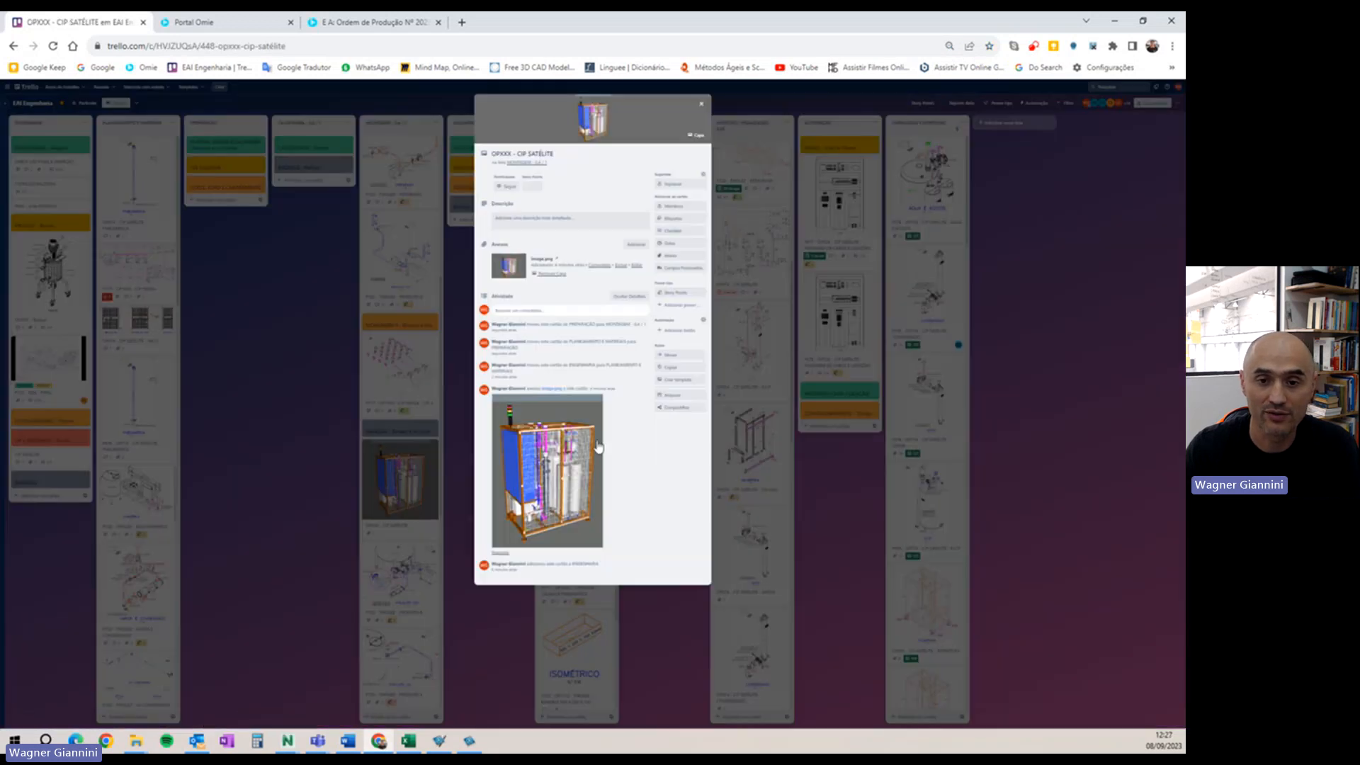
scroll(574, 365, "up", 3)
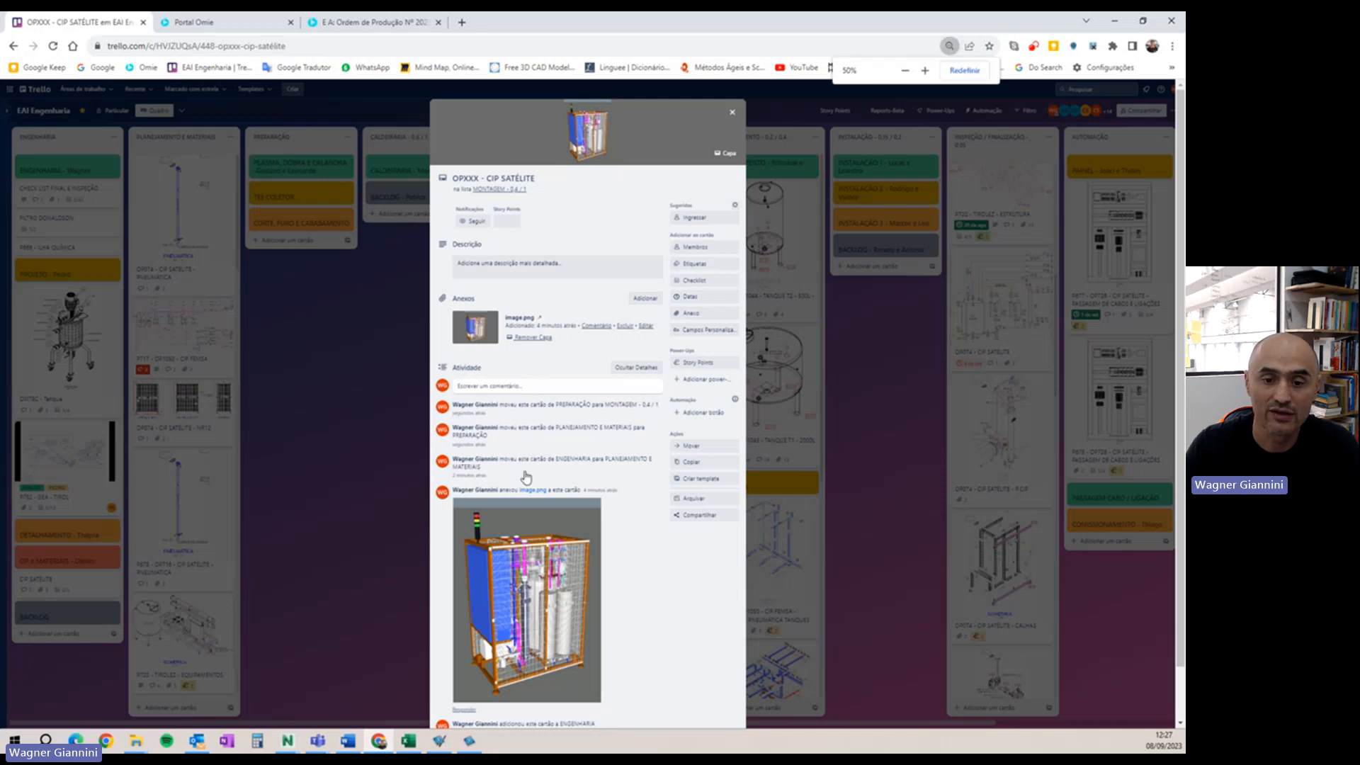
key("ctrl+minus")
key("ctrl+minus")
key("ctrl+minus")
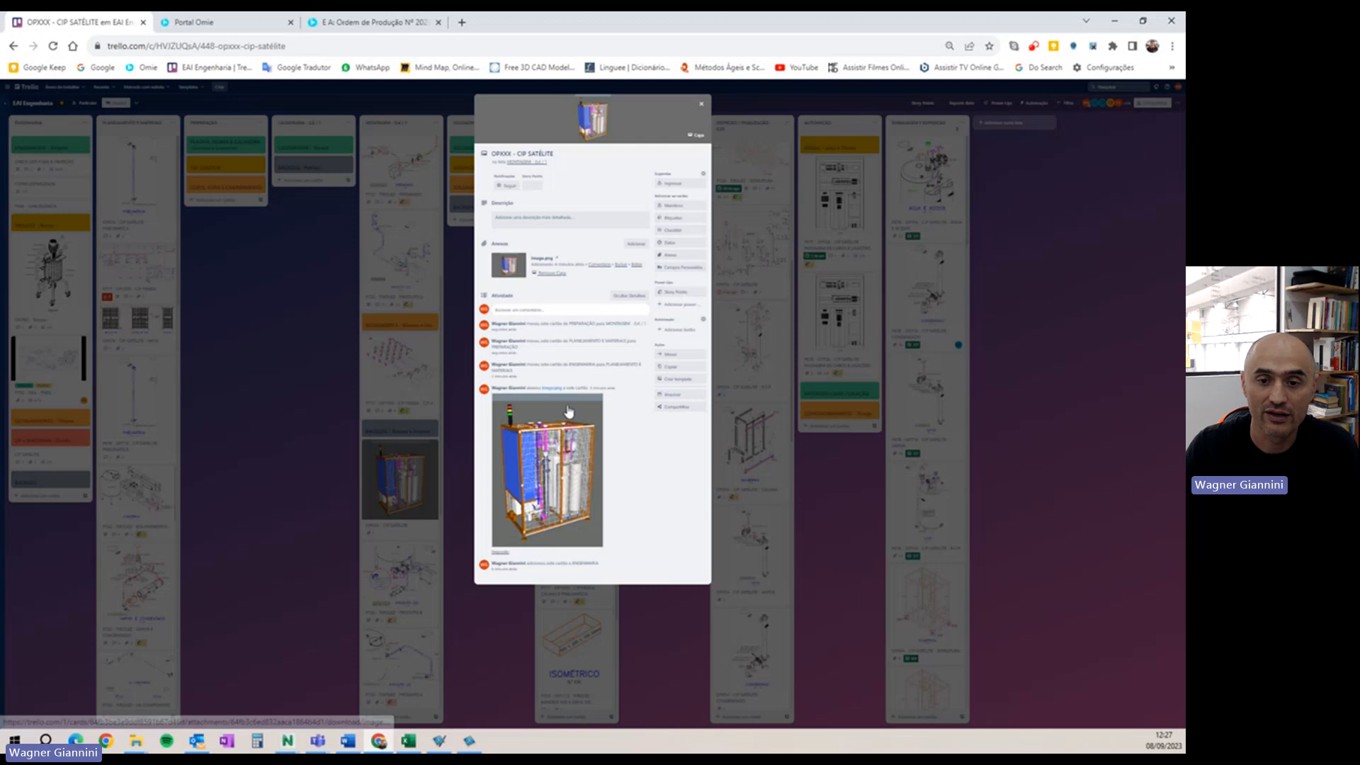
left_click(703, 112)
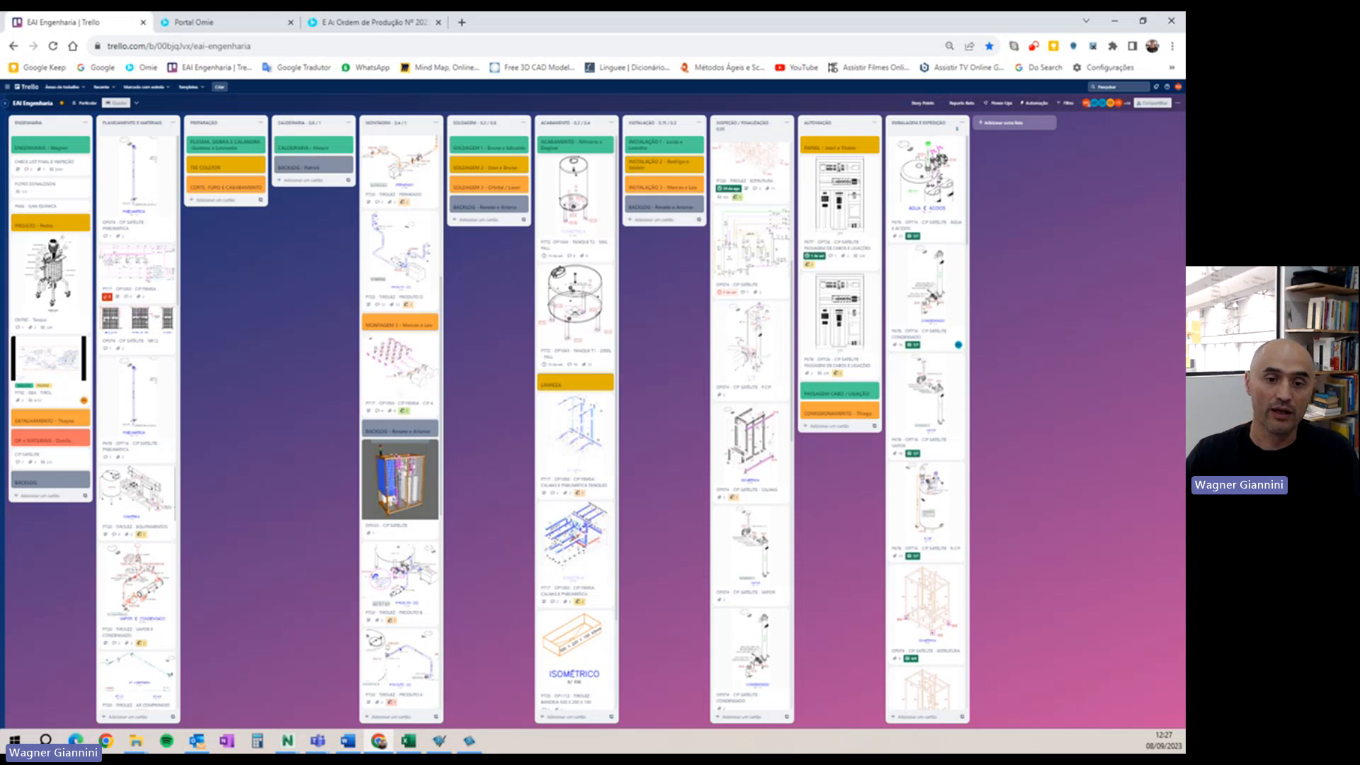
- Look through the MONTAGEM list's team headings and the cards assigned under each of them
key("ctrl+plus")
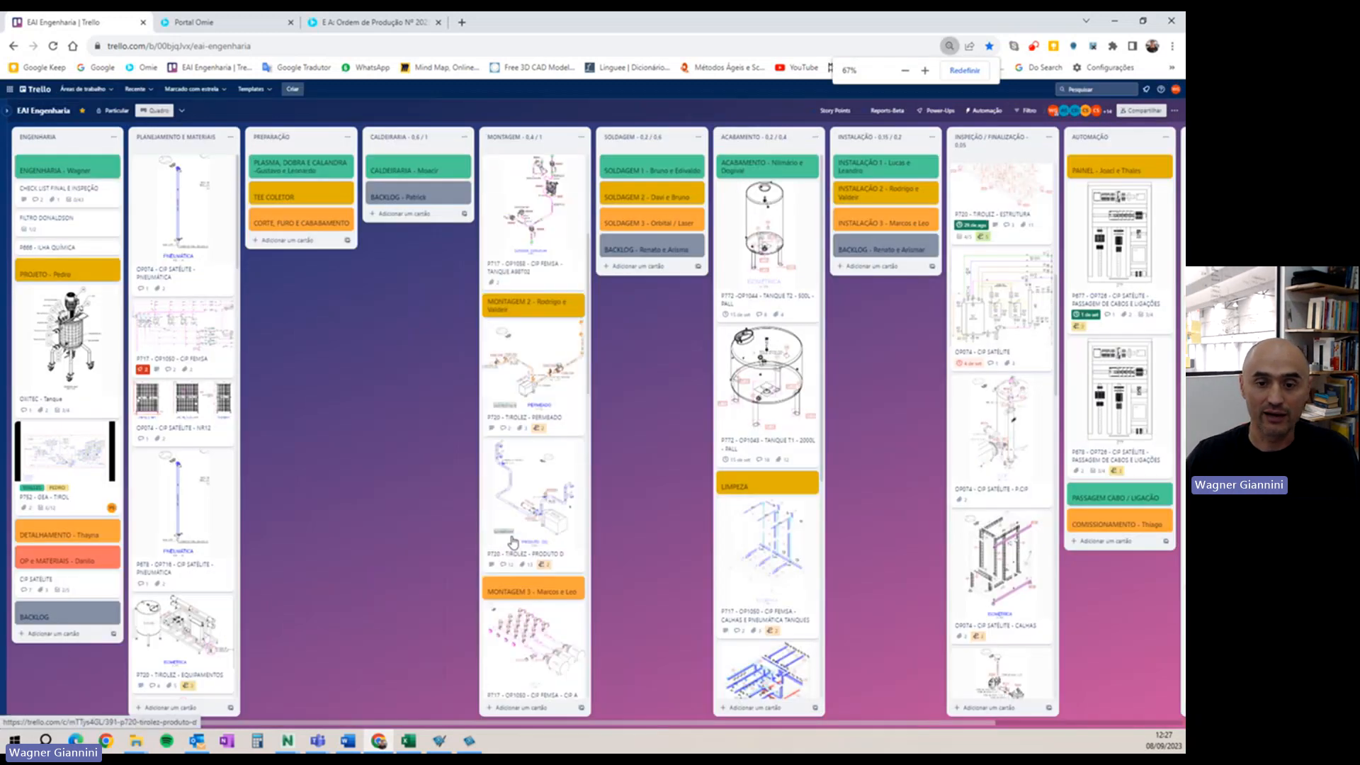
scroll(542, 448, "up", 3)
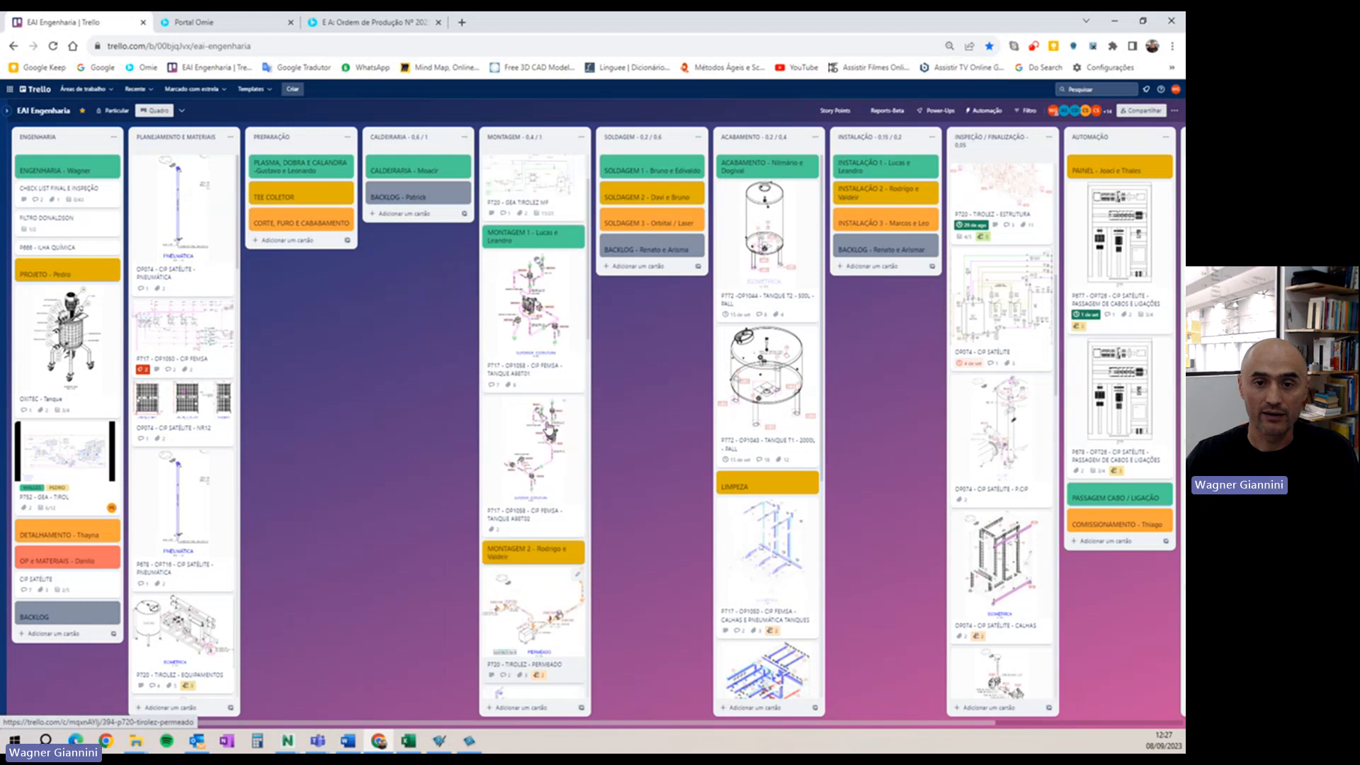
scroll(565, 327, "up", 2)
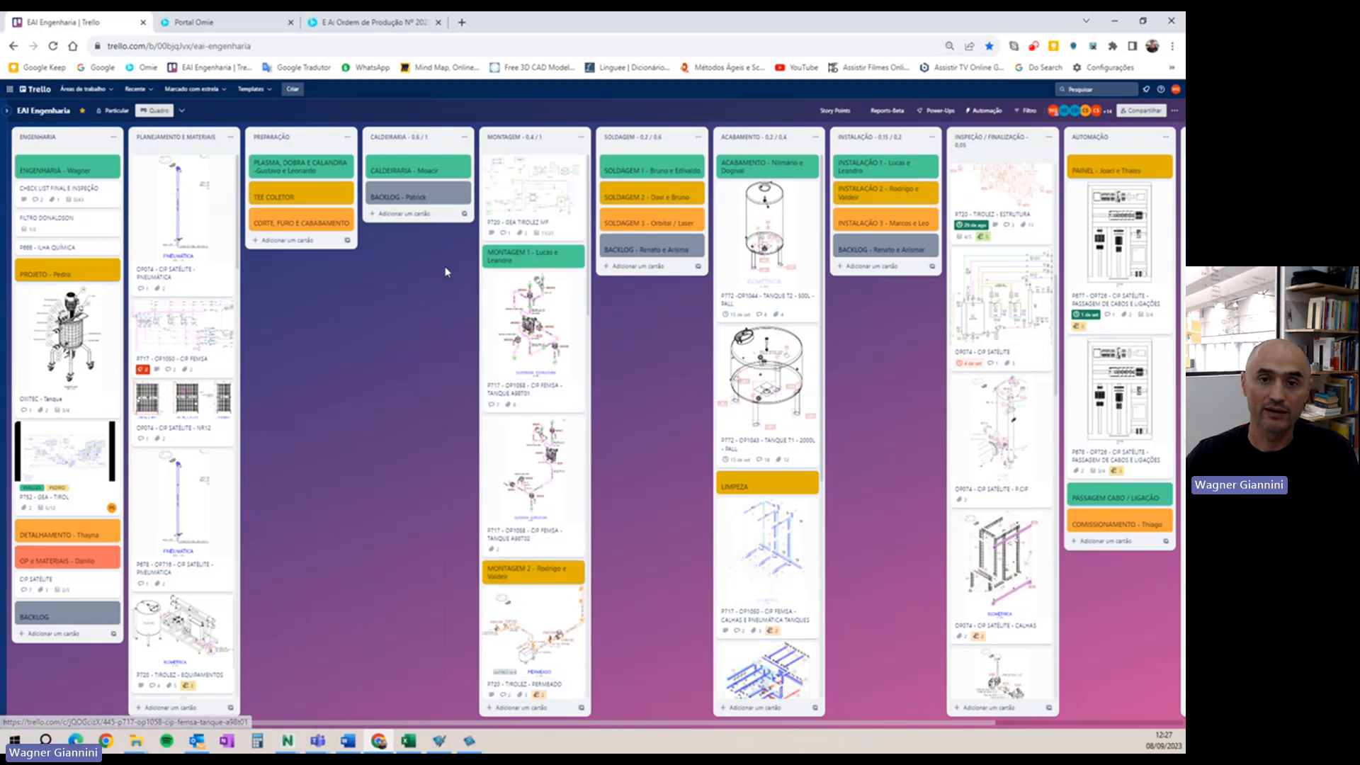
key("ctrl+minus")
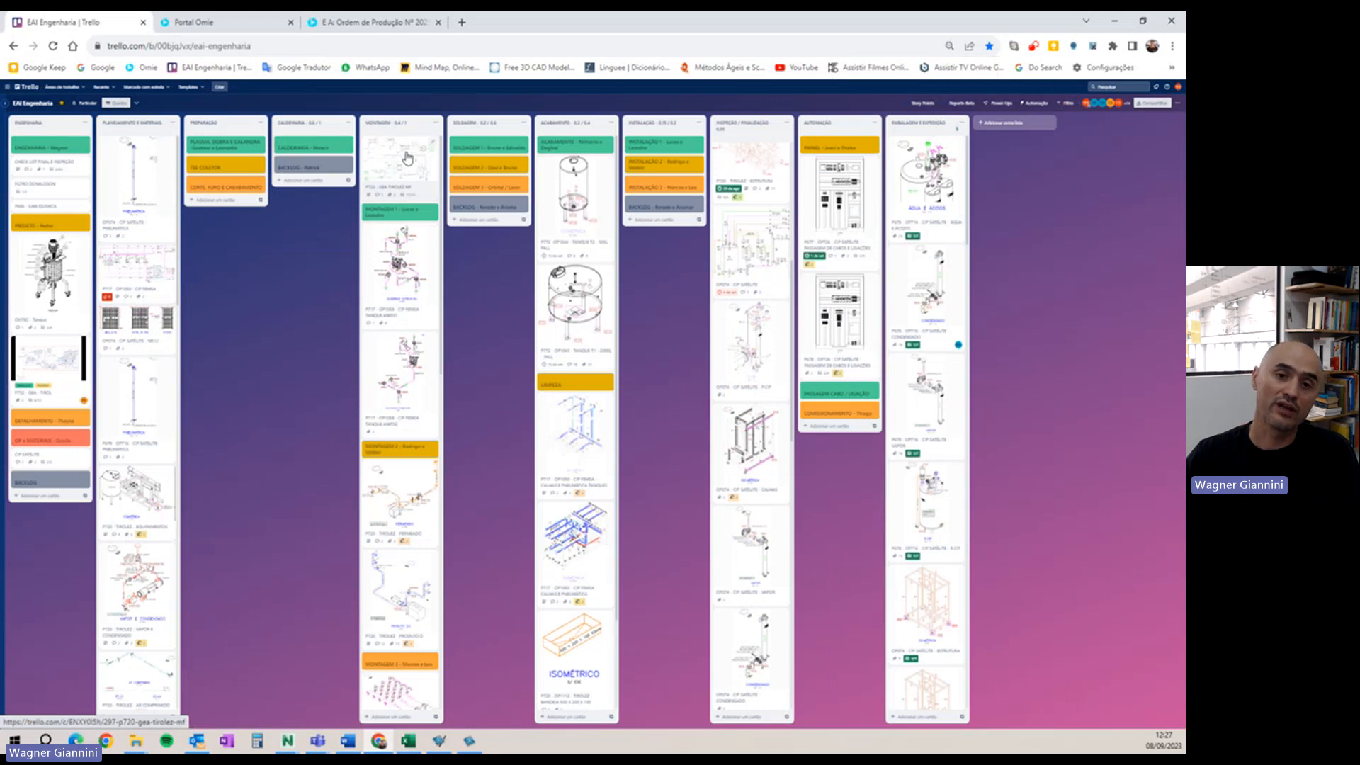
scroll(418, 418, "down", 15)
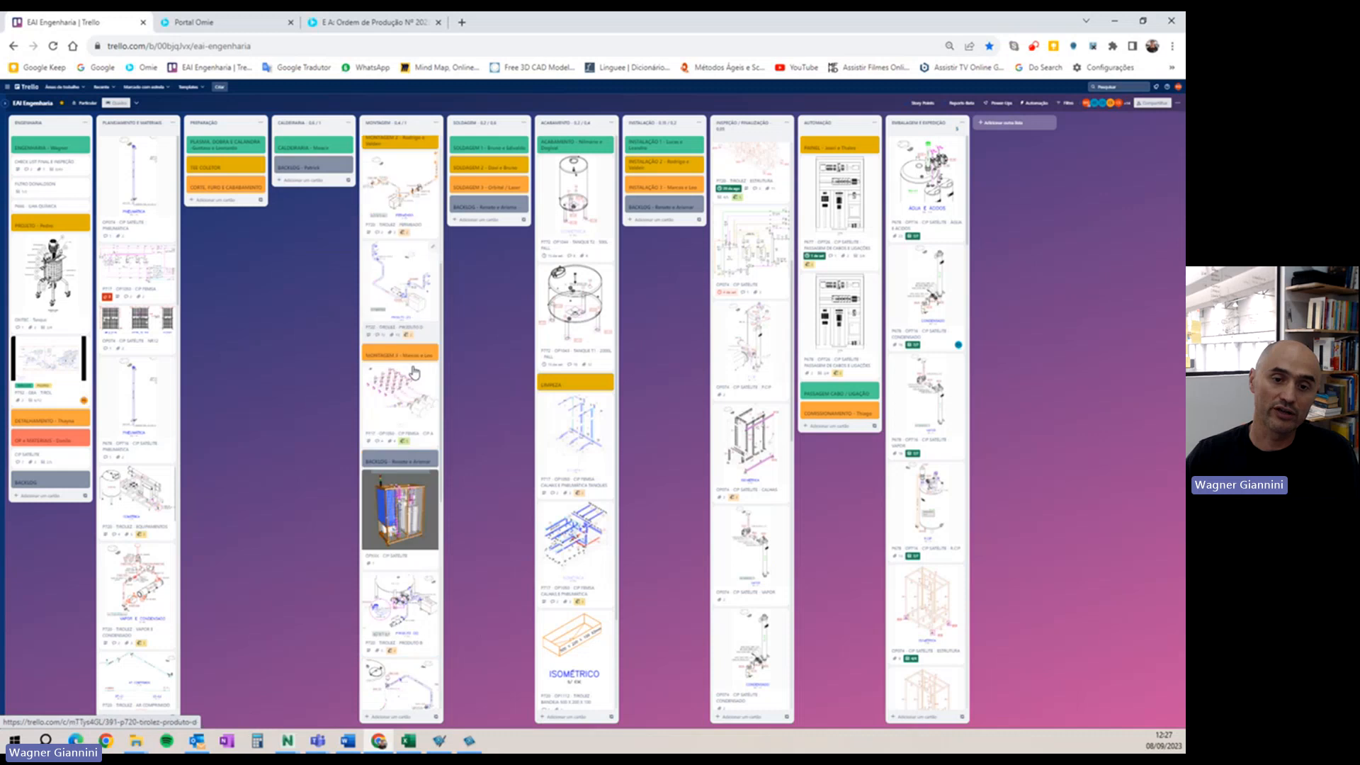
scroll(426, 561, "up", 10)
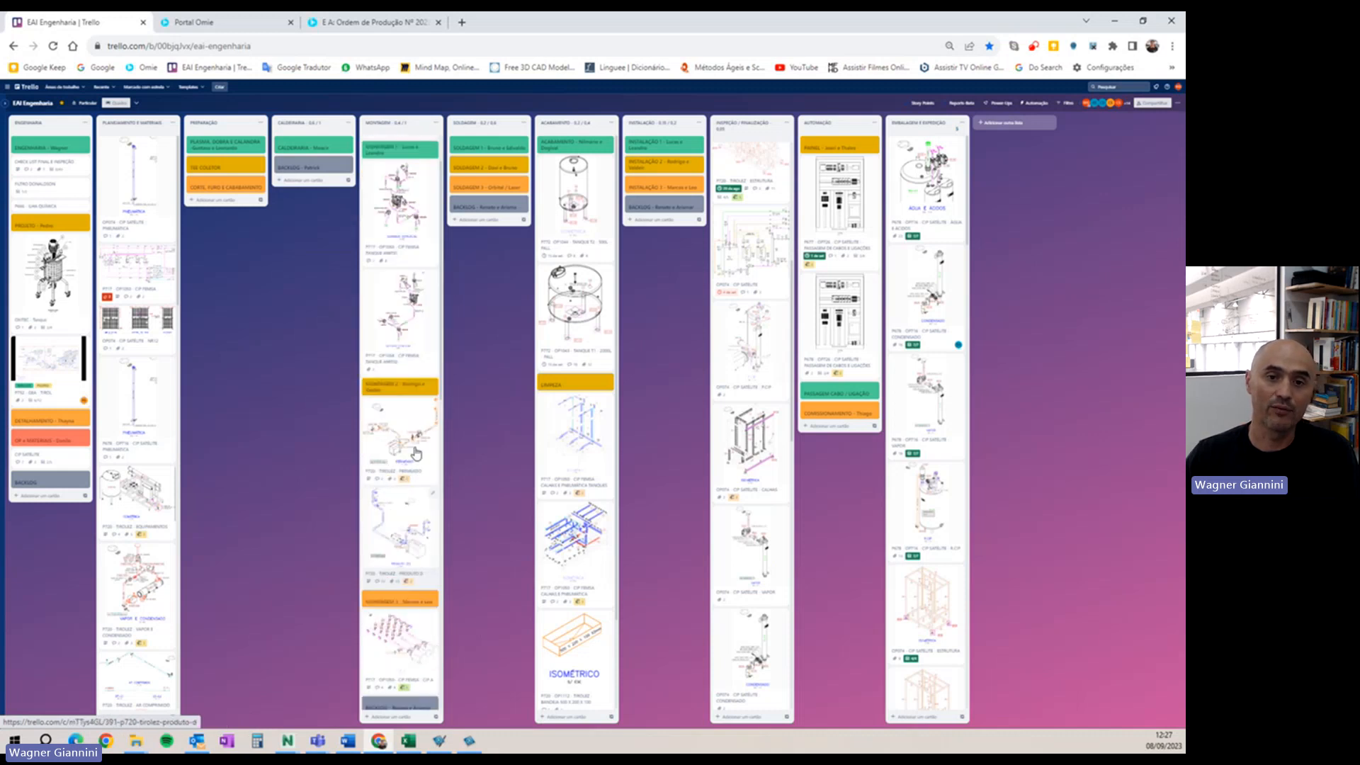
- Open the P717 - OP1058 - CIP FEMSA - TANQUE A98T01 card and read its photos and comments down to the oldest entries
left_click(394, 275)
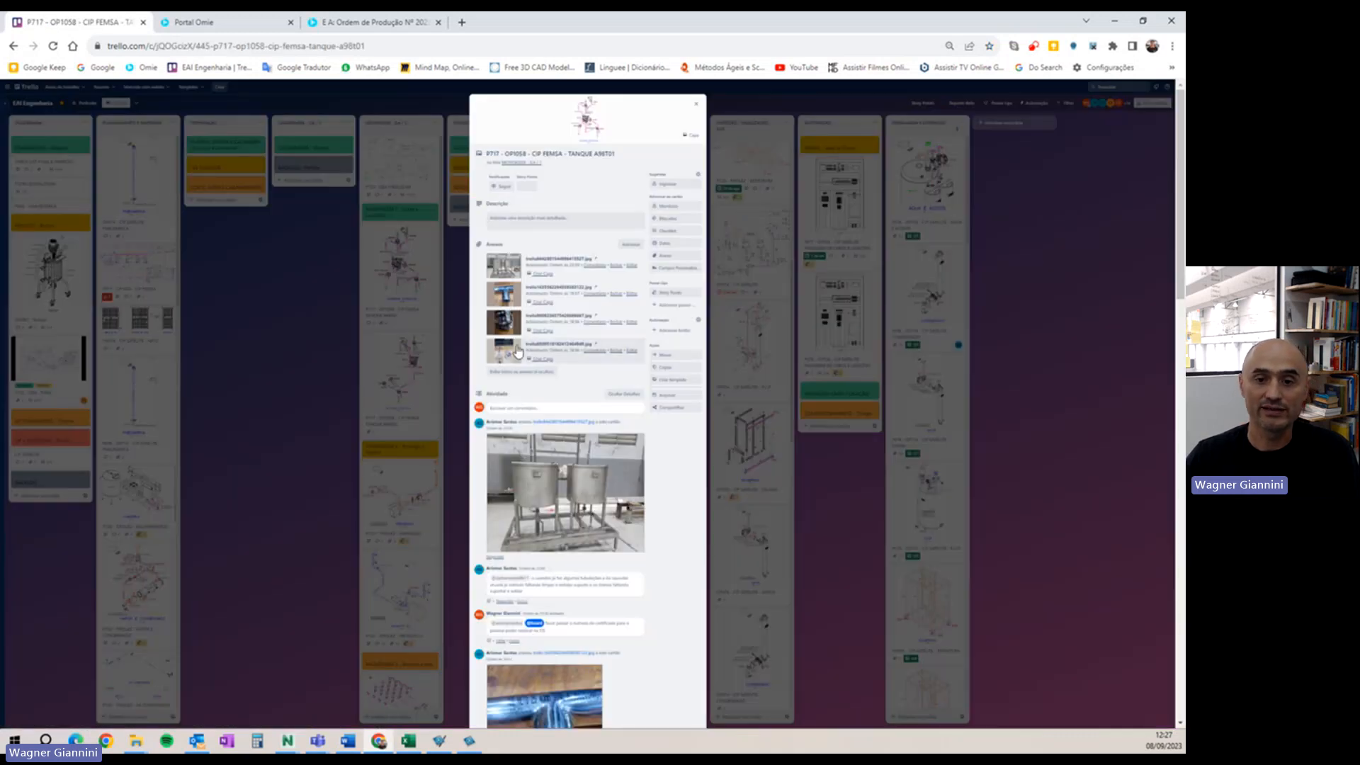
key("ctrl+plus")
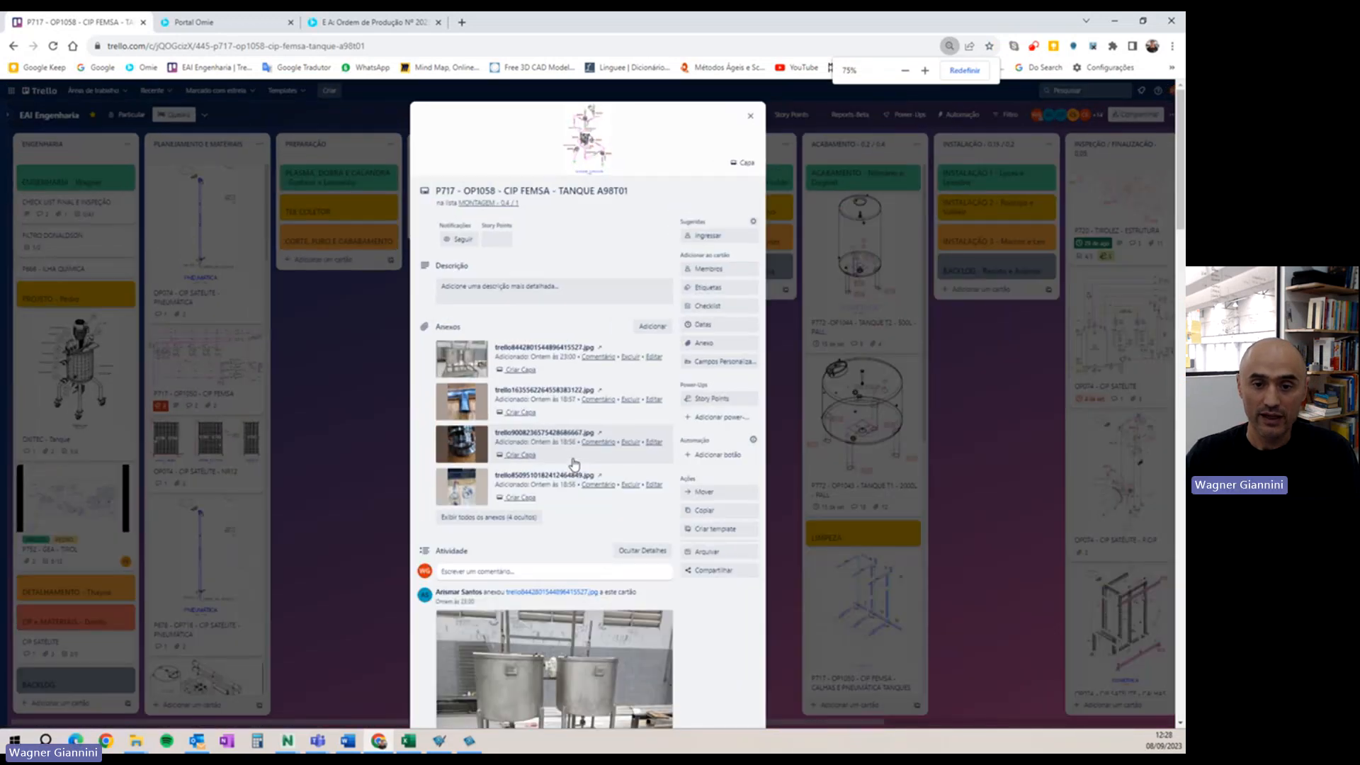
scroll(567, 490, "down", 2)
scroll(567, 490, "down", 4)
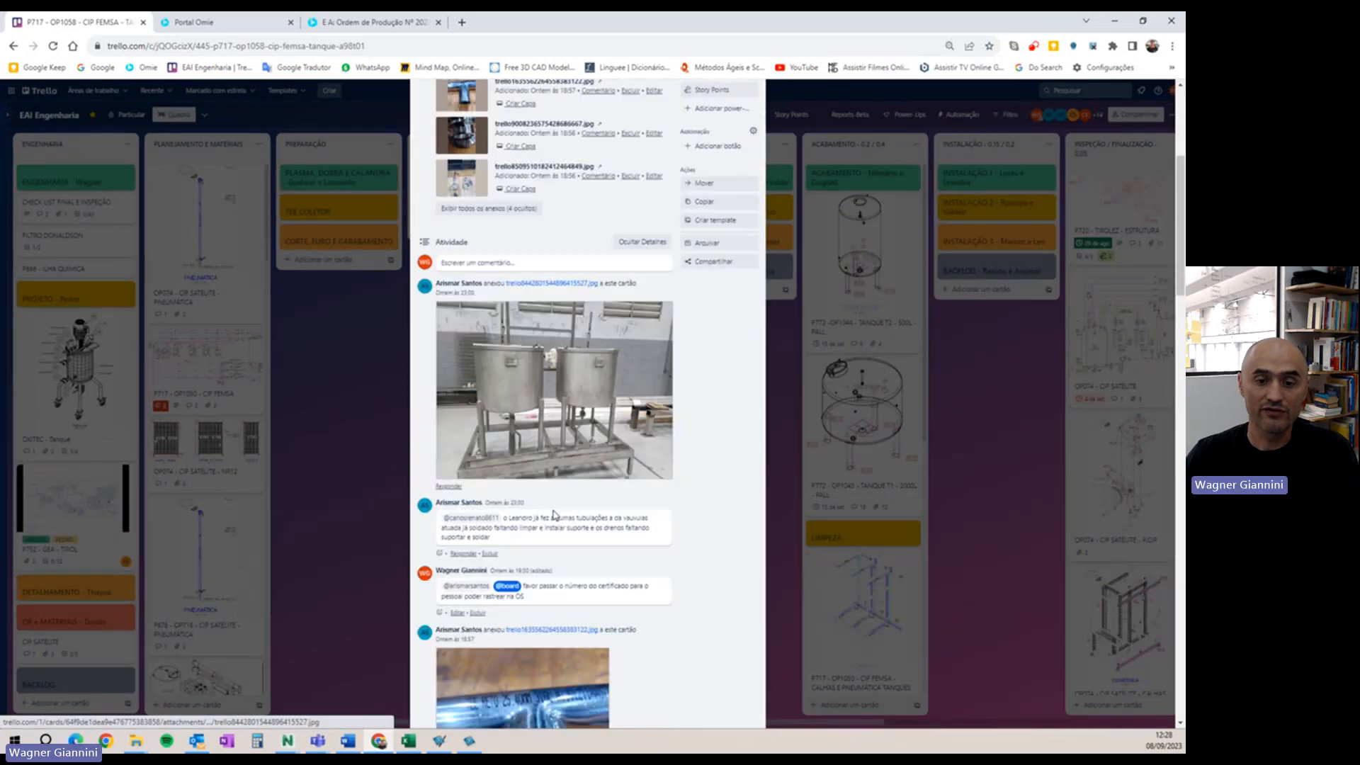
scroll(512, 486, "down", 15)
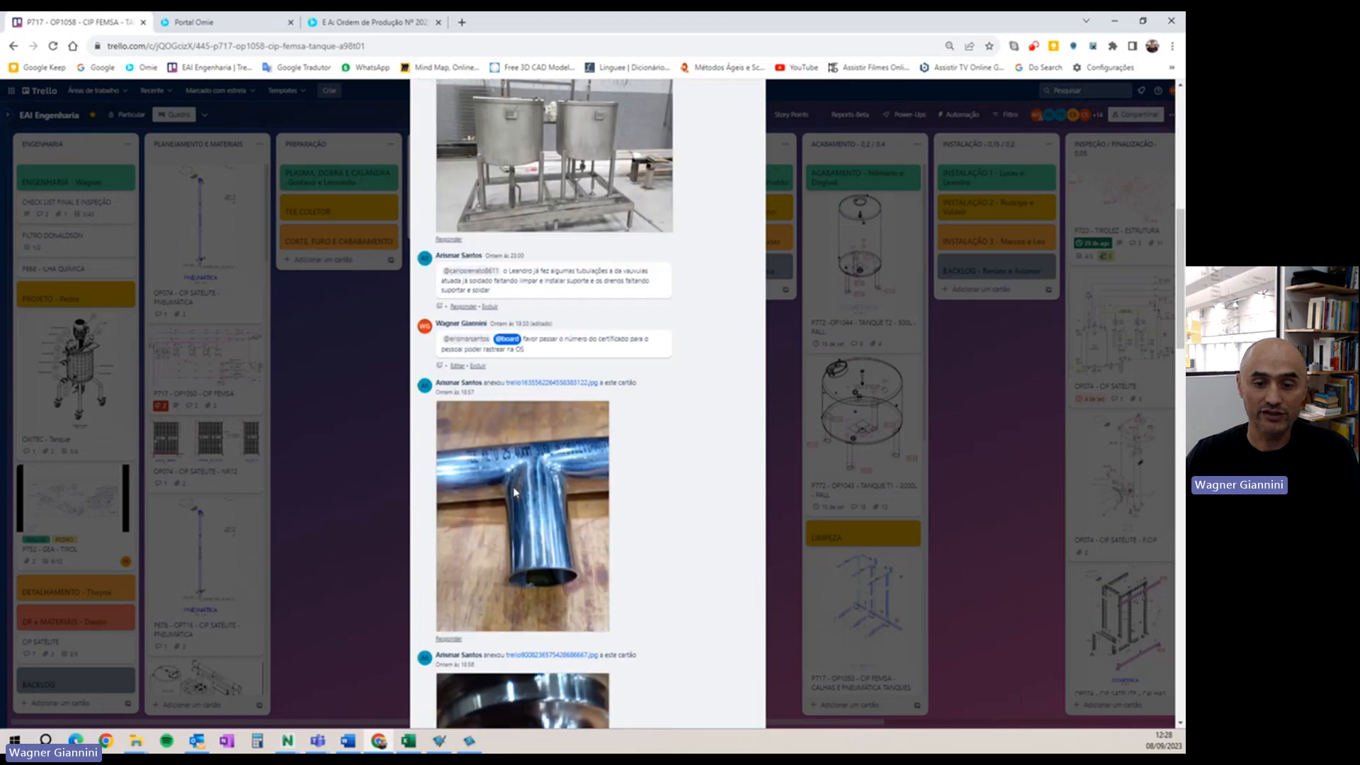
scroll(524, 496, "down", 6)
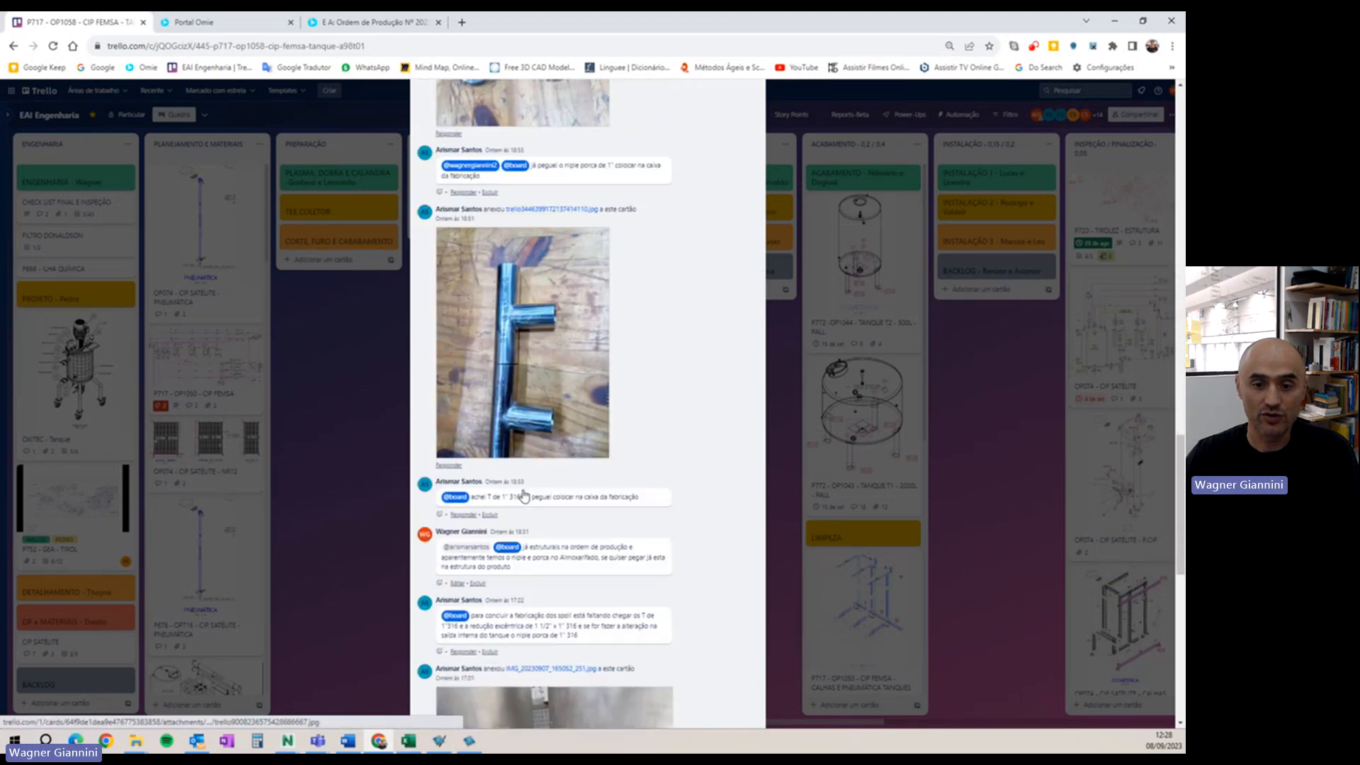
scroll(524, 494, "down", 5)
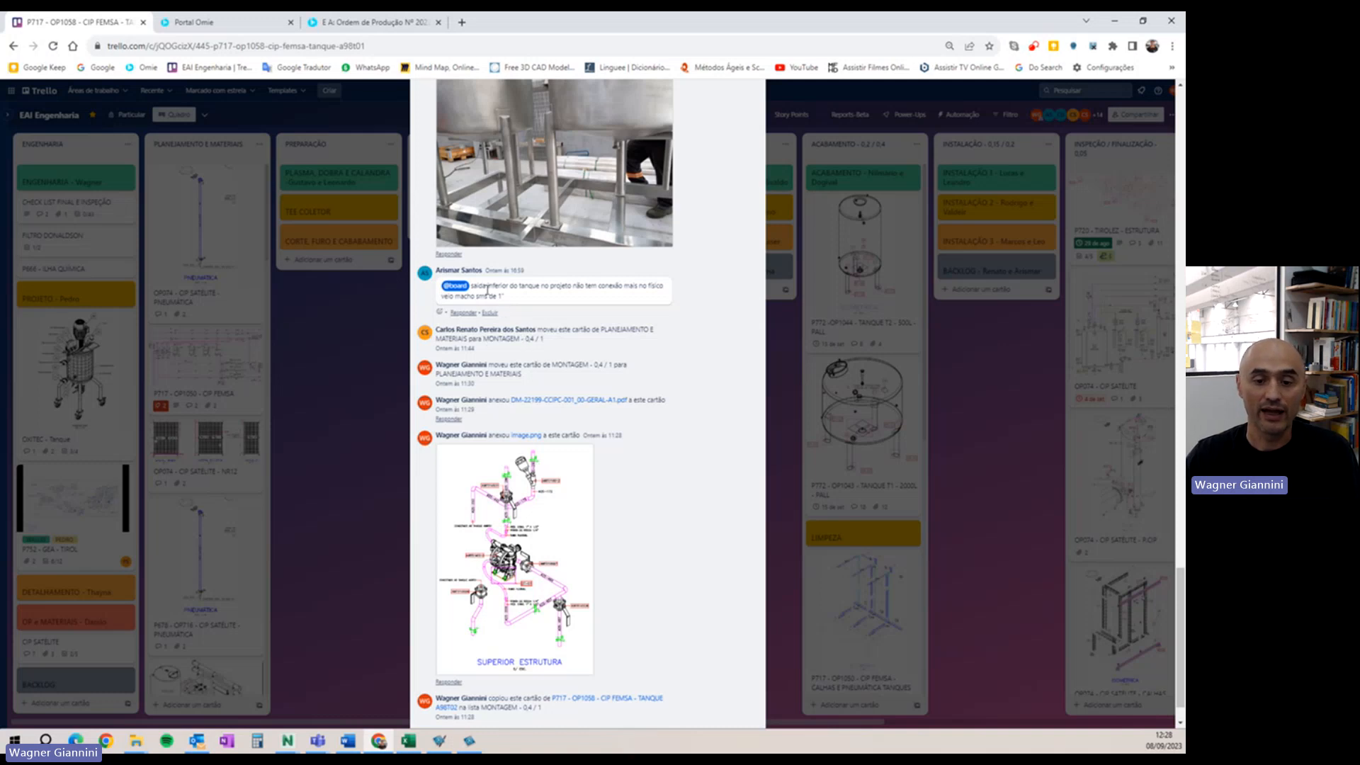
- Recheck the part photos and fabrication comments in the TANQUE A98T01 card's activity and return to the board
scroll(521, 362, "up", 10)
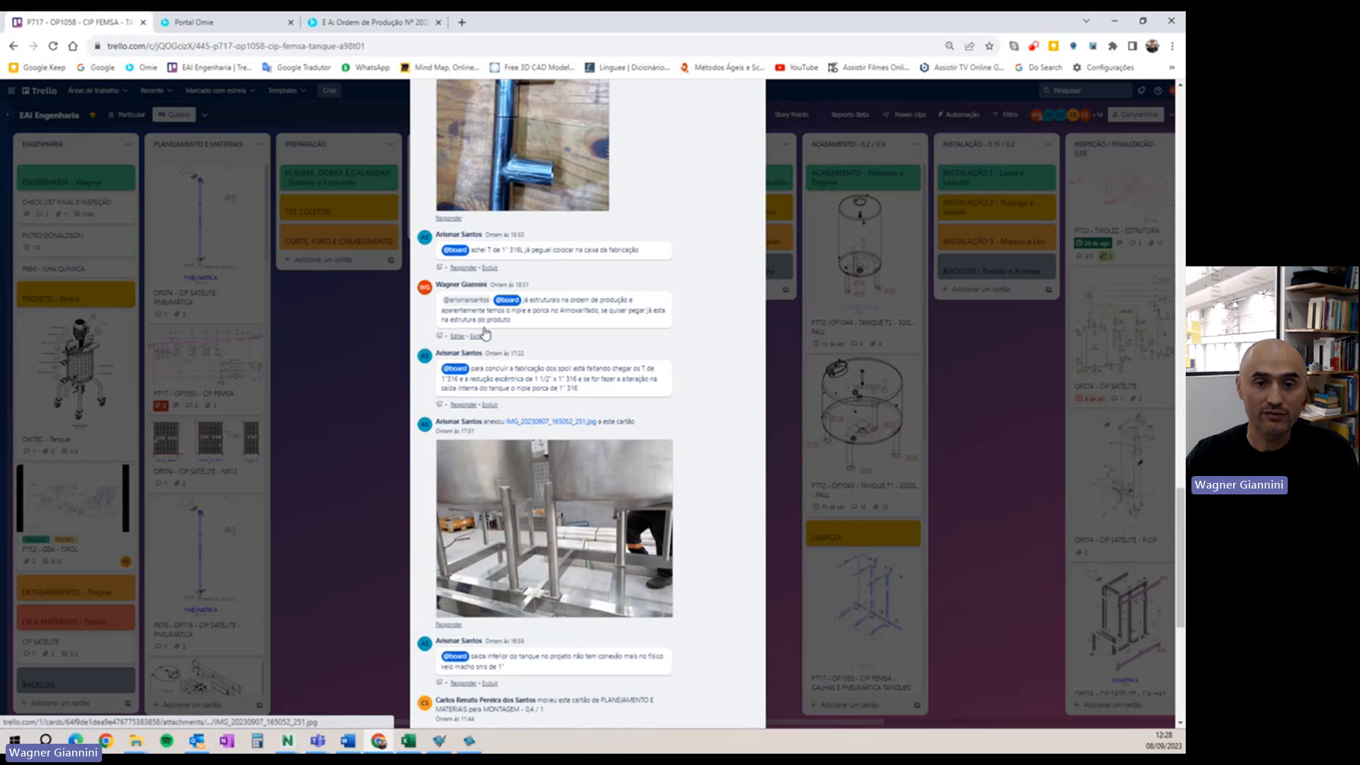
scroll(488, 340, "up", 3)
scroll(494, 346, "up", 5)
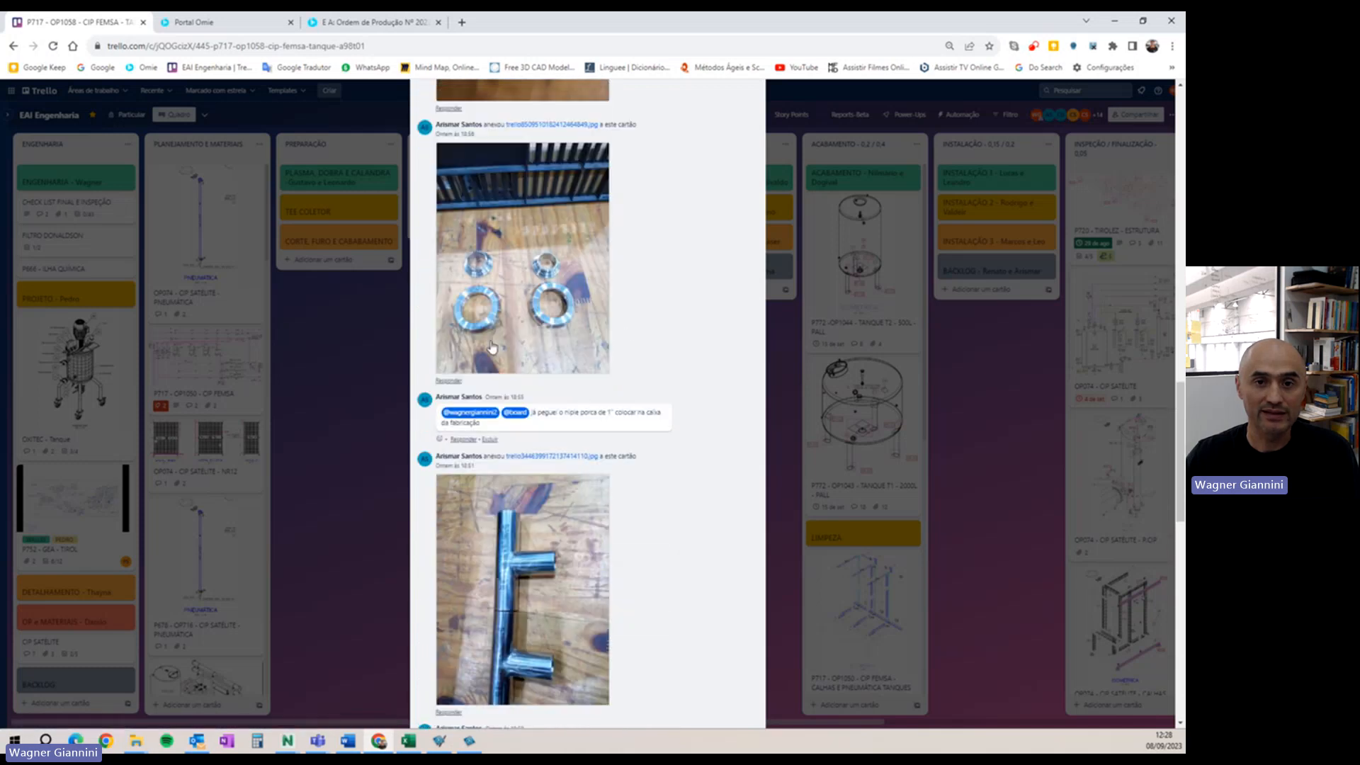
scroll(508, 401, "down", 5)
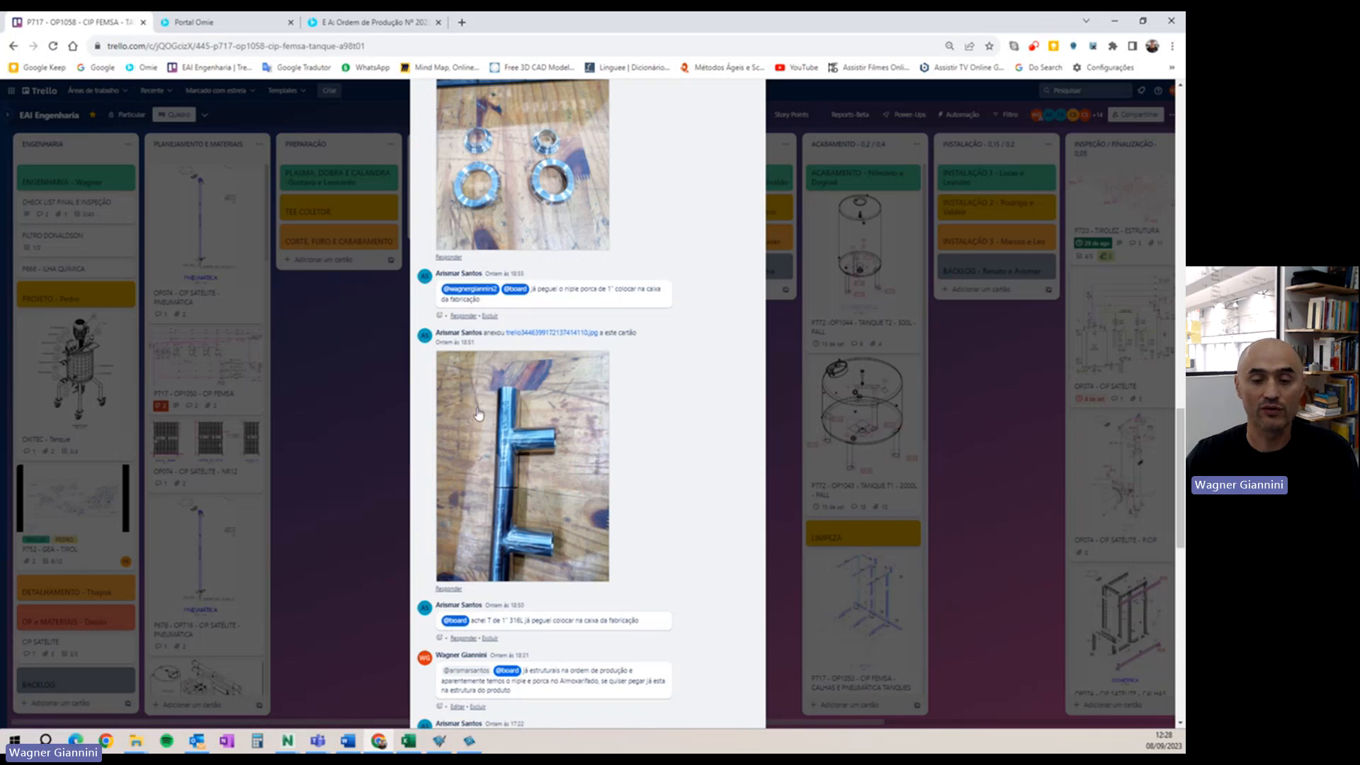
scroll(489, 411, "up", 1)
scroll(752, 199, "down", 10)
scroll(752, 199, "up", 15)
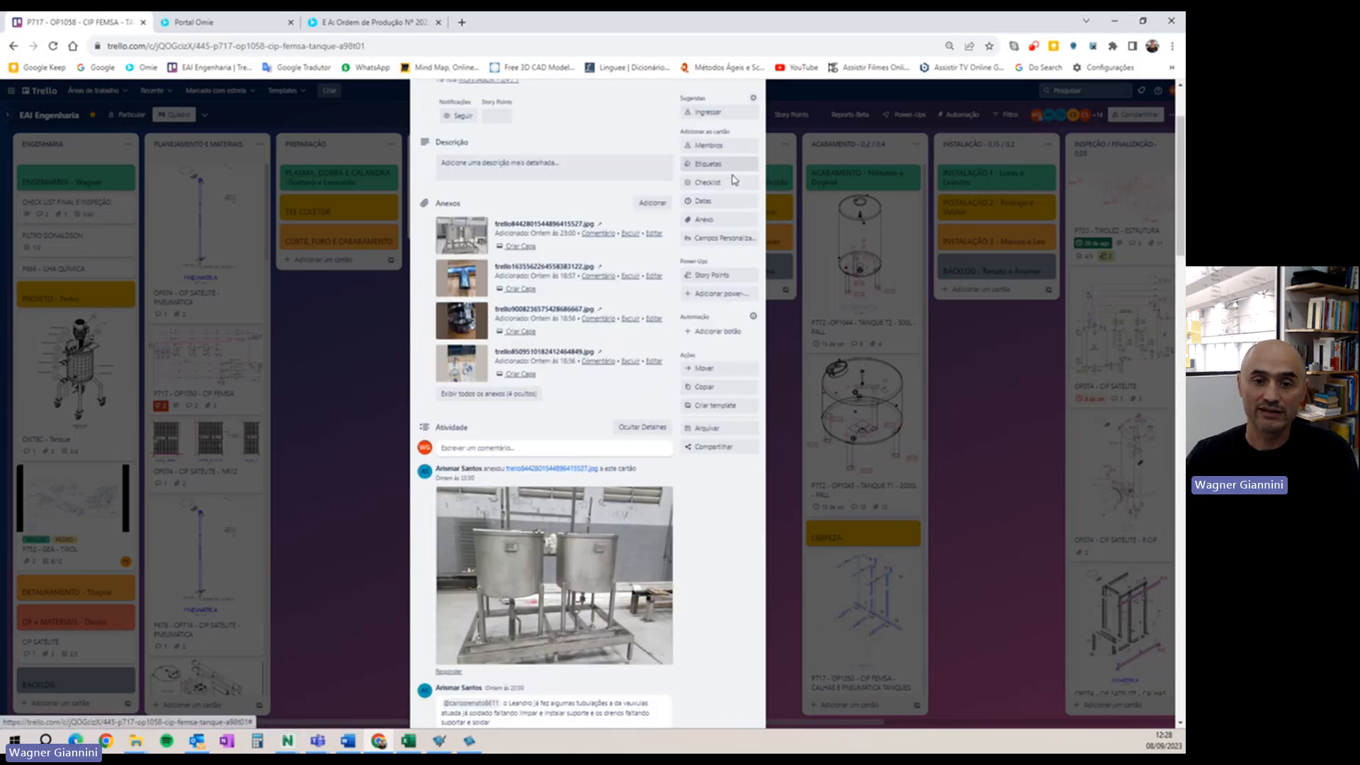
left_click(751, 117)
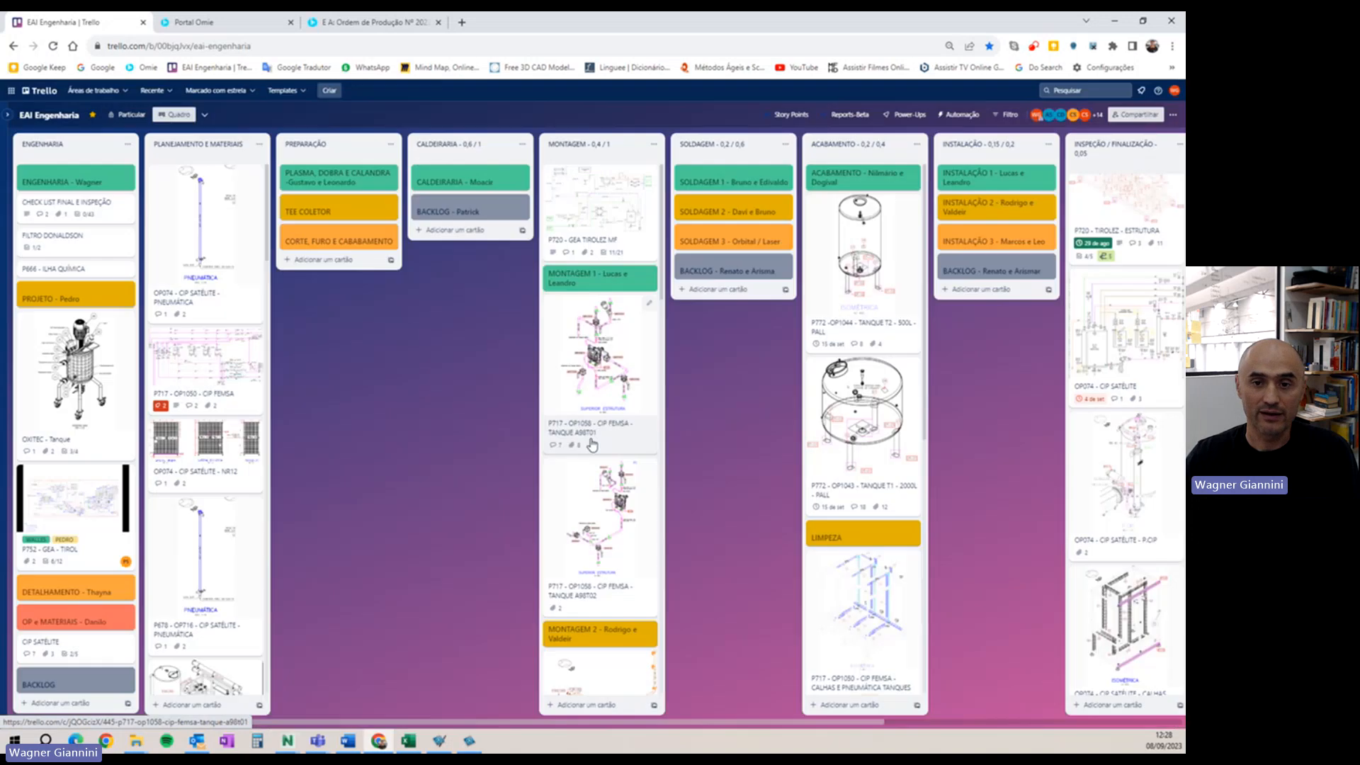
- Open the OPXXX - CIP SATÉLITE card under the MONTAGEM list's backlog heading and review its attached image and activity history
scroll(592, 443, "down", 10)
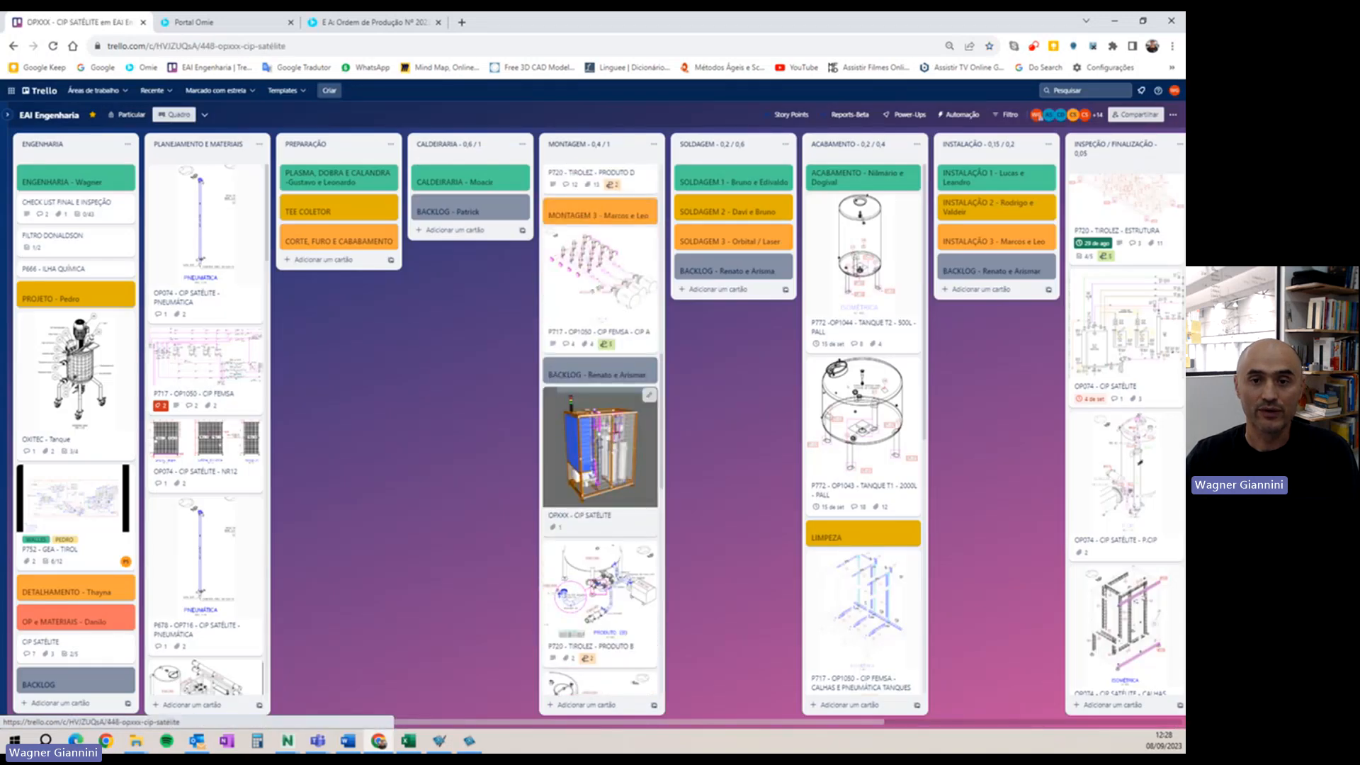
left_click(609, 451)
key("ctrl+0")
scroll(563, 406, "down", 4)
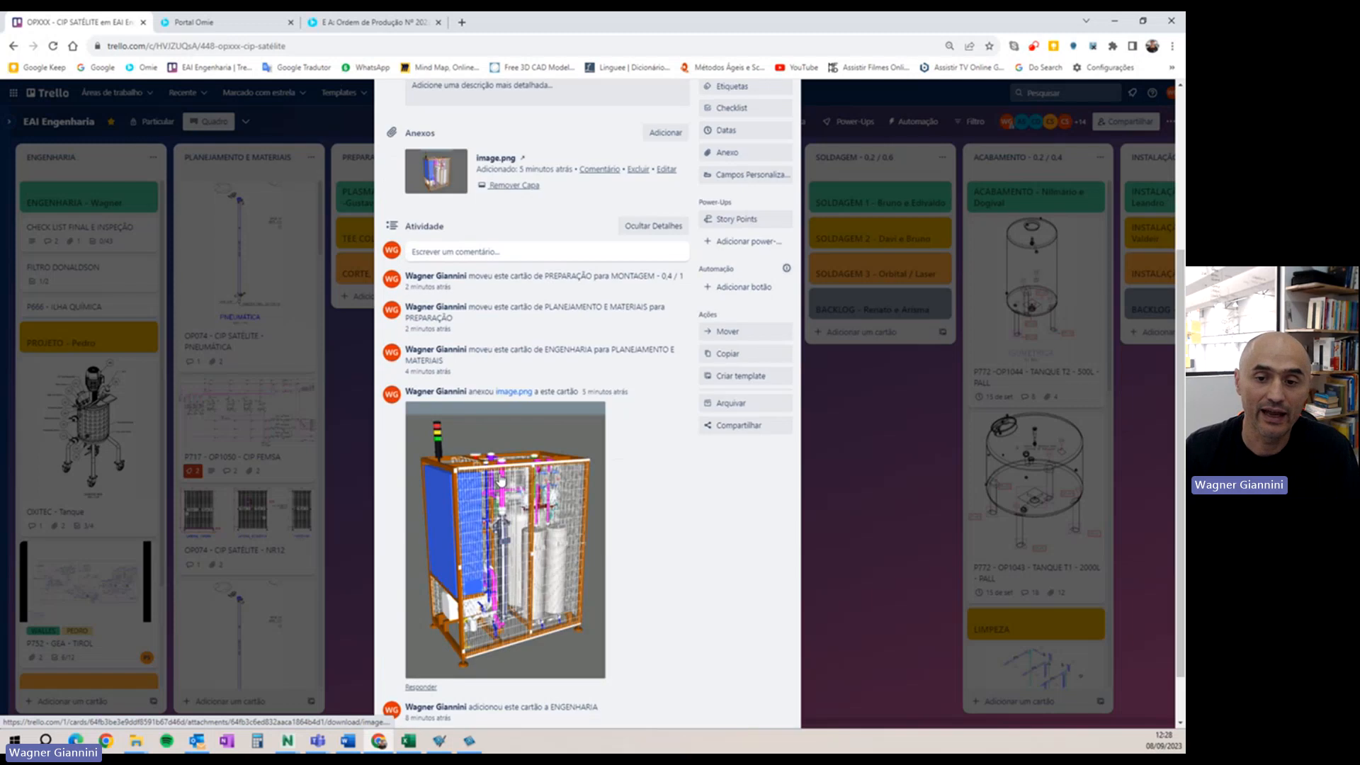
key("ctrl+minus")
key("ctrl+minus")
key("ctrl+minus")
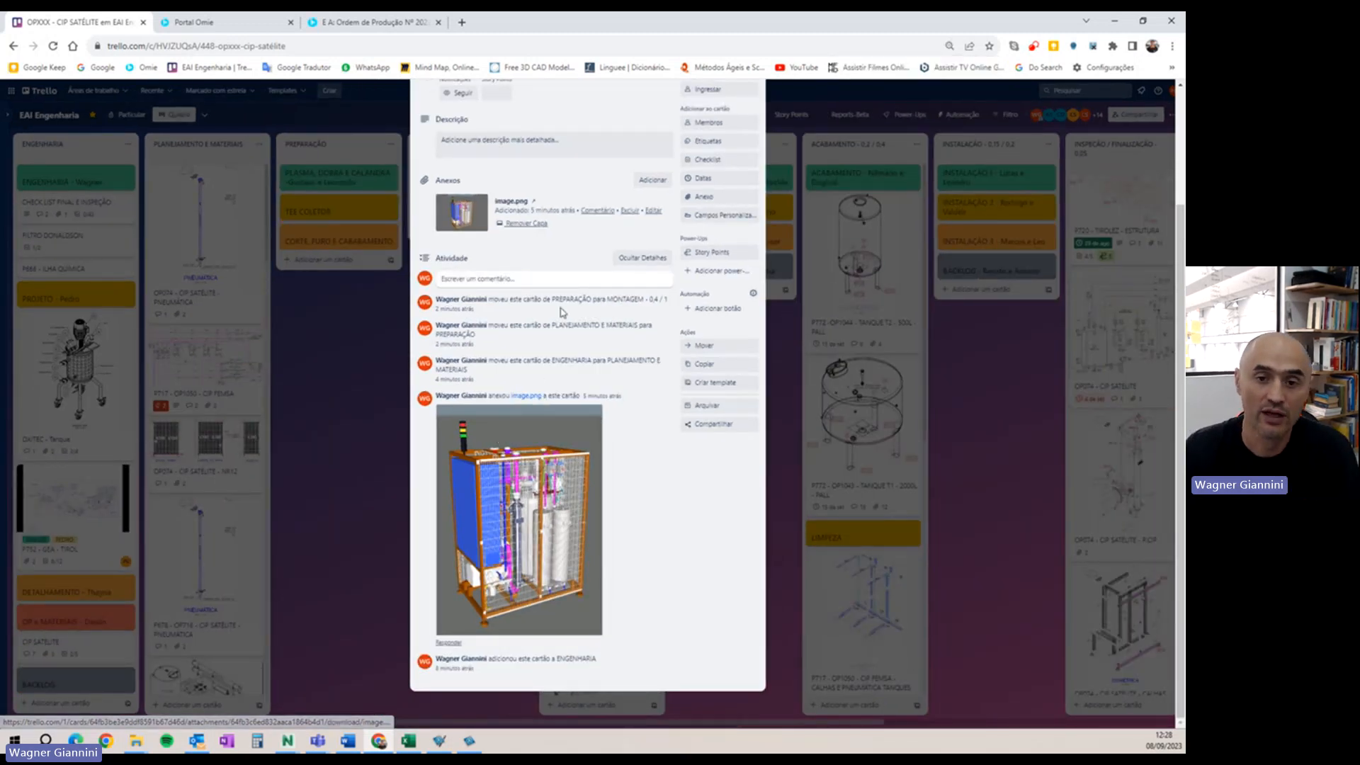
- Post the comment "Inicio da fabricação do equipamento" on the OPXXX - CIP SATÉLITE card
left_click(560, 284)
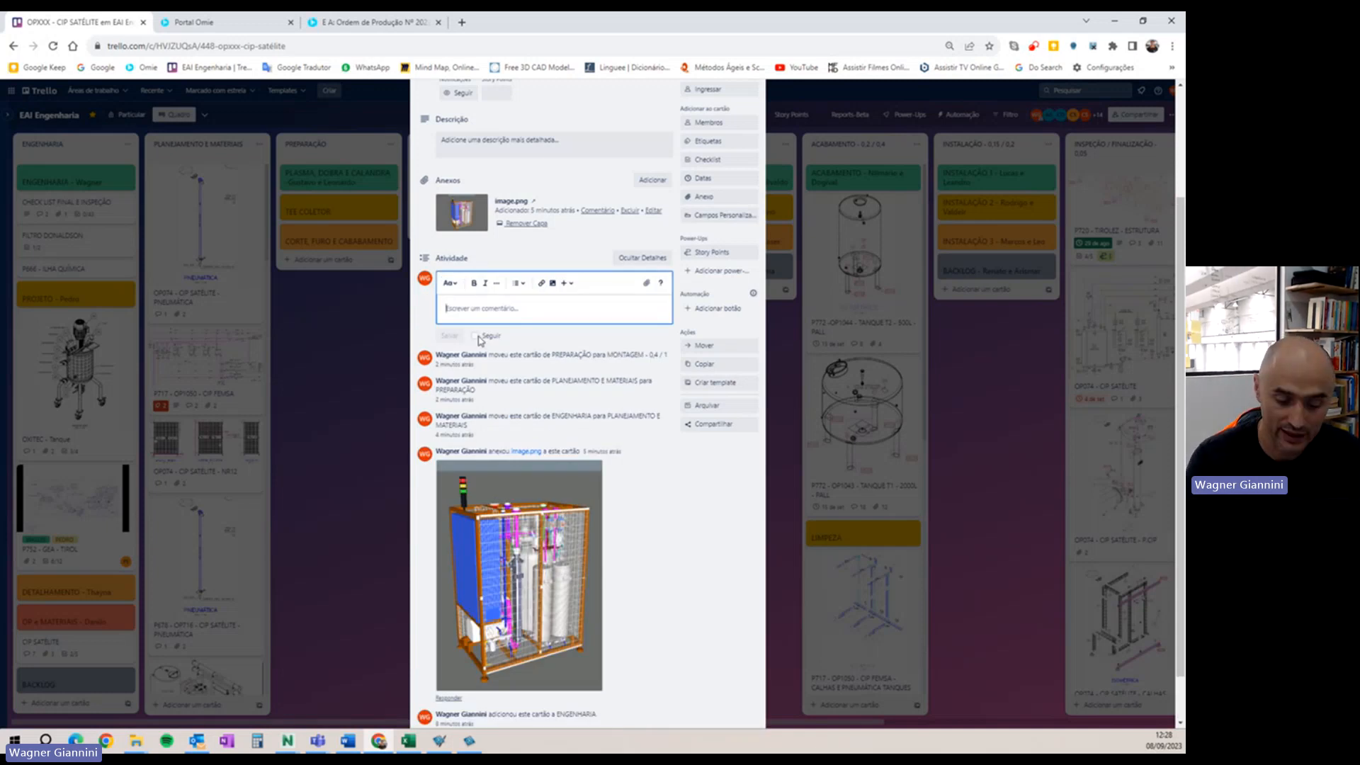
type("m")
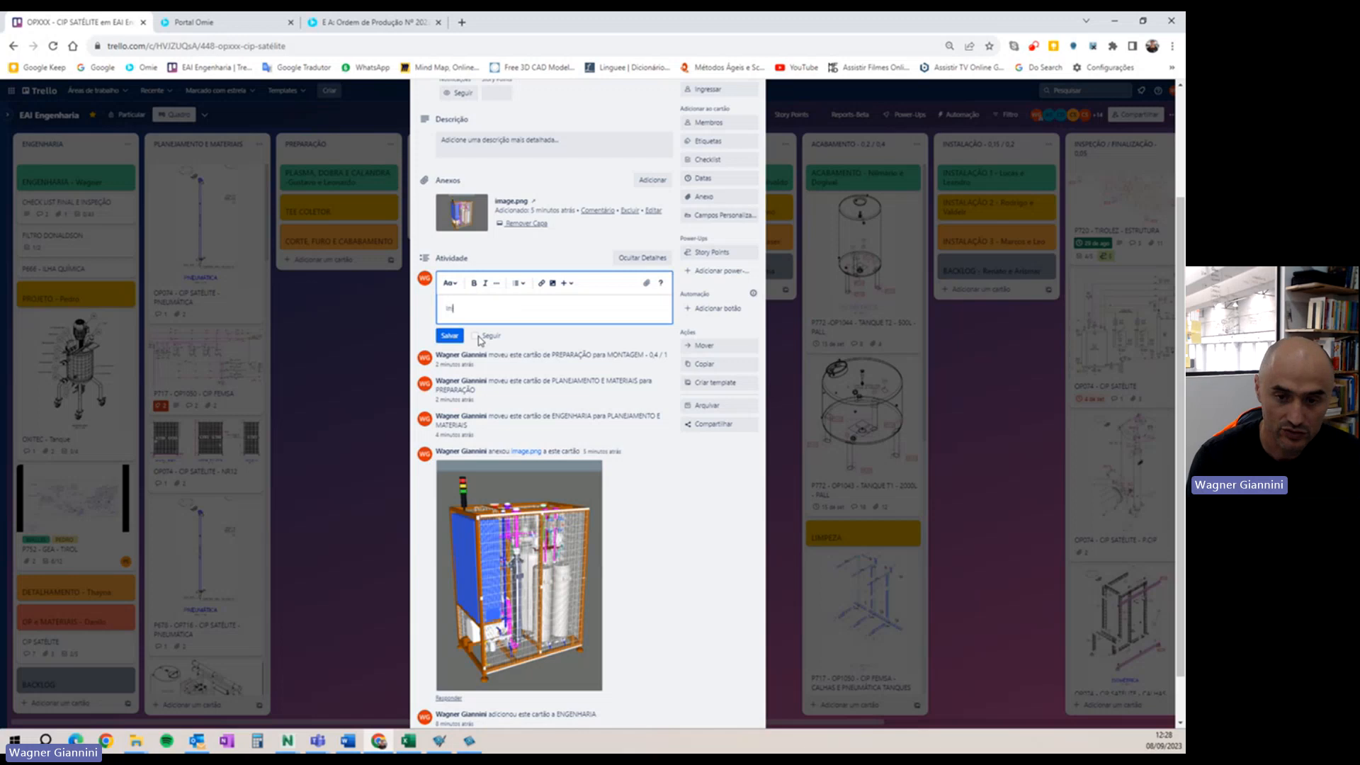
type("cio da fabricação do")
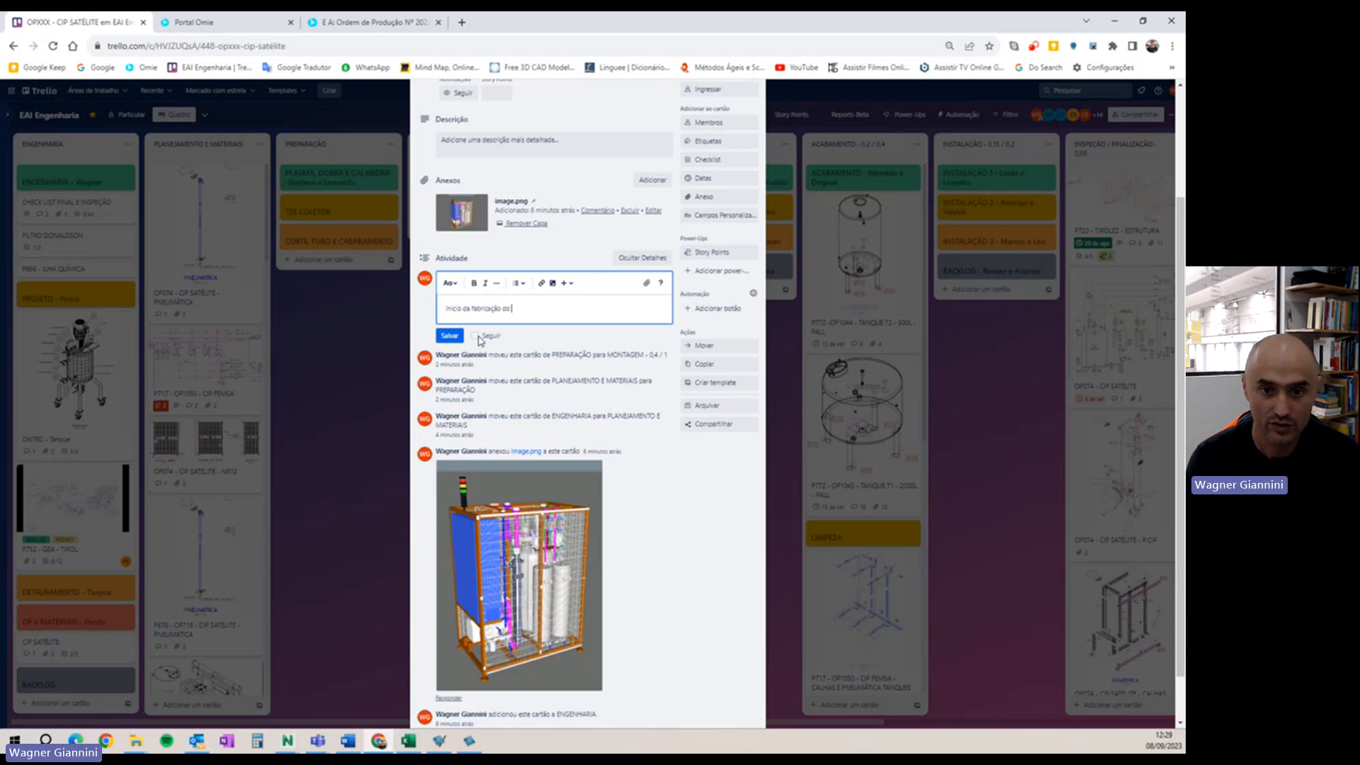
type("equipamen")
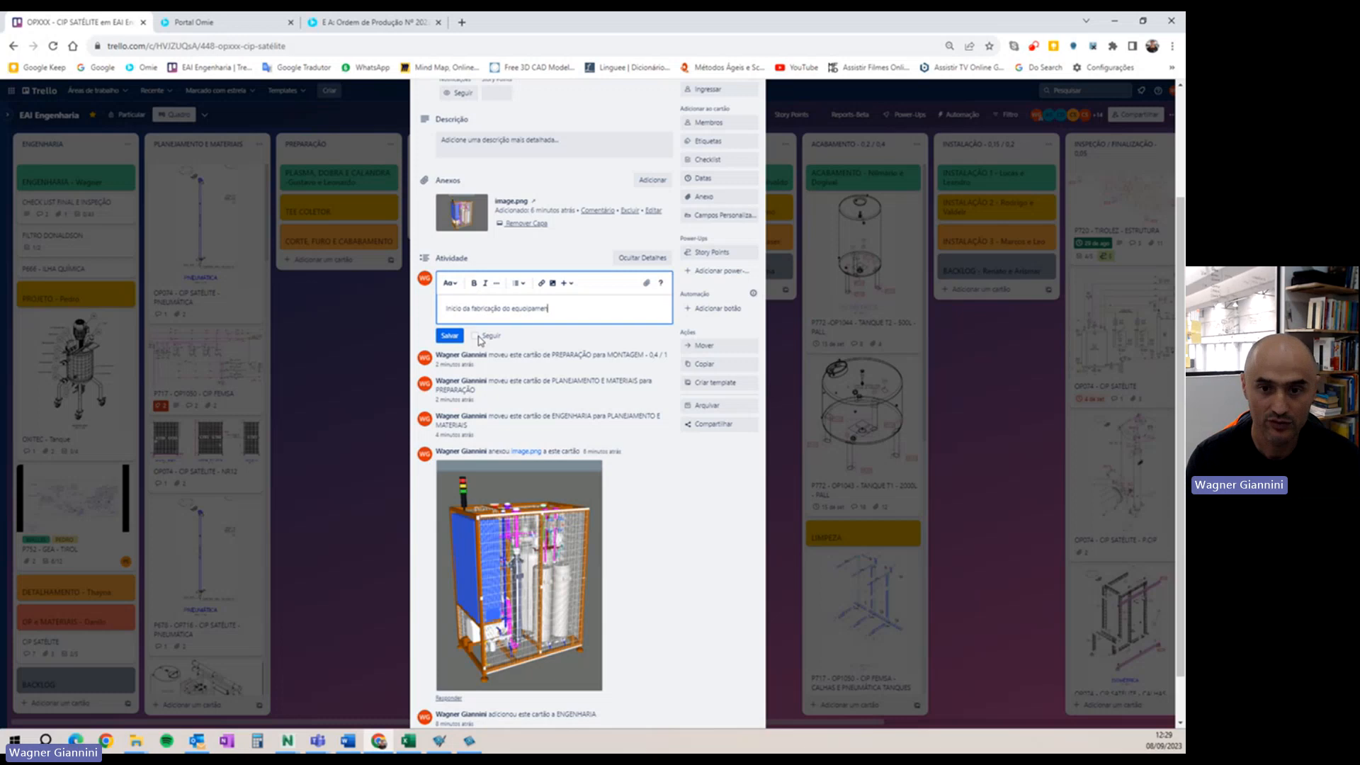
key("BackSpace")
key("BackSpace")
key("BackSpace")
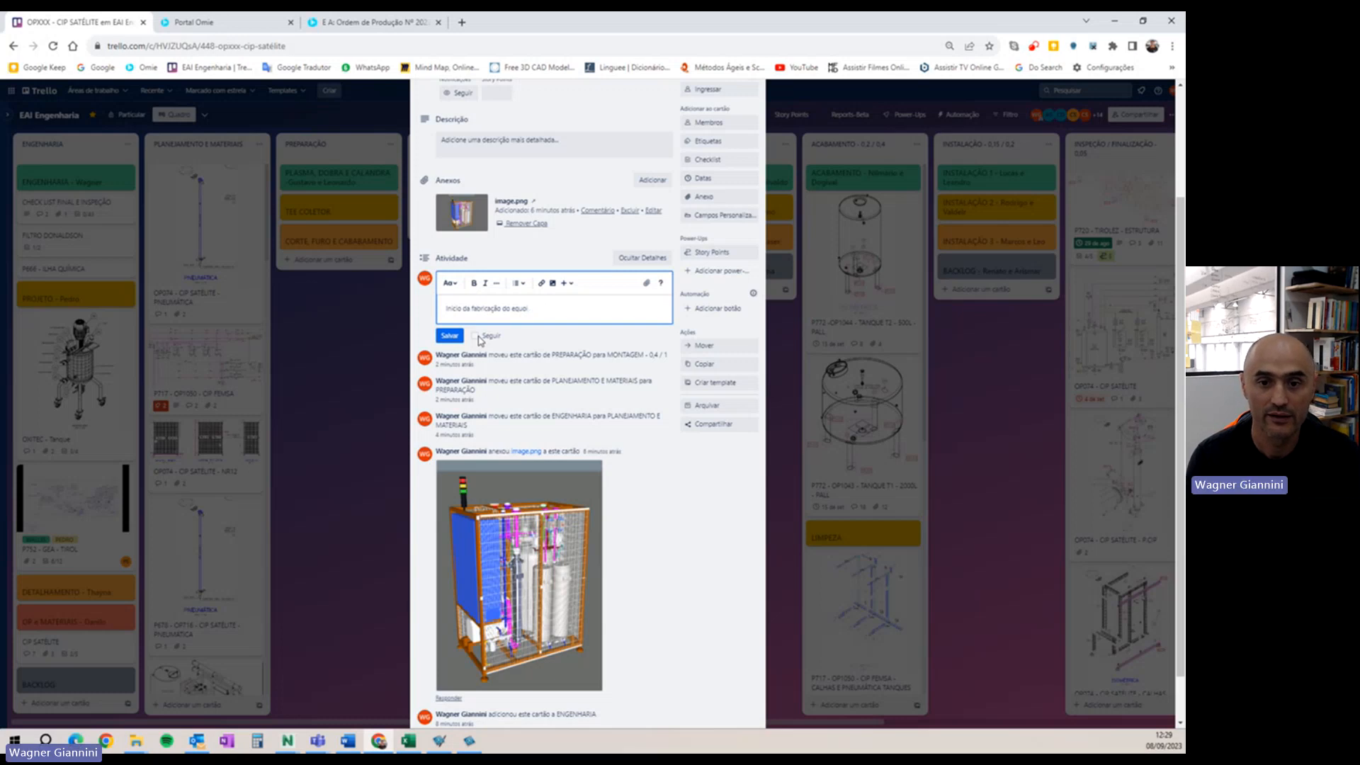
key("BackSpace")
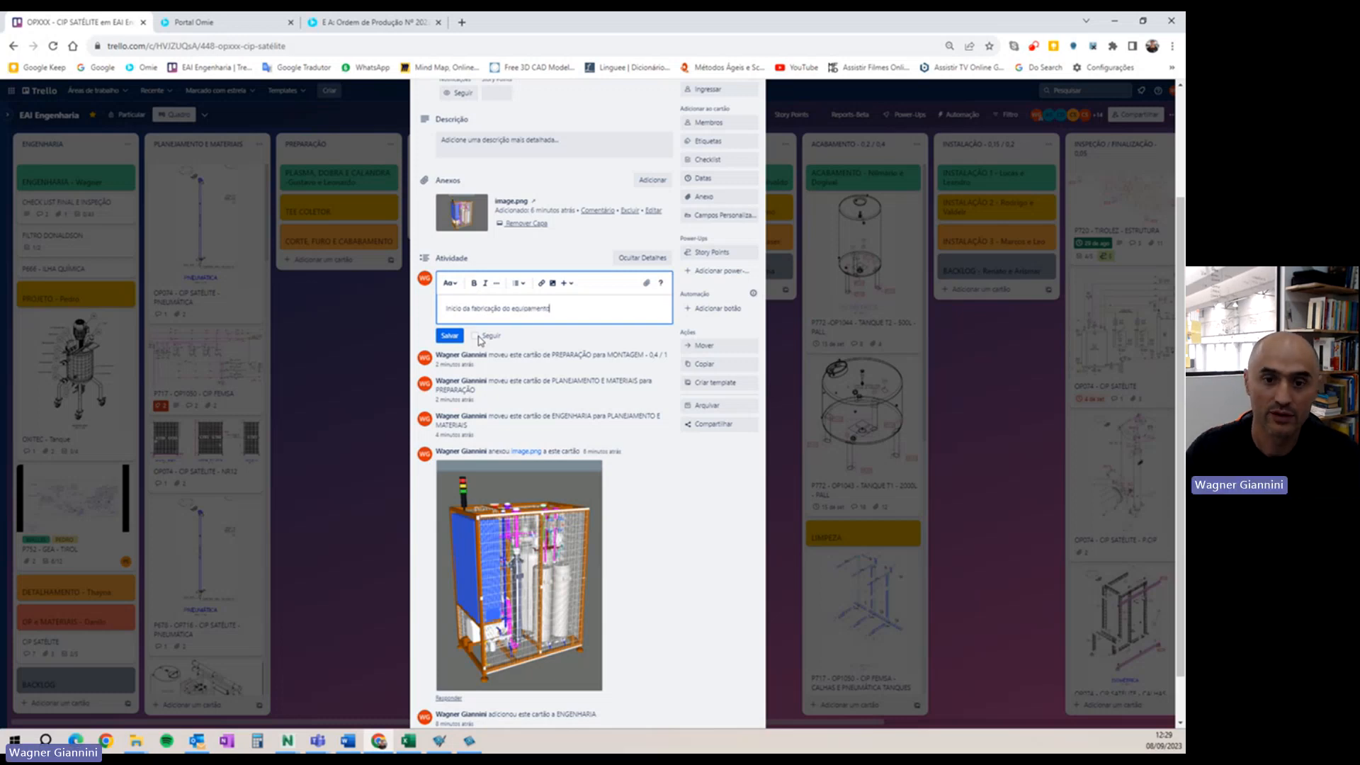
left_click(449, 335)
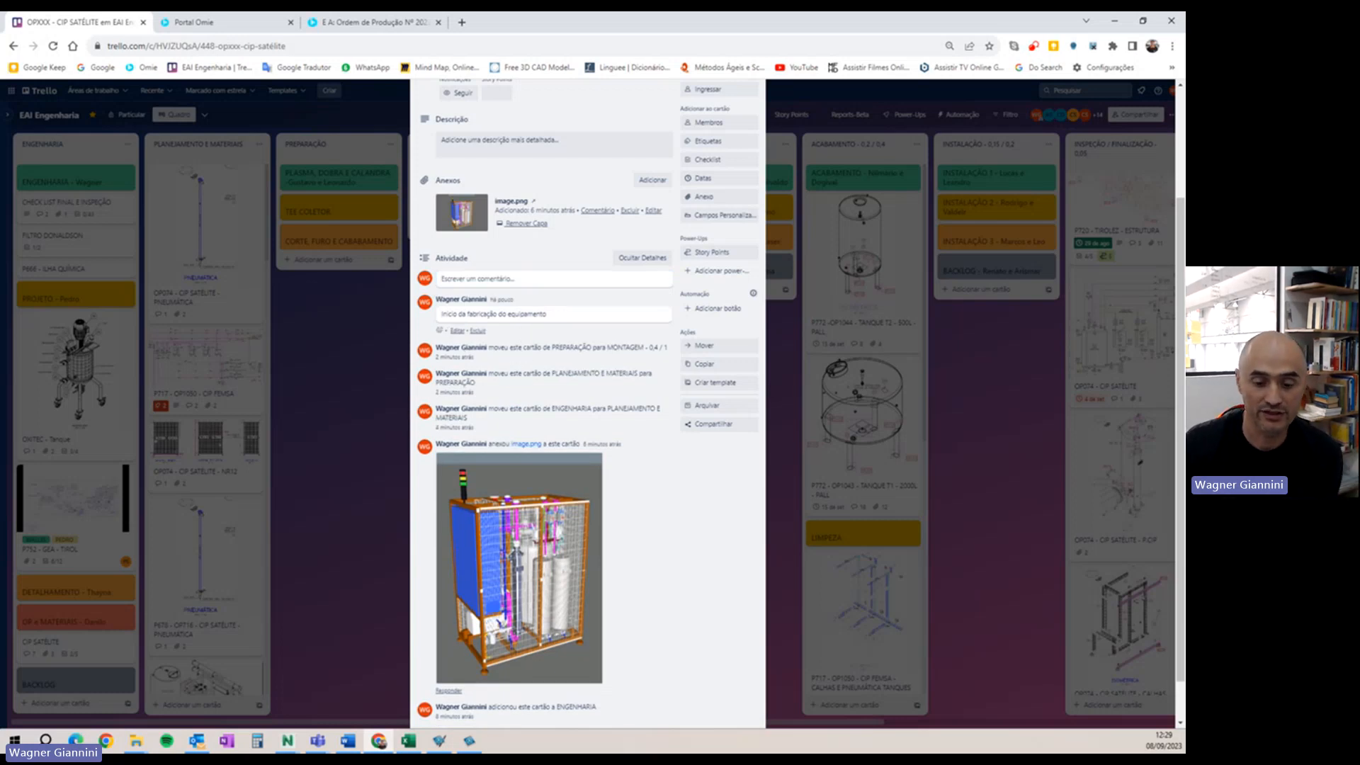
left_click(348, 740)
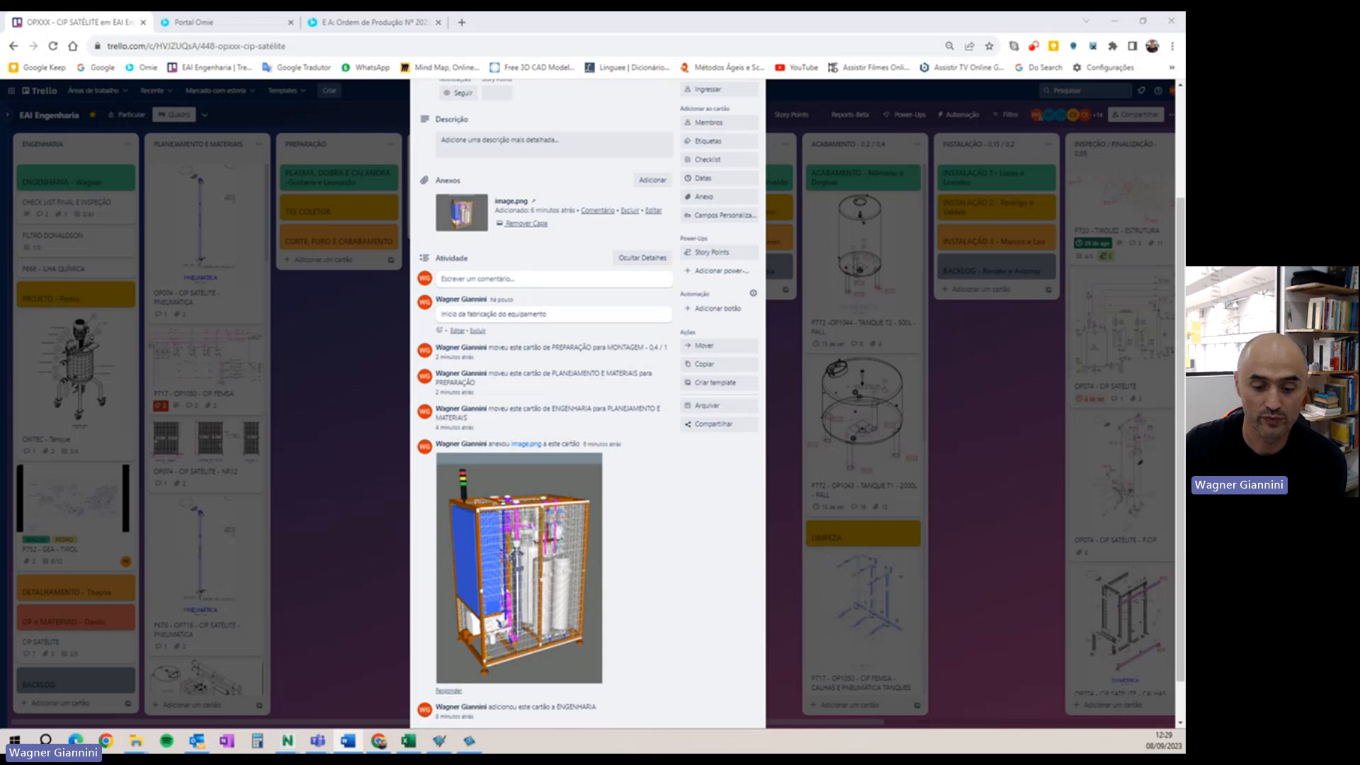
key("F1")
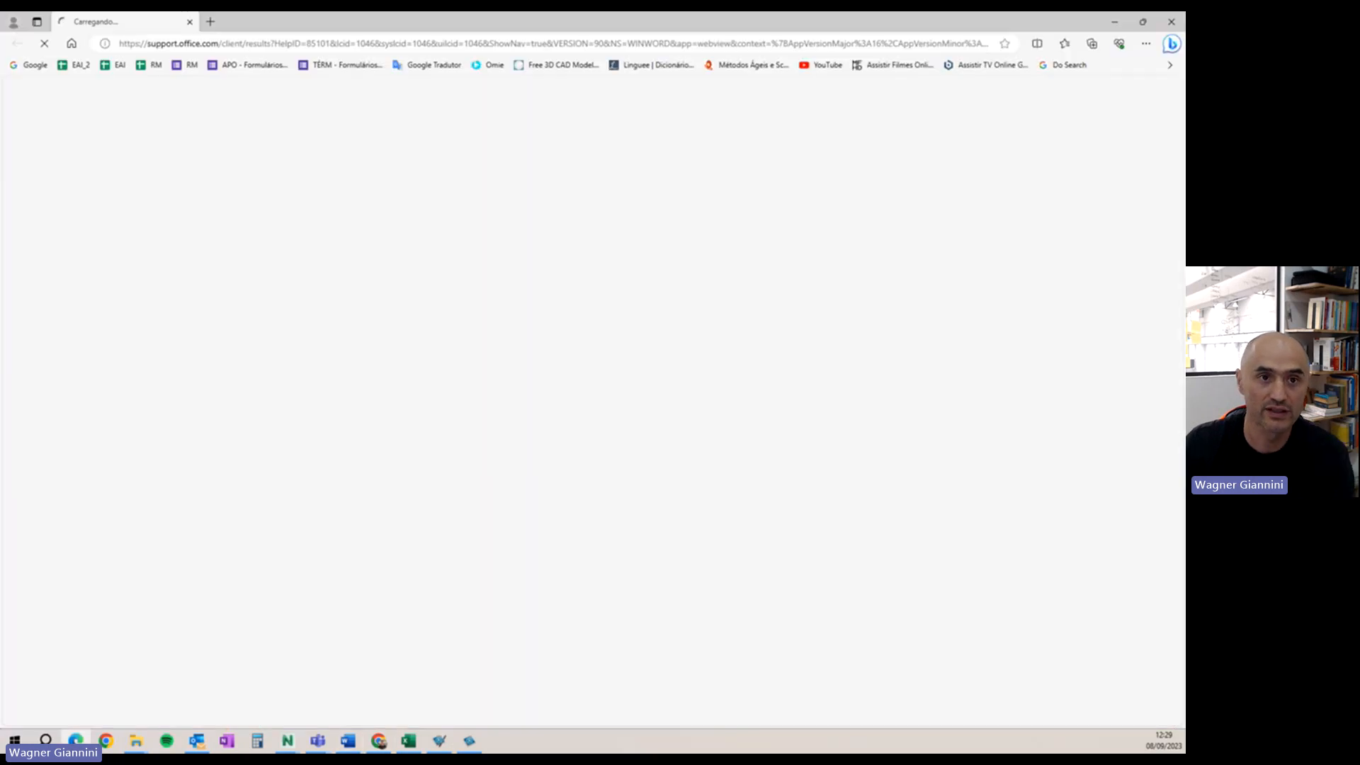
left_click(380, 742)
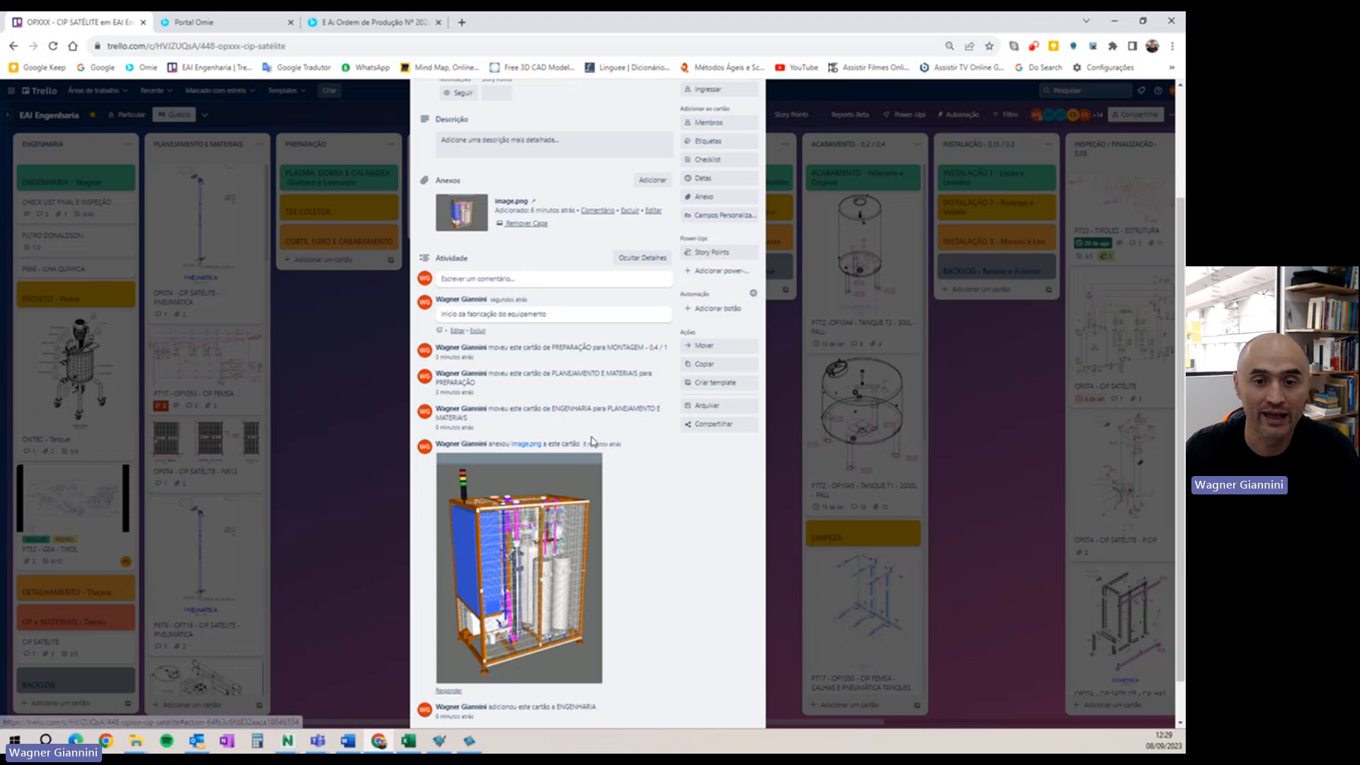
- Review the card's new fabrication comment together with its list moves, and close the card
key("ctrl+minus")
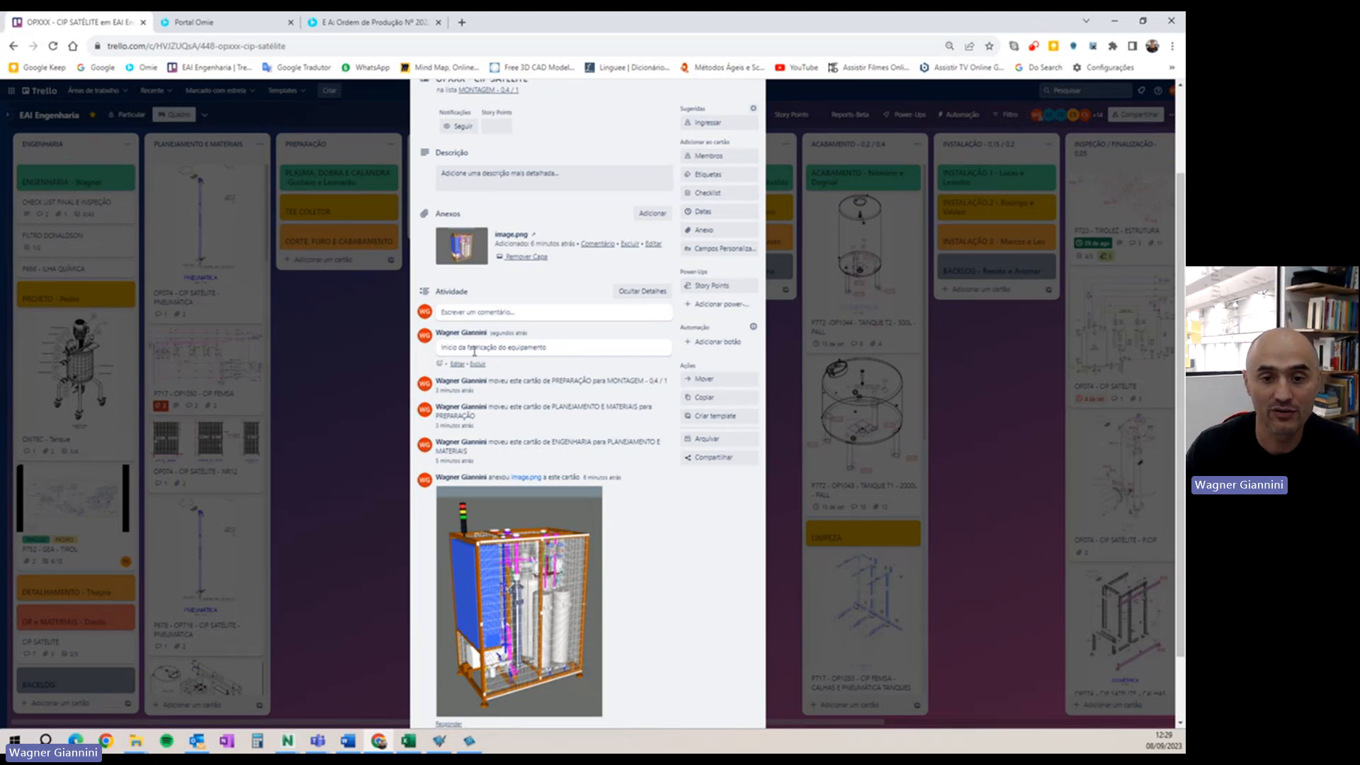
scroll(443, 288, "up", 1)
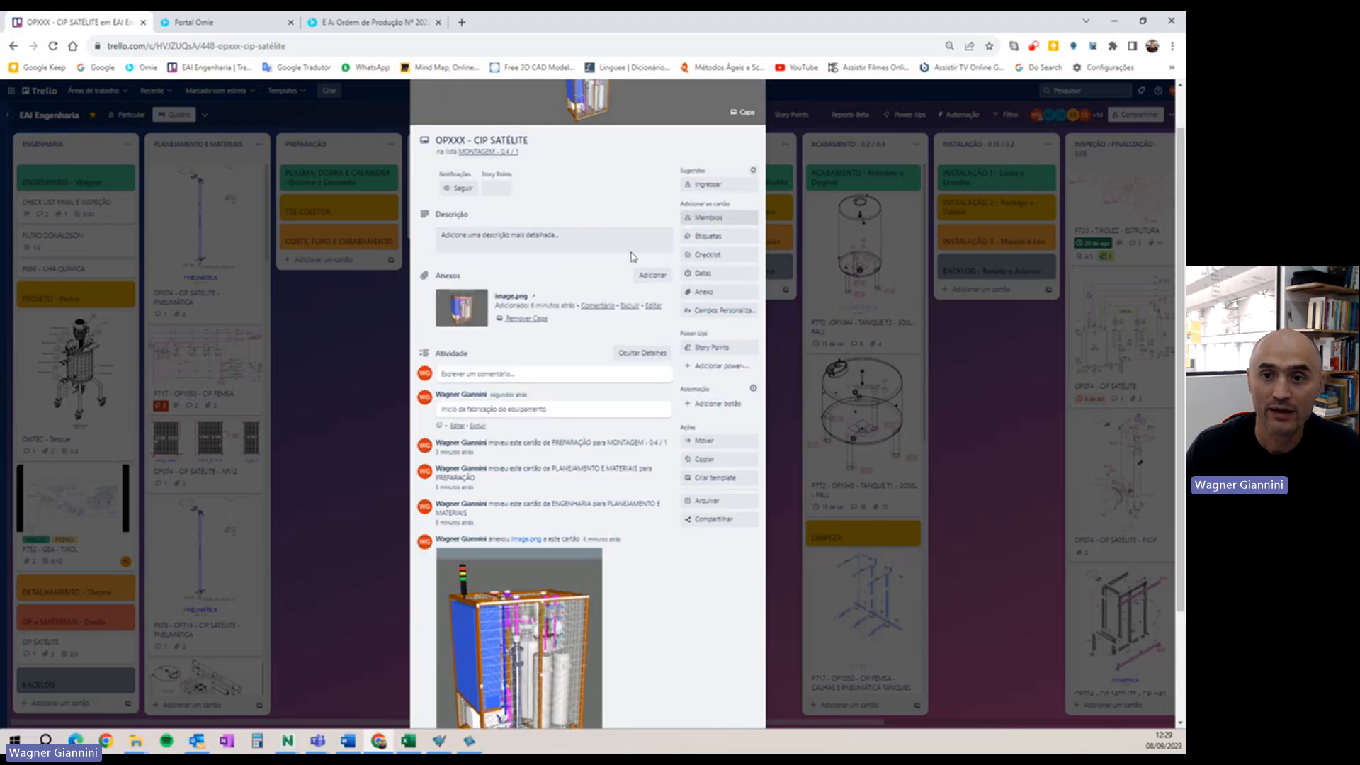
scroll(632, 259, "up", 1)
left_click(750, 116)
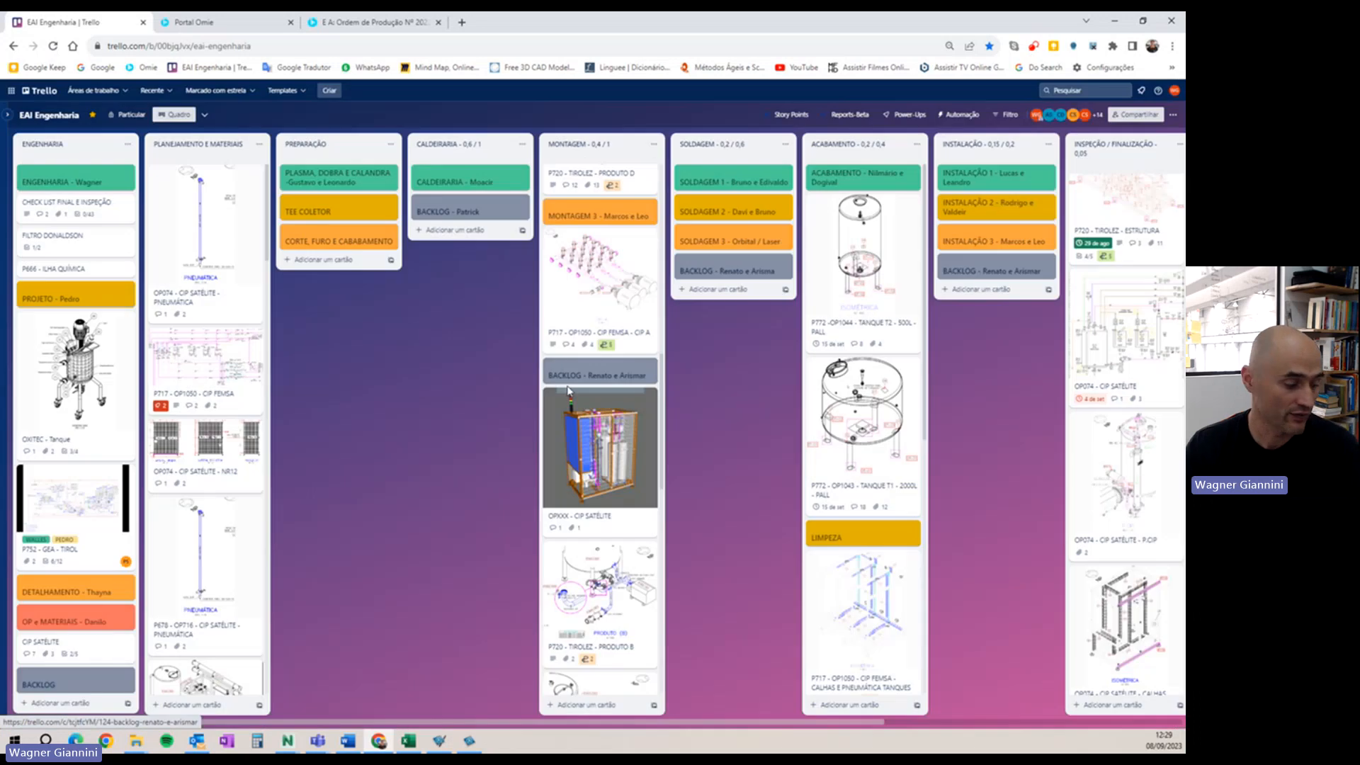
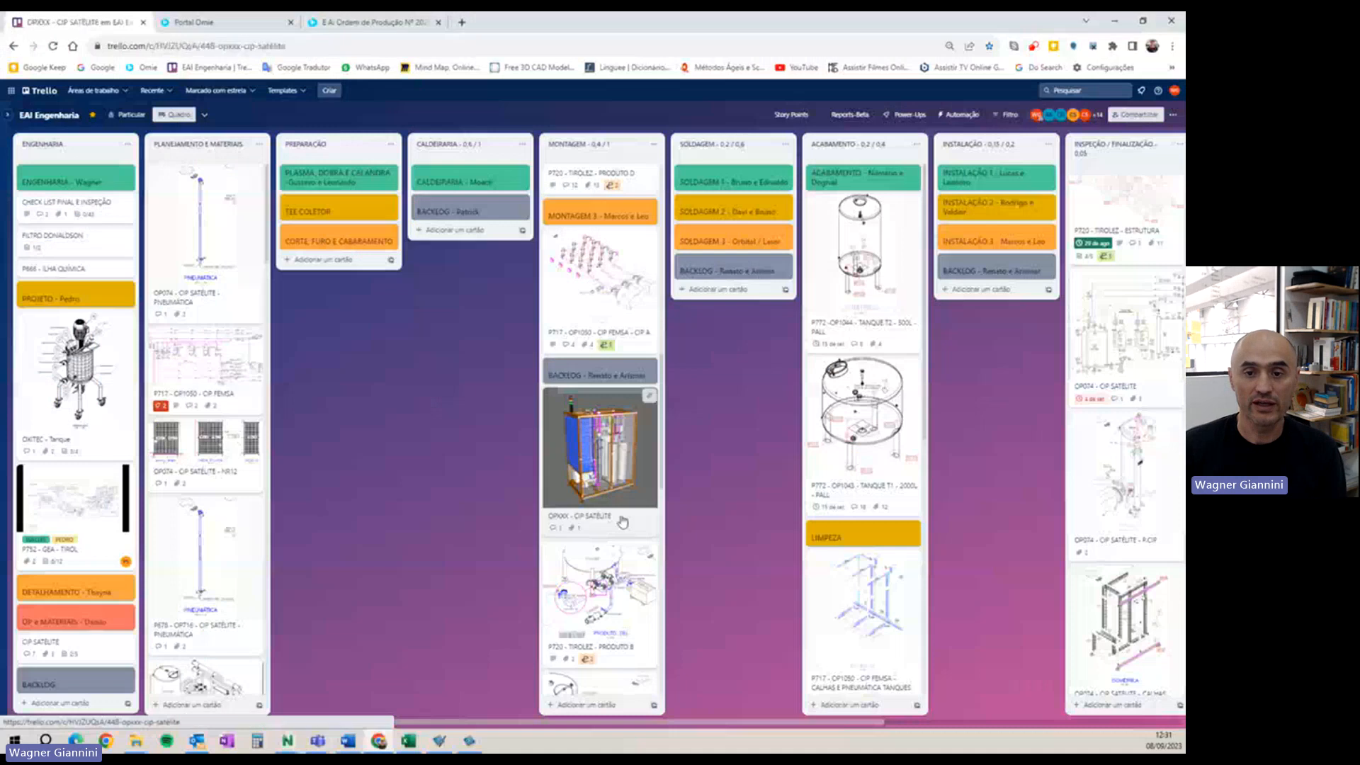
- Reopen the OPXXX - CIP SATÉLITE card and look through the members and groups that can be mentioned in a comment
left_click(625, 524)
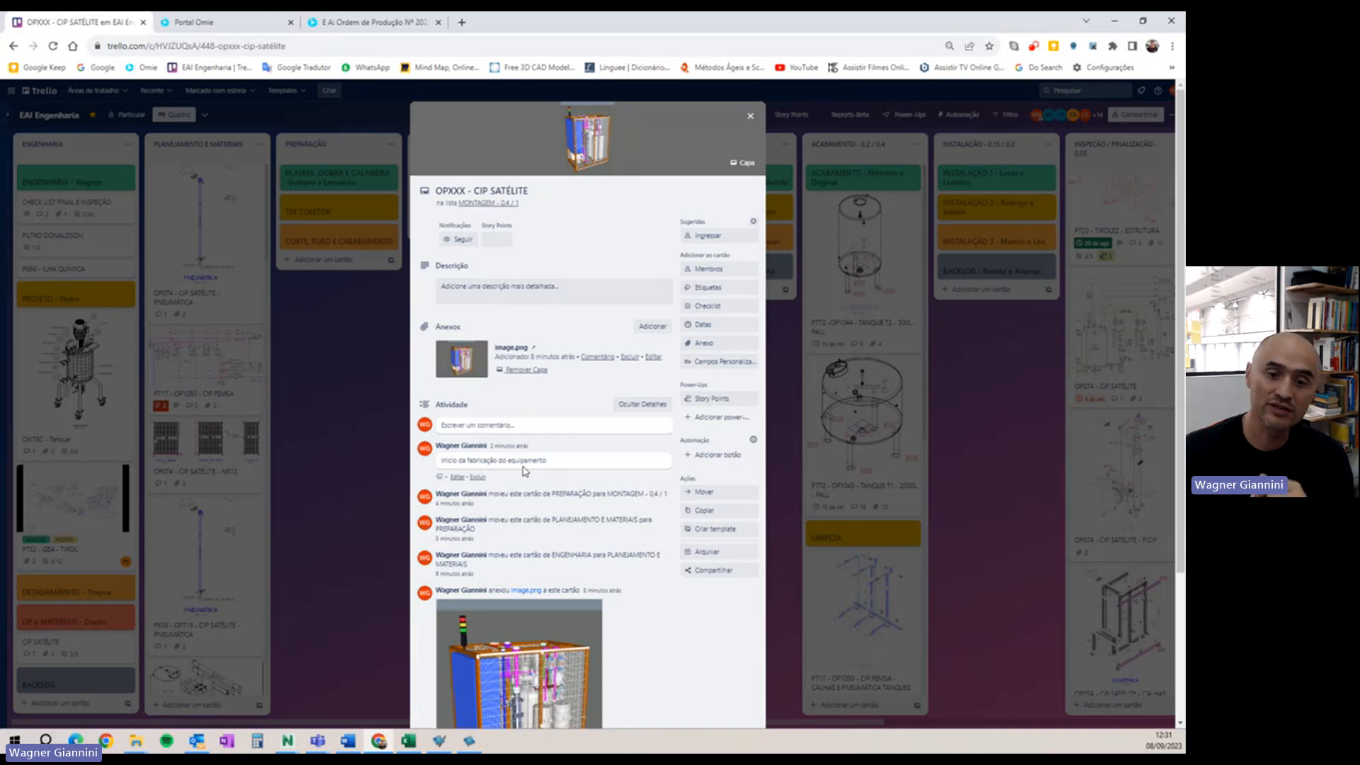
scroll(530, 487, "down", 1)
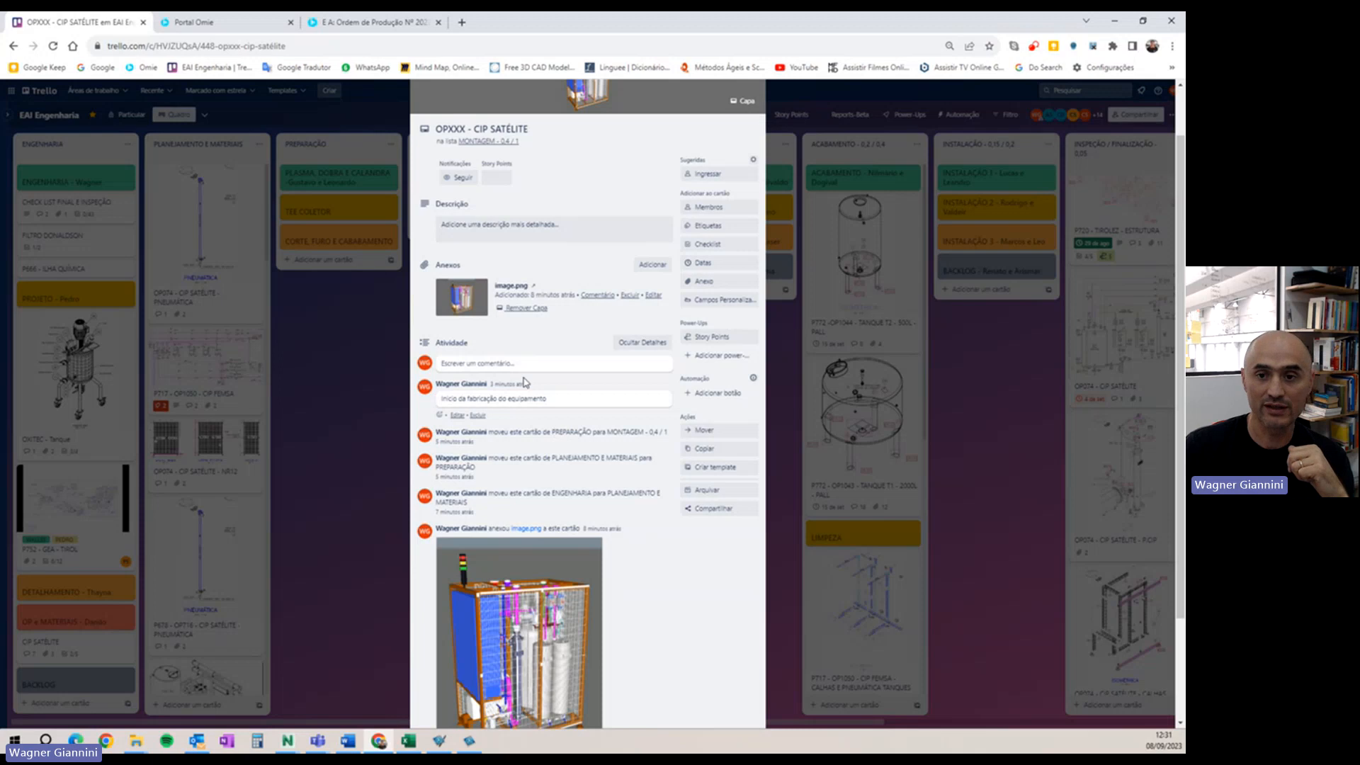
scroll(524, 382, "up", 1)
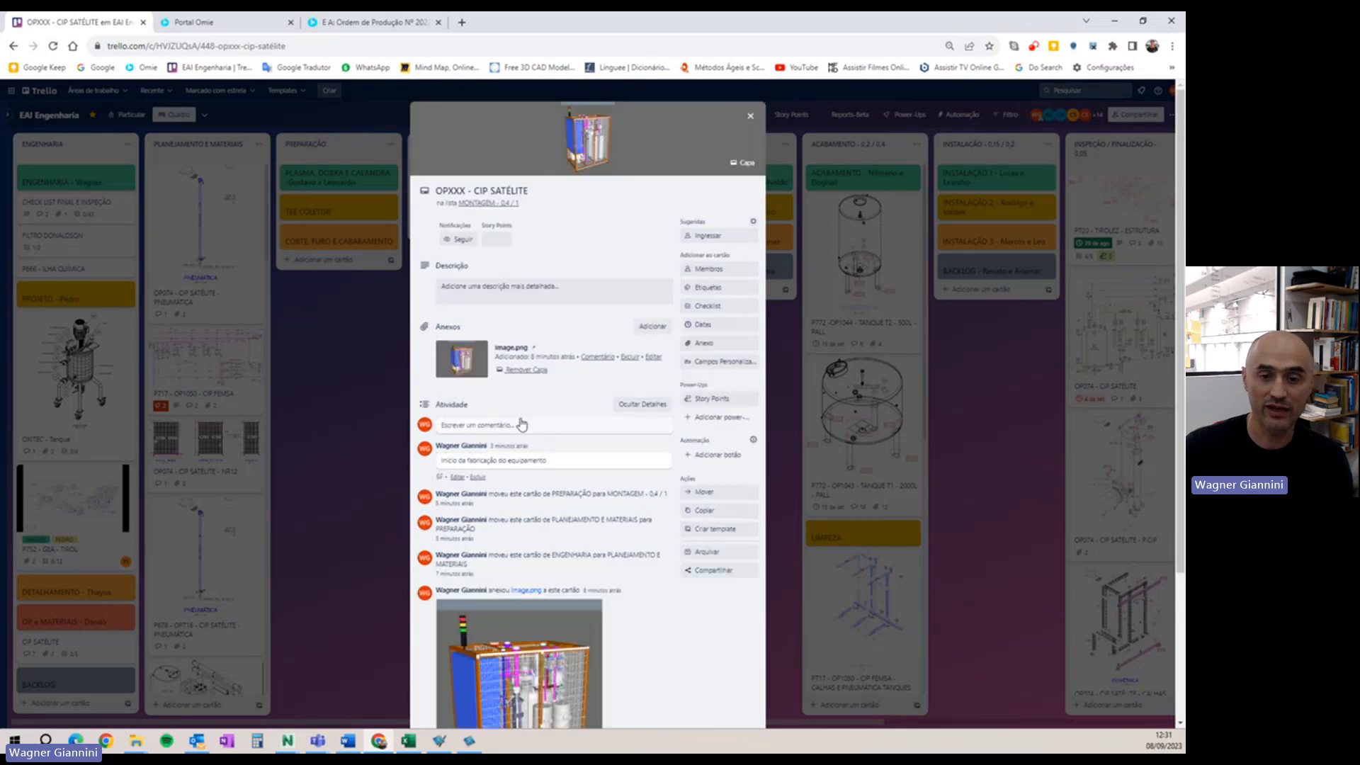
left_click(532, 427)
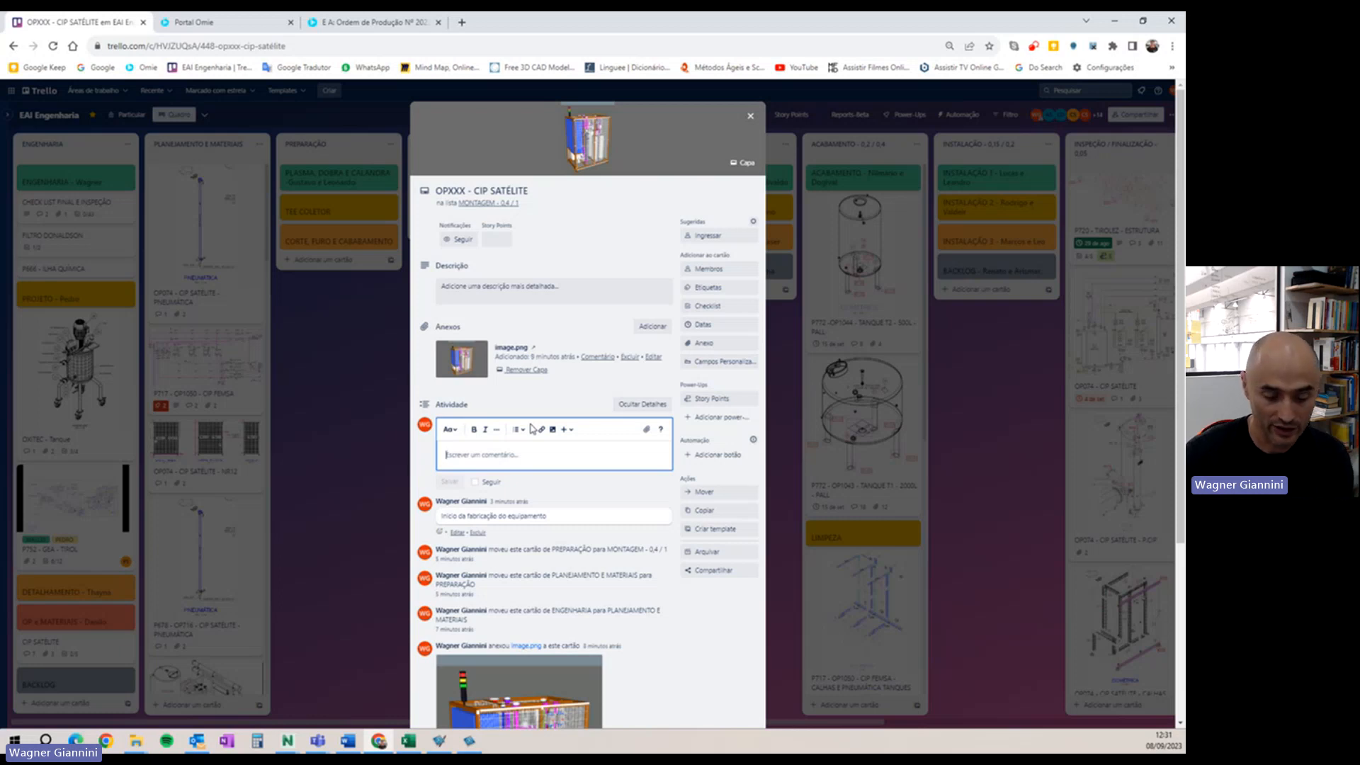
type("@")
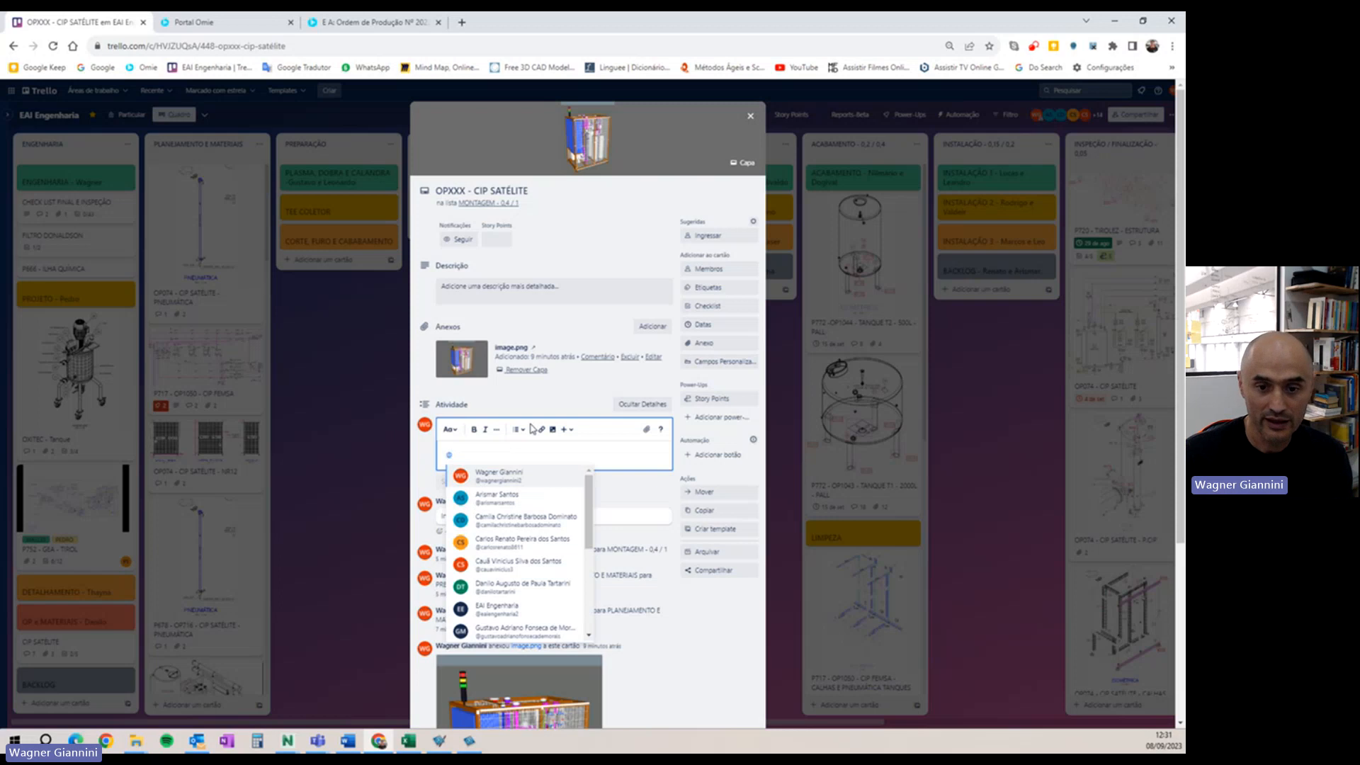
scroll(588, 628, "down", 5)
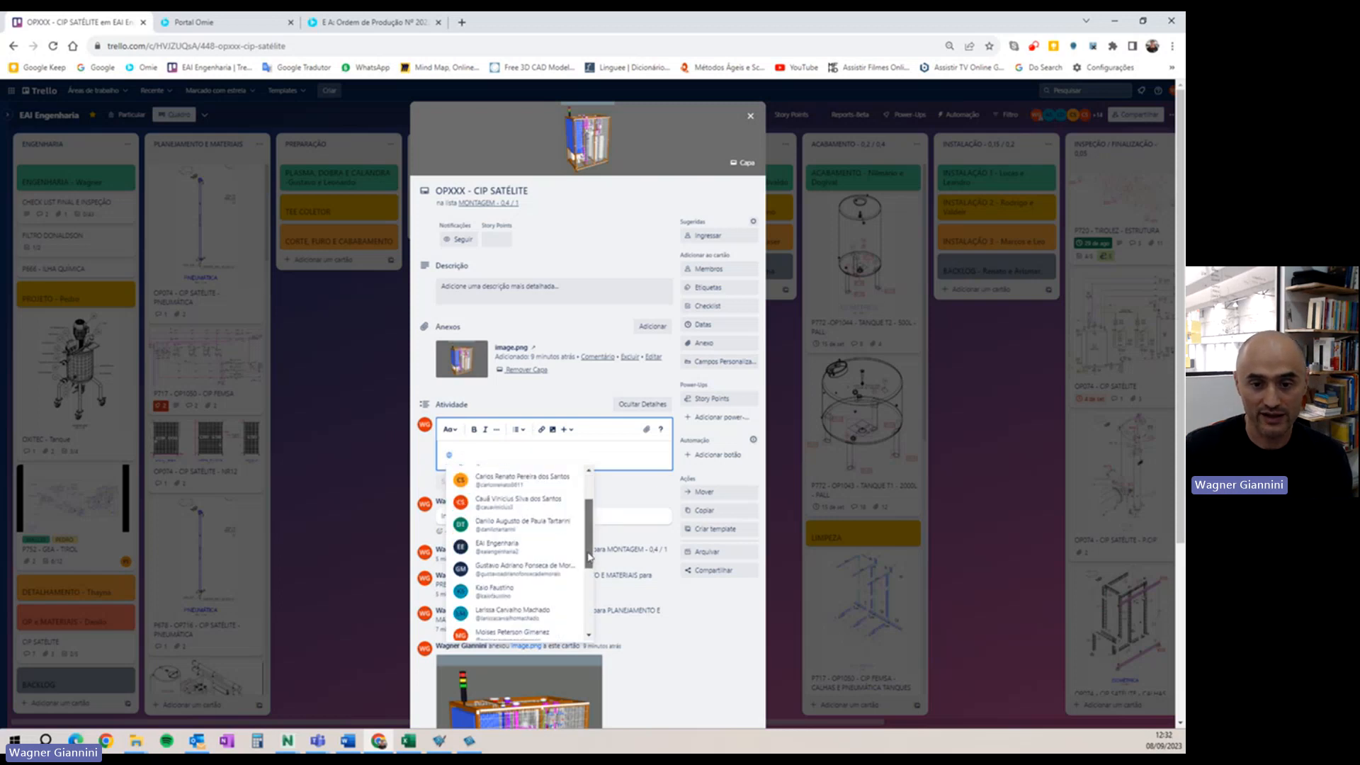
scroll(589, 627, "down", 2)
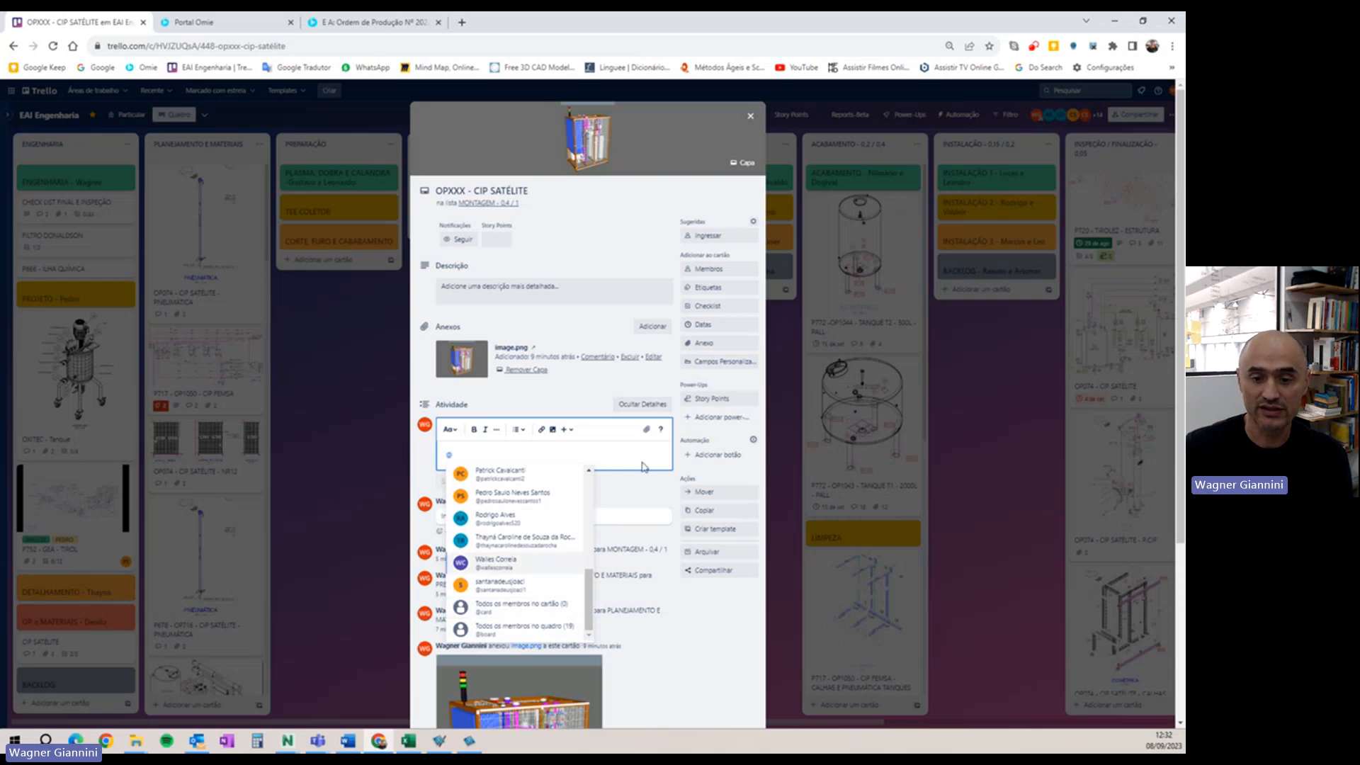
- Assign the board member with the initials GM to the card and return to the board
left_click(711, 272)
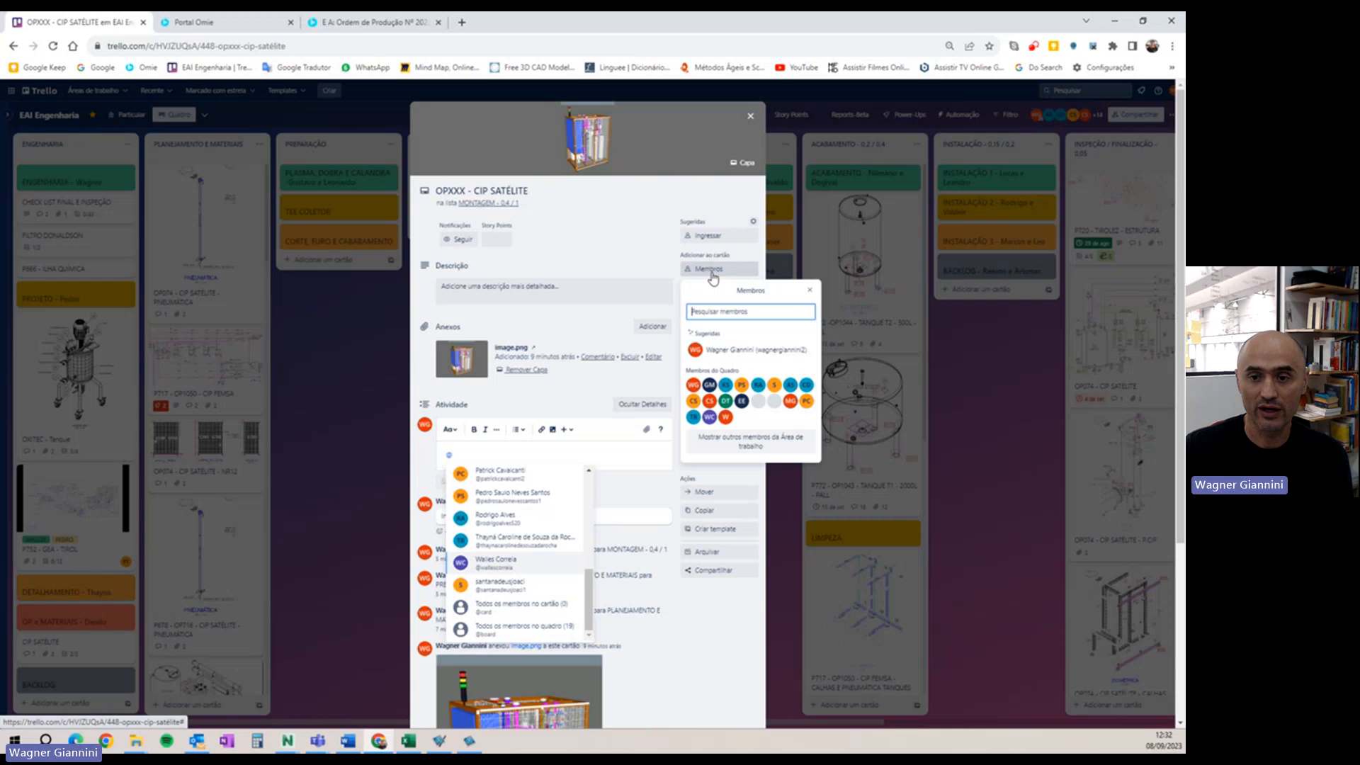
left_click(709, 385)
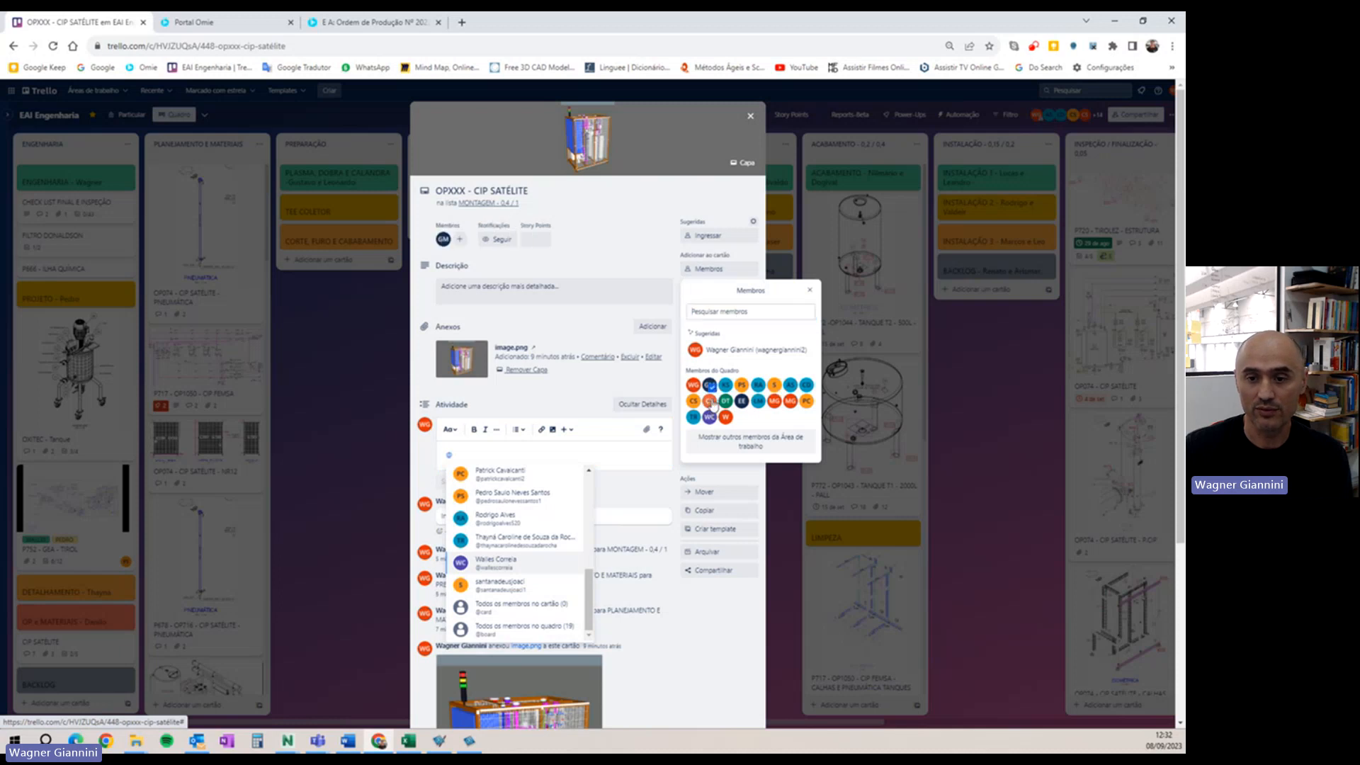
left_click(809, 291)
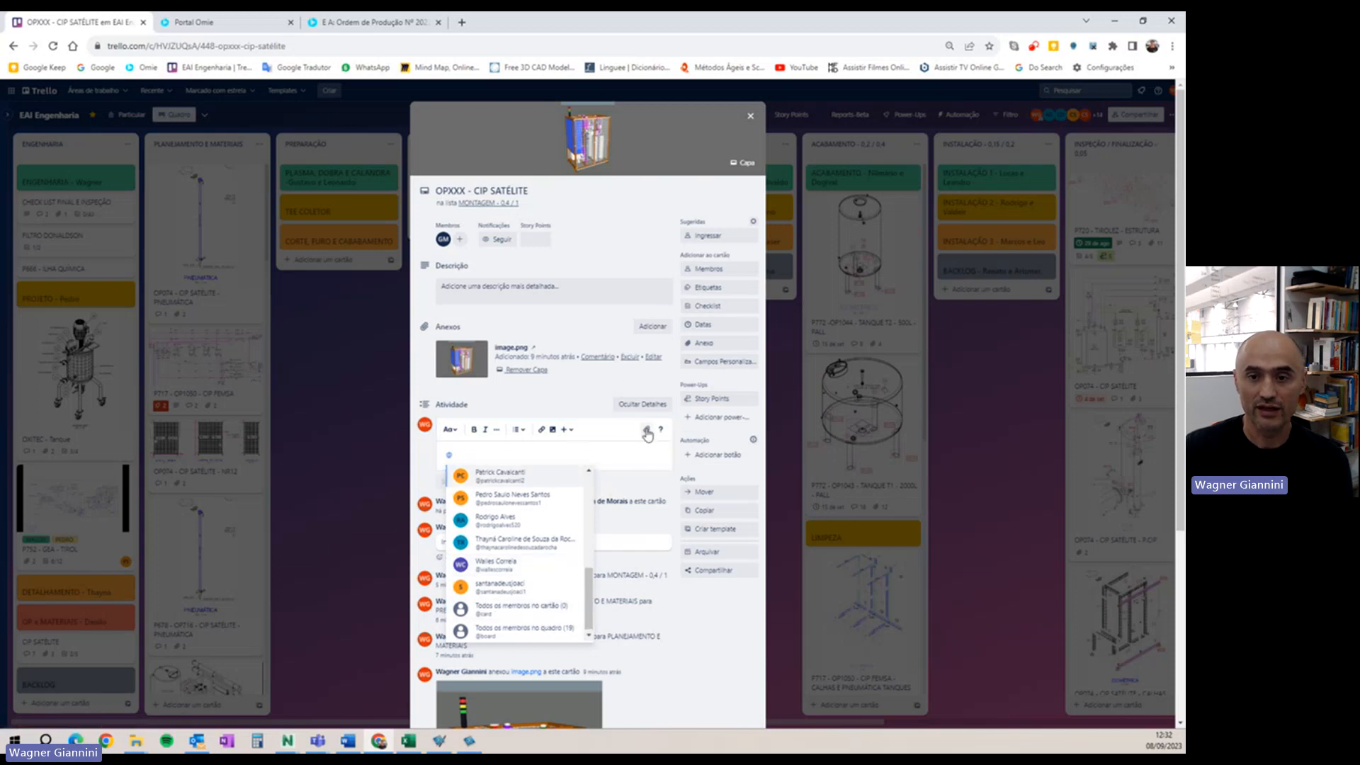
key("Escape")
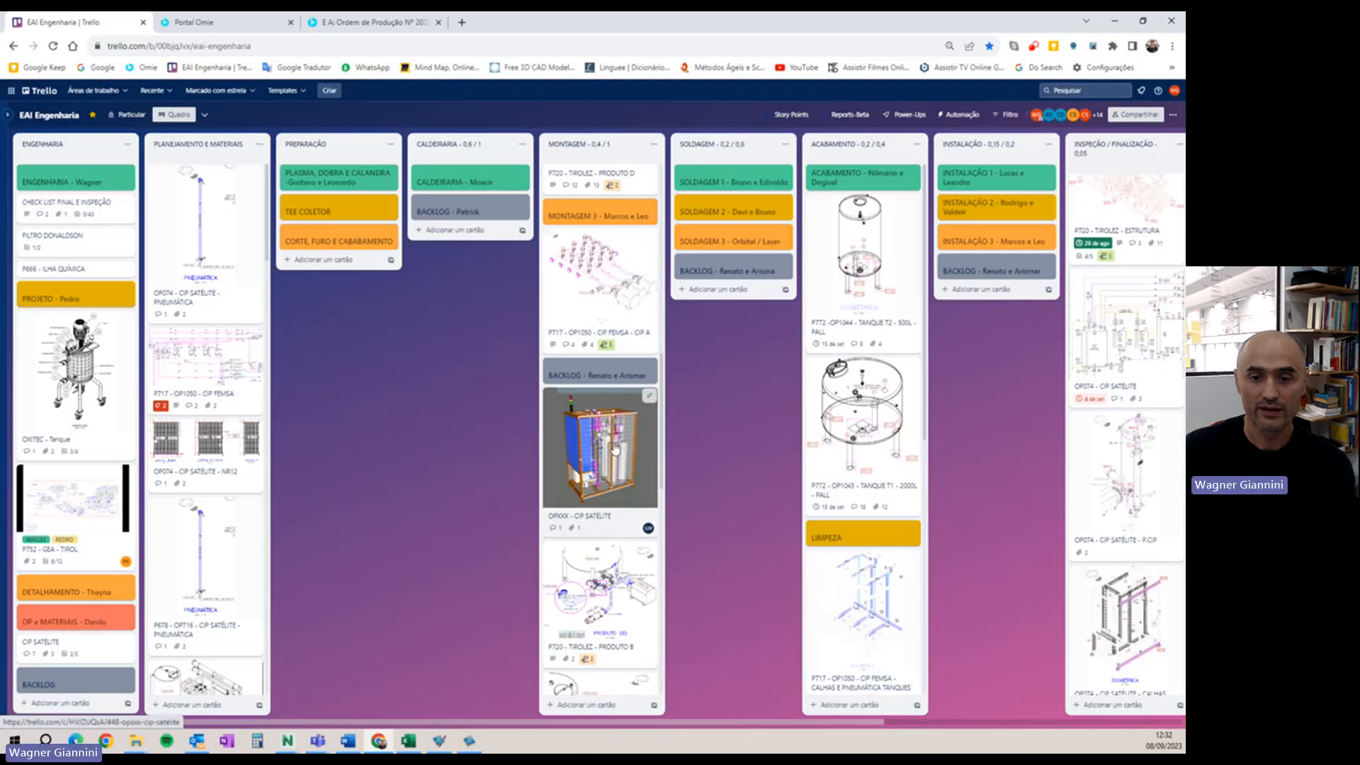
- Open the OPXXX - CIP SATÉLITE card and start a new comment
left_click(615, 449)
left_click(523, 424)
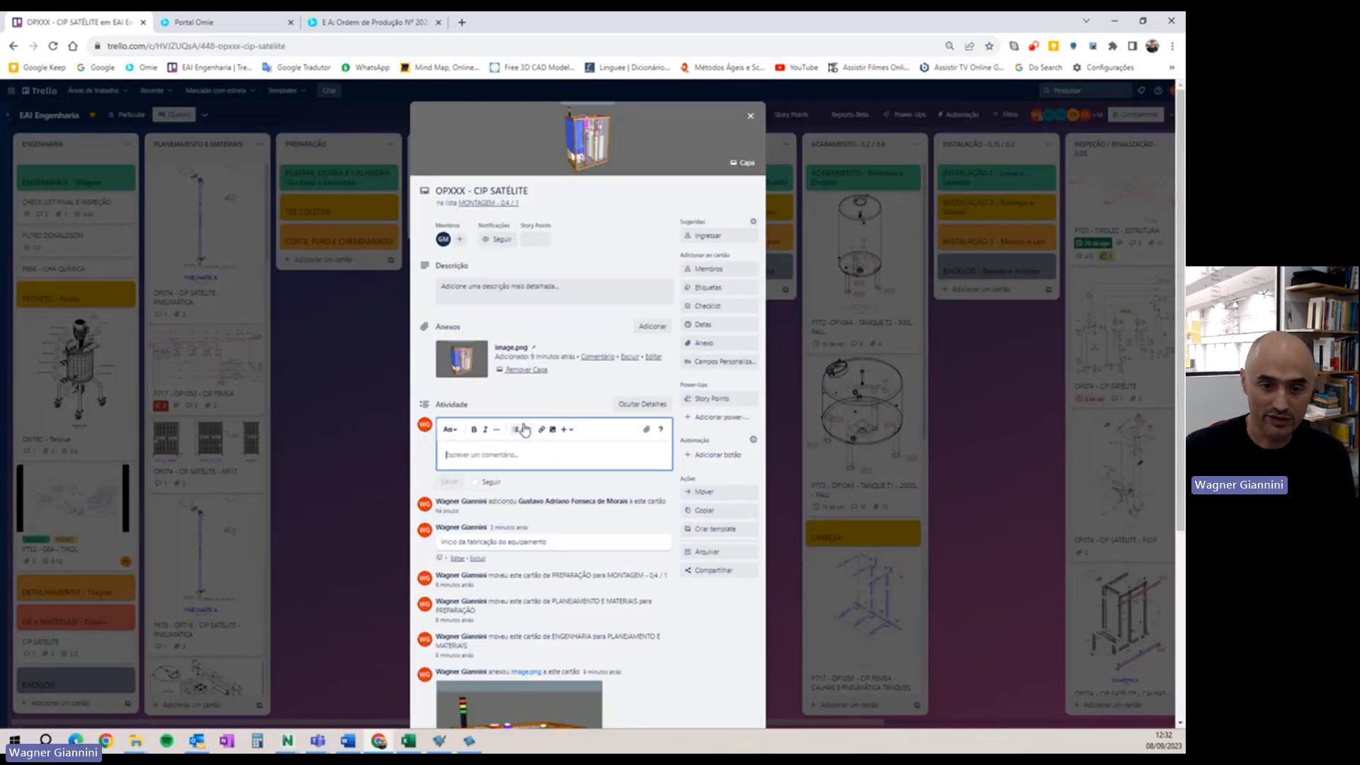
type("@")
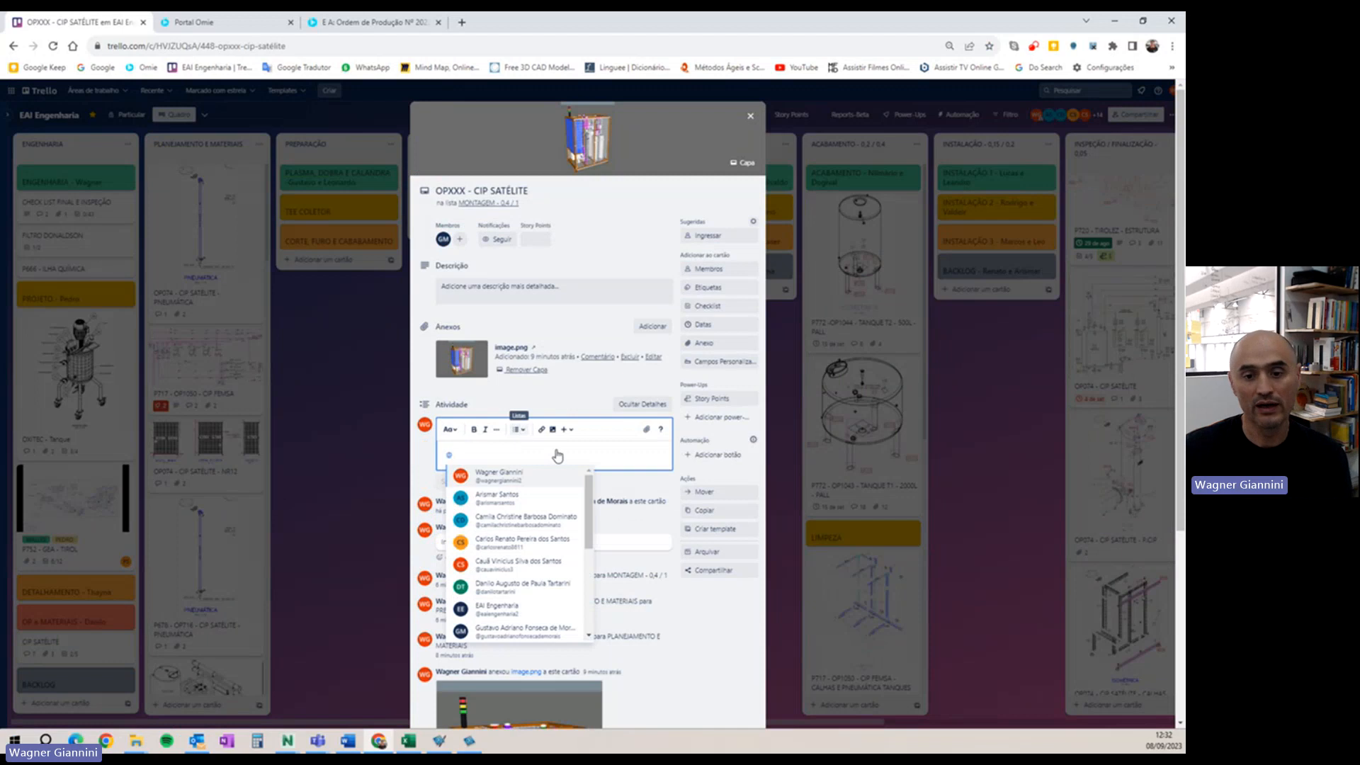
left_click_drag(592, 498, 591, 659)
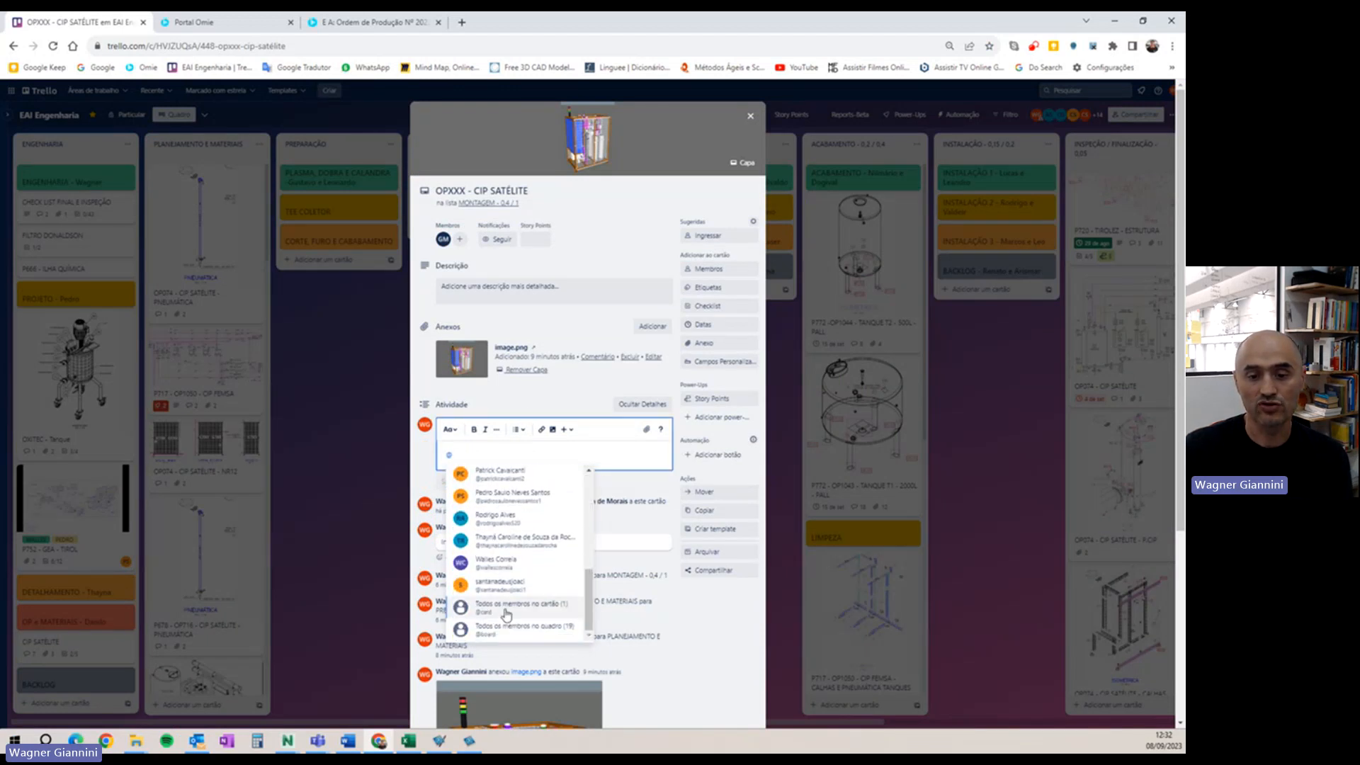
left_click(540, 630)
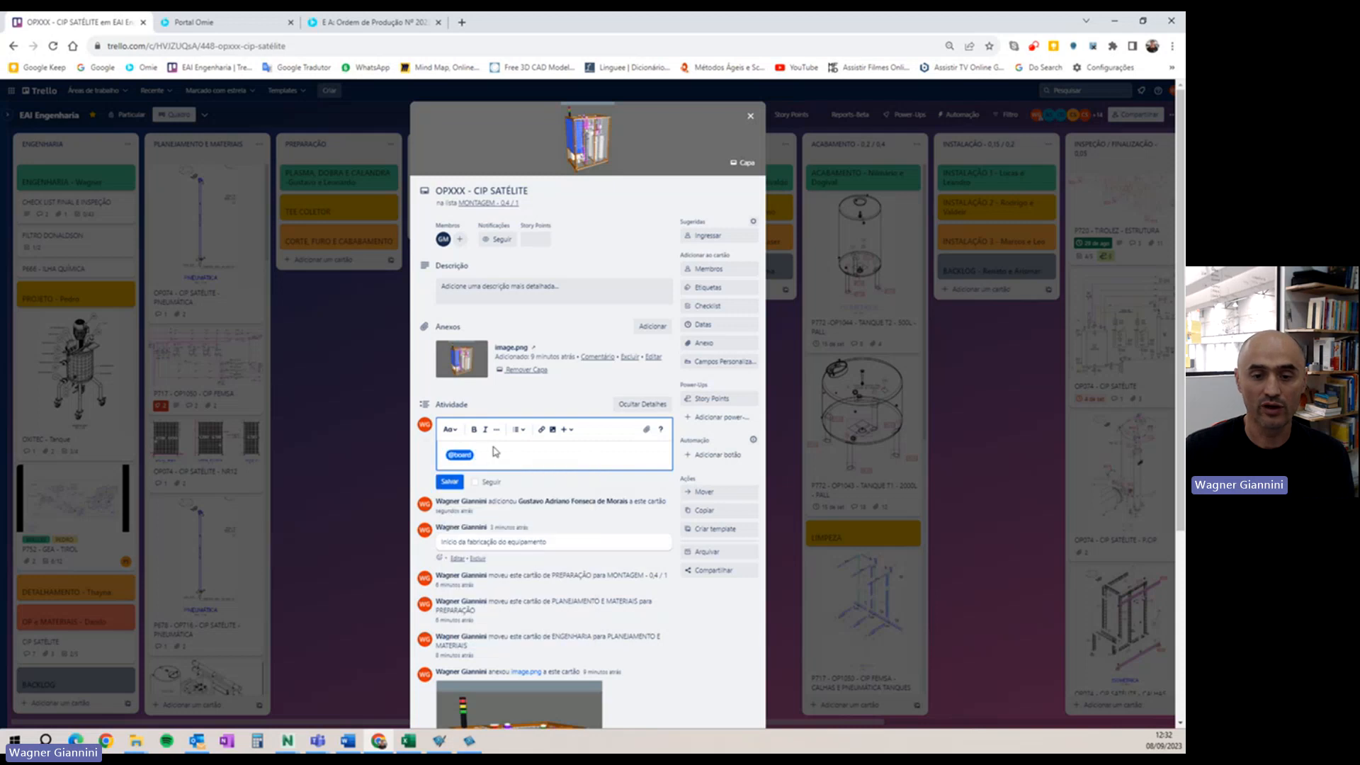
type("@")
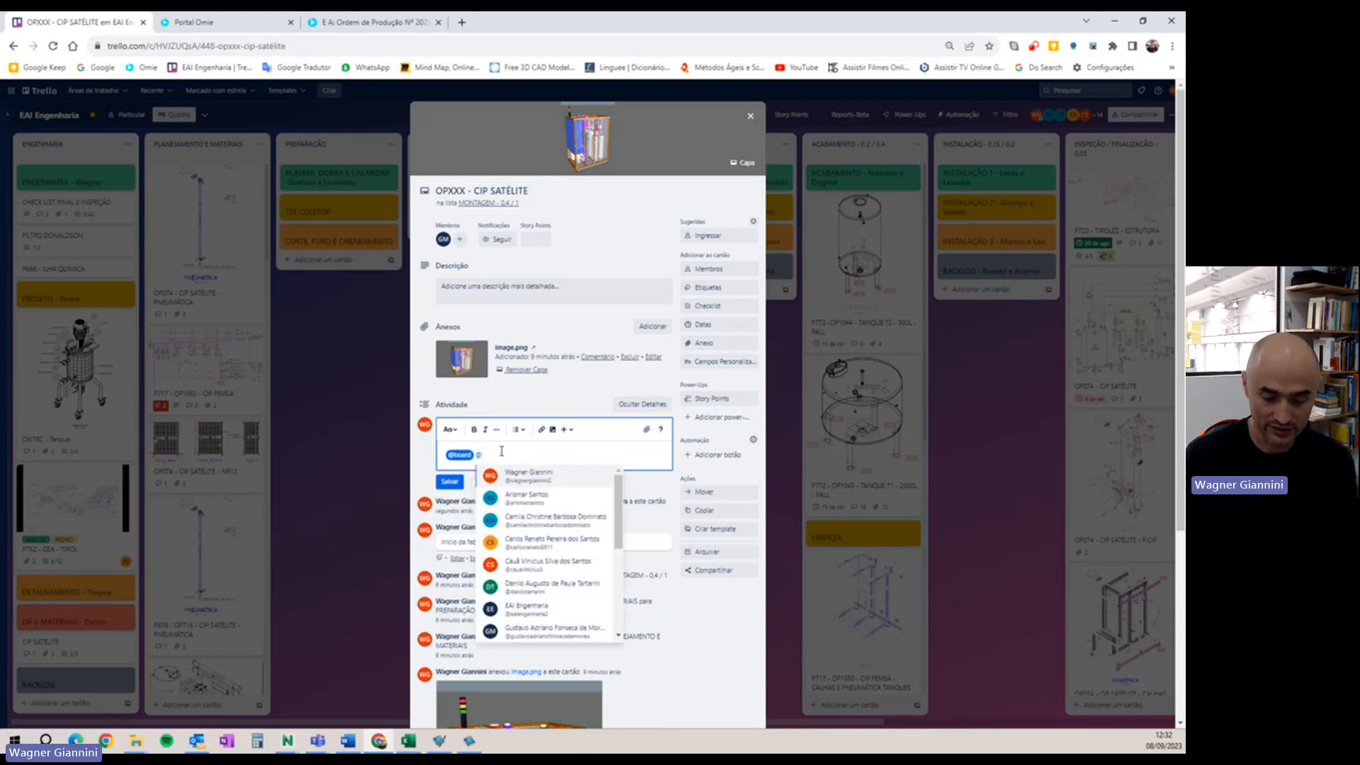
type("gus")
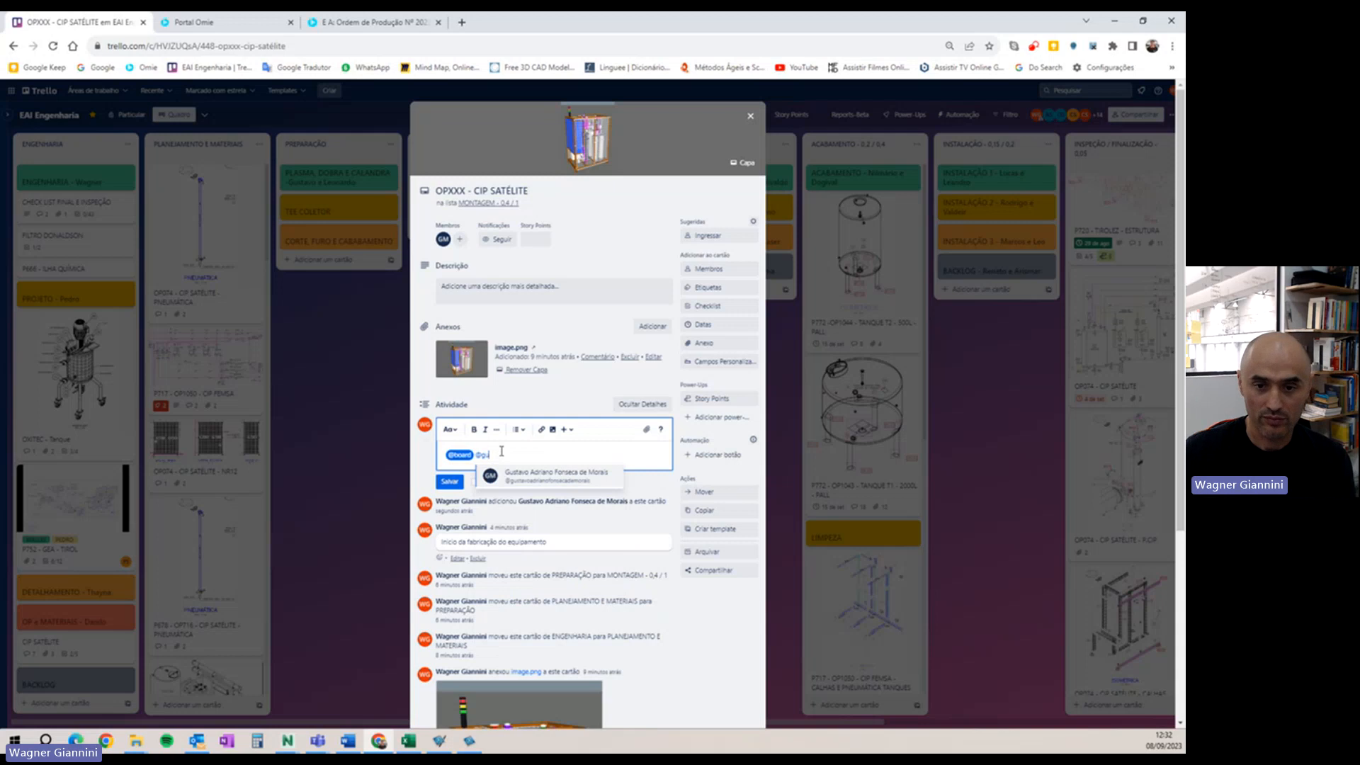
left_click(568, 482)
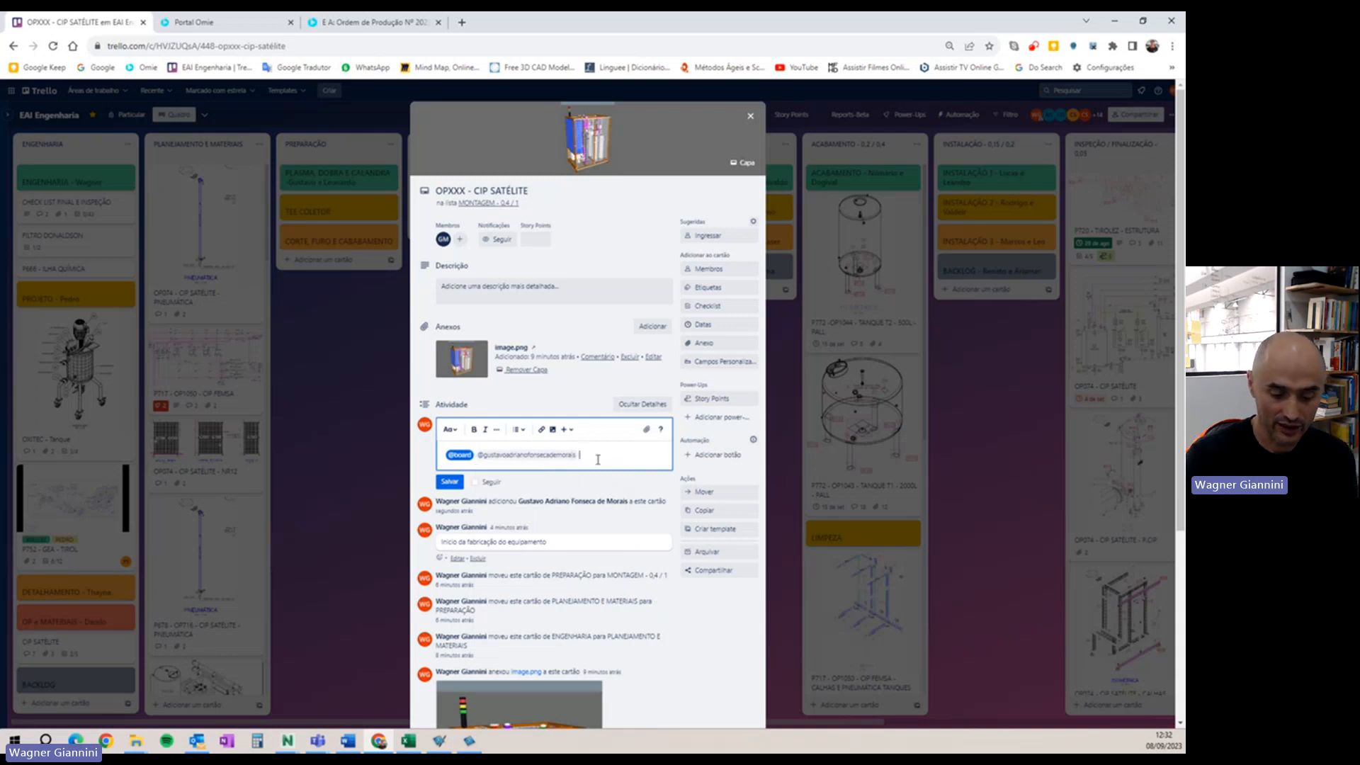
type("@")
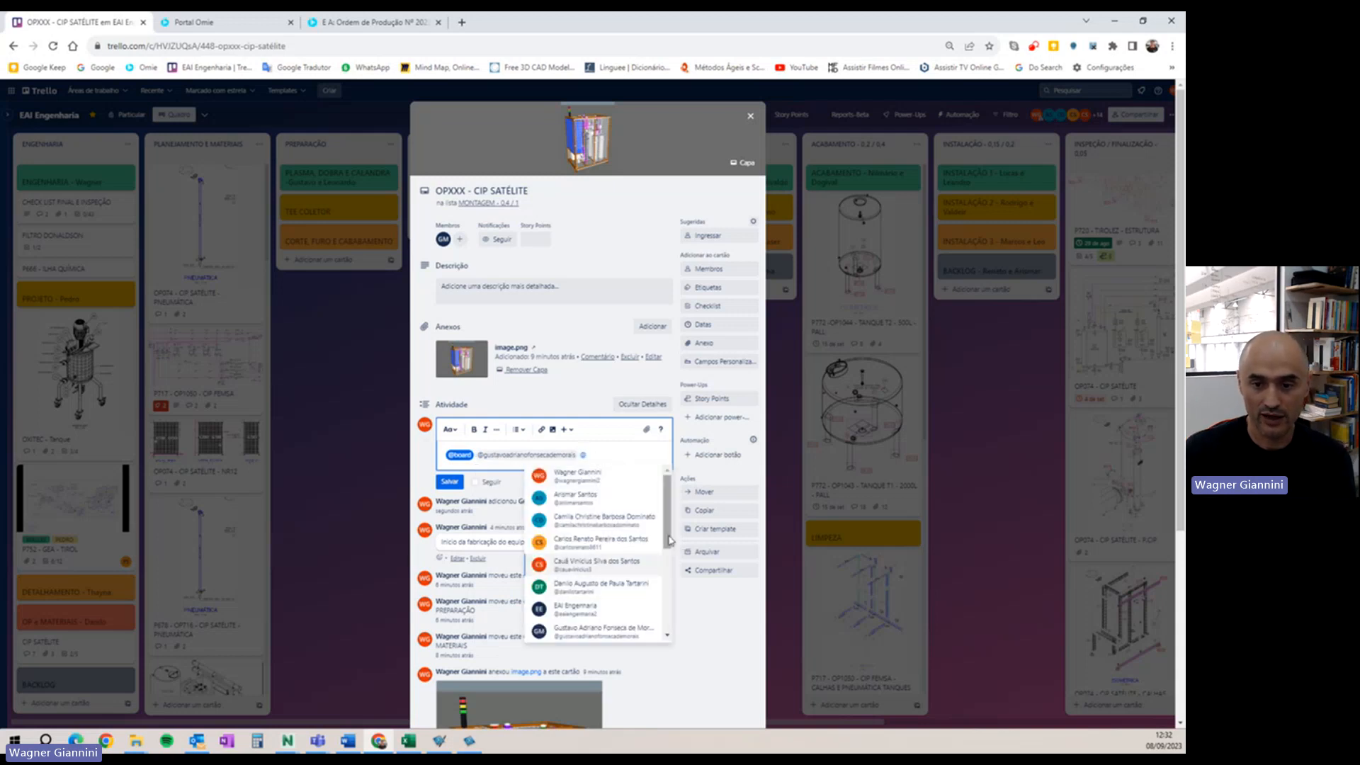
left_click_drag(669, 541, 680, 662)
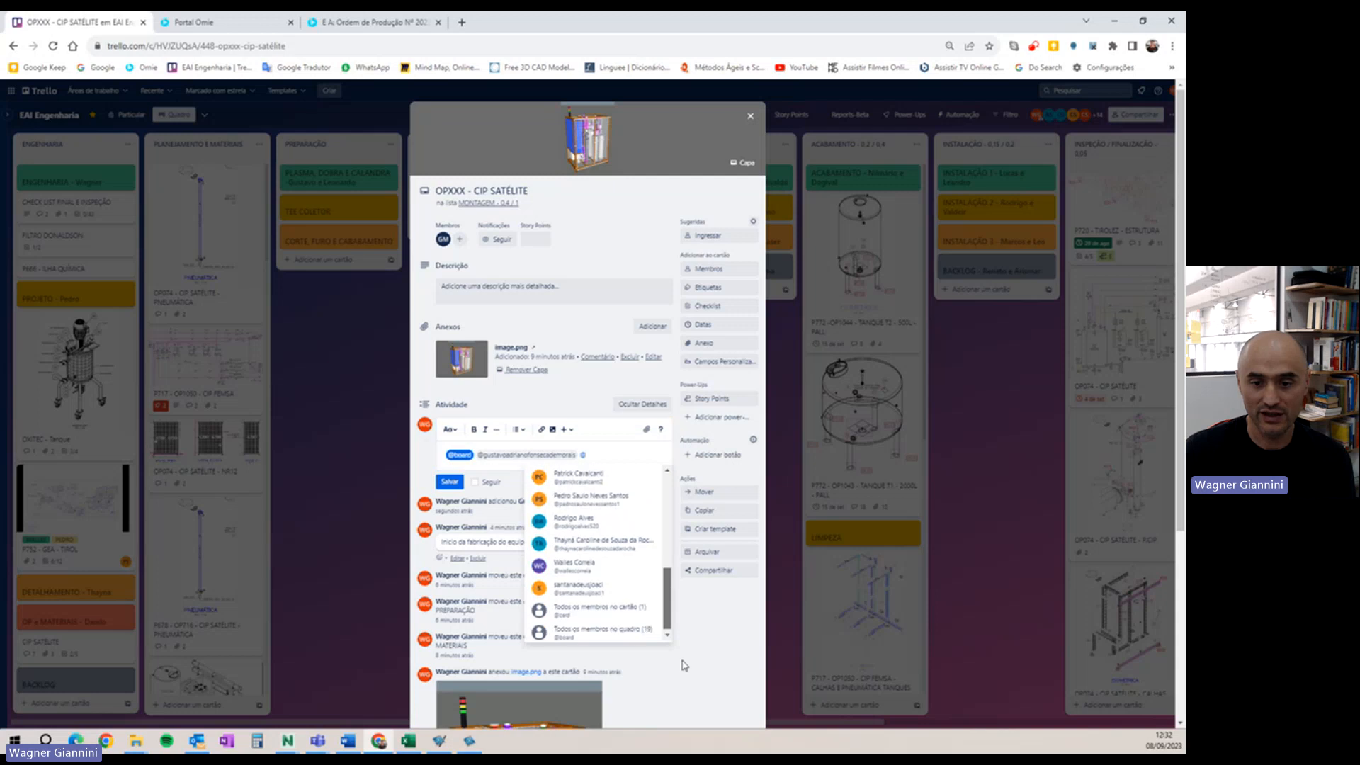
left_click(612, 612)
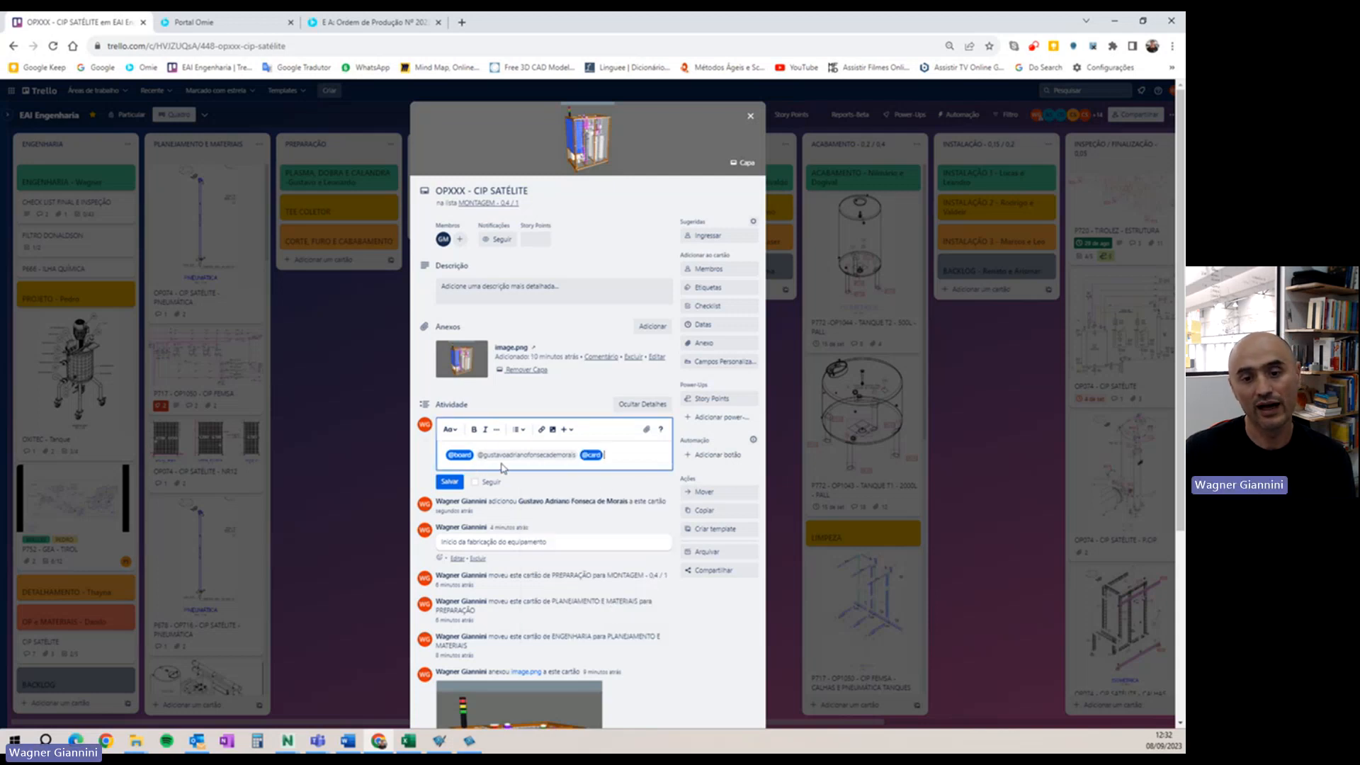
left_click_drag(622, 457, 437, 457)
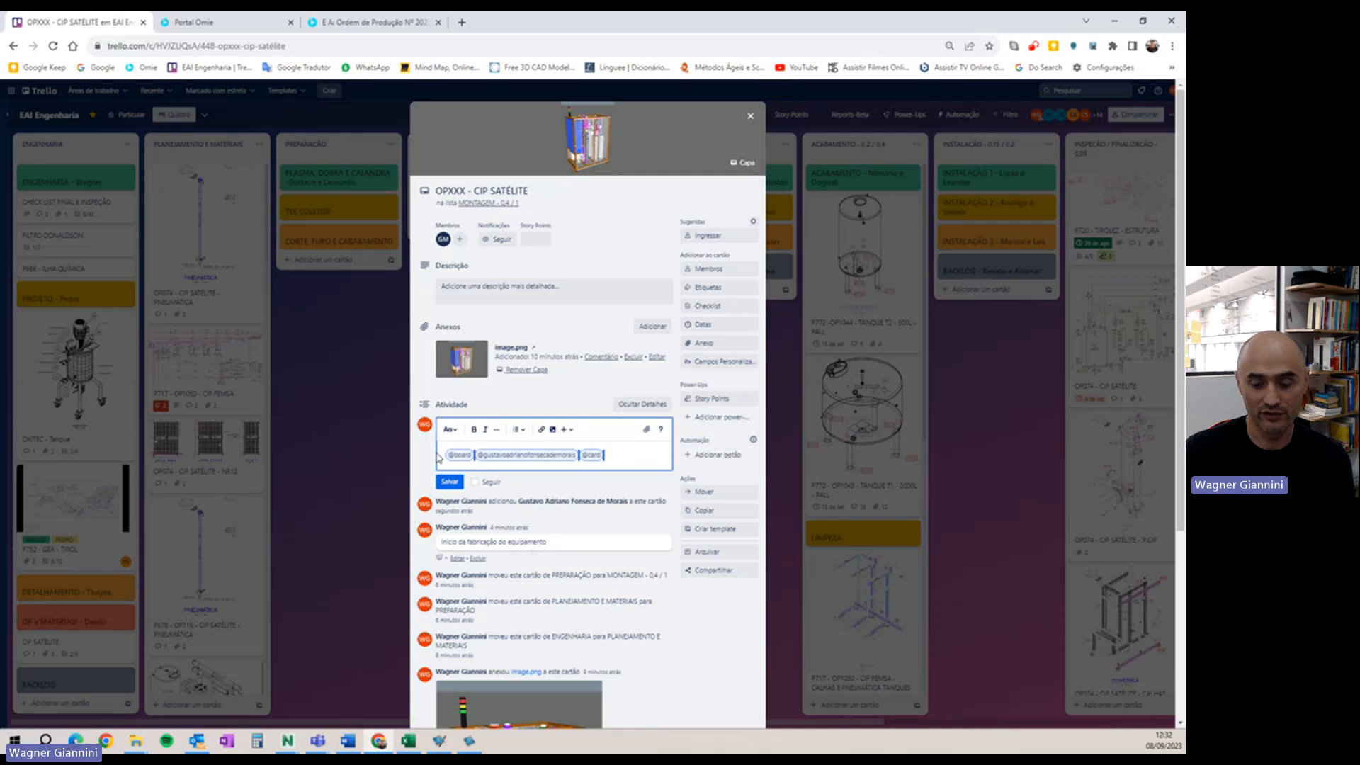
key("BackSpace")
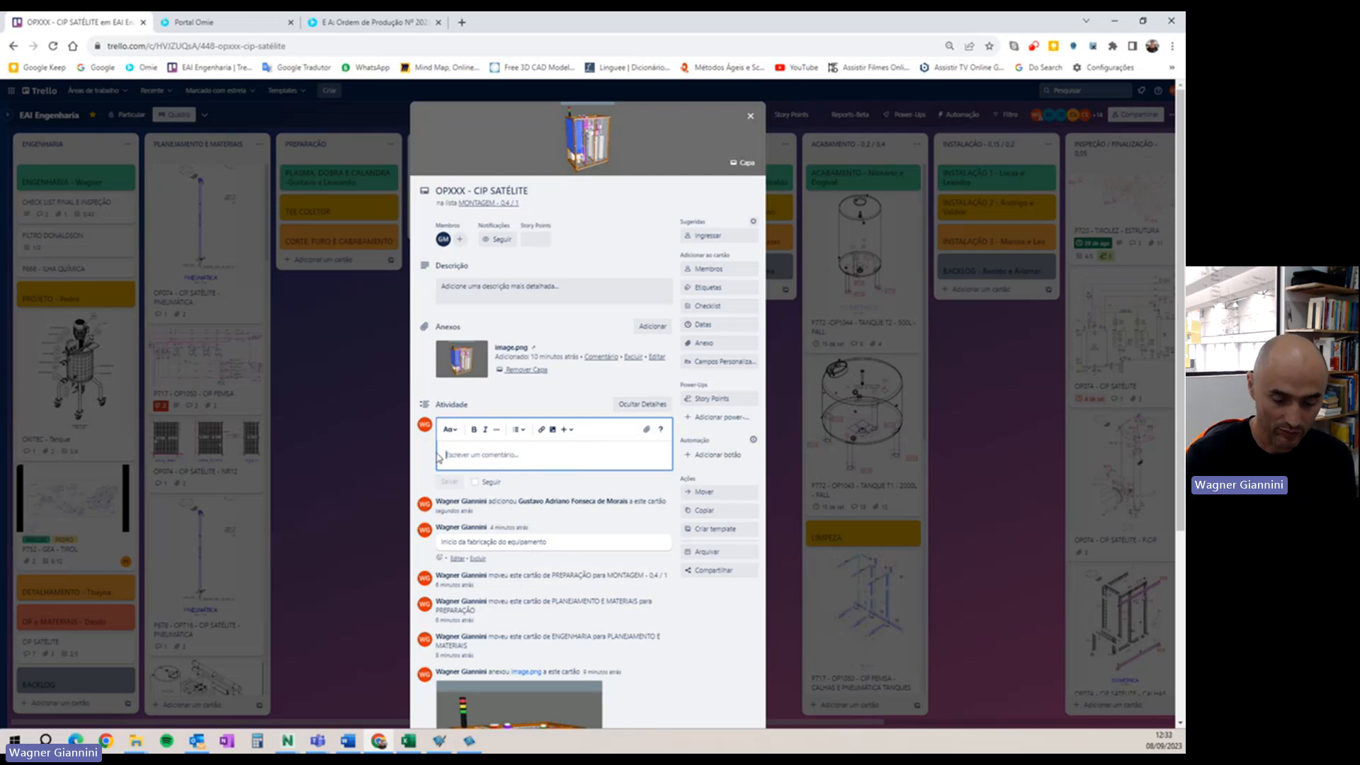
type("@bo")
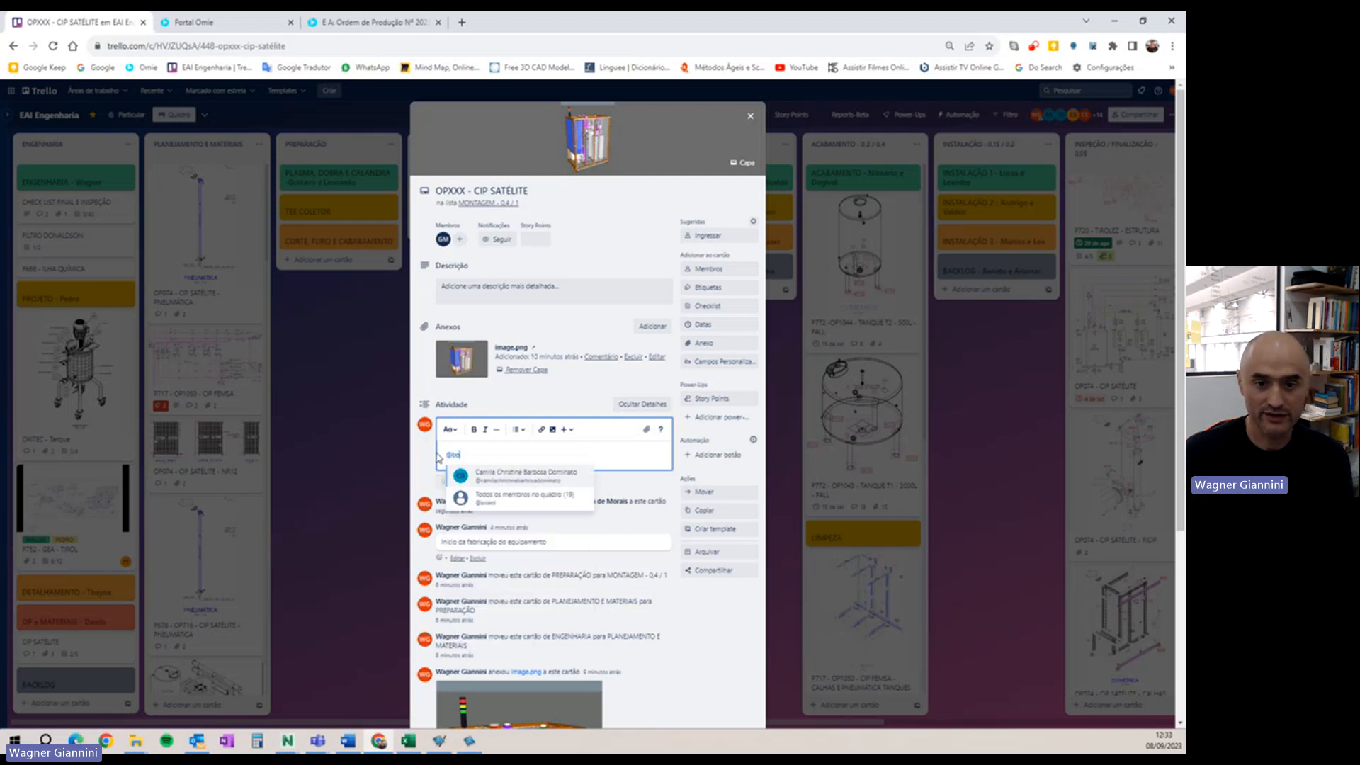
left_click(491, 479)
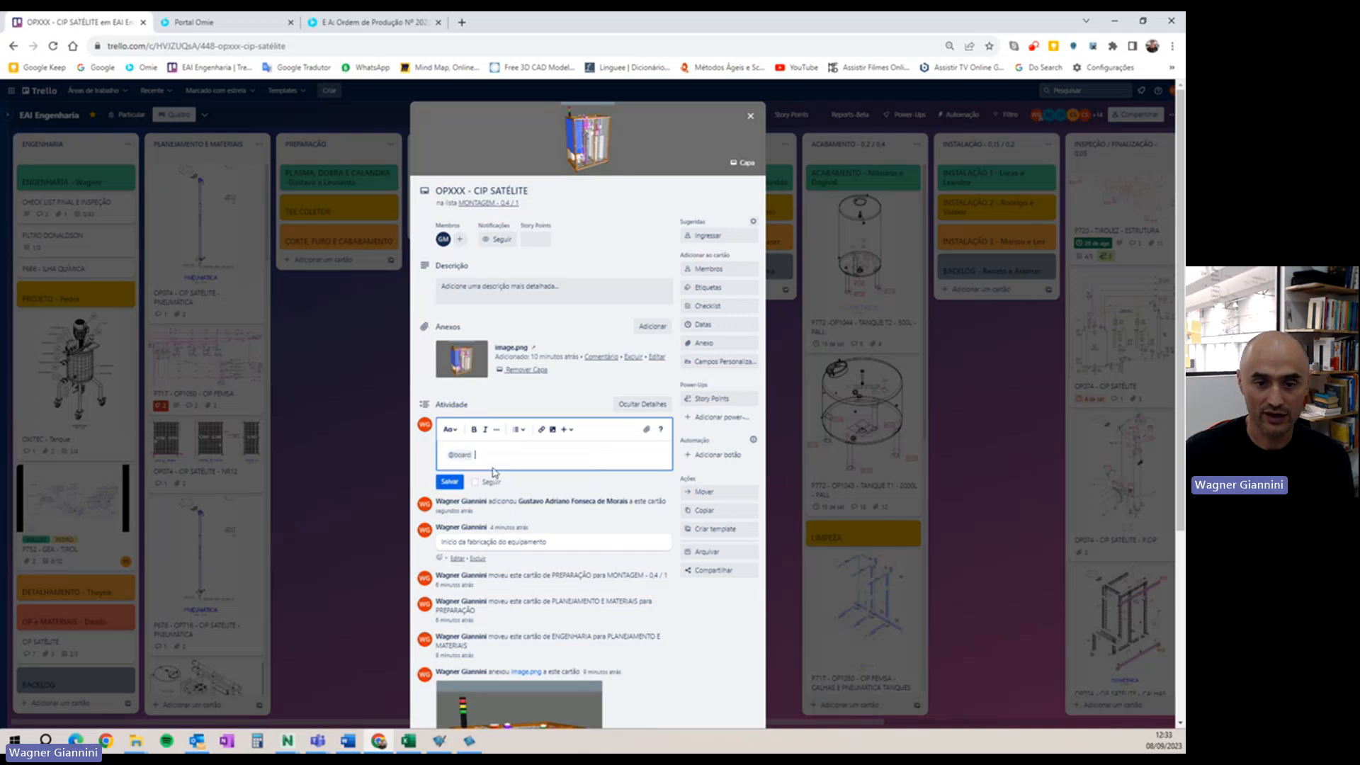
type("@")
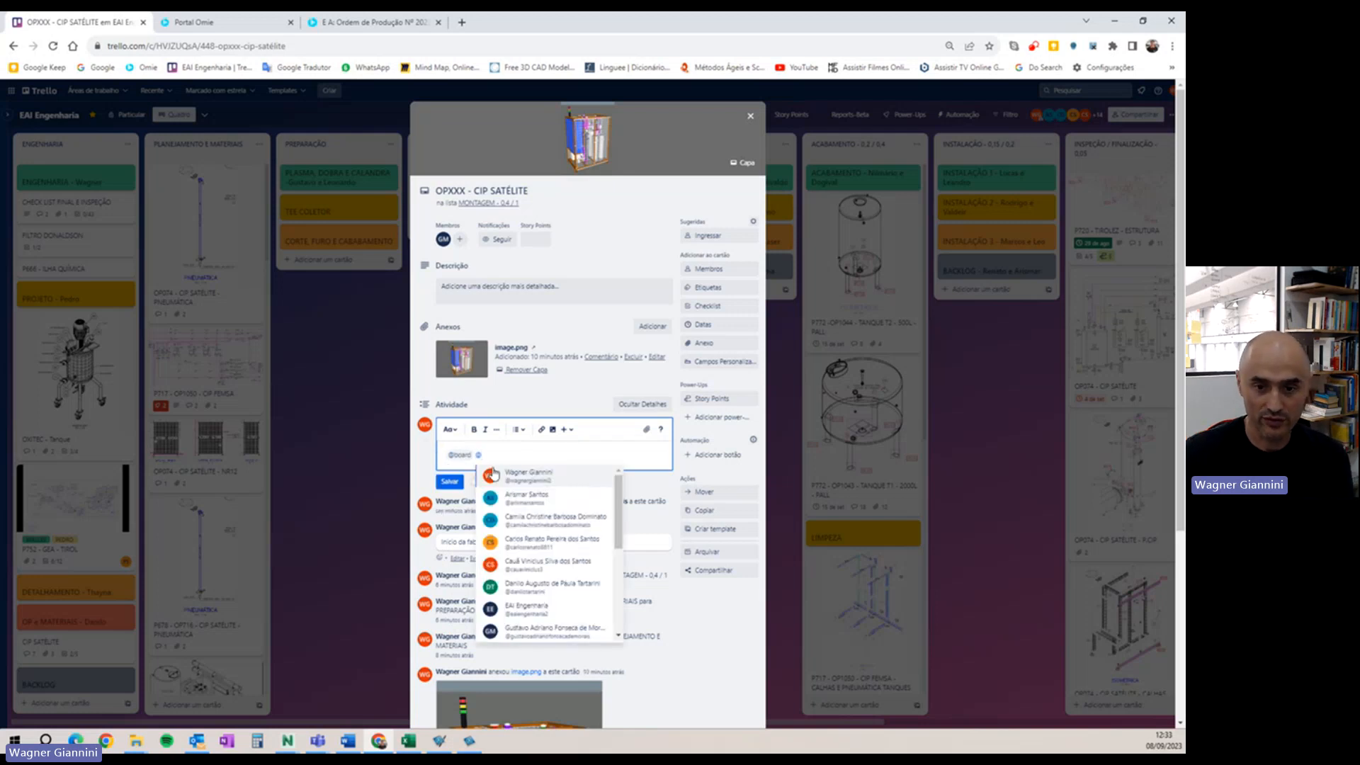
scroll(575, 610, "down", 5)
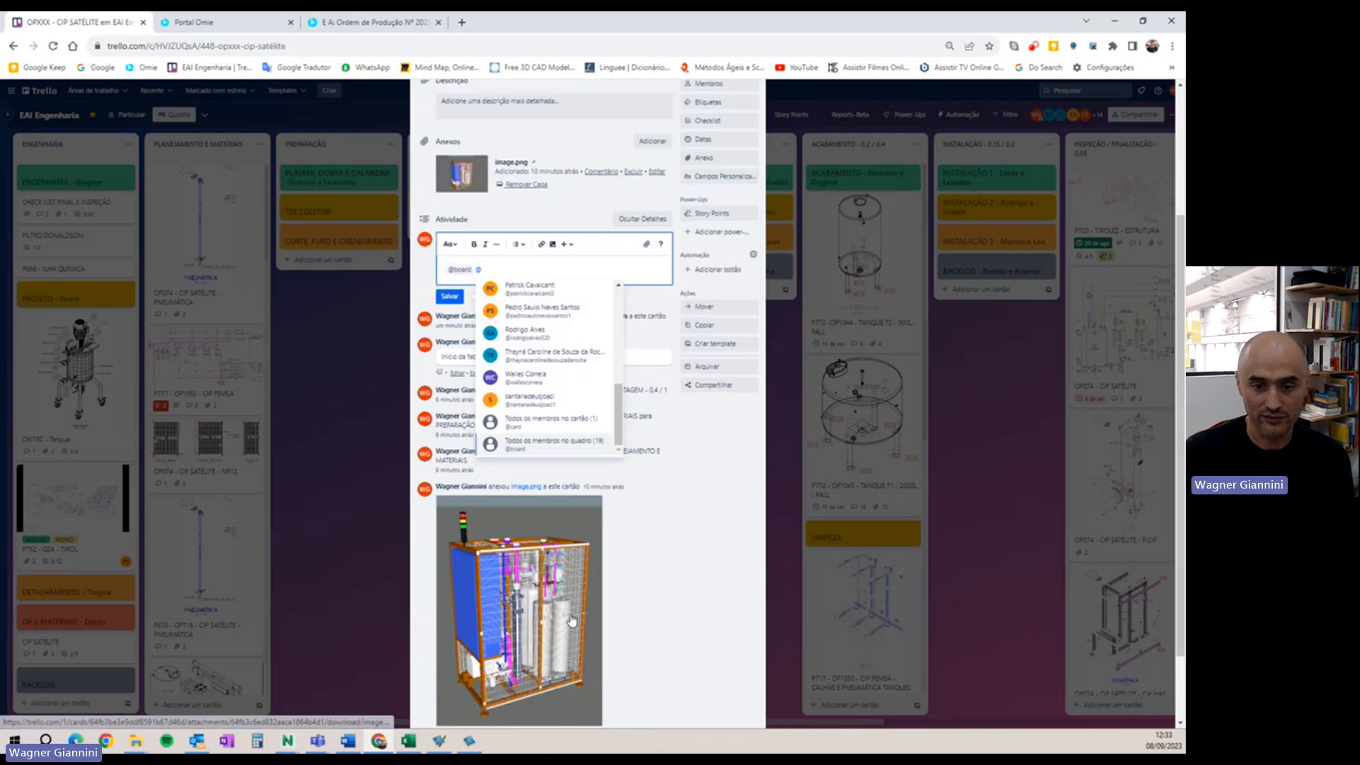
left_click(556, 419)
scroll(481, 356, "up", 3)
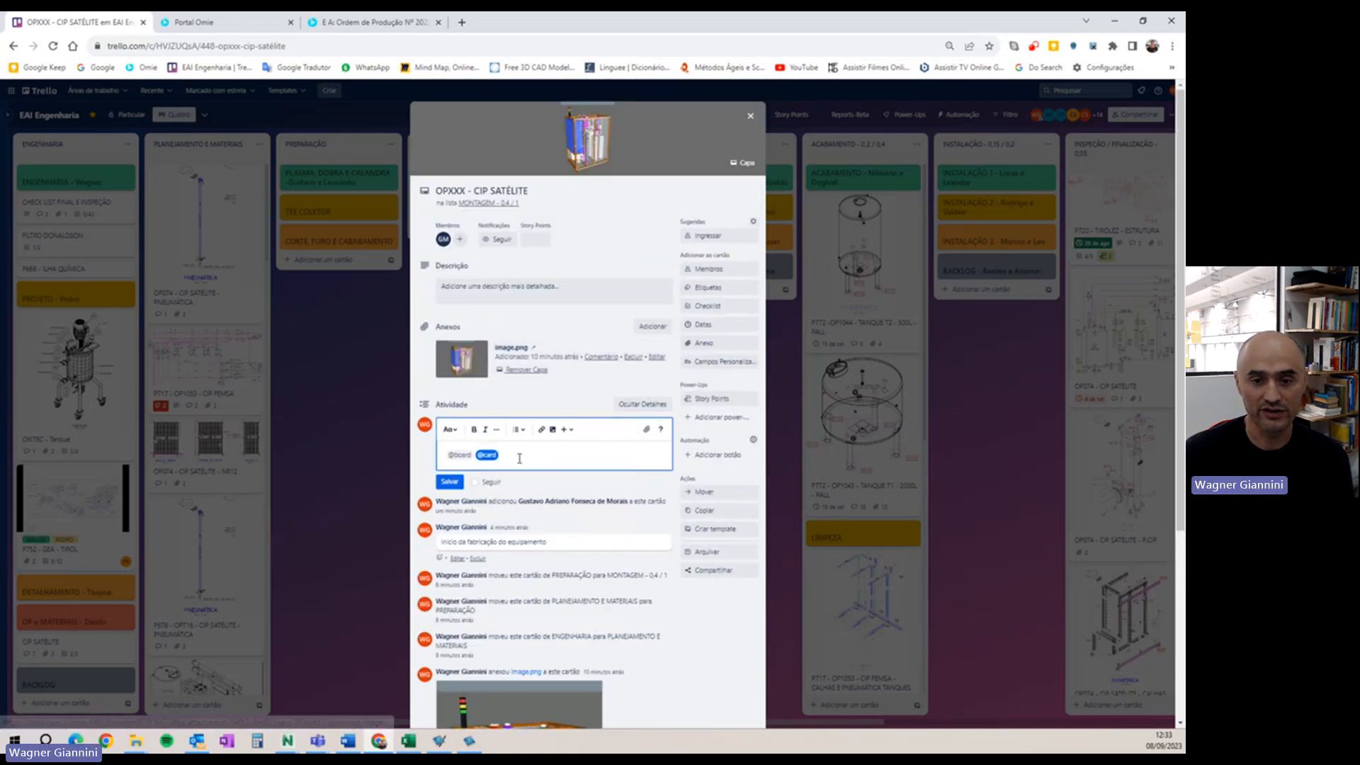
type("@g")
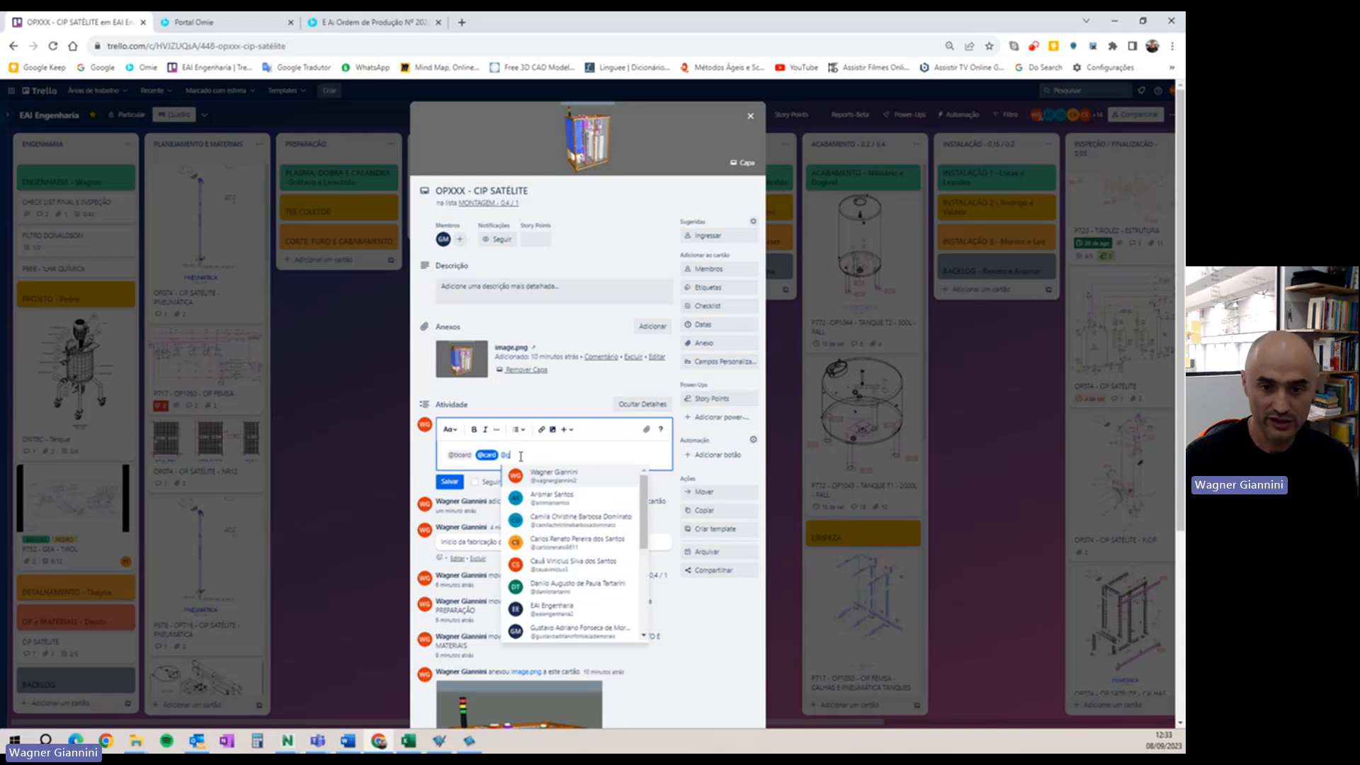
type("u")
left_click(566, 481)
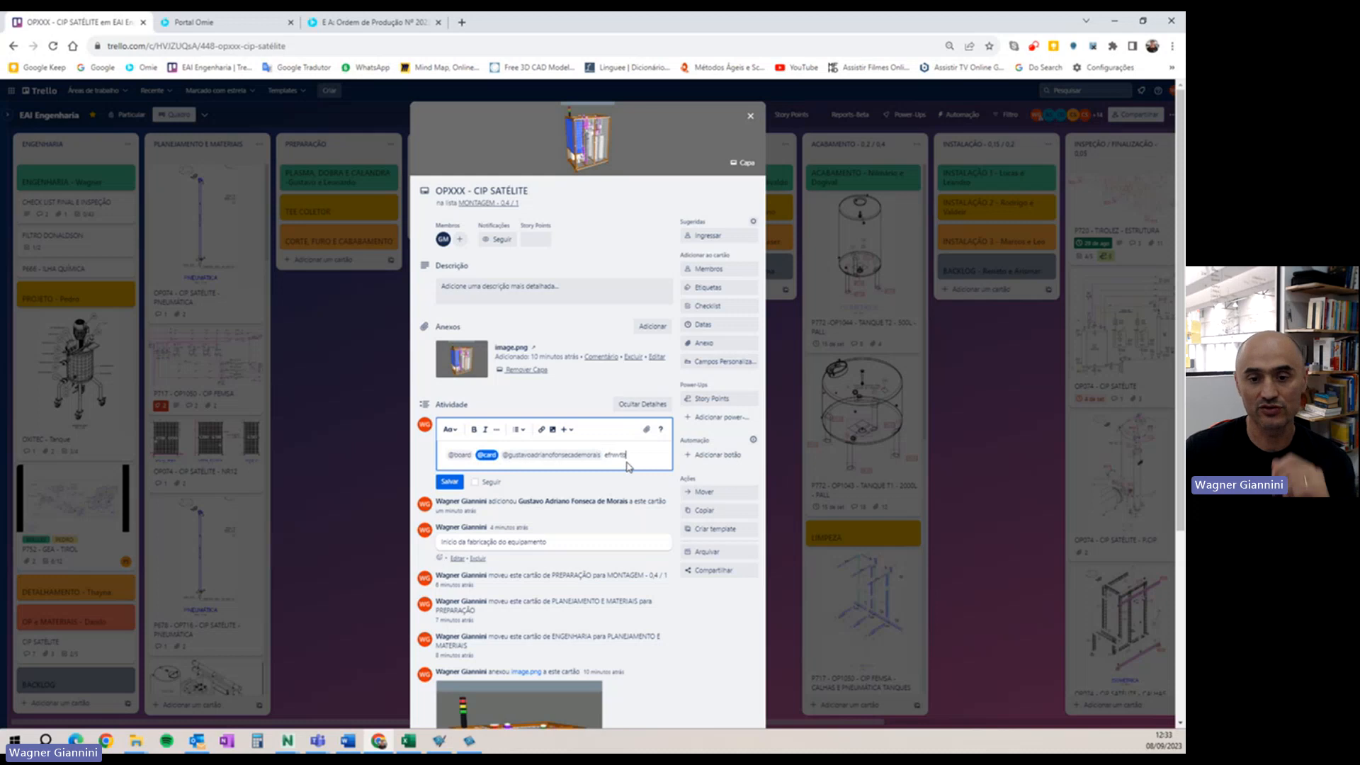
left_click(456, 483)
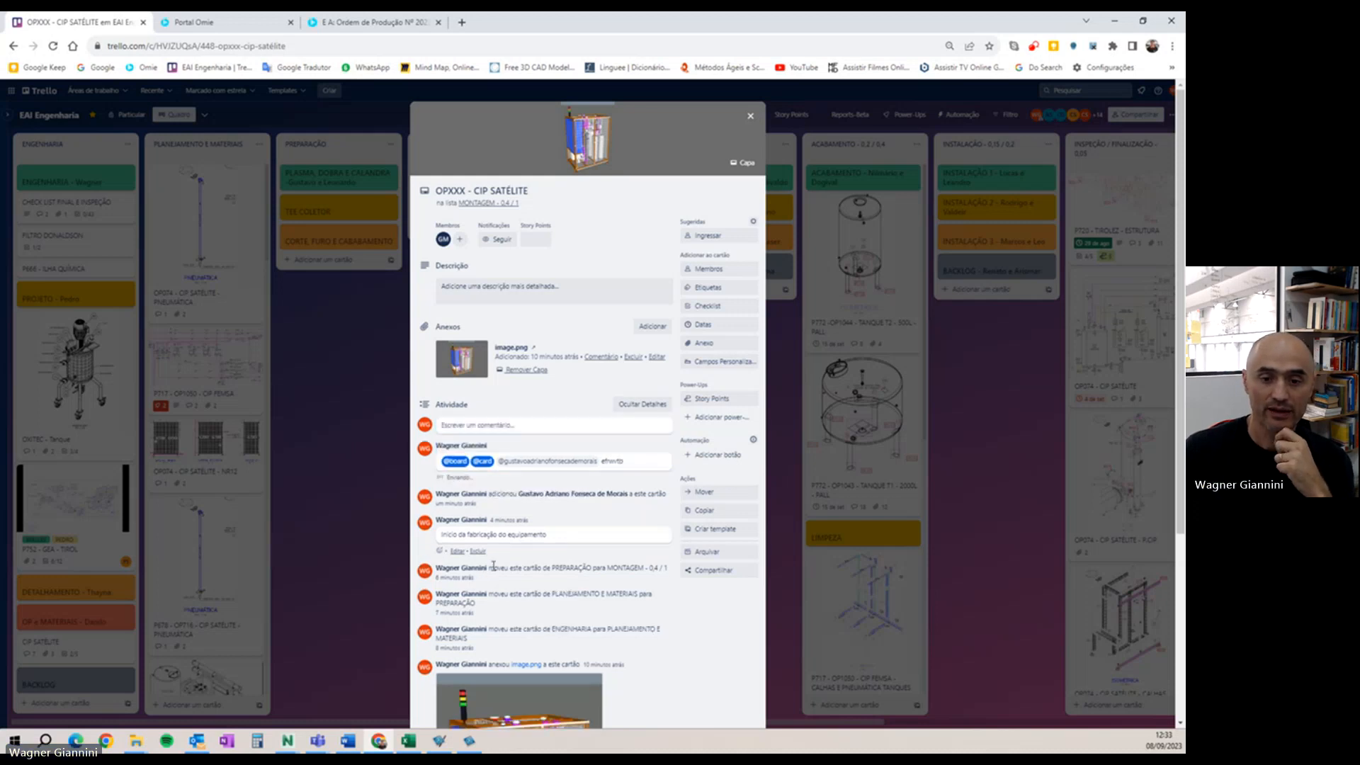
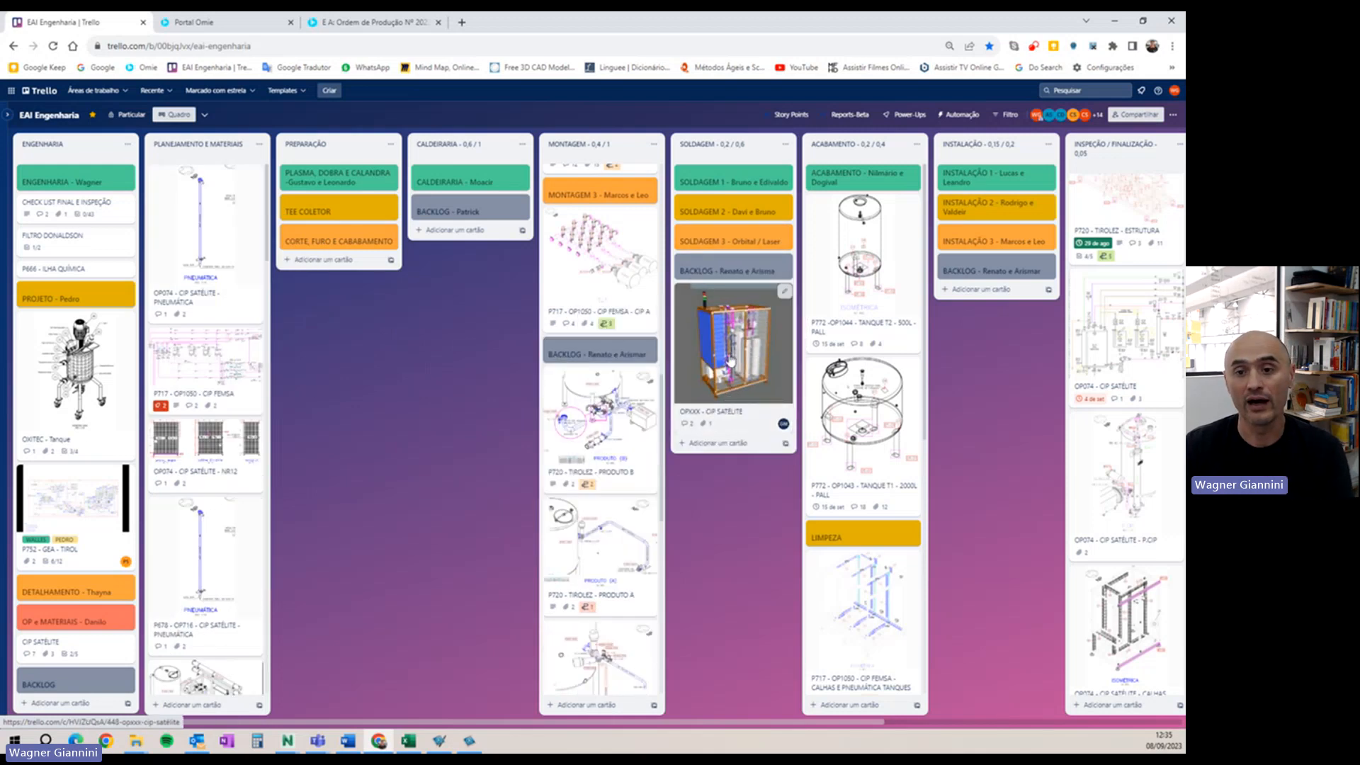
- Move the OPXXX - CIP SATÉLITE card to ACABAMENTO and to the top of PLANEJAMENTO E MATERIAIS, returning it to SOLDAGEM each time
left_click_drag(726, 350, 848, 241)
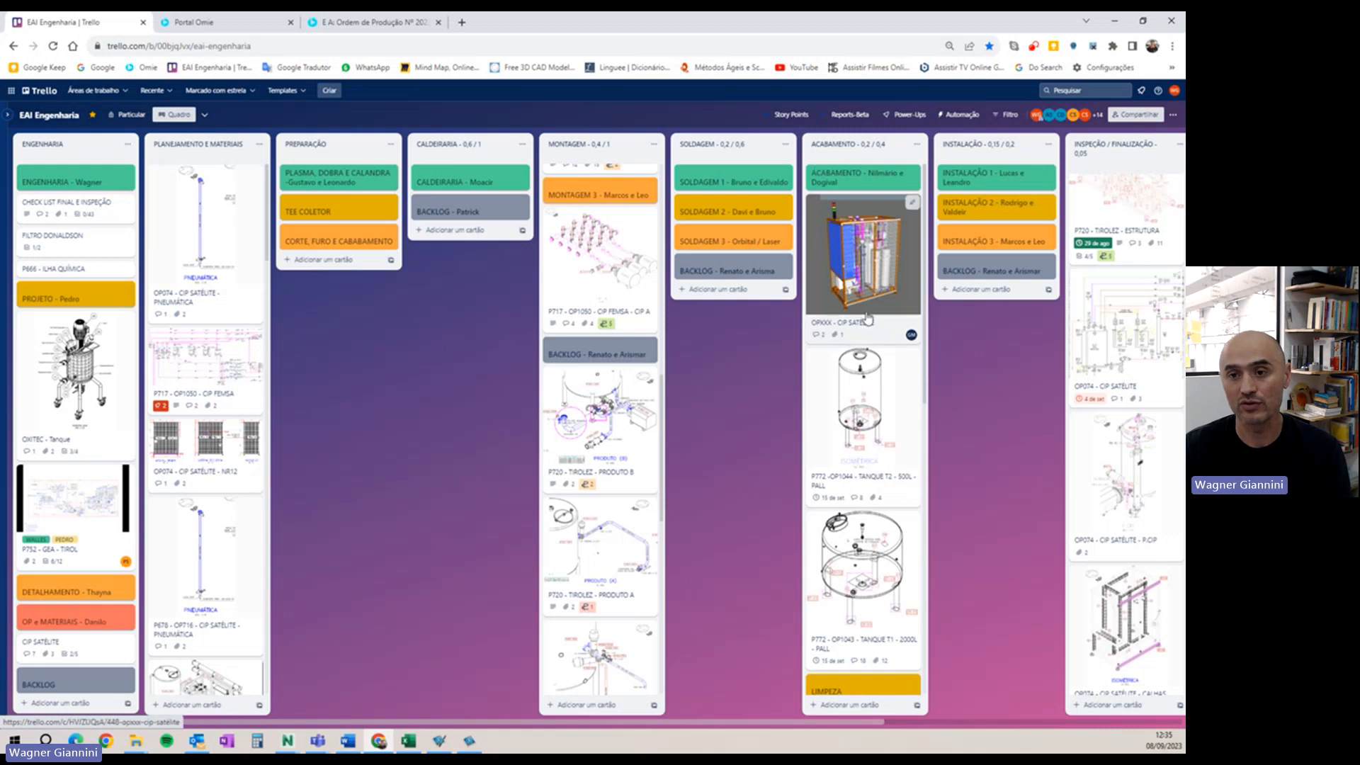
left_click_drag(867, 319, 734, 325)
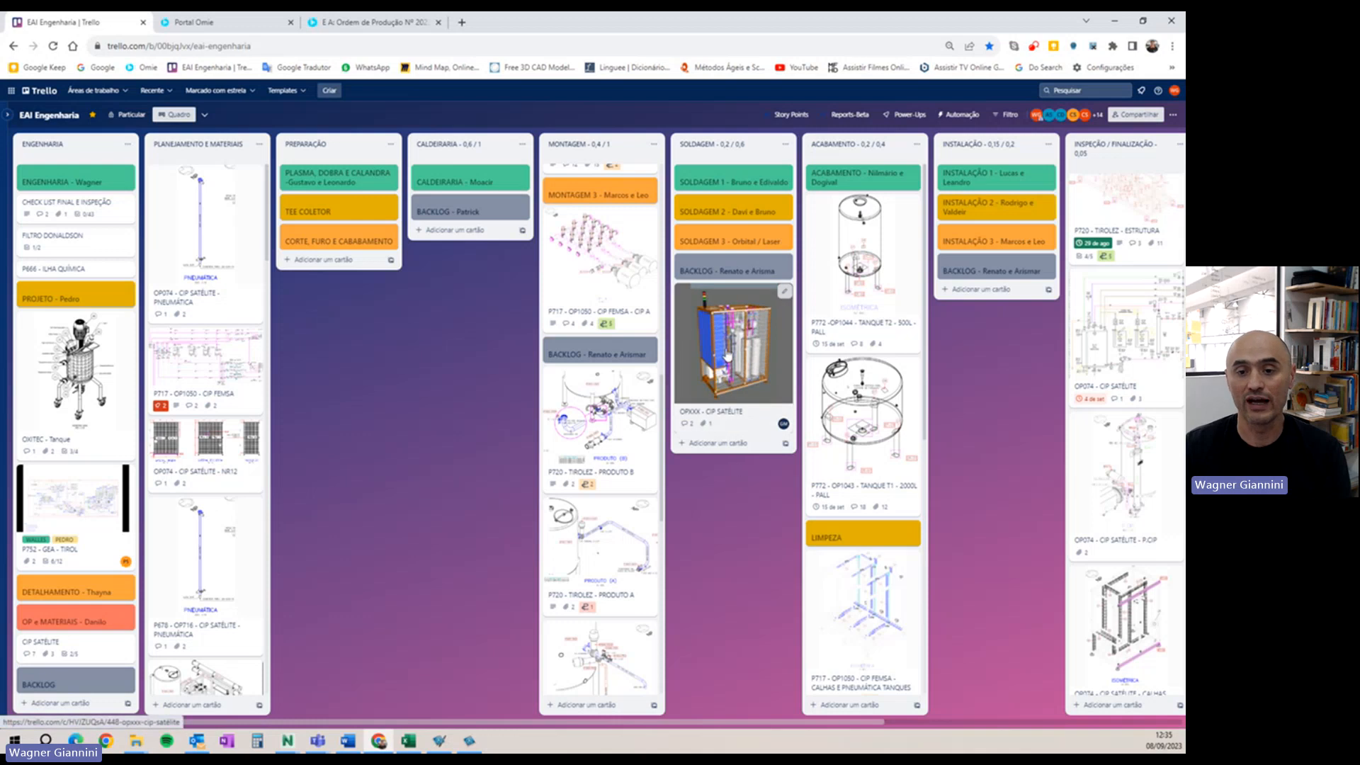
left_click_drag(730, 352, 236, 270)
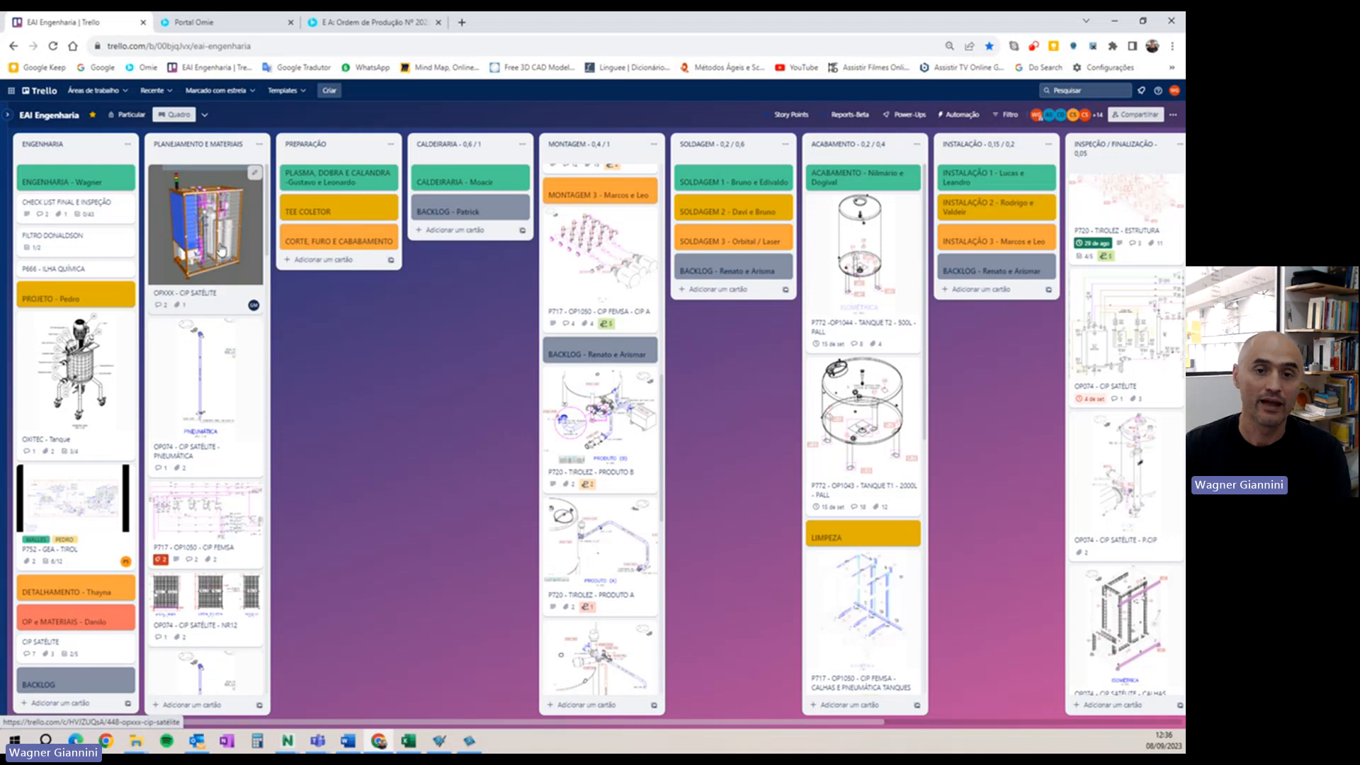
left_click_drag(221, 251, 741, 394)
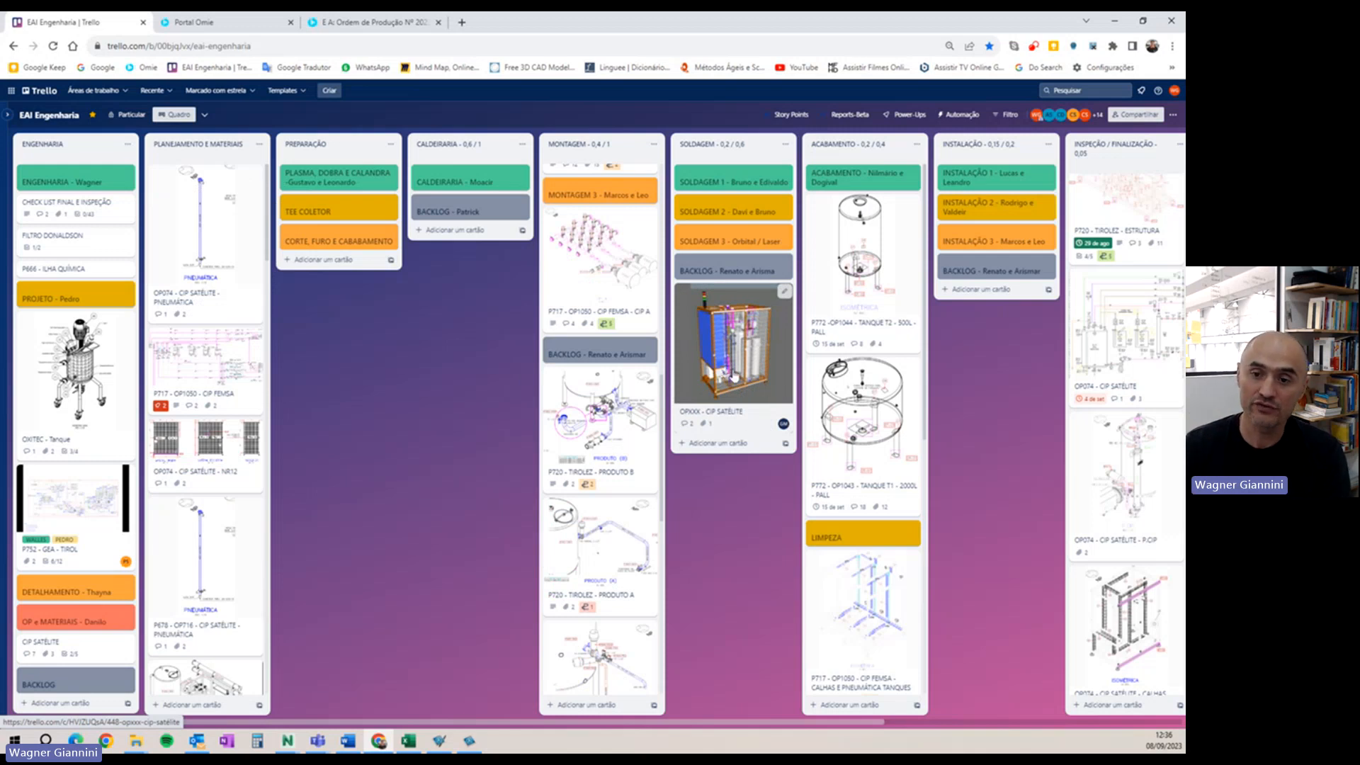
- Add a checklist titled MATERIAIS to the OPXXX - CIP SATÉLITE card without copying items from another checklist
left_click(733, 374)
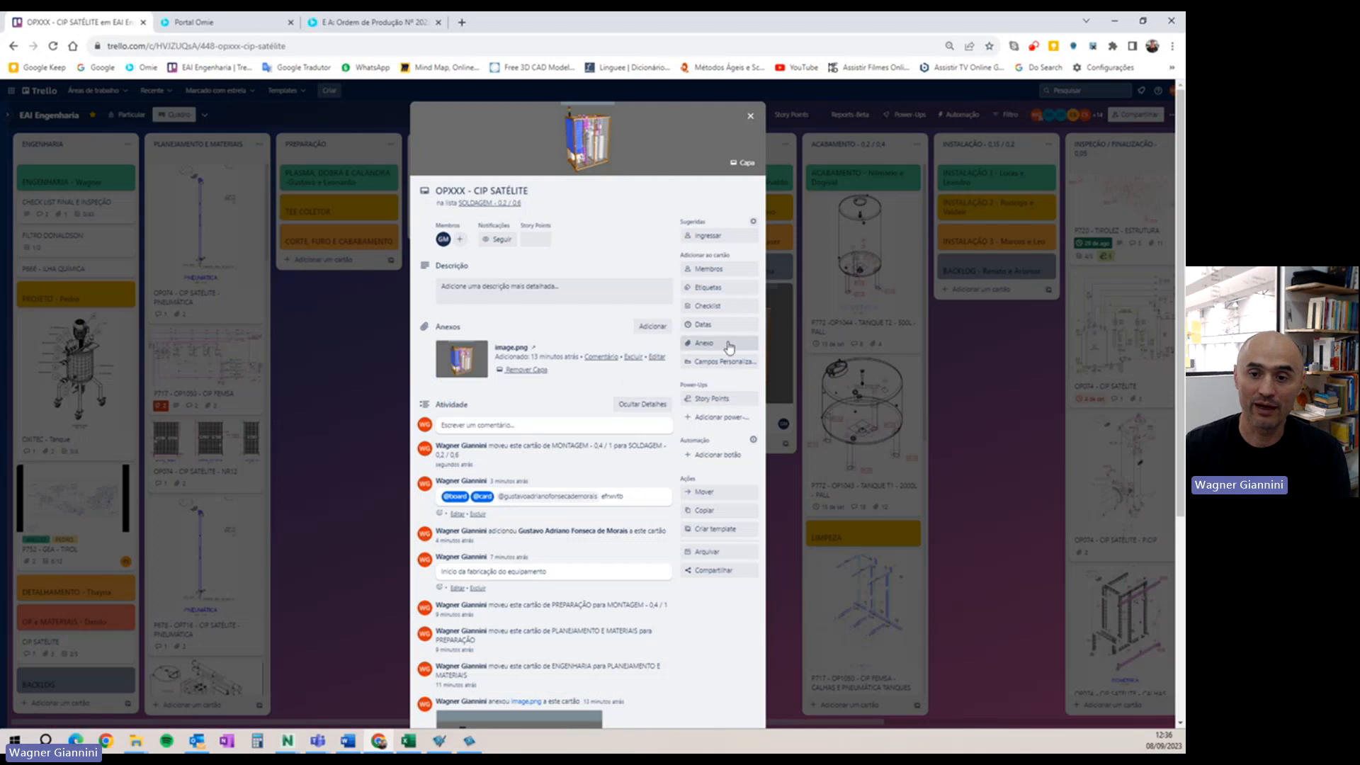
left_click(721, 307)
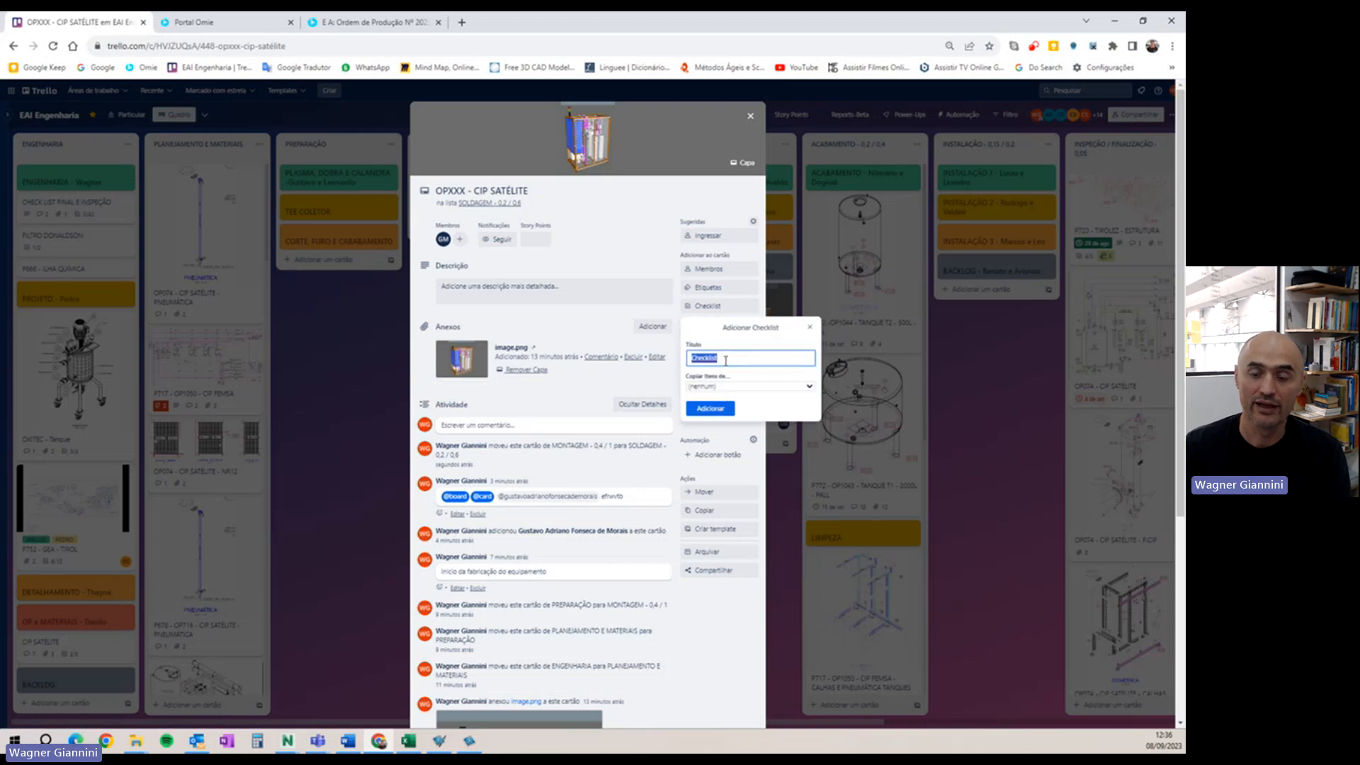
type("Ma")
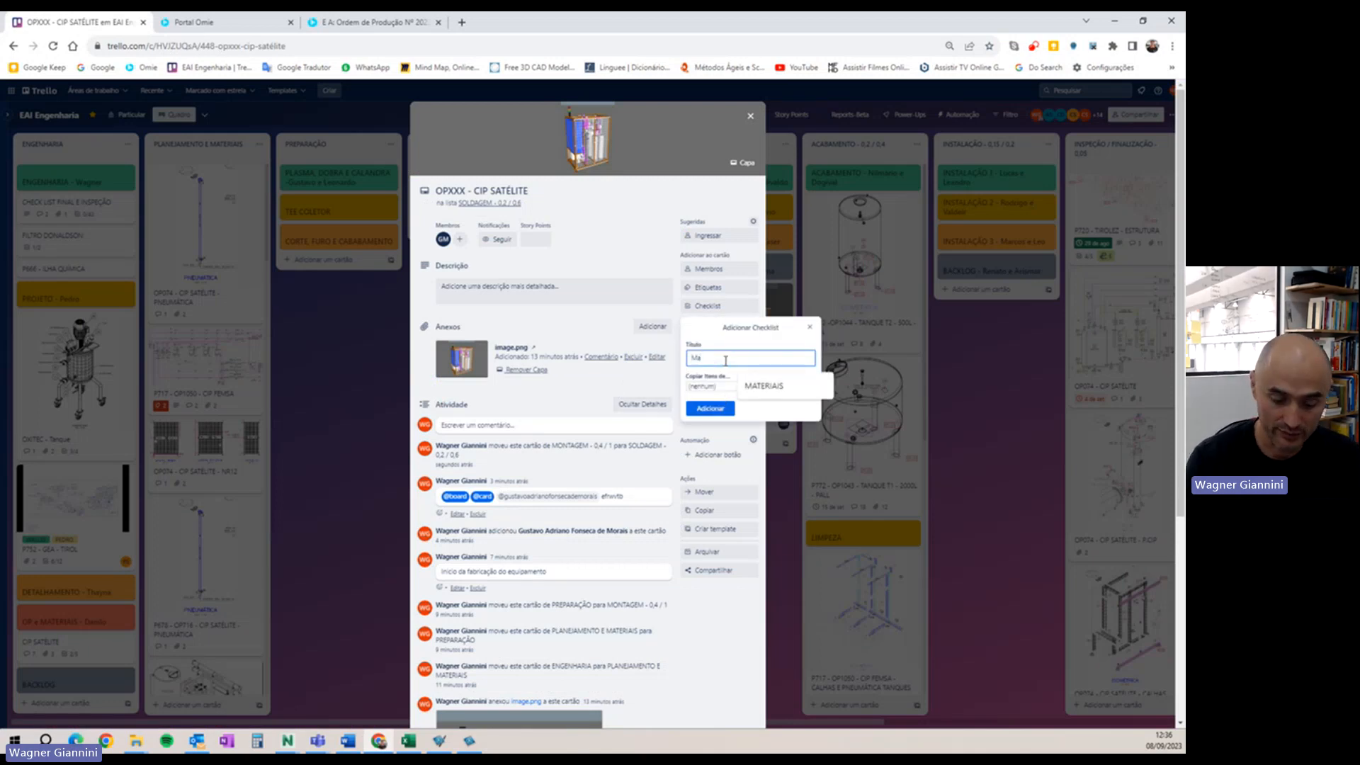
type("teria")
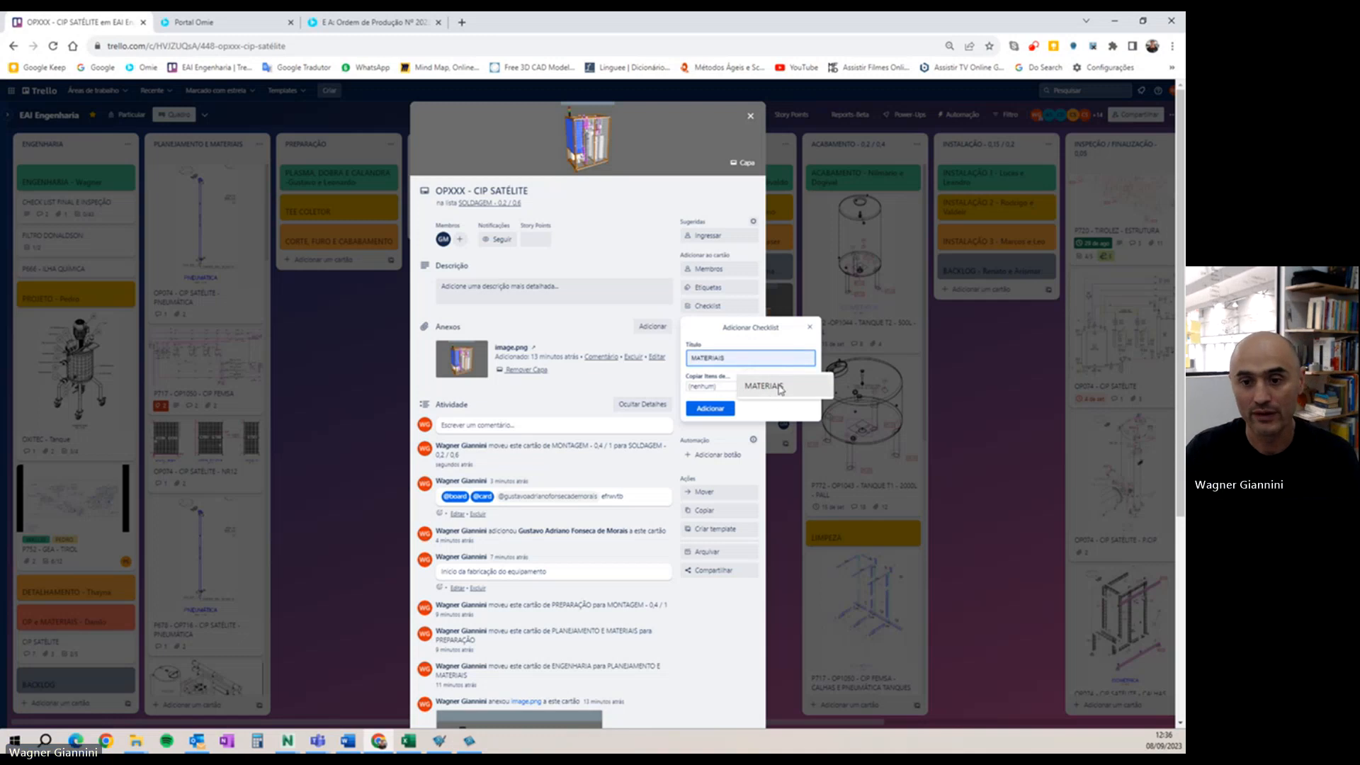
left_click(751, 386)
left_click(736, 387)
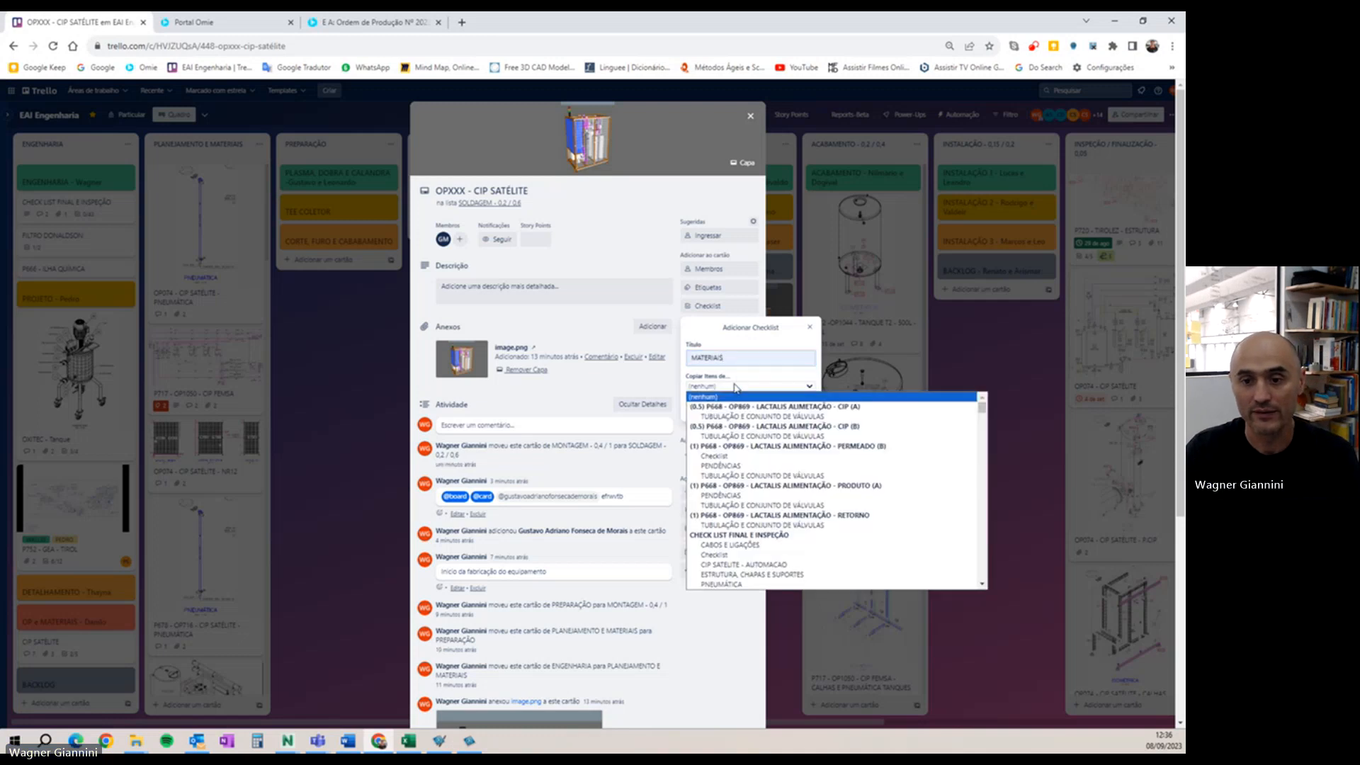
left_click(776, 363)
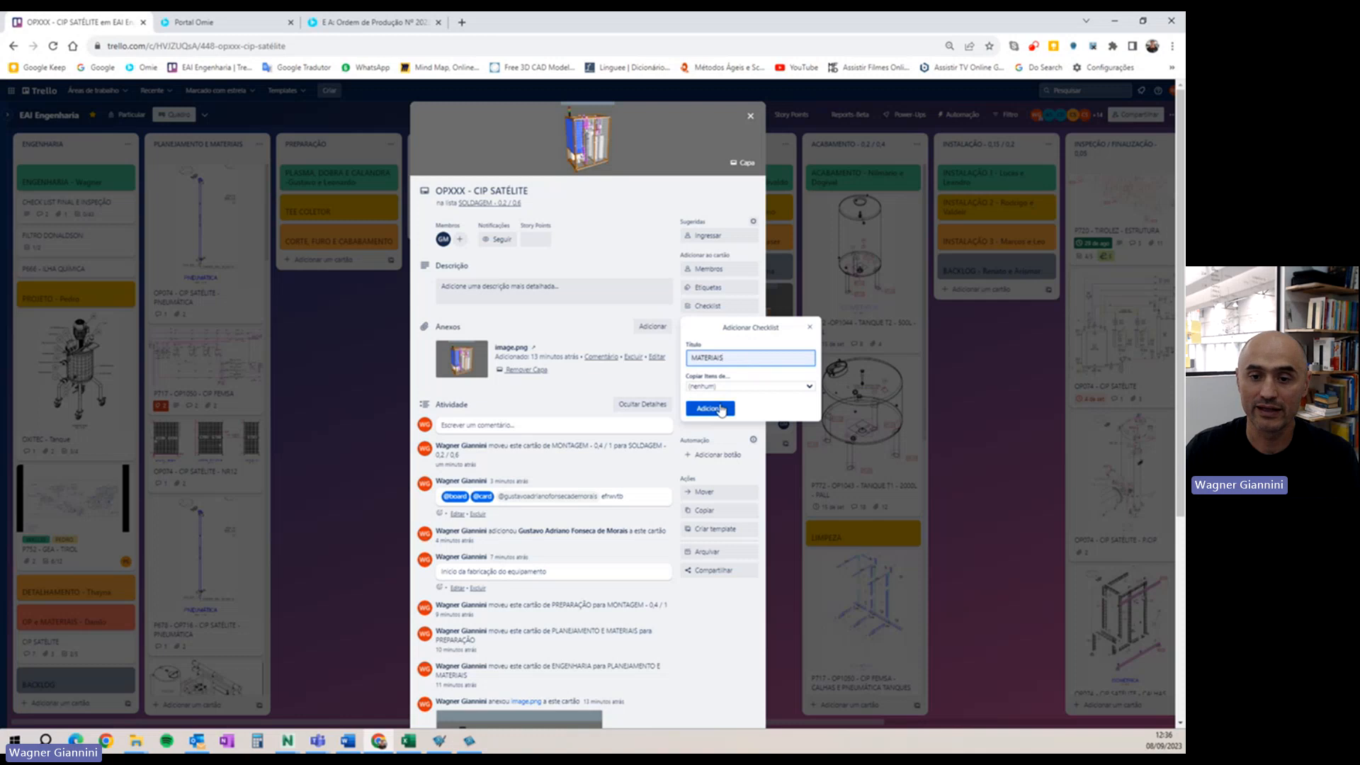
left_click(710, 409)
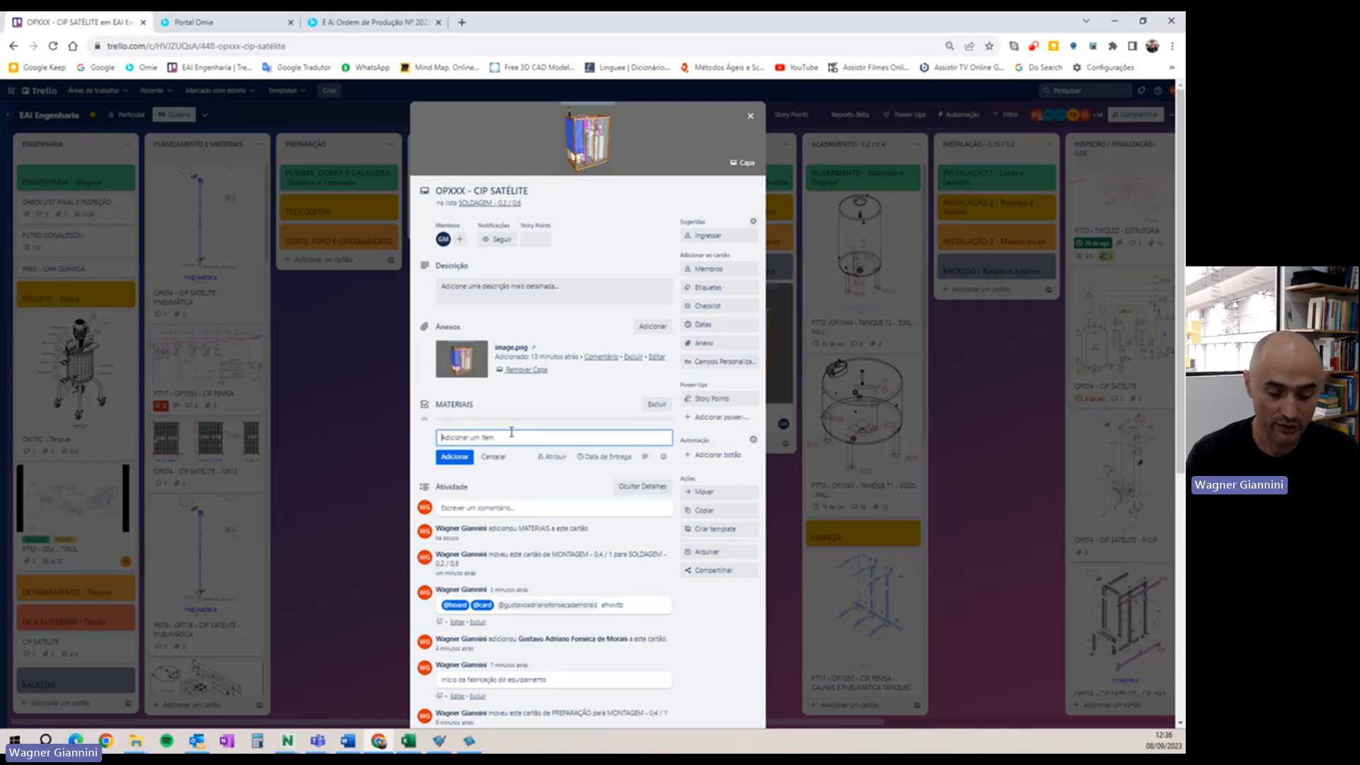
- Add the items "1 Curva" and "2 tees" to the MATERIAIS checklist
type("1 Cunia")
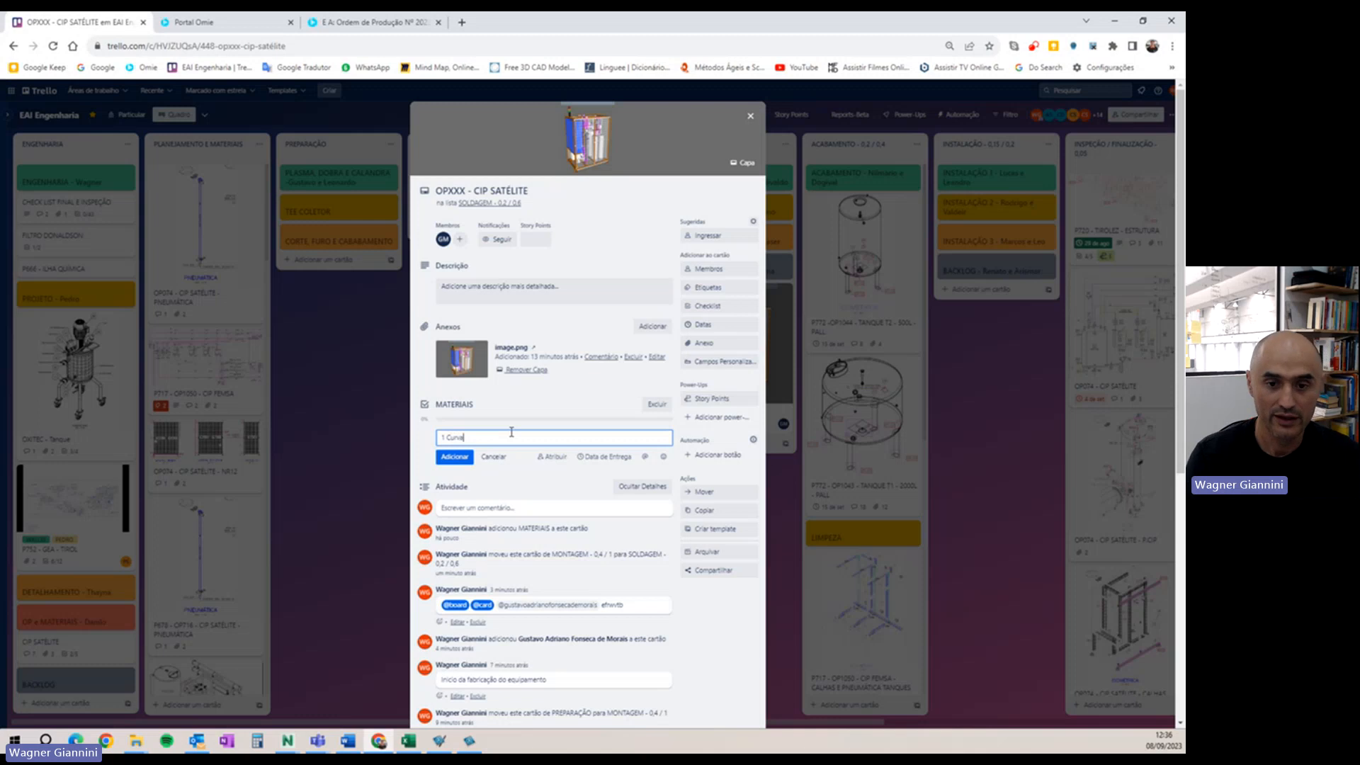
key("Return")
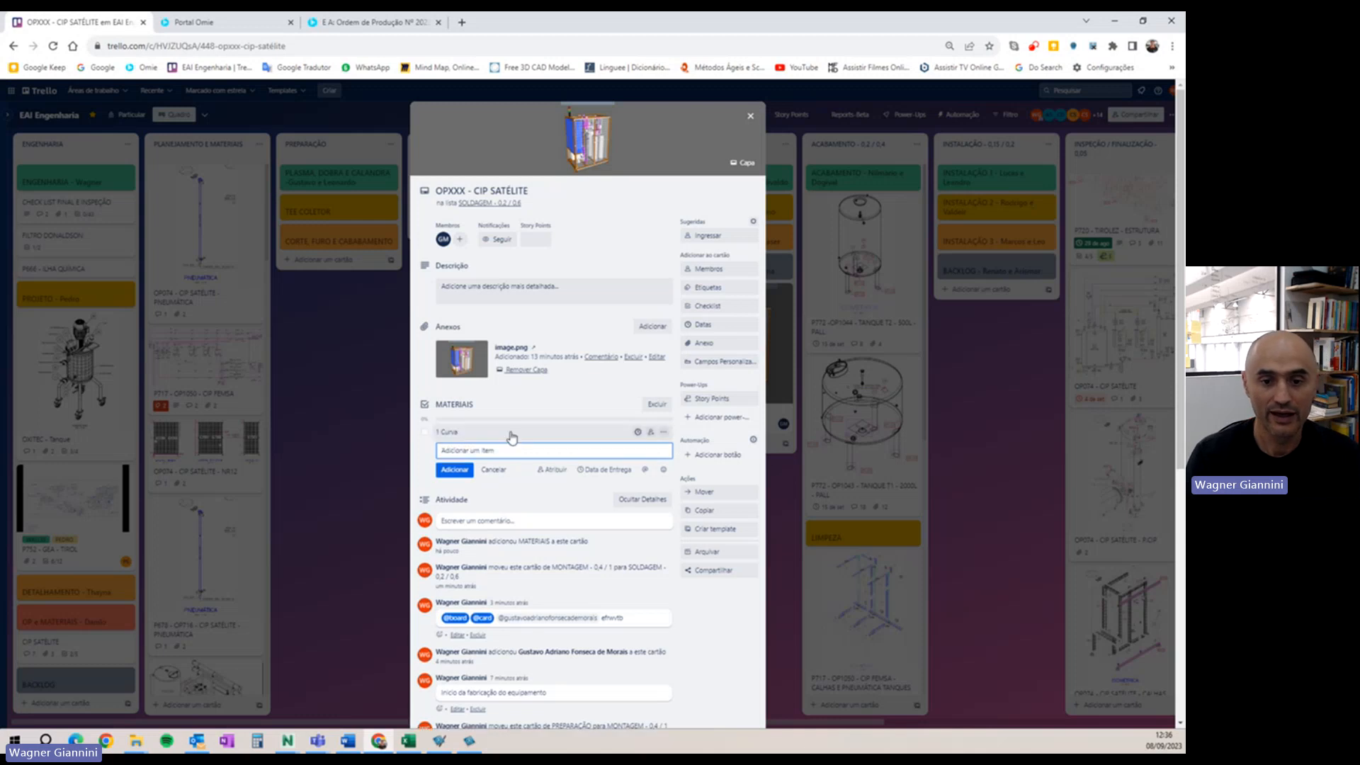
type("2 te")
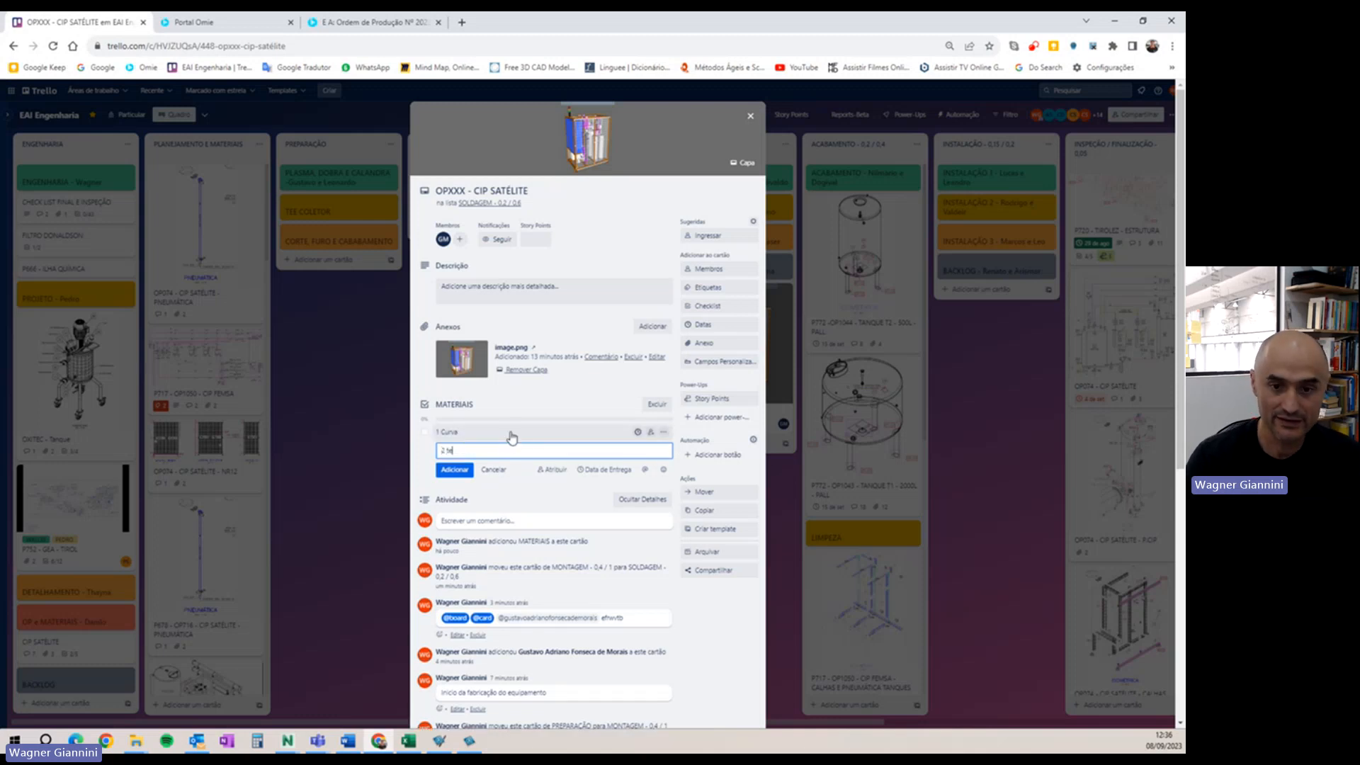
type("es")
key("Return")
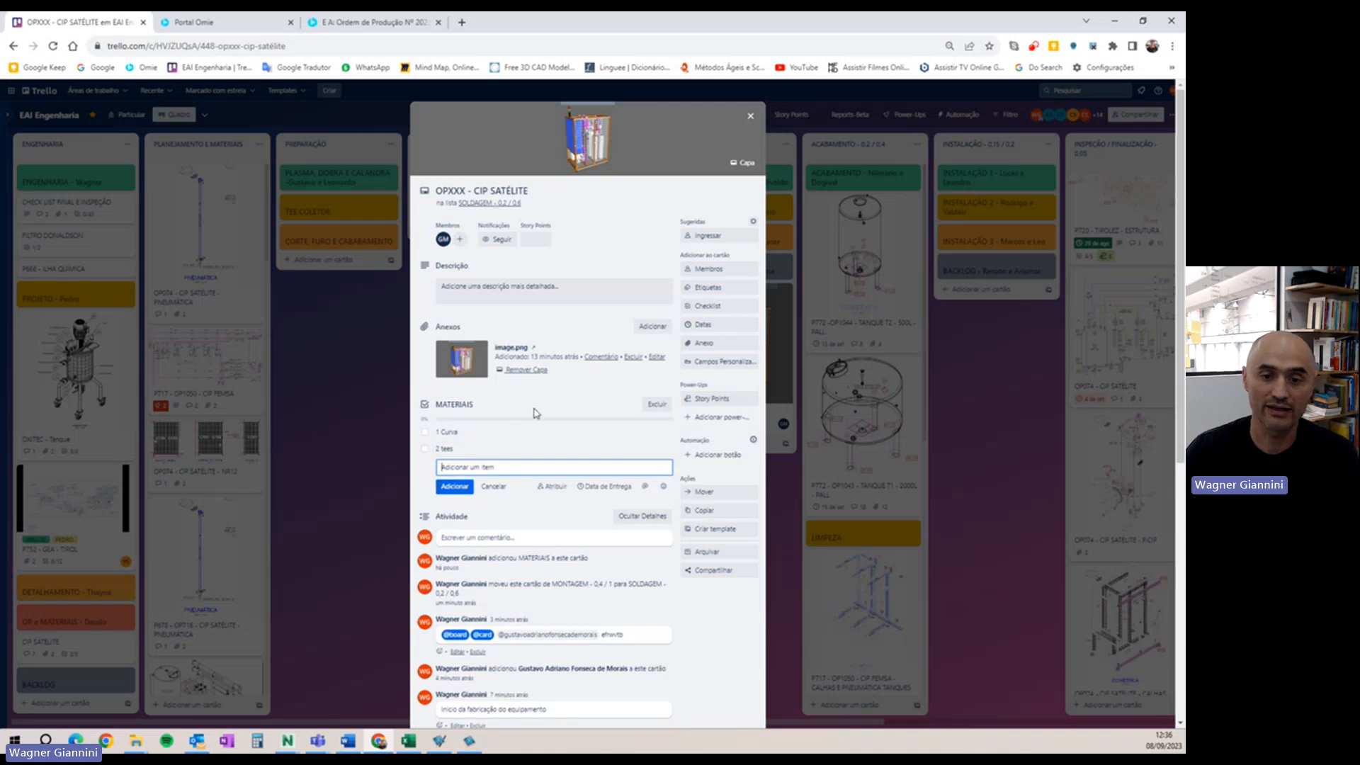
- Add a second checklist titled PENDÊNCIAS to the OPXXX - CIP SATÉLITE card without copying items
left_click(717, 309)
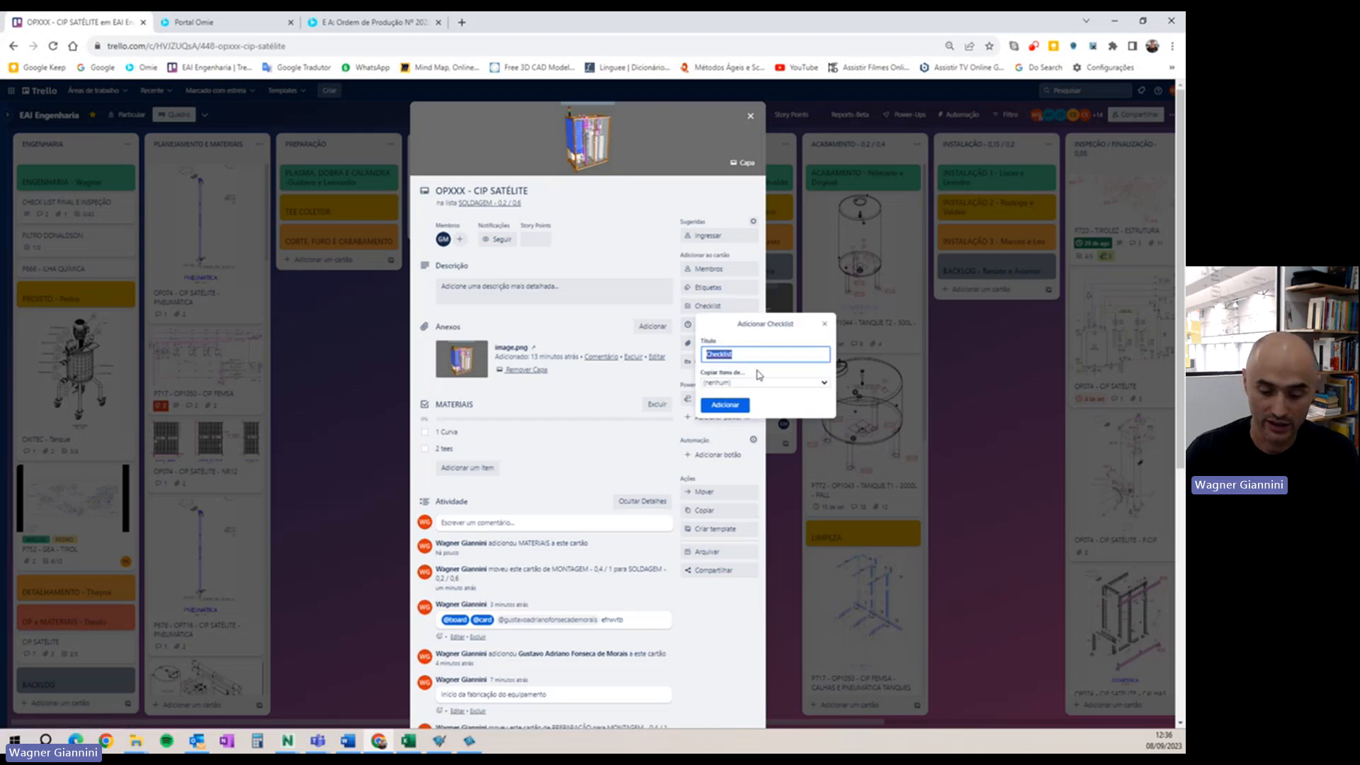
type("Pen")
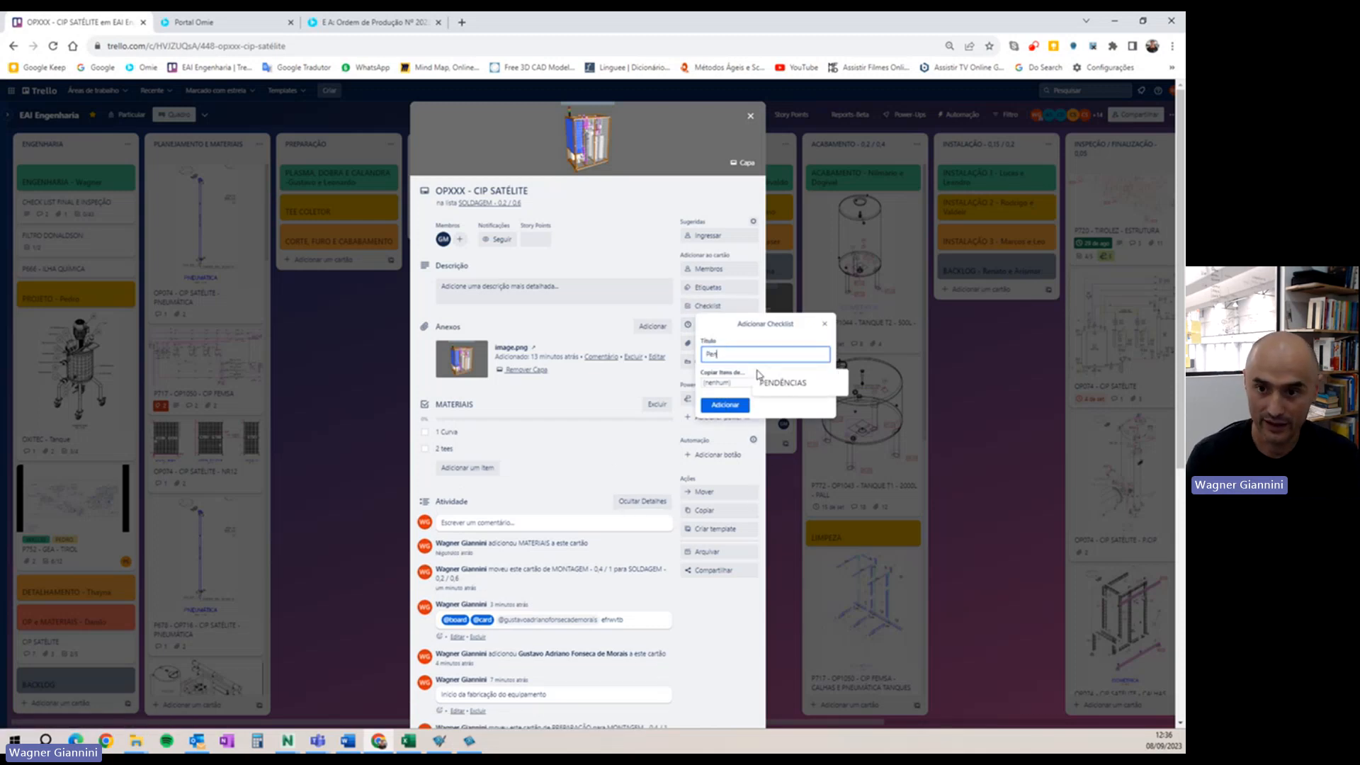
left_click(779, 383)
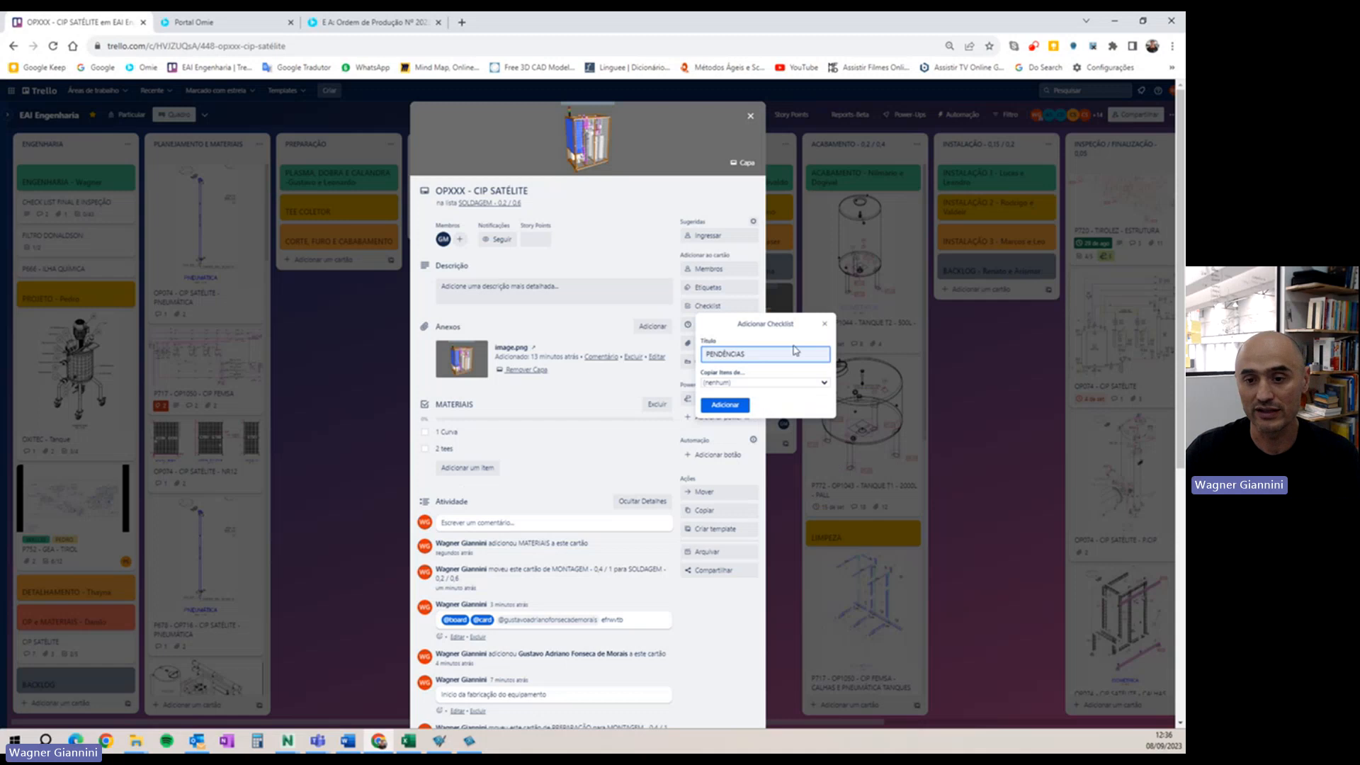
left_click(740, 405)
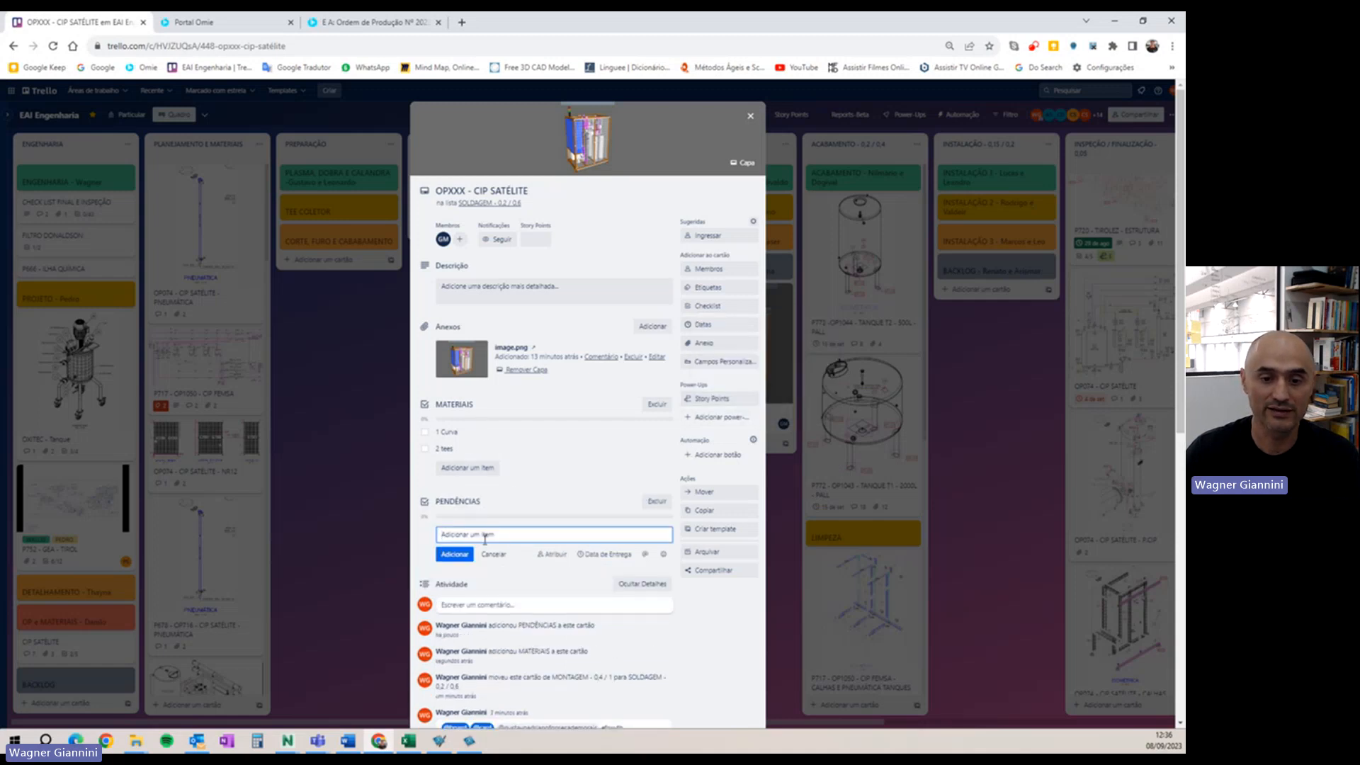
- Add the item "Faltou soldar alguma junta" to the PENDÊNCIAS checklist and close the card
type("Fa")
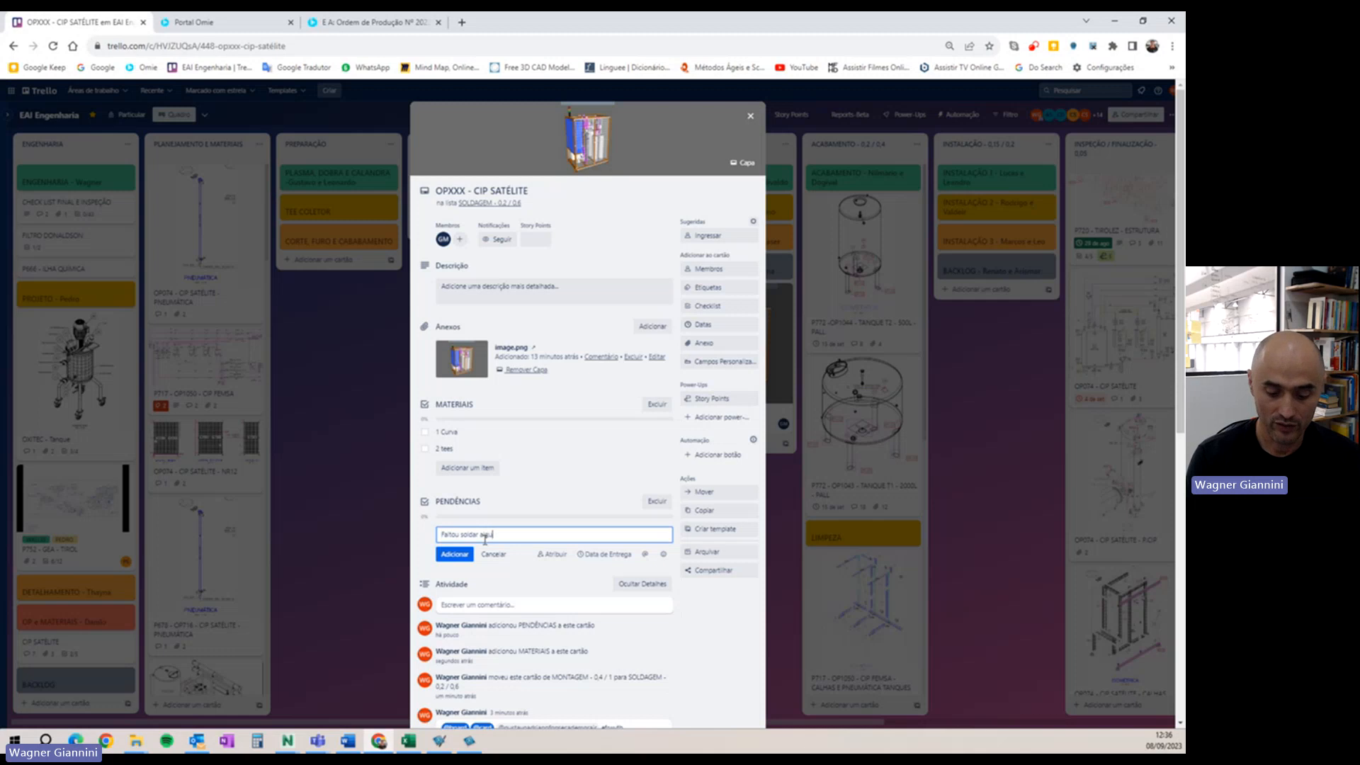
type("ltou soldar alguma junta")
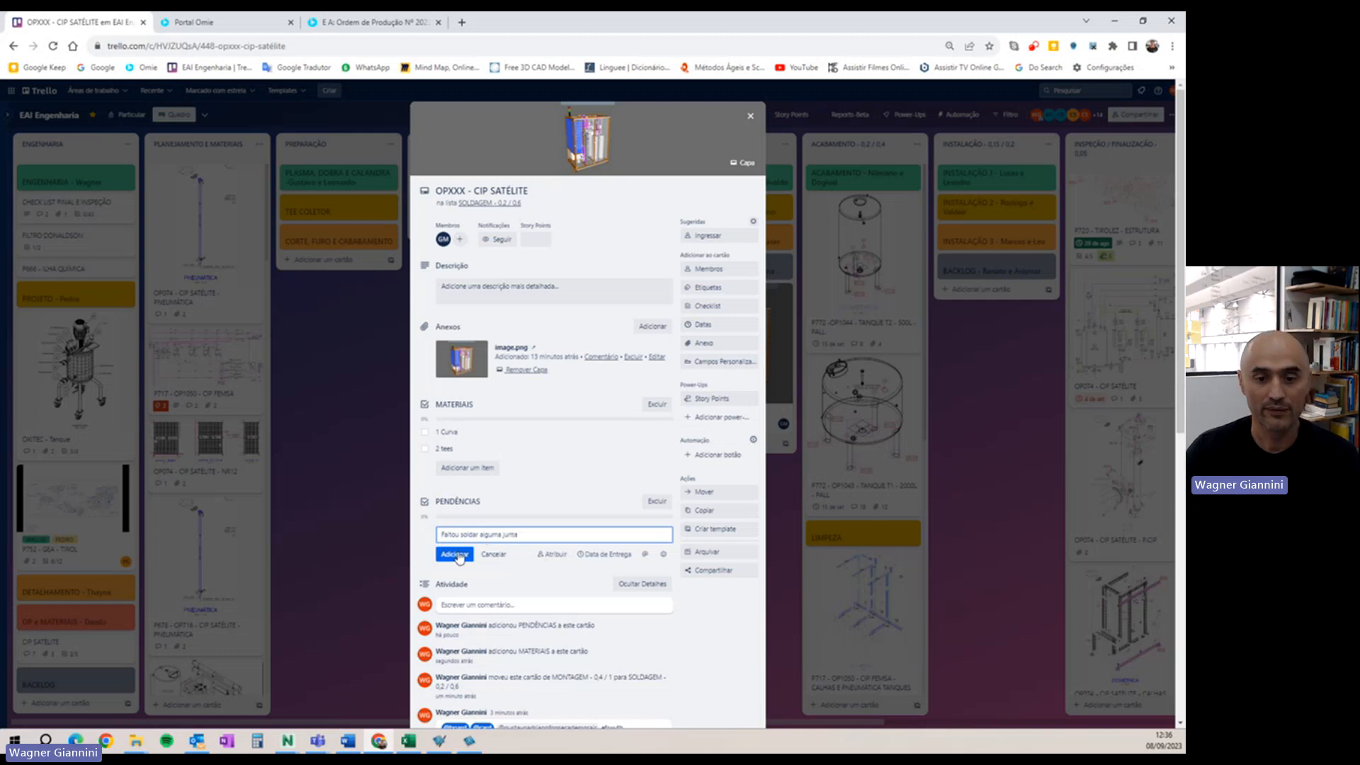
key("Return")
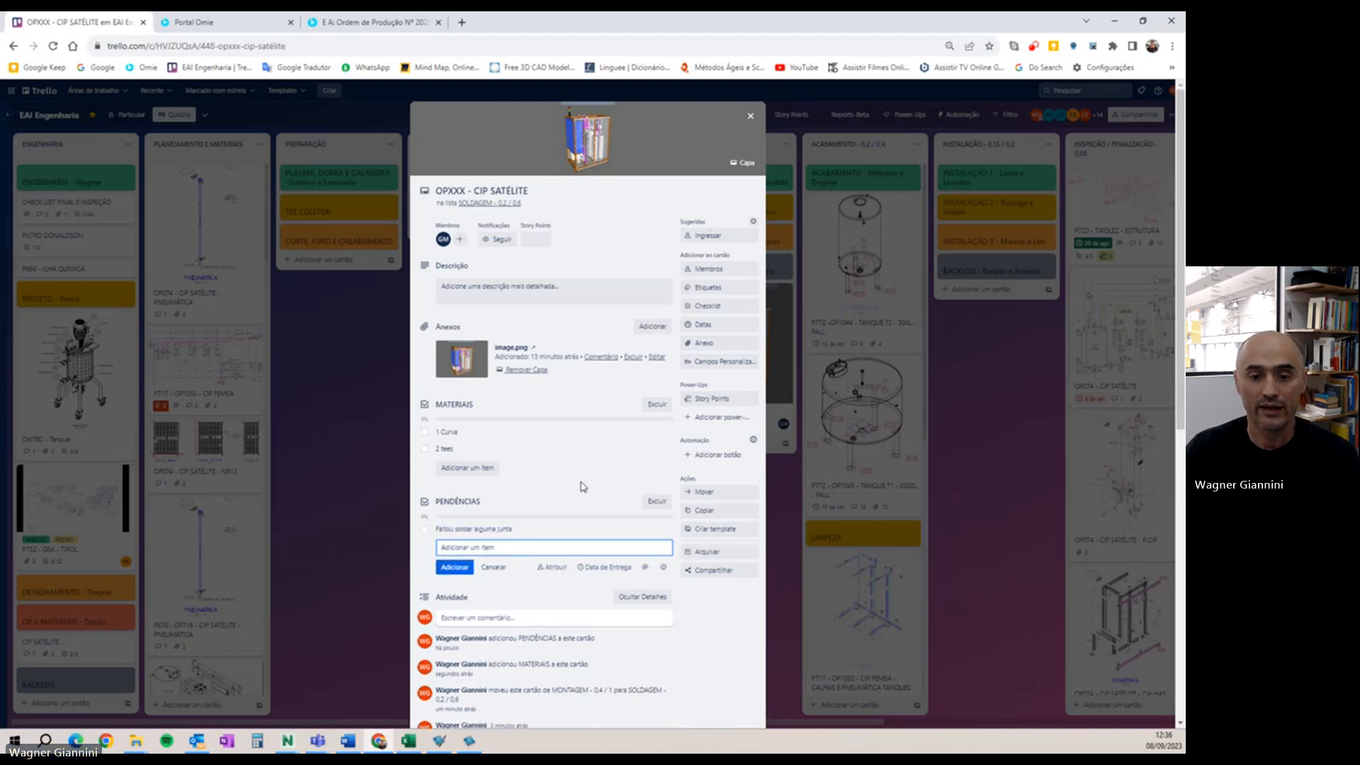
left_click(581, 513)
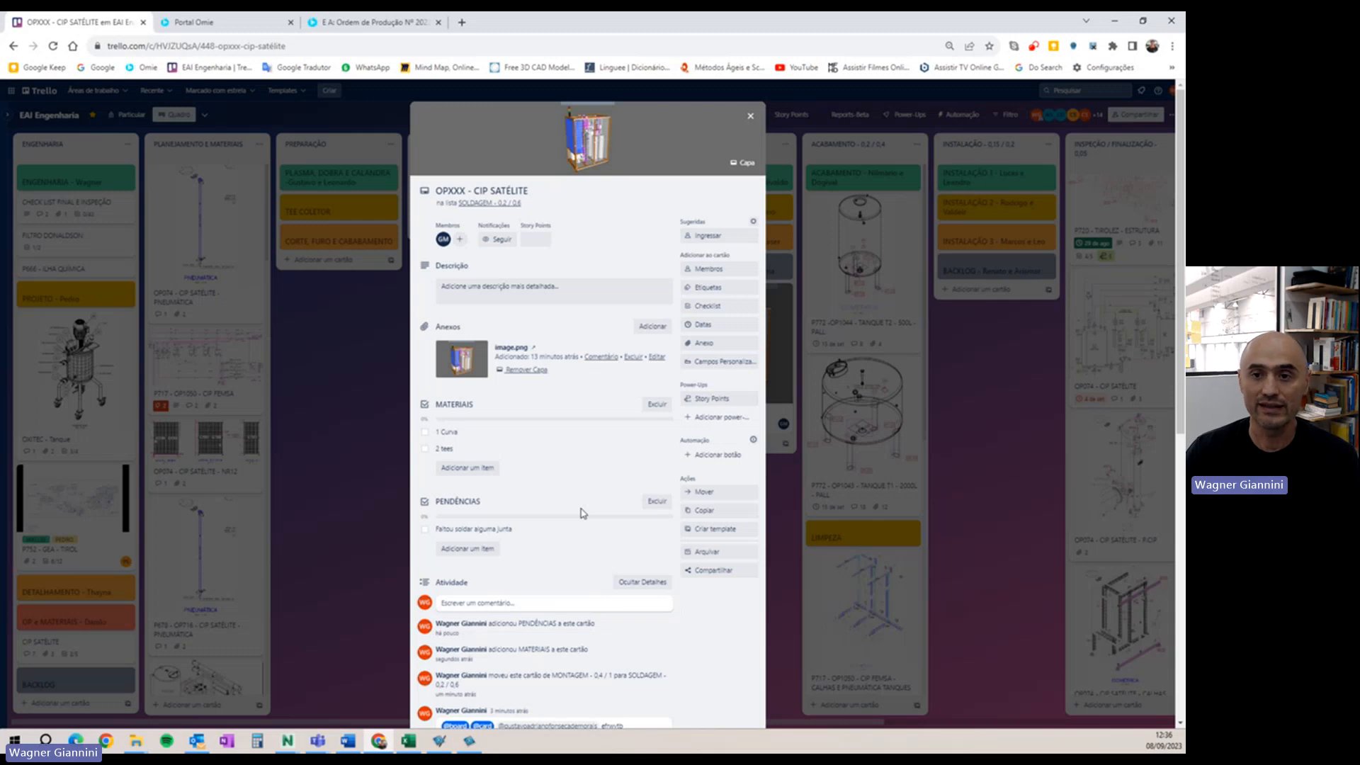
left_click(750, 115)
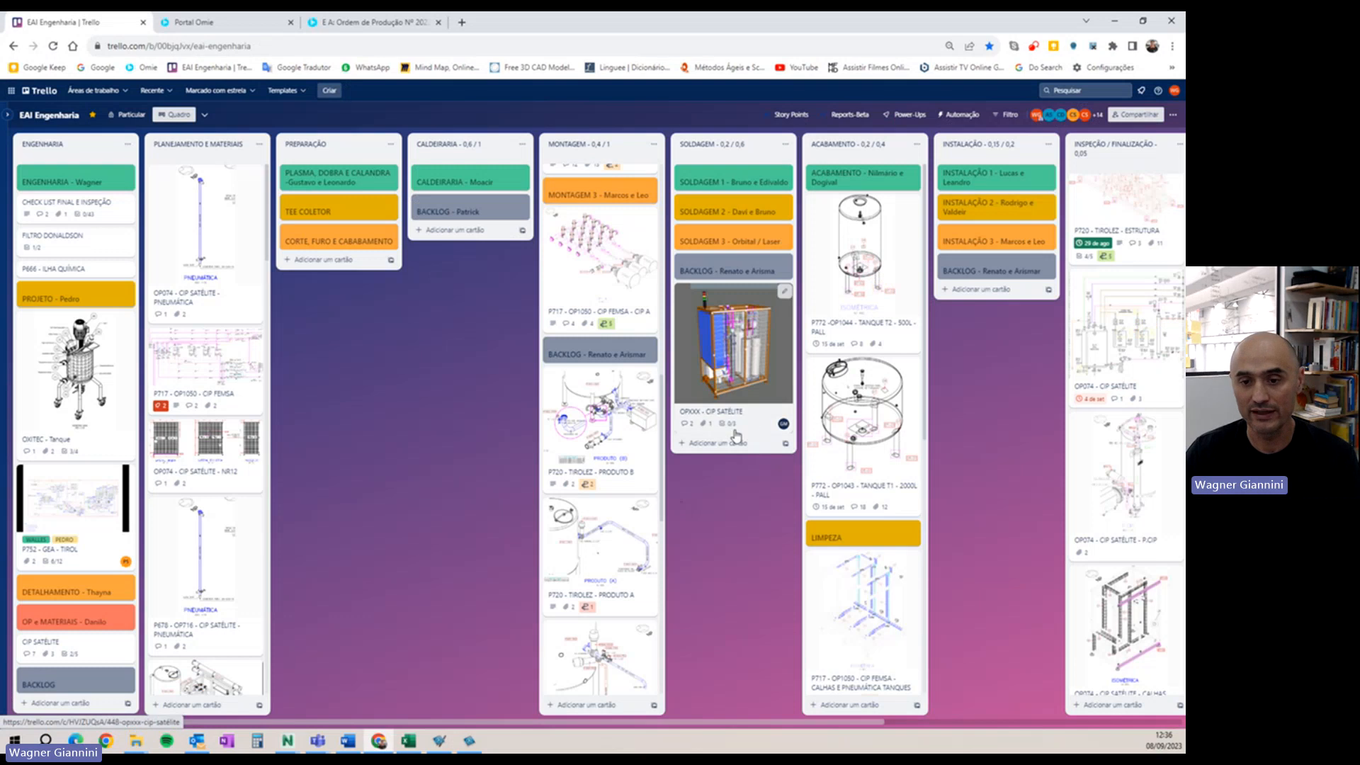
- Filter the board's cards by the keyword "opxxx"
left_click(1007, 116)
type("op")
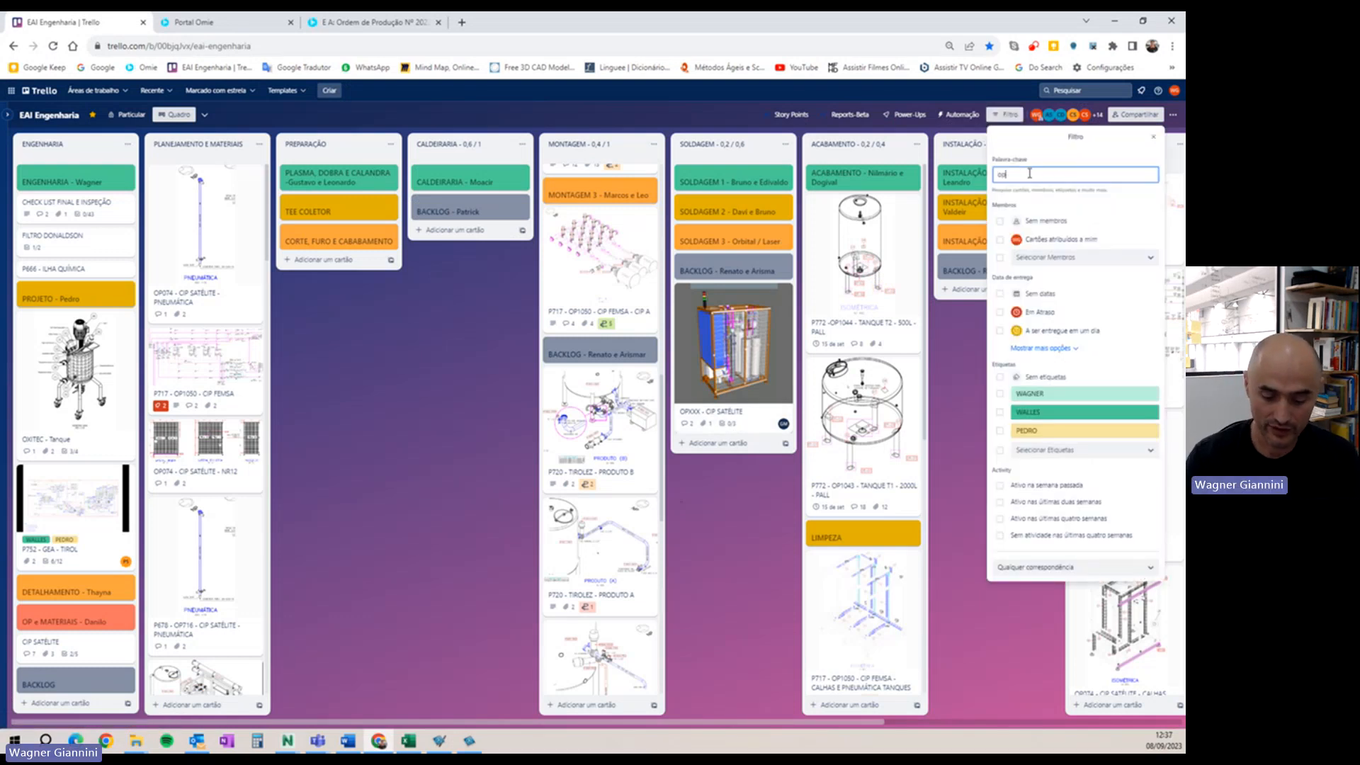
type("xxx")
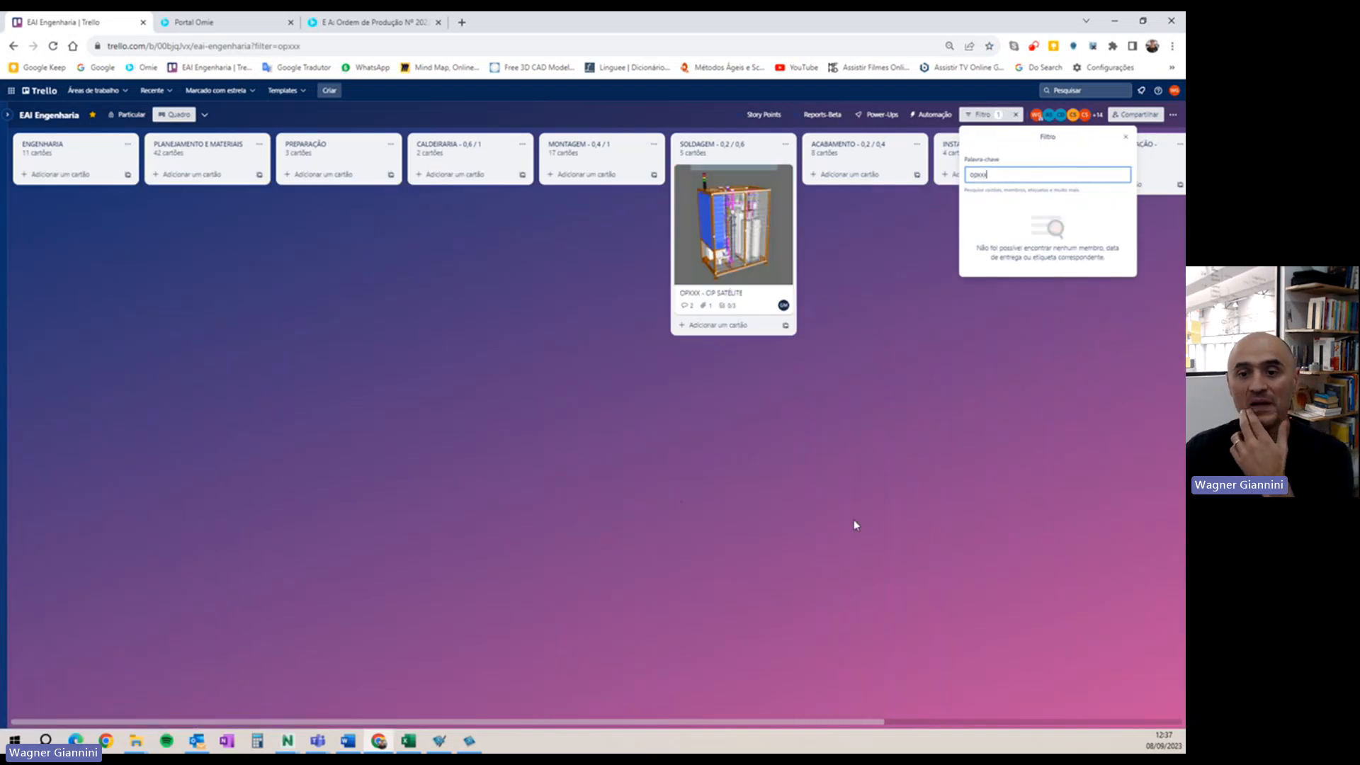
left_click(853, 519)
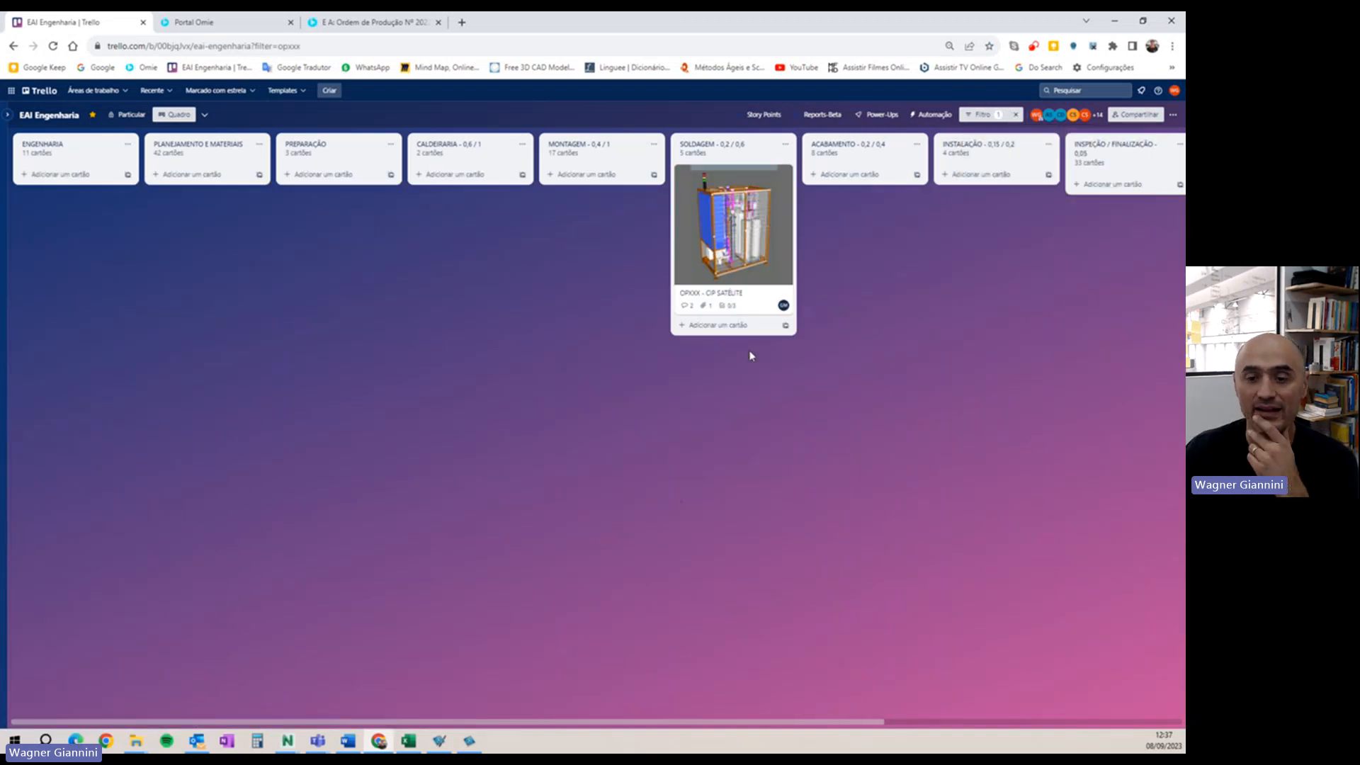
- Mark the 1 Curva item as complete in the OPXXX - CIP SATÉLITE card's MATERIAIS checklist and close the card
left_click(731, 310)
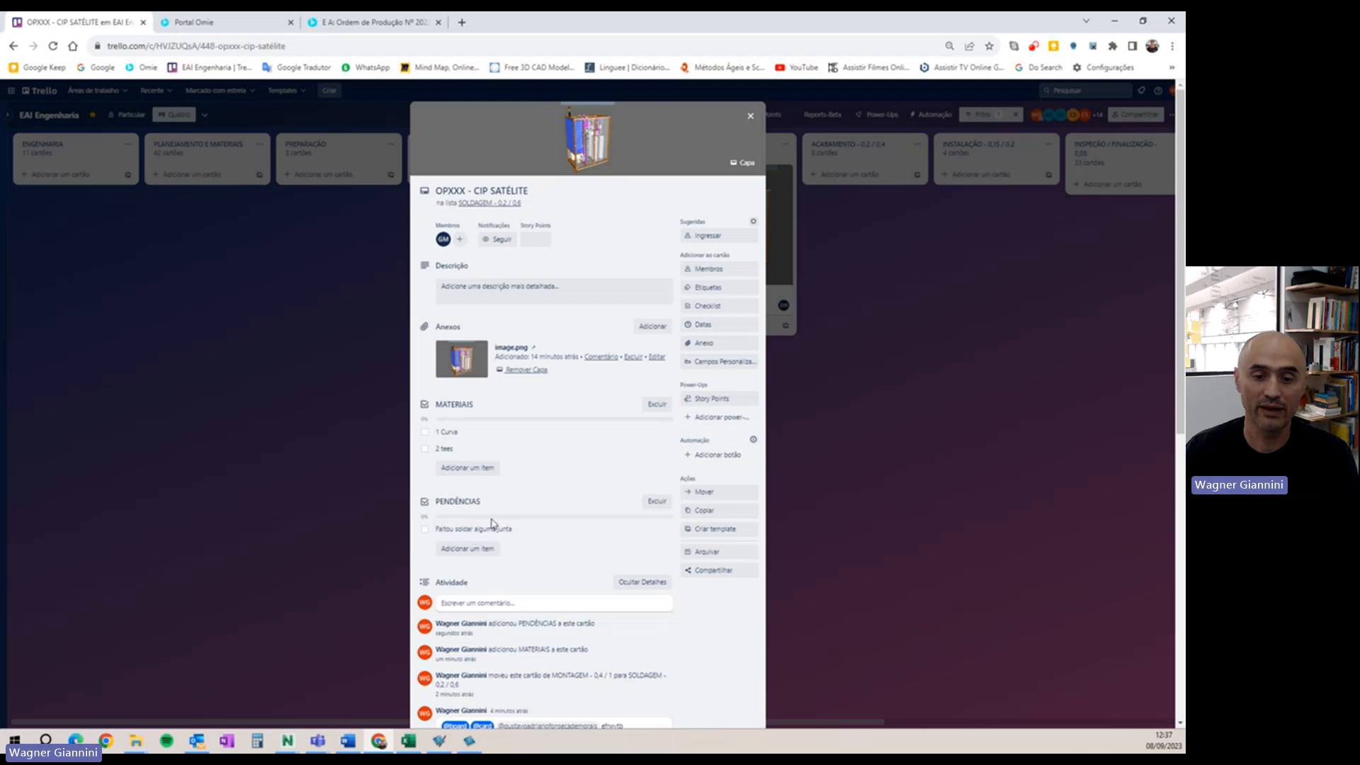
scroll(496, 523, "down", 2)
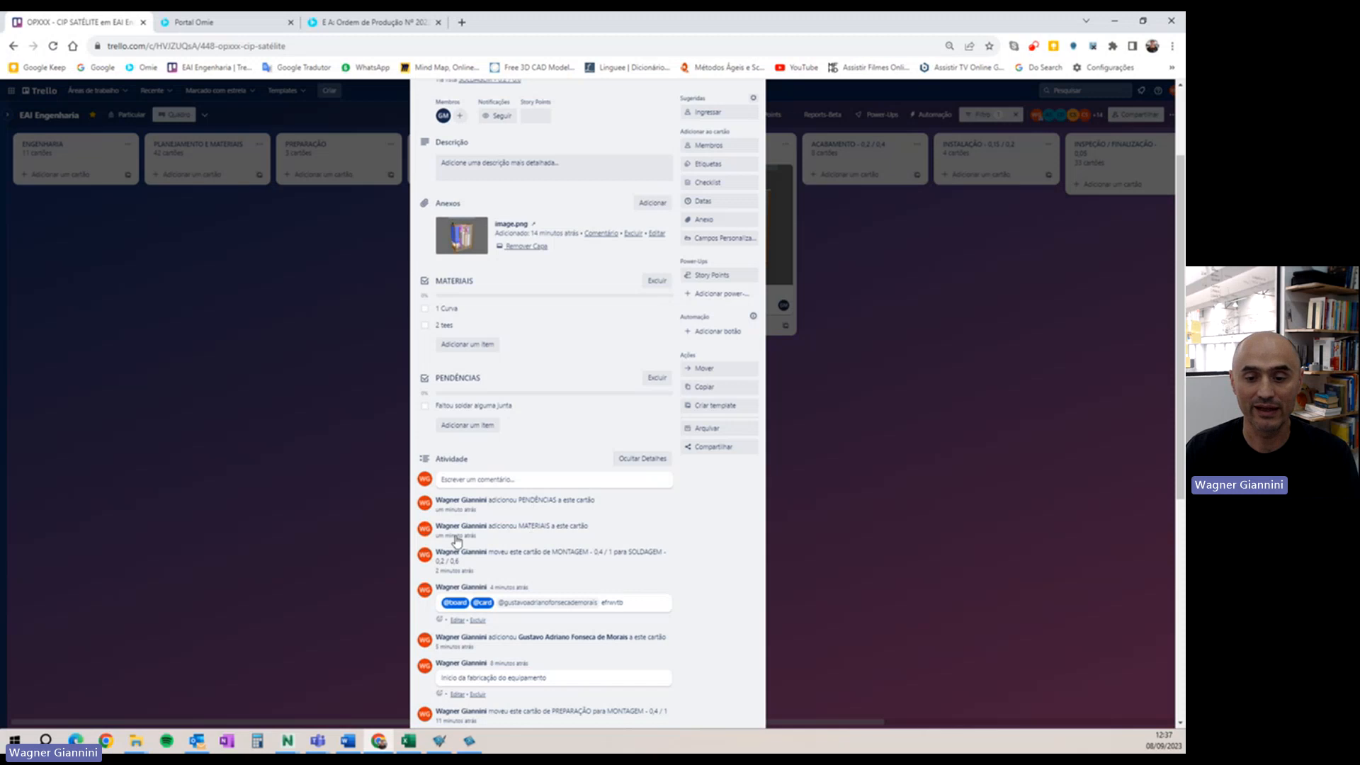
scroll(487, 457, "up", 2)
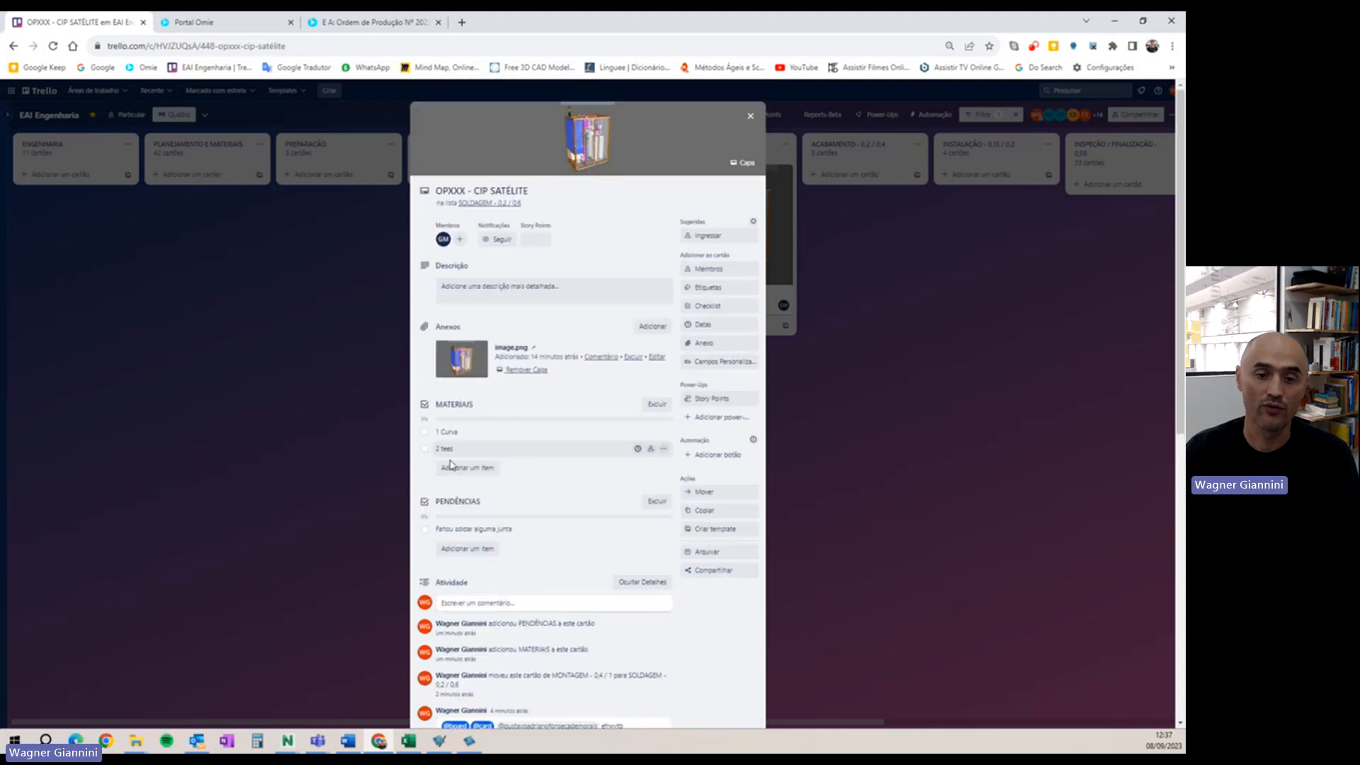
left_click(425, 432)
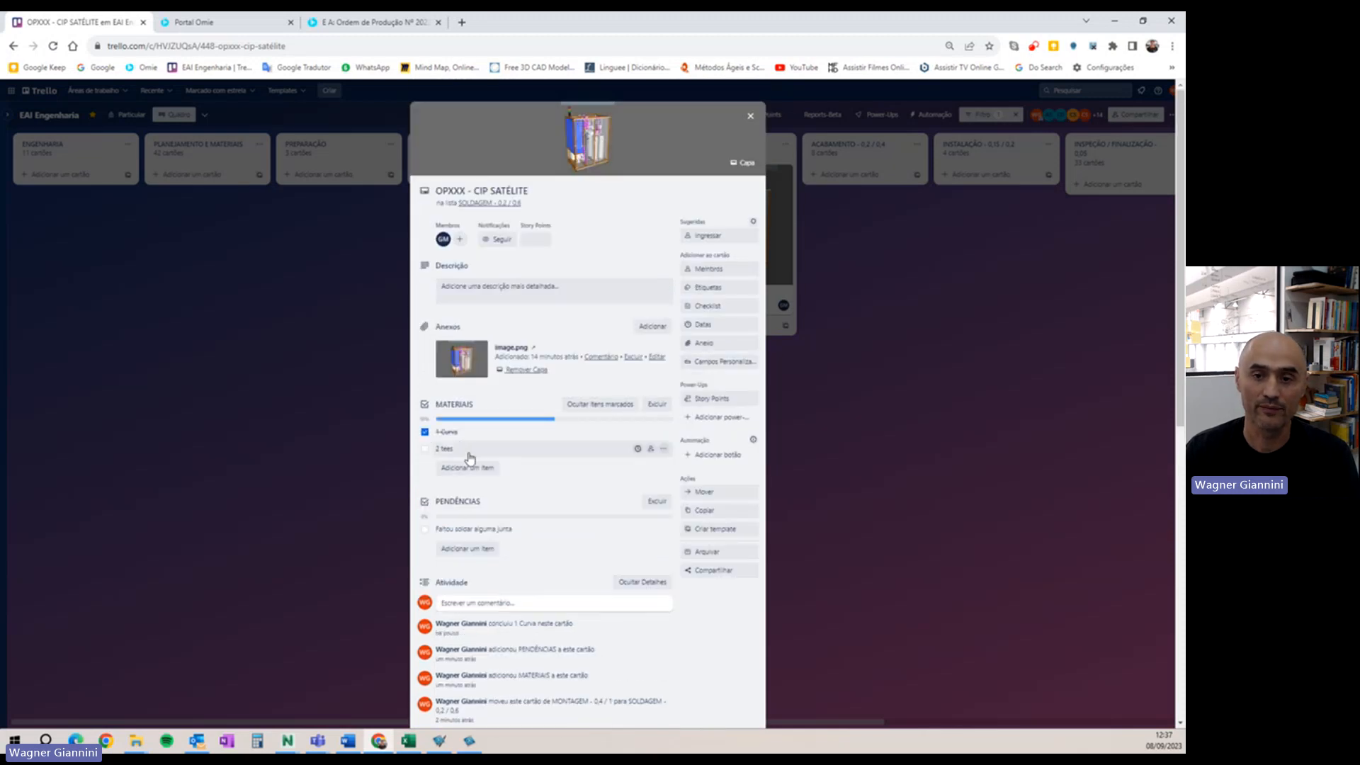
left_click(750, 116)
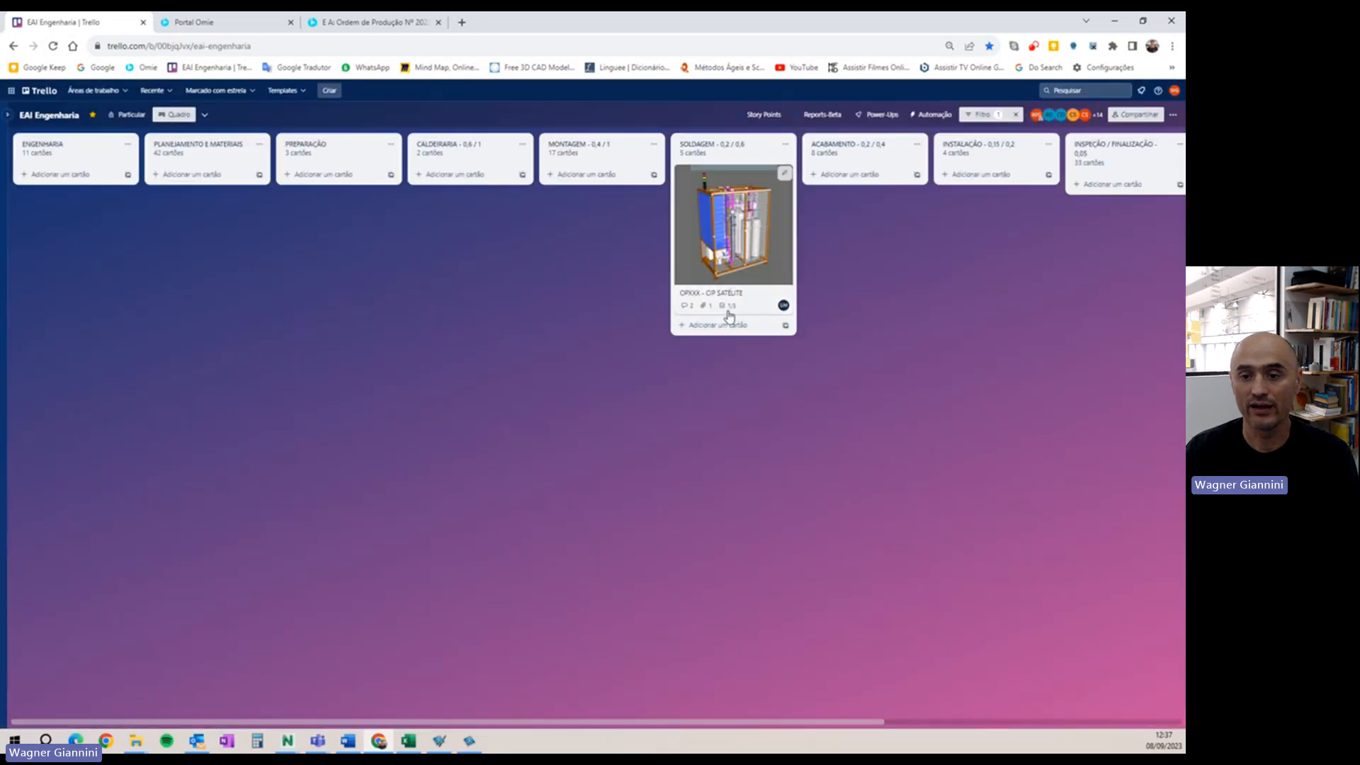
- Reopen the OPXXX - CIP SATÉLITE card and check the due date and member assignment options of the 1 Curva checklist item
left_click(729, 311)
scroll(522, 519, "down", 2)
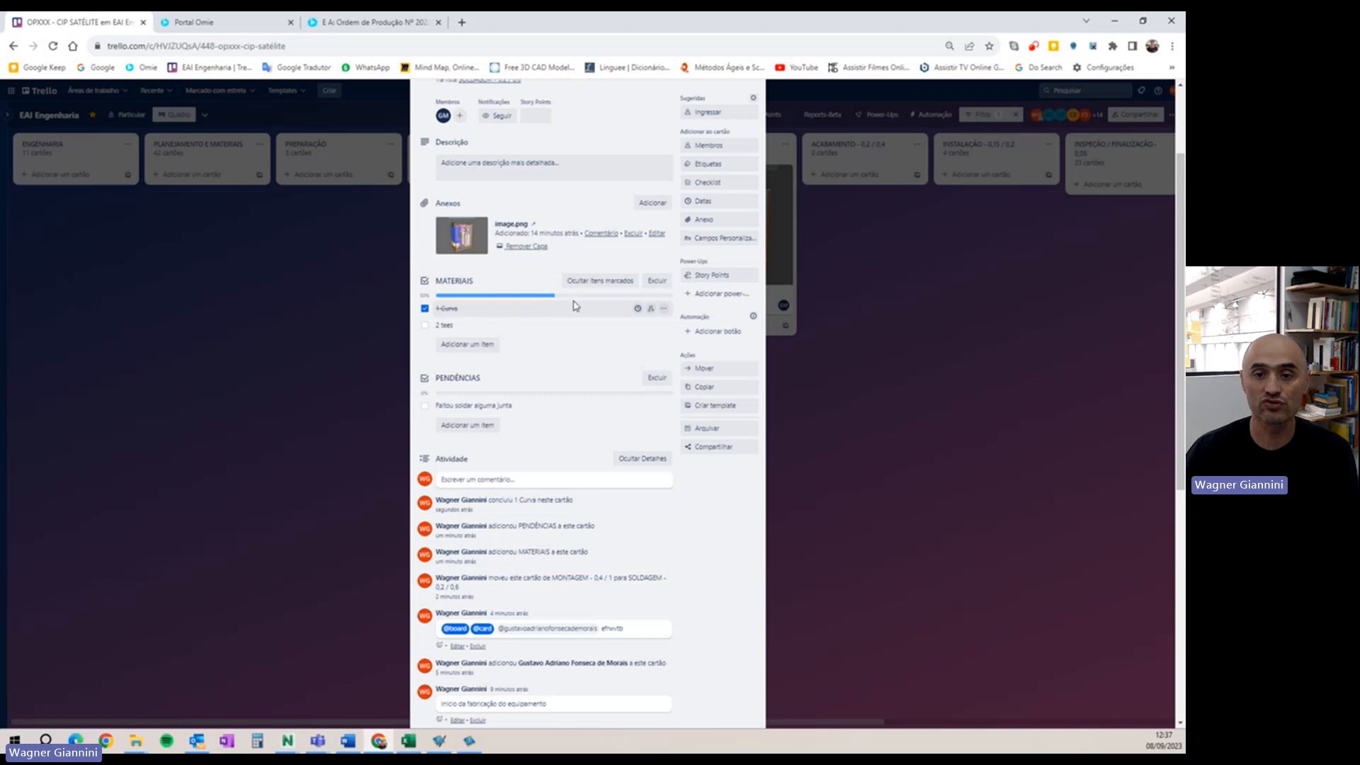
left_click(637, 309)
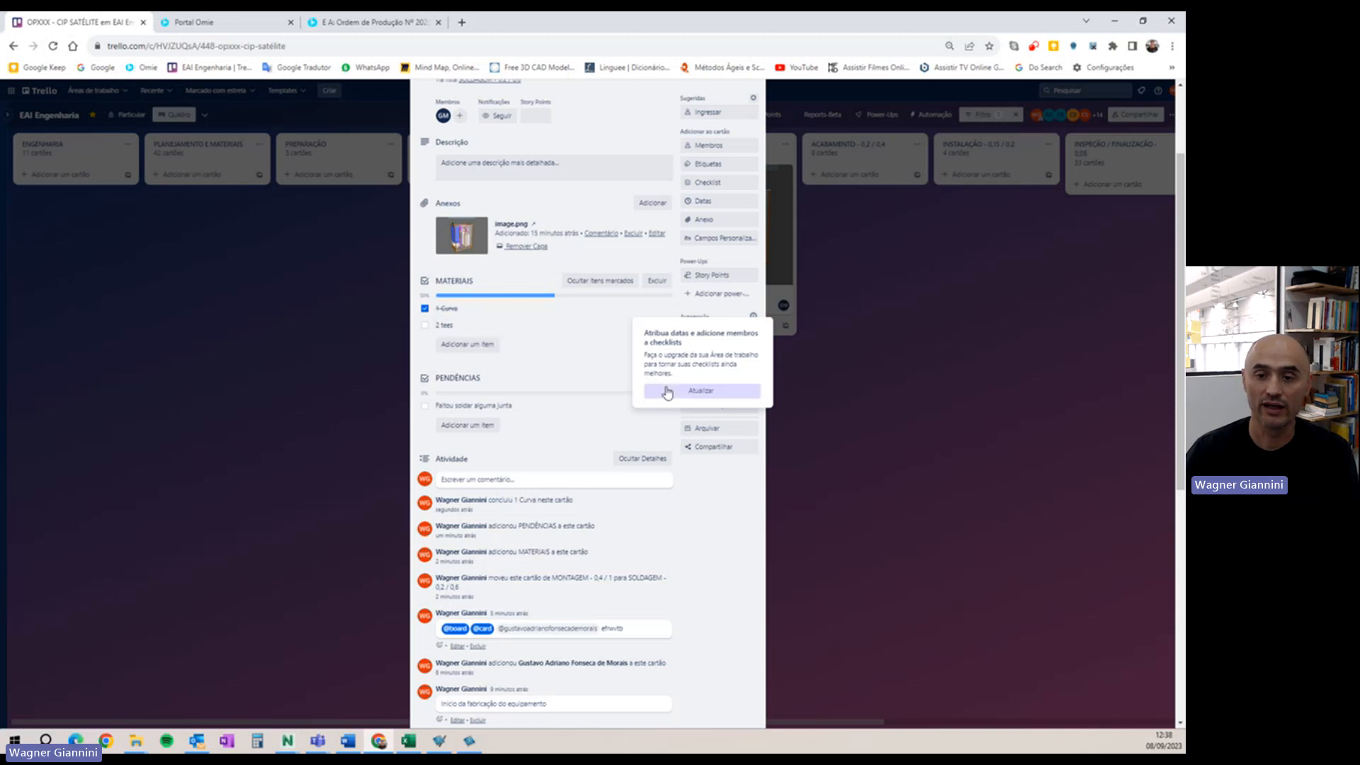
left_click(575, 327)
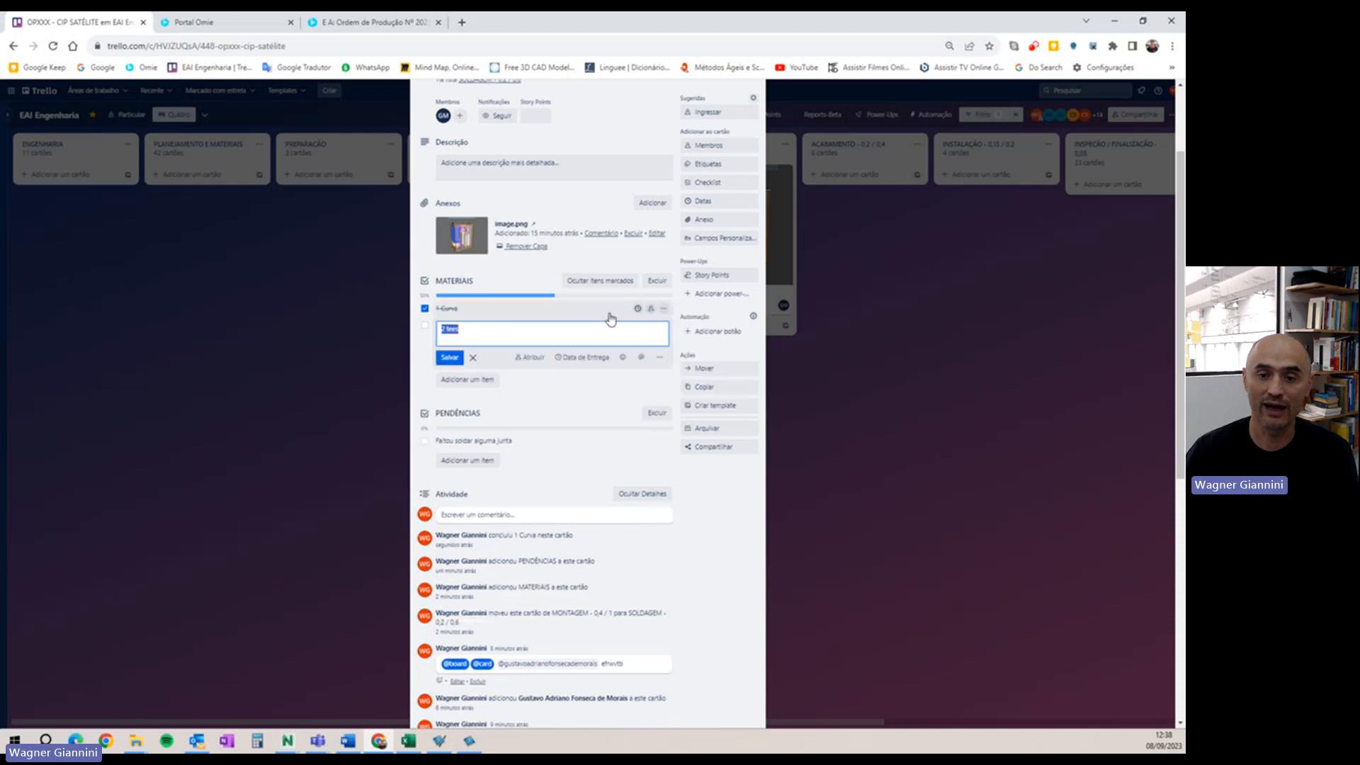
left_click(650, 310)
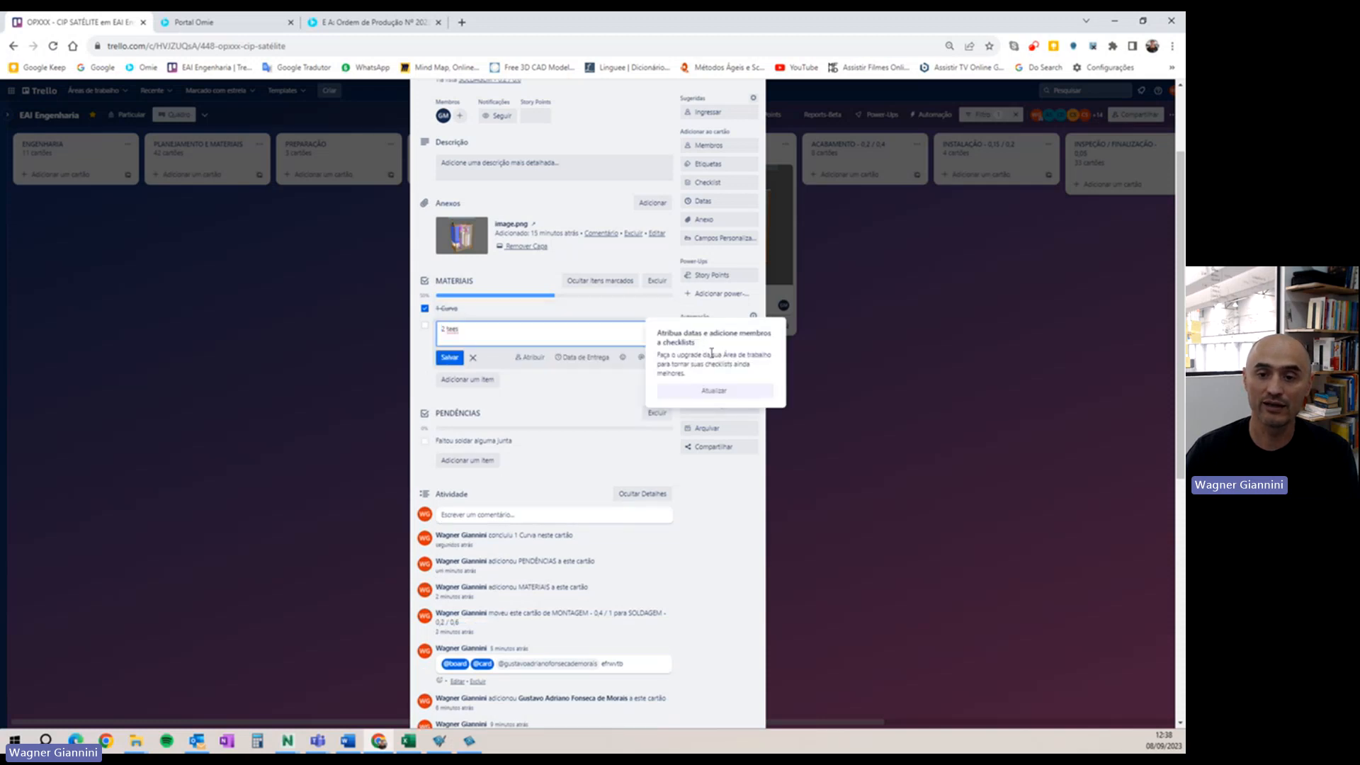
left_click(830, 373)
- Convert the 1 Curva item into a card, delete the 2 tees item from the MATERIAIS checklist, and return to the board
left_click(664, 309)
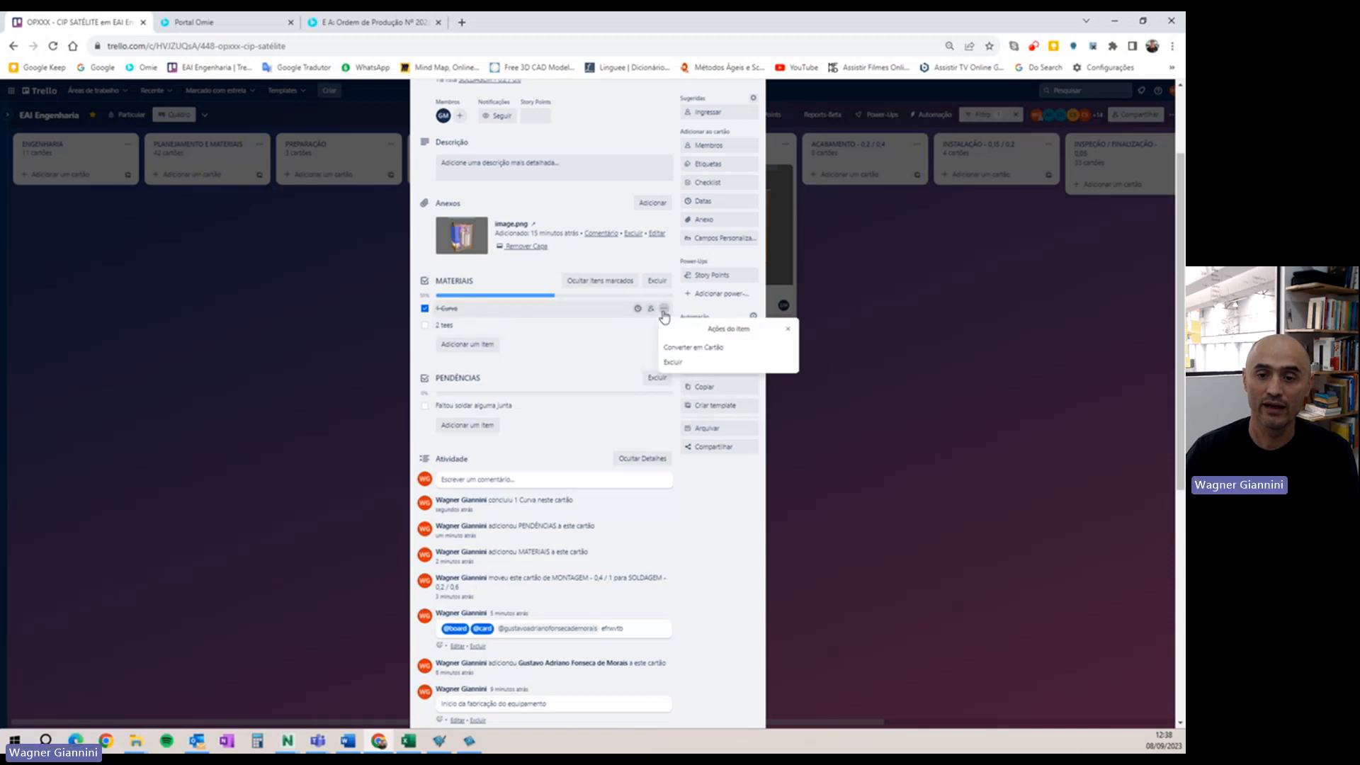
left_click(697, 350)
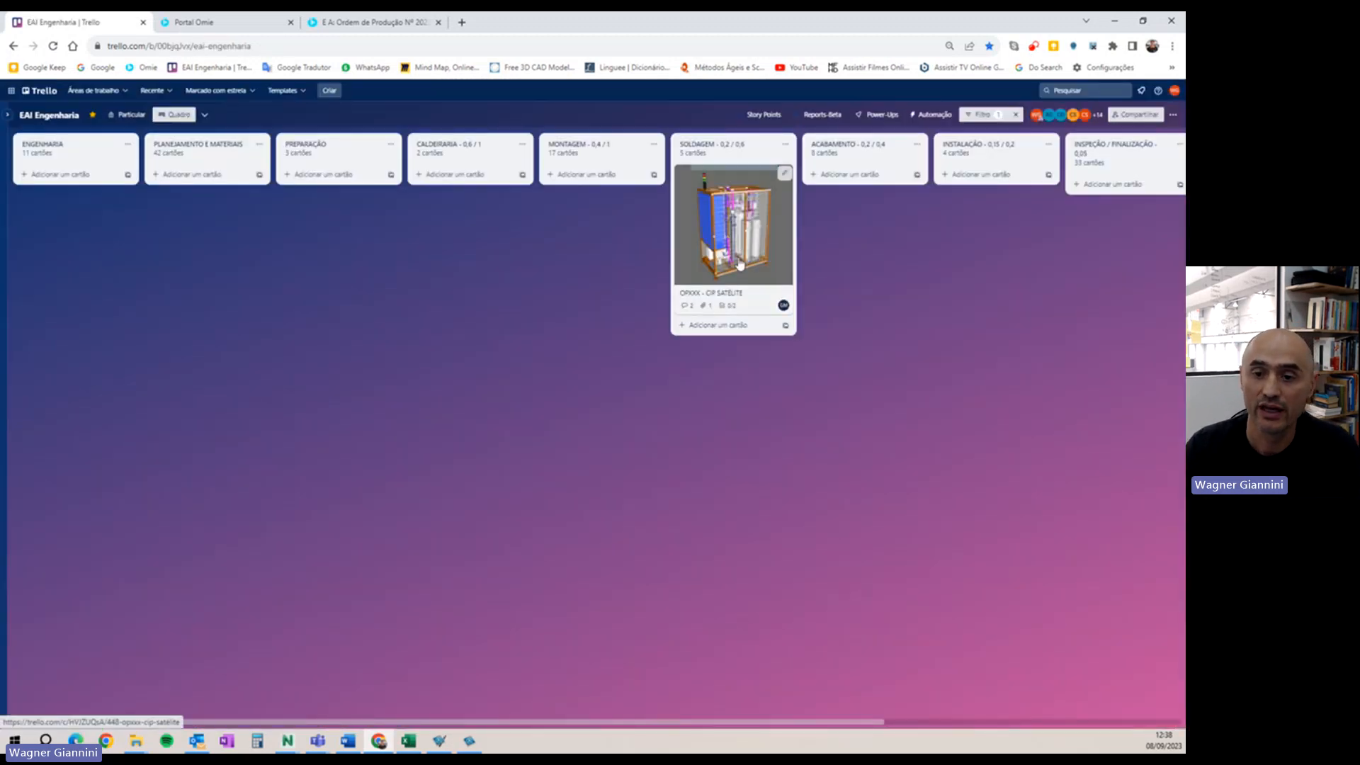
left_click(741, 262)
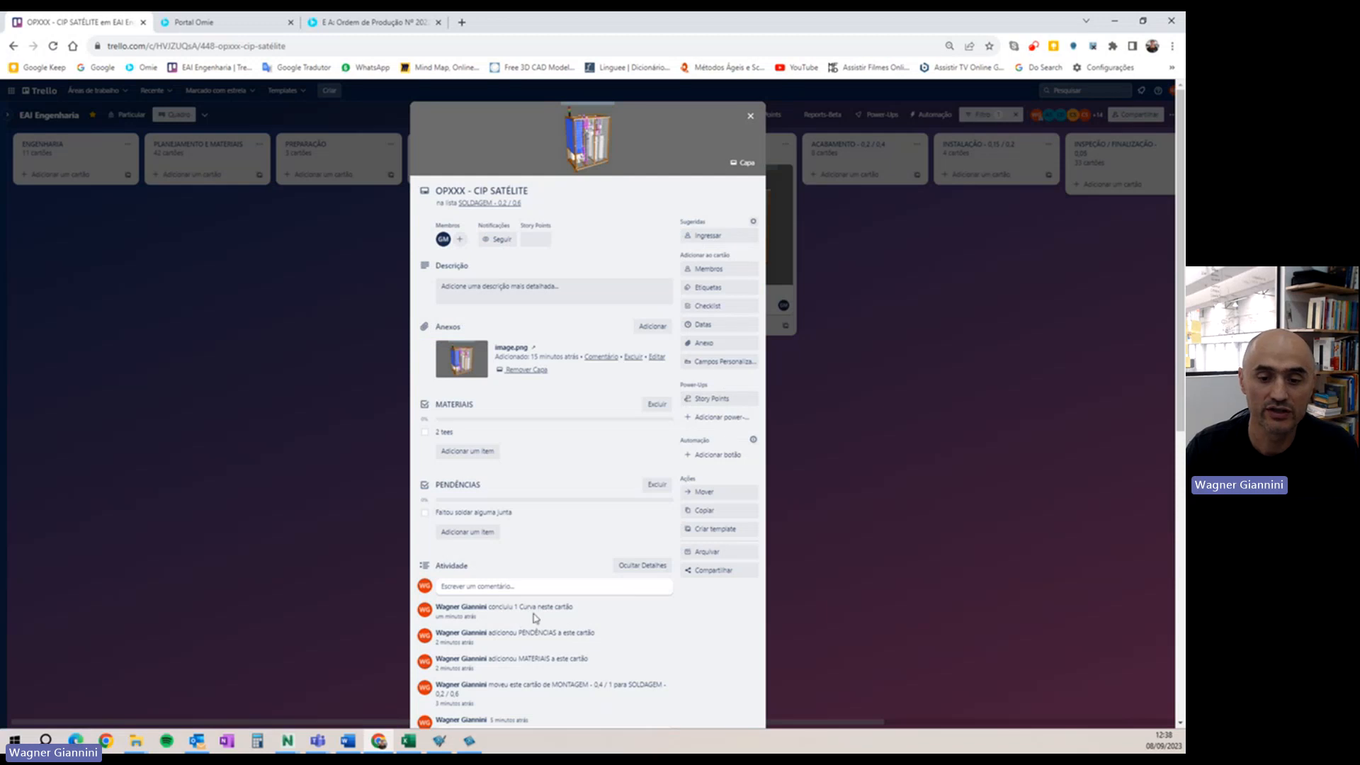
scroll(537, 618, "down", 1)
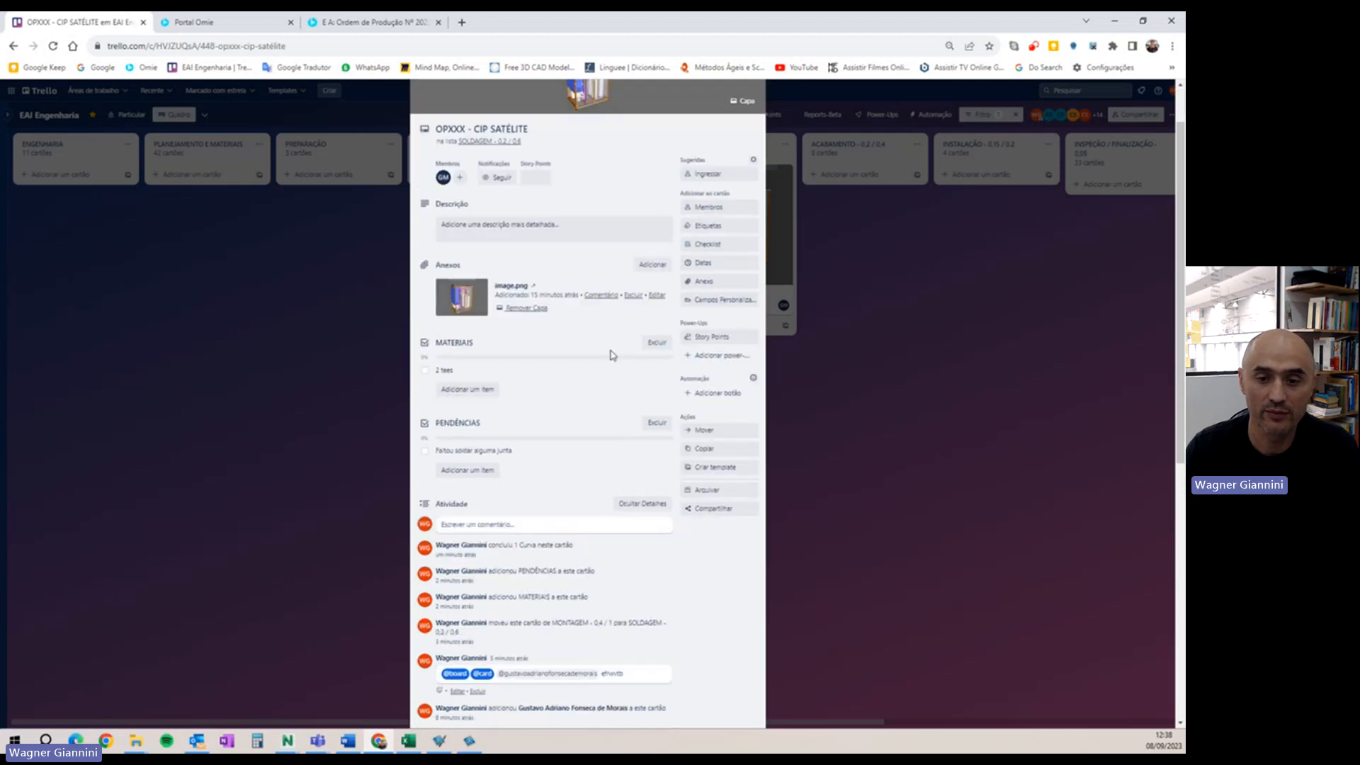
left_click(661, 369)
left_click(696, 432)
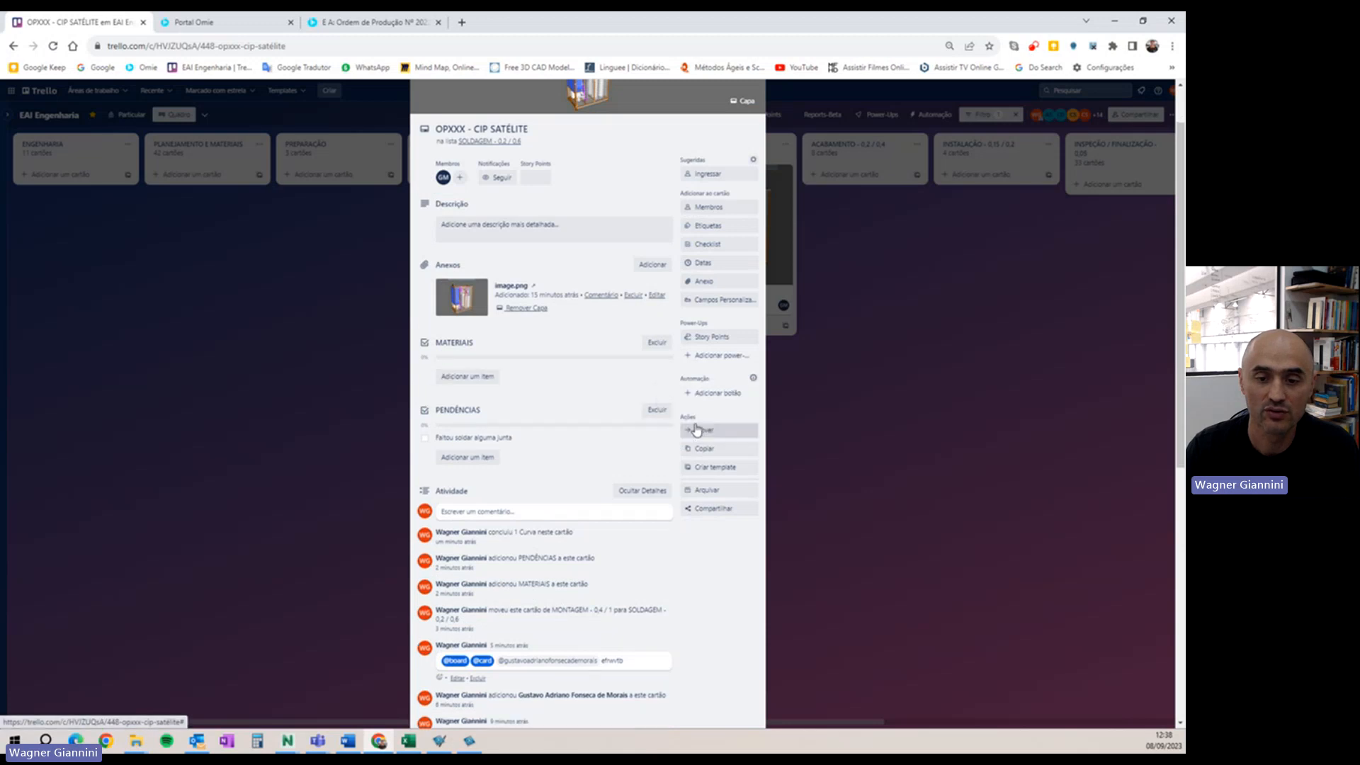
key("Escape")
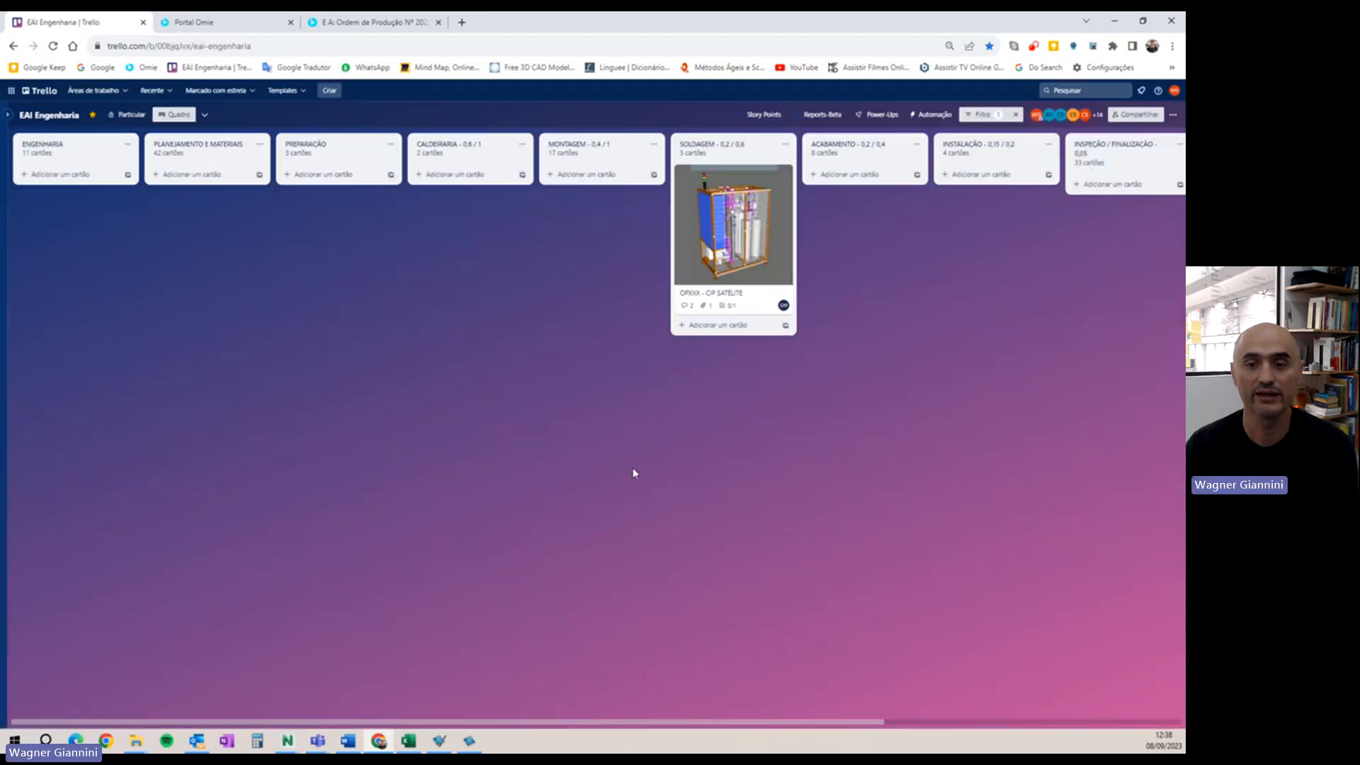
- Mark "Faltou soldar alguma junta" as complete in the PENDÊNCIAS checklist of the OPXXX - CIP SATÉLITE card
left_click(734, 291)
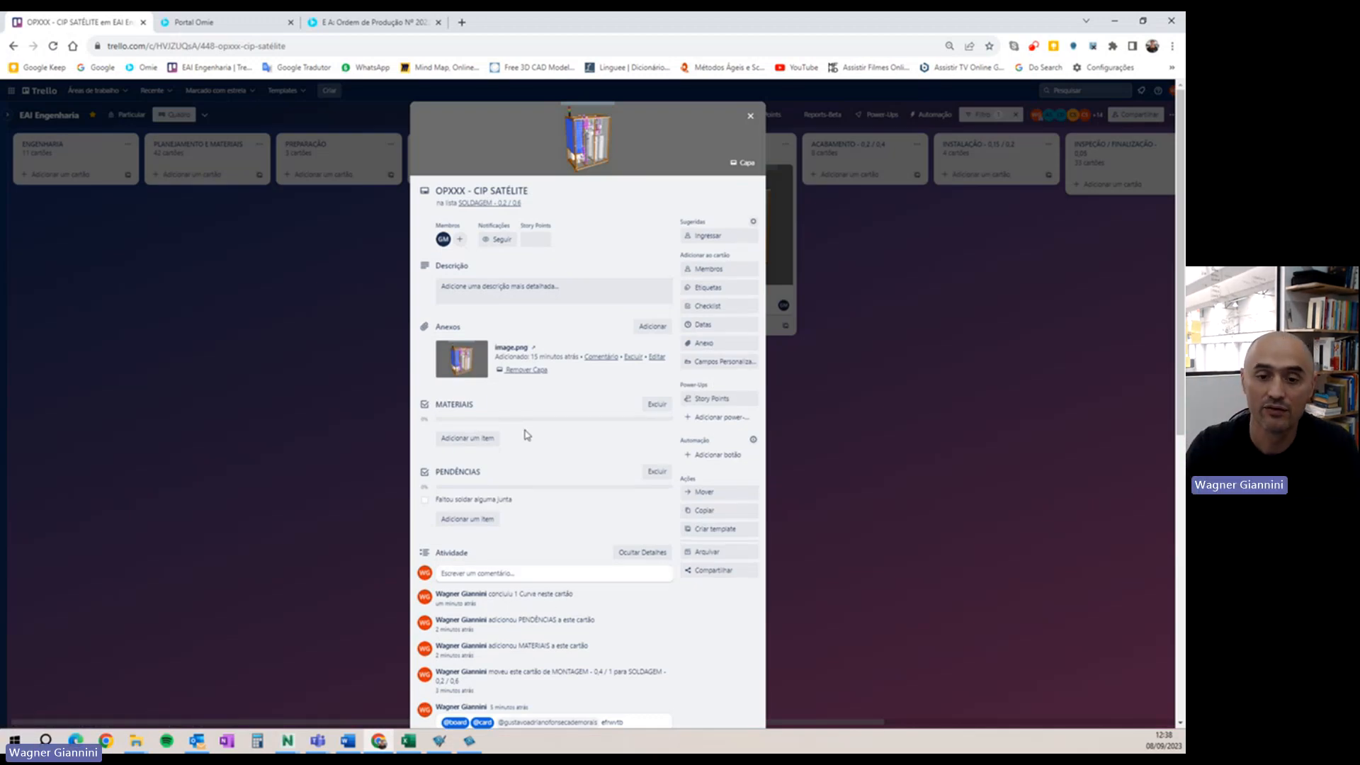
scroll(570, 400, "down", 2)
scroll(539, 473, "down", 1)
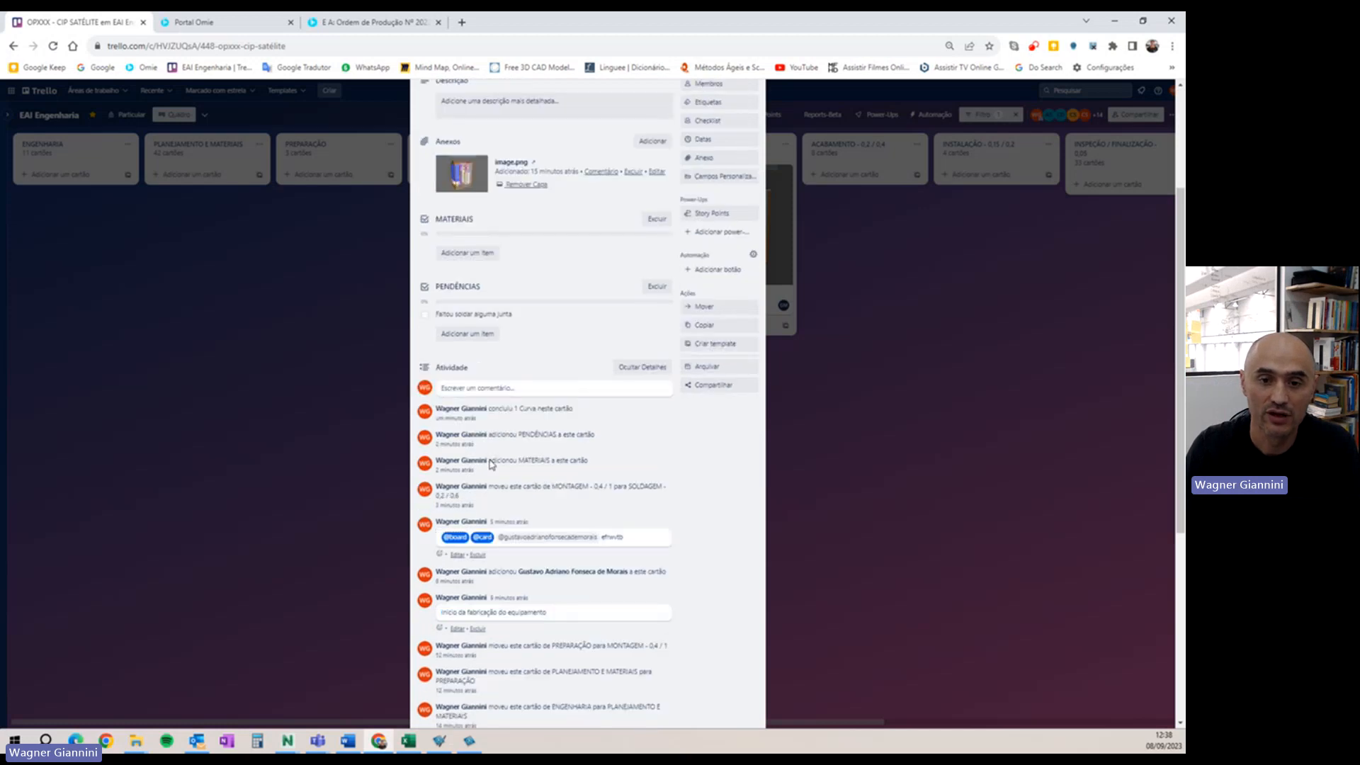
left_click(425, 313)
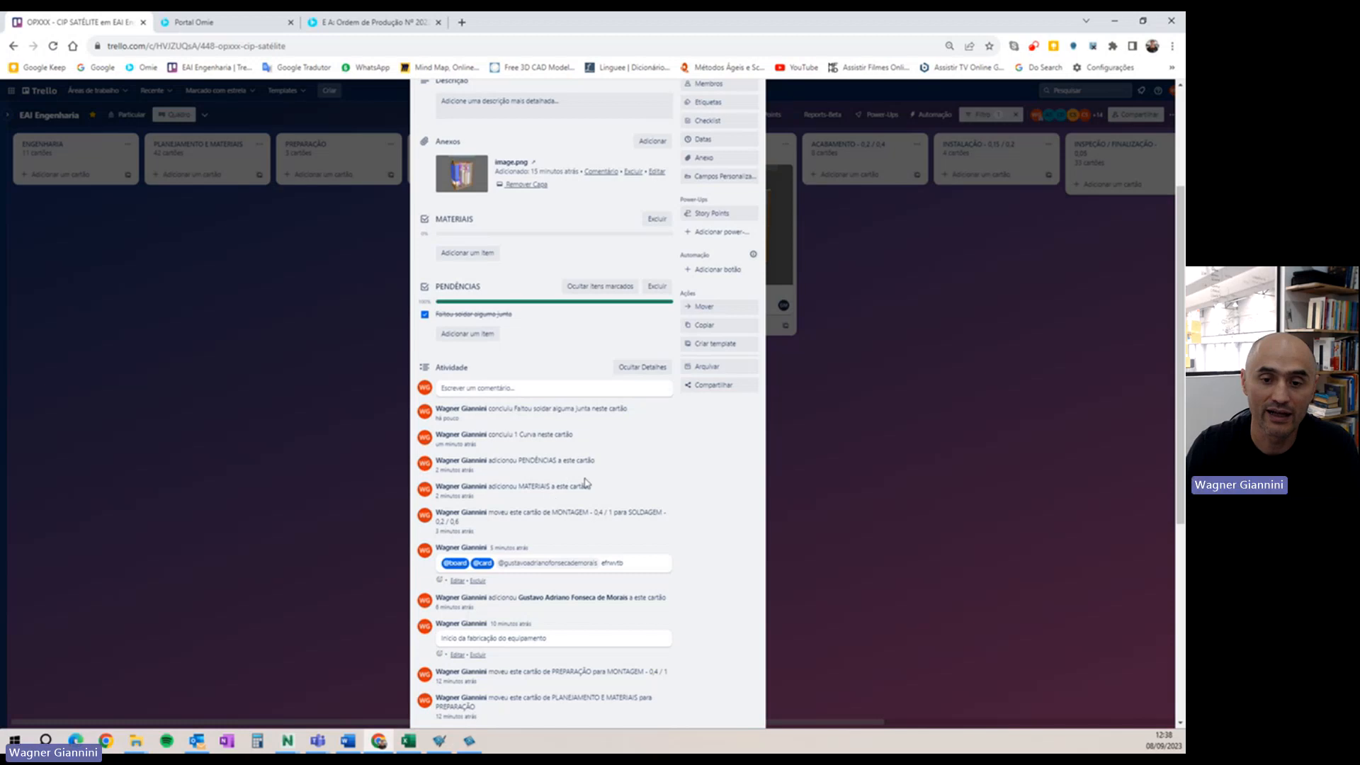
scroll(585, 483, "up", 5)
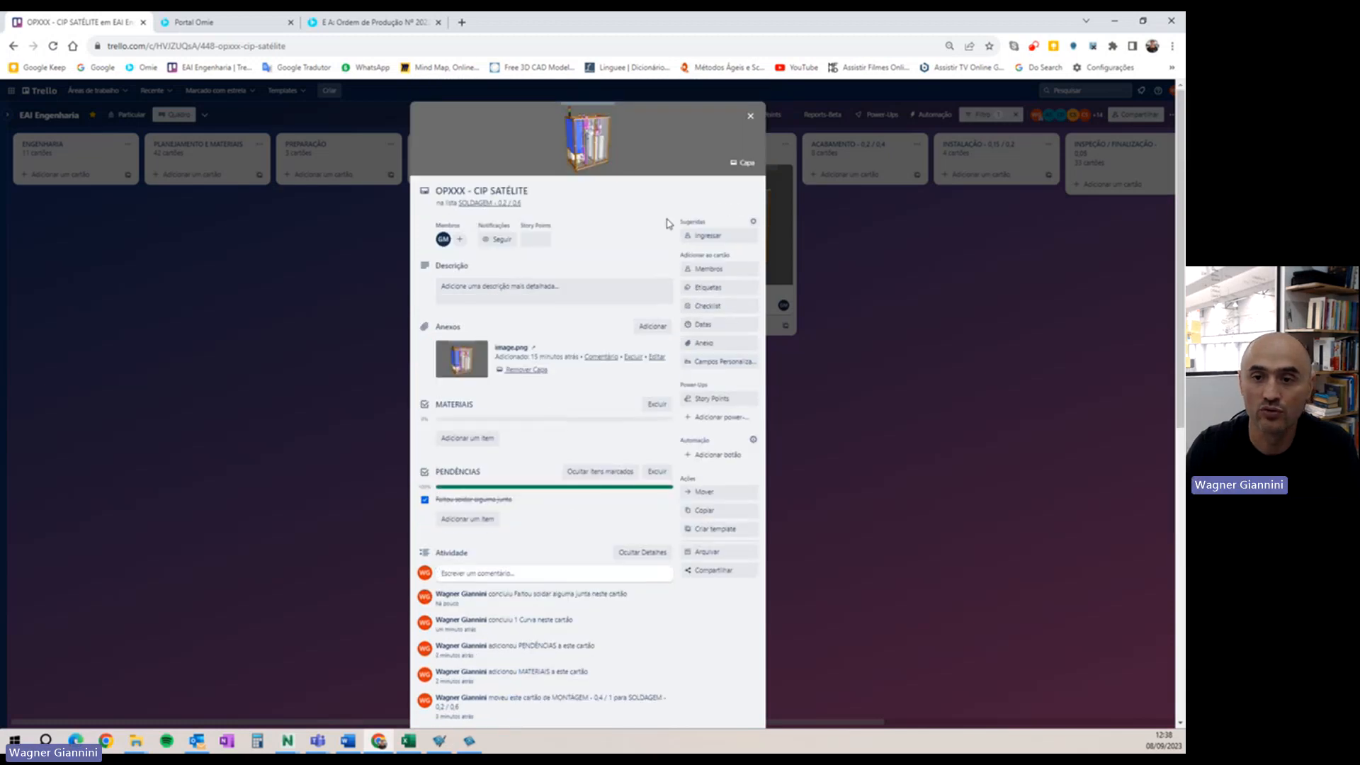
- Close the OPXXX - CIP SATÉLITE card and clear the board's card filter
left_click(751, 117)
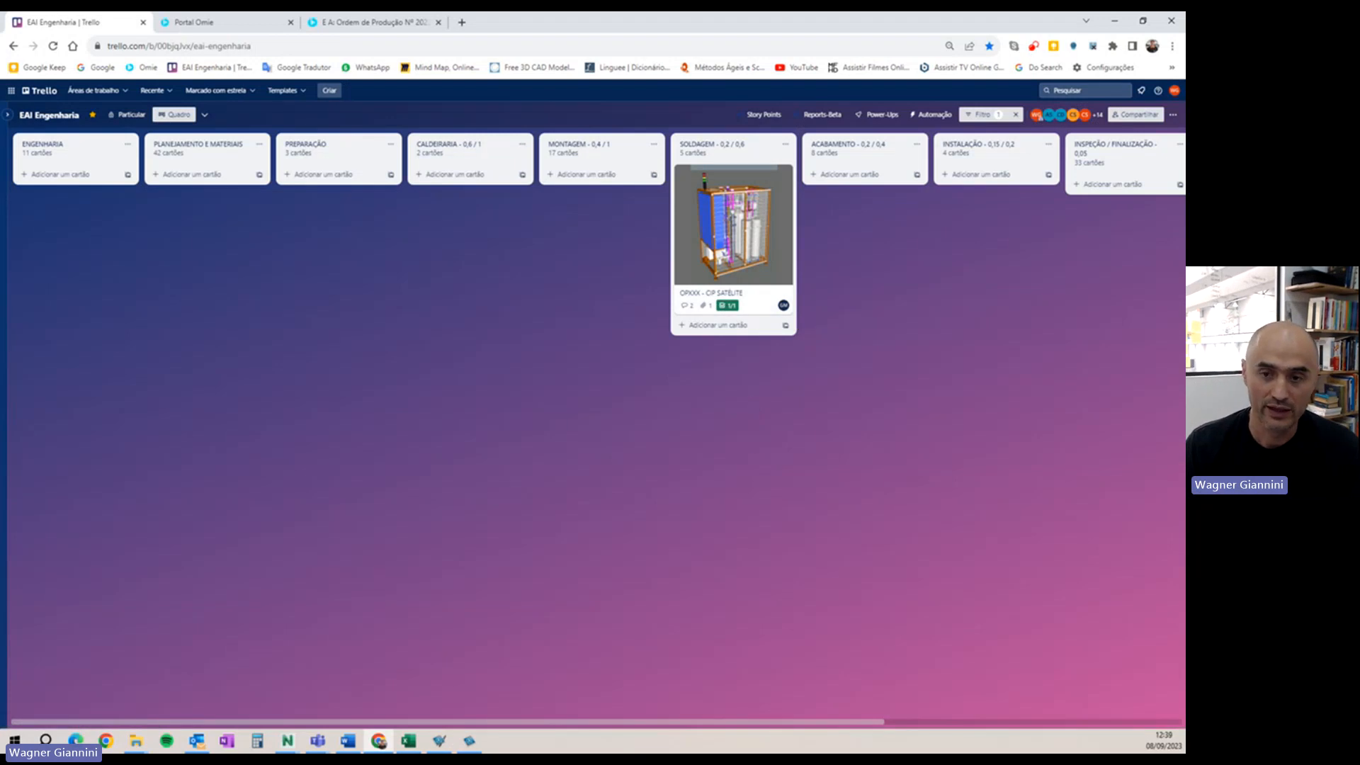
key("alt+Tab")
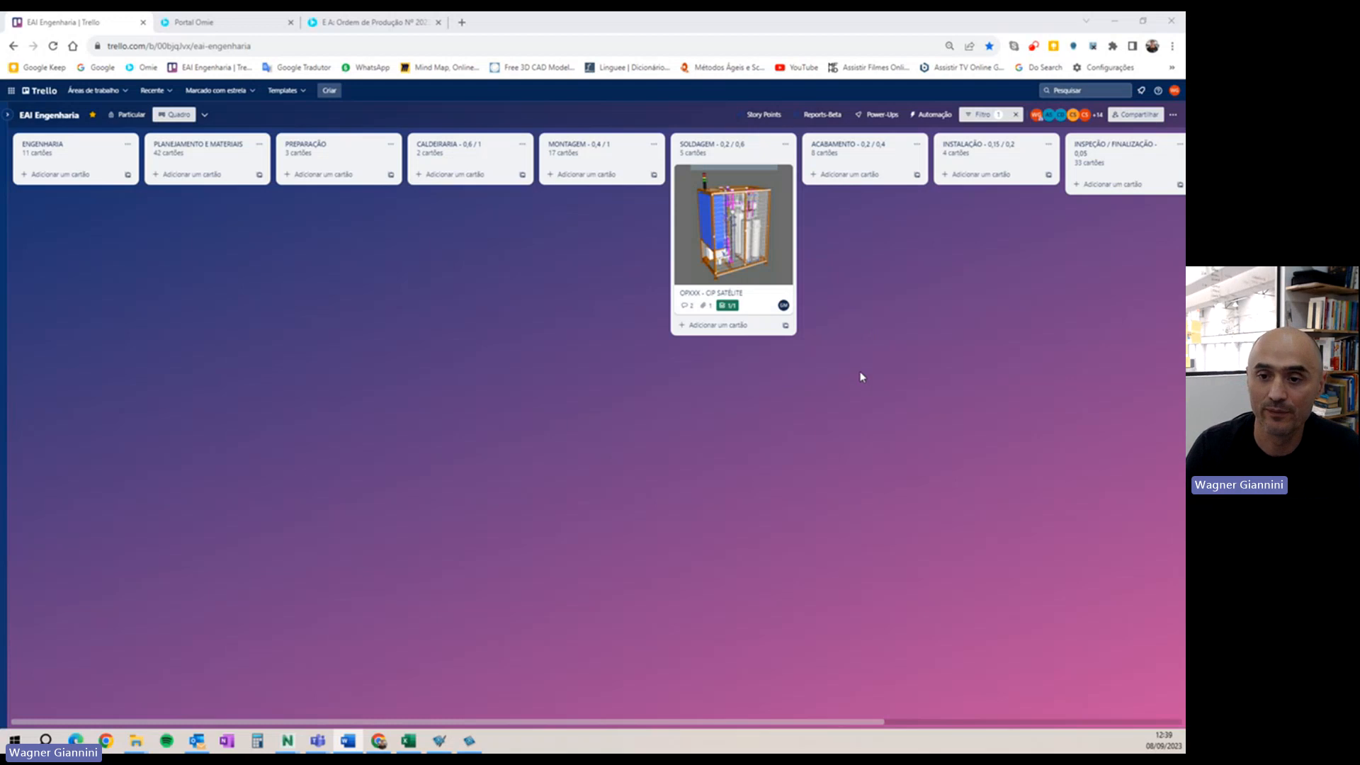
left_click(1017, 116)
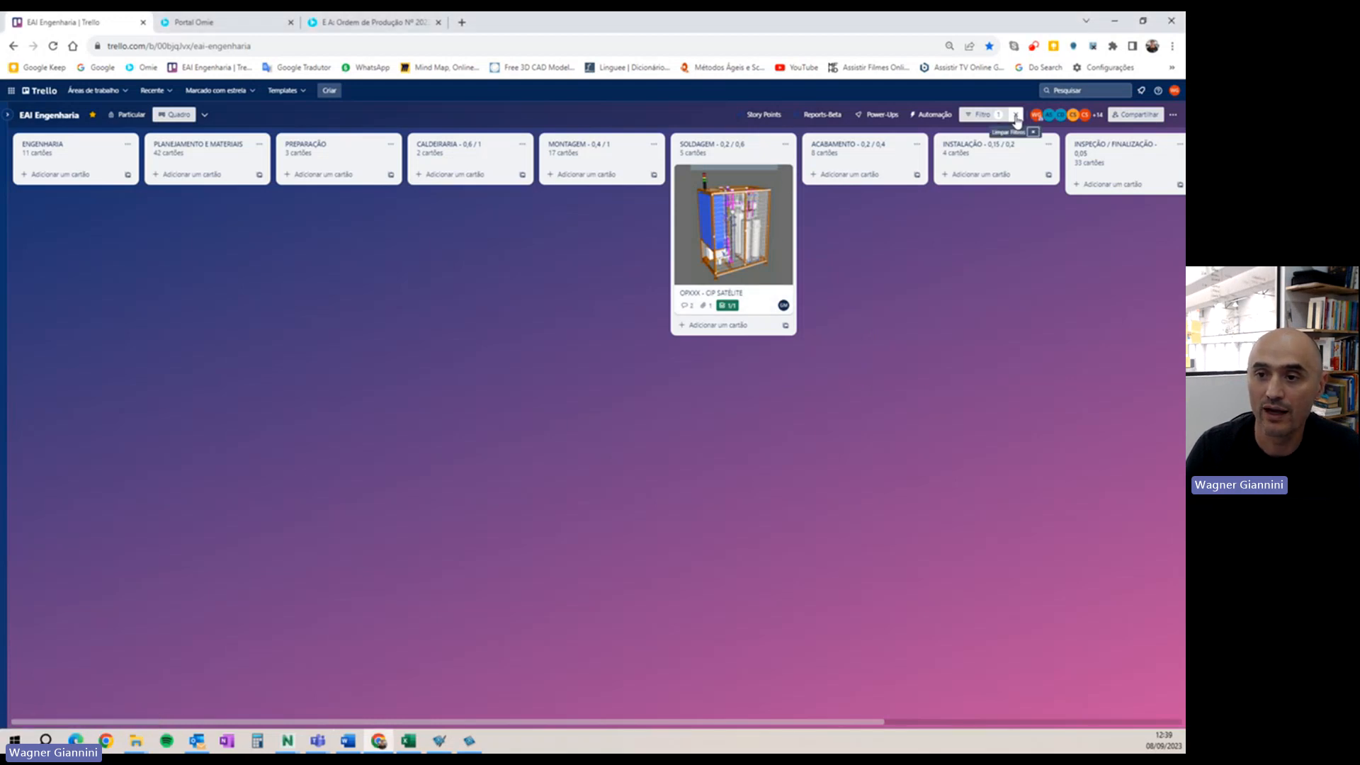
left_click(1016, 115)
- Filter the board's cards by the keyword p678
left_click_drag(726, 572, 555, 568)
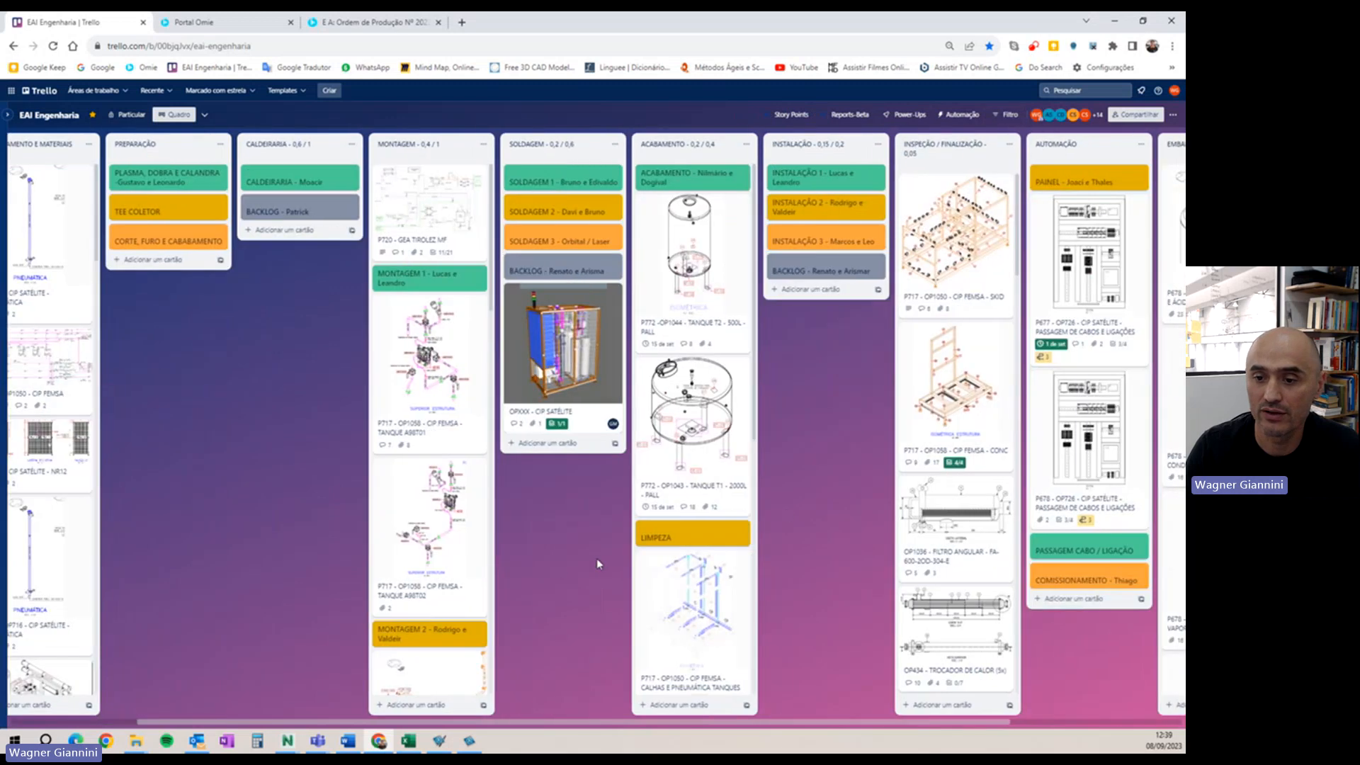
left_click_drag(820, 504, 585, 495)
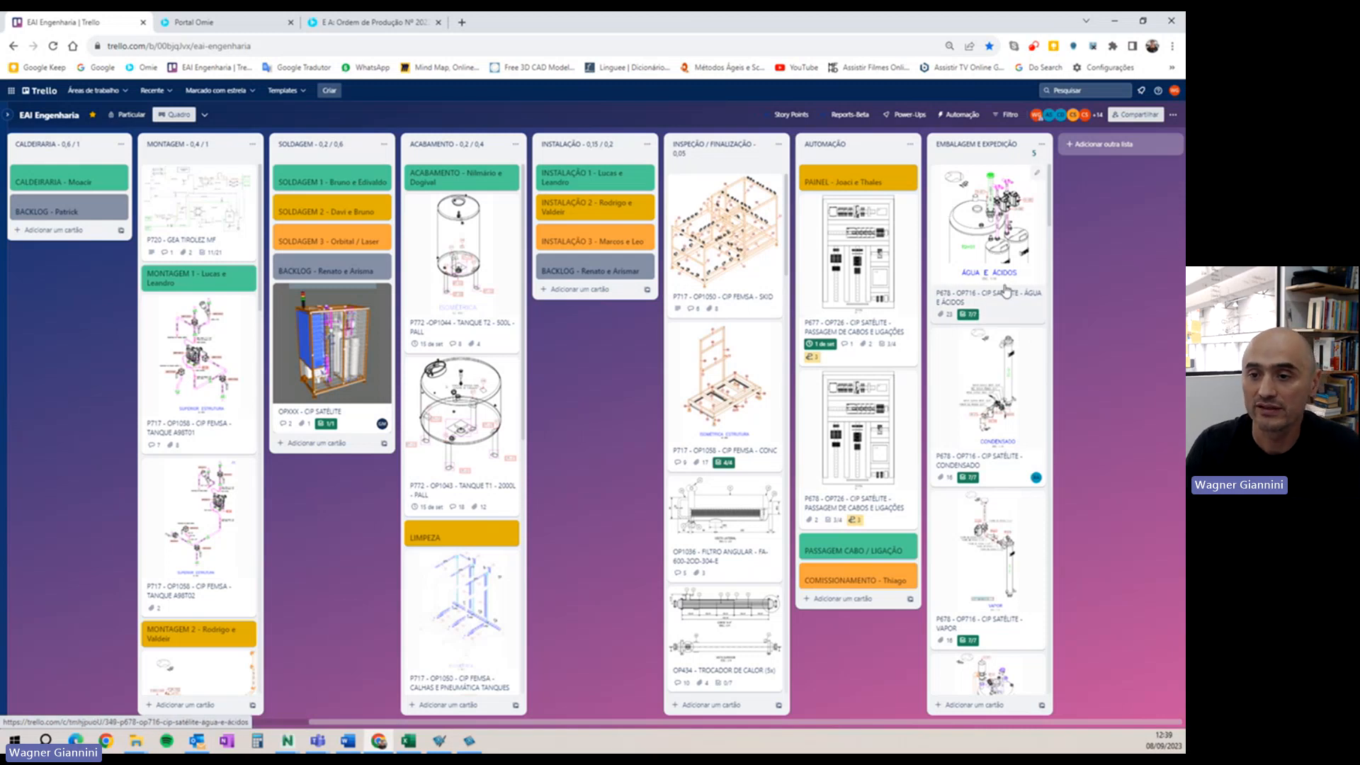
left_click(1006, 114)
type("p678")
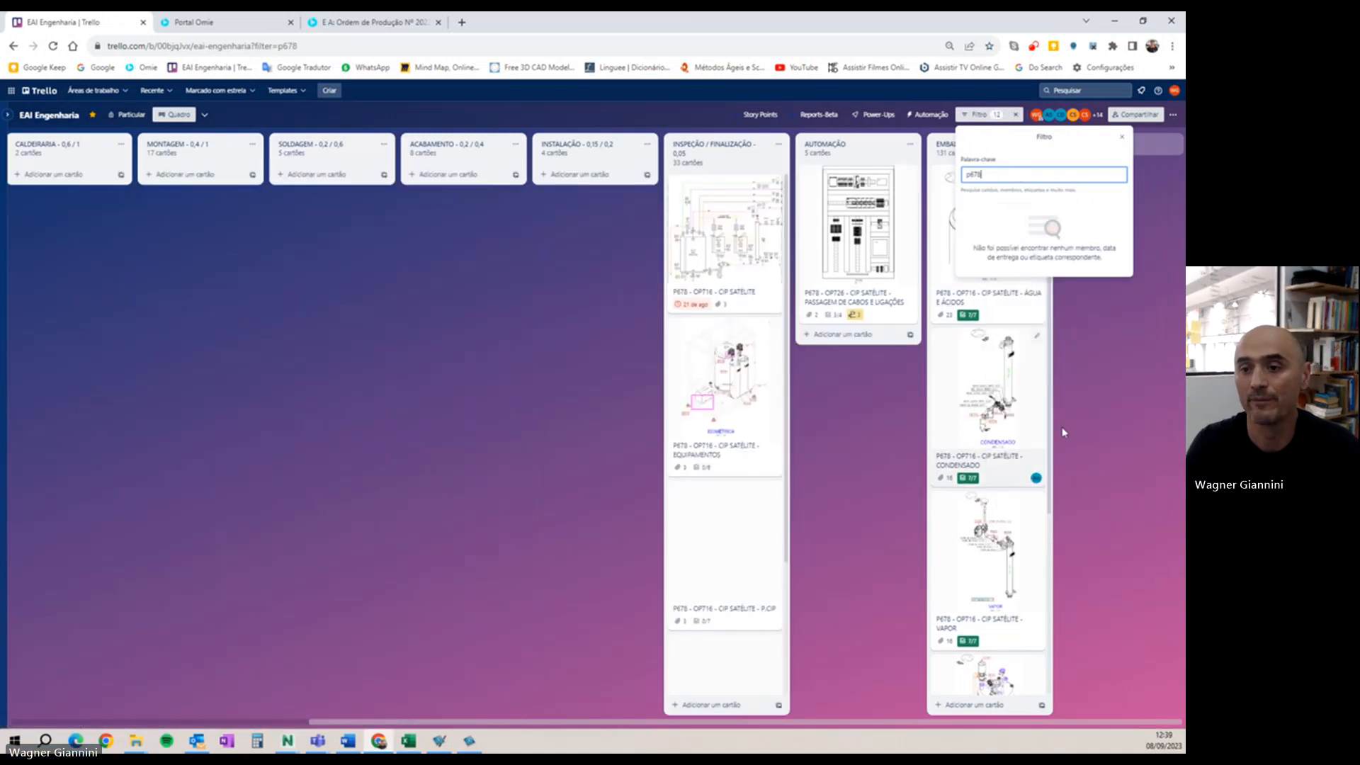
left_click(1077, 446)
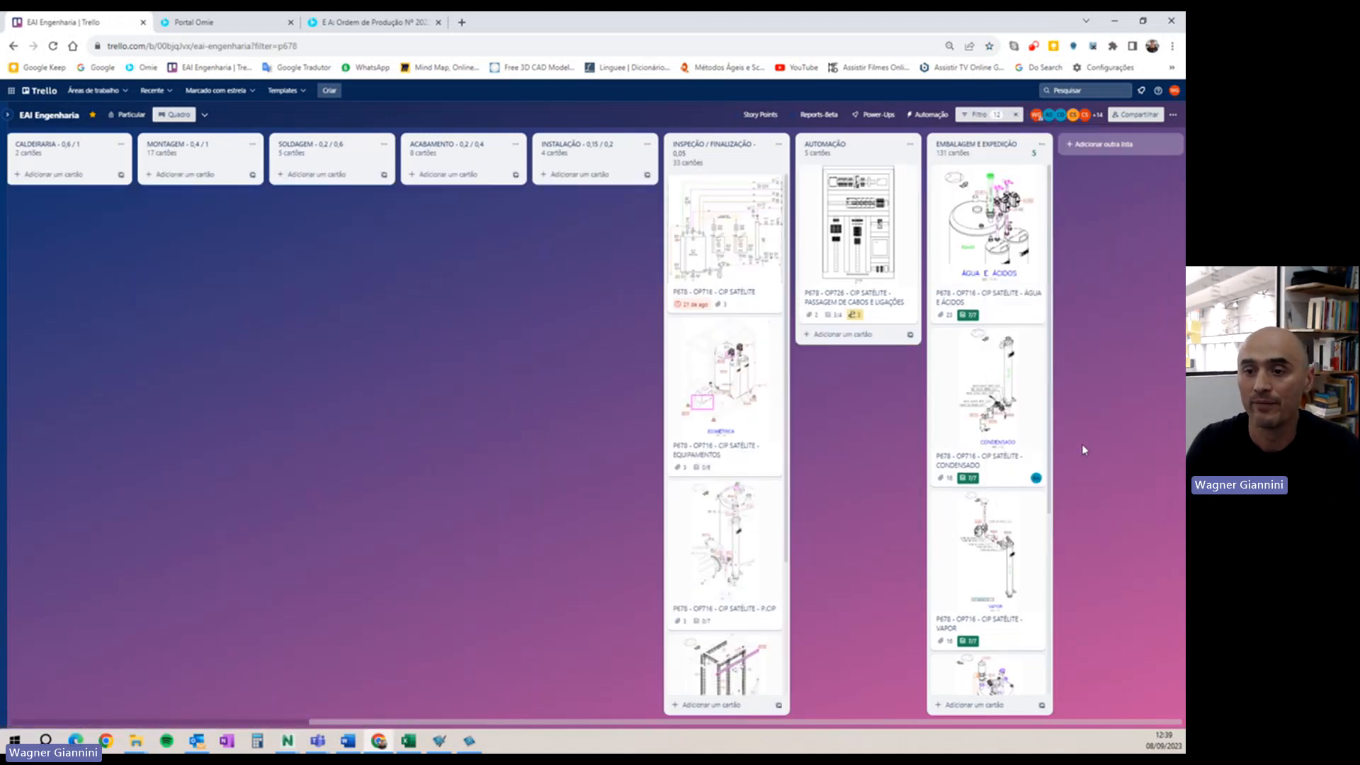
- Delete the two empty checklists above TUBULAÇÃO E CONJUNTO DE VÁLVULAS in the P678 - OP716 - CIP SATÉLITE - ÁGUA E ÁCIDOS card
left_click(988, 233)
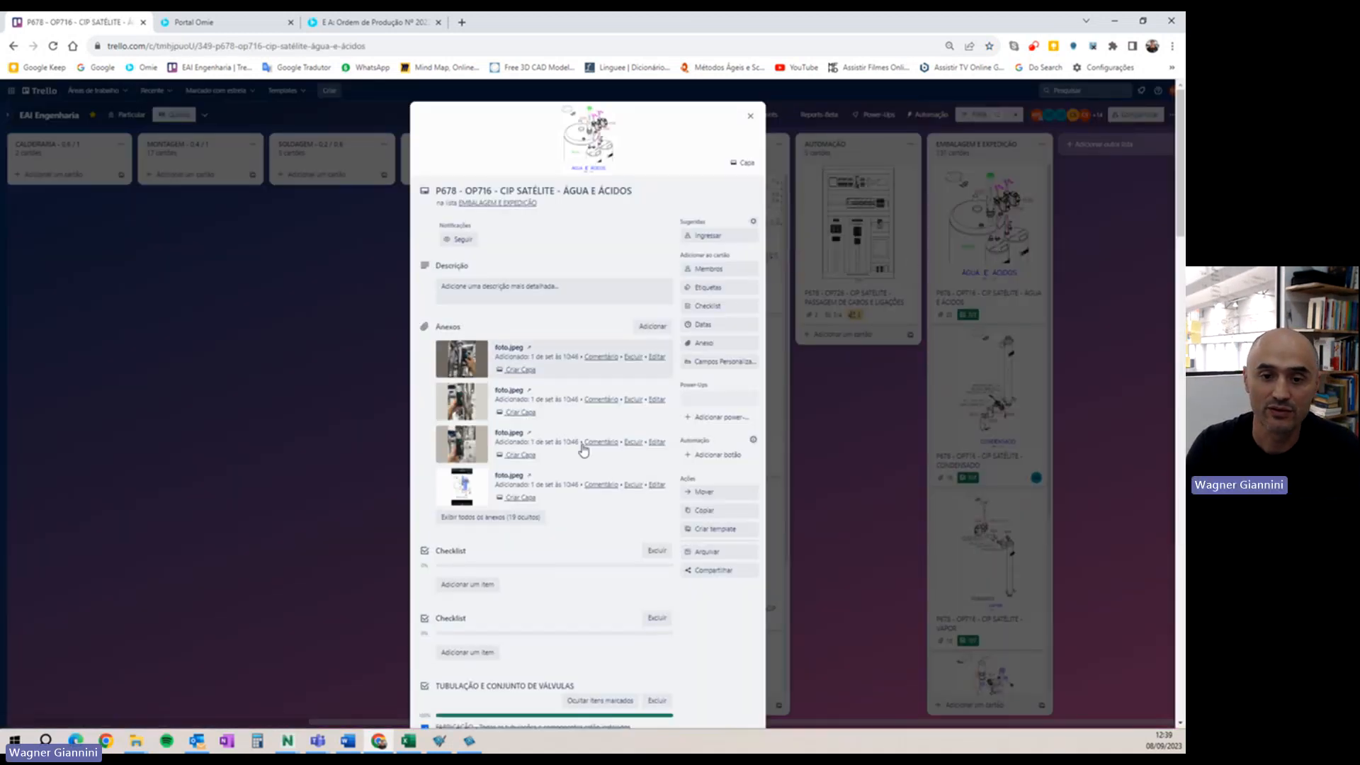
scroll(578, 482, "down", 2)
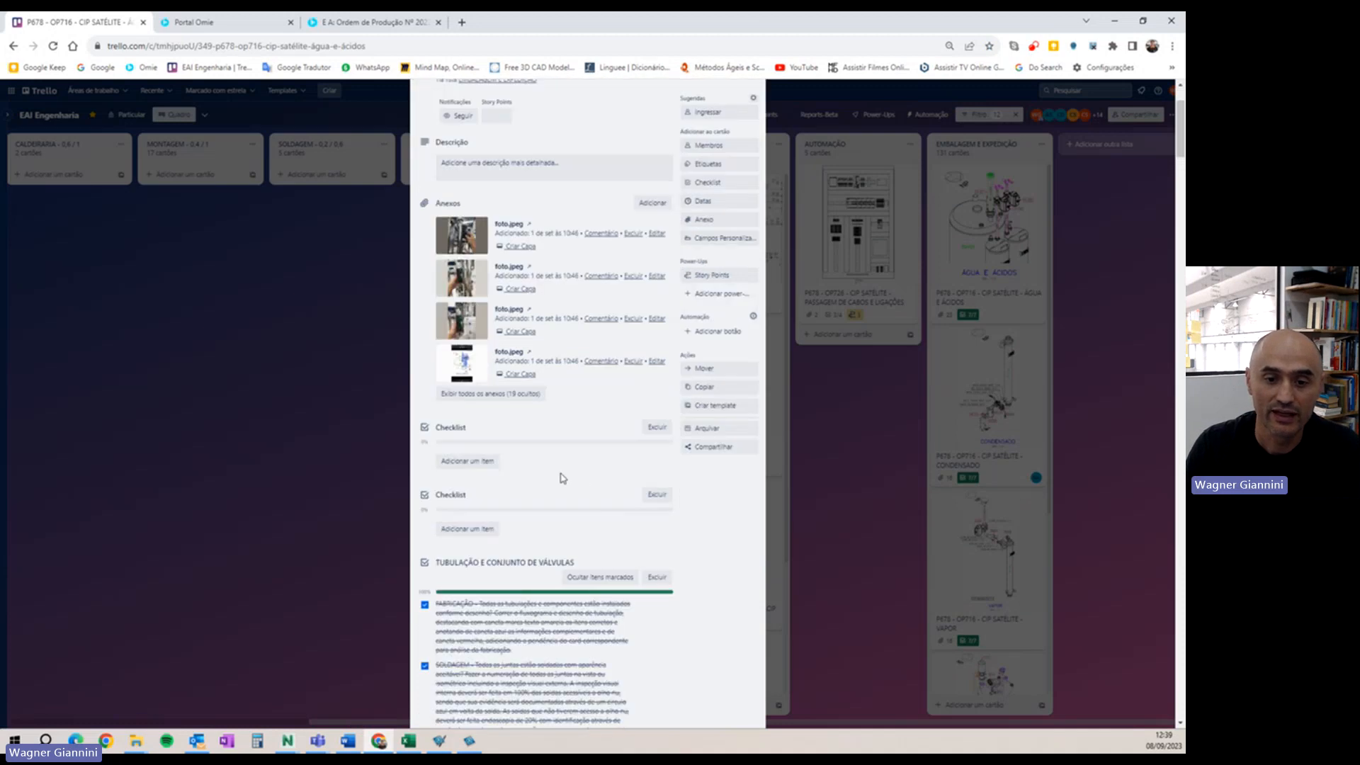
scroll(562, 478, "down", 1)
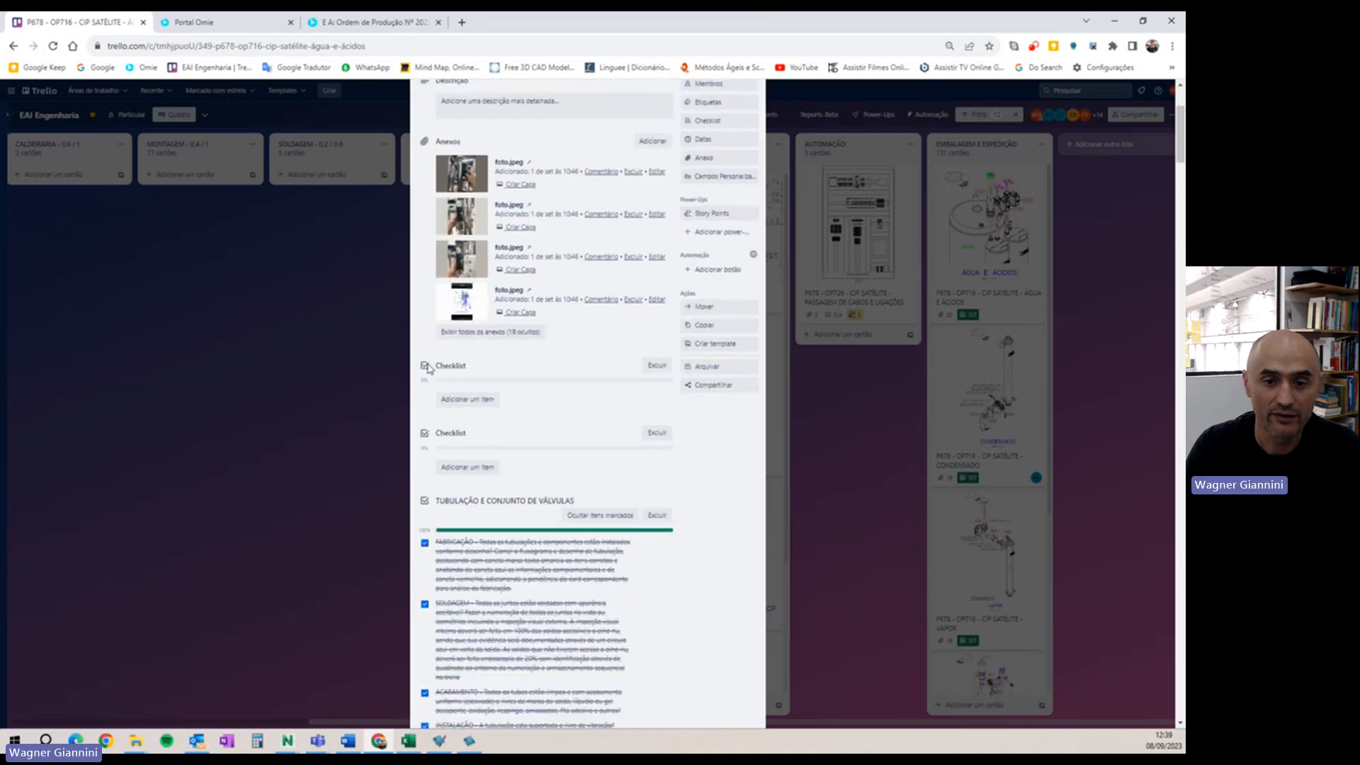
scroll(467, 418, "down", 1)
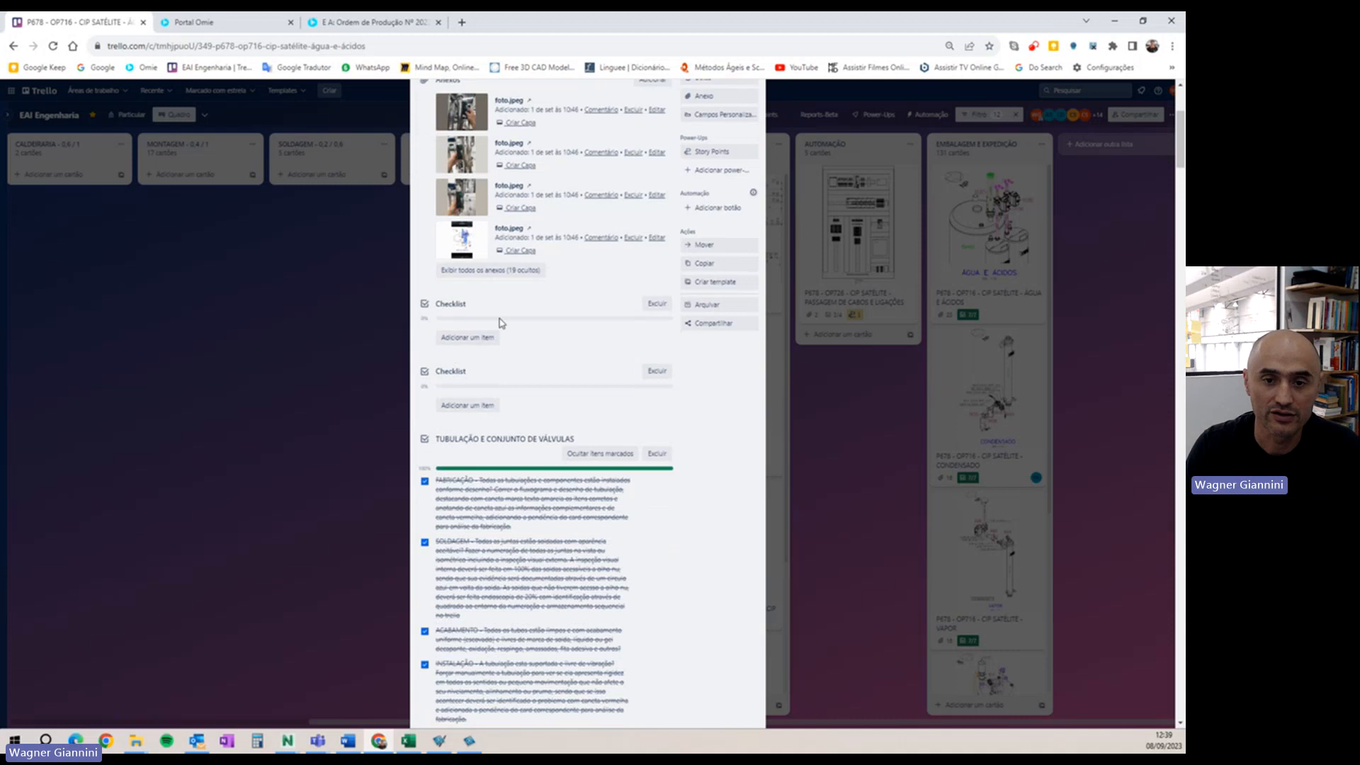
left_click(449, 305)
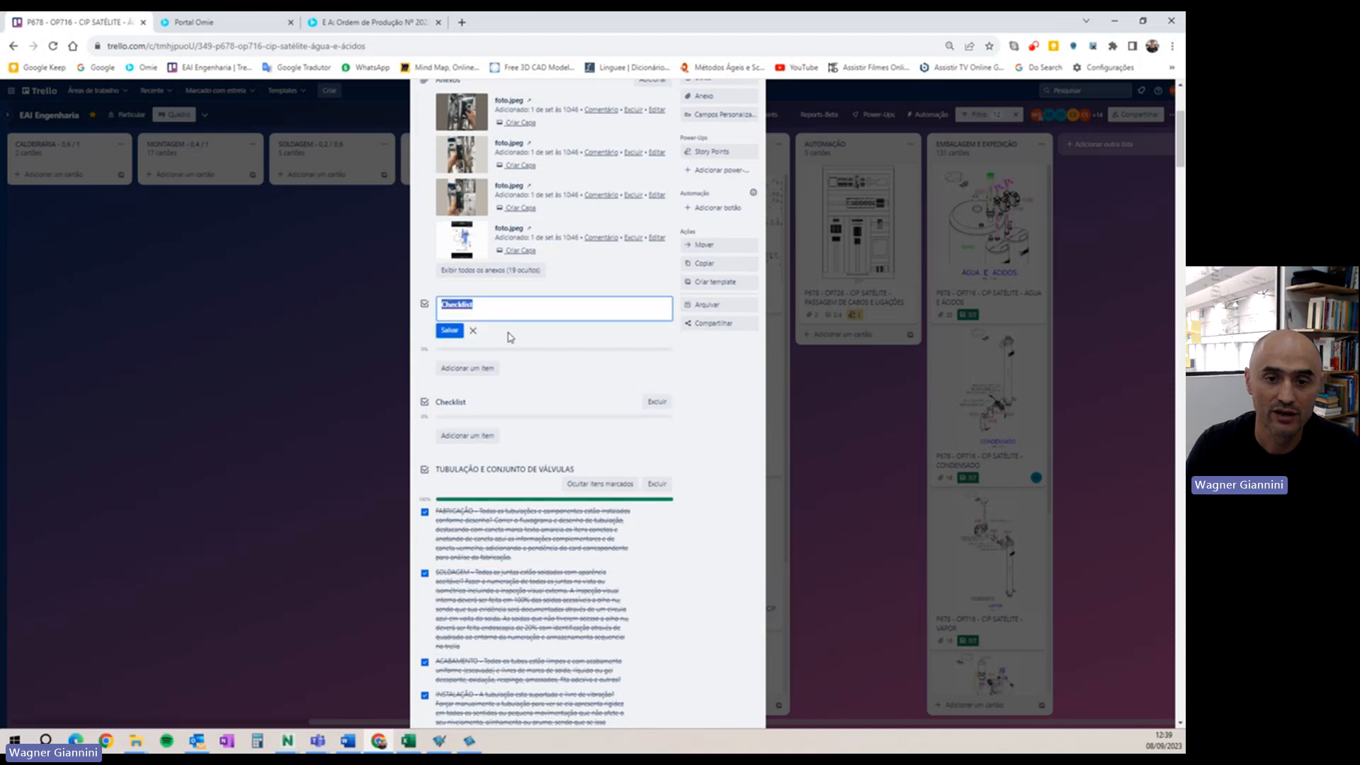
left_click(473, 331)
left_click(656, 304)
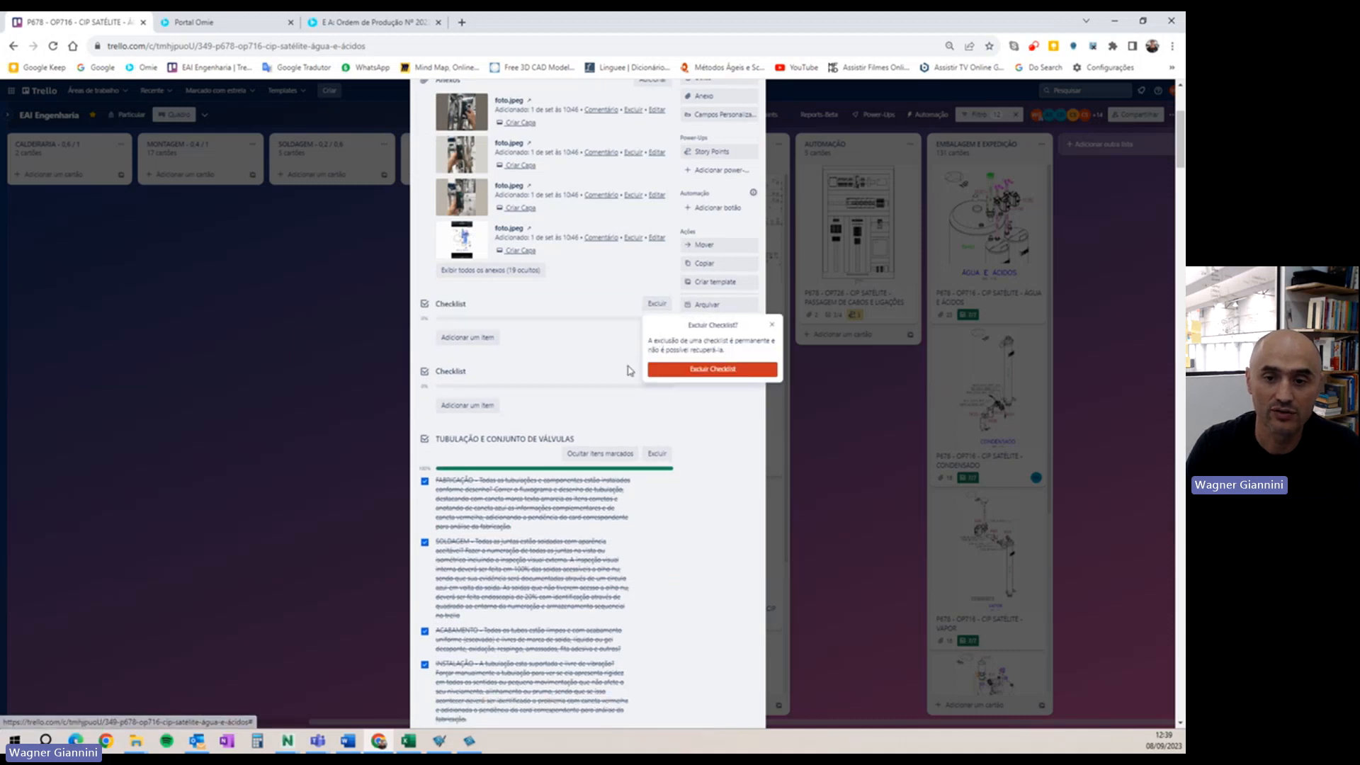
left_click(688, 373)
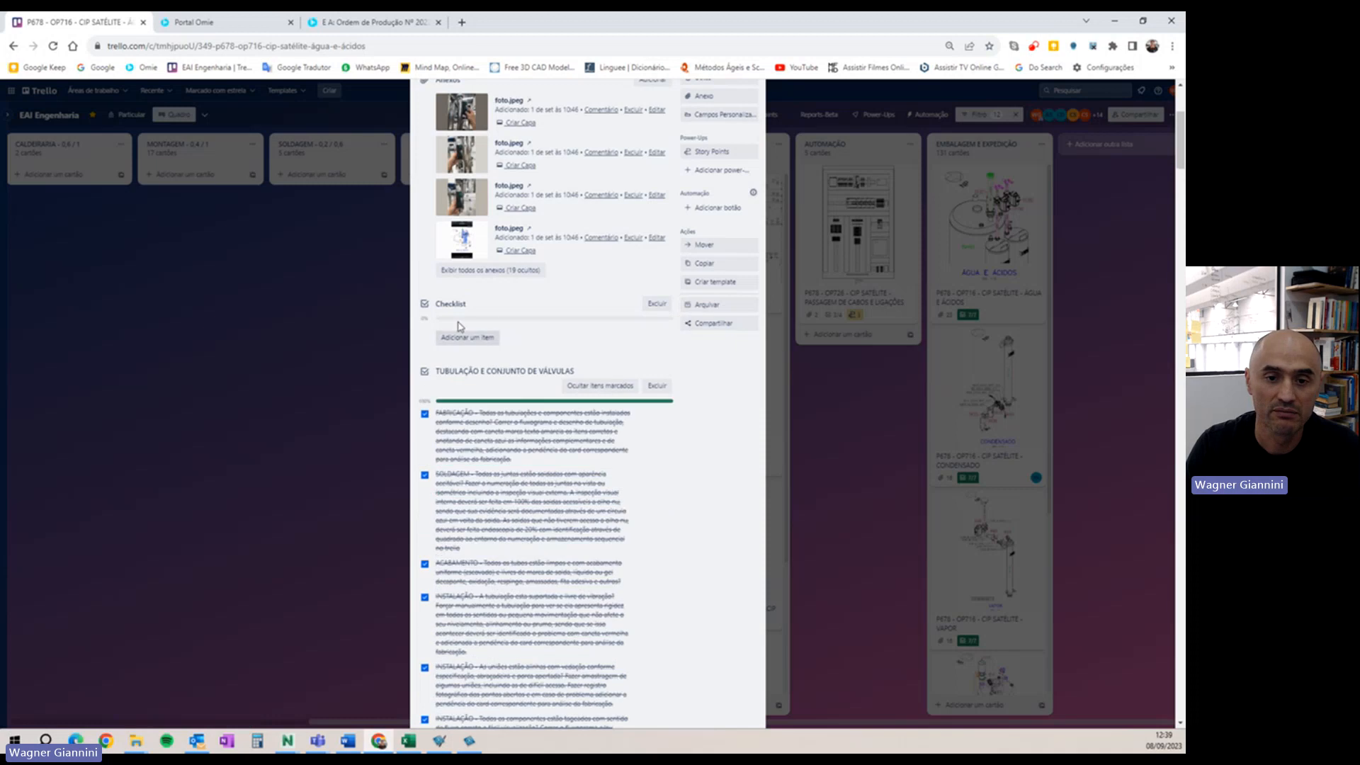
left_click(658, 304)
left_click(687, 370)
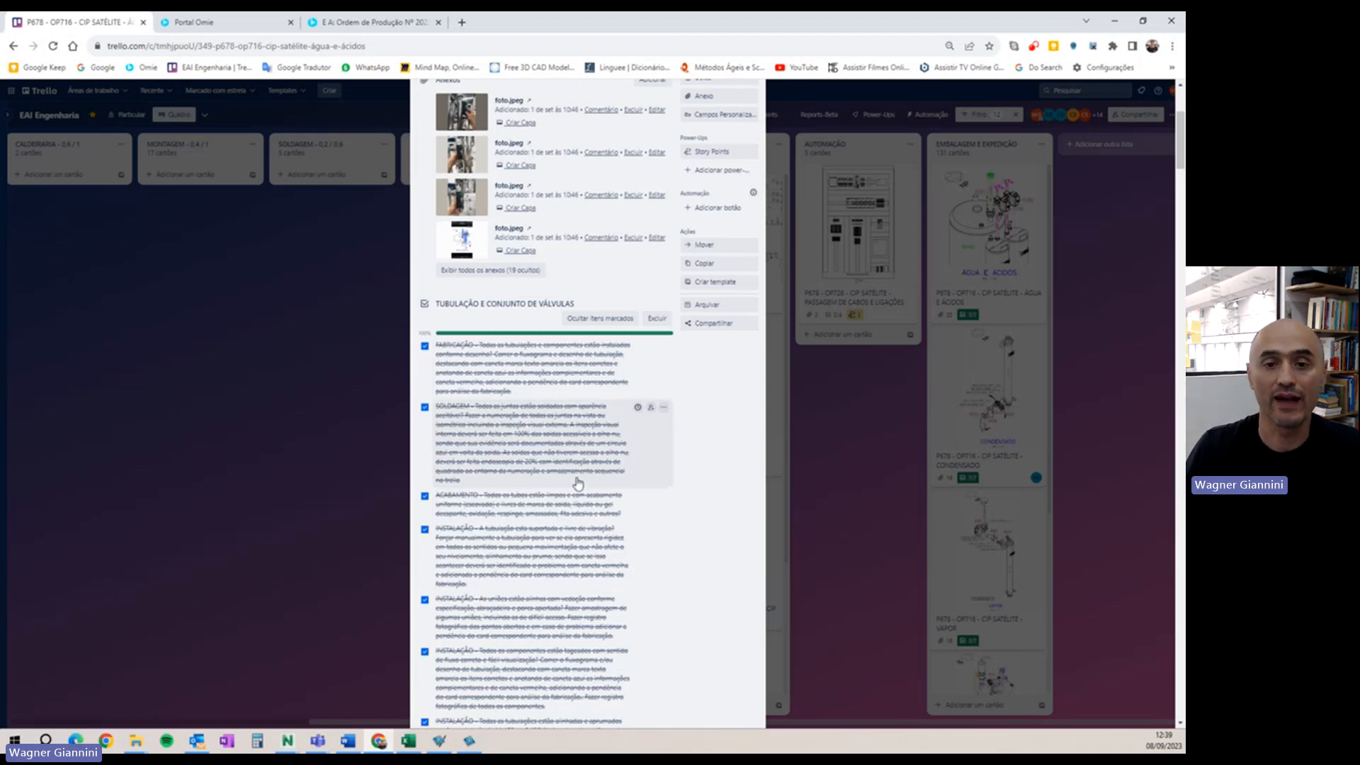
- Close and reopen the P678 - OP716 - CIP SATÉLITE - ÁGUA E ÁCIDOS card and review its TUBULAÇÃO E CONJUNTO DE VÁLVULAS checklist
scroll(578, 484, "up", 4)
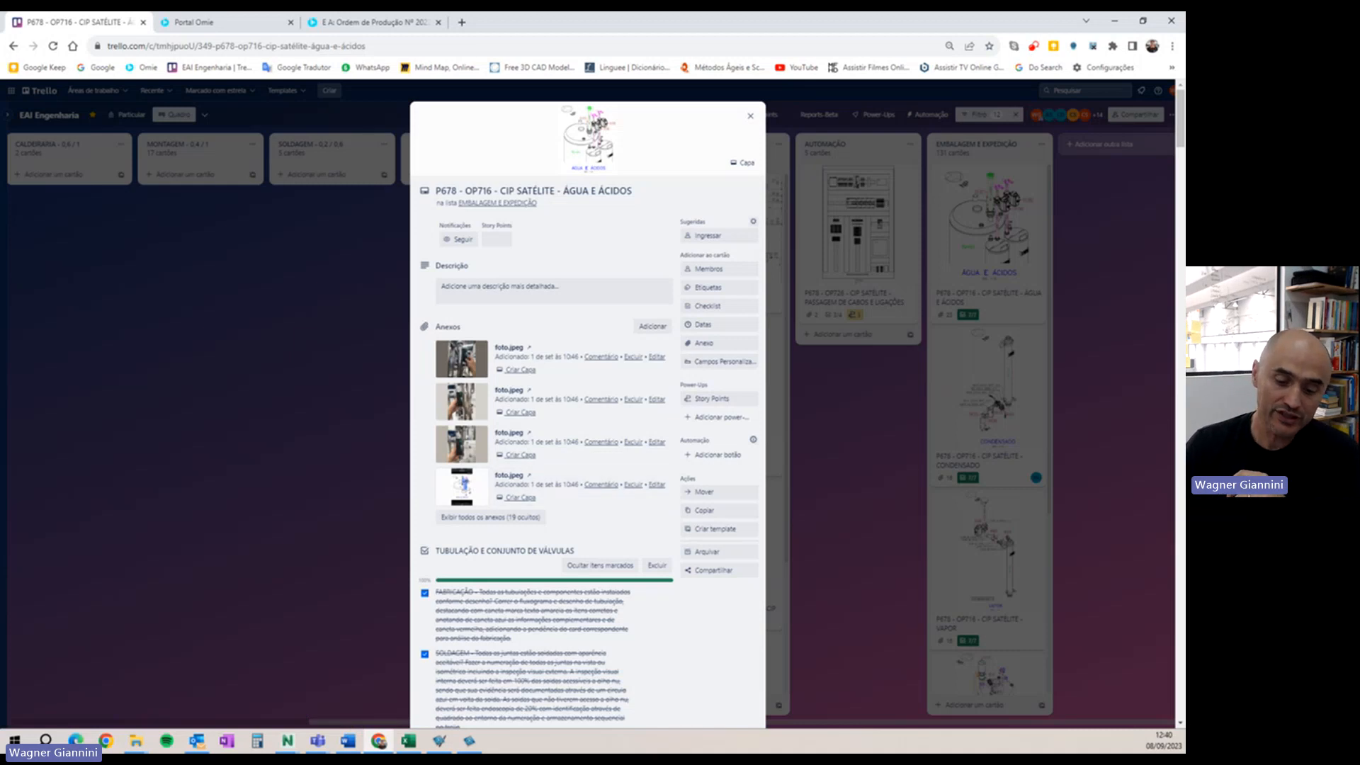
key("alt+Tab")
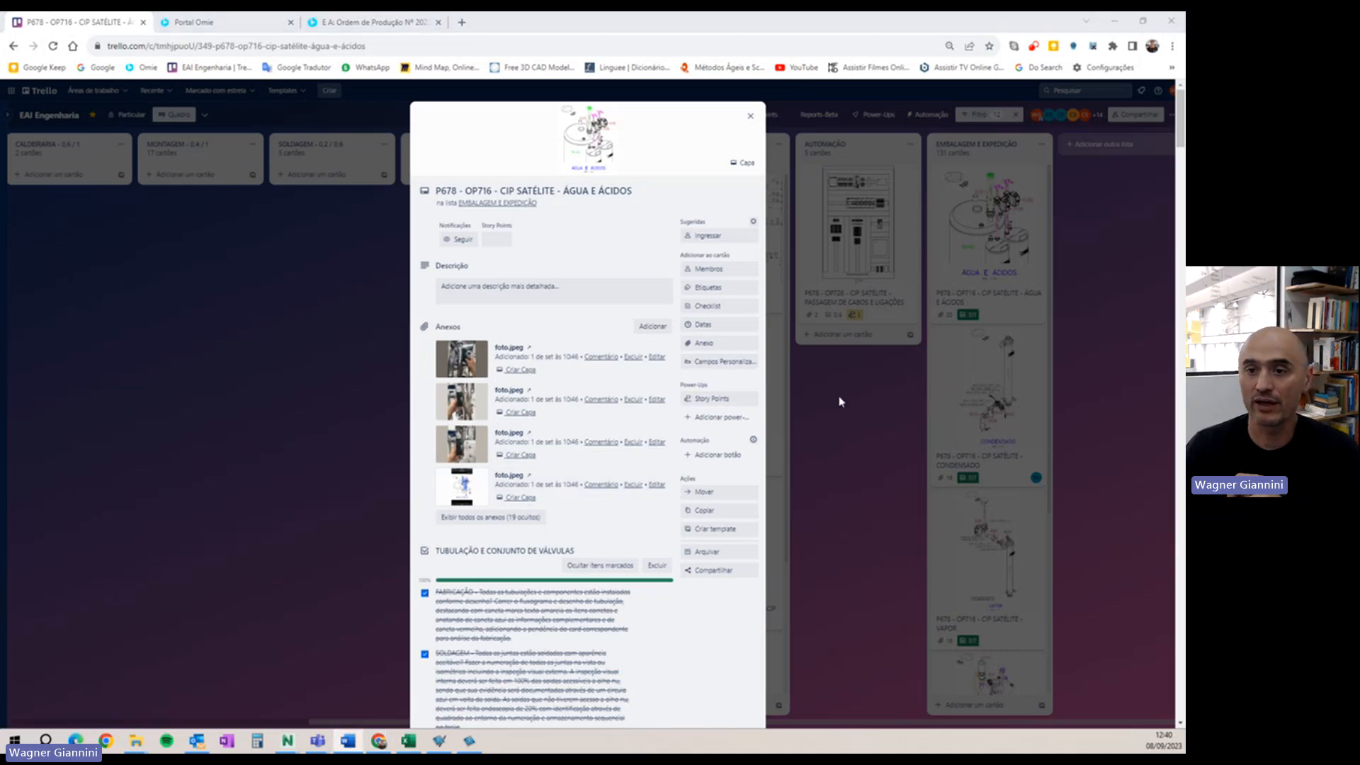
left_click(863, 434)
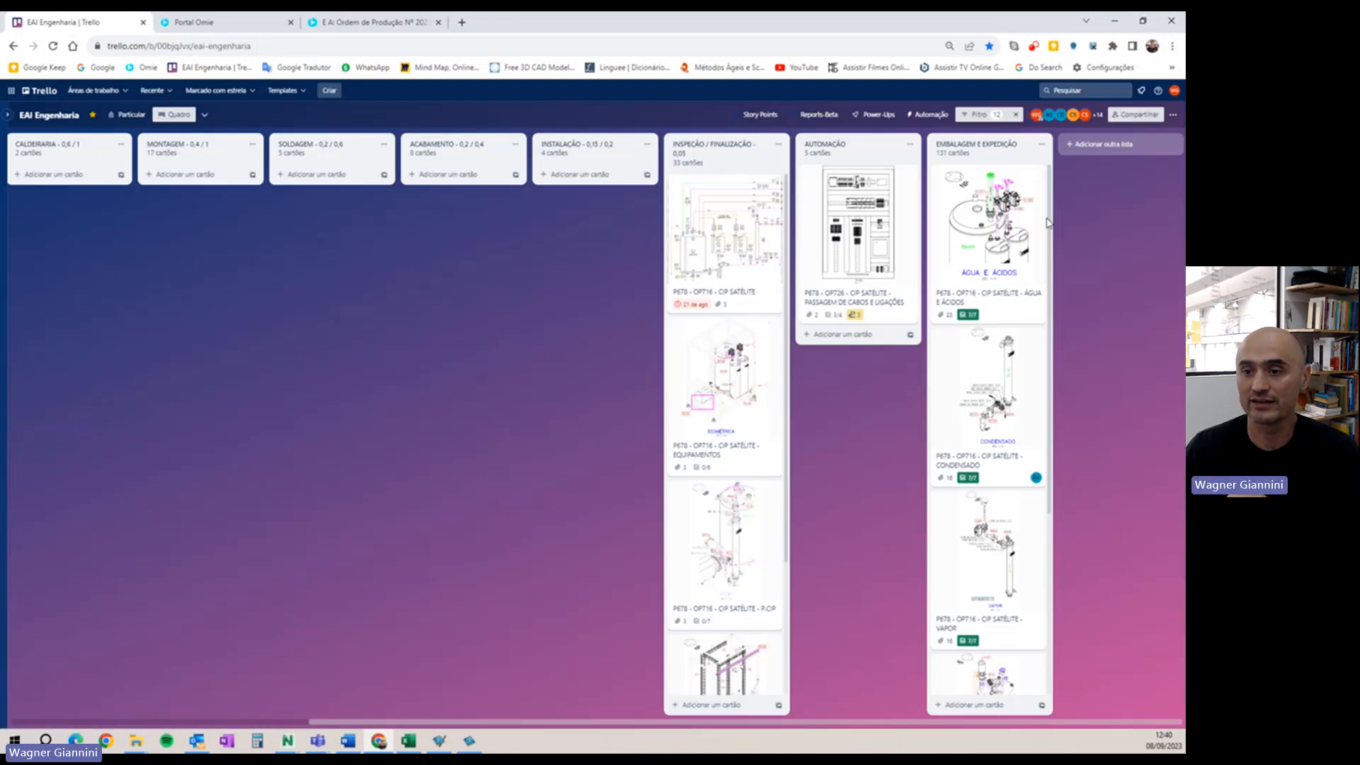
left_click(953, 229)
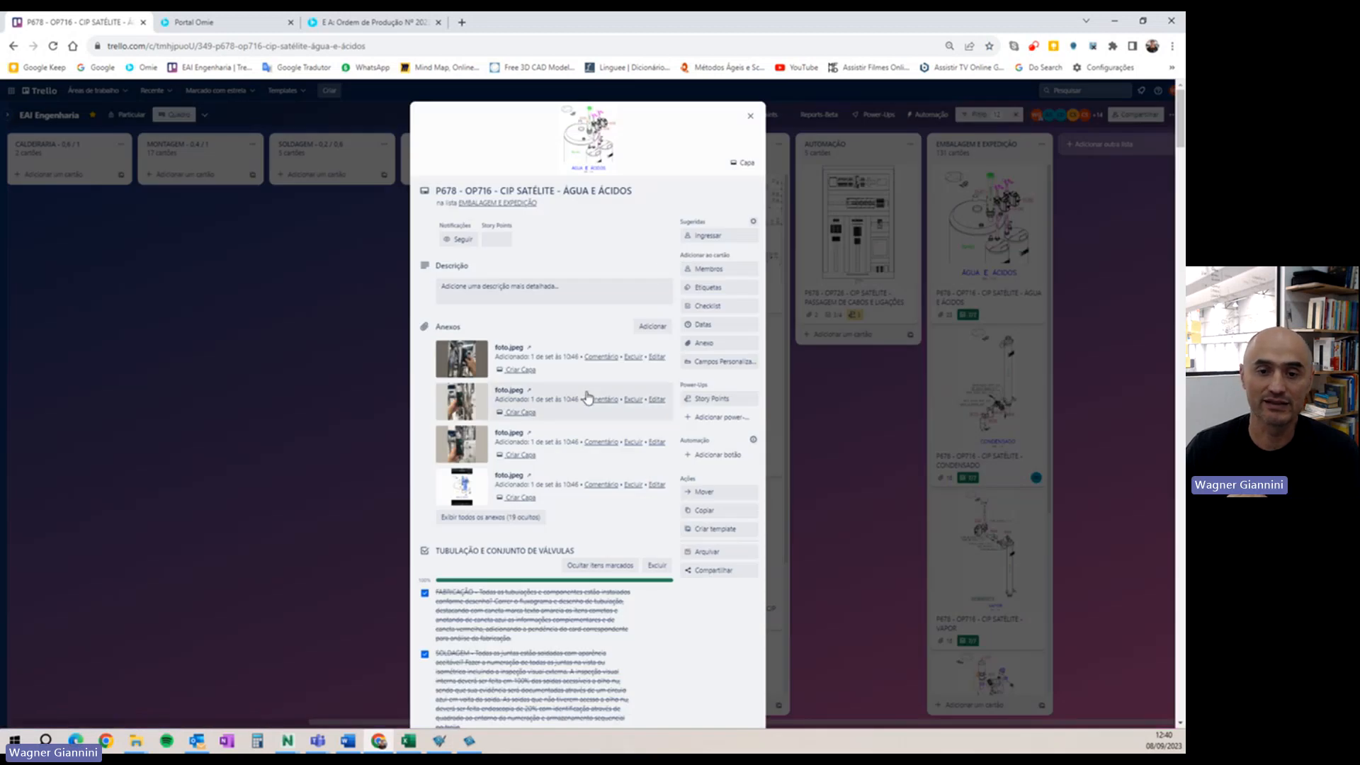
scroll(546, 419, "down", 2)
scroll(546, 419, "down", 4)
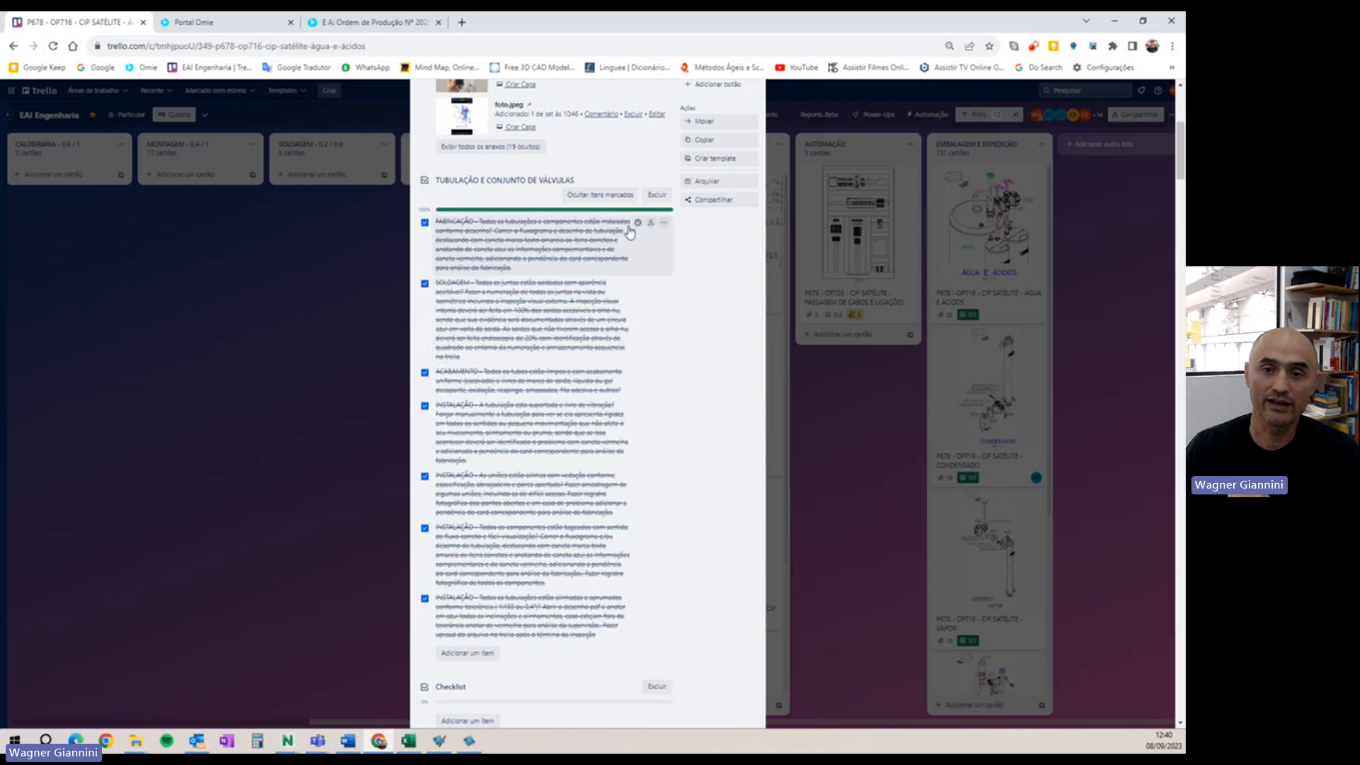
- Add a CABOS E LIGAÇÕES checklist to the card, copying its items from CHECK LIST FINAL E INSPEÇÃO
scroll(616, 230, "up", 4)
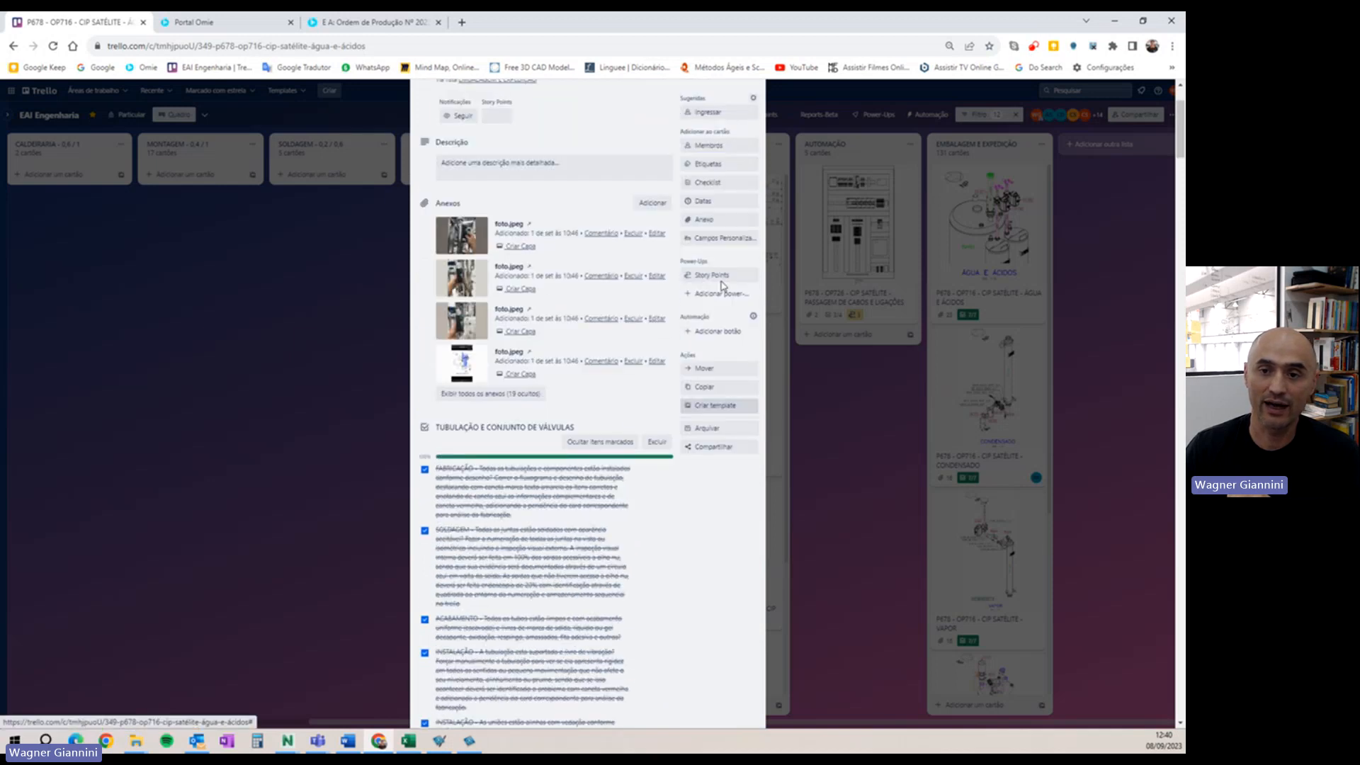
left_click(735, 187)
left_click(748, 262)
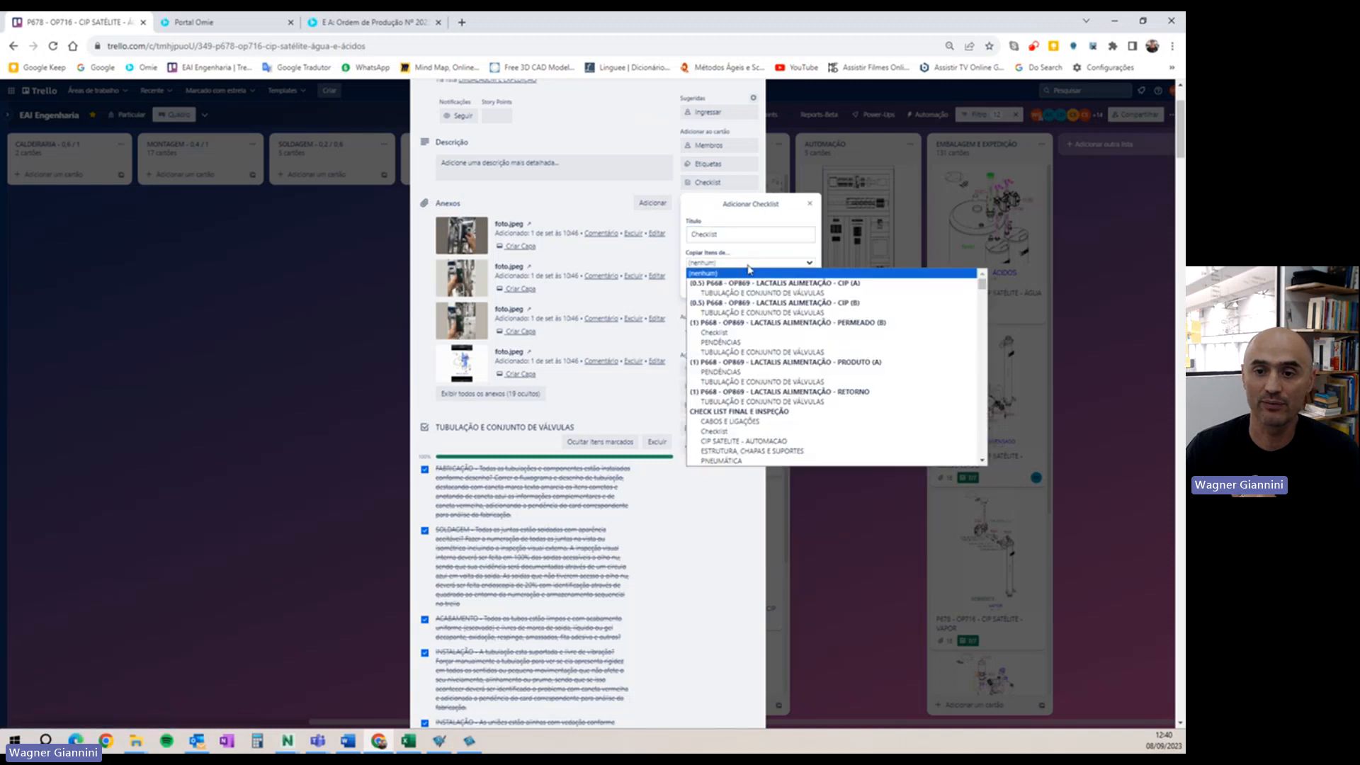
scroll(765, 397, "down", 3)
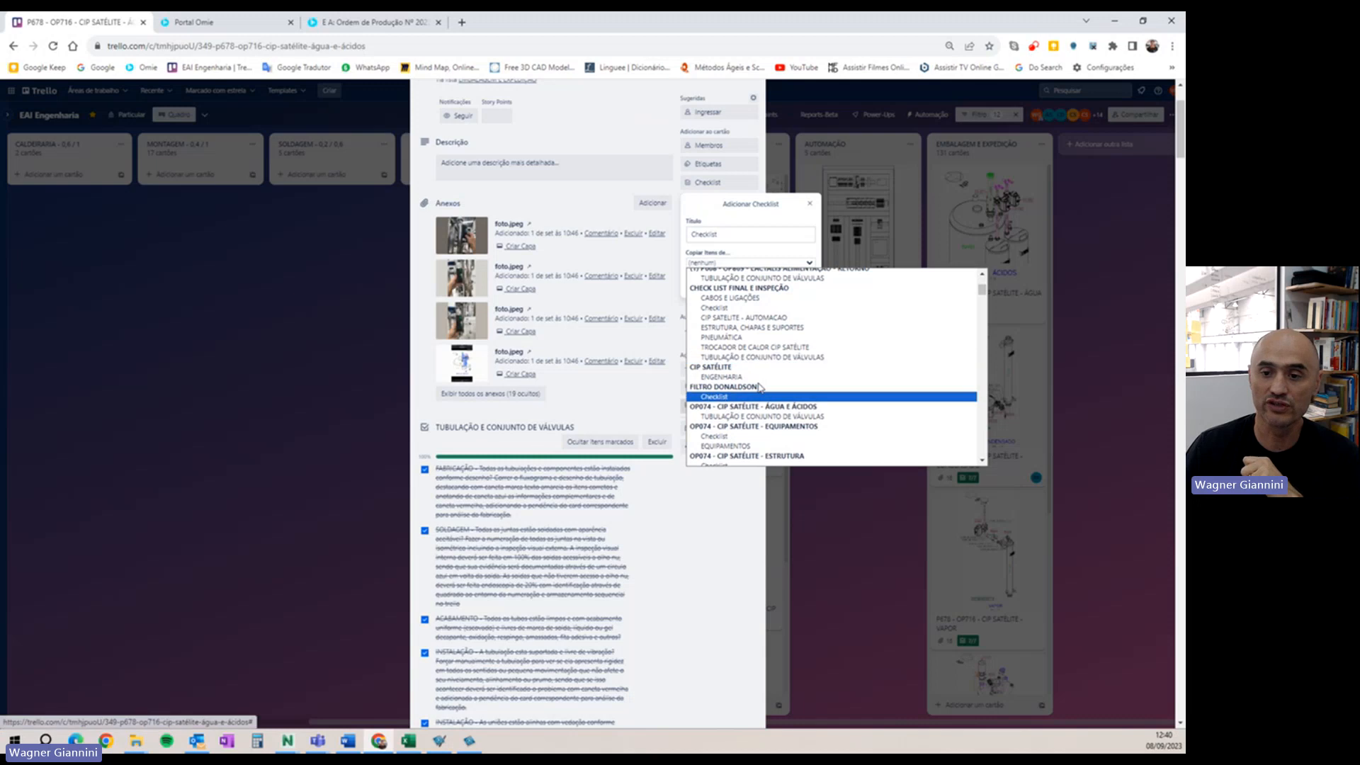
left_click(747, 298)
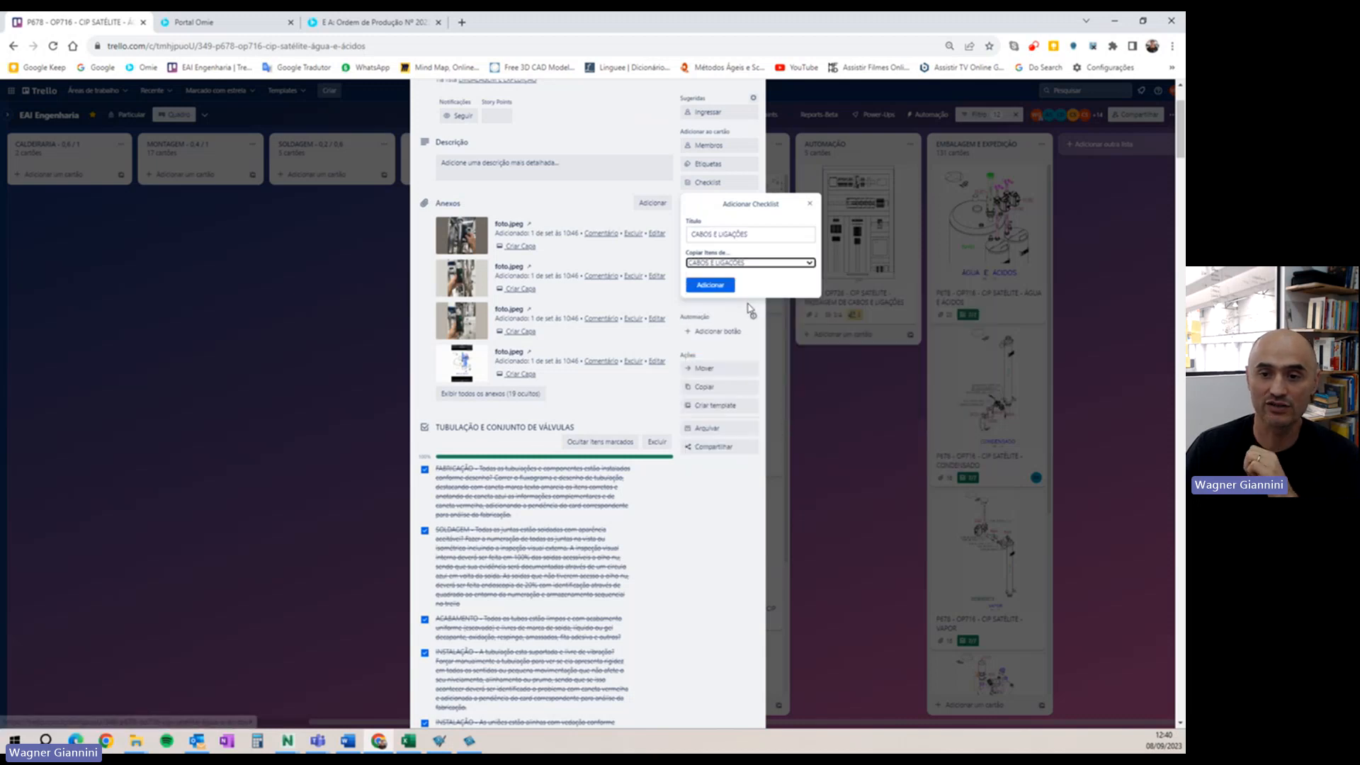
left_click(710, 282)
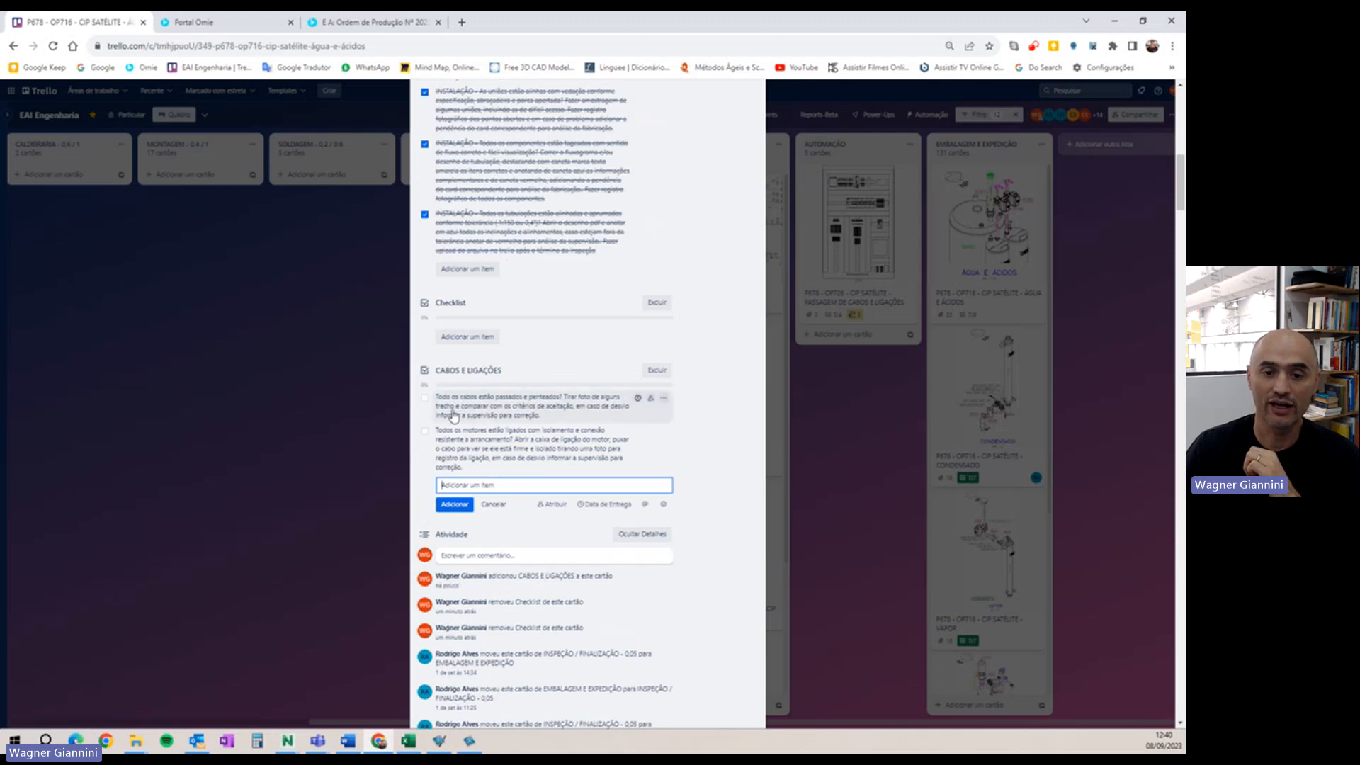
- Mark both items of the CABOS E LIGAÇÕES checklist as complete and set them back to incomplete
left_click(424, 398)
left_click(425, 431)
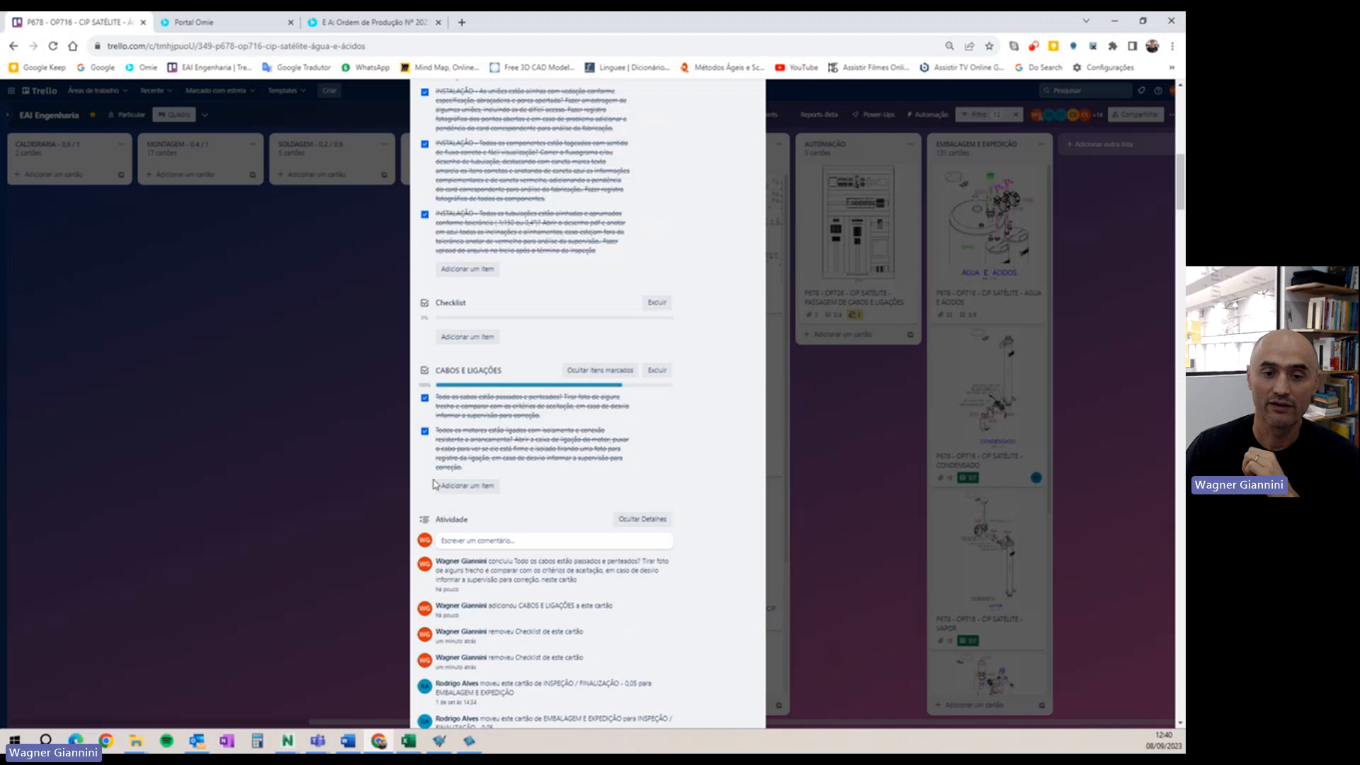
left_click(425, 431)
left_click(425, 398)
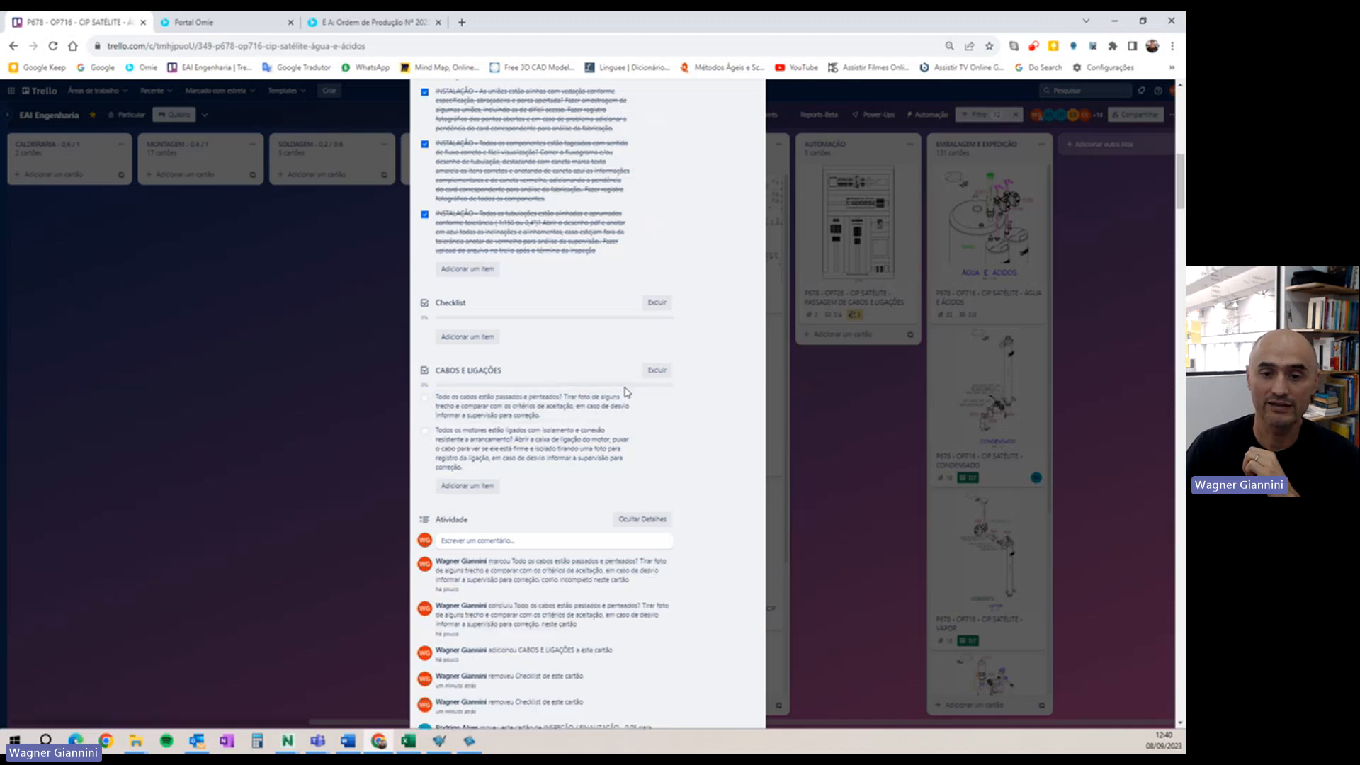
- Delete the CABOS E LIGAÇÕES checklist and the remaining empty checklist from the ÁGUA E ÁCIDOS card
left_click(663, 377)
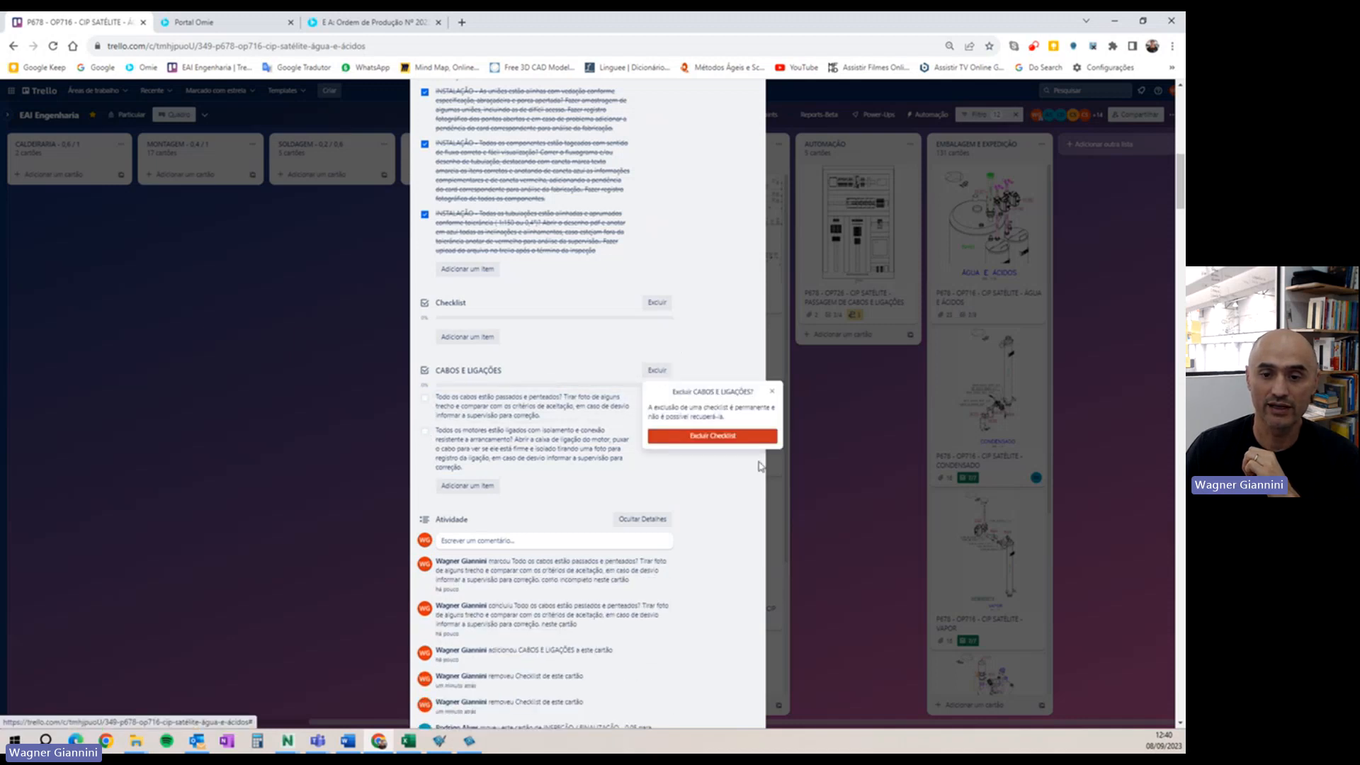
left_click(733, 435)
left_click(657, 302)
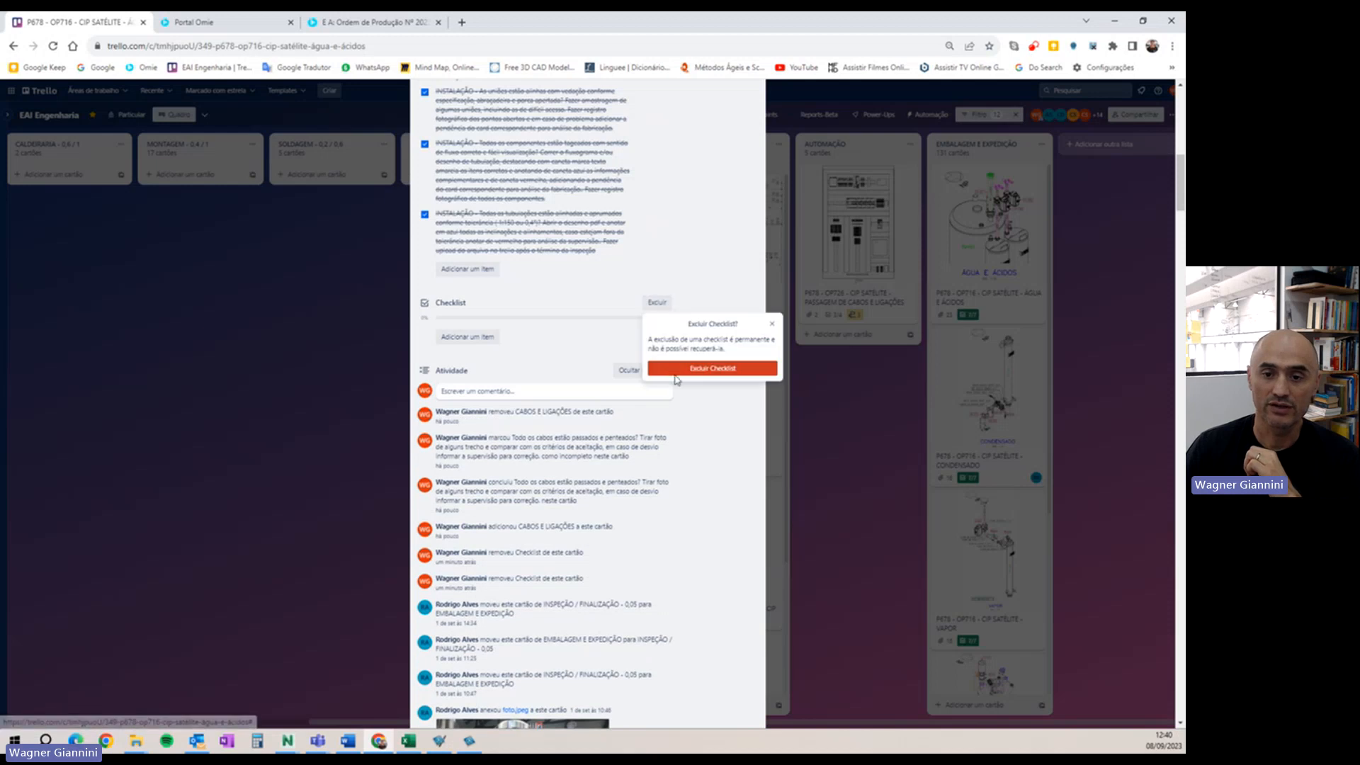
left_click(729, 366)
- Expand all attachments of the ÁGUA E ÁCIDOS card and review its photos, drawing files and valve checklist
scroll(533, 360, "up", 10)
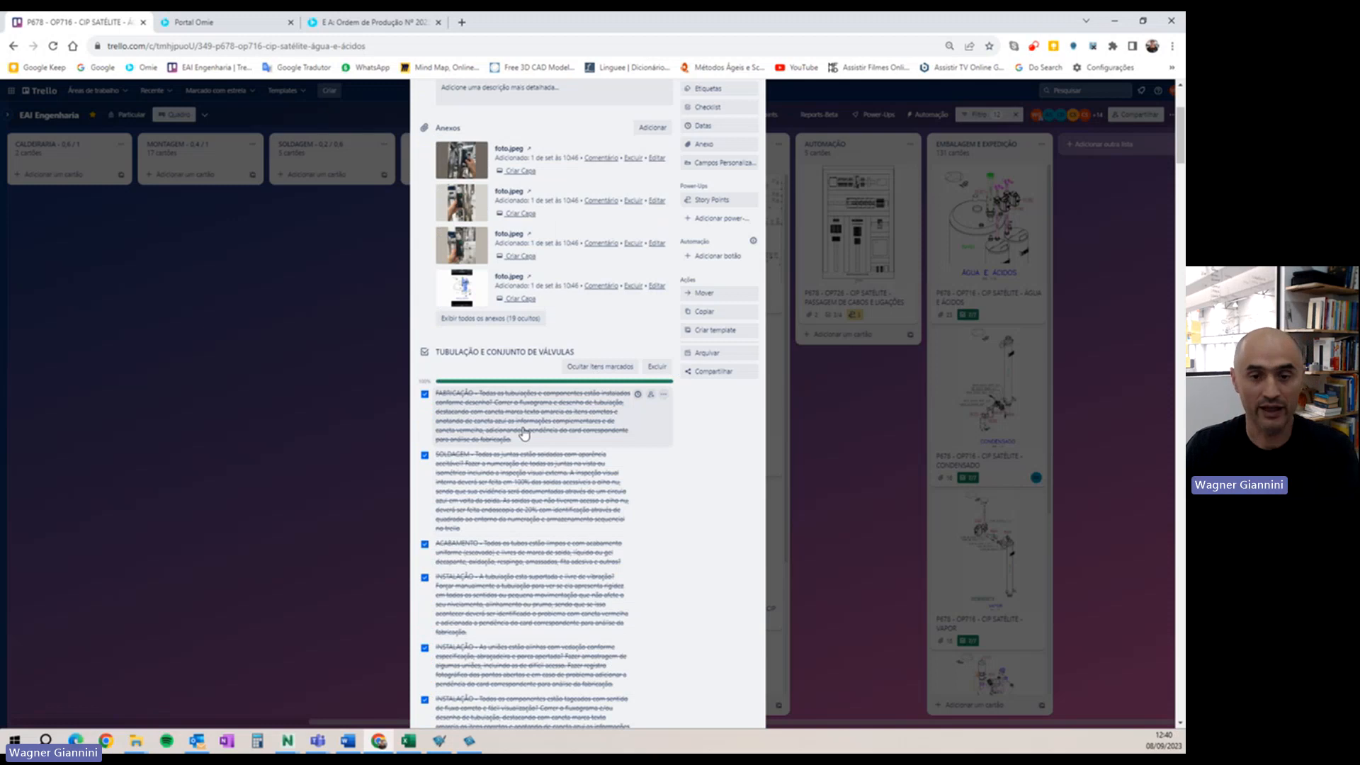
scroll(519, 447, "up", 3)
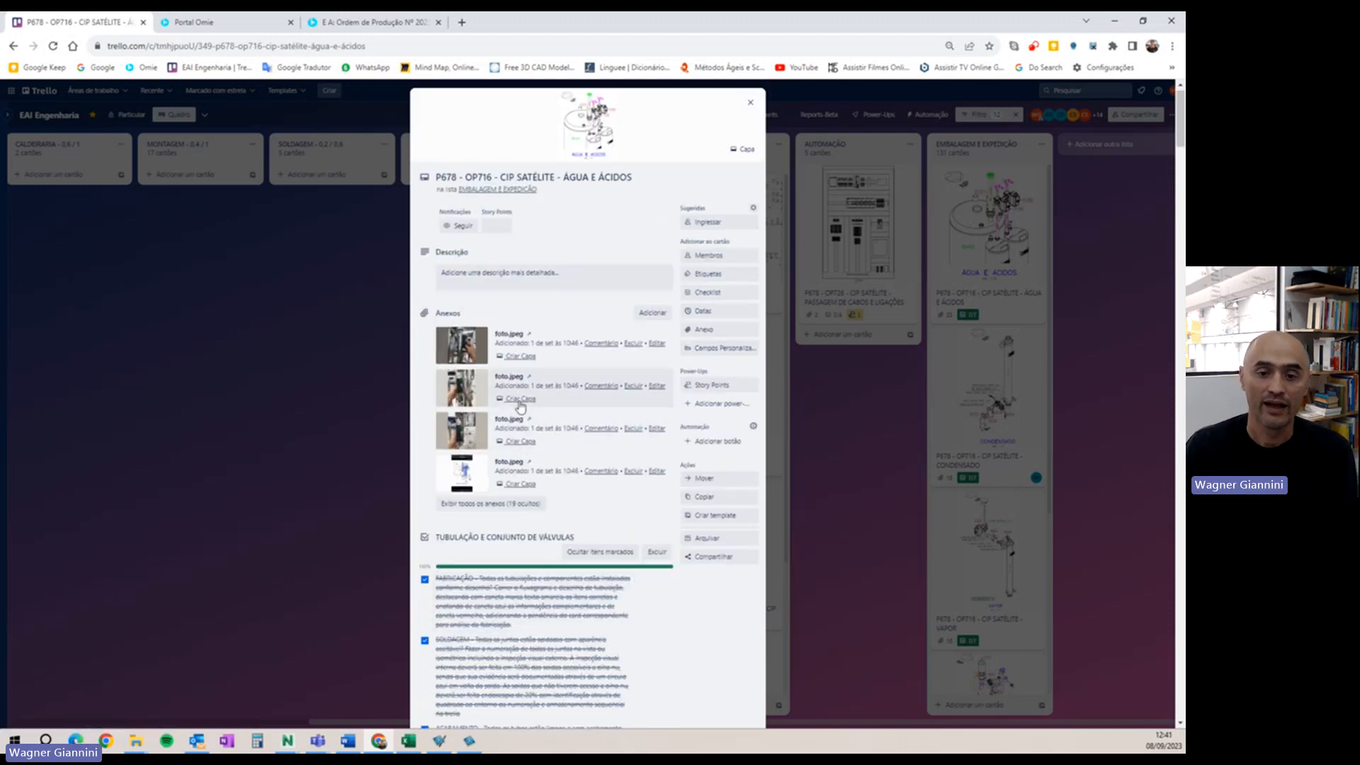
left_click(524, 504)
scroll(560, 460, "down", 3)
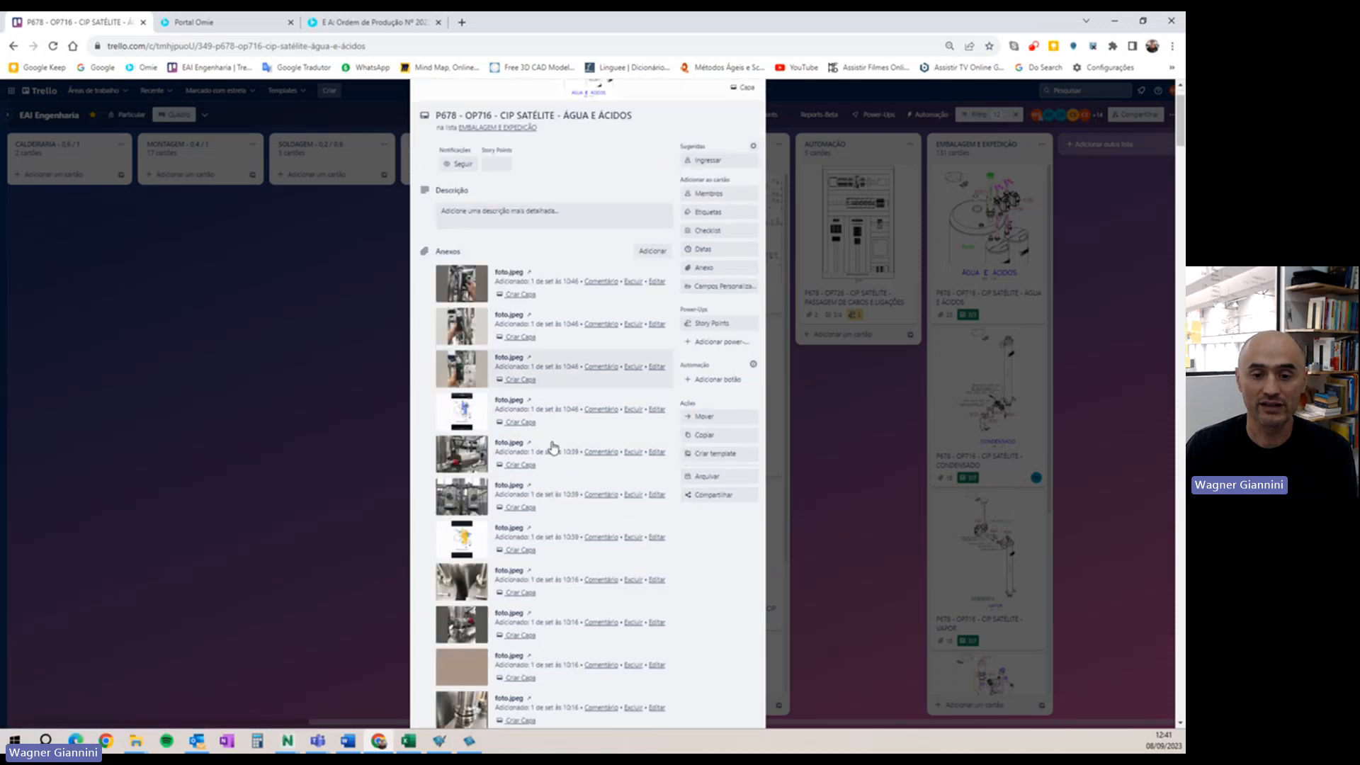
scroll(557, 453, "down", 7)
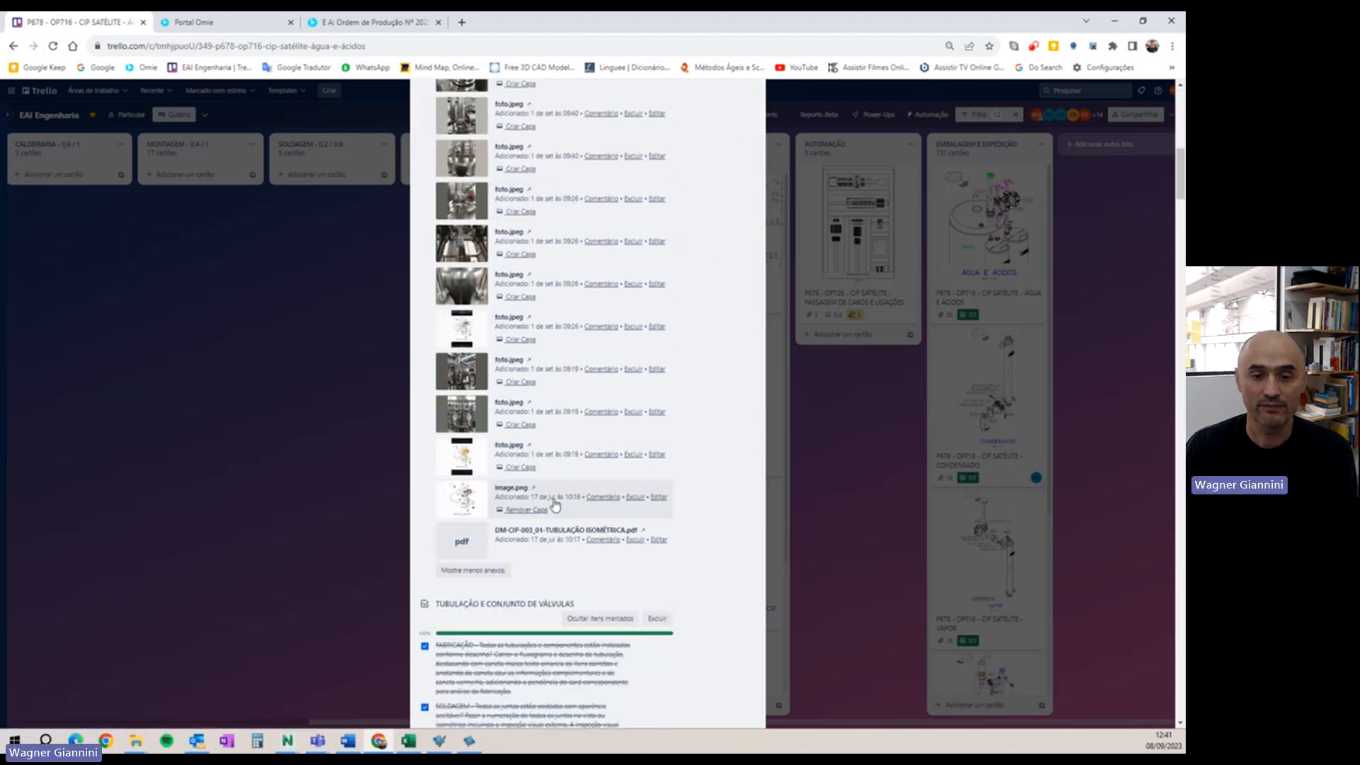
scroll(539, 471, "up", 10)
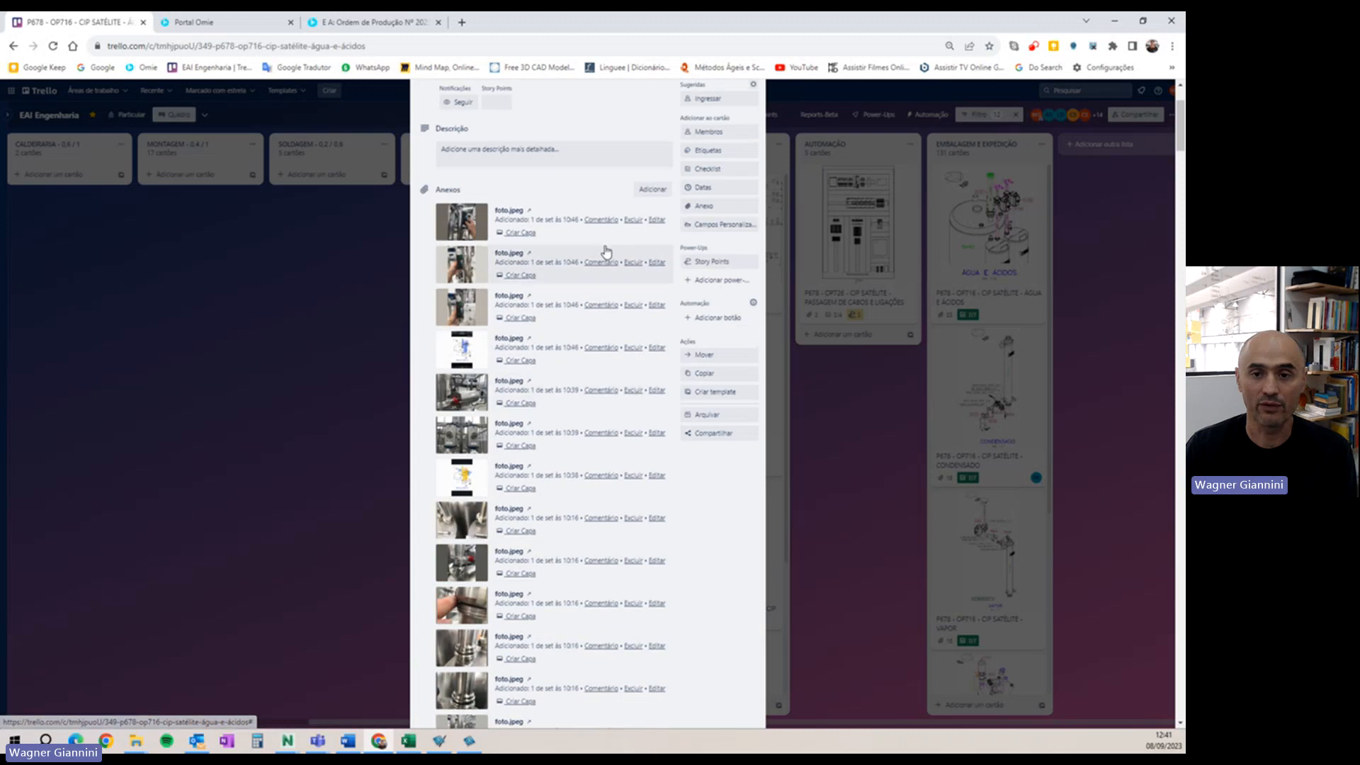
scroll(556, 328, "down", 10)
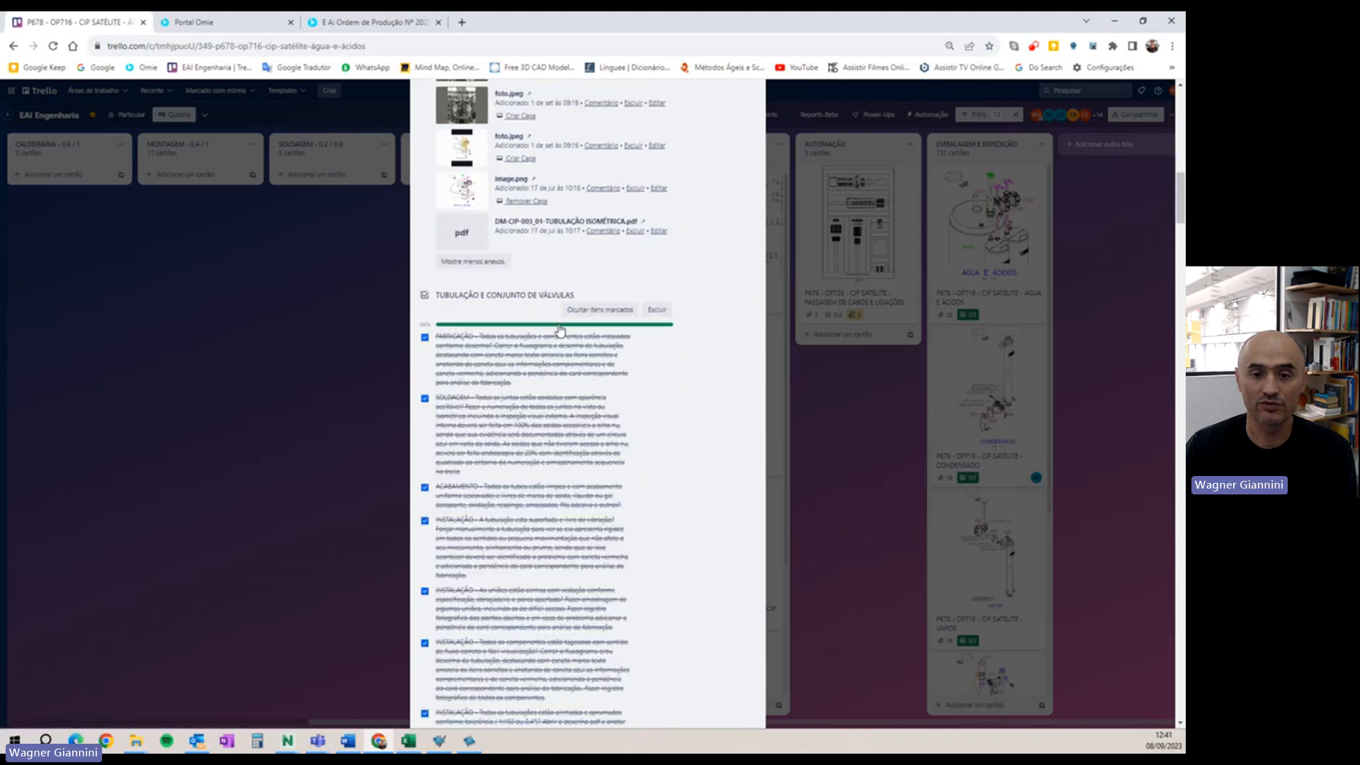
- Review the TUBULAÇÃO E CONJUNTO DE VÁLVULAS checklist and the most recent inspection photos and completed items in the card's activity history
scroll(560, 331, "down", 4)
scroll(481, 213, "up", 1)
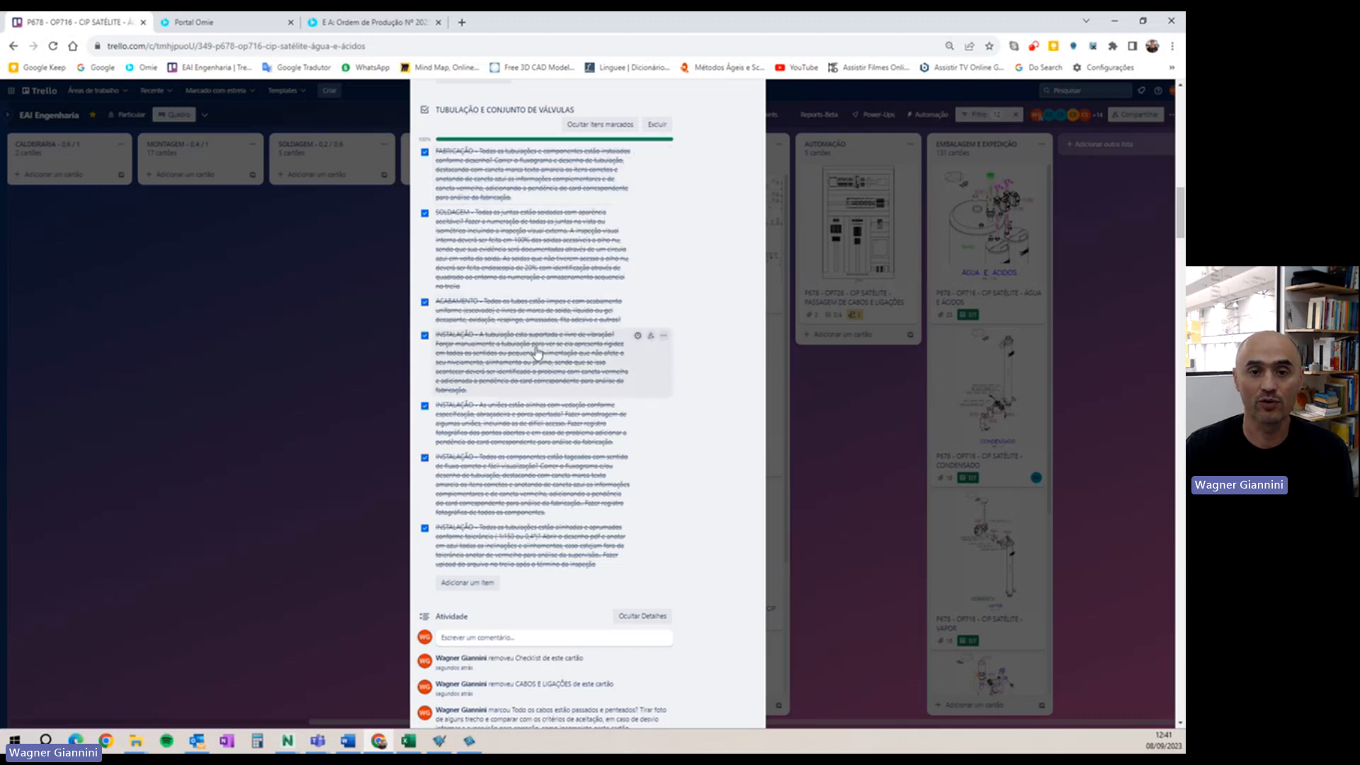
scroll(536, 486, "down", 9)
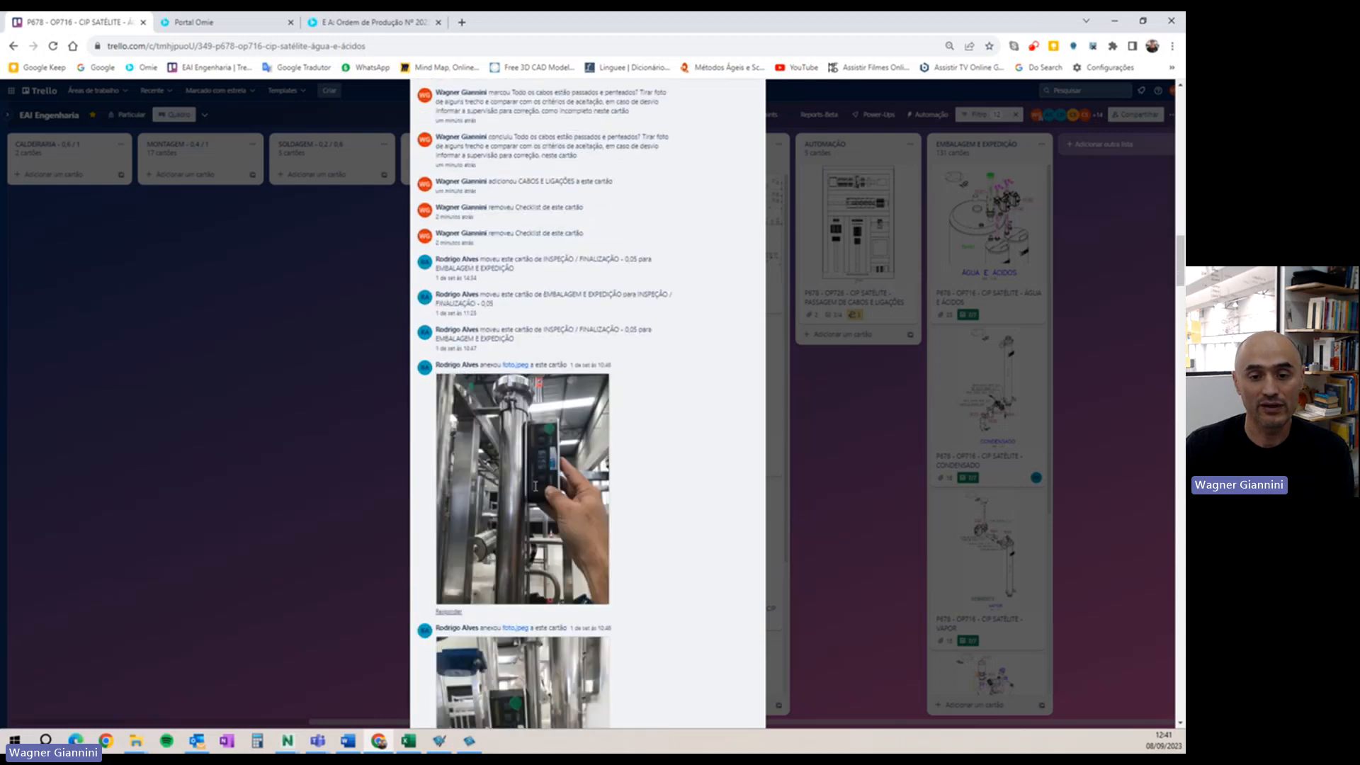
scroll(536, 486, "down", 10)
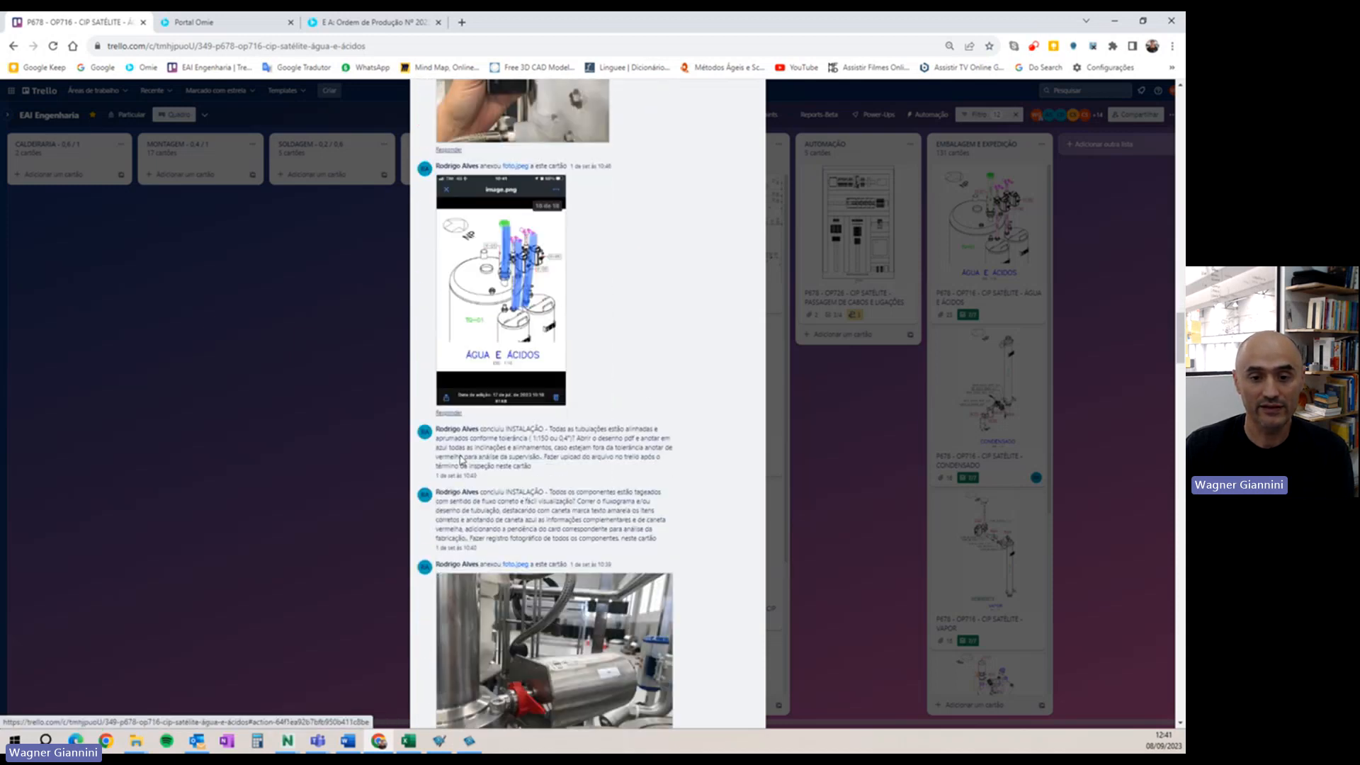
scroll(461, 460, "down", 2)
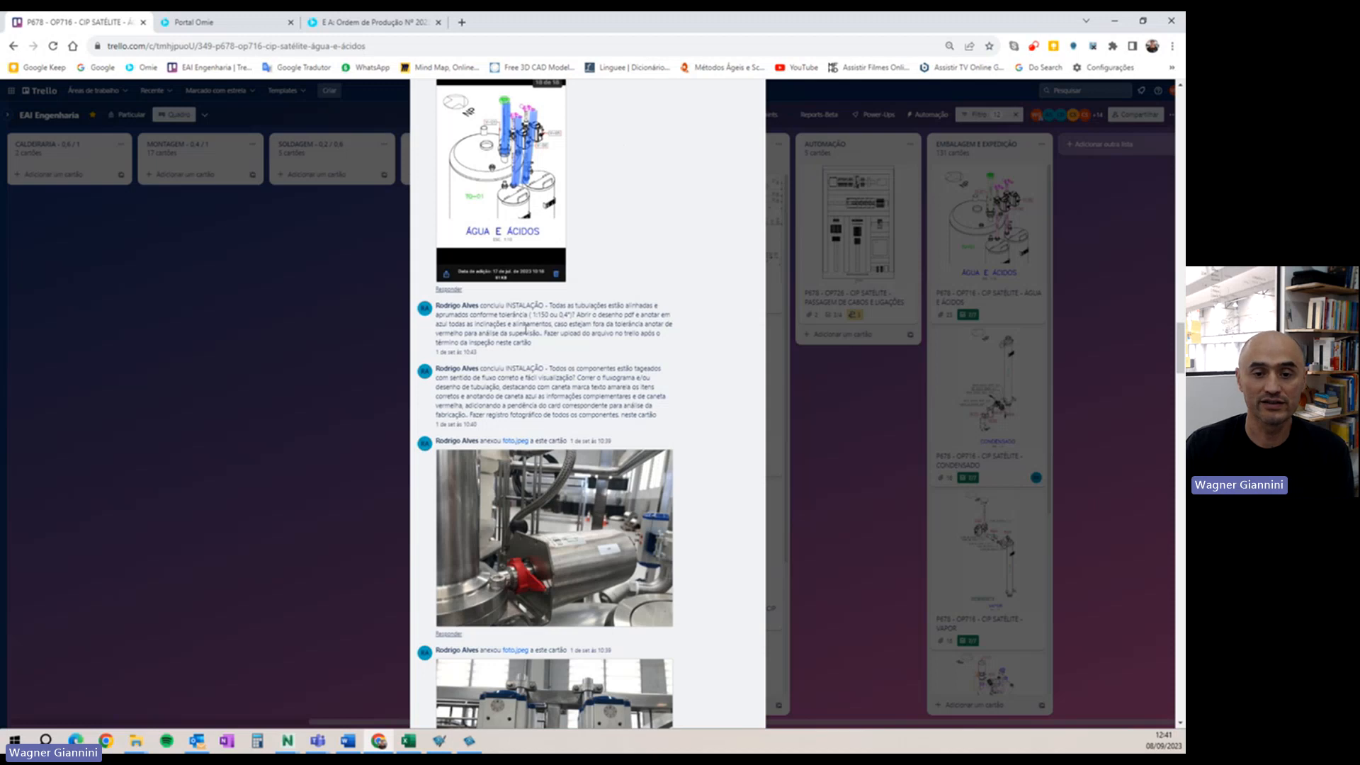
scroll(525, 328, "down", 1)
scroll(524, 326, "down", 1)
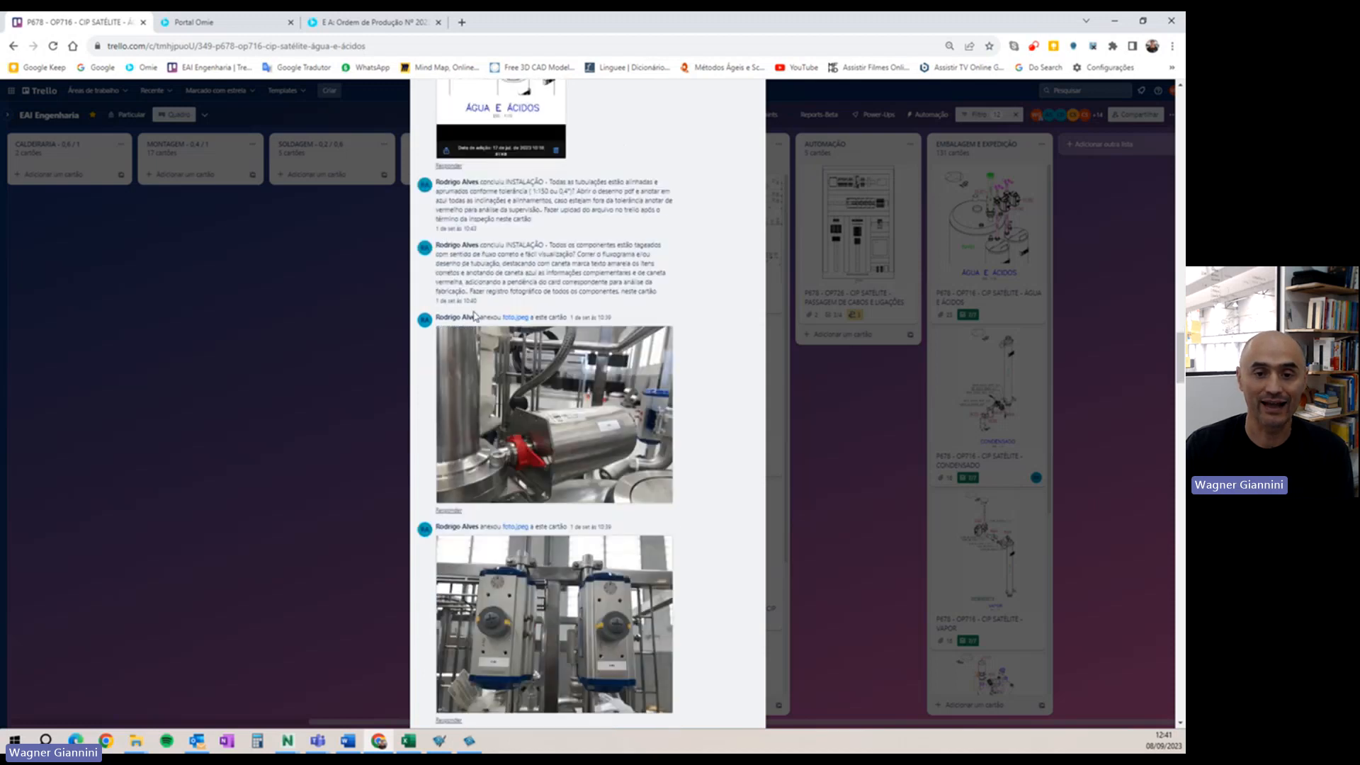
scroll(531, 459, "down", 1)
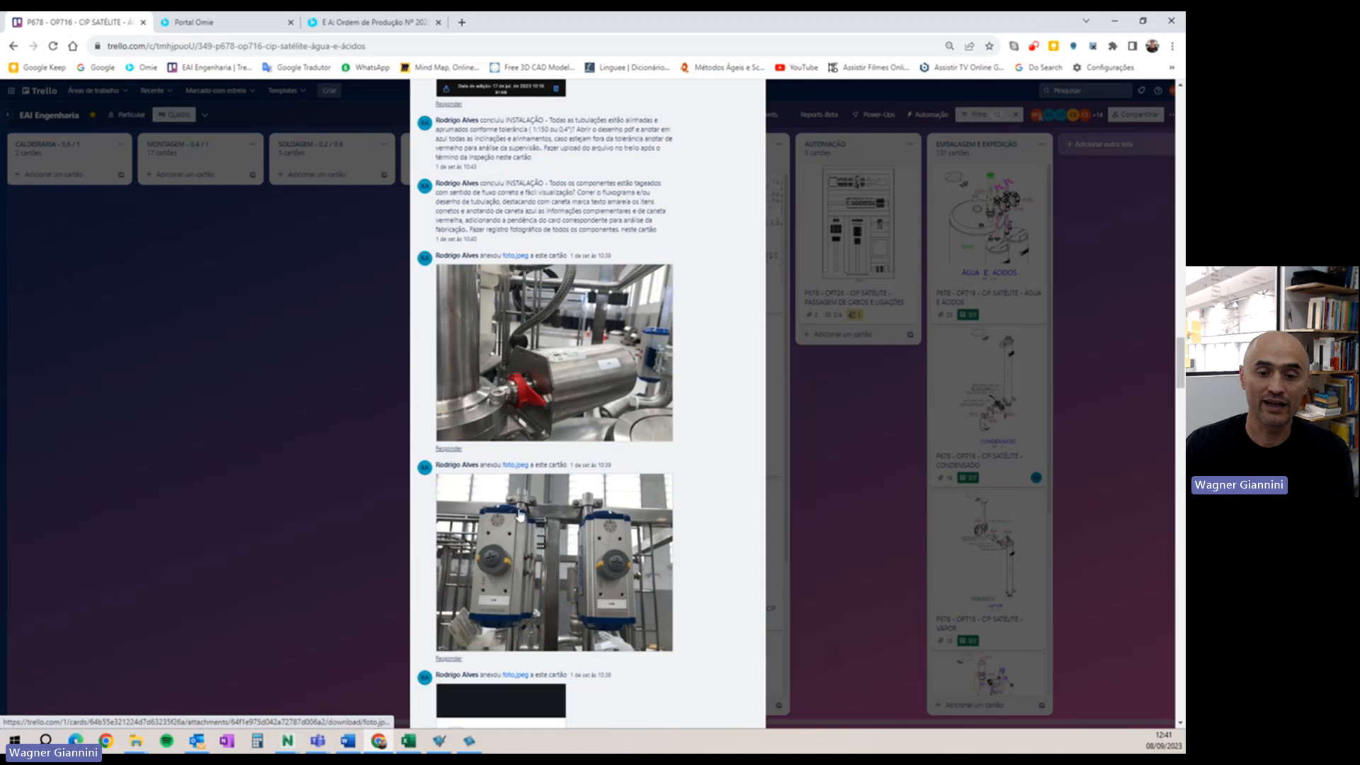
scroll(520, 514, "down", 2)
scroll(516, 432, "down", 2)
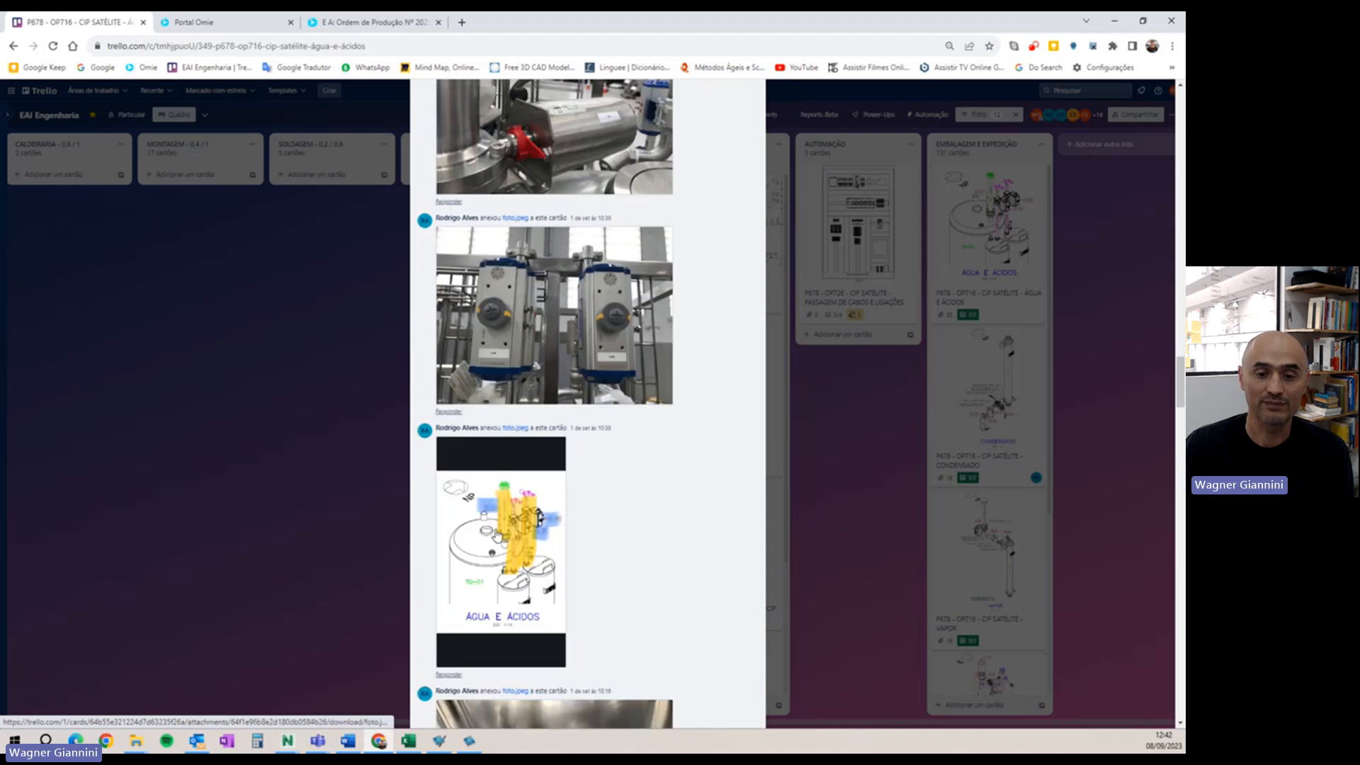
- Examine the older inspection photos, marked-up drawings and SOLDAGEM and FABRICAÇÃO entries in the activity history, and return to the card's attachments
scroll(509, 499, "down", 15)
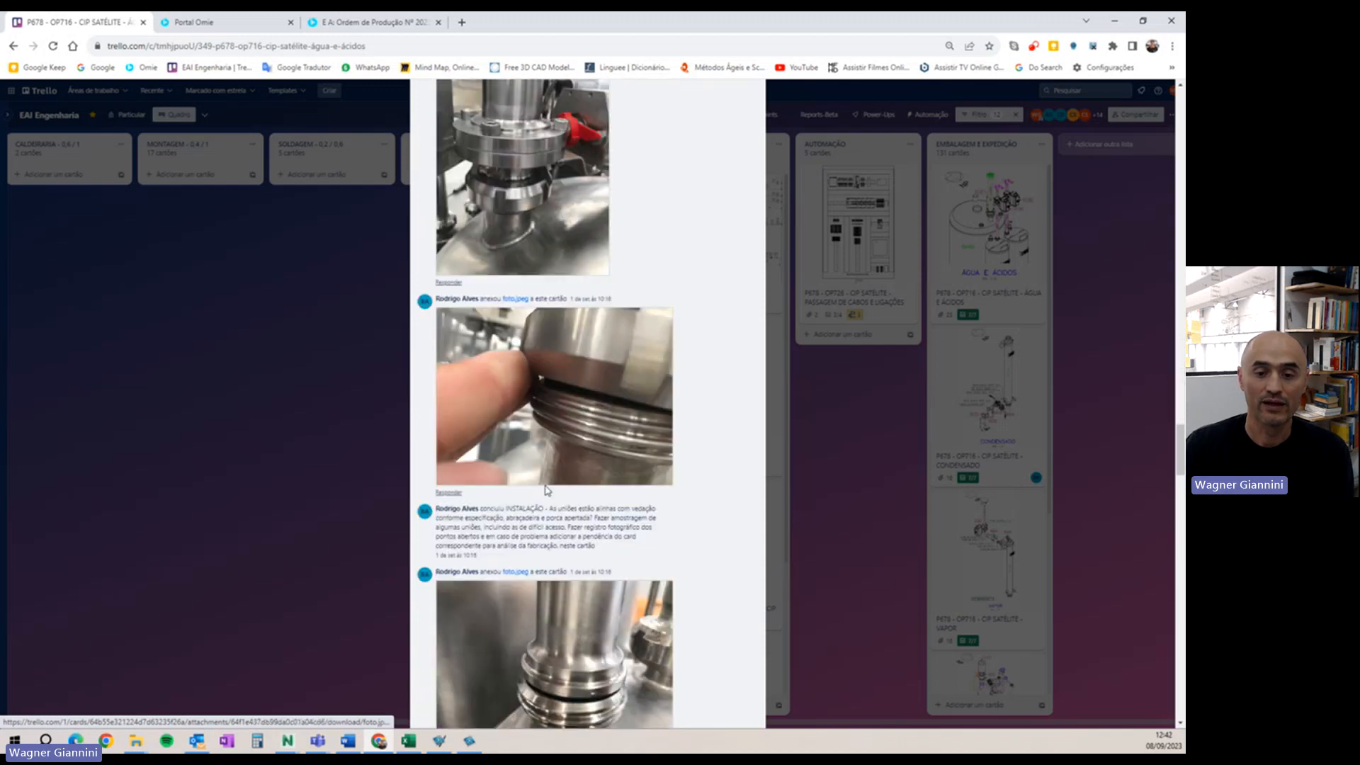
scroll(548, 480, "down", 20)
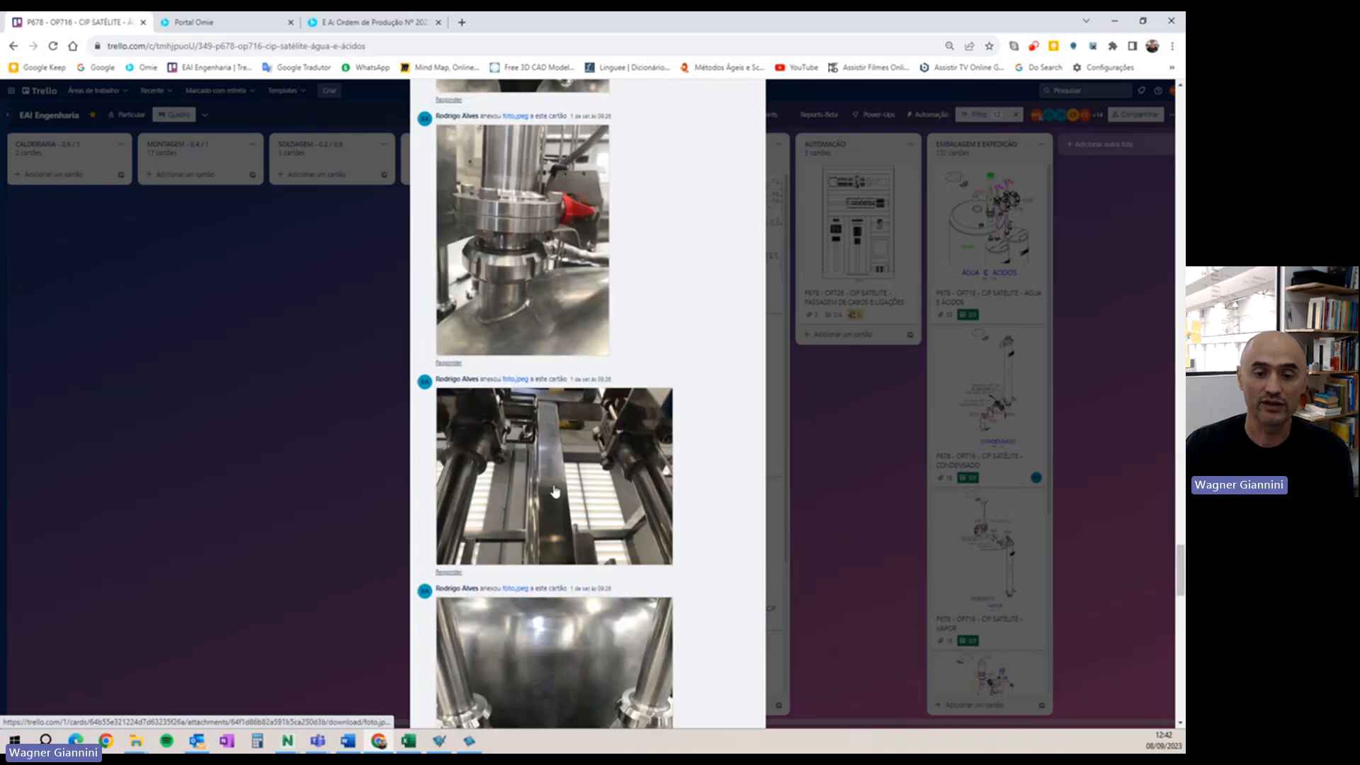
scroll(555, 490, "down", 2)
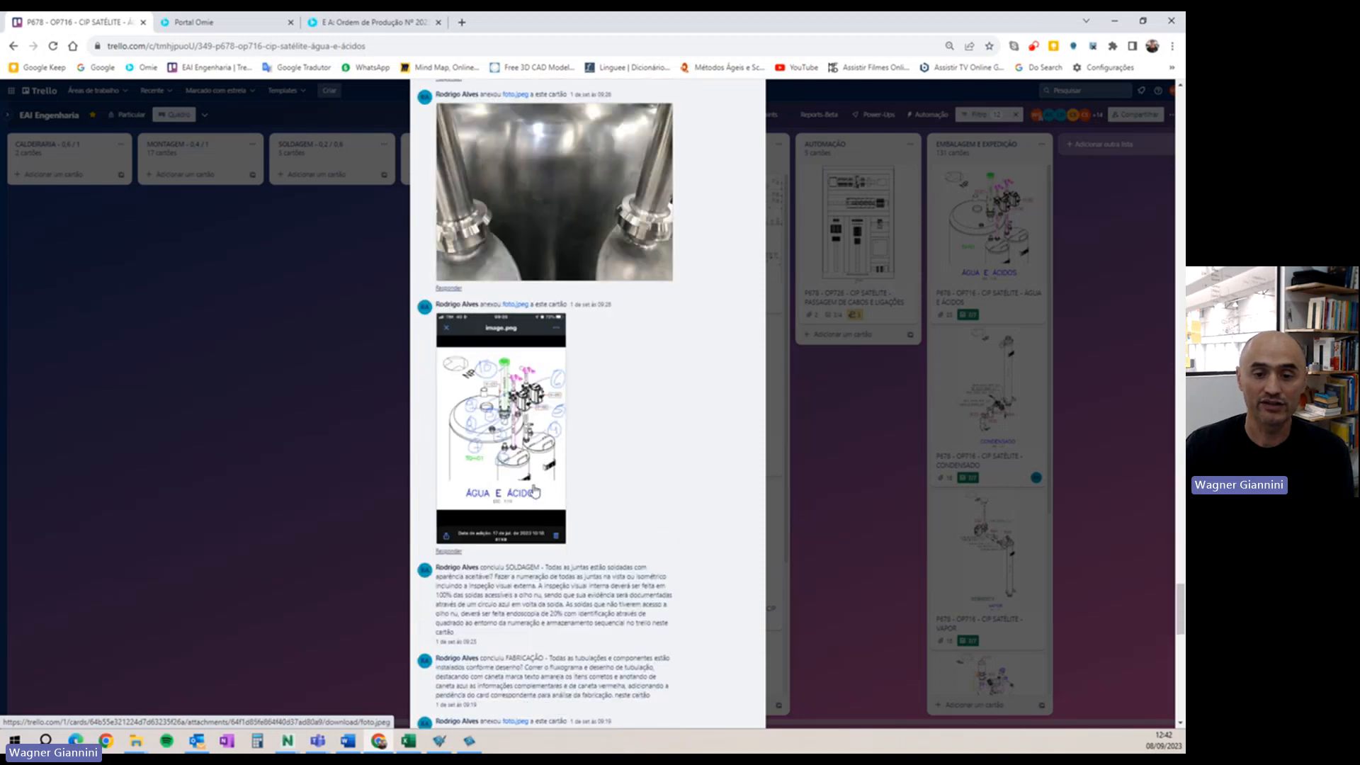
scroll(526, 455, "down", 3)
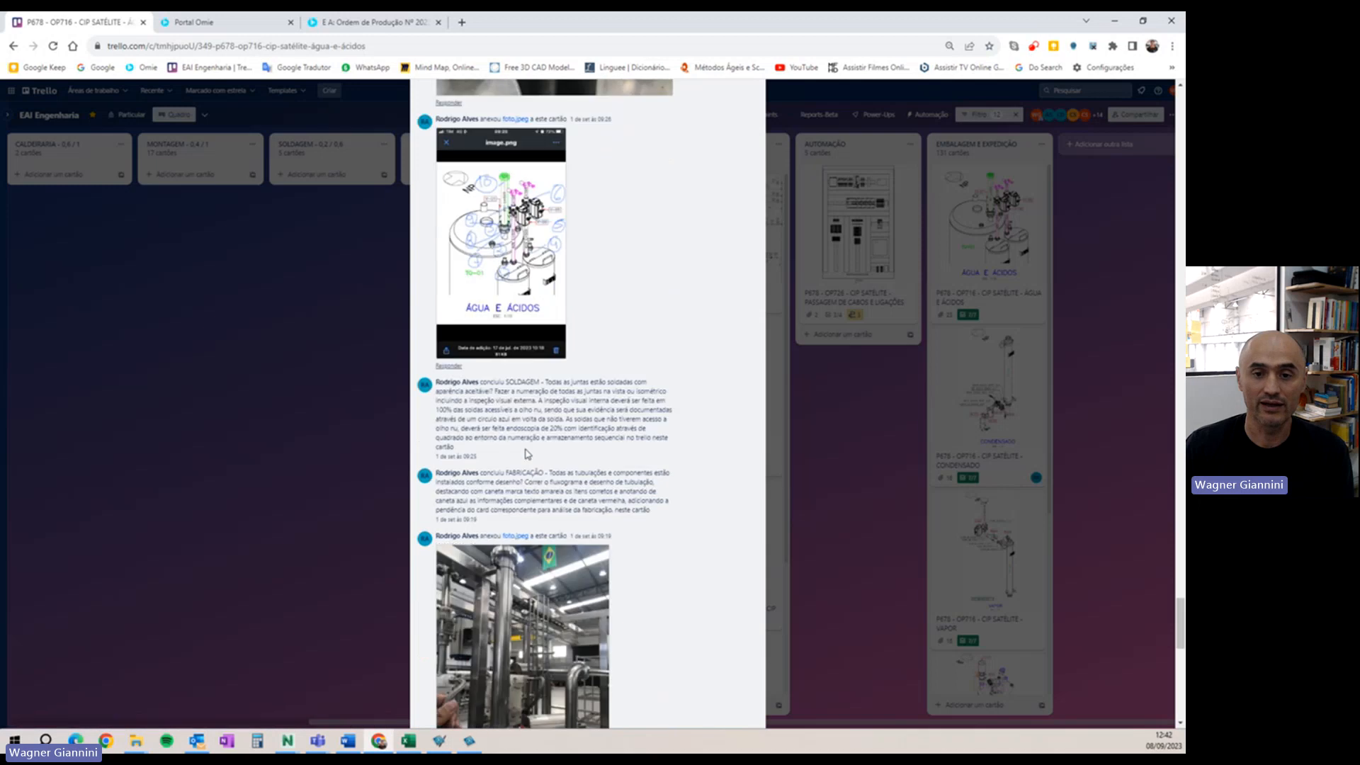
scroll(542, 294, "down", 15)
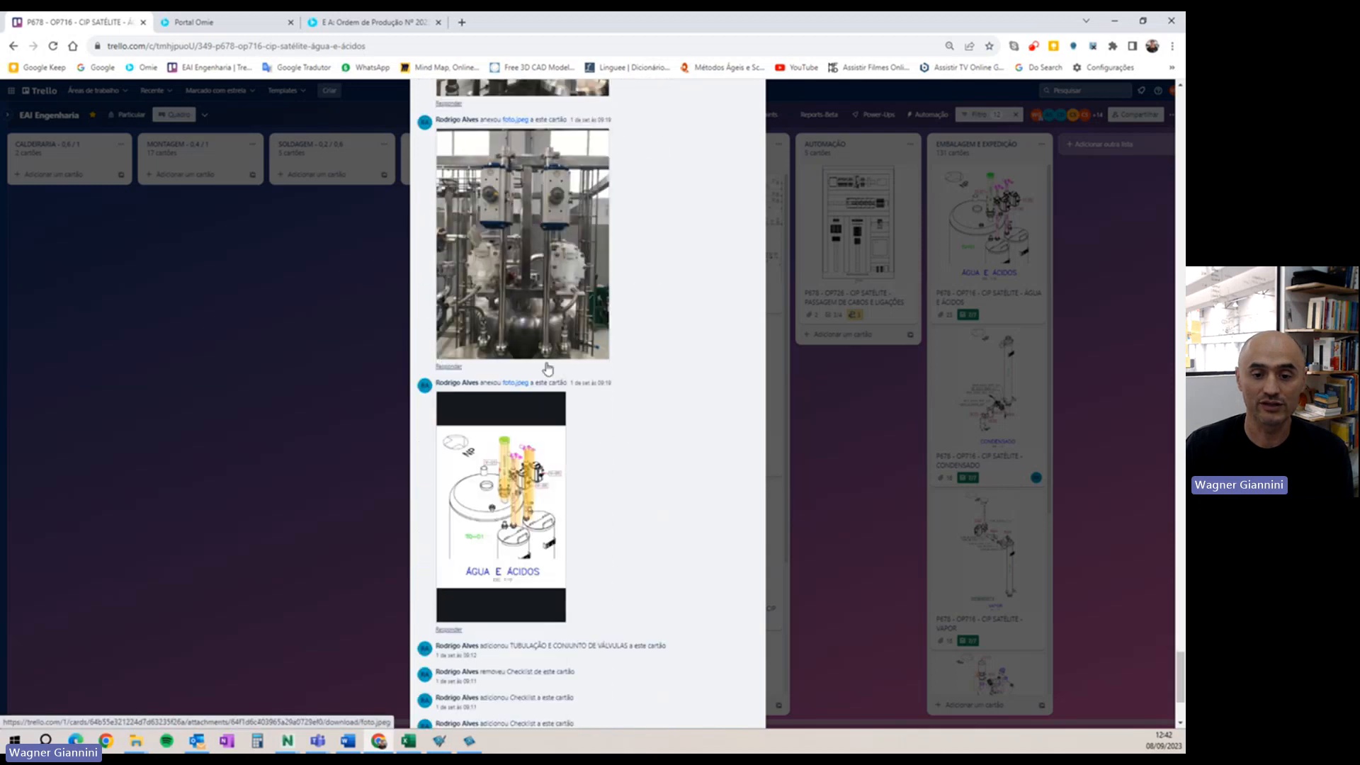
scroll(552, 370, "up", 15)
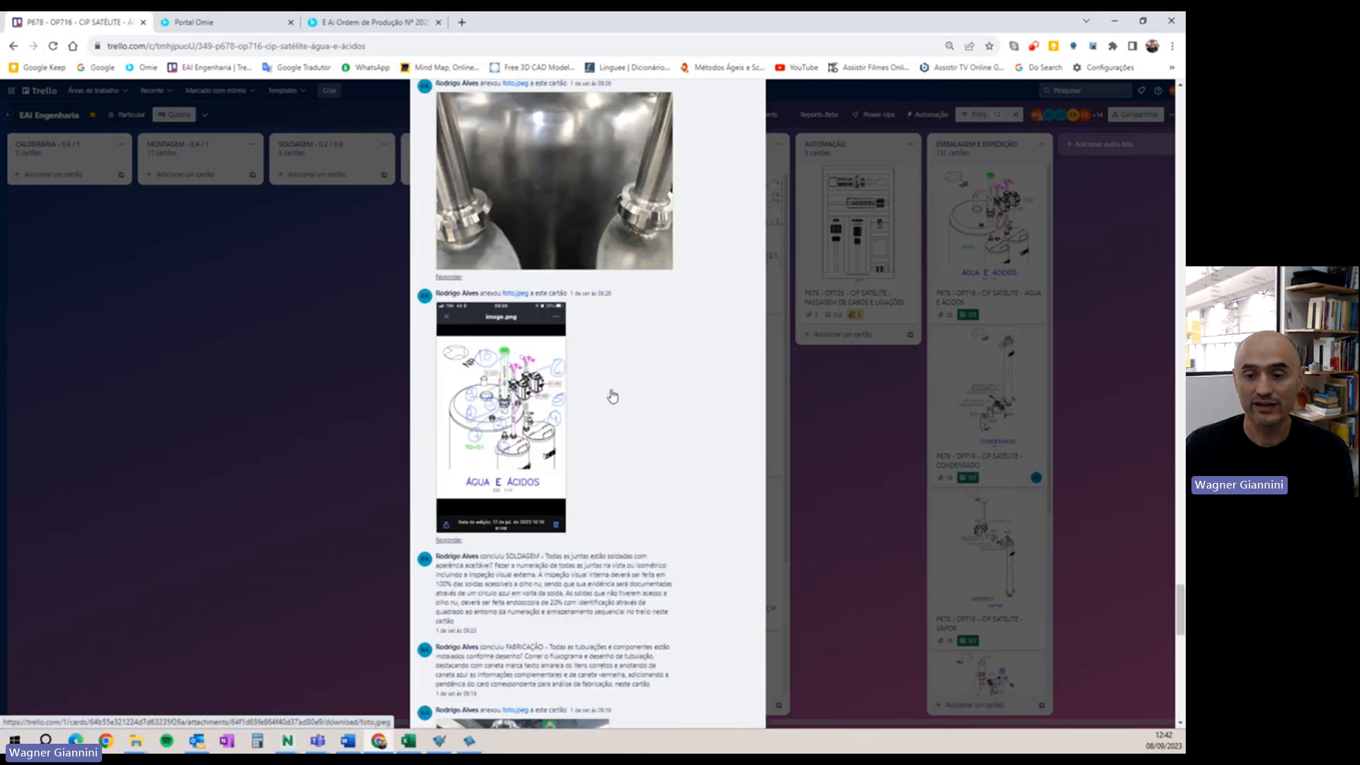
scroll(702, 366, "up", 15)
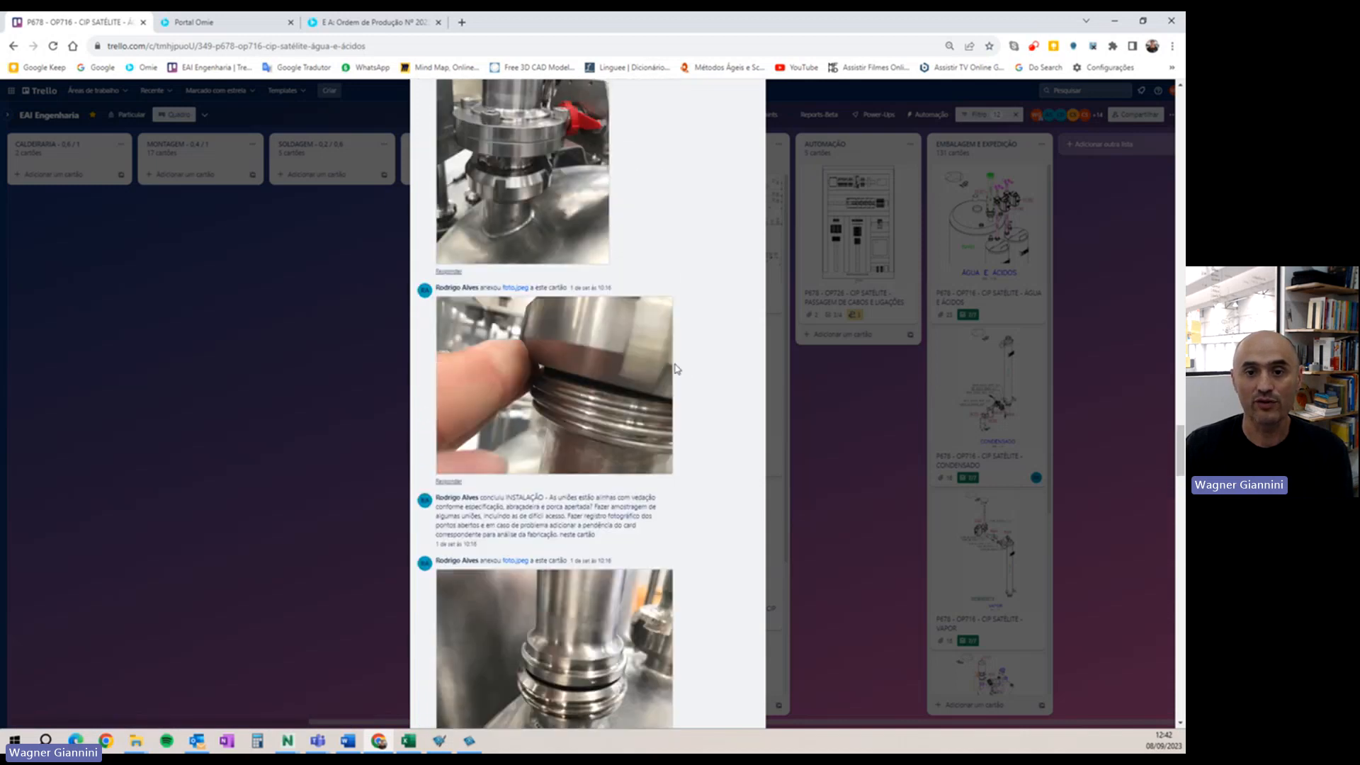
scroll(661, 327, "up", 20)
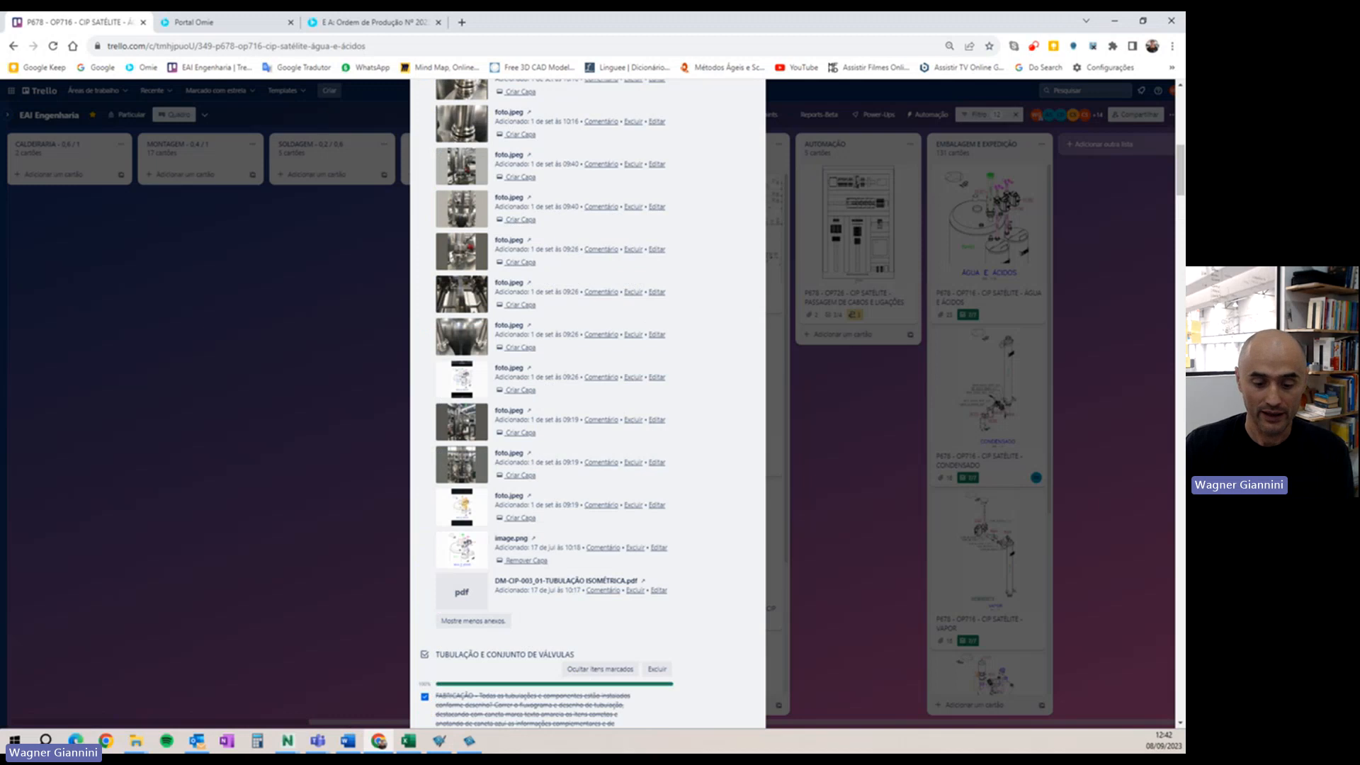
scroll(647, 340, "up", 10)
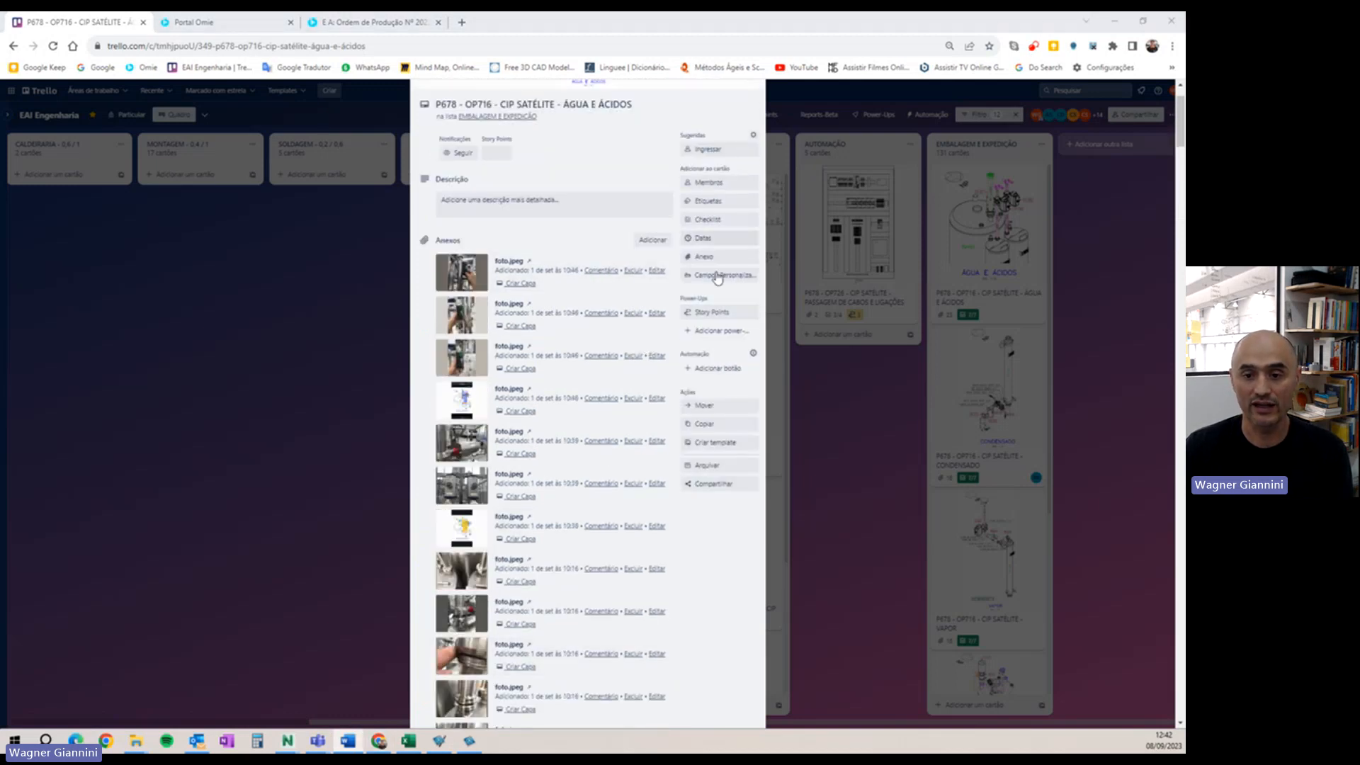
- Open the print preview of the ÁGUA E ÁCIDOS card from its sharing options and try saving it as a PDF
left_click(730, 484)
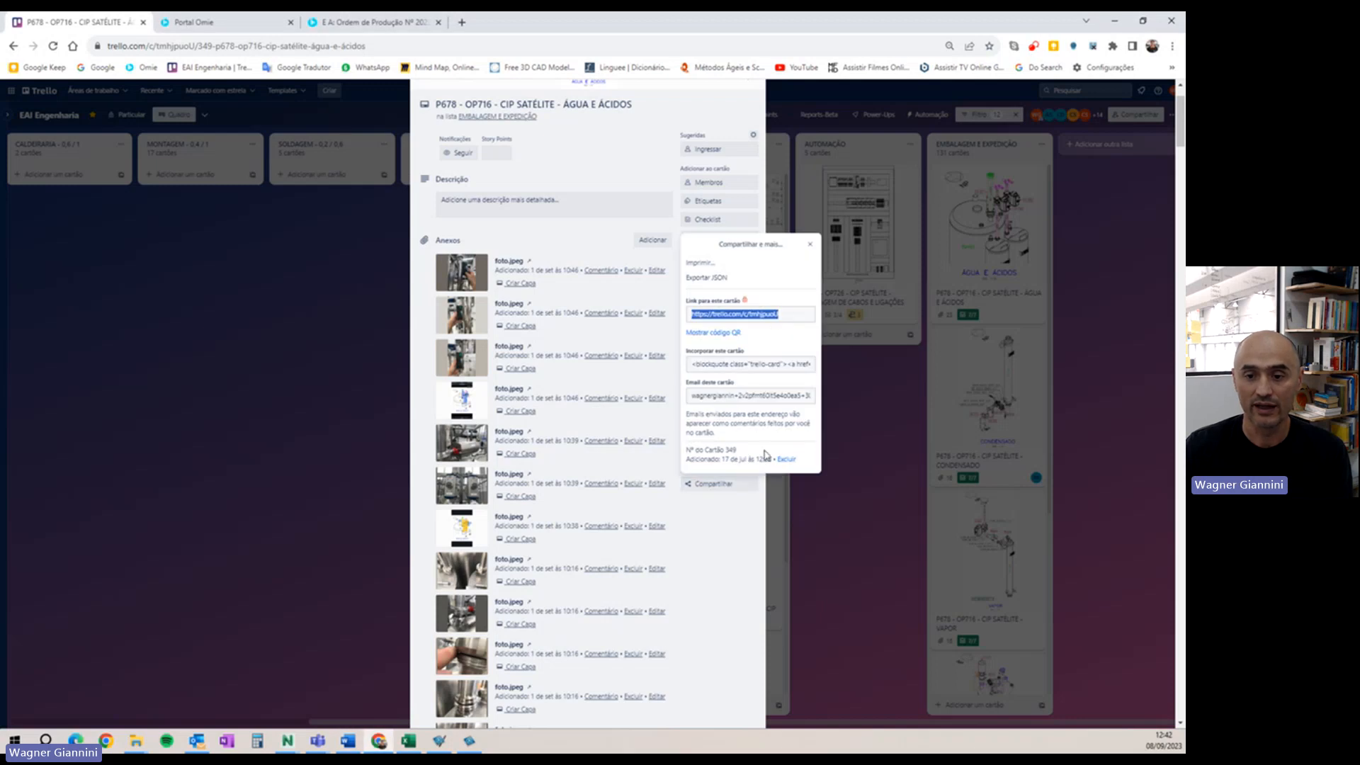
left_click(703, 264)
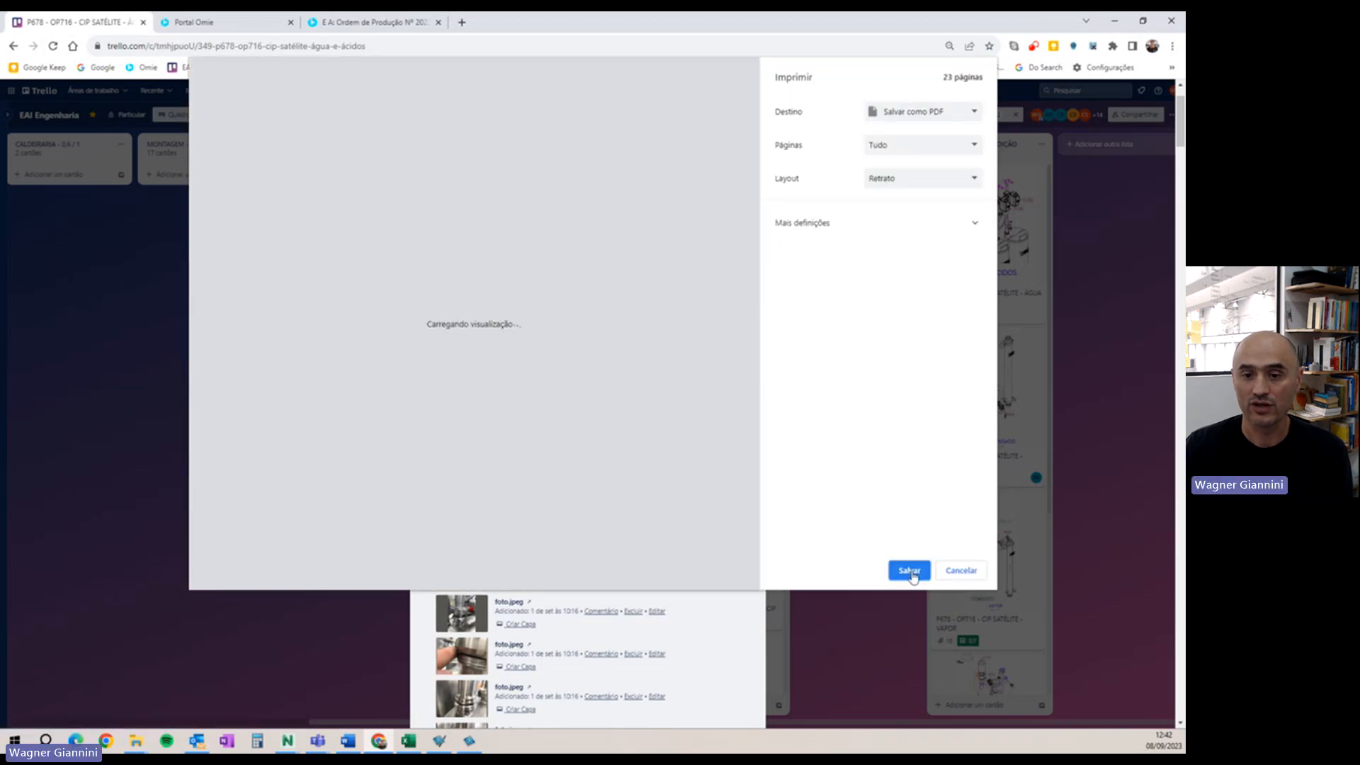
left_click(910, 571)
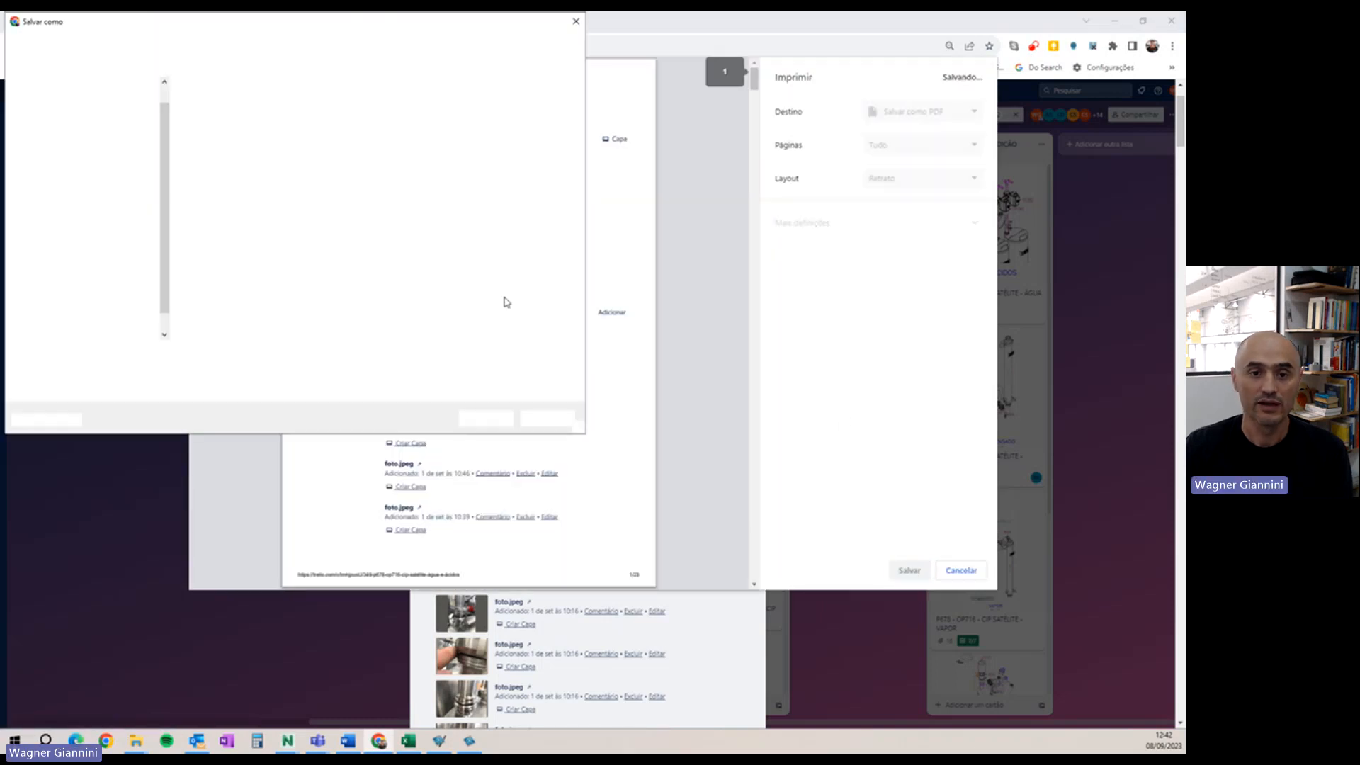
key("Escape")
- Examine the attachments, checklist, activity and photo pages in the print preview, cancel printing and close the card
scroll(529, 313, "down", 3)
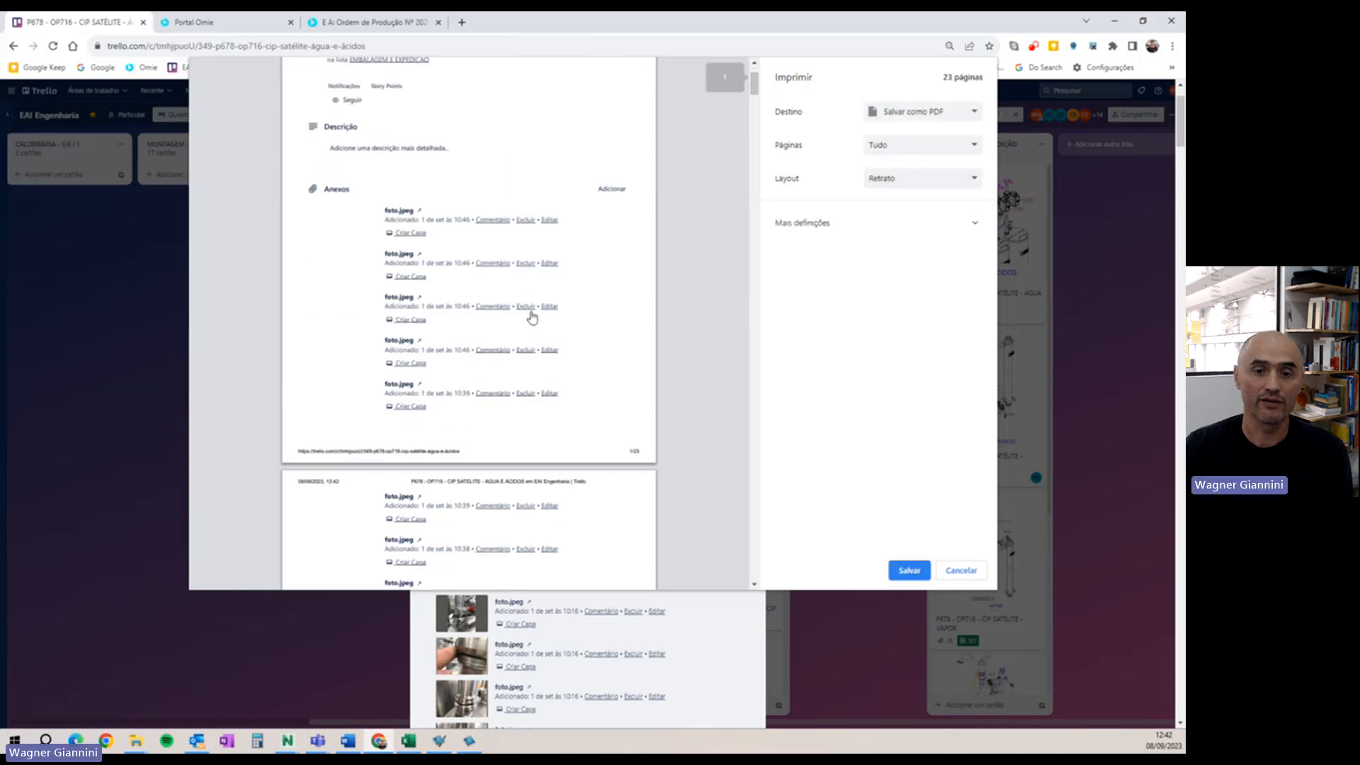
scroll(530, 316, "up", 3)
scroll(425, 279, "down", 2)
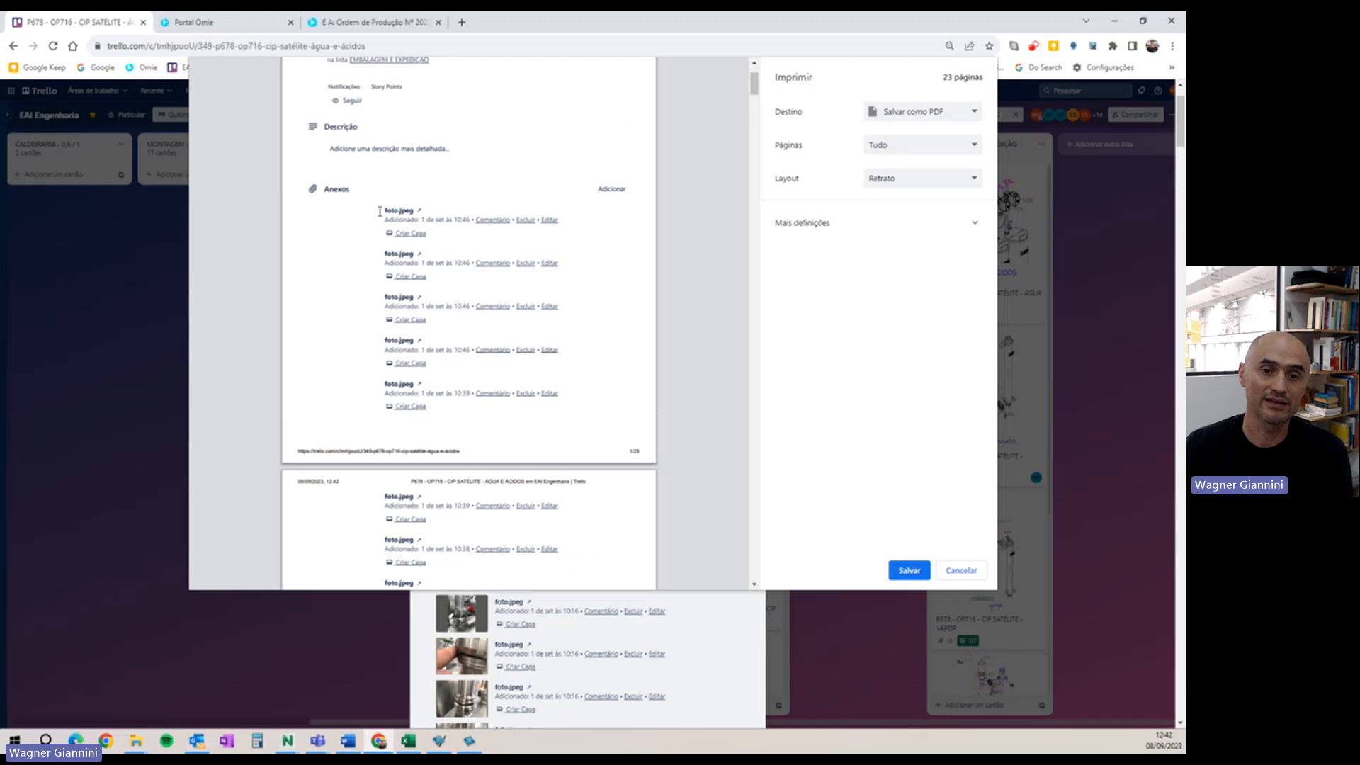
scroll(373, 235, "down", 15)
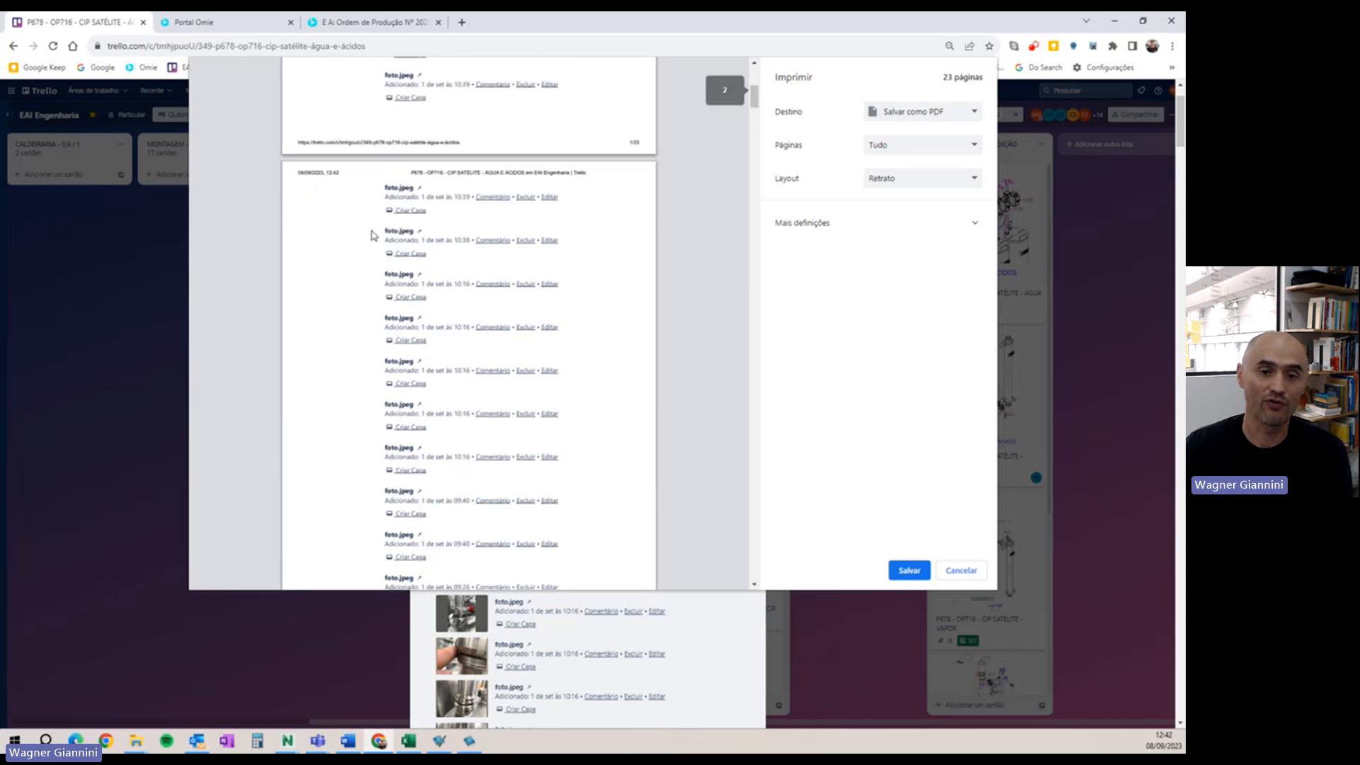
scroll(398, 261, "down", 4)
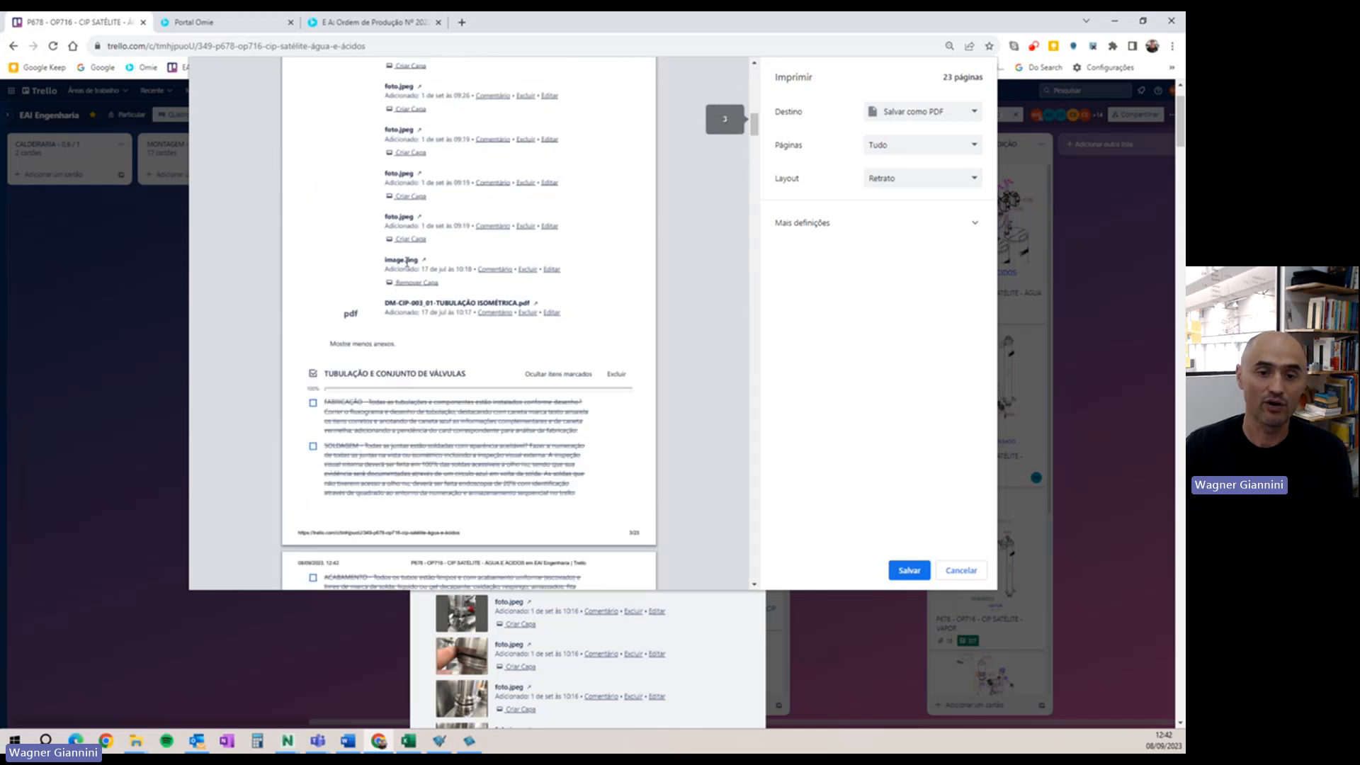
scroll(442, 234, "down", 6)
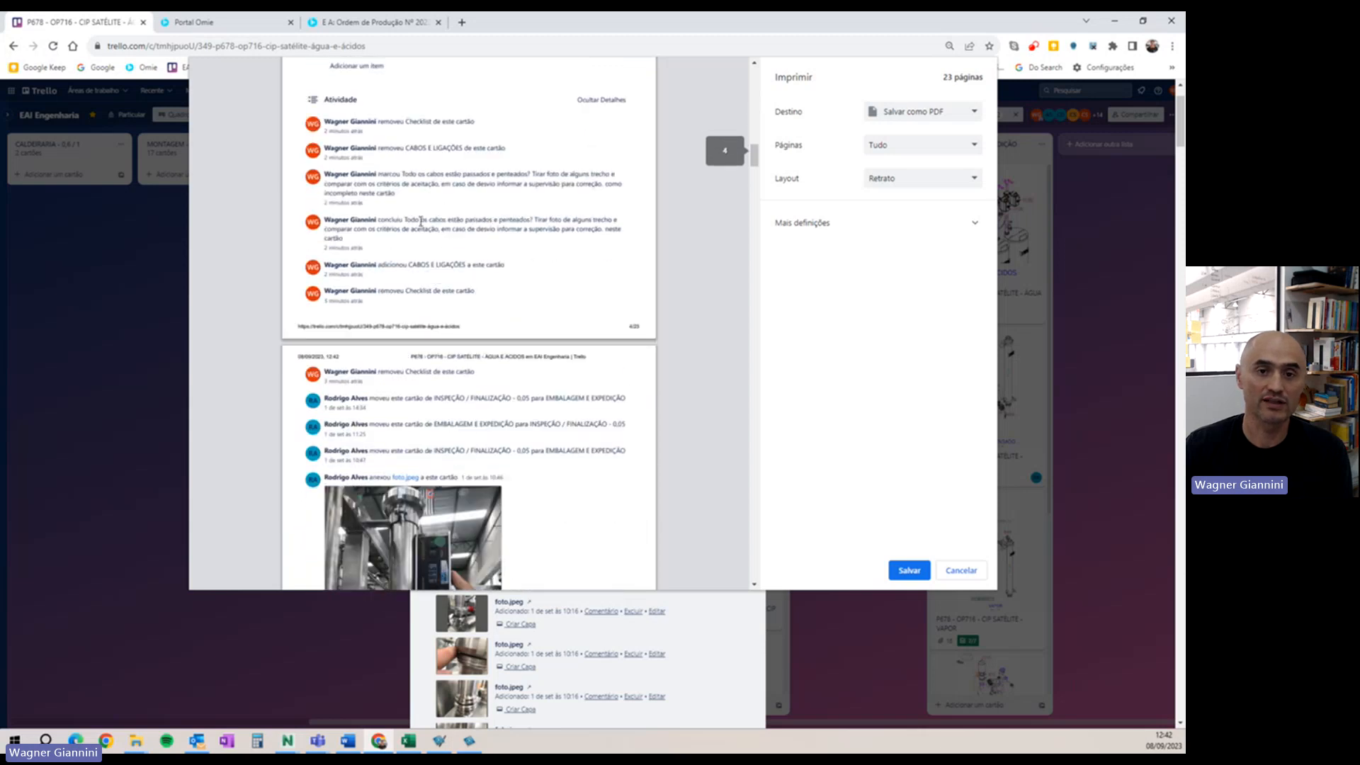
scroll(421, 221, "down", 8)
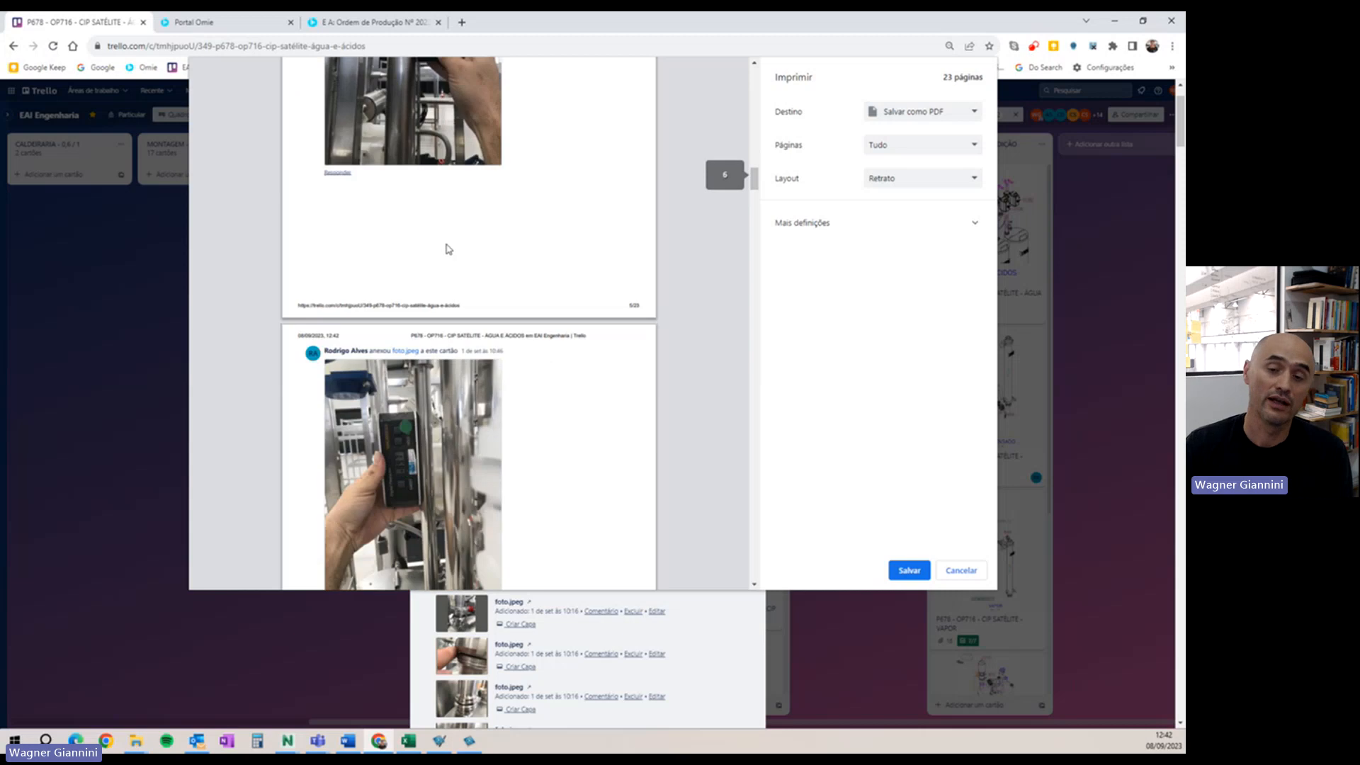
scroll(550, 309, "up", 4)
mouse_move(755, 168)
left_mouse_down()
mouse_move(756, 73)
mouse_move(765, 191)
left_mouse_up()
scroll(440, 221, "down", 10)
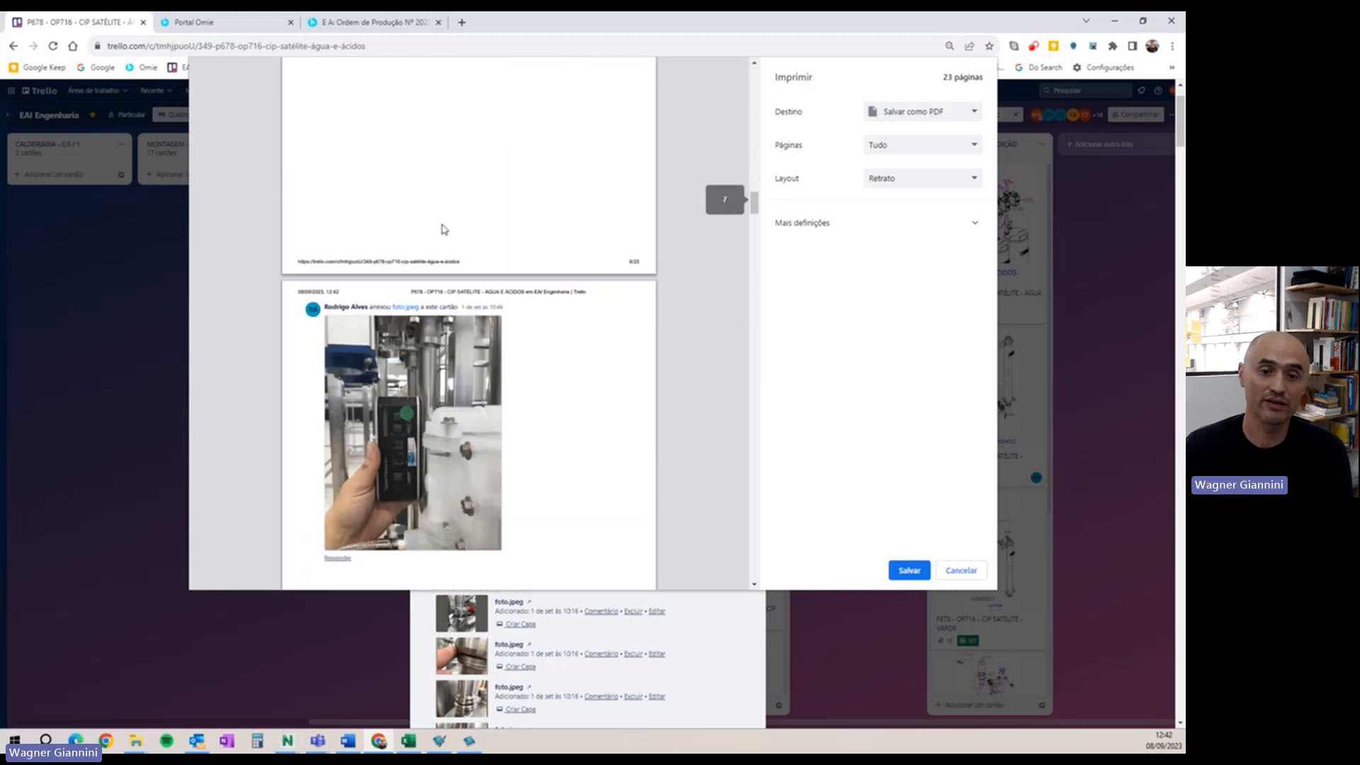
scroll(454, 276, "down", 8)
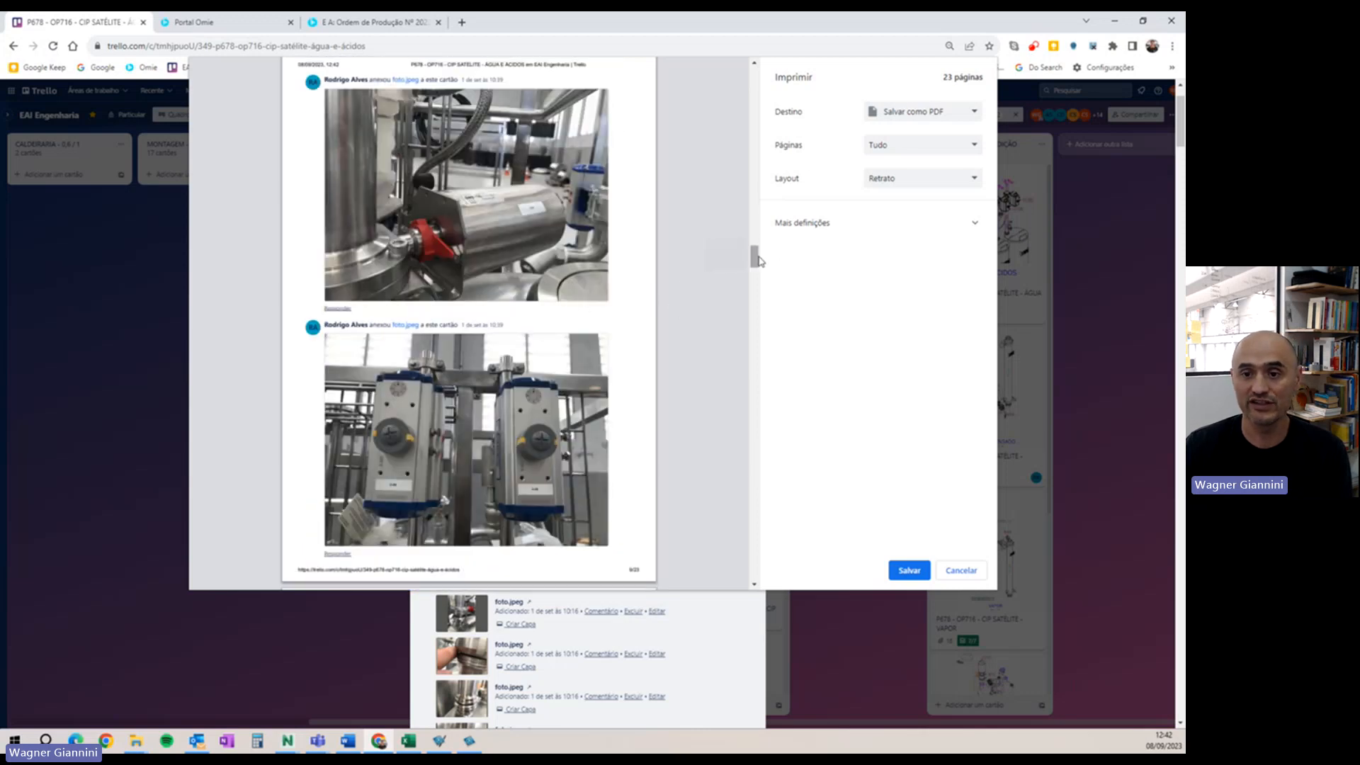
left_click_drag(755, 257, 740, 92)
left_click(962, 571)
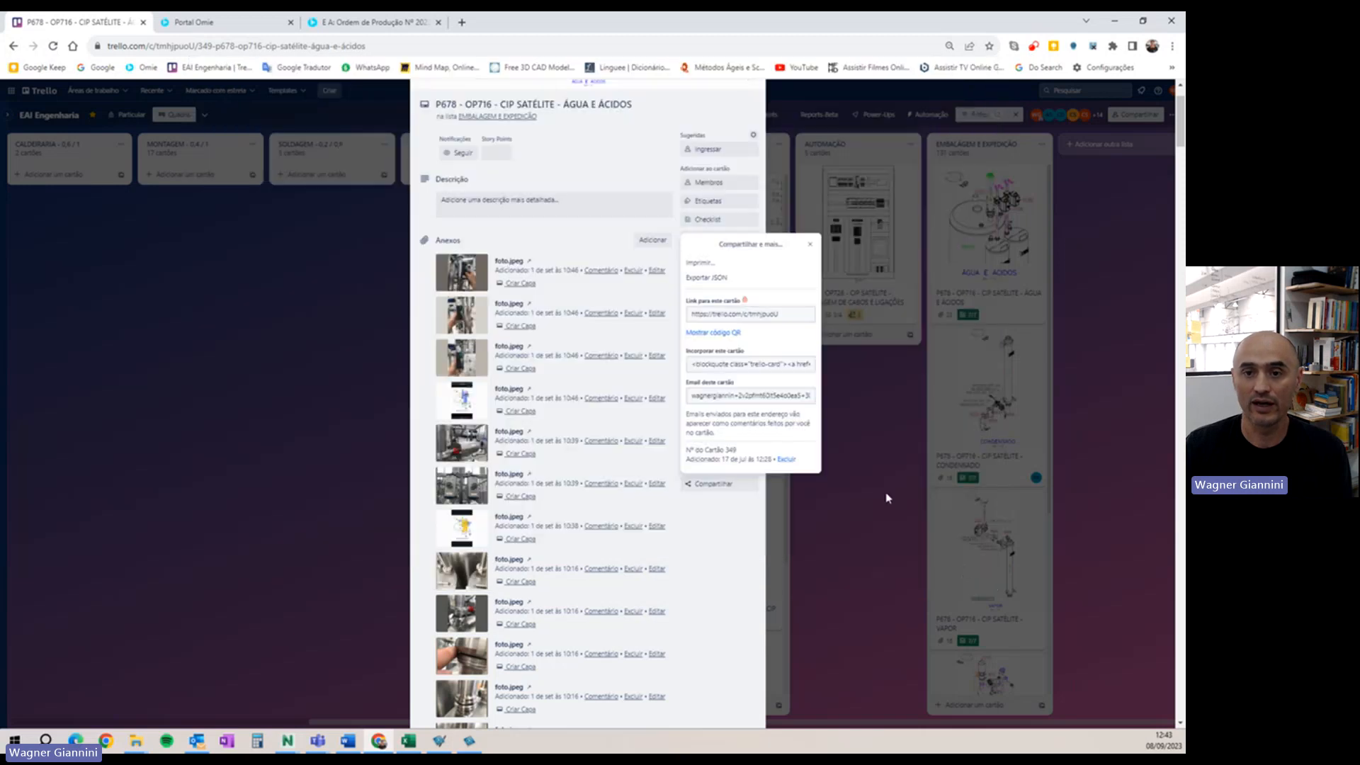
left_click(750, 116)
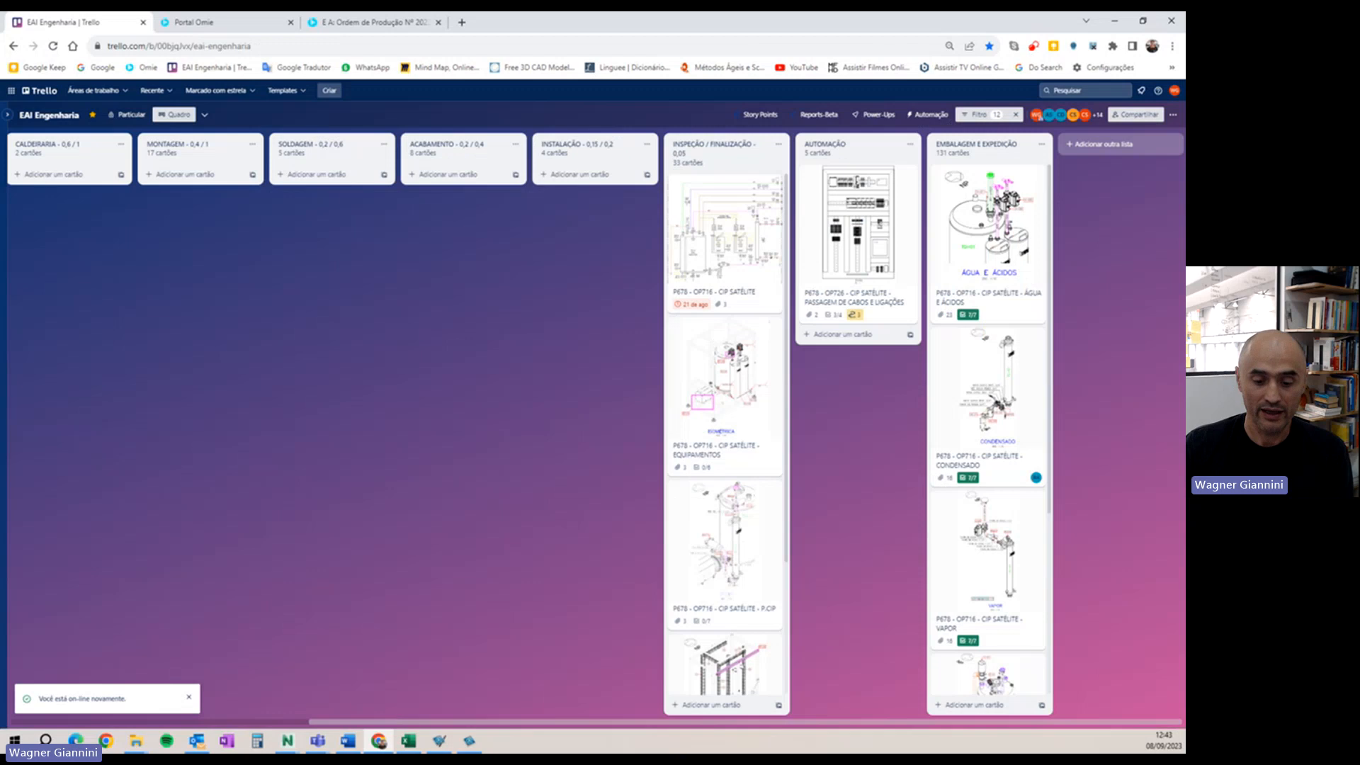
- Clear the card filter on the EAI Engenharia board and reduce the page zoom to 67%
key("alt+Tab")
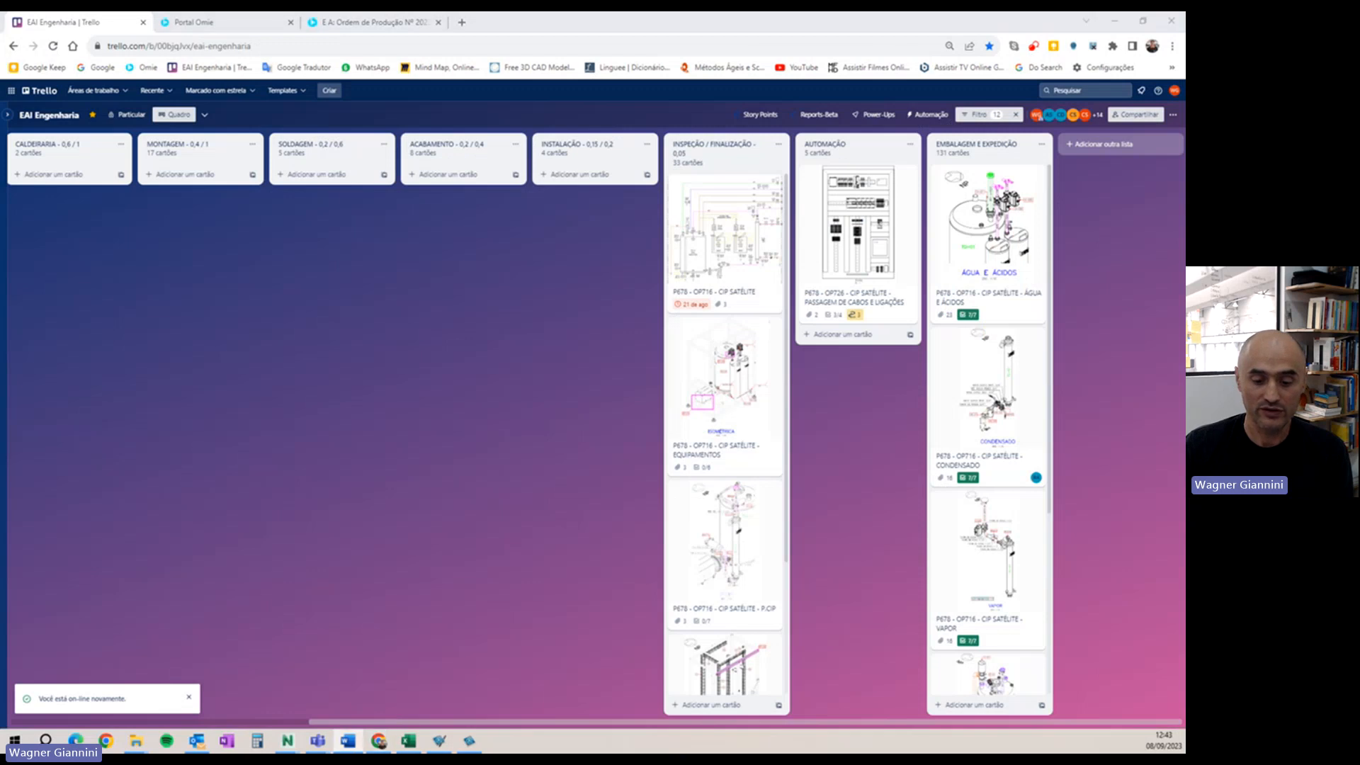
left_click(467, 408)
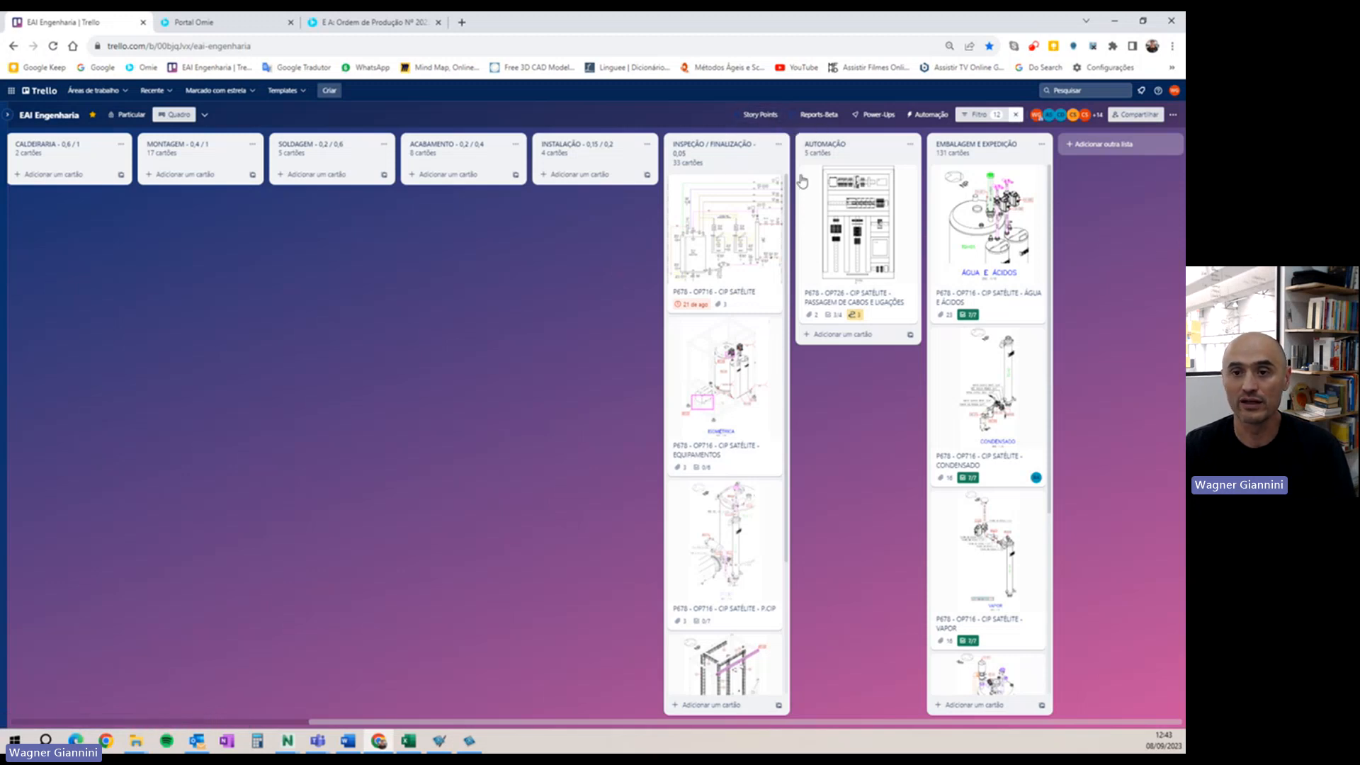
key("ctrl+minus")
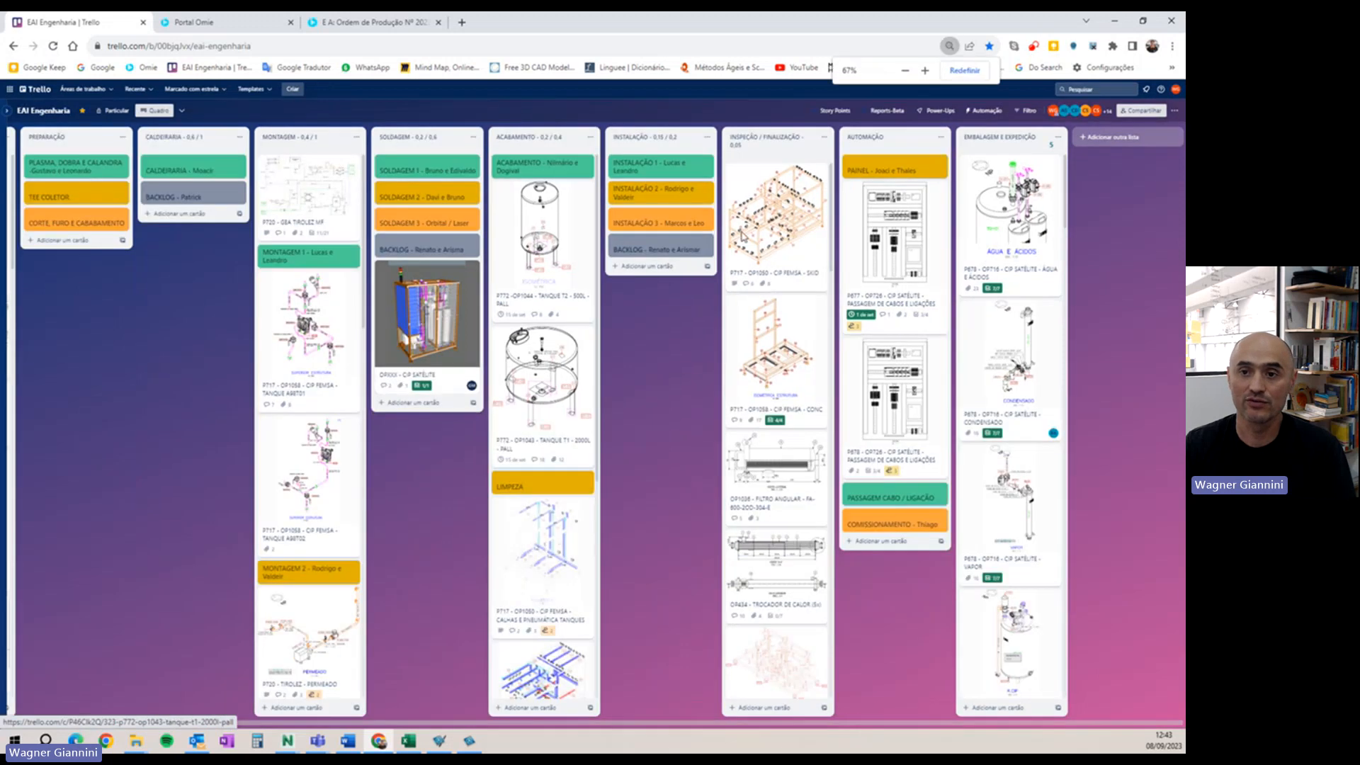
- Open the board's Story Points overview, look through its production lists down to EMBALAGEM E EXPEDIÇÃO, and close it
left_click(835, 110)
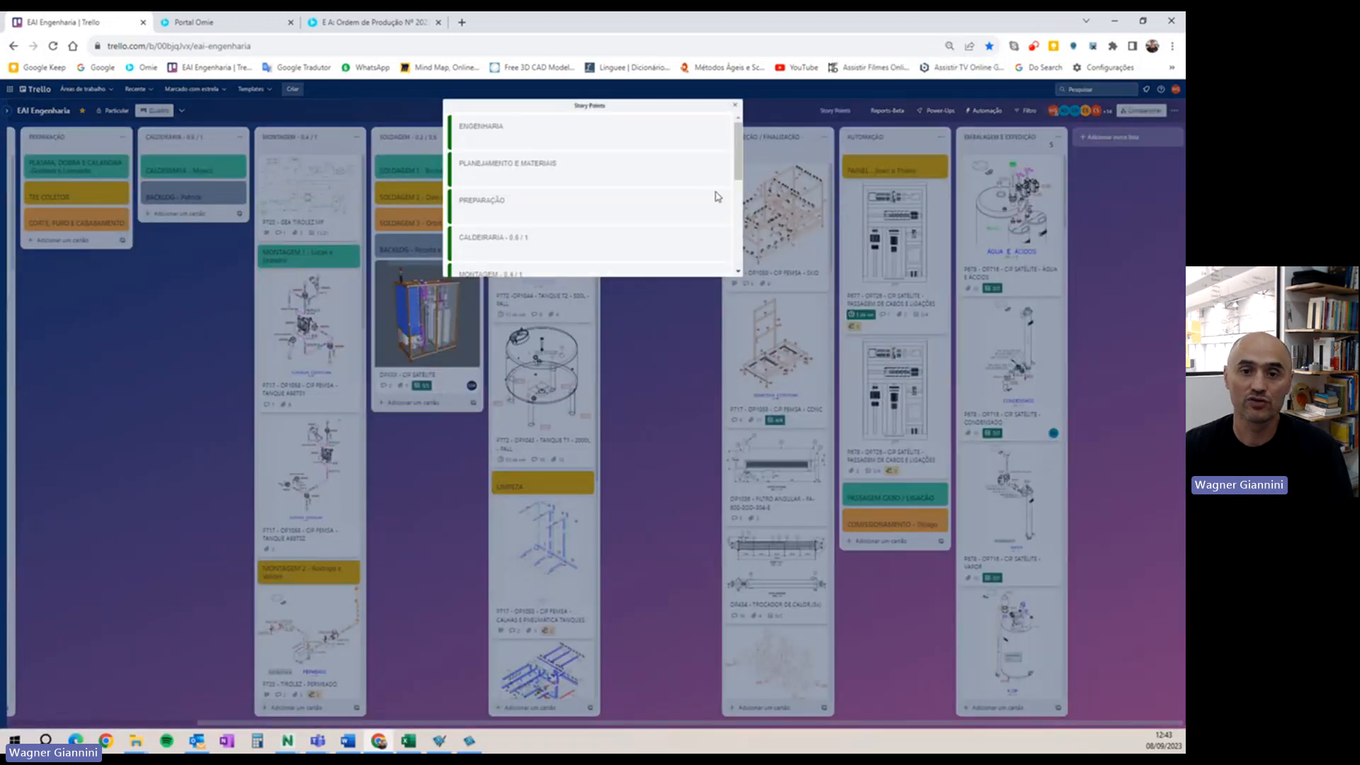
scroll(740, 163, "down", 5)
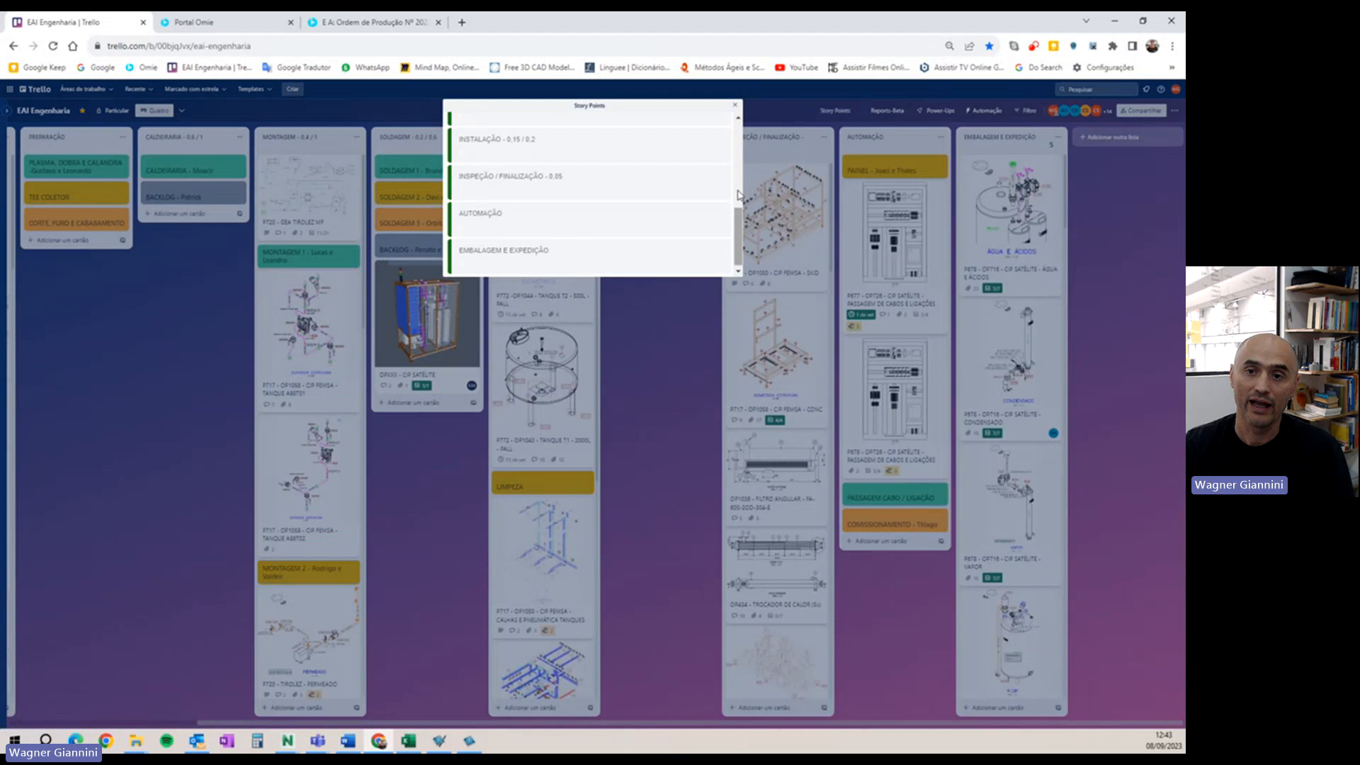
left_click(736, 107)
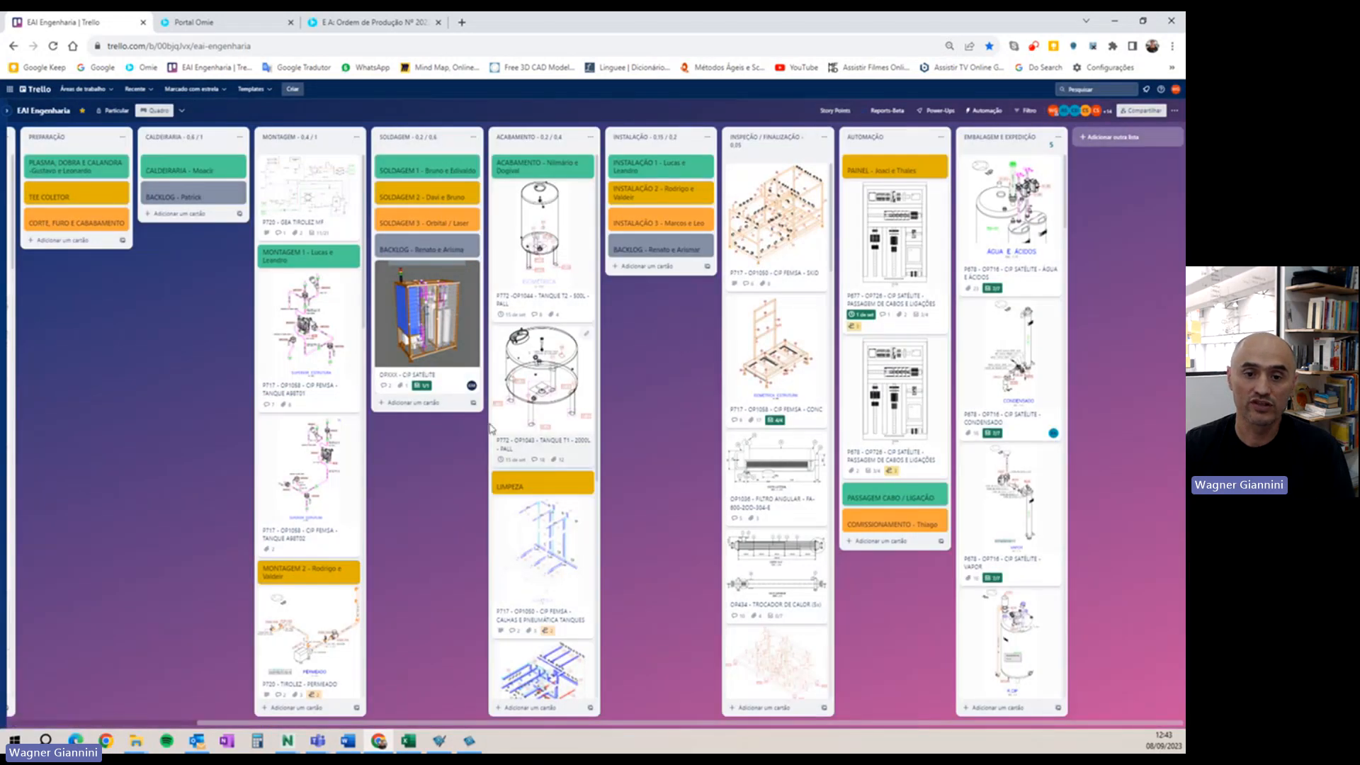
- Look over the OPXXX - CIP SATÉLITE card in the SOLDAGEM list, close it and reduce the page zoom
left_click(405, 377)
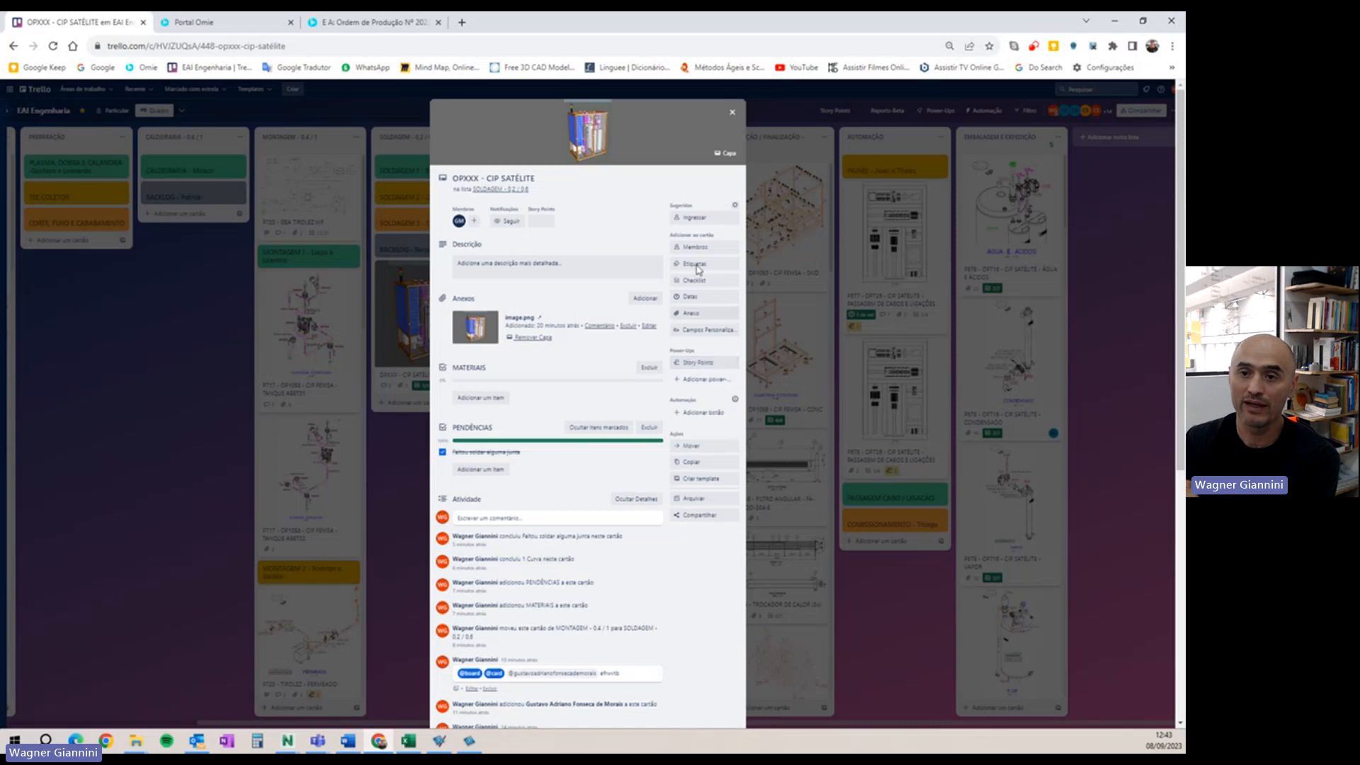
left_click(732, 112)
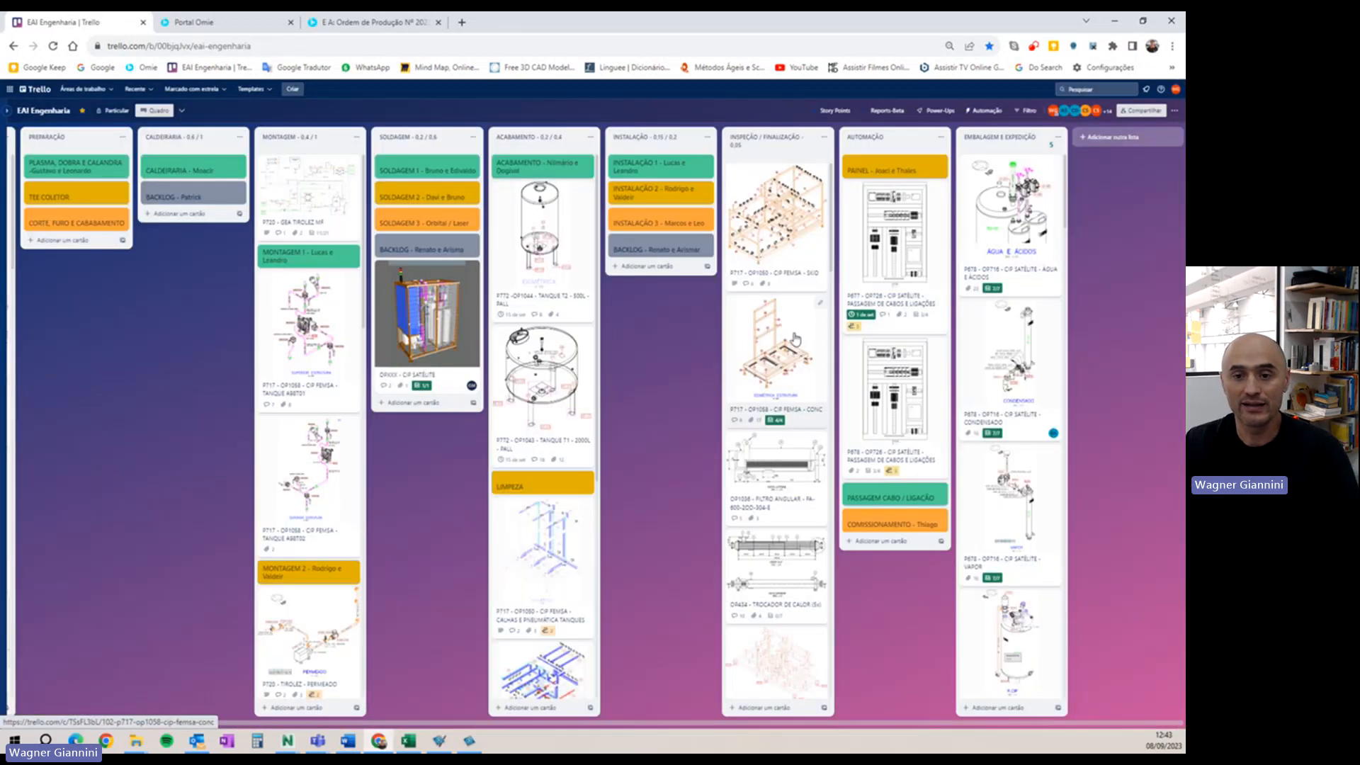
key("ctrl+minus")
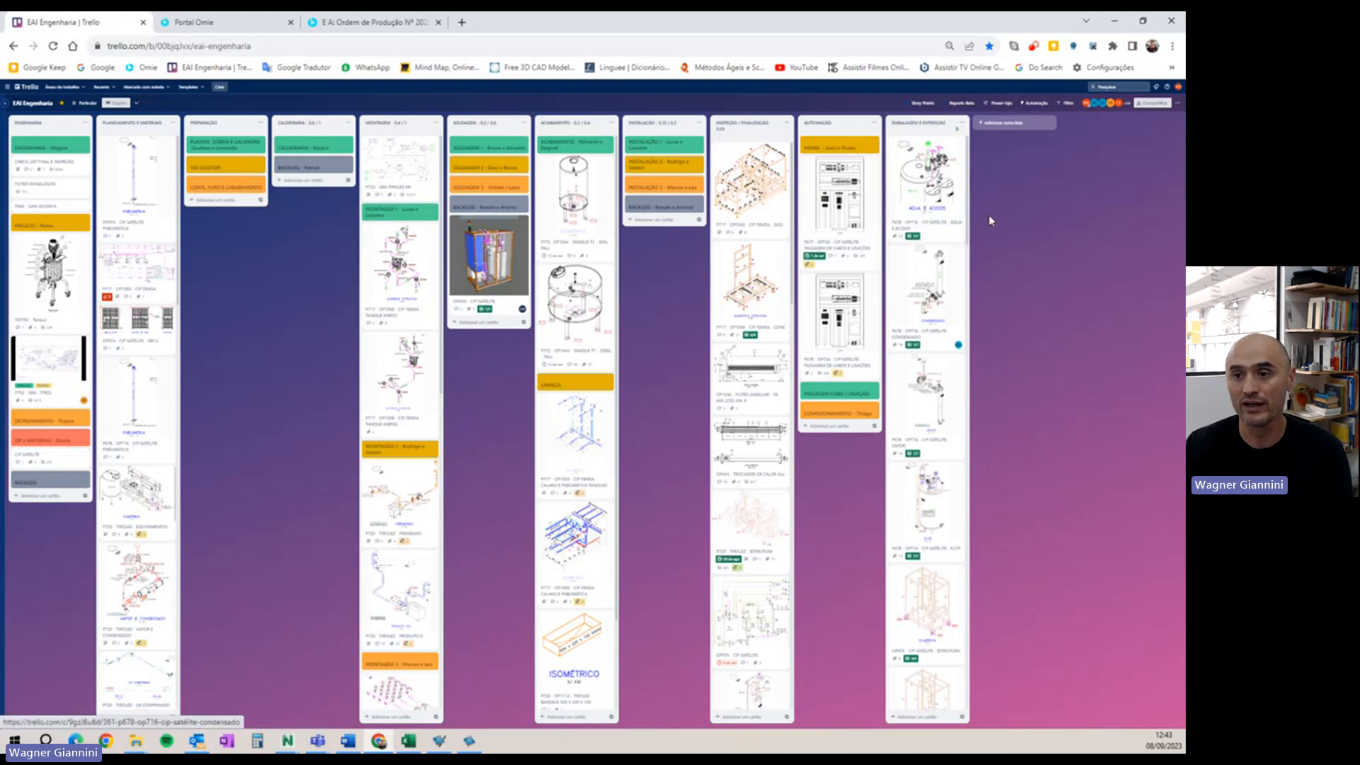
- Assign story points to the OPXXX - CIP SATÉLITE card, first 1 and finally 2, and close the card
left_click(499, 293)
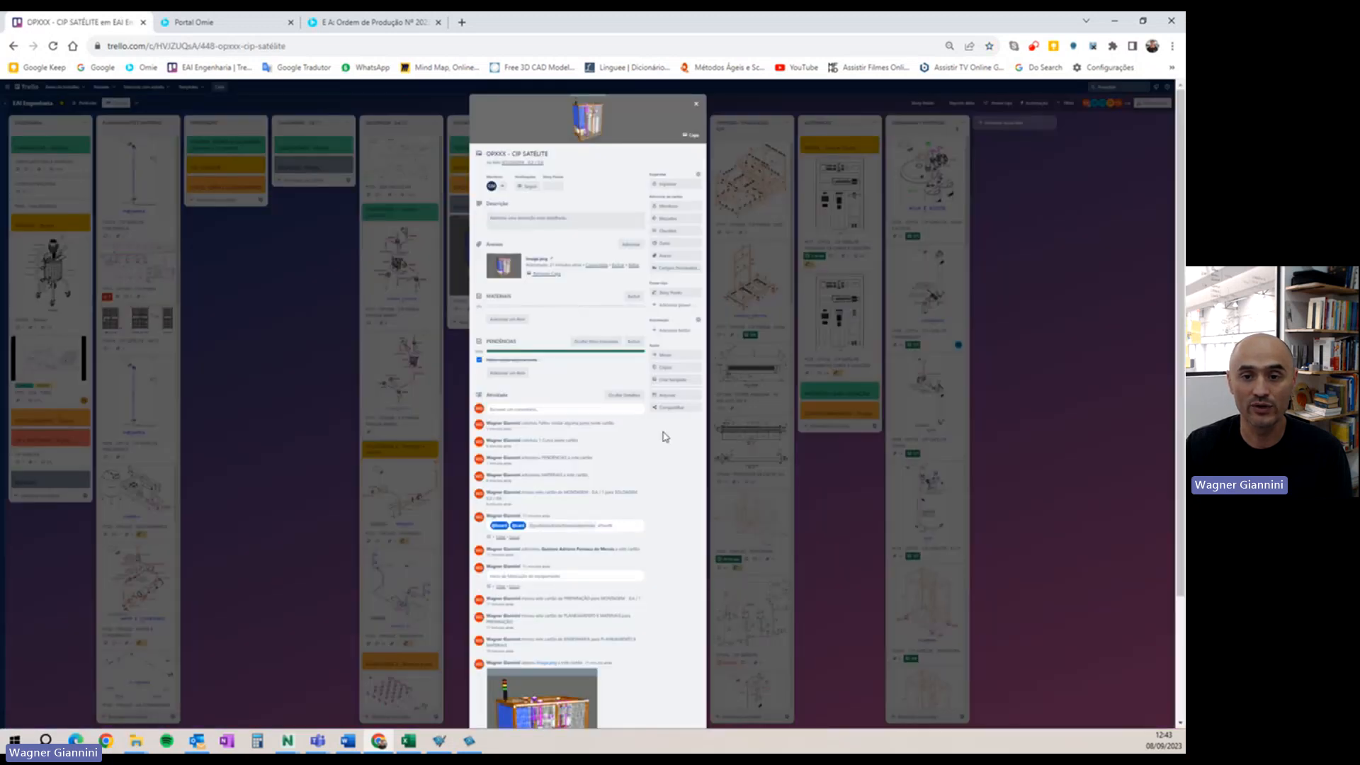
left_click(666, 293)
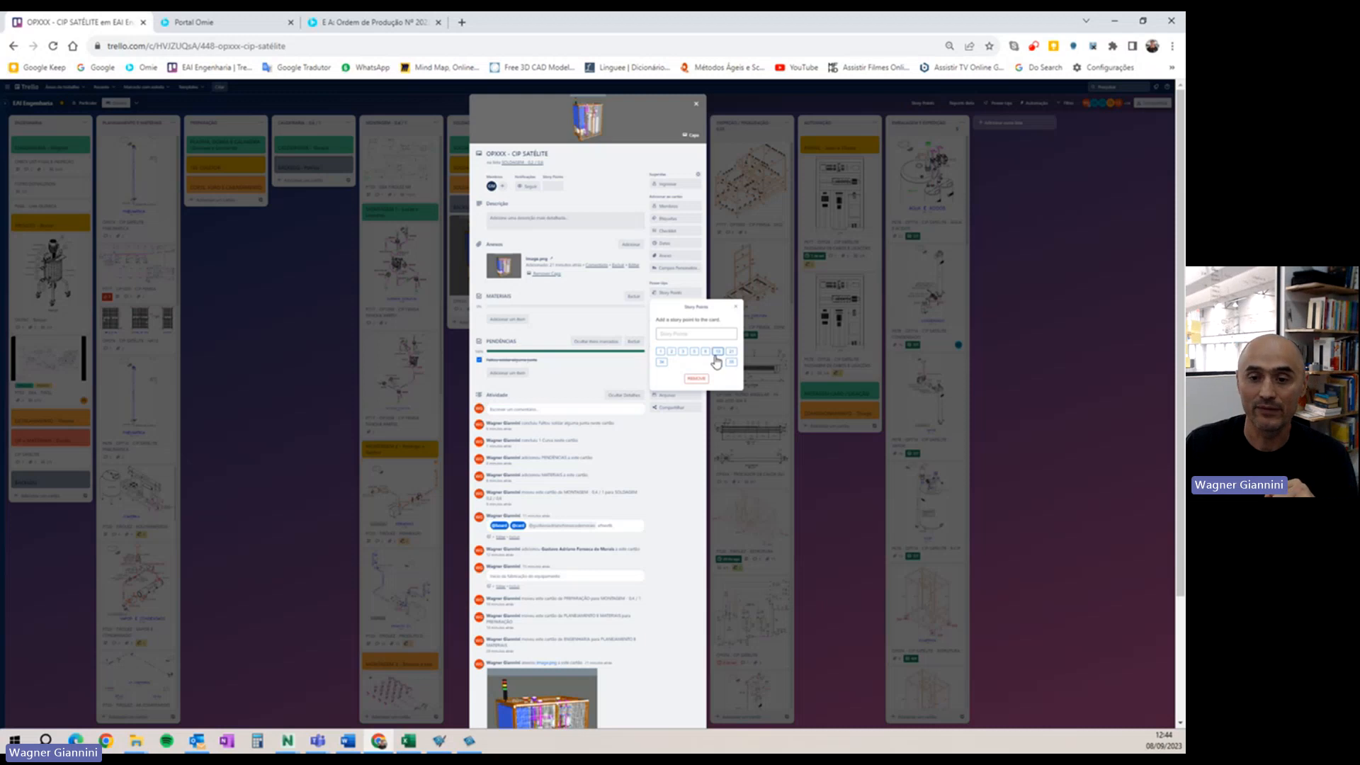
left_click(660, 351)
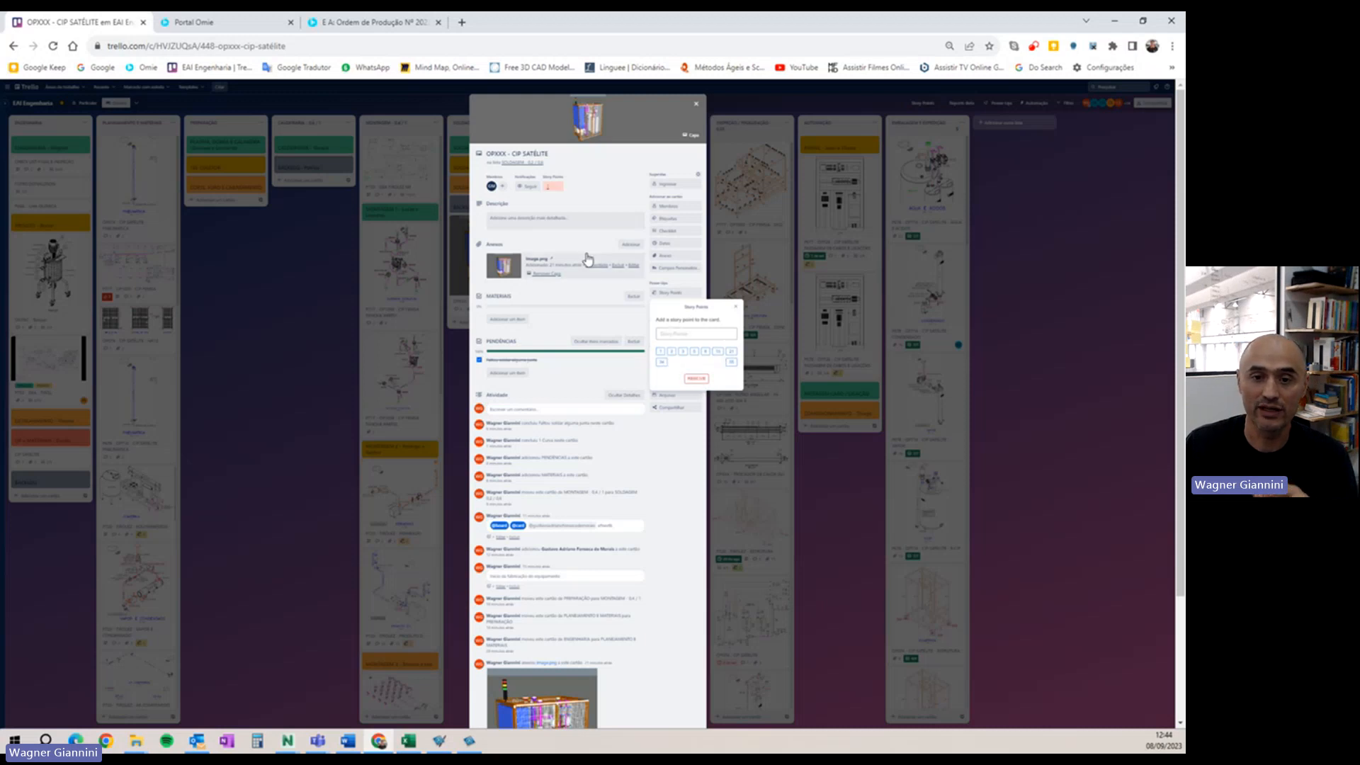
left_click(671, 352)
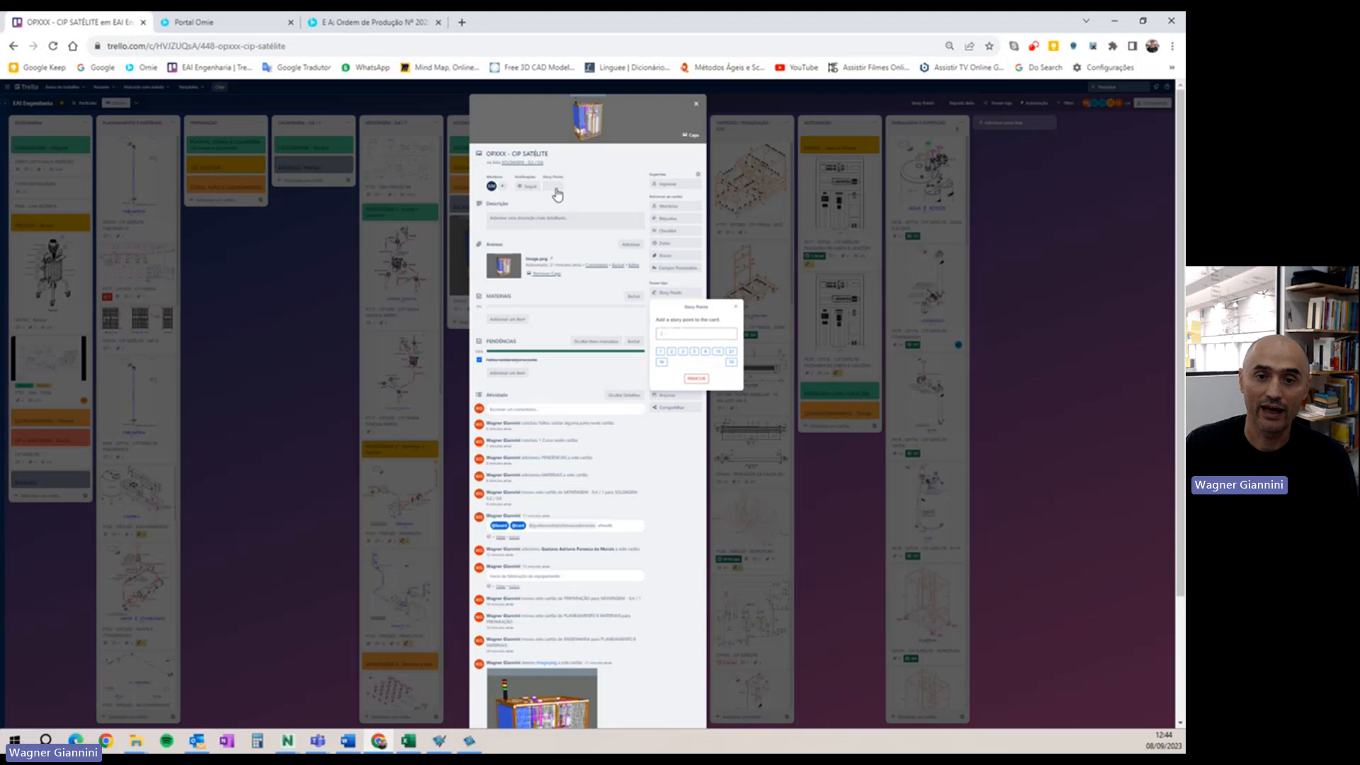
left_click(738, 308)
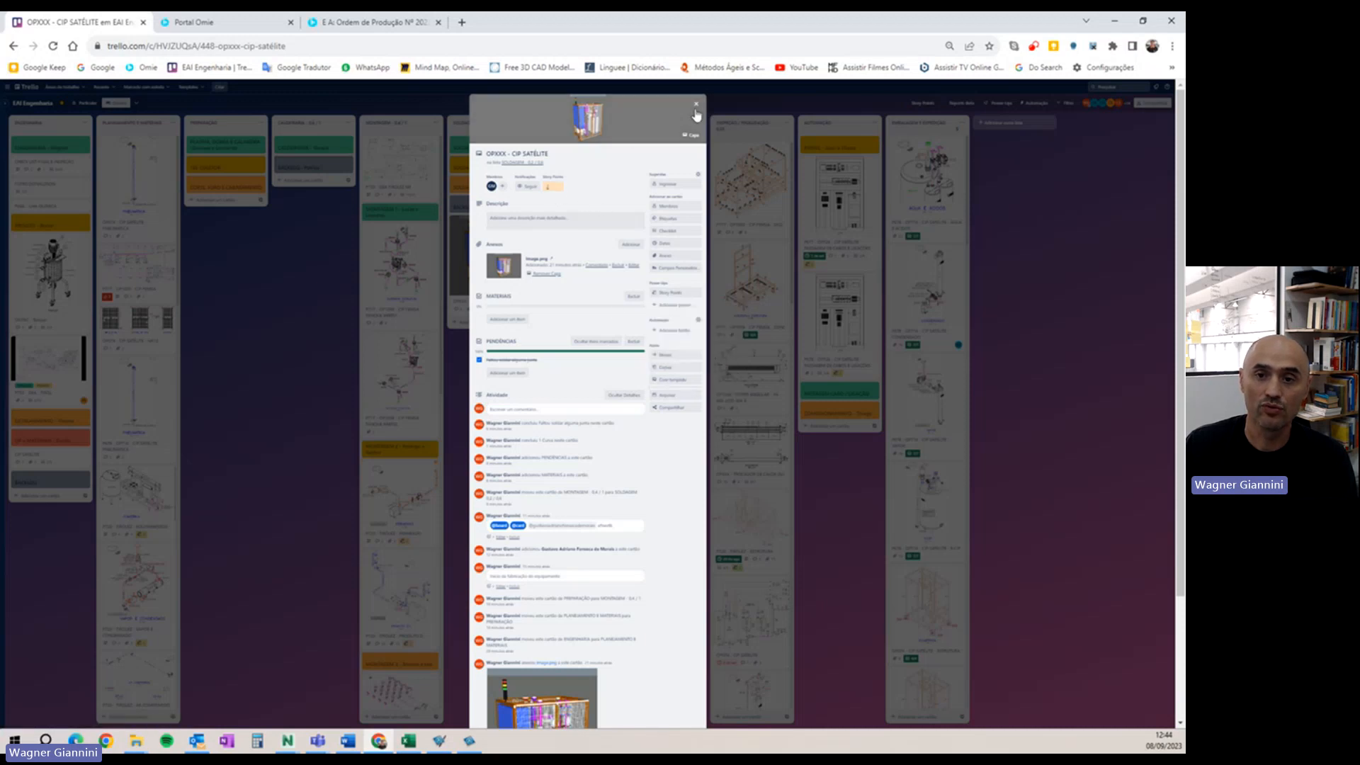
key("Escape")
- Examine the story point badges on the OPXXX - CIP SATÉLITE card and on the cards down the ACABAMENTO list
key("ctrl+plus")
key("ctrl+plus")
key("ctrl+plus")
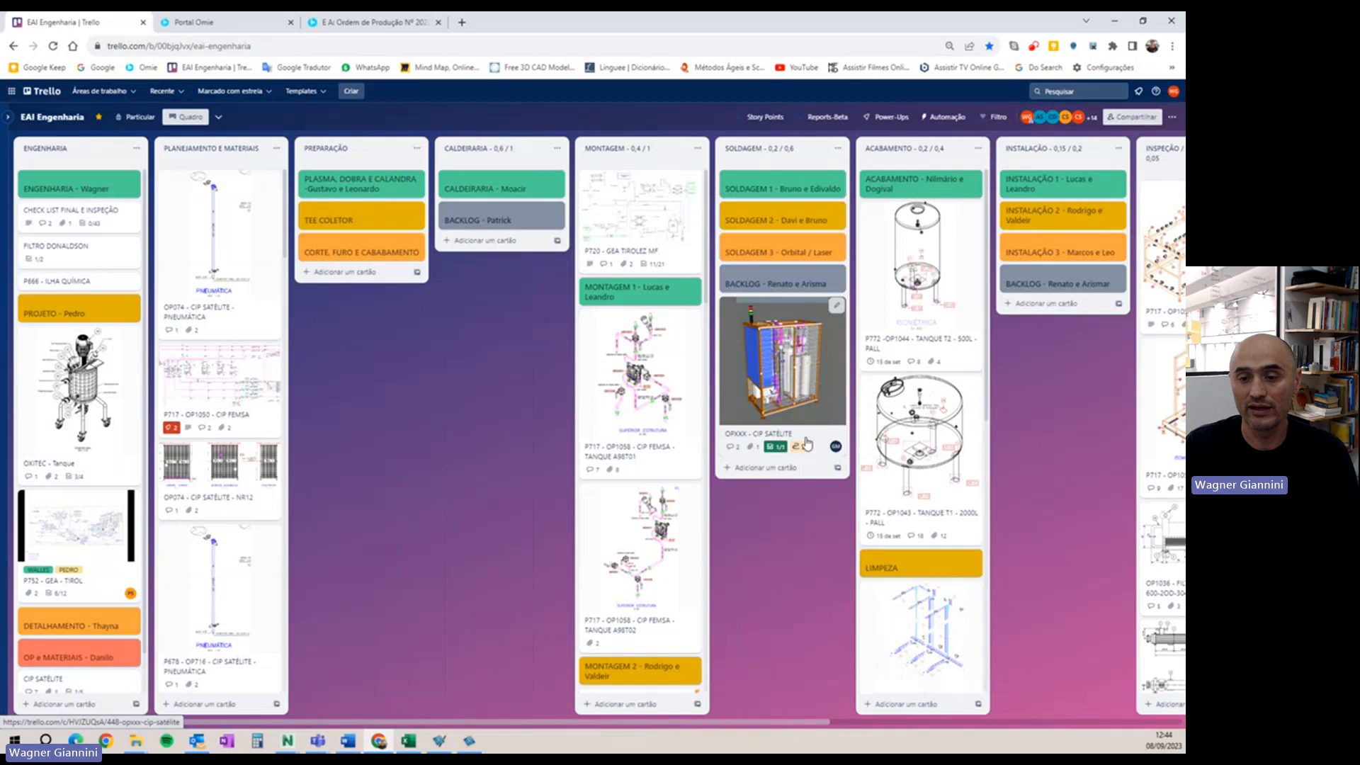
key("ctrl+minus")
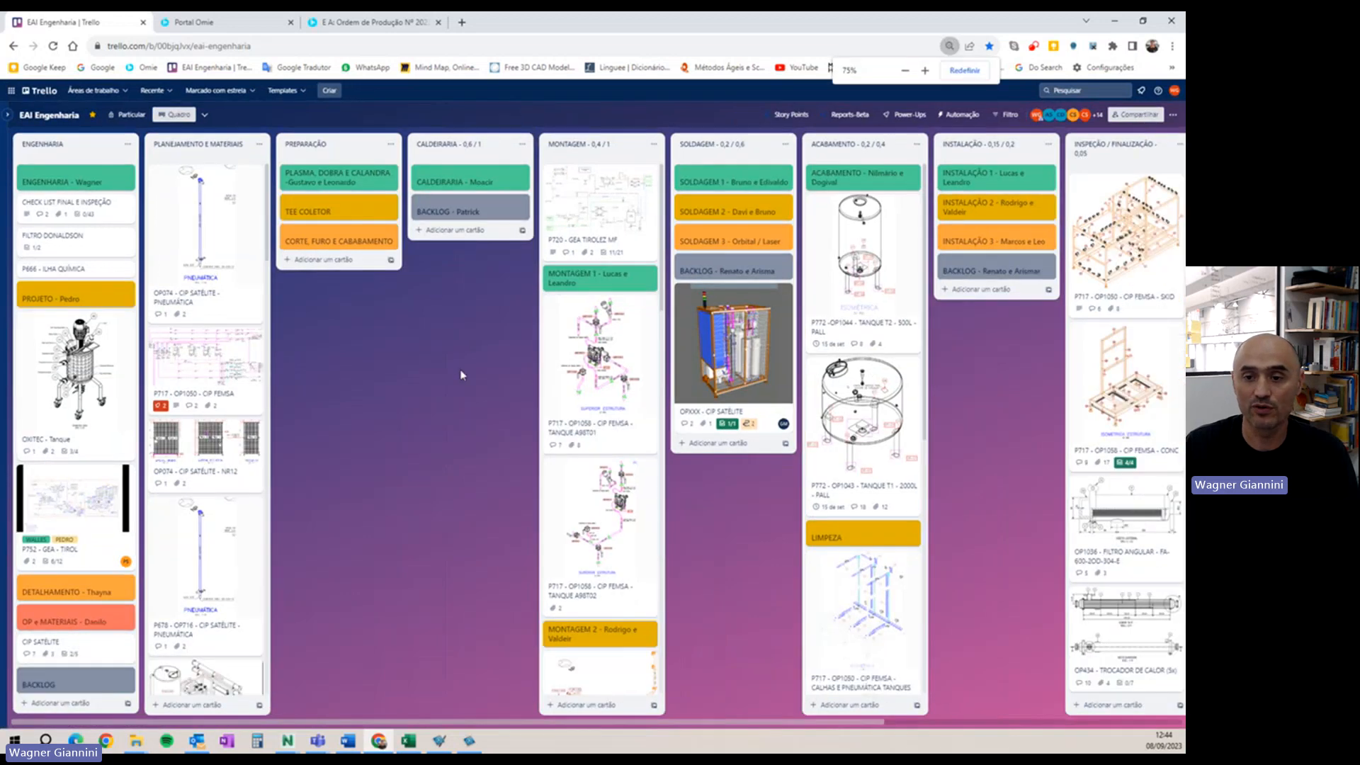
key("ctrl+minus")
left_click_drag(728, 533, 452, 517)
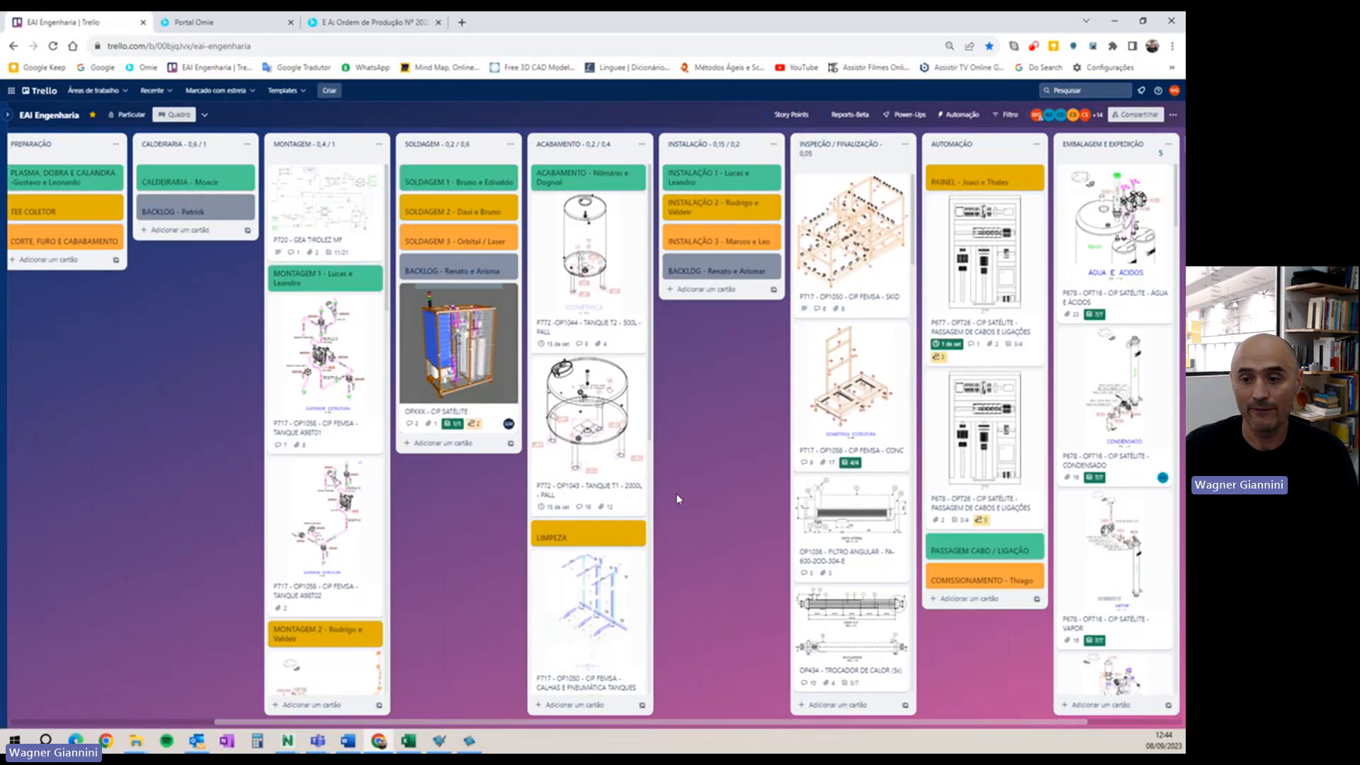
scroll(545, 542, "down", 4)
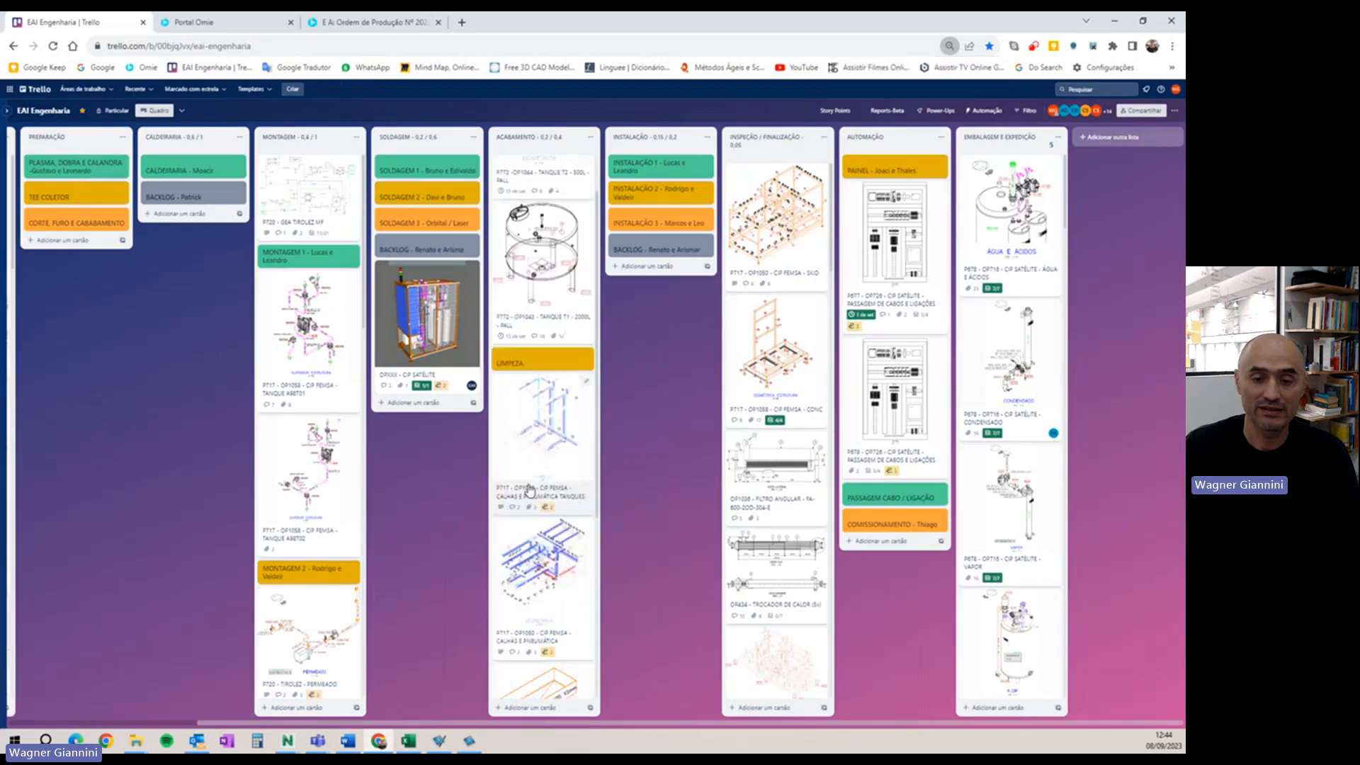
scroll(545, 542, "down", 2)
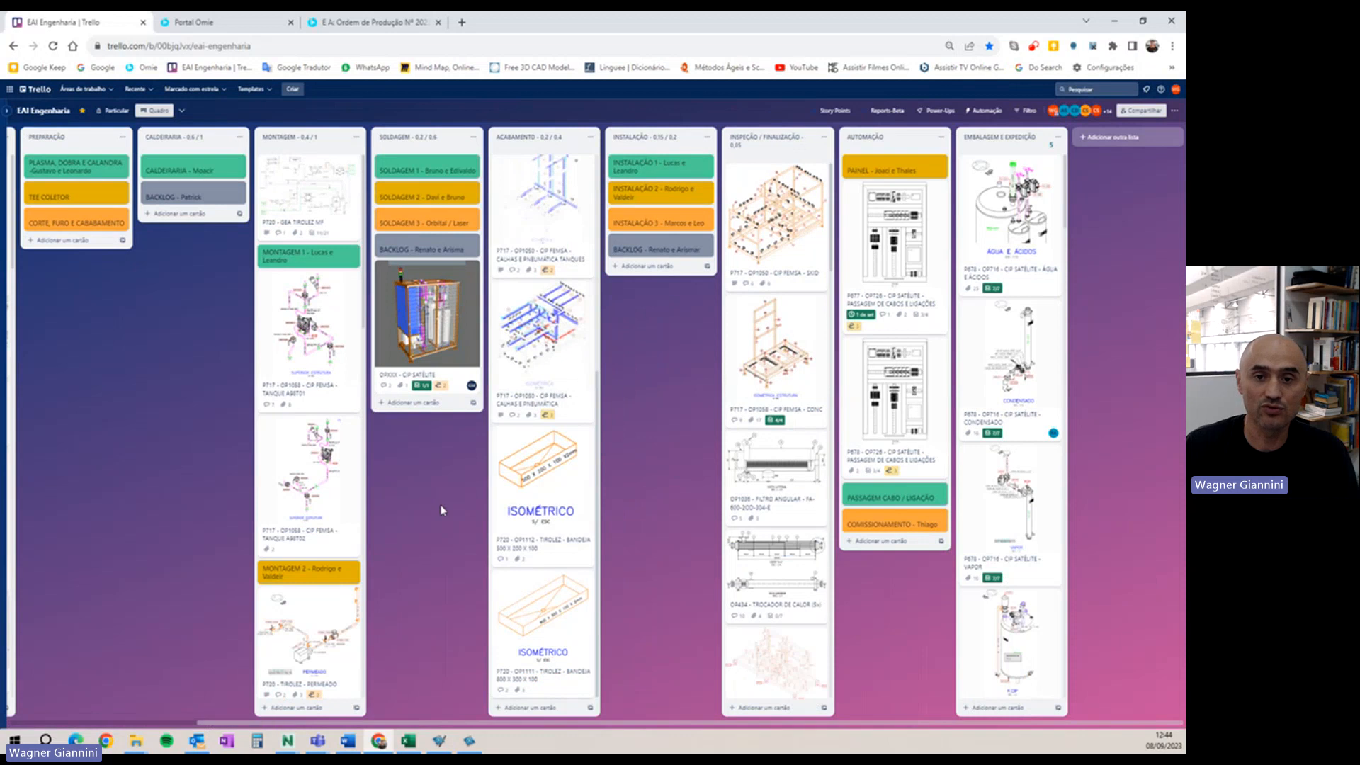
scroll(402, 515, "left", 3)
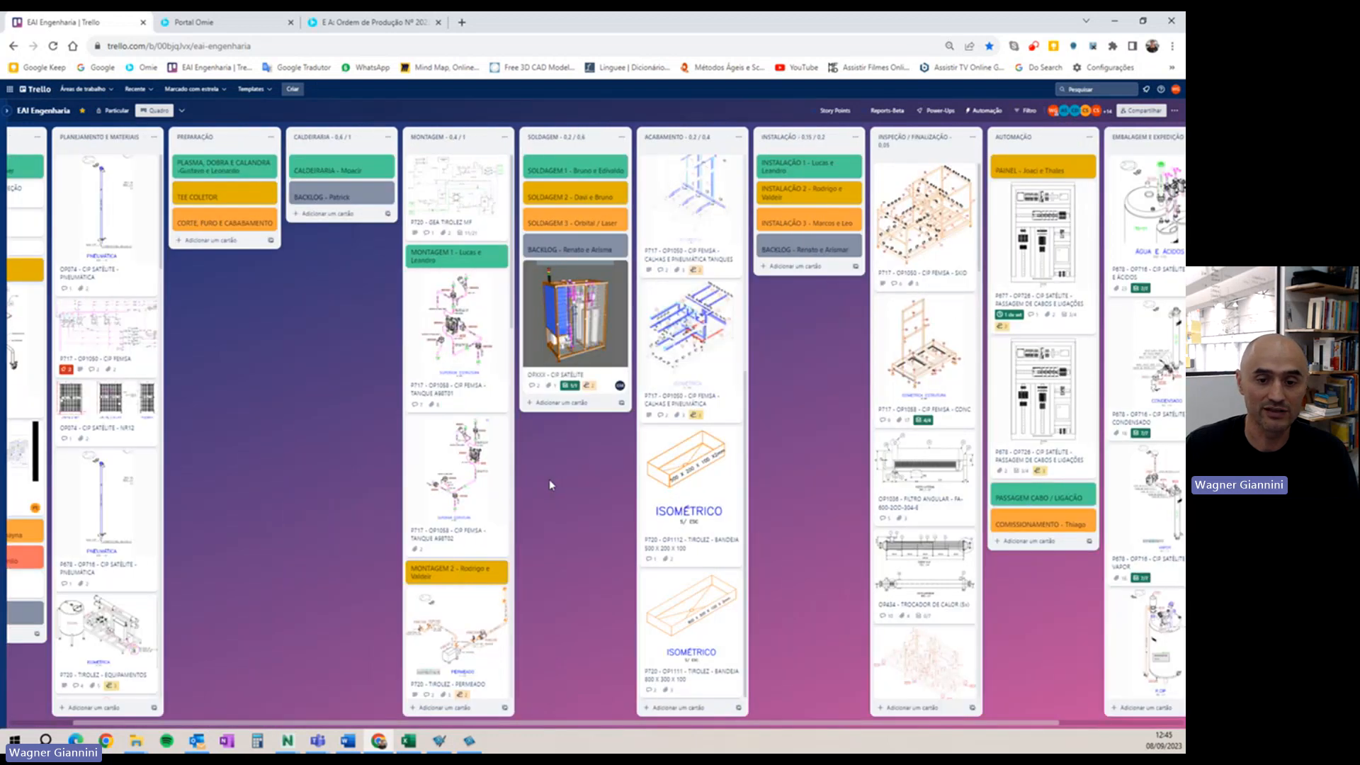
- Examine the story points of the MONTAGEM list's cards, down through the BACKLOG section and back up to MONTAGEM 2
scroll(444, 457, "down", 5)
scroll(444, 456, "down", 3)
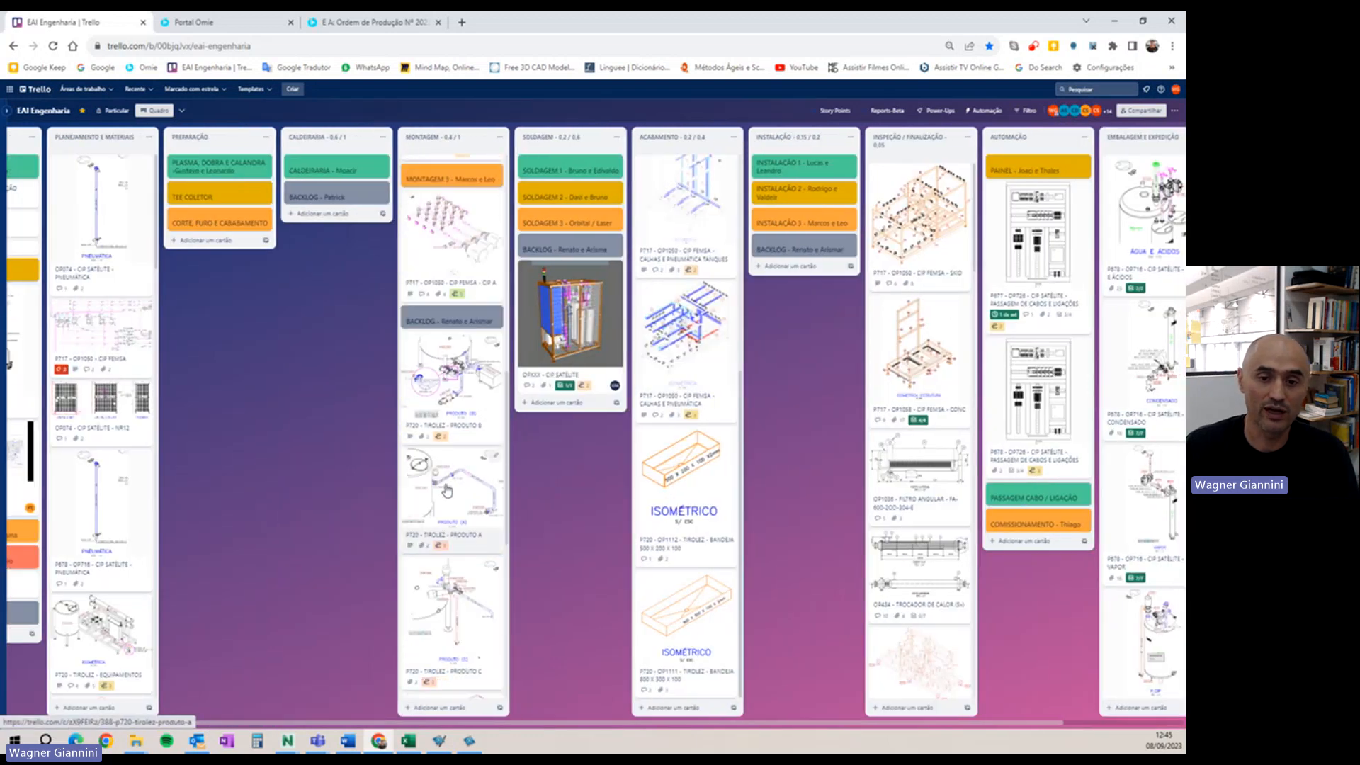
scroll(453, 396, "down", 1)
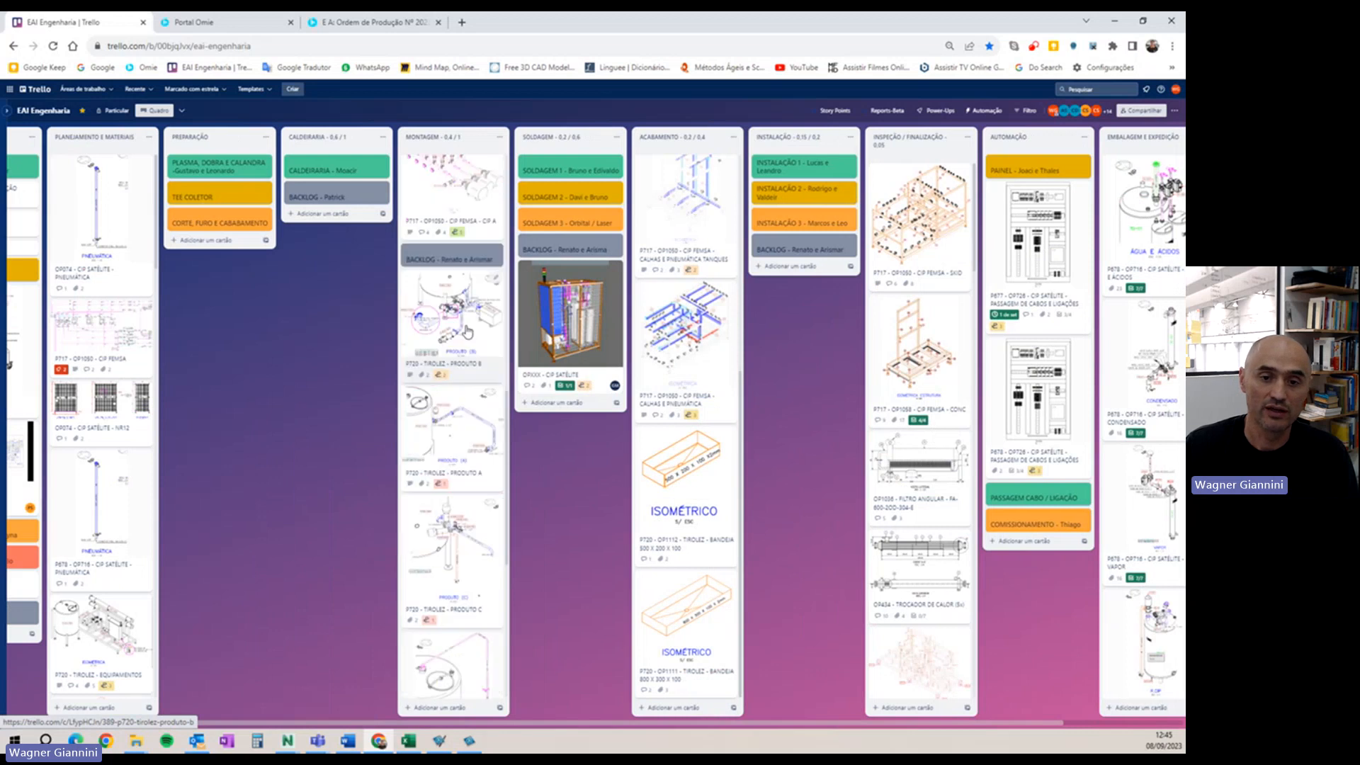
scroll(446, 462, "down", 1)
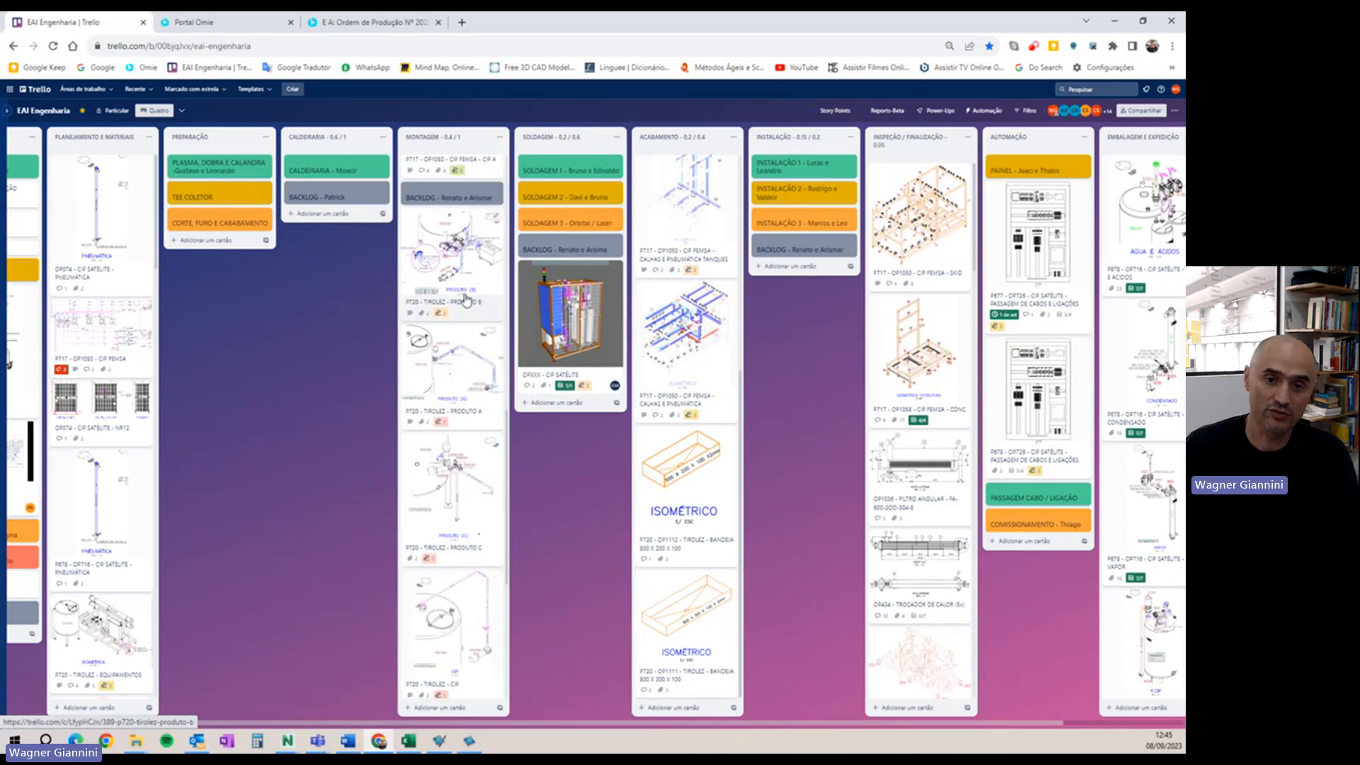
scroll(487, 524, "down", 1)
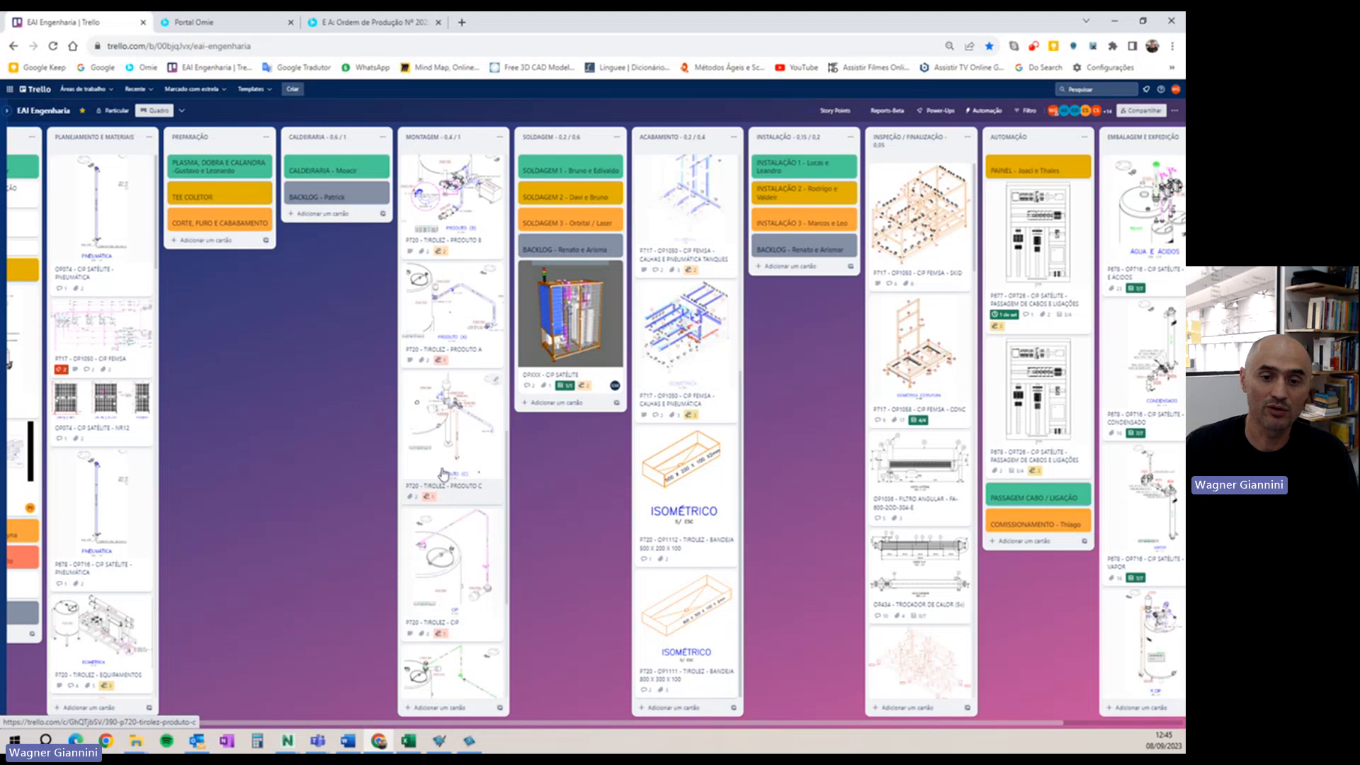
scroll(464, 482, "down", 2)
scroll(474, 538, "down", 2)
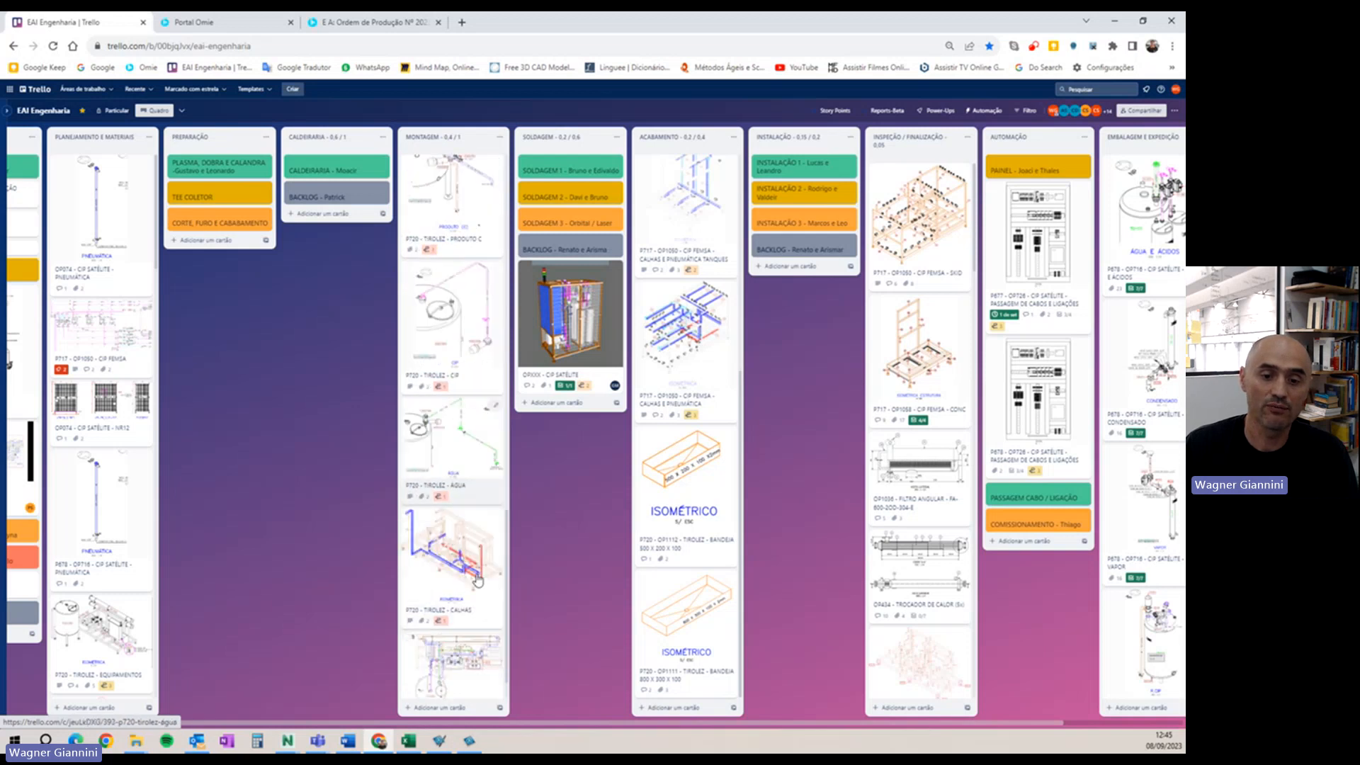
scroll(478, 556, "down", 1)
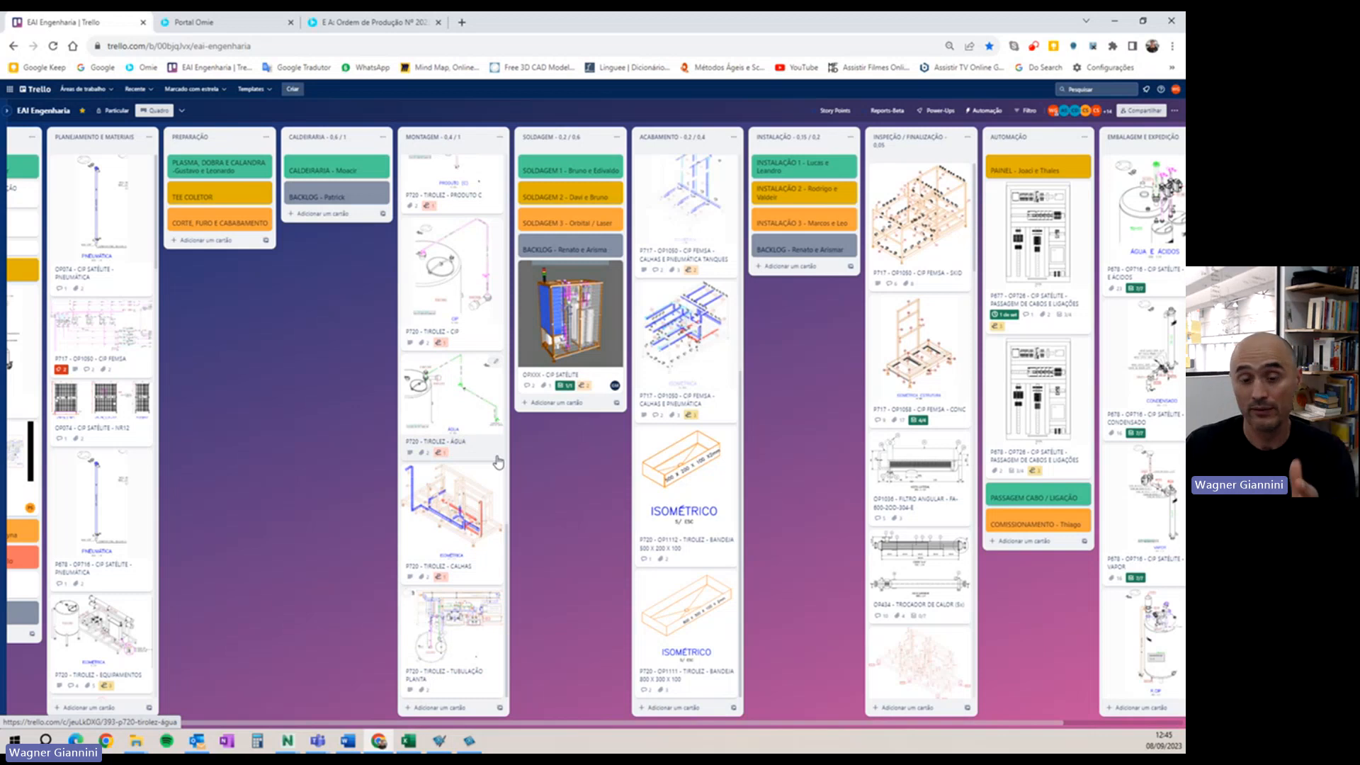
scroll(469, 476, "down", 6)
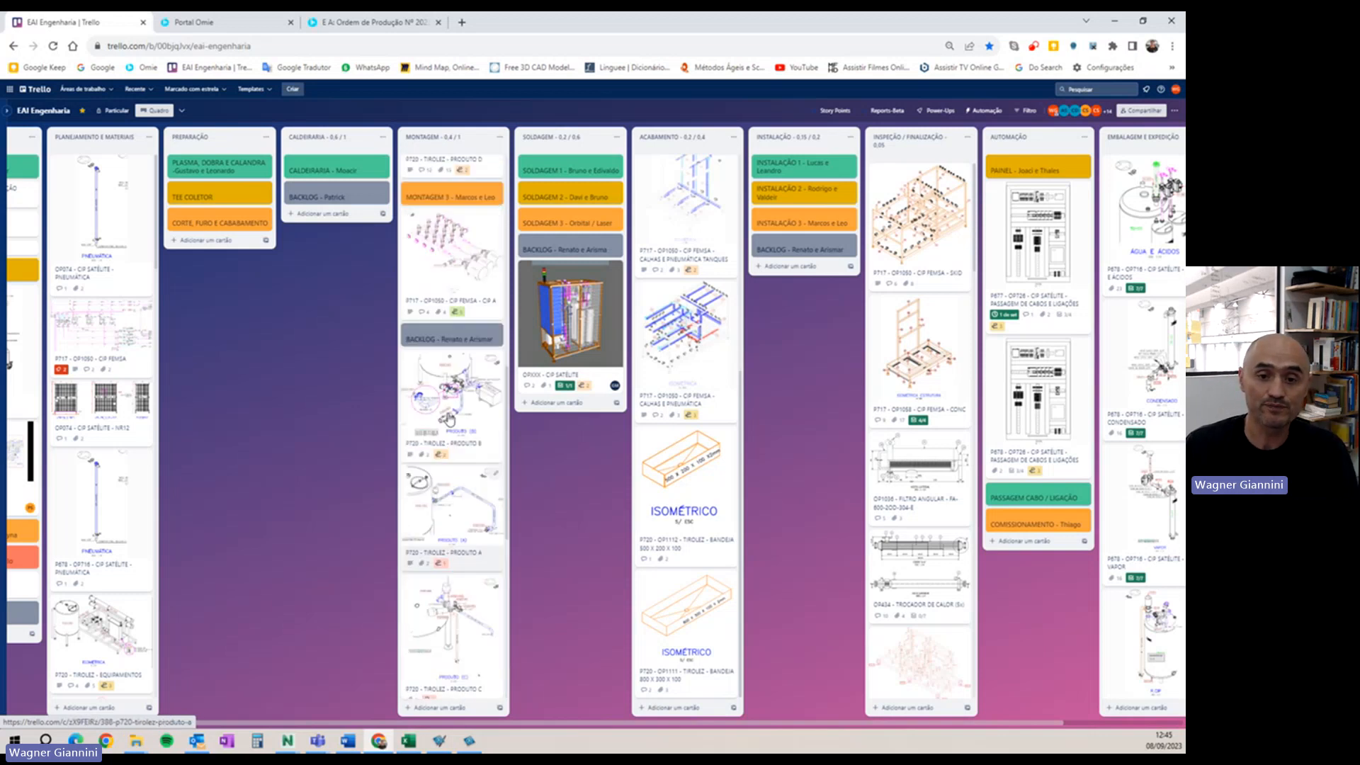
scroll(455, 397, "up", 3)
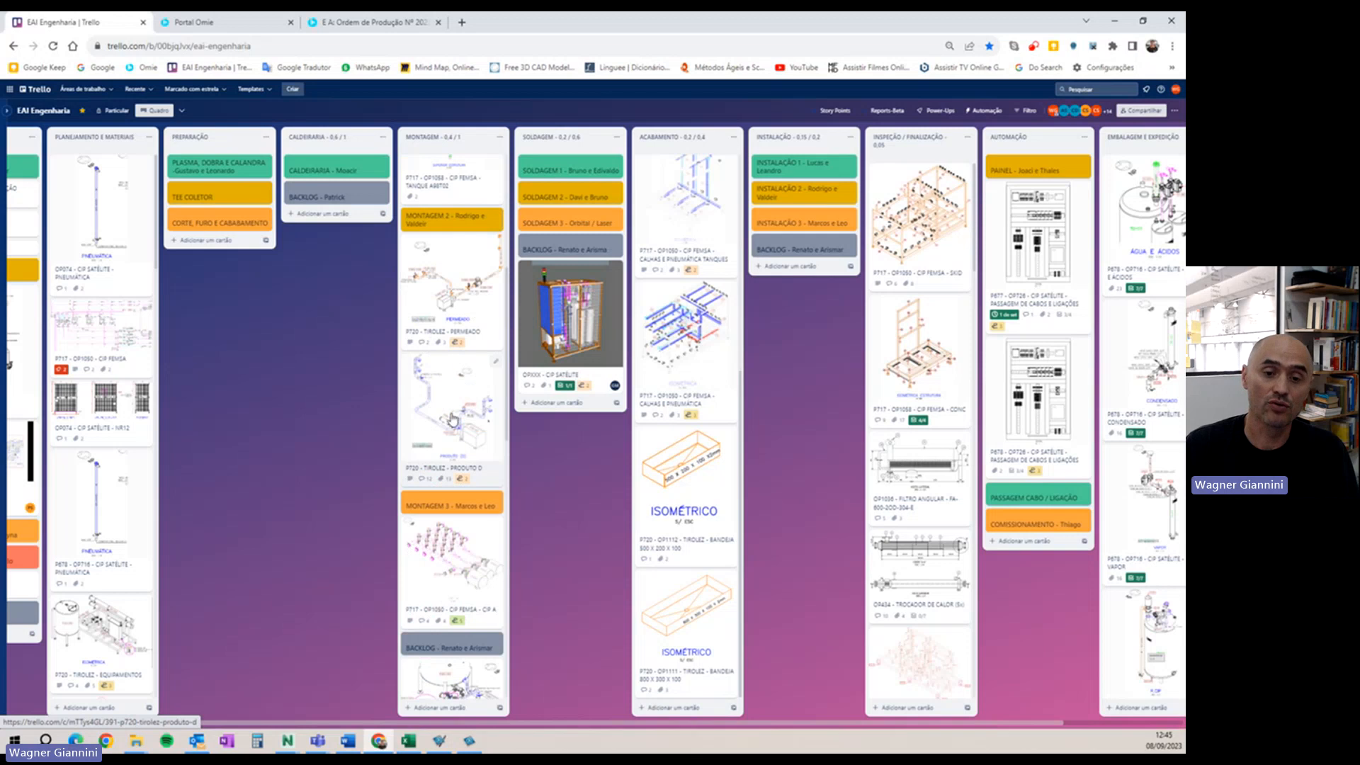
scroll(475, 485, "up", 3)
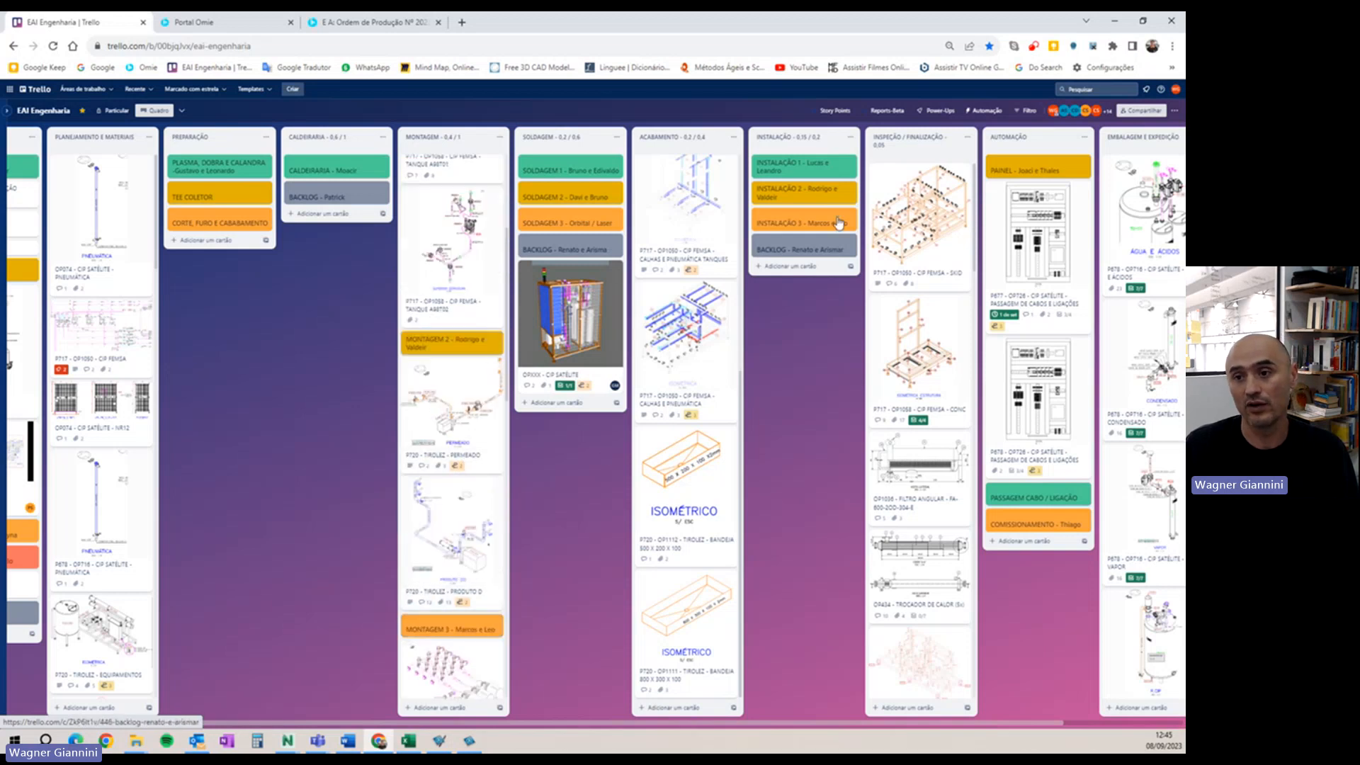
- Filter the EAI Engenharia board's cards by the keyword op074 and close the filter options
key("ctrl+minus")
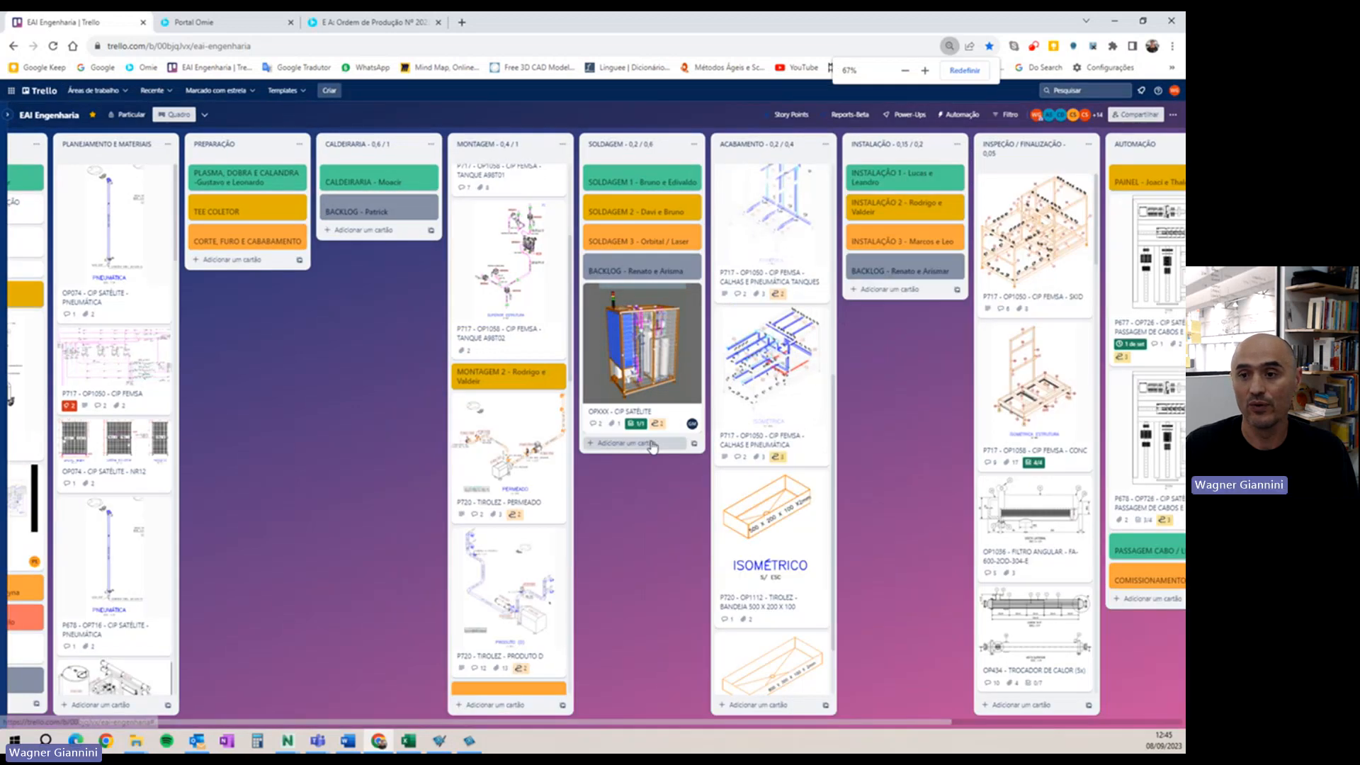
key("ctrl+plus")
left_click(1028, 112)
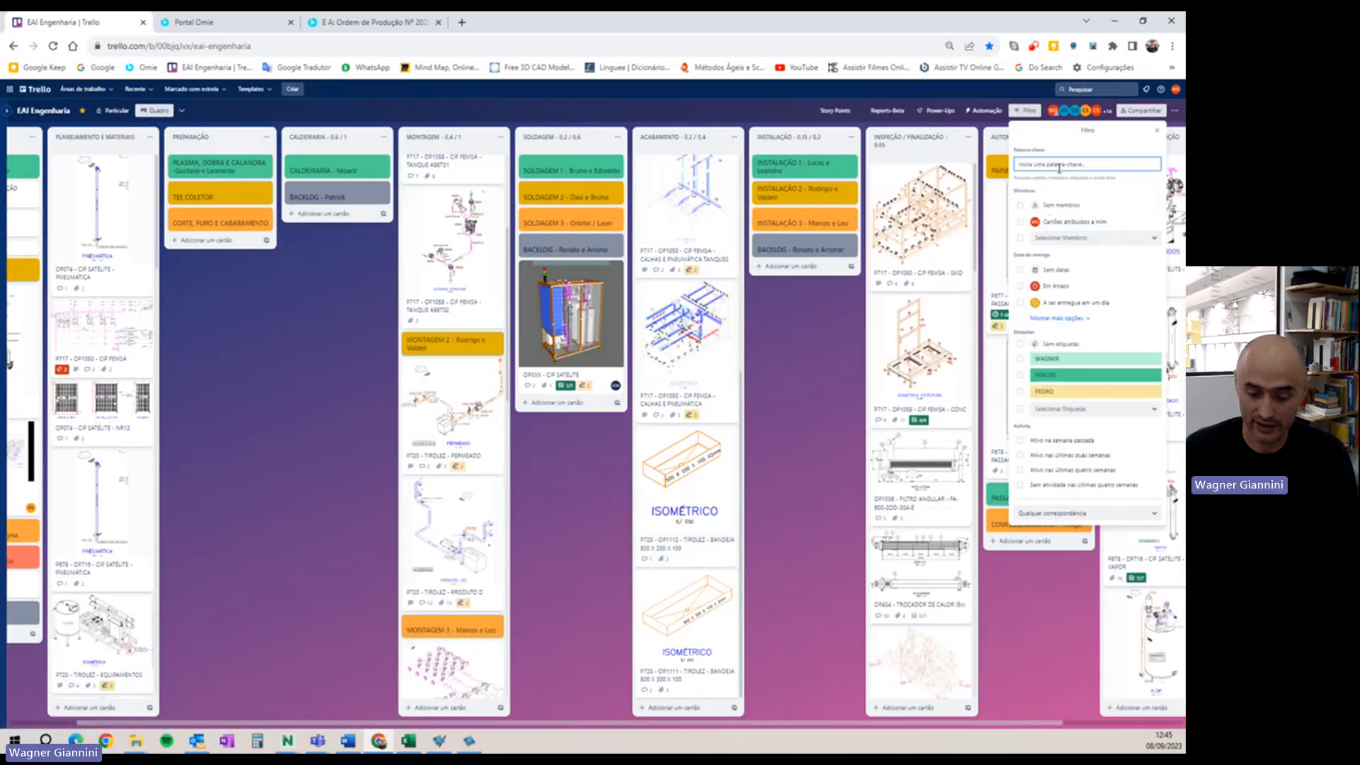
type("op074")
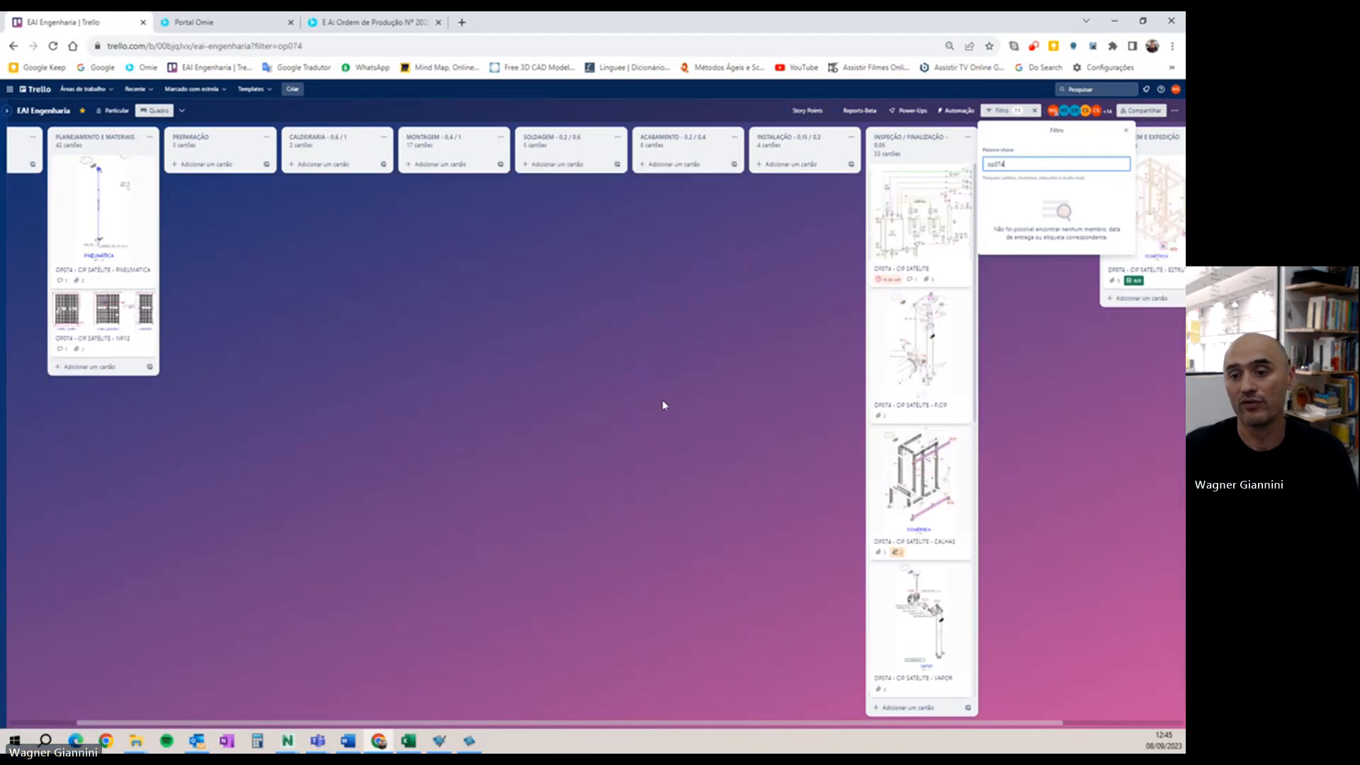
left_click(664, 405)
- Examine the OP074 CIP SATÉLITE cards in INSPEÇÃO / FINALIZAÇÃO and across the production lists from PLANEJAMENTO E MATERIAIS to EMBALAGEM E EXPEDIÇÃO
scroll(910, 556, "down", 8)
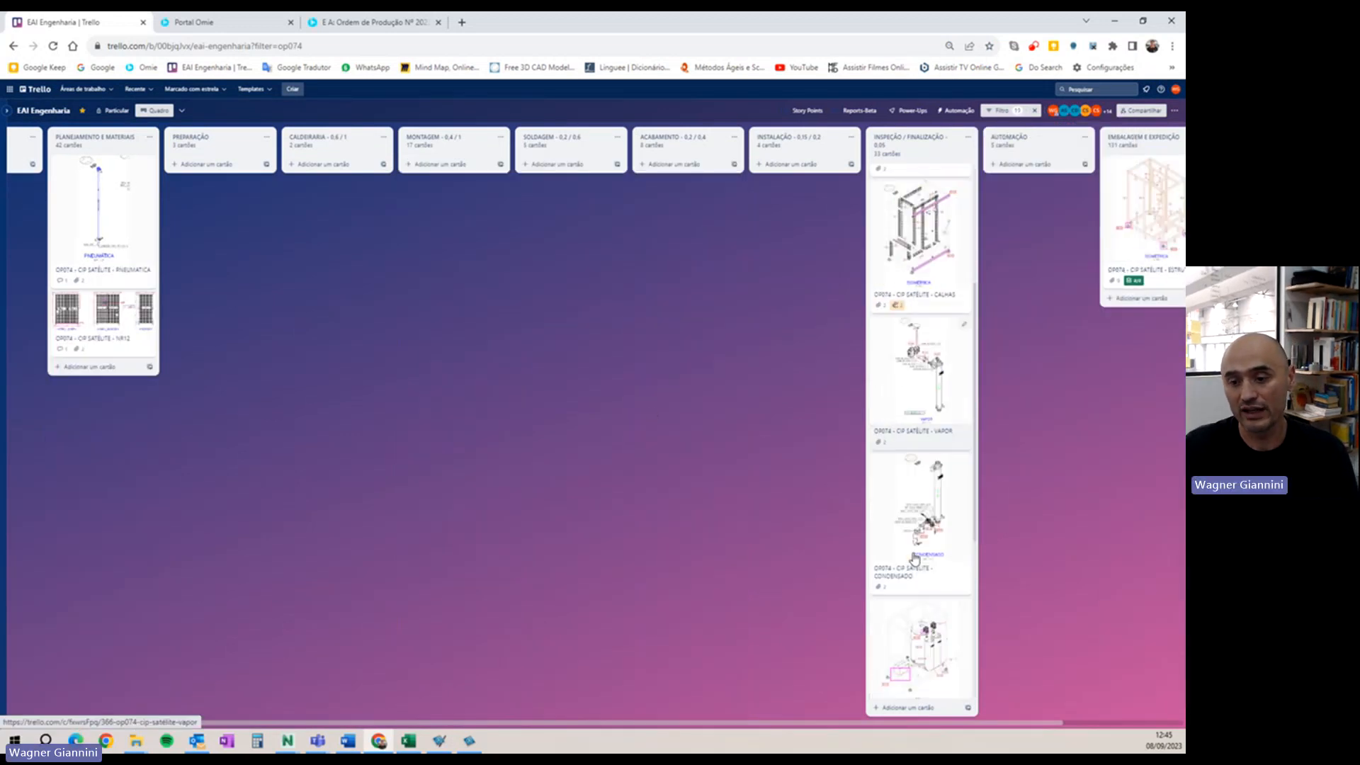
left_click_drag(780, 534, 492, 507)
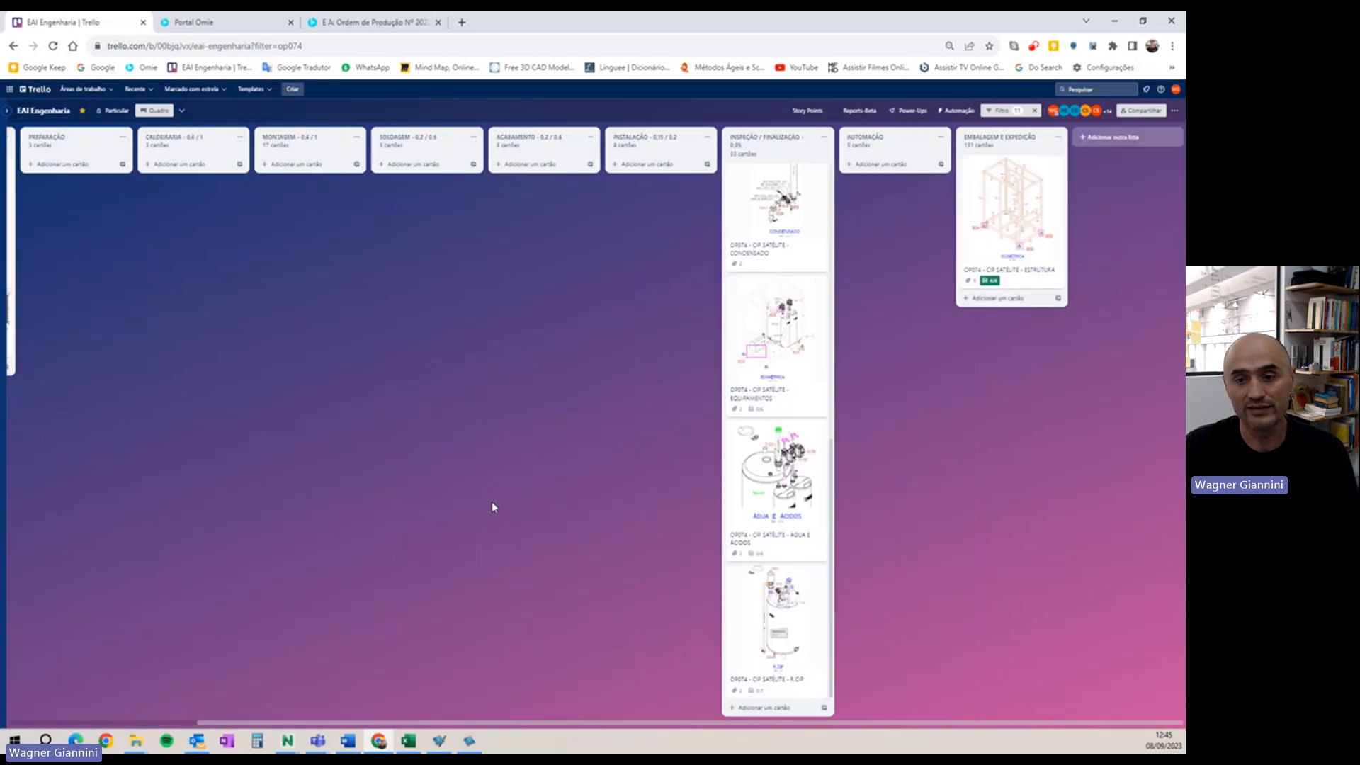
scroll(774, 441, "up", 3)
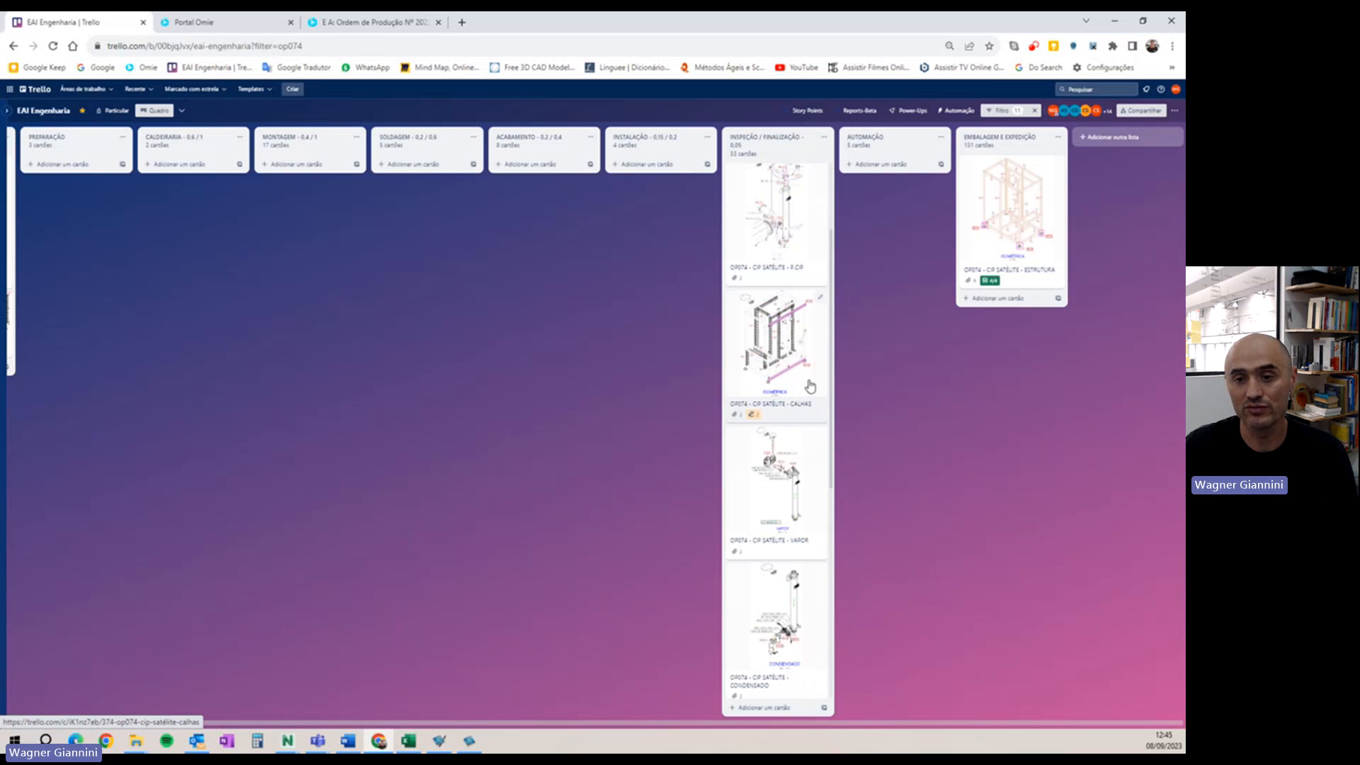
left_click_drag(915, 428, 921, 409)
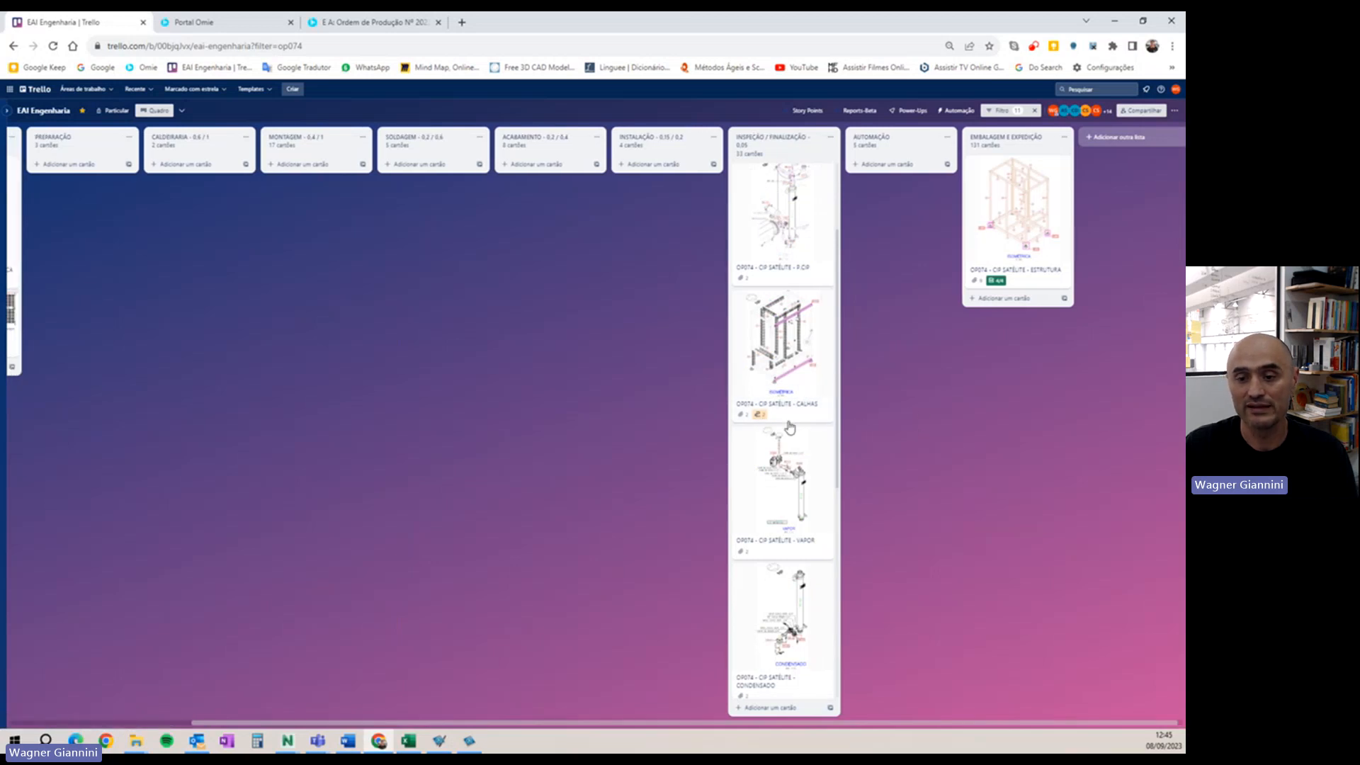
scroll(807, 357, "up", 2)
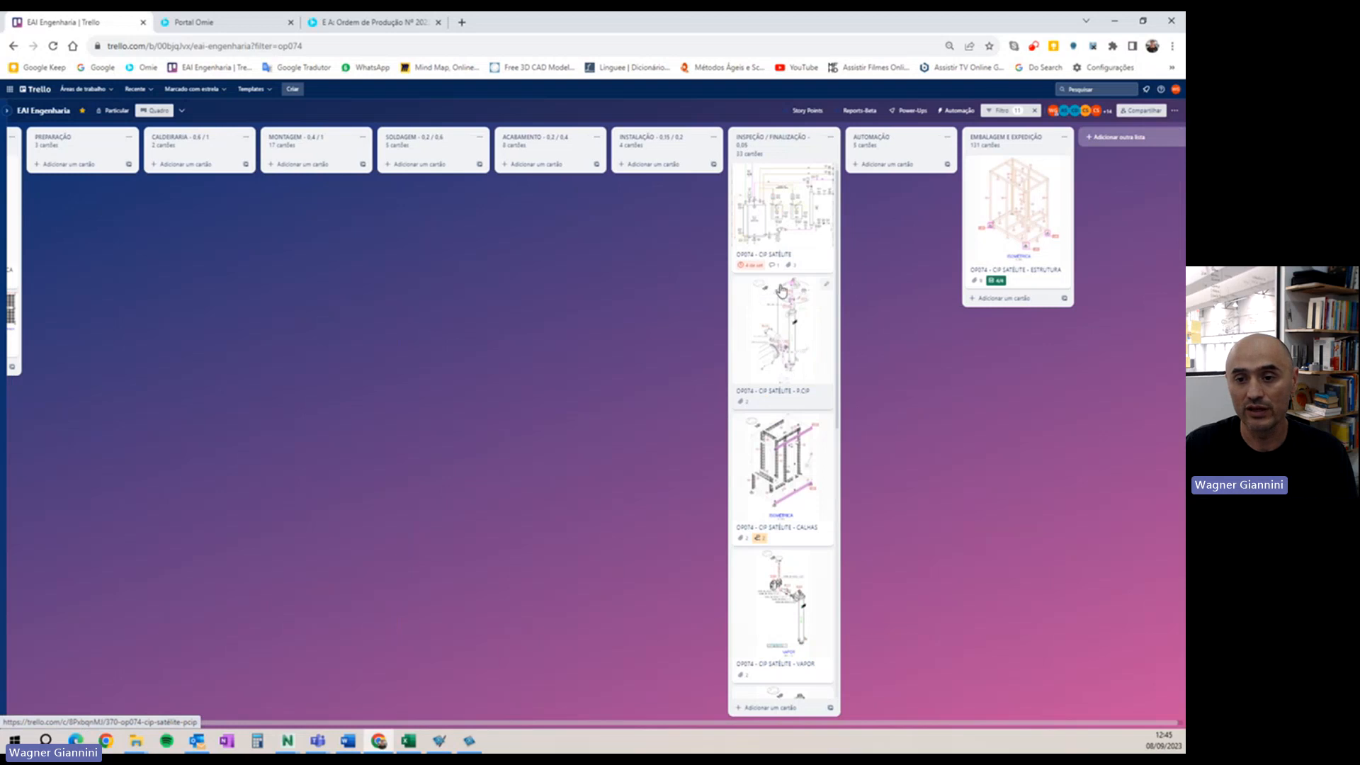
scroll(784, 332, "down", 2)
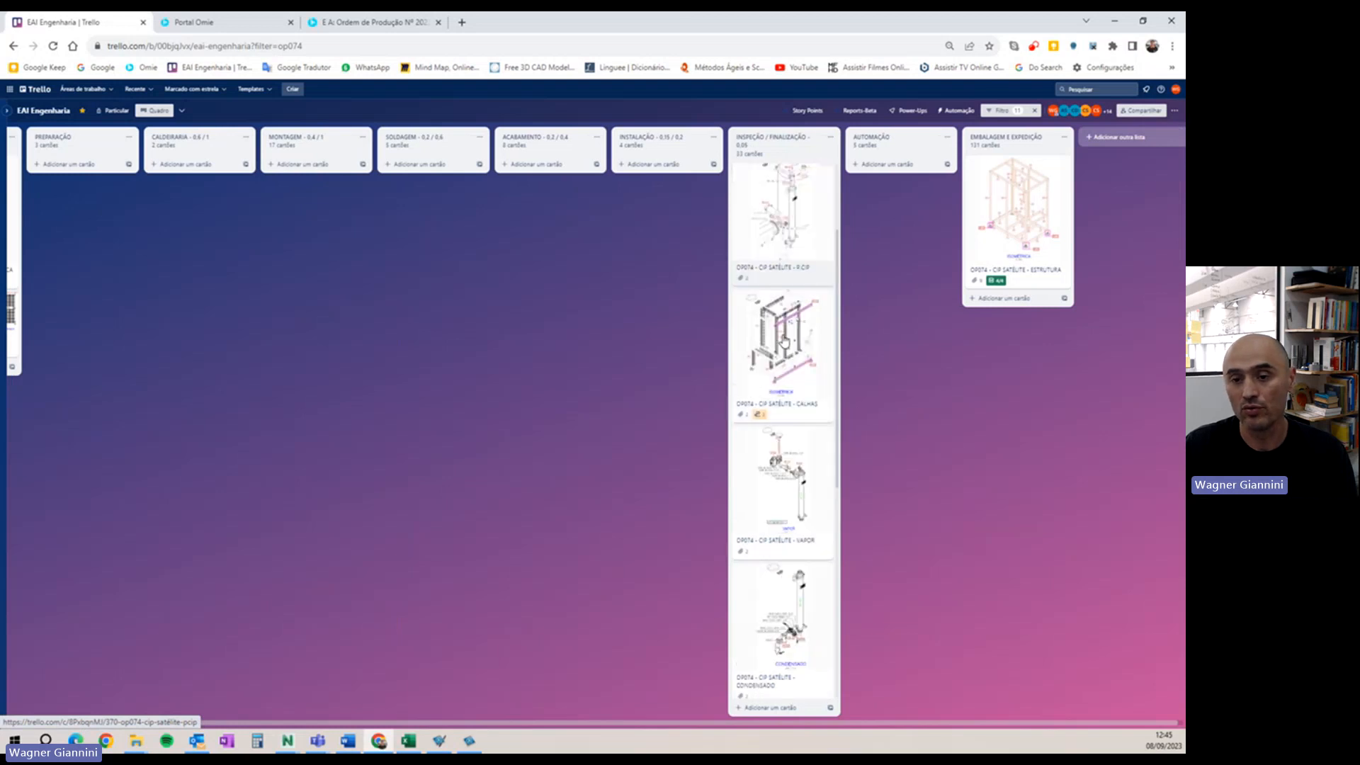
scroll(772, 450, "down", 2)
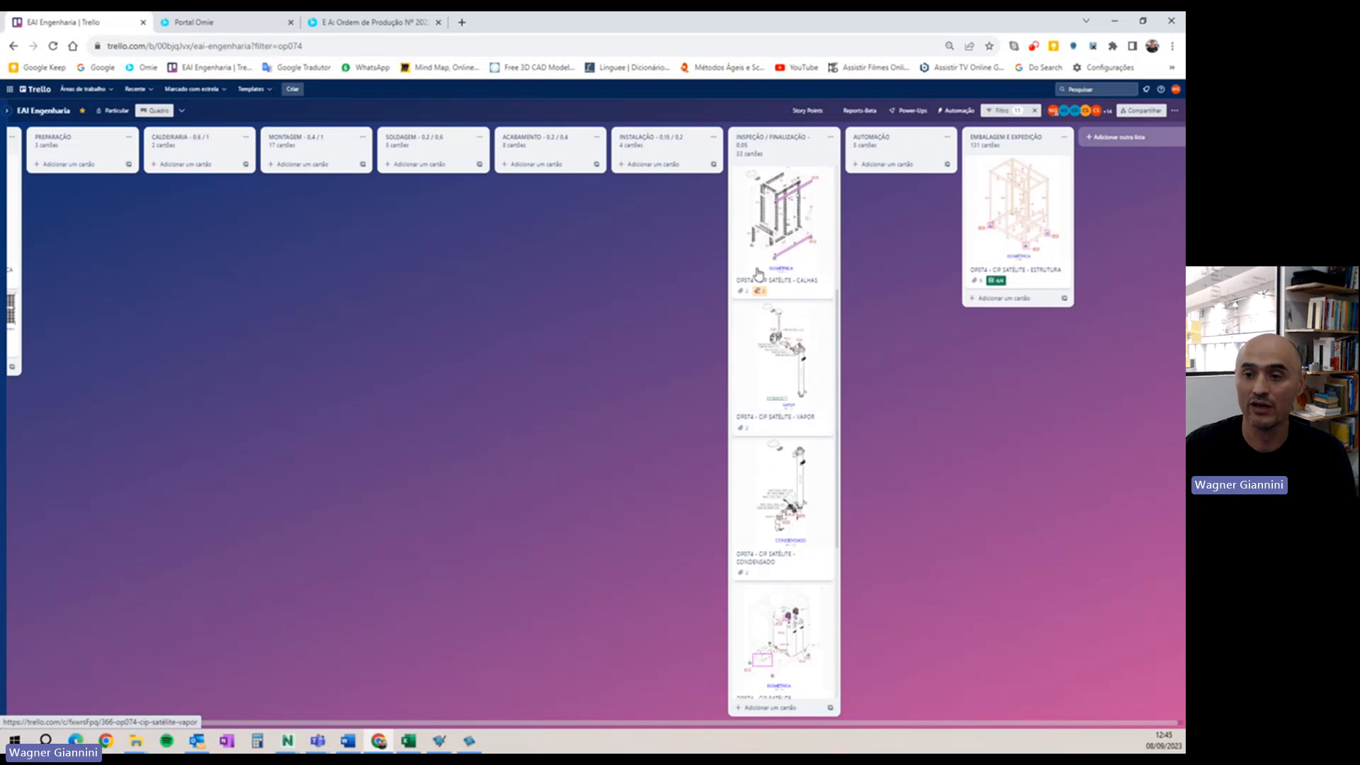
left_click_drag(430, 409, 648, 421)
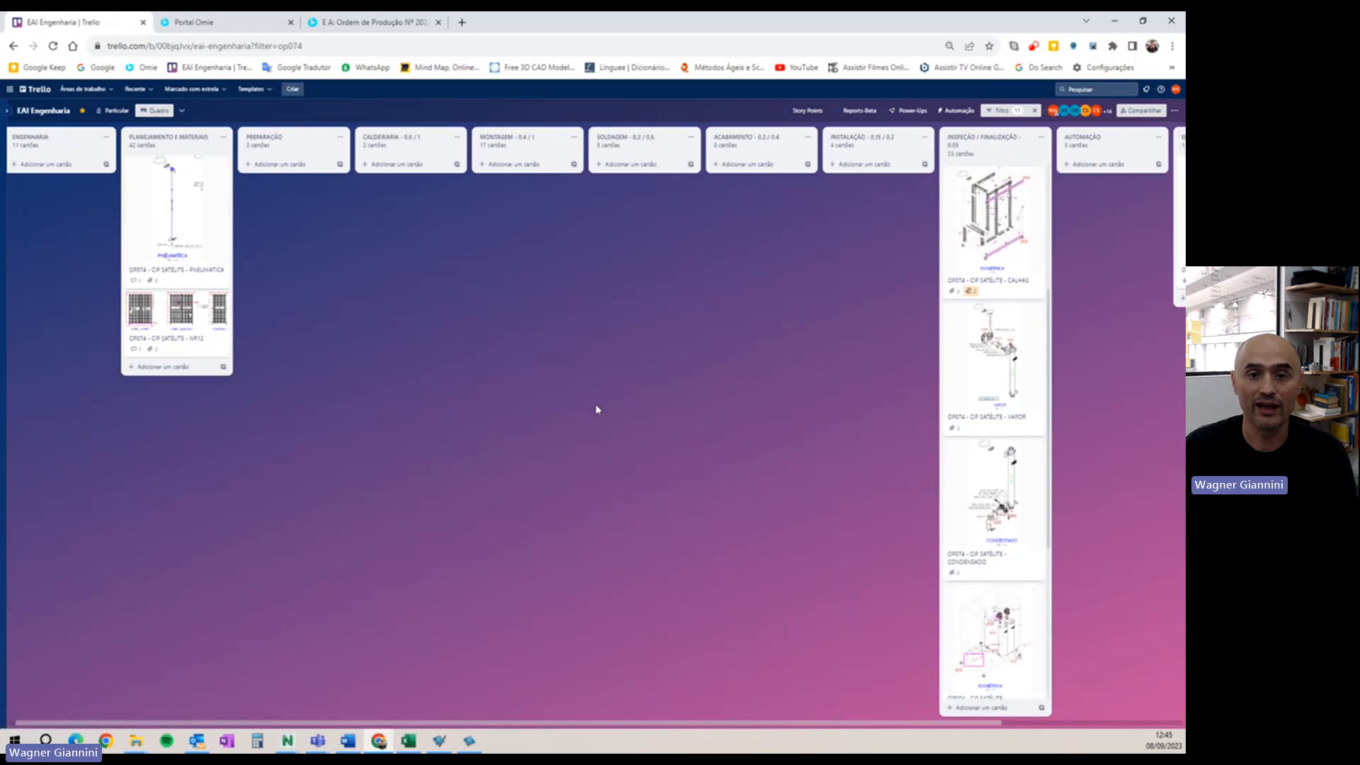
left_click_drag(586, 334, 365, 340)
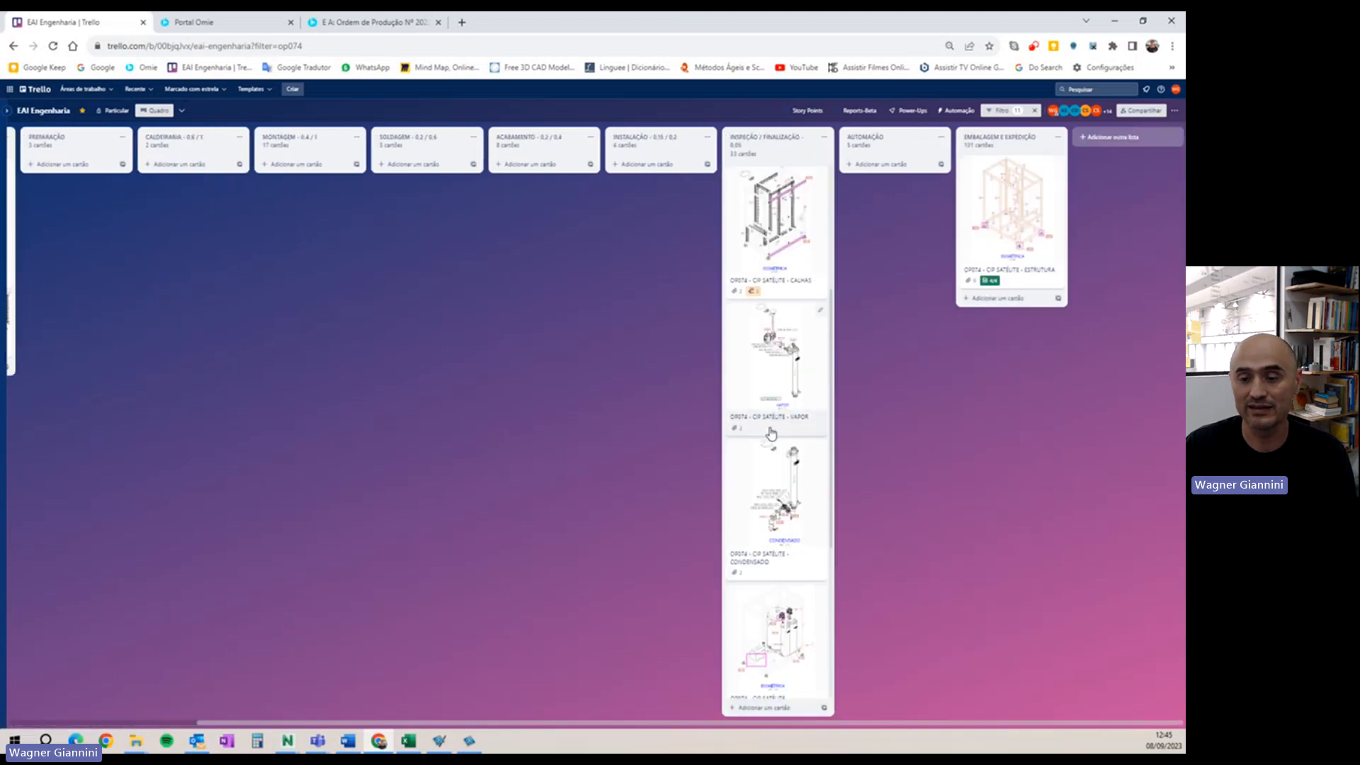
- Open the board's Story Points summary and copy the whole list of entries from ENGENHARIA to EMBALAGEM E EXPEDIÇÃO
scroll(771, 434, "down", 5)
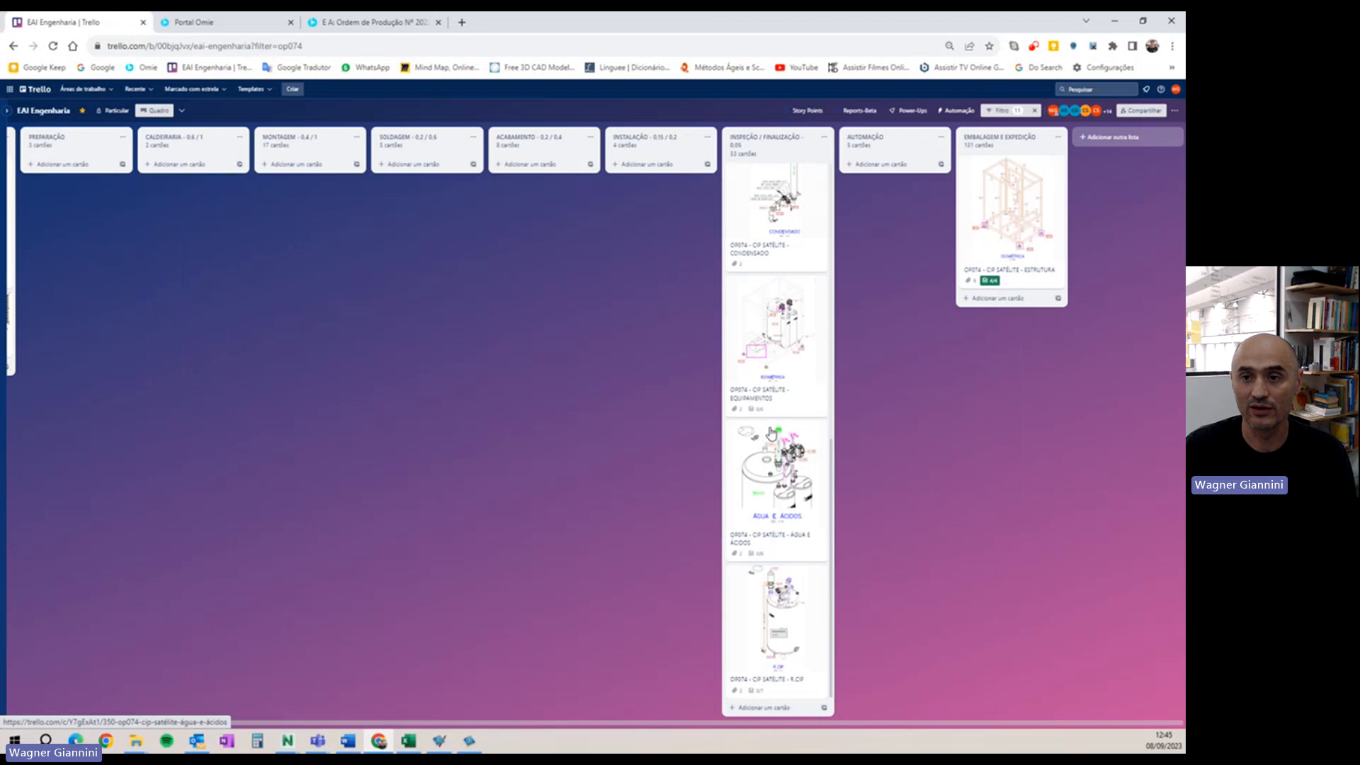
left_click(806, 111)
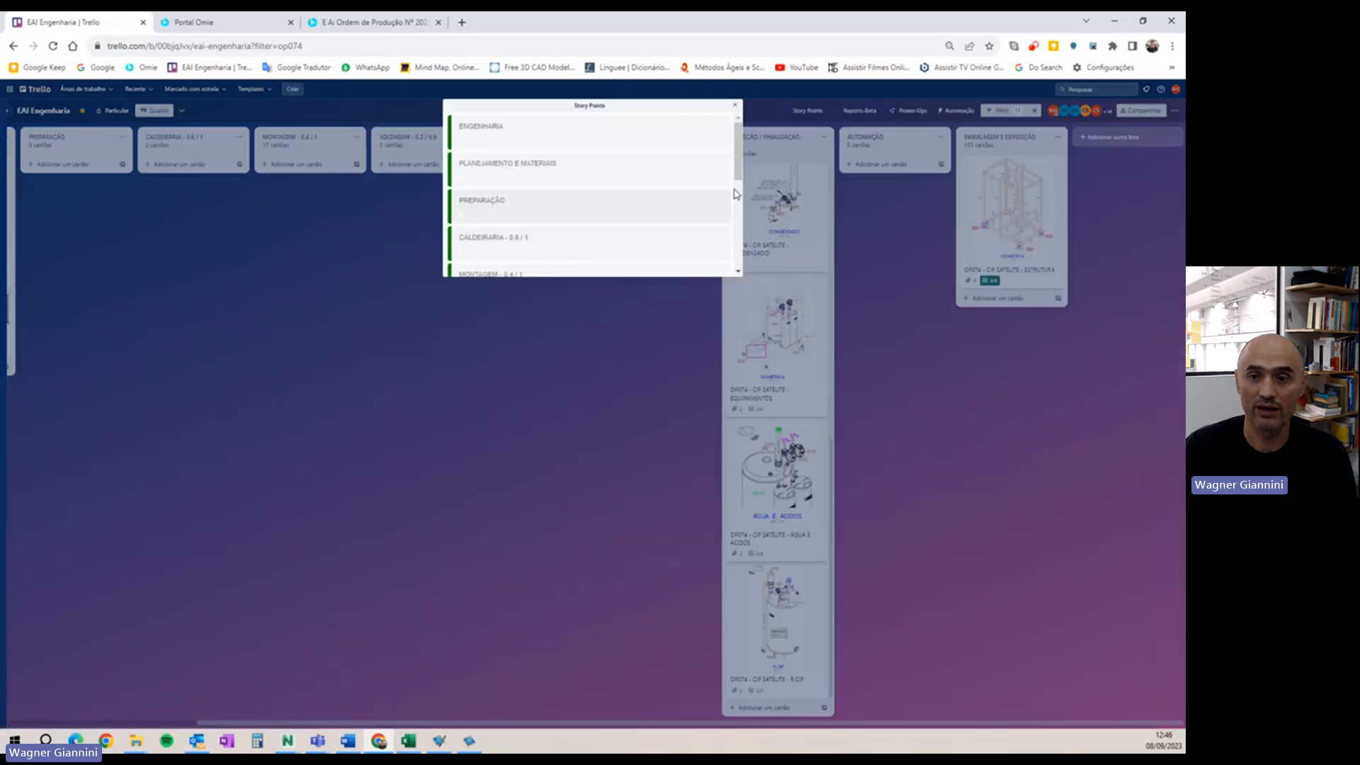
left_click_drag(464, 134, 571, 347)
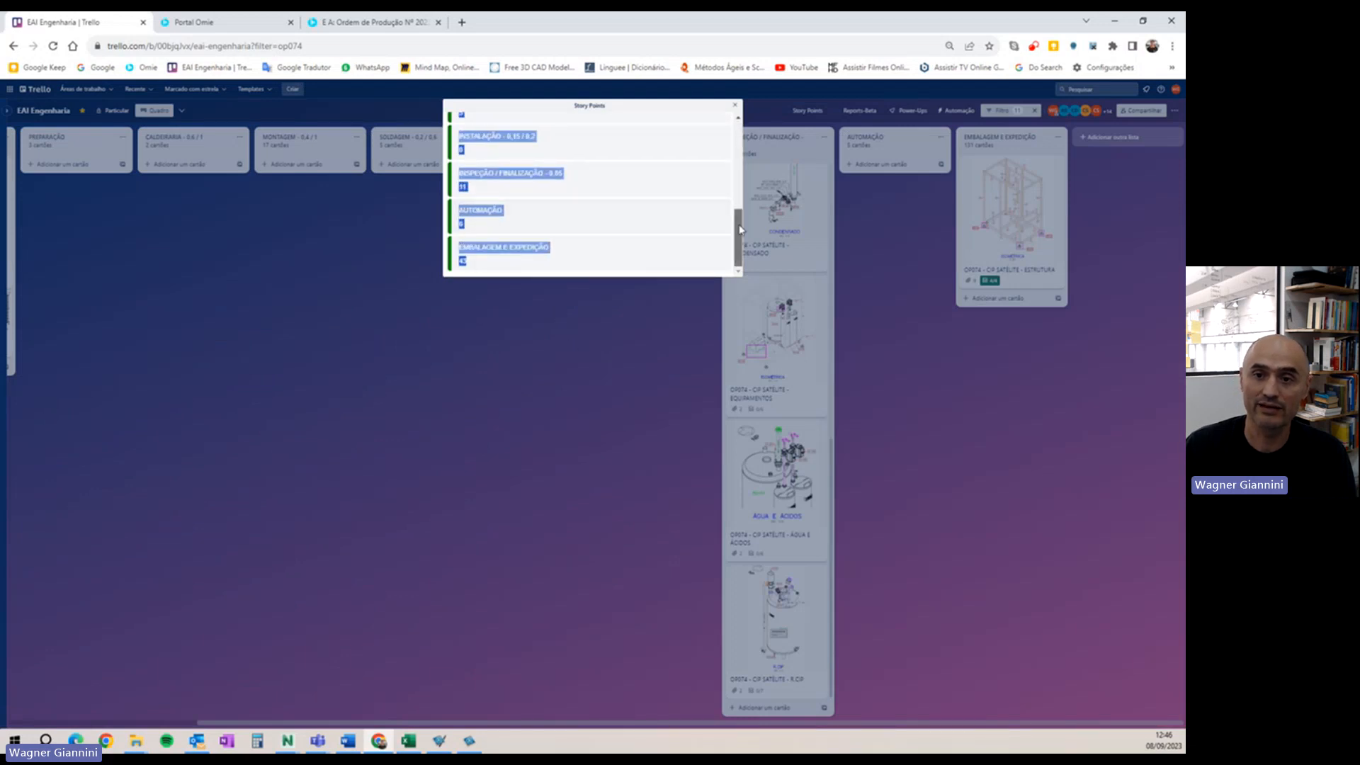
scroll(709, 212, "up", 5)
left_click(555, 143)
left_click_drag(461, 130, 588, 355)
scroll(489, 217, "up", 5)
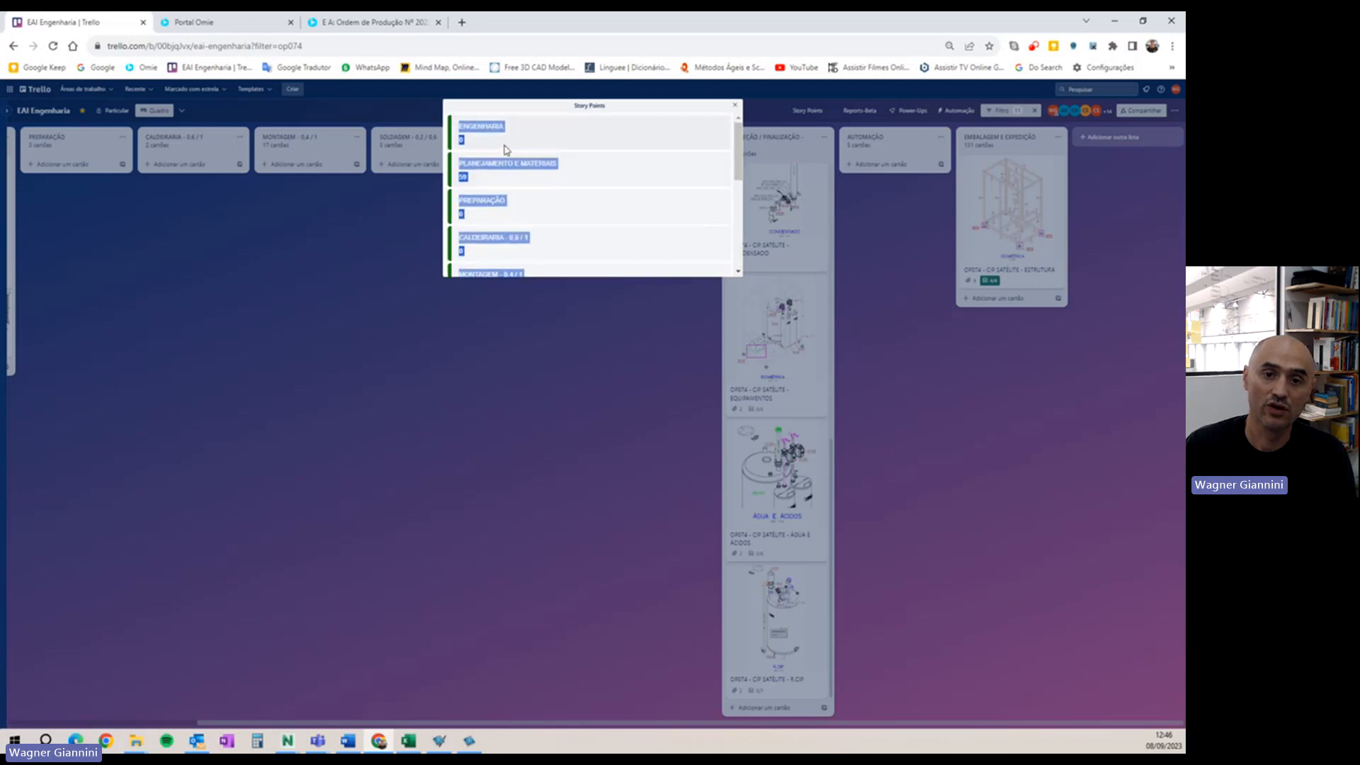
scroll(508, 161, "down", 5)
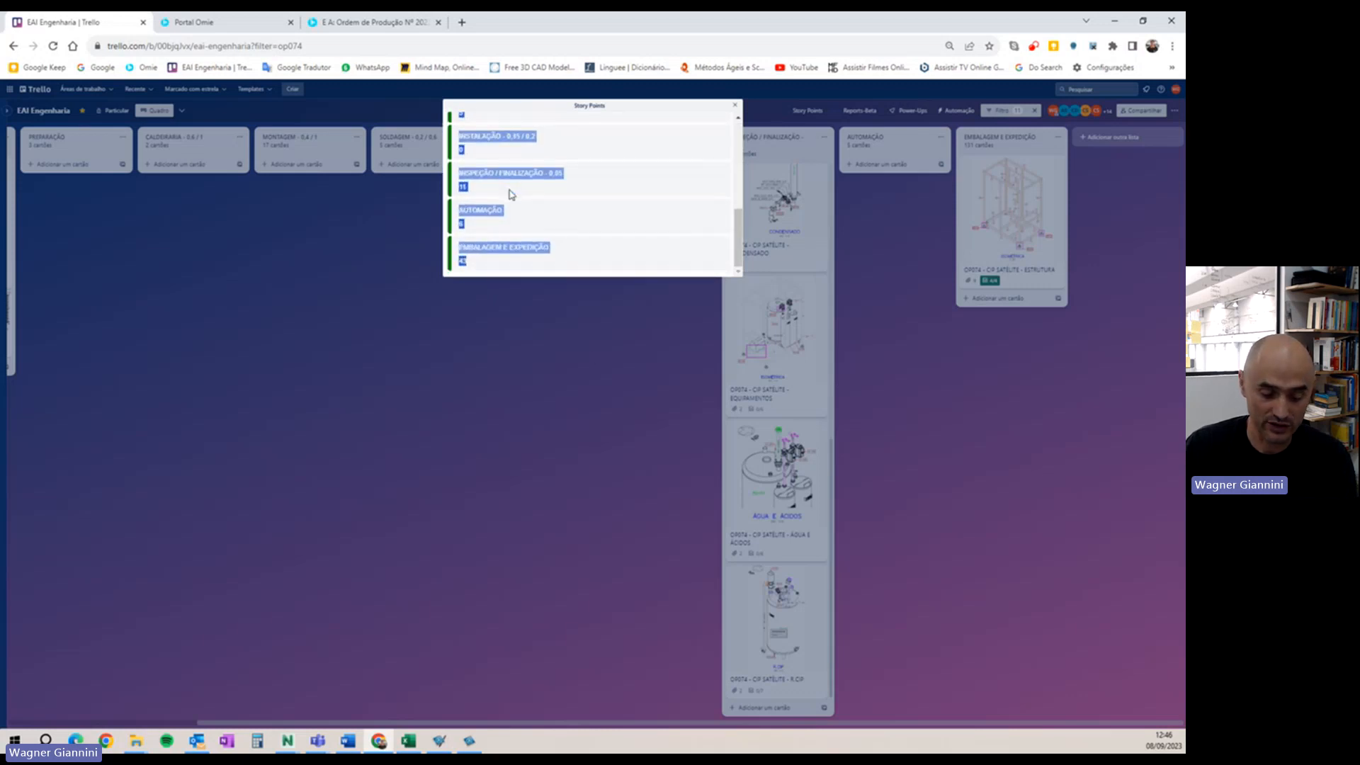
- Switch to the CARGA DE TRABALHO workbook in Excel and paste the copied story points from cell A1 of the COPIE E COLE sheet
left_click(408, 740)
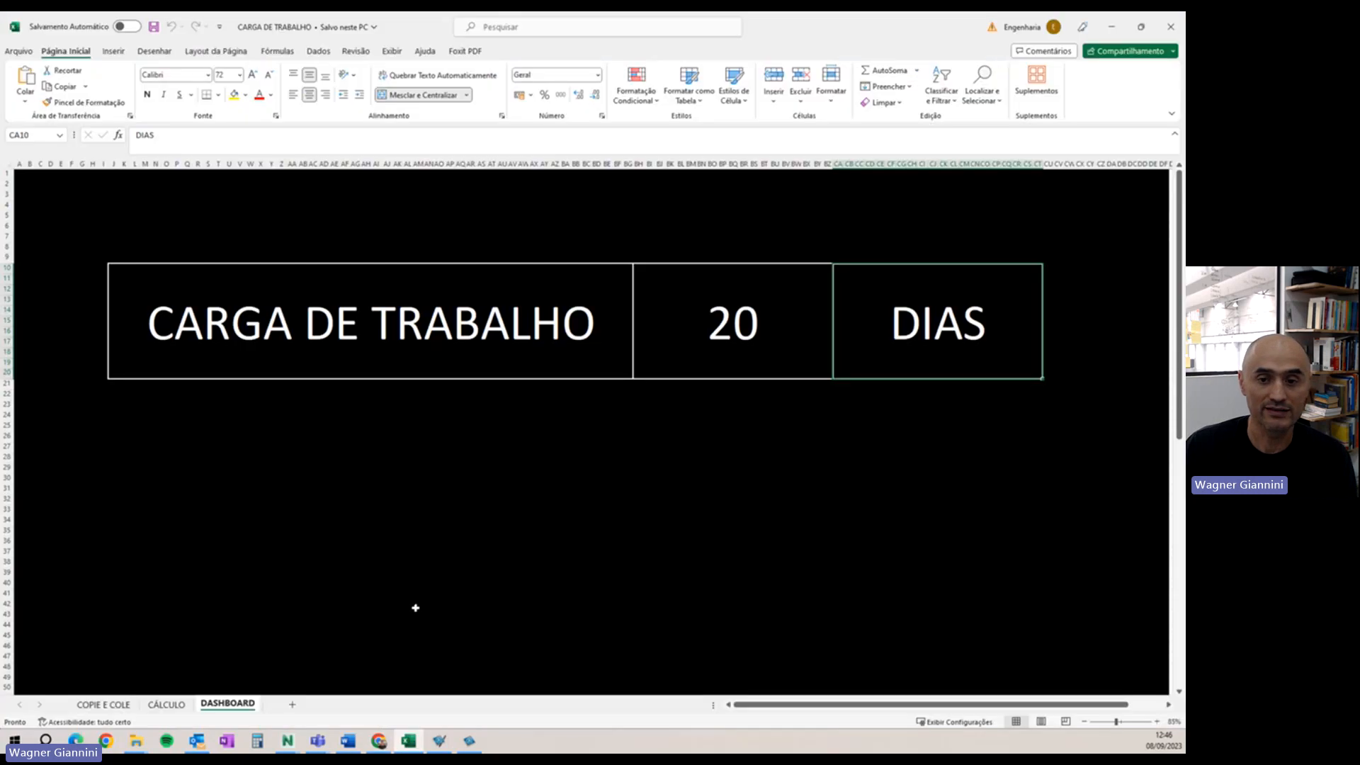
left_click(130, 707)
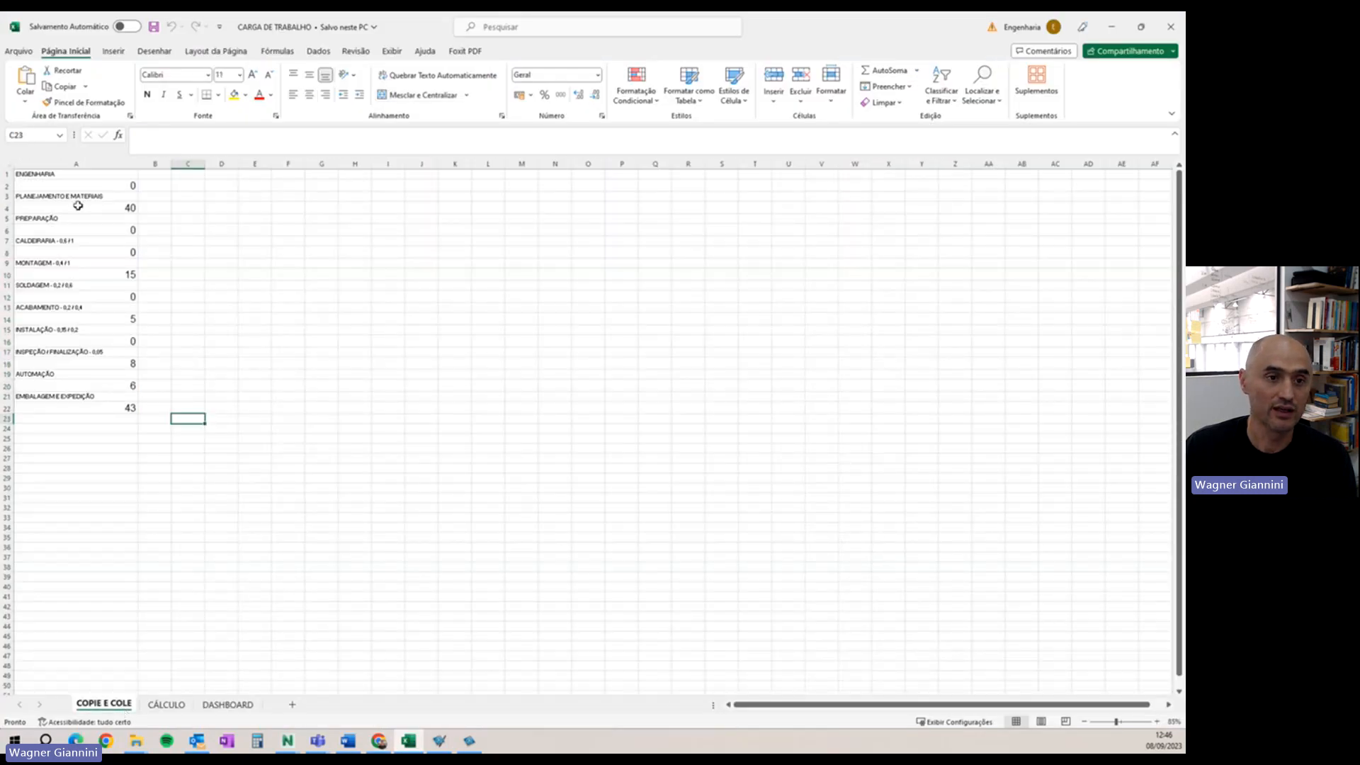
left_click(81, 175)
key("ctrl+v")
left_click(233, 331)
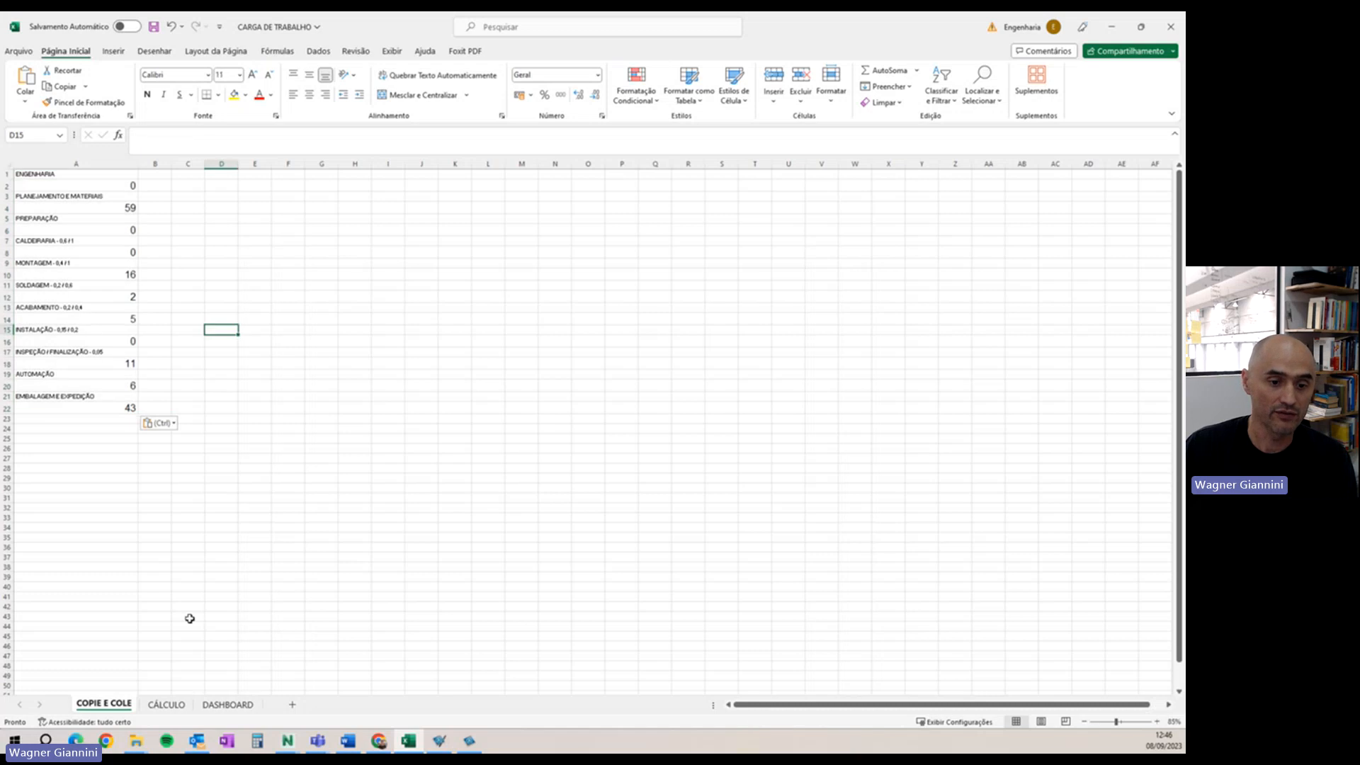
- Examine the CARGA DE TRABALHO row on the DASHBOARD sheet, including its label, workload value and DIAS unit
left_click(216, 708)
left_click(702, 489)
left_click(517, 358)
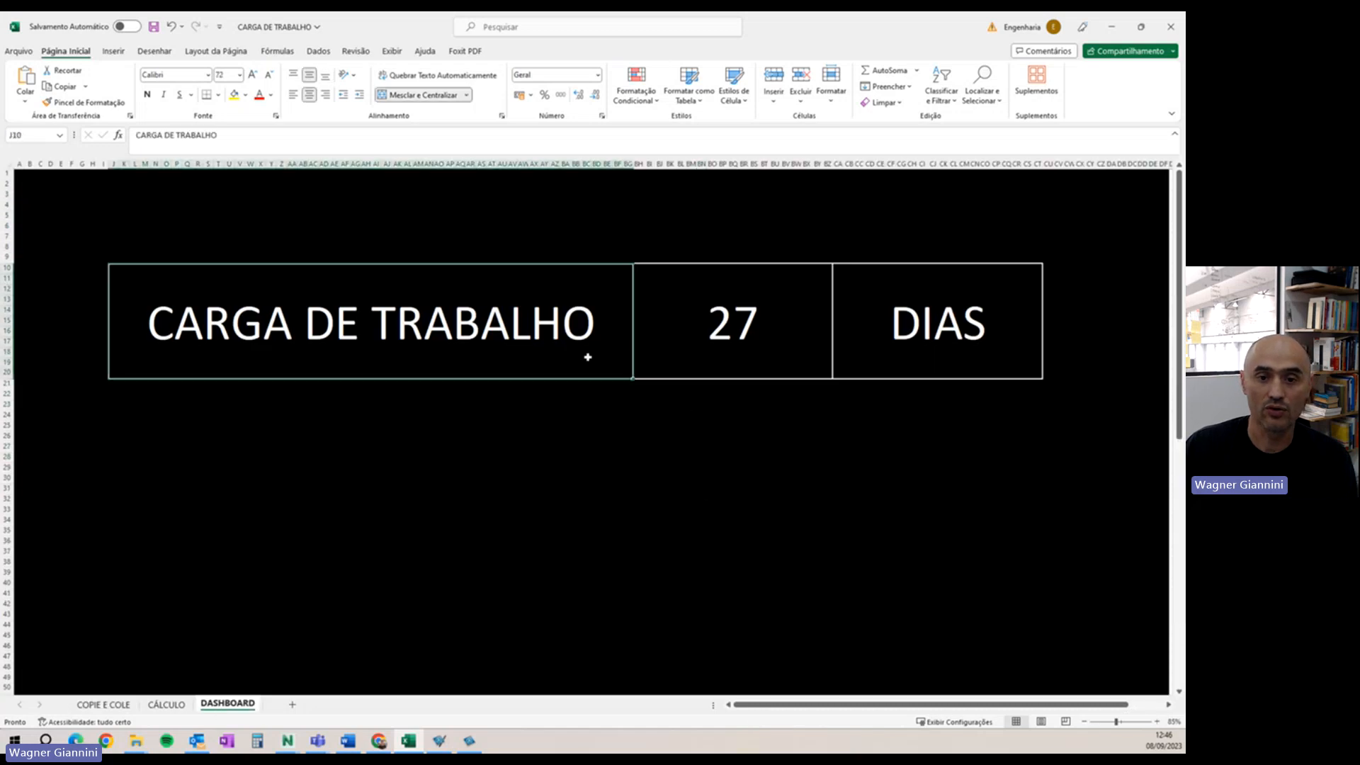
left_click(707, 359)
left_click(879, 353)
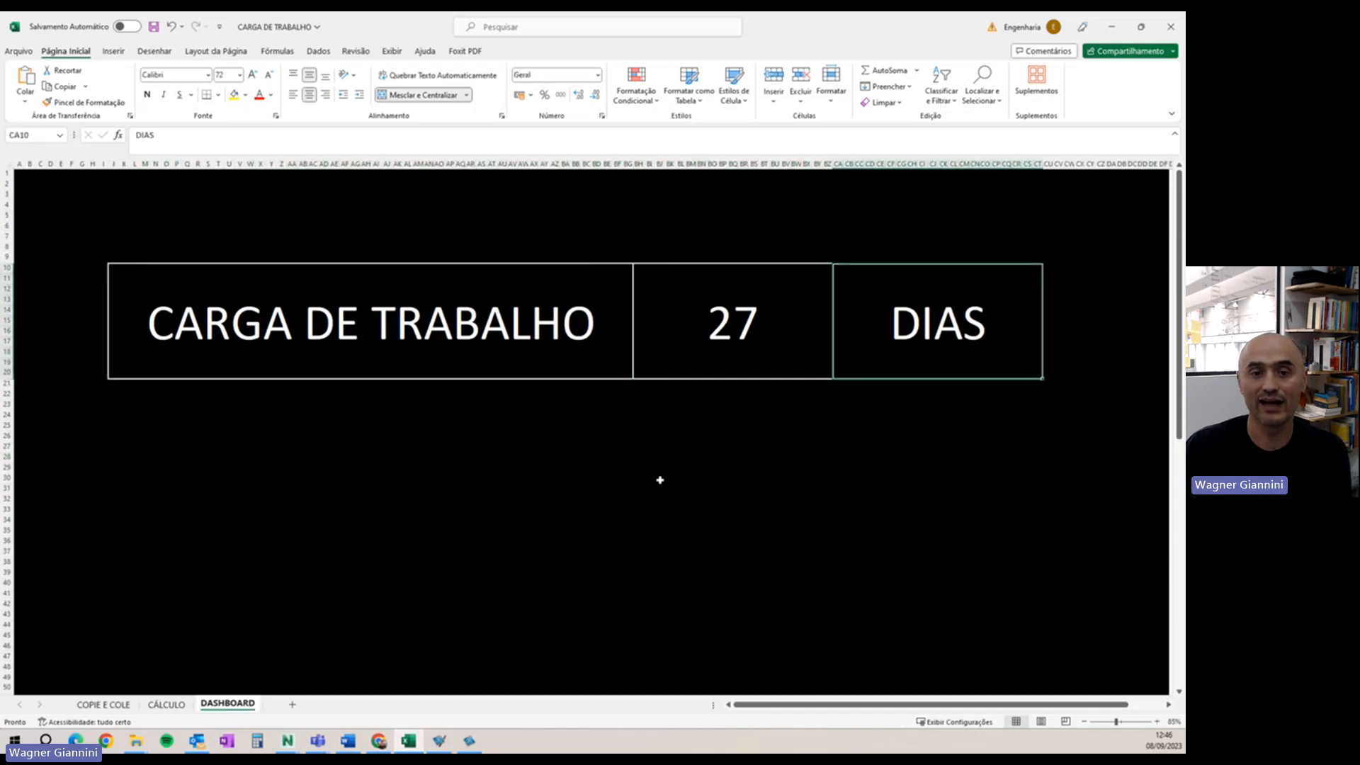
left_click(532, 344)
left_click(730, 347)
left_click(880, 352)
left_click(841, 505)
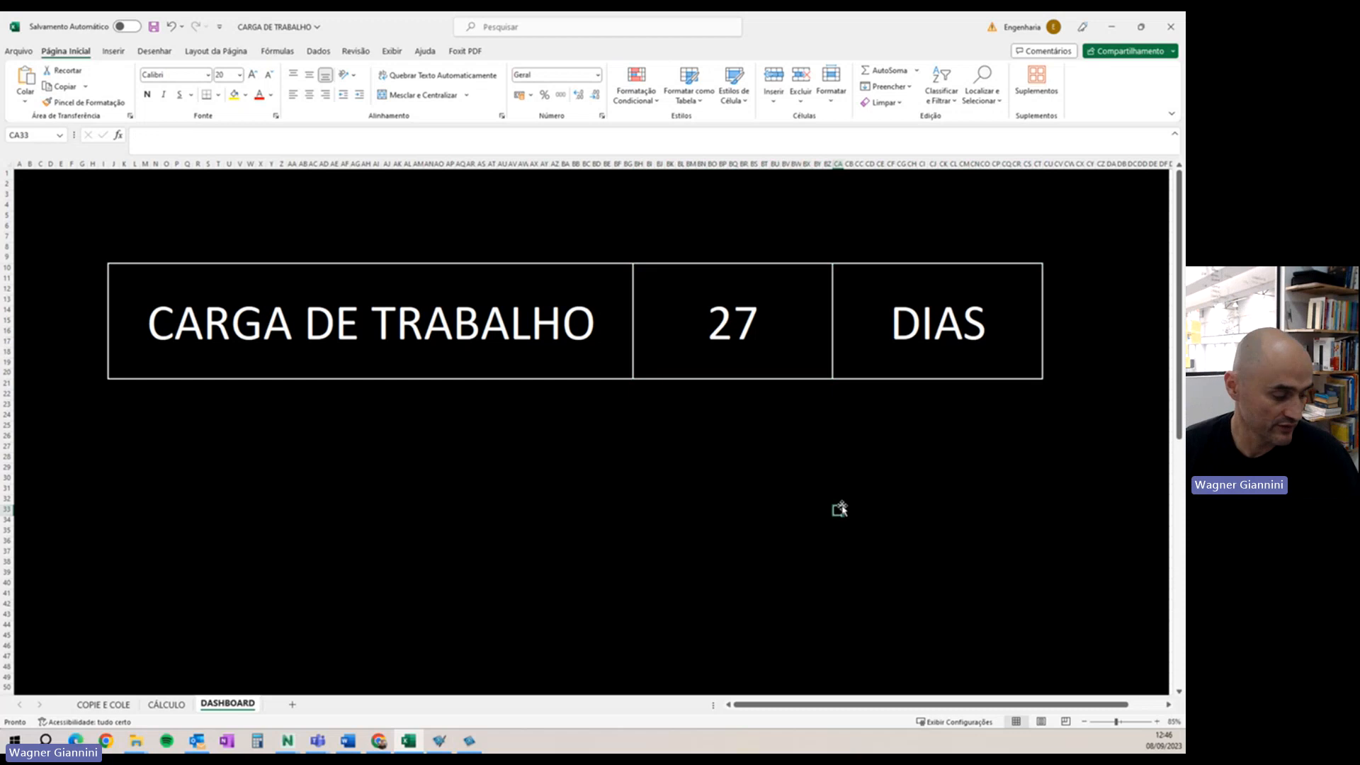
- Look again at the Story Points summary in Trello and return to the workload value on Excel's DASHBOARD sheet
left_click(379, 741)
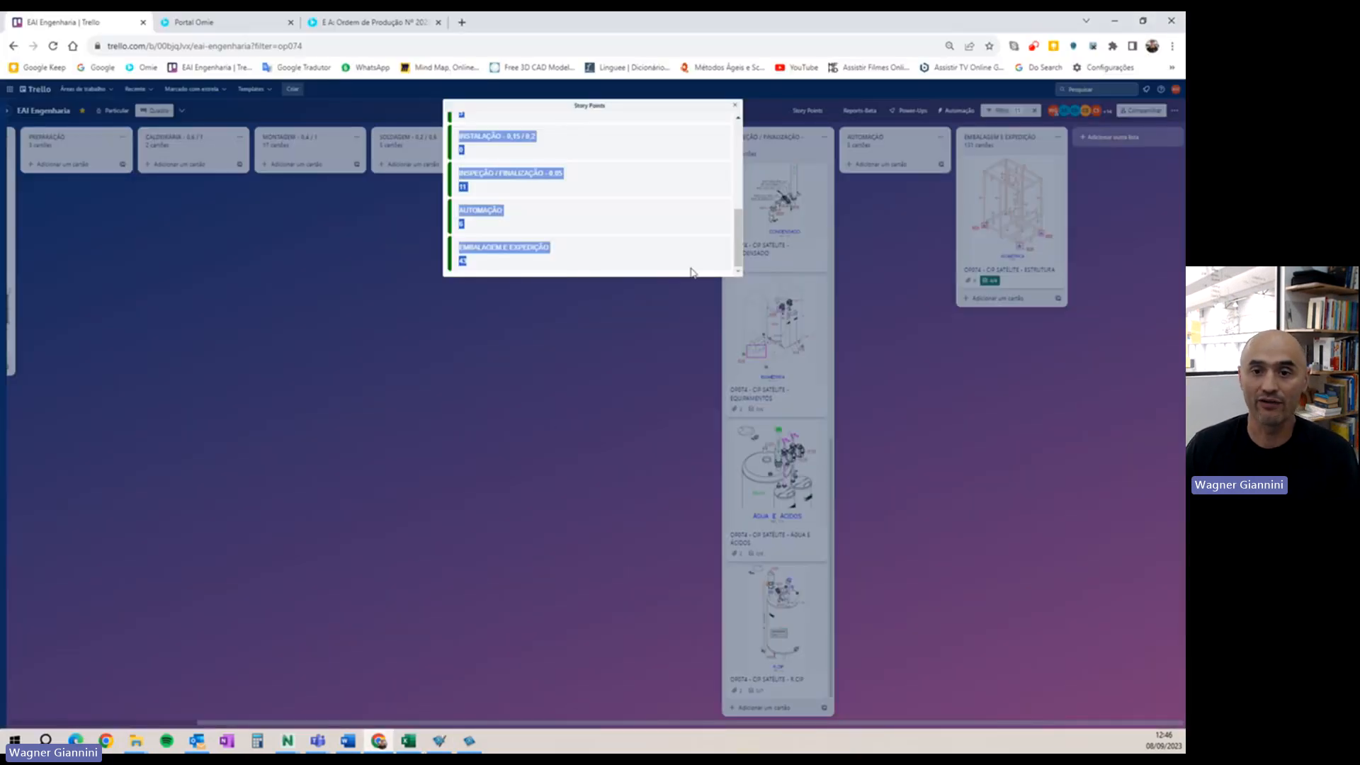
key("alt+Tab")
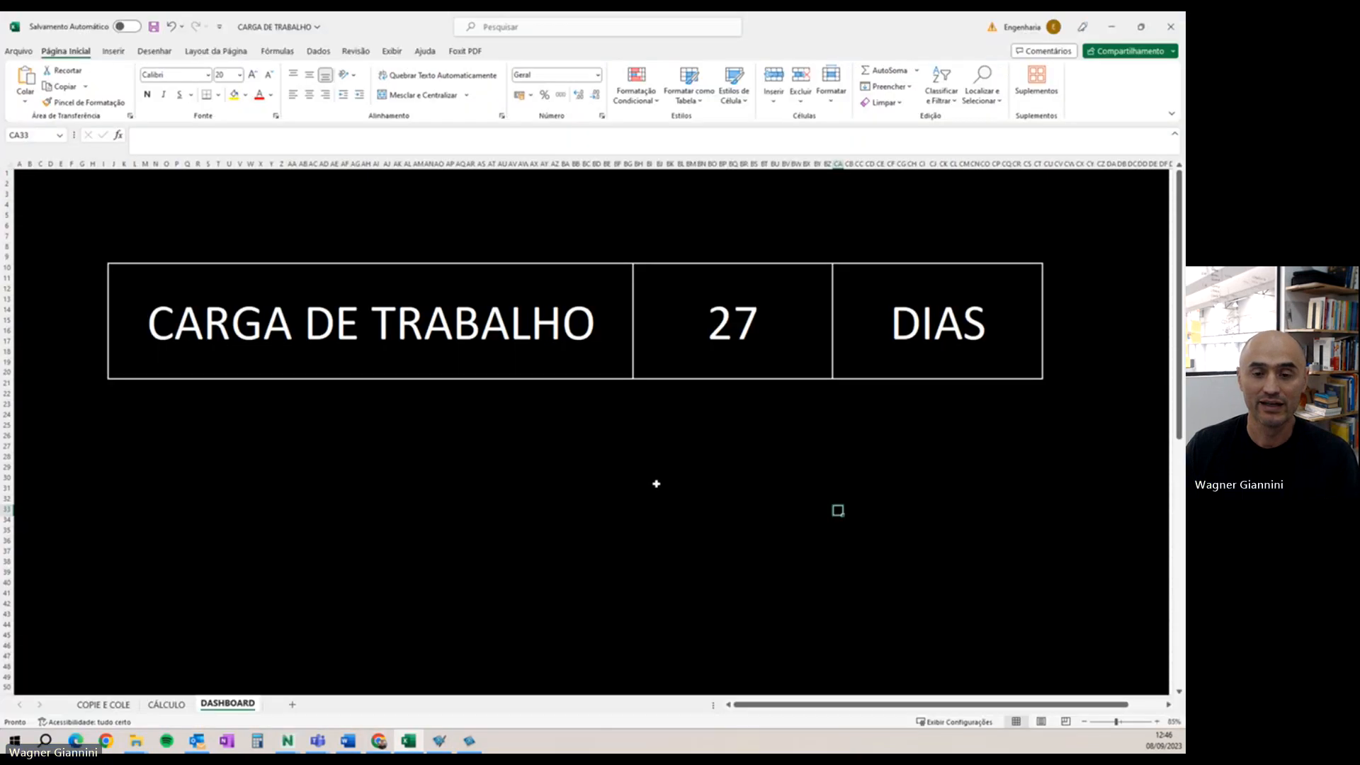
left_click(490, 356)
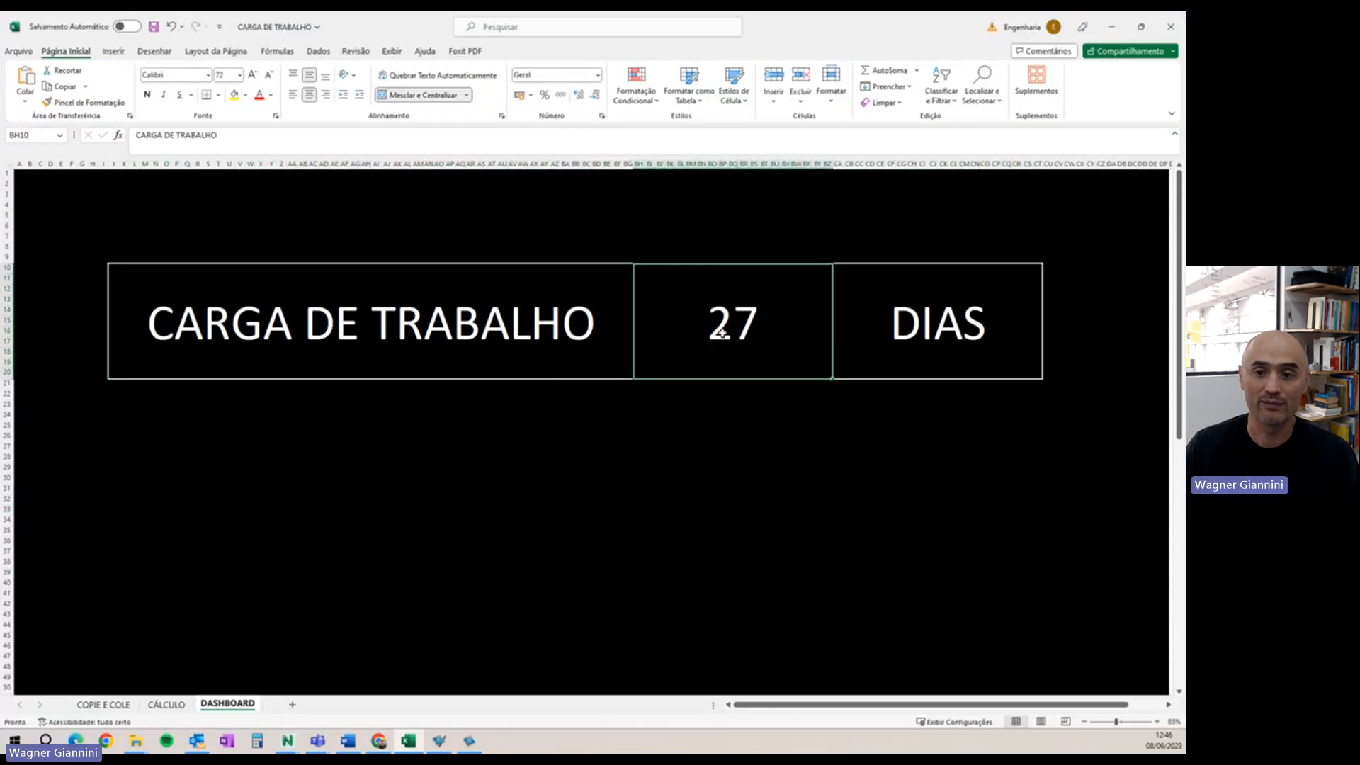